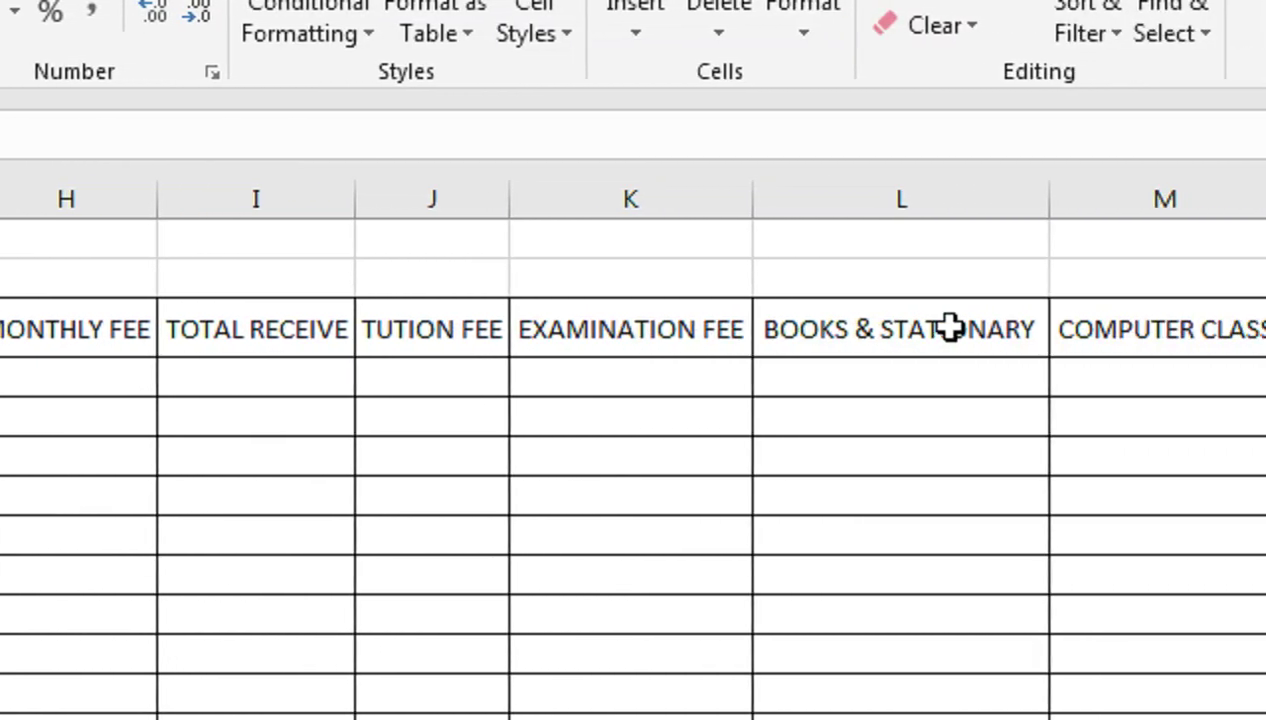
Add a TOTAL header in R3 at the end of the header row, correcting the typo
{"action": "key", "text": "Right"}
{"action": "key", "text": "Right"}
{"action": "key", "text": "Right"}
{"action": "key", "text": "Right"}
{"action": "key", "text": "Right"}
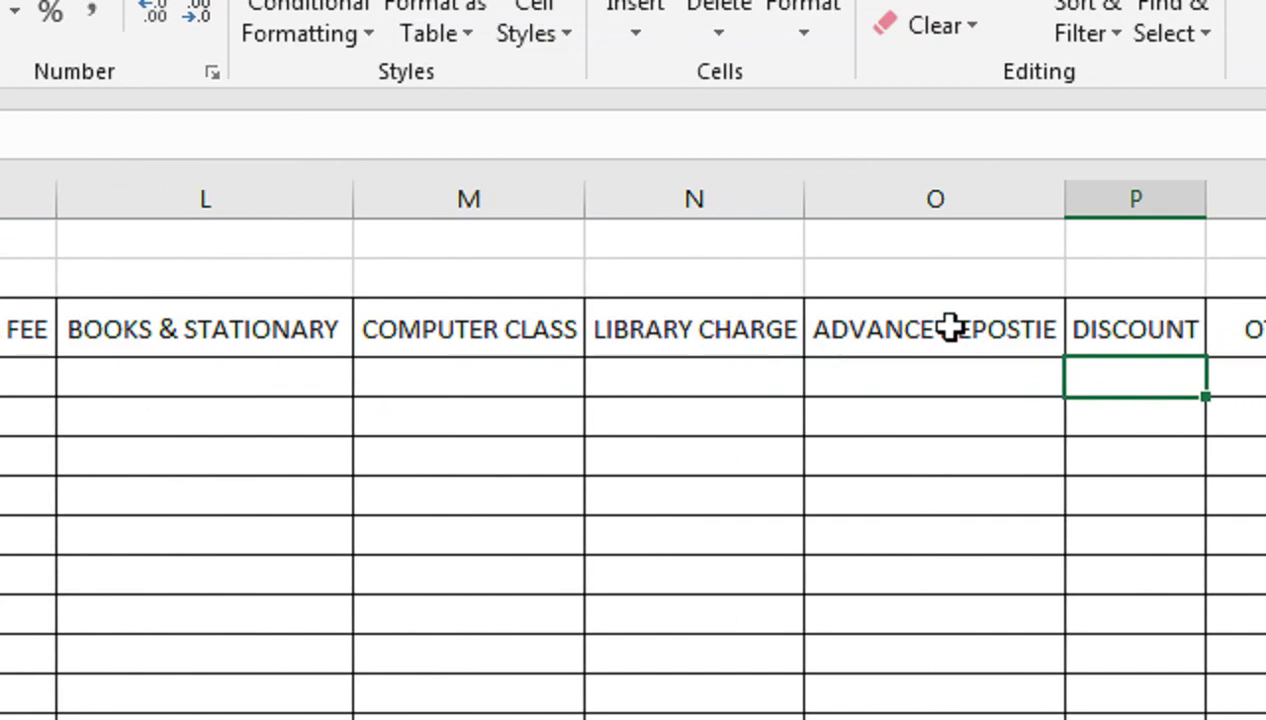
{"action": "key", "text": "Right"}
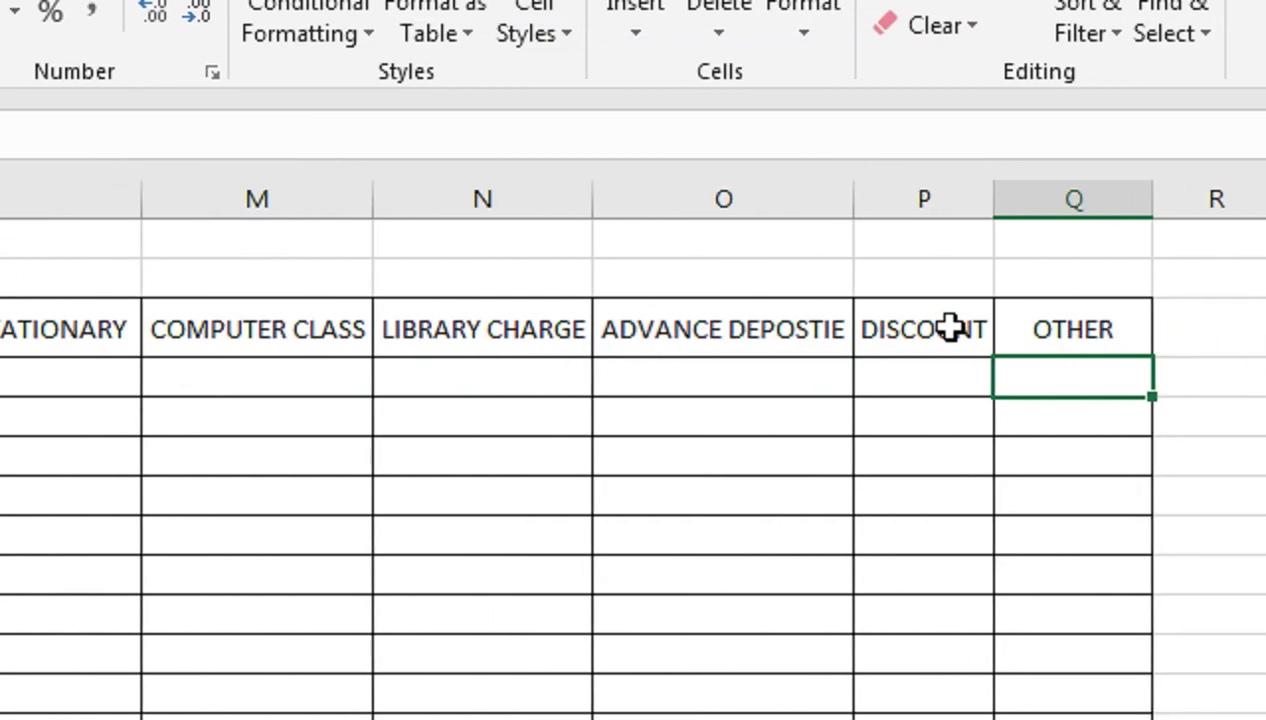
{"action": "key", "text": "Right"}
{"action": "key", "text": "Up"}
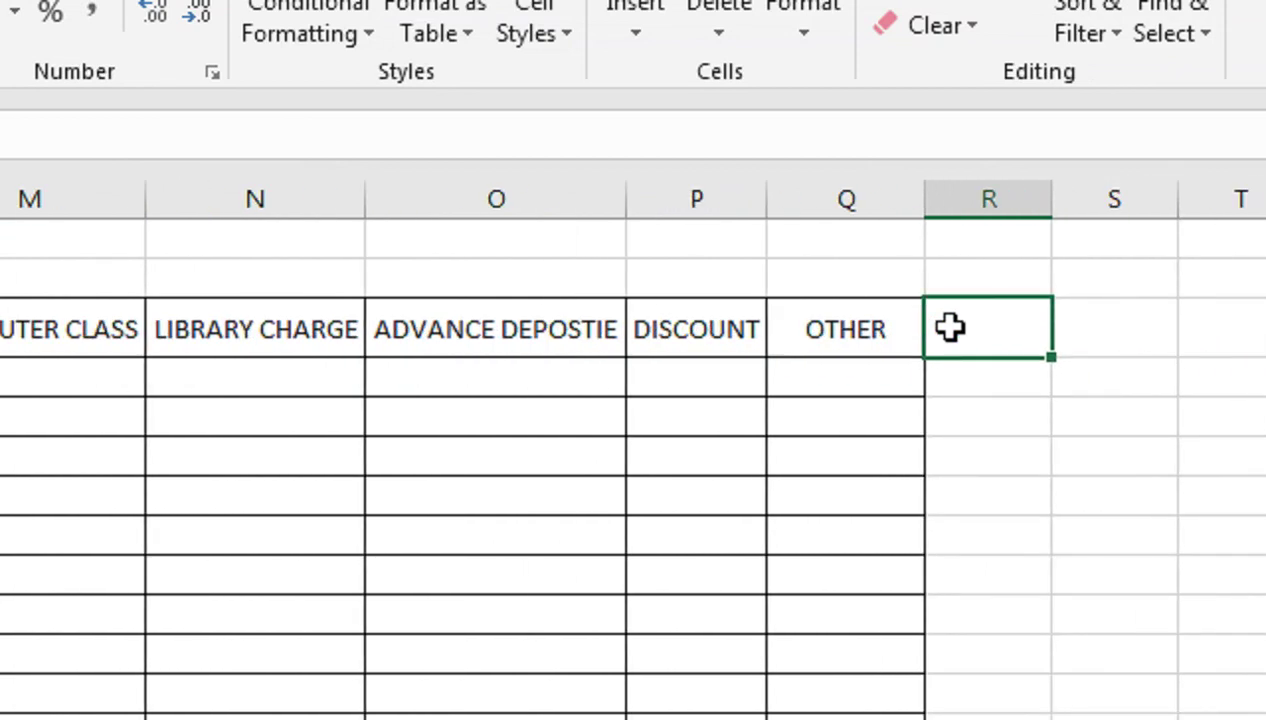
{"action": "type", "text": "TO"}
{"action": "type", "text": "OAL"}
{"action": "key", "text": "Return"}
{"action": "key", "text": "Up"}
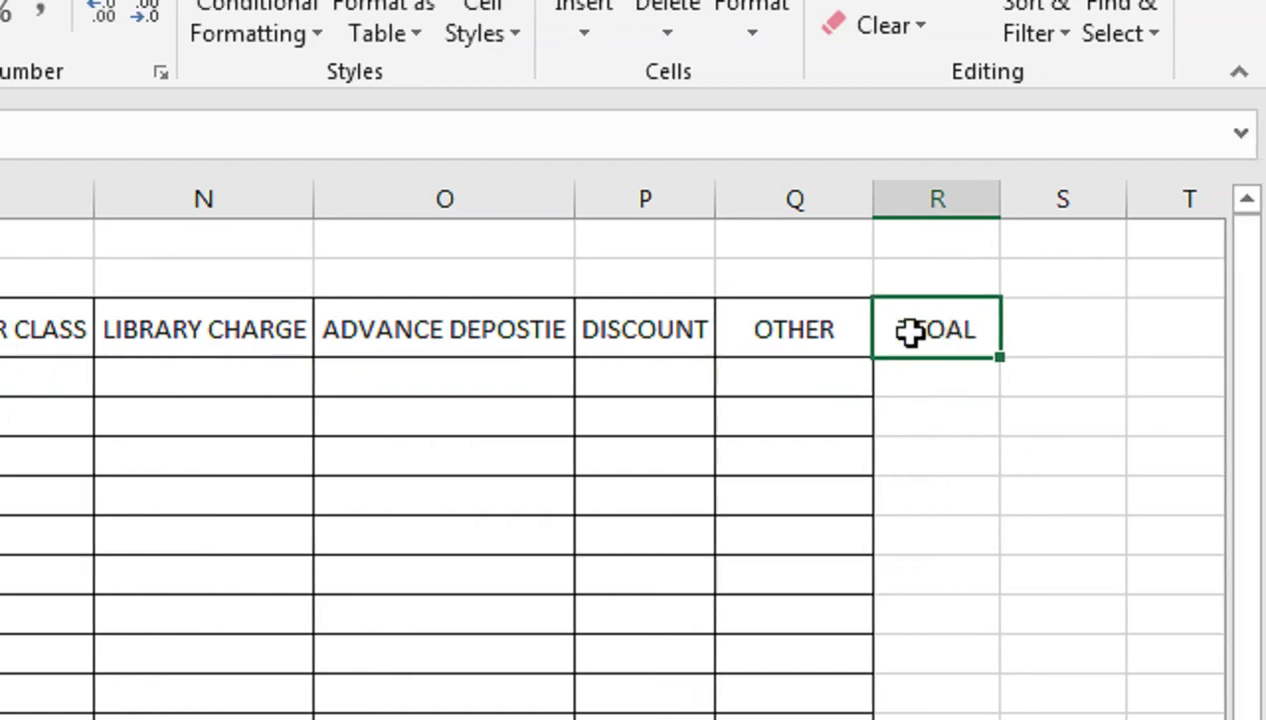
{"action": "double_click", "coordinate": [925, 330]}
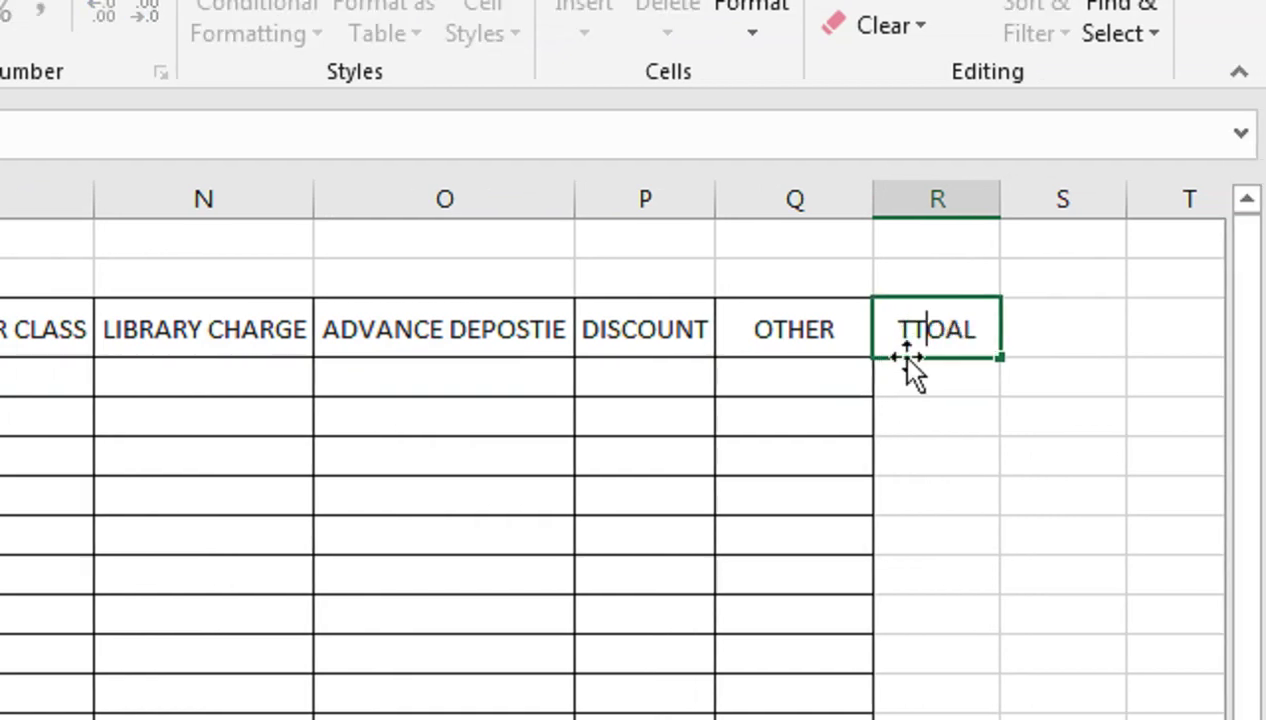
{"action": "key", "text": "BackSpace"}
{"action": "left_click", "coordinate": [945, 330]}
{"action": "type", "text": "TO"}
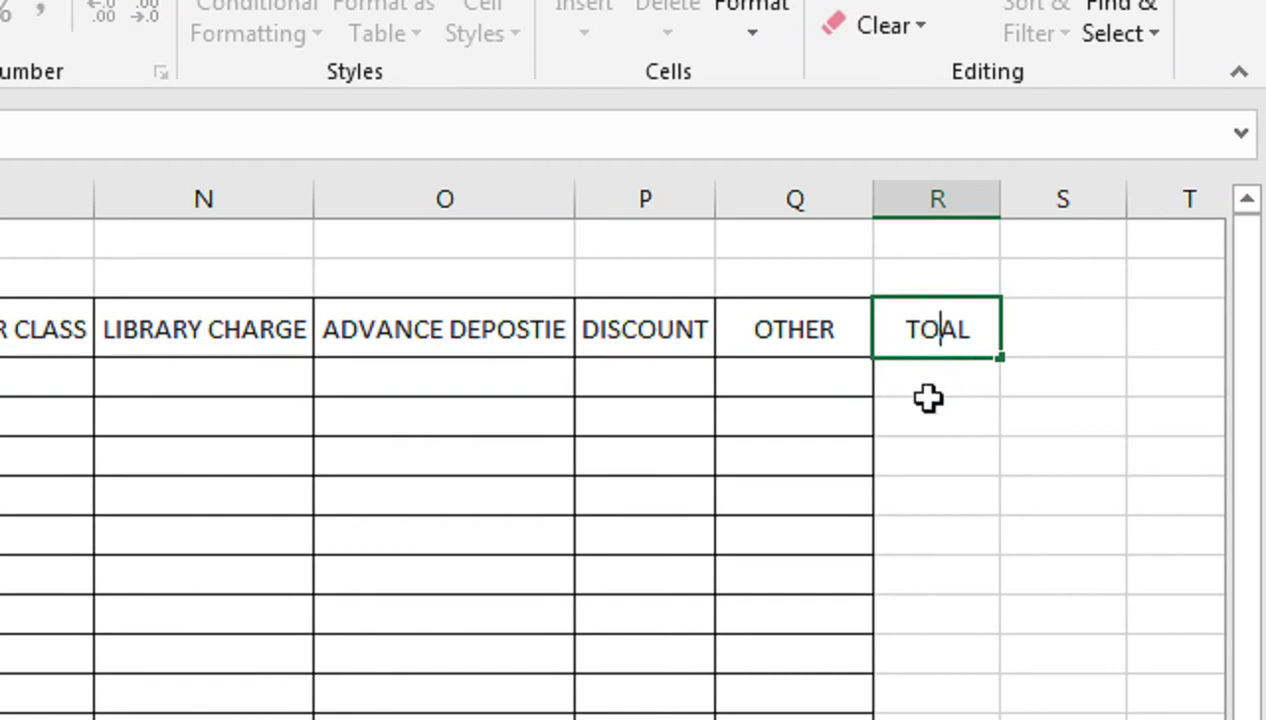
{"action": "type", "text": "T"}
{"action": "left_click", "coordinate": [928, 398]}
Apply All Borders to the TOTAL column R3:R15
{"action": "left_click_drag", "start_coordinate": [938, 325], "coordinate": [959, 719]}
{"action": "left_click_drag", "start_coordinate": [957, 638], "coordinate": [957, 680]}
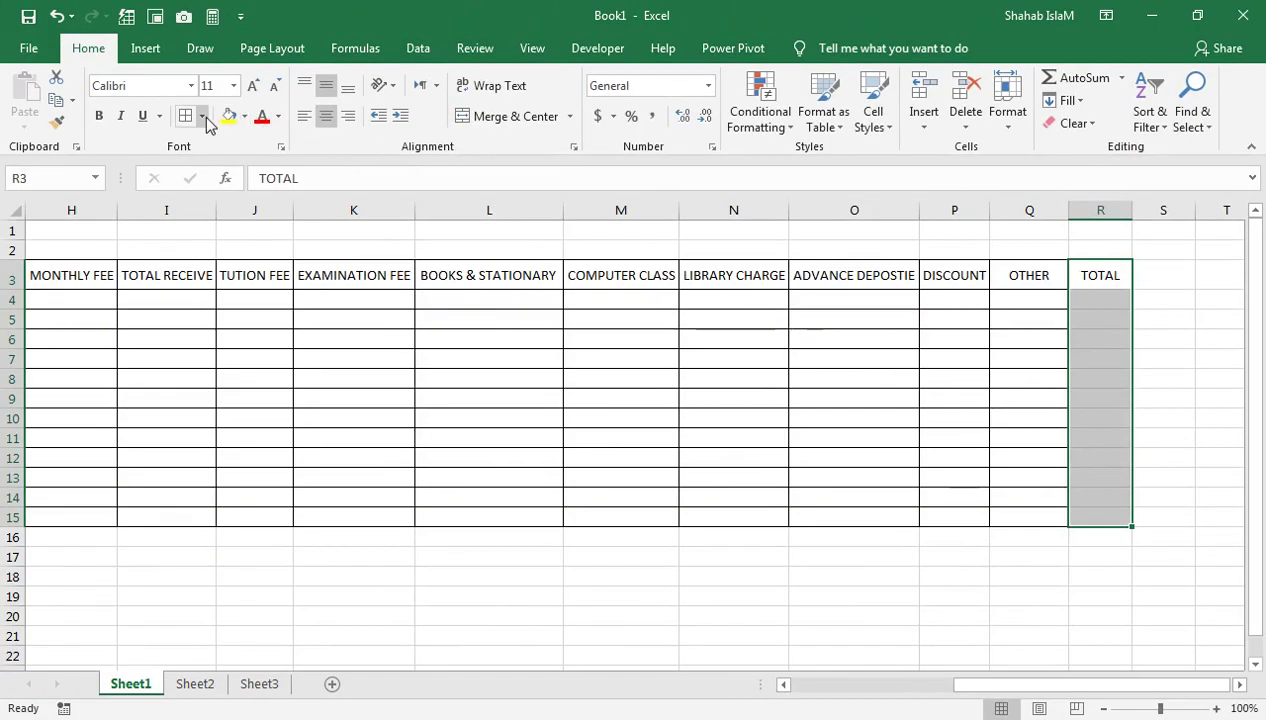
{"action": "left_click", "coordinate": [204, 118]}
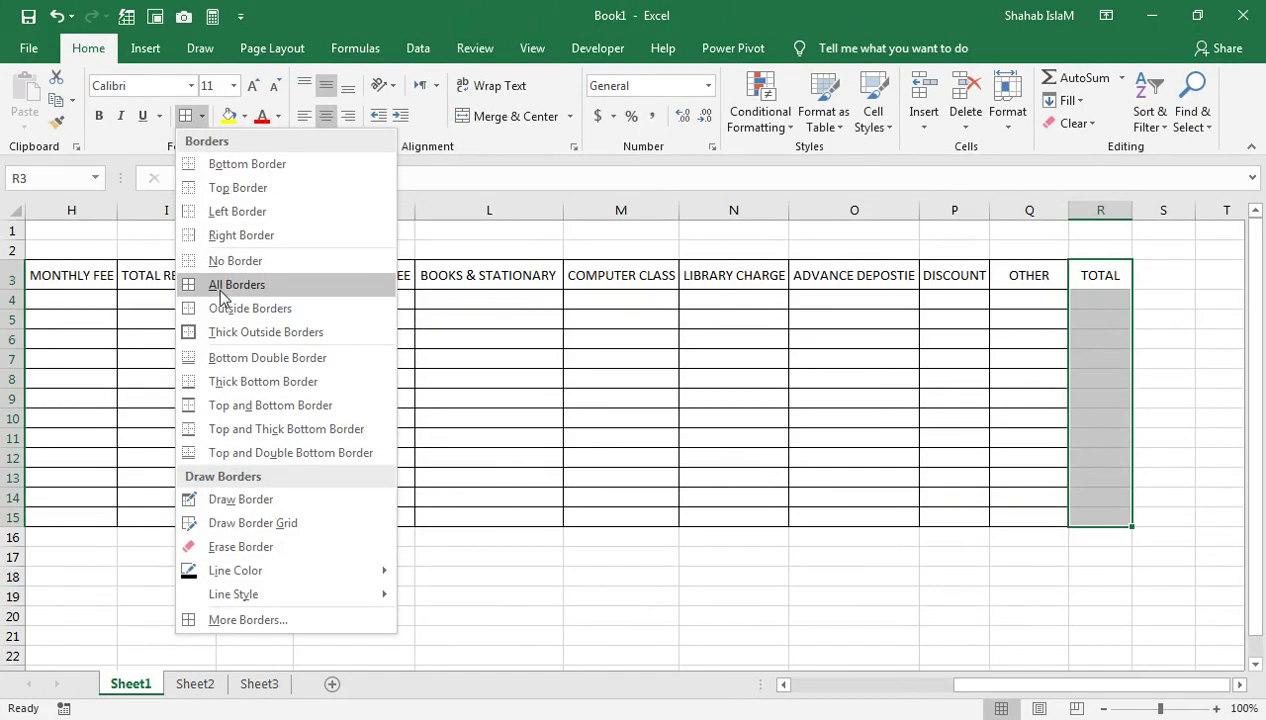
{"action": "left_click", "coordinate": [187, 283]}
{"action": "left_click", "coordinate": [325, 301]}
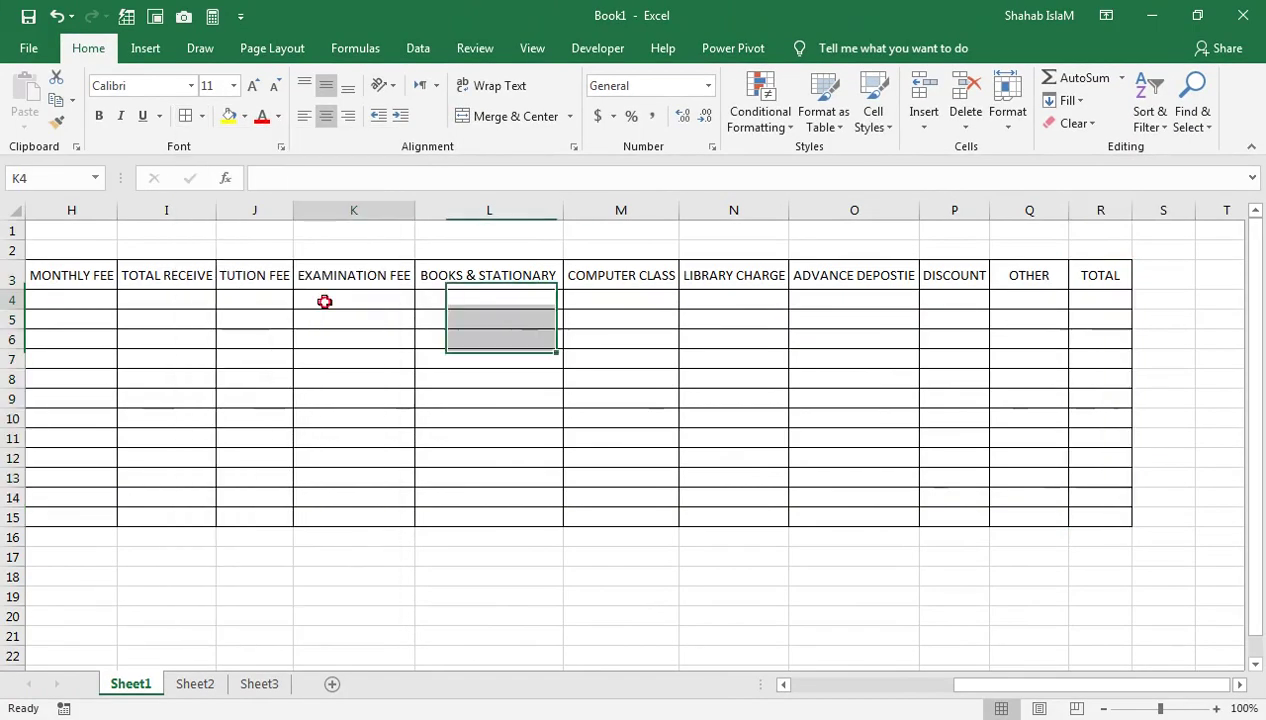
{"action": "scroll", "coordinate": [314, 319], "scroll_direction": "left", "scroll_amount": 3}
{"action": "left_click", "coordinate": [445, 305]}
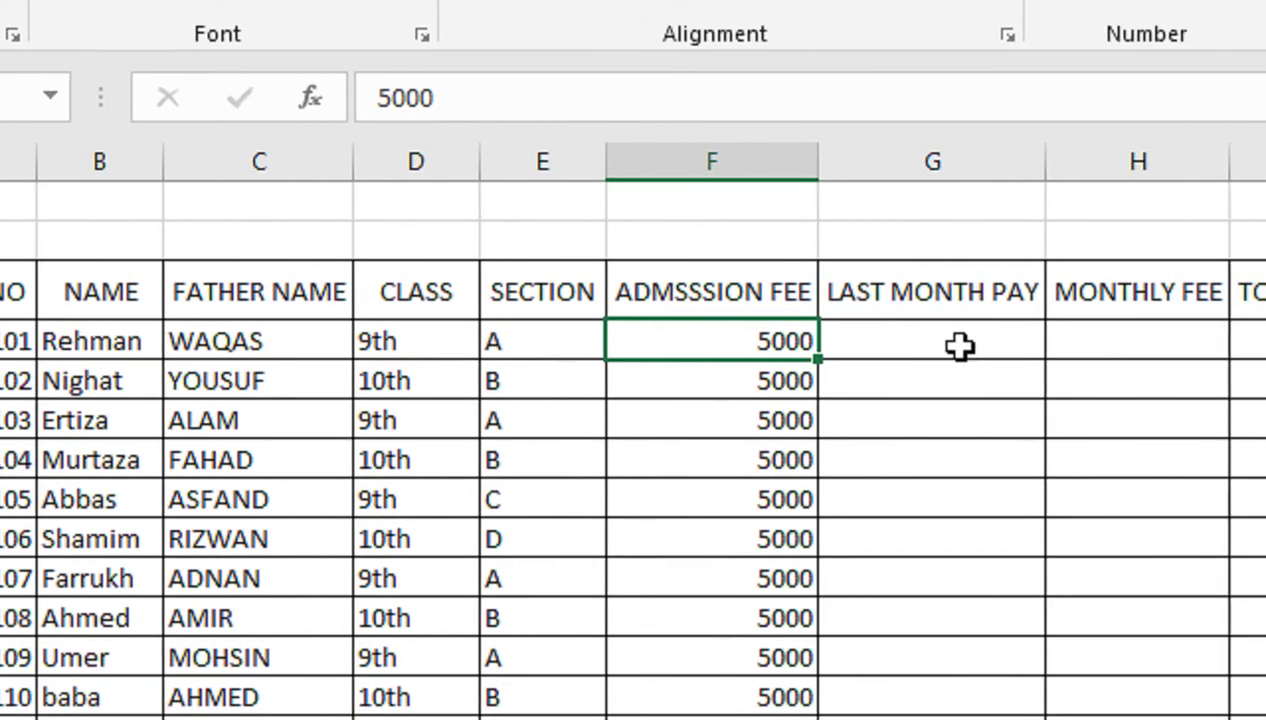
Select the empty LAST MONTH PAY cell G4, then go to Sheet2's monthly table
{"action": "left_click", "coordinate": [952, 343]}
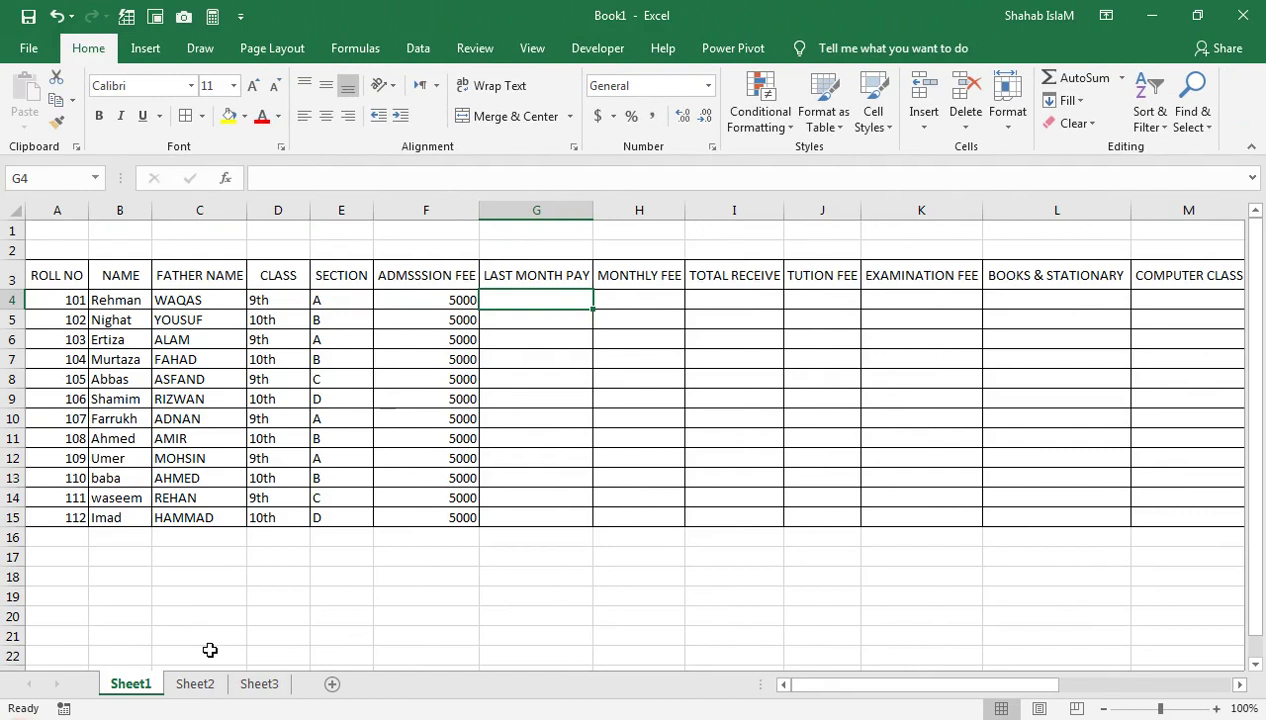
{"action": "left_click", "coordinate": [196, 684]}
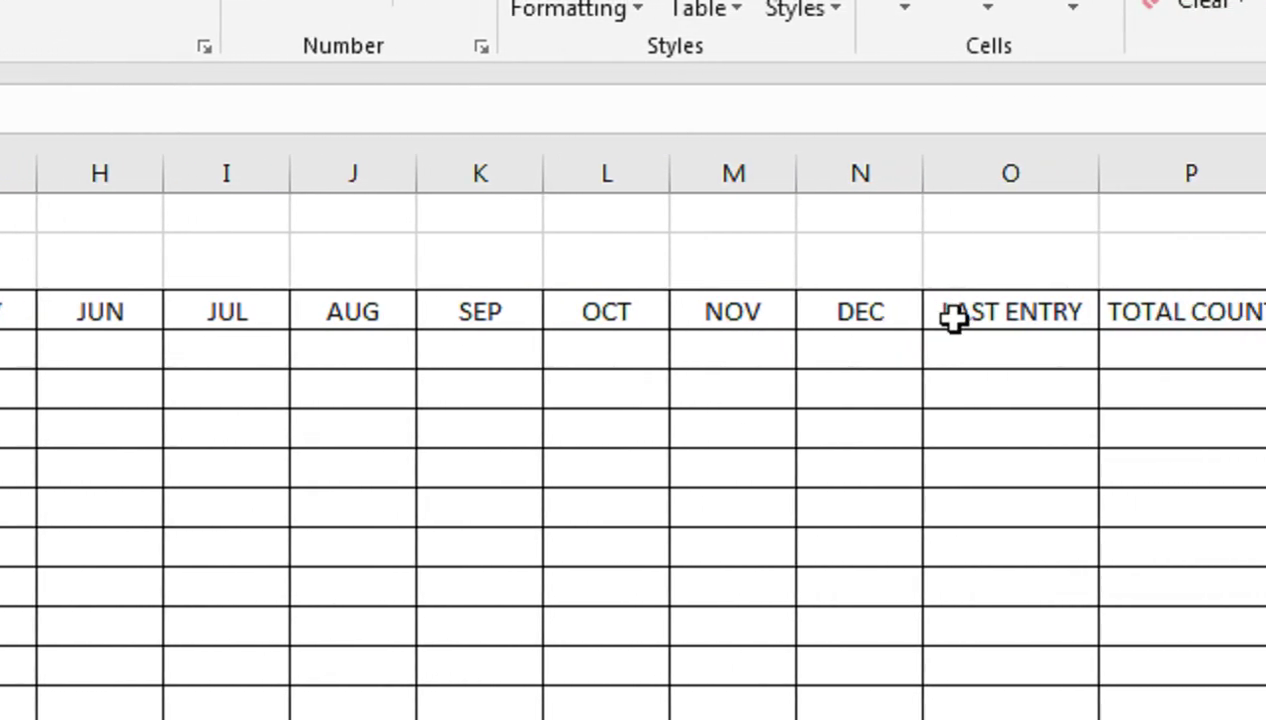
Enter 1, 2 and 3 in C4, D4 and E4 for roll 101
{"action": "left_click", "coordinate": [969, 356]}
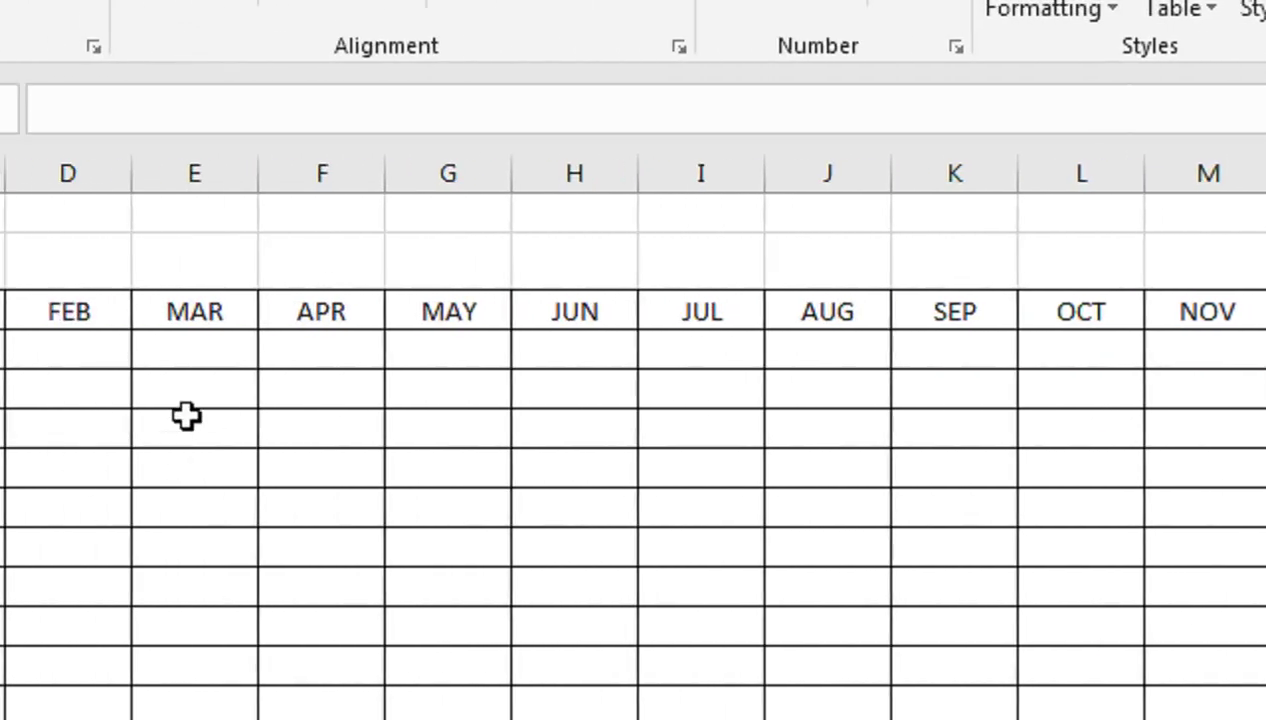
{"action": "left_click", "coordinate": [319, 347]}
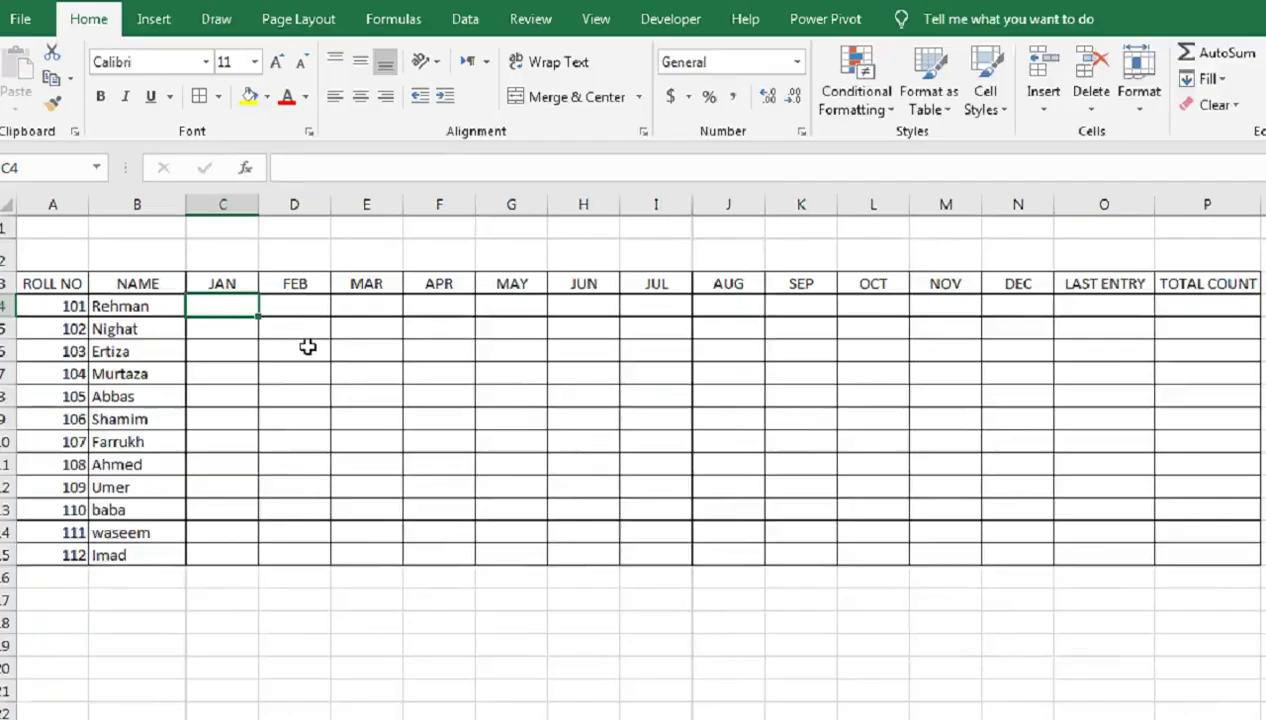
{"action": "type", "text": "1"}
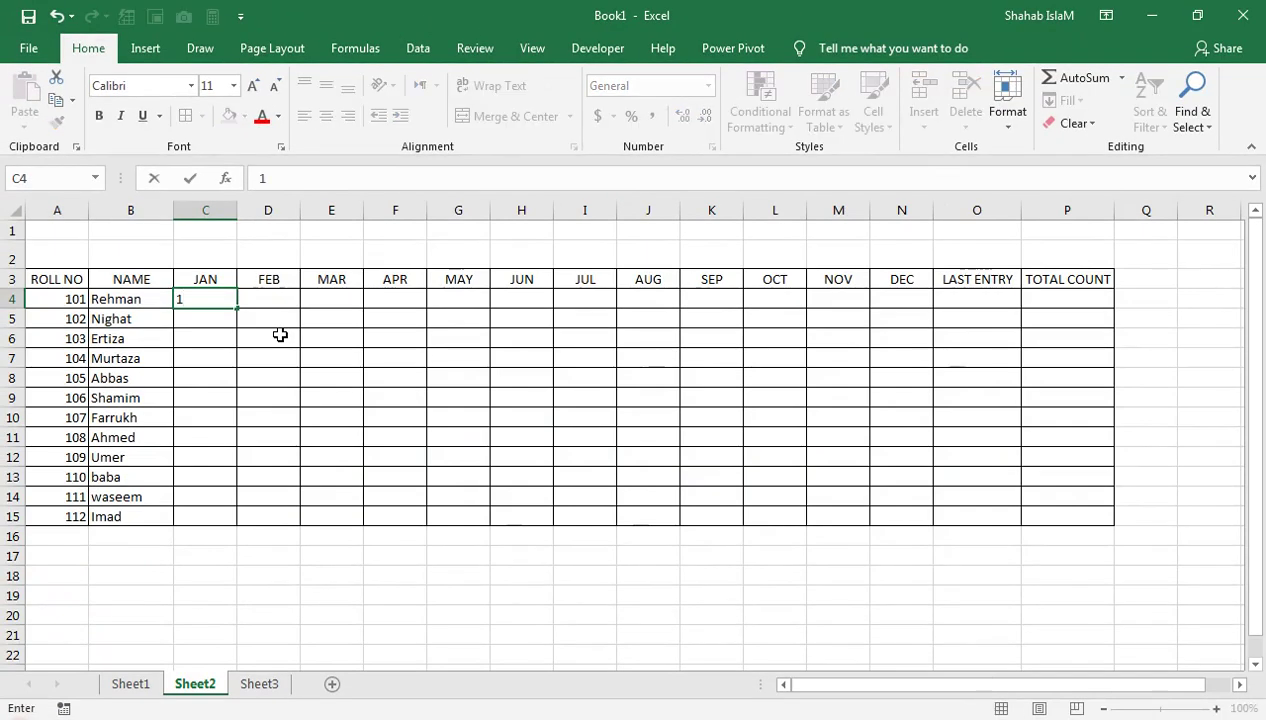
{"action": "key", "text": "Tab"}
{"action": "key", "text": "Right"}
{"action": "key", "text": "Right"}
{"action": "key", "text": "Left"}
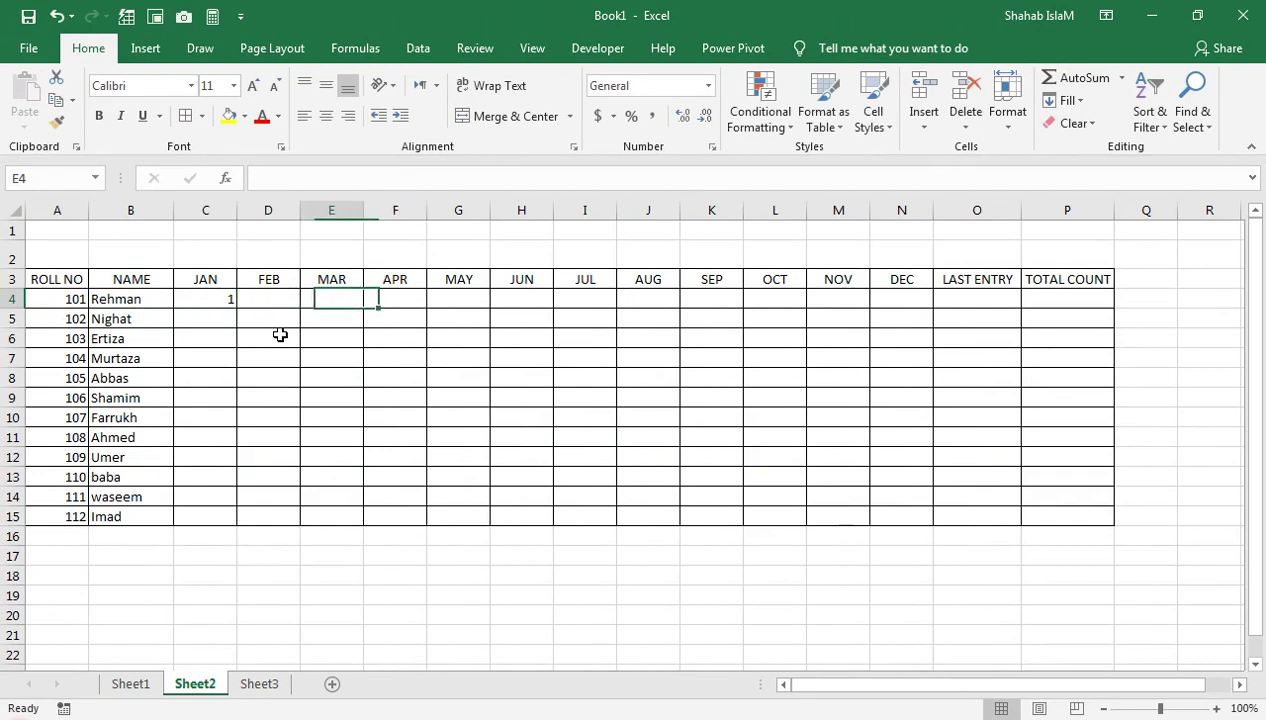
{"action": "key", "text": "Left"}
{"action": "type", "text": "2"}
{"action": "key", "text": "Tab"}
{"action": "type", "text": "3"}
{"action": "key", "text": "Return"}
{"action": "key", "text": "Up"}
{"action": "key", "text": "Right"}
{"action": "key", "text": "Right"}
{"action": "key", "text": "Right"}
{"action": "key", "text": "Right"}
{"action": "key", "text": "Right"}
{"action": "key", "text": "Right"}
{"action": "key", "text": "Right"}
{"action": "key", "text": "Right"}
{"action": "key", "text": "Right"}
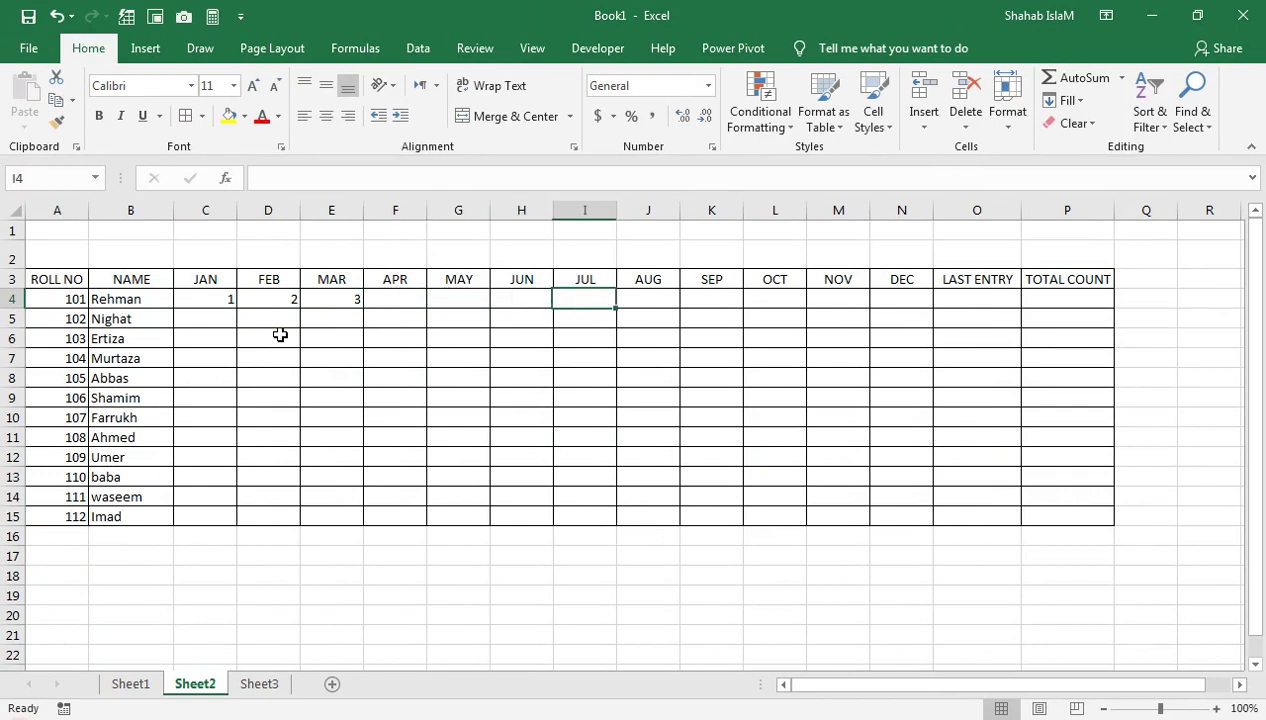
{"action": "key", "text": "Right"}
{"action": "key", "text": "Right"}
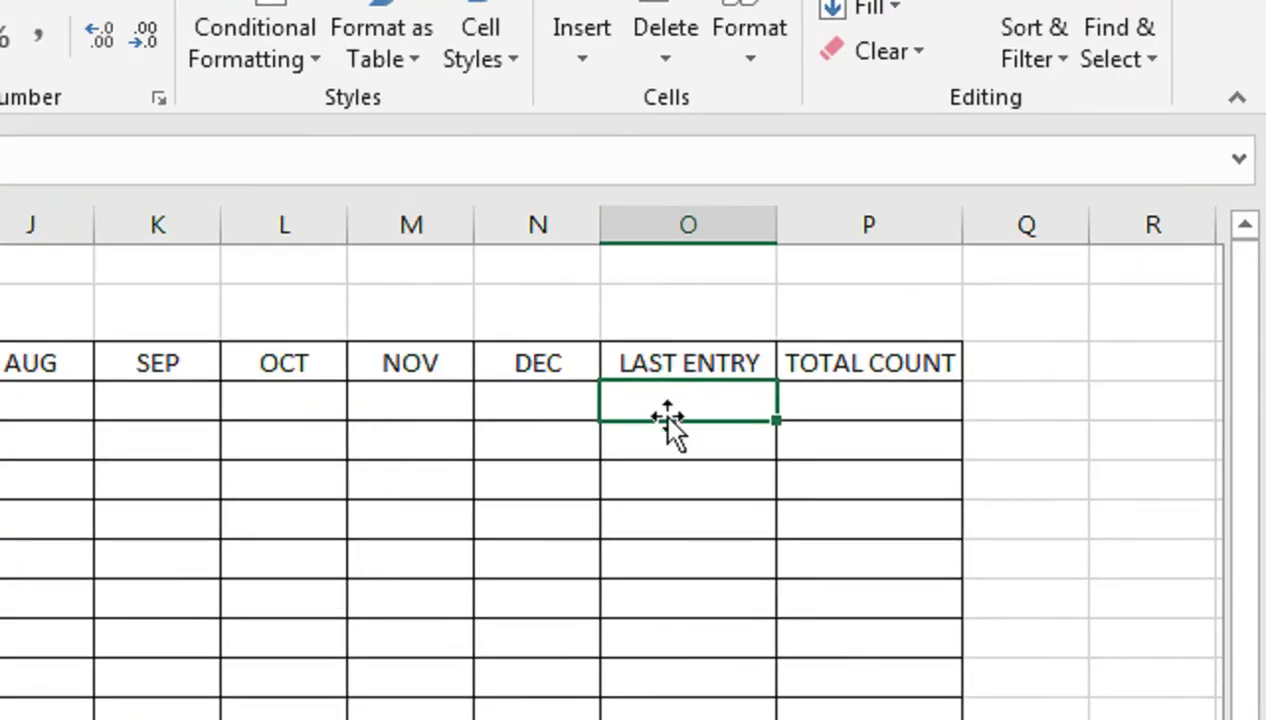
In O4, start a LOOKUP formula with lookup value 2 and the range C4:N4
{"action": "type", "text": "="}
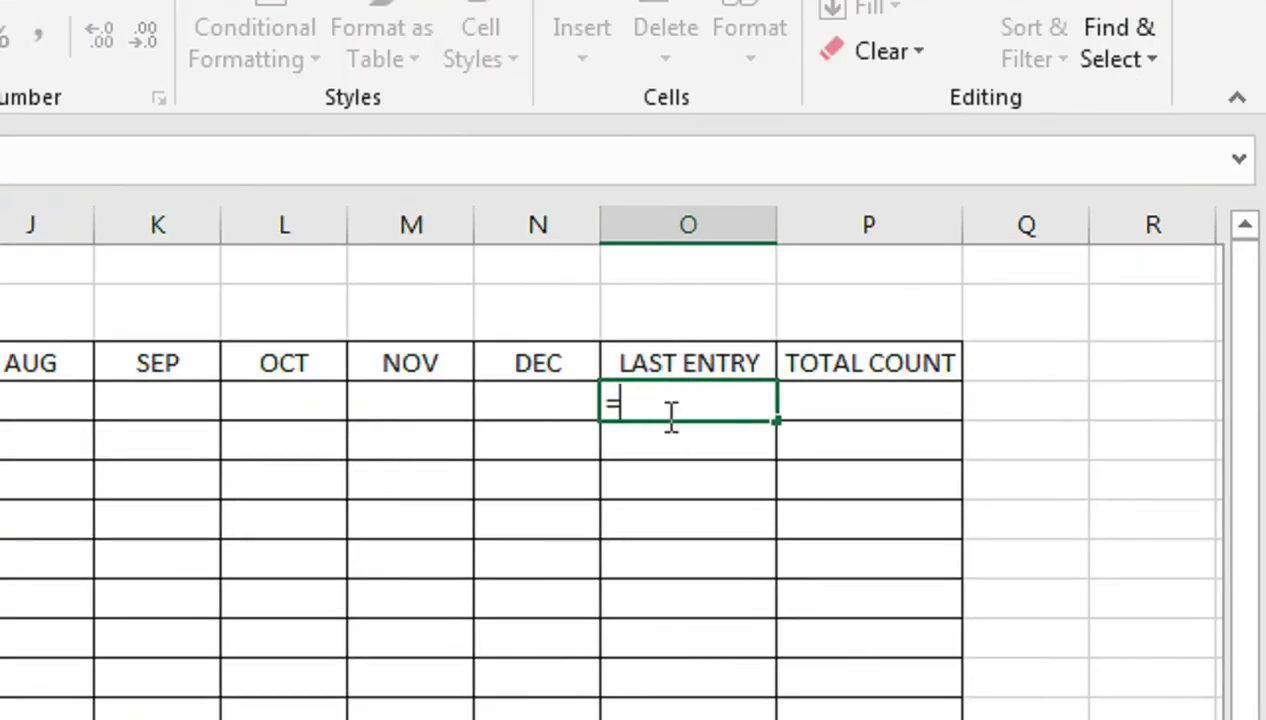
{"action": "type", "text": "LOG("}
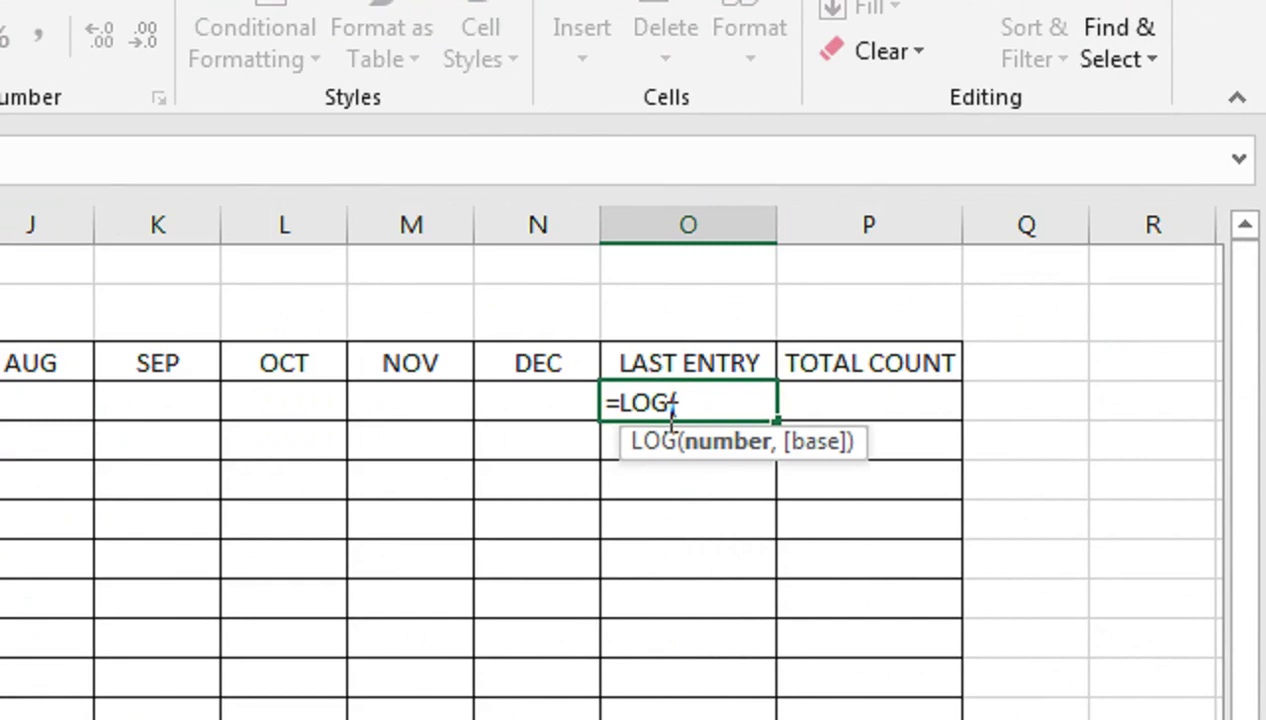
{"action": "key", "text": "BackSpace"}
{"action": "key", "text": "BackSpace"}
{"action": "type", "text": "OK"}
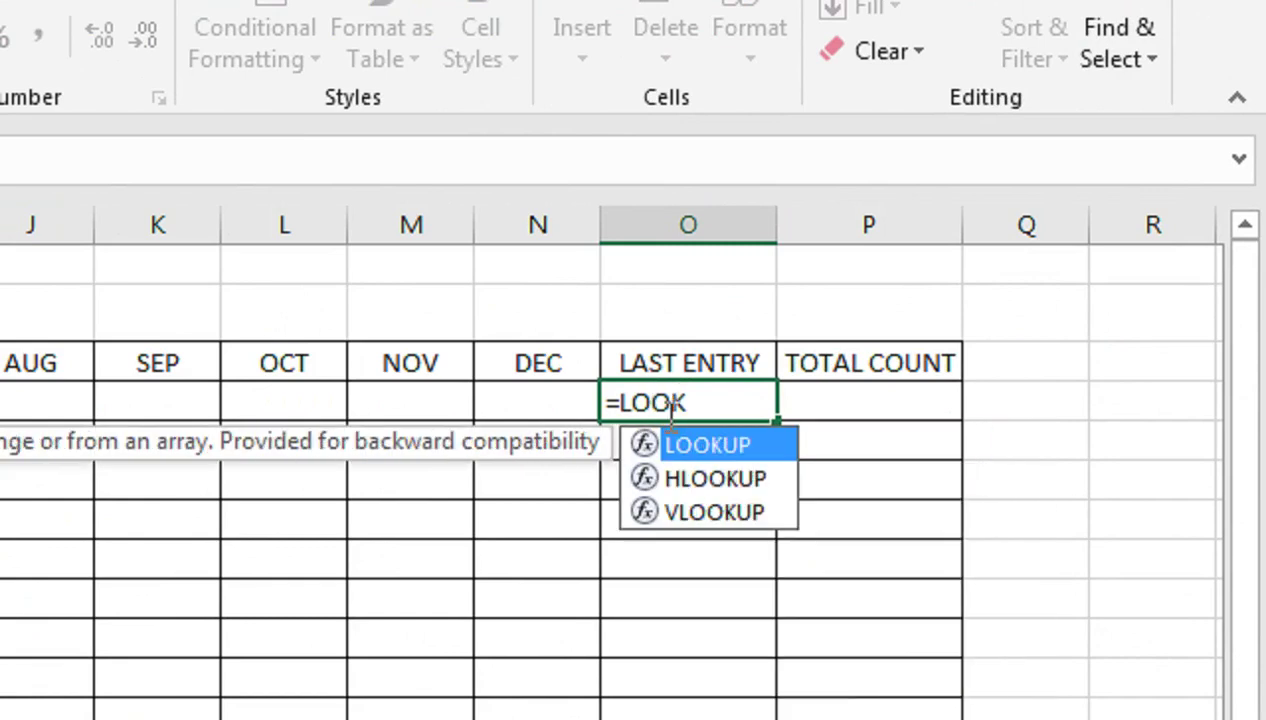
{"action": "type", "text": "UP("}
{"action": "key", "text": "Left"}
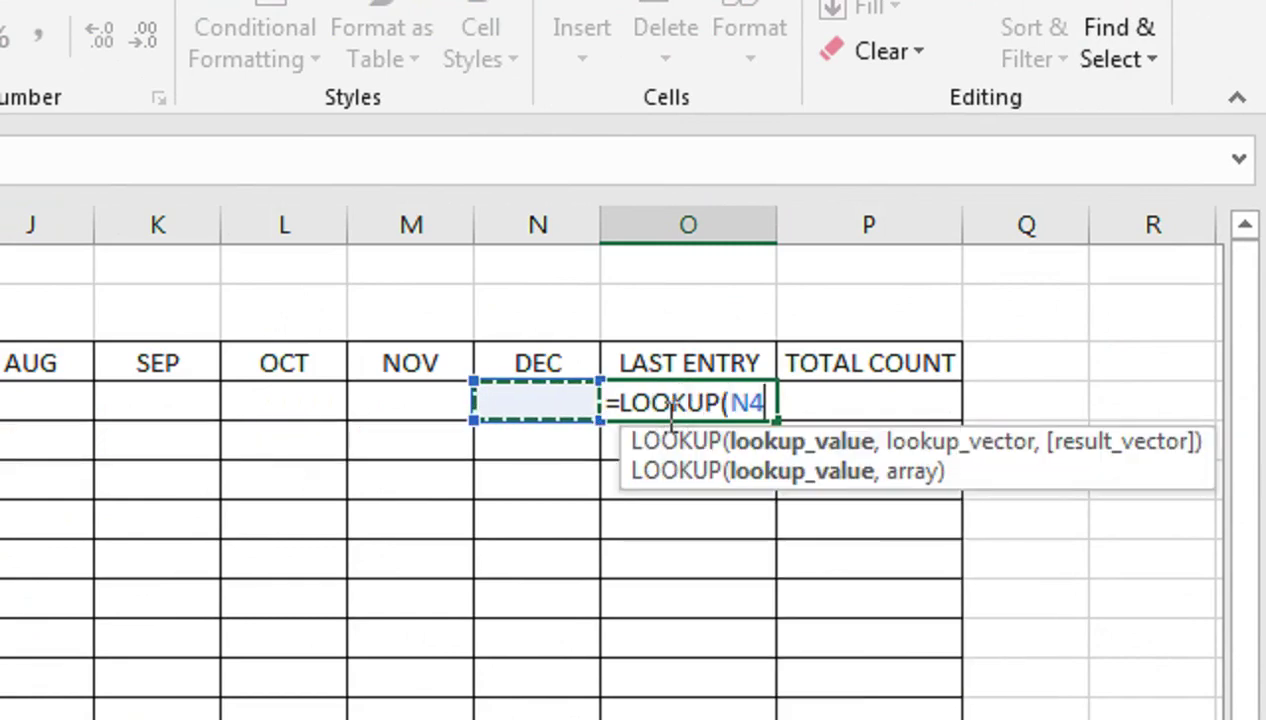
{"action": "key", "text": "BackSpace"}
{"action": "key", "text": "BackSpace"}
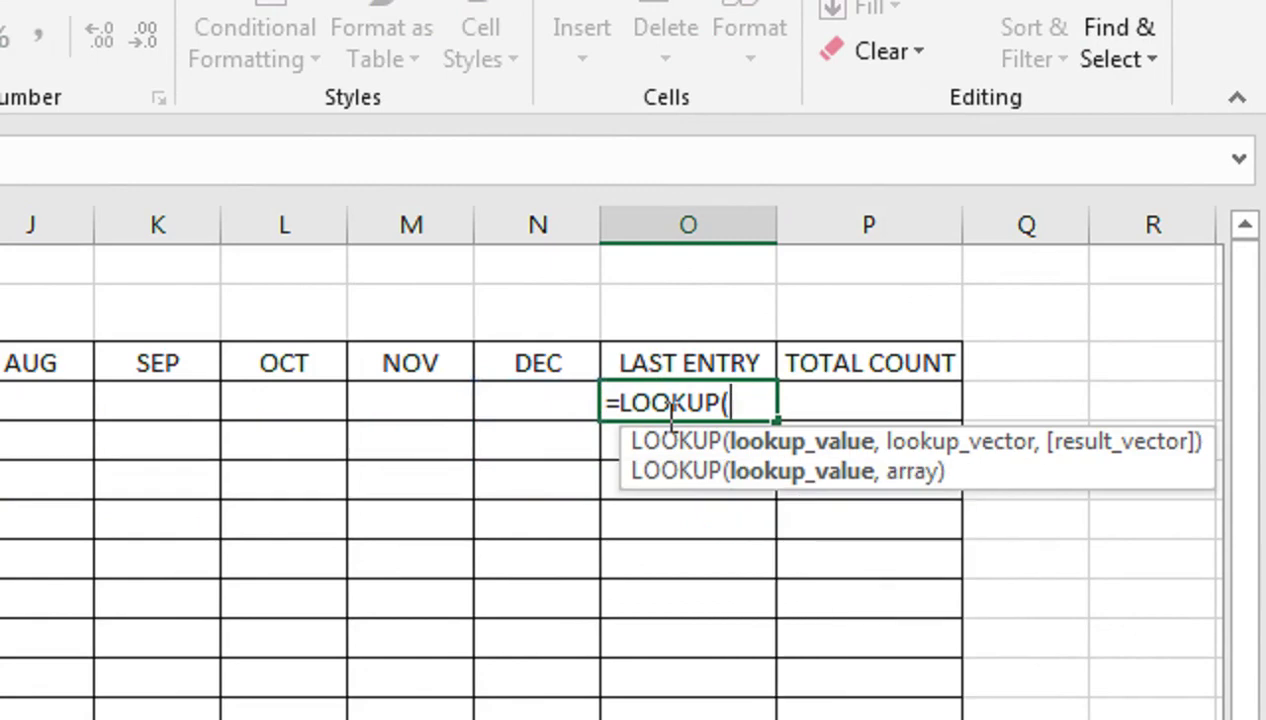
{"action": "type", "text": "2,1/("}
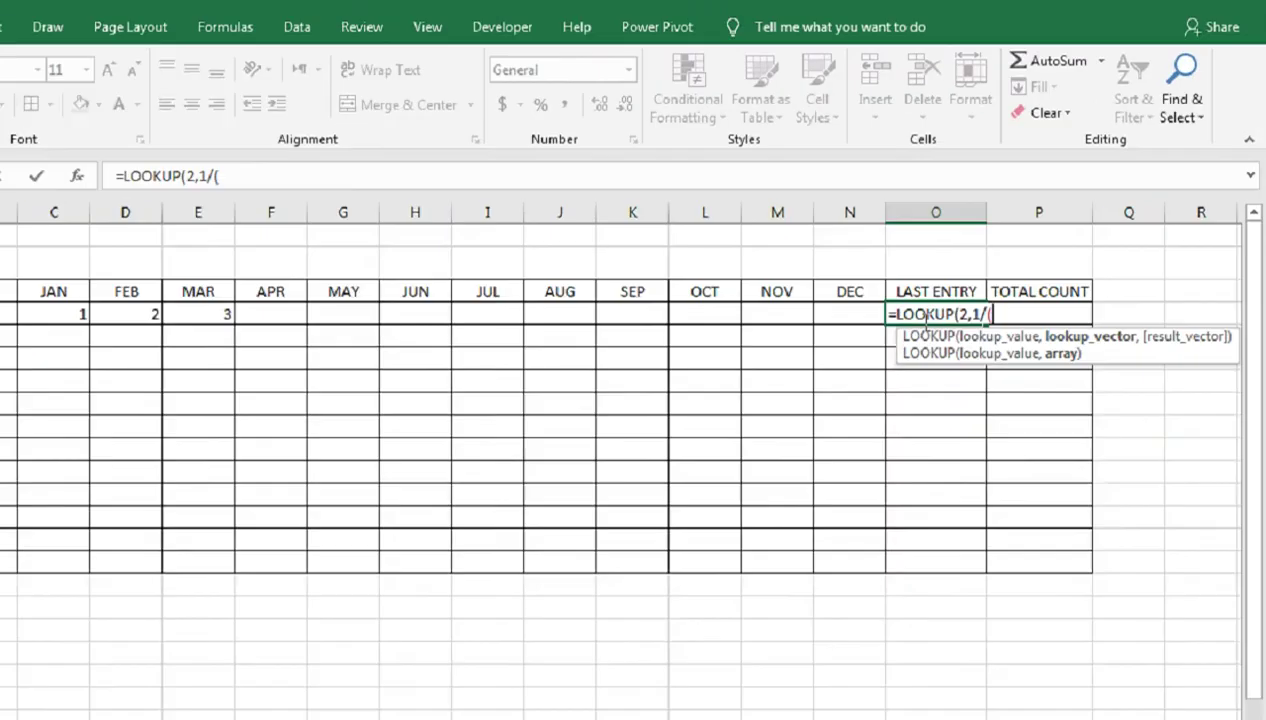
{"action": "key", "text": "Left"}
{"action": "key", "text": "shift+Left"}
{"action": "key", "text": "shift+Left"}
{"action": "key", "text": "shift+Left"}
{"action": "key", "text": "shift+Left"}
{"action": "key", "text": "shift+Left"}
{"action": "key", "text": "shift+Left"}
{"action": "key", "text": "shift+Left"}
{"action": "key", "text": "shift+Left"}
{"action": "key", "text": "shift+Left"}
{"action": "key", "text": "shift+Left"}
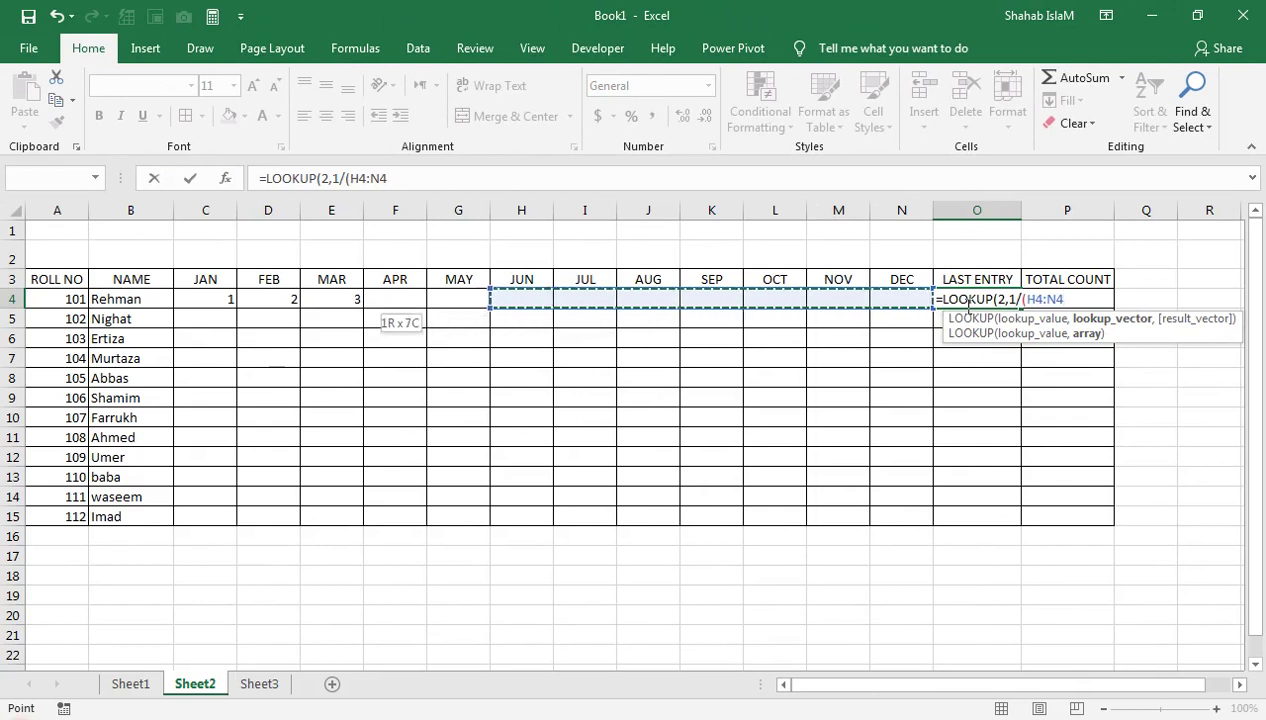
{"action": "key", "text": "shift+Left"}
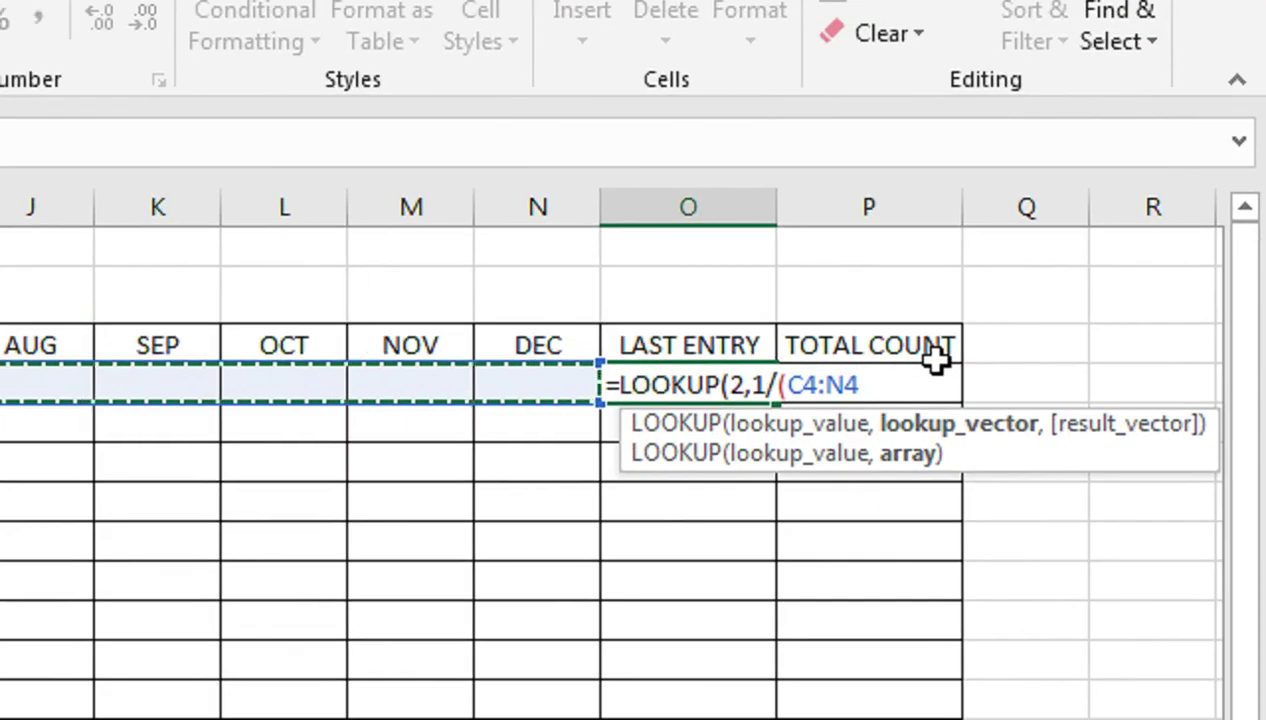
Complete =LOOKUP(2,1/(C4:N4<>""),C4:N4) and enter it, returning 3
{"action": "type", "text": "<>"}
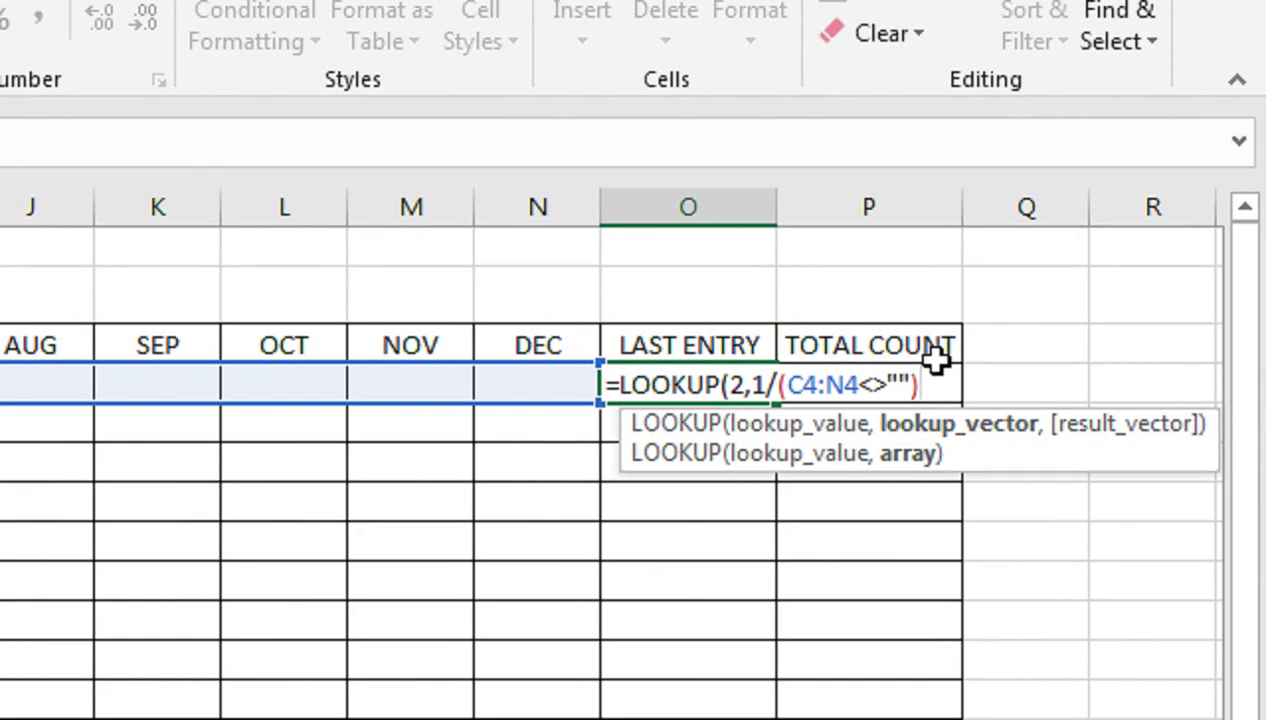
{"action": "type", "text": ","}
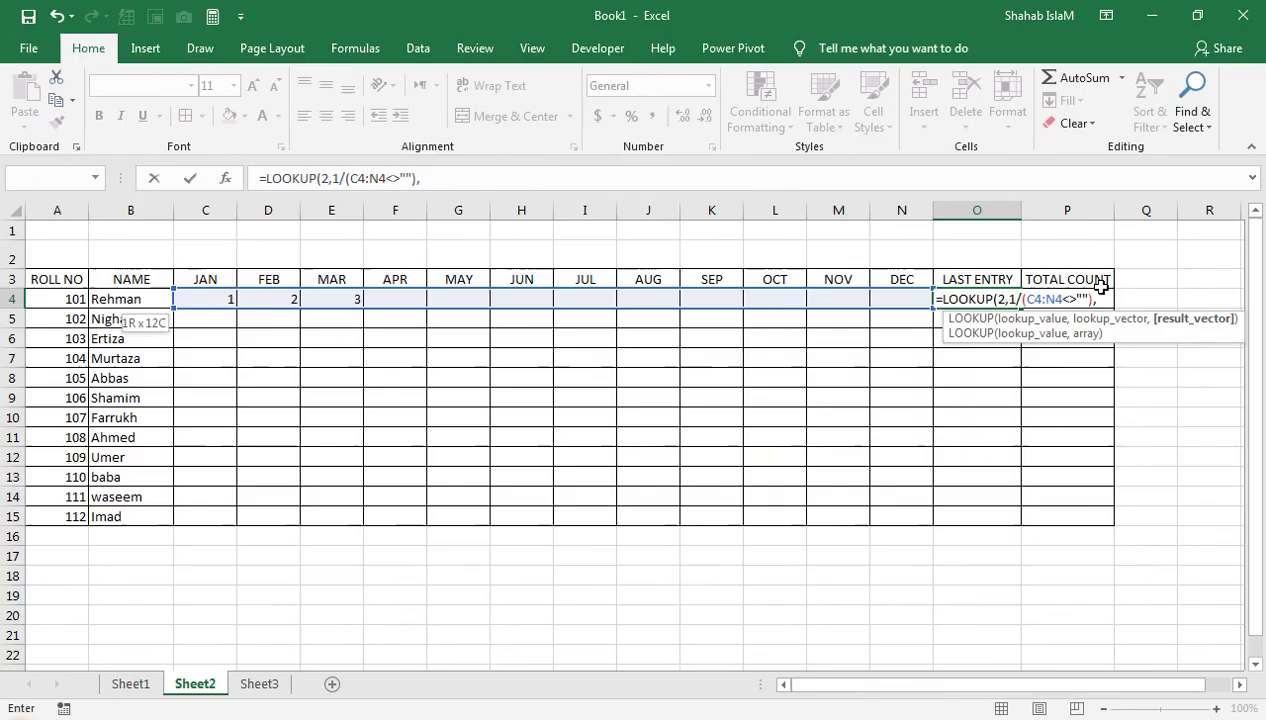
{"action": "key", "text": "Left"}
{"action": "key", "text": "shift+Left"}
{"action": "key", "text": "shift+Left"}
{"action": "key", "text": "shift+Left"}
{"action": "key", "text": "shift+Left"}
{"action": "key", "text": "shift+Left"}
{"action": "key", "text": "shift+Left"}
{"action": "key", "text": "shift+Left"}
{"action": "key", "text": "shift+Left"}
{"action": "key", "text": "shift+Left"}
{"action": "key", "text": "shift+Left"}
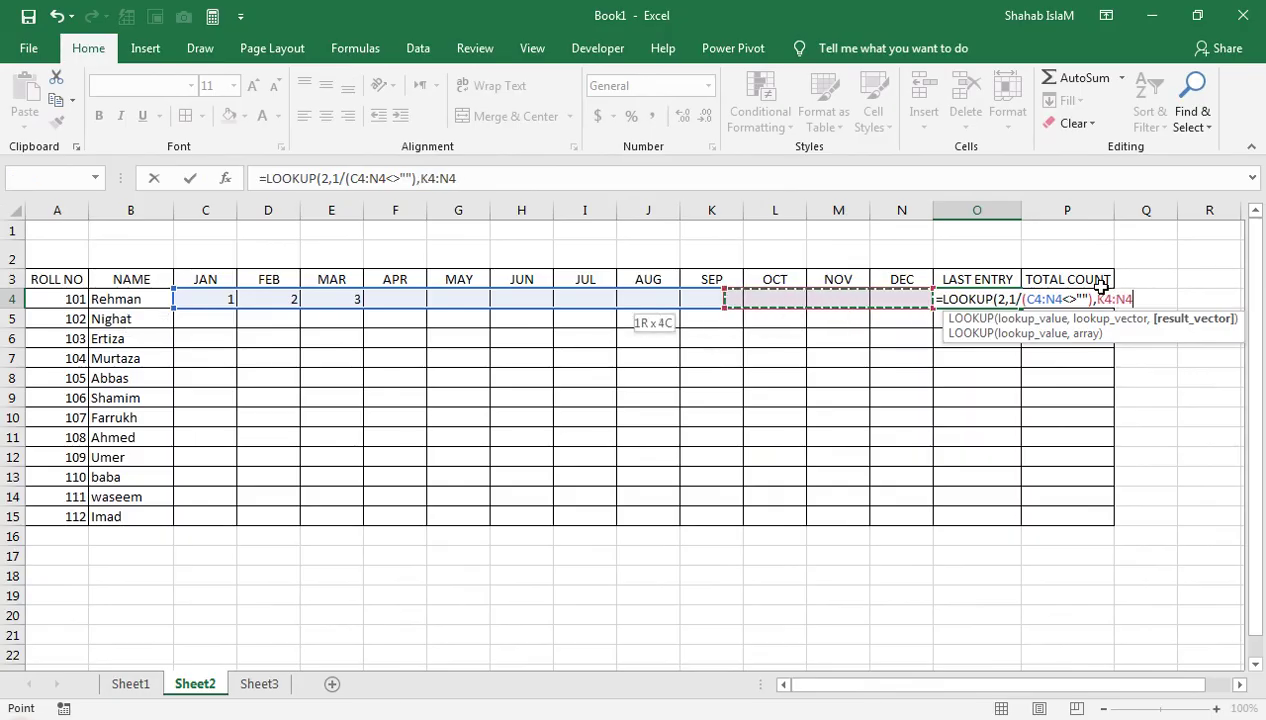
{"action": "key", "text": "shift+Left"}
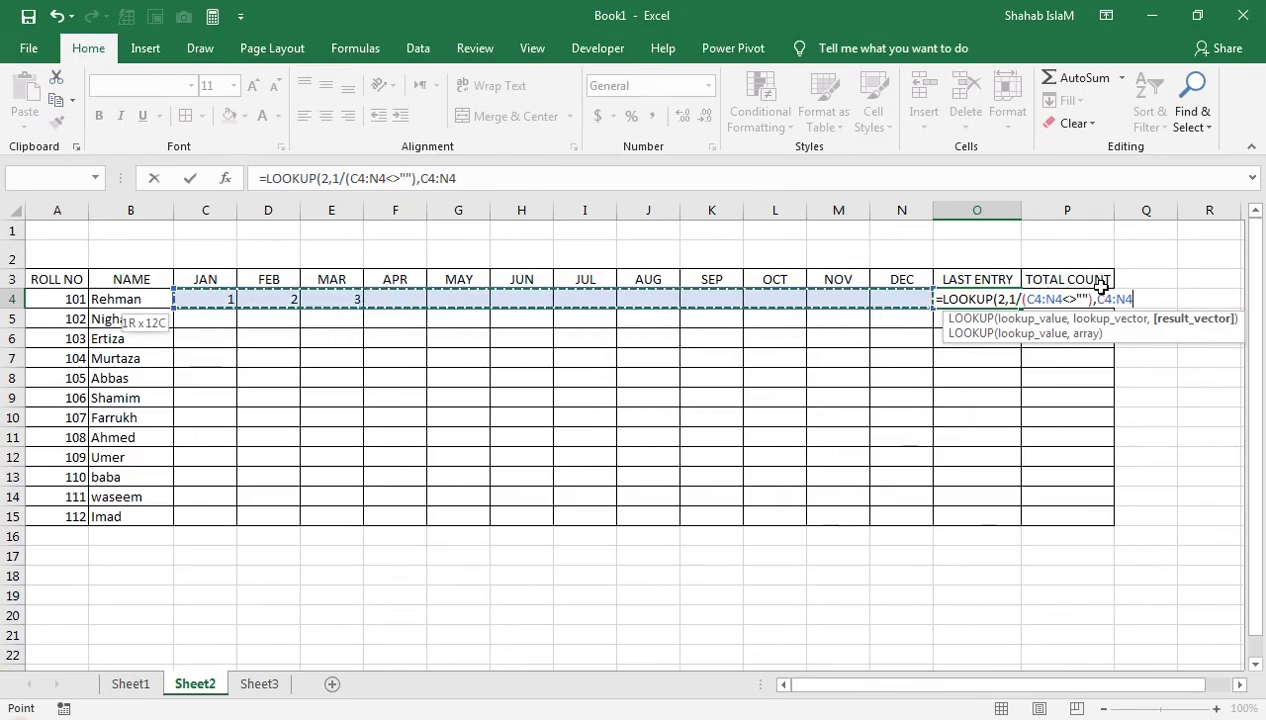
{"action": "type", "text": ")"}
{"action": "key", "text": "Return"}
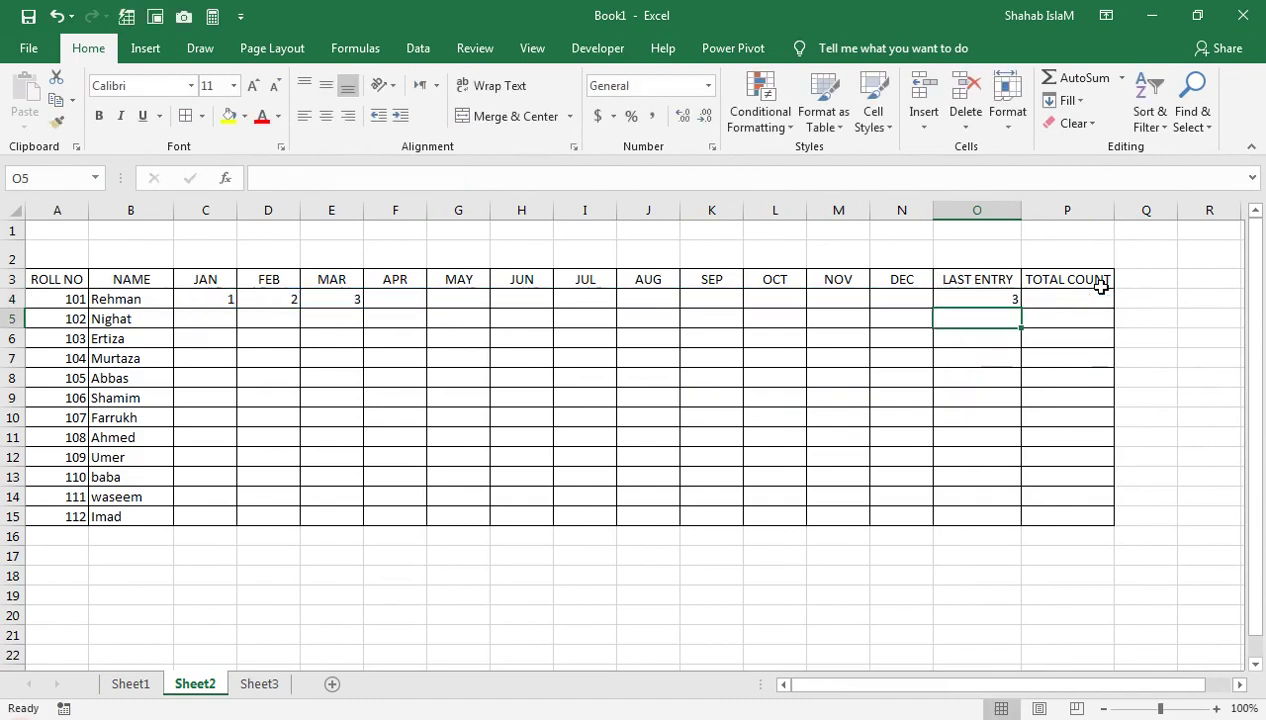
{"action": "key", "text": "Up"}
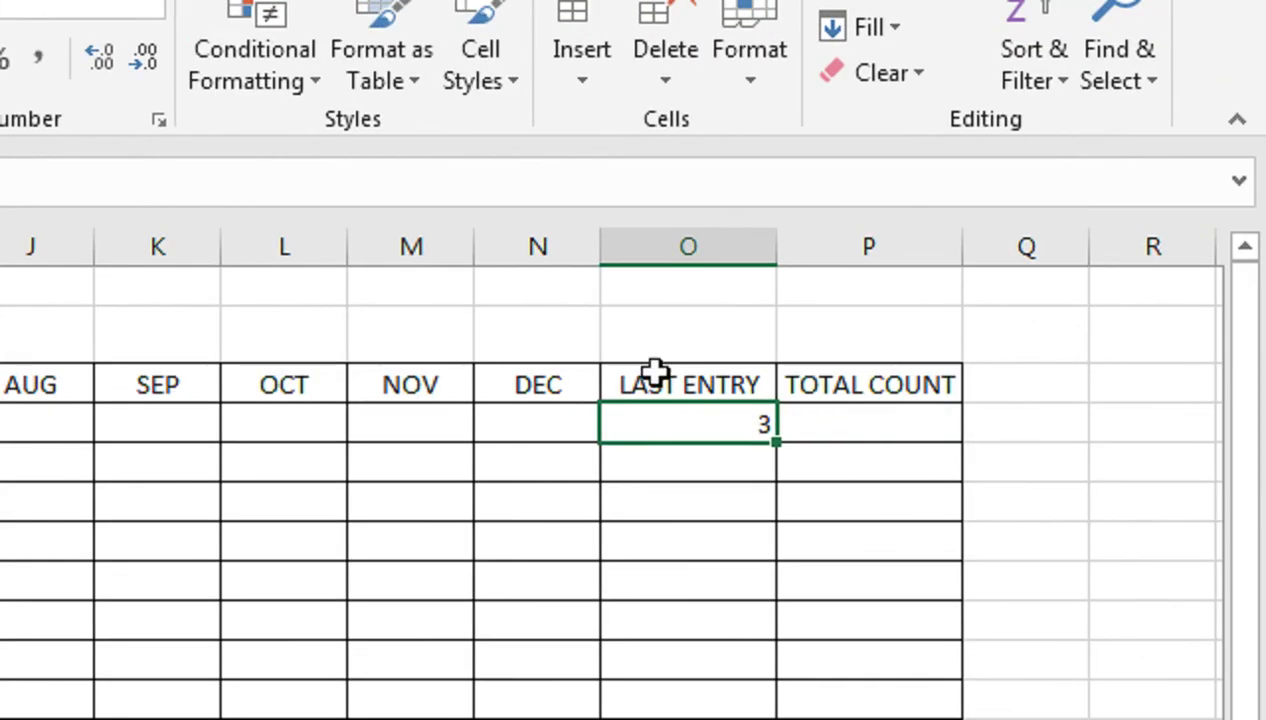
Copy O4's LOOKUP formula down to O5
{"action": "double_click", "coordinate": [683, 424]}
{"action": "key", "text": "Return"}
{"action": "left_click", "coordinate": [619, 424]}
{"action": "left_click_drag", "start_coordinate": [777, 443], "coordinate": [780, 498]}
Wrap the O4 LOOKUP formula in IFERROR with a blank "" fallback
{"action": "double_click", "coordinate": [758, 432]}
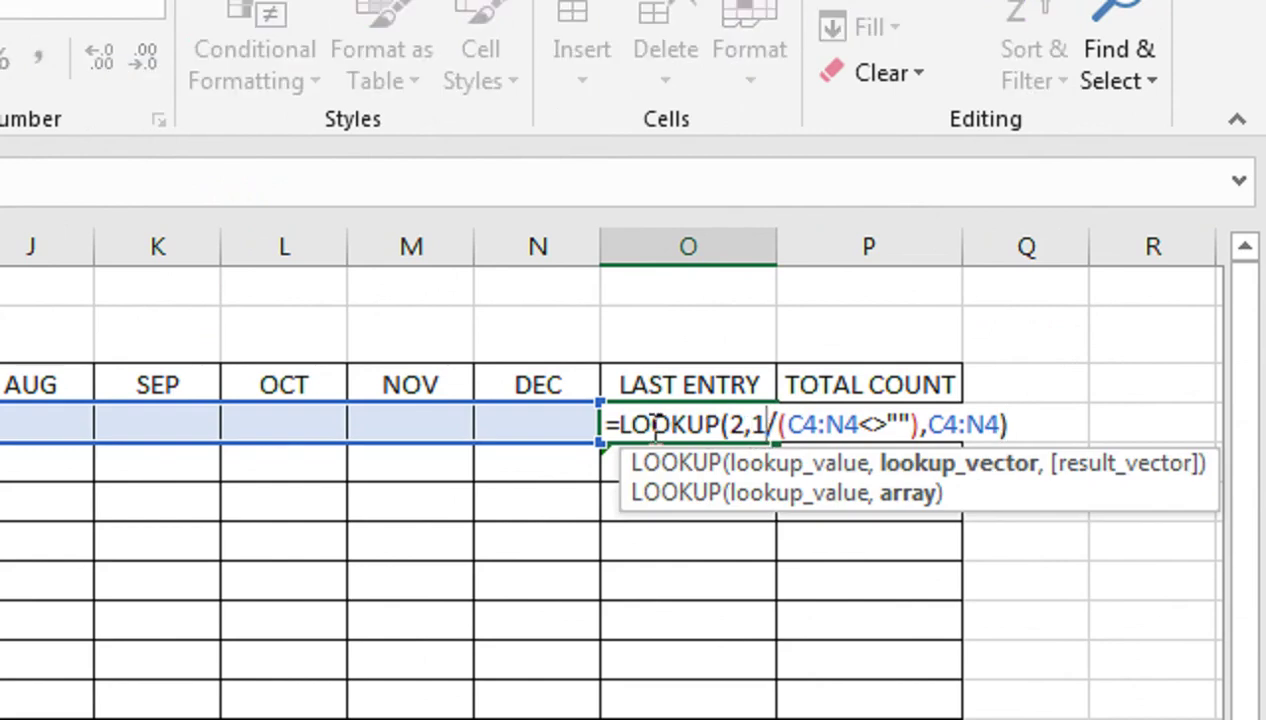
{"action": "left_click", "coordinate": [620, 425]}
{"action": "type", "text": "IF"}
{"action": "key", "text": "Down"}
{"action": "key", "text": "Tab"}
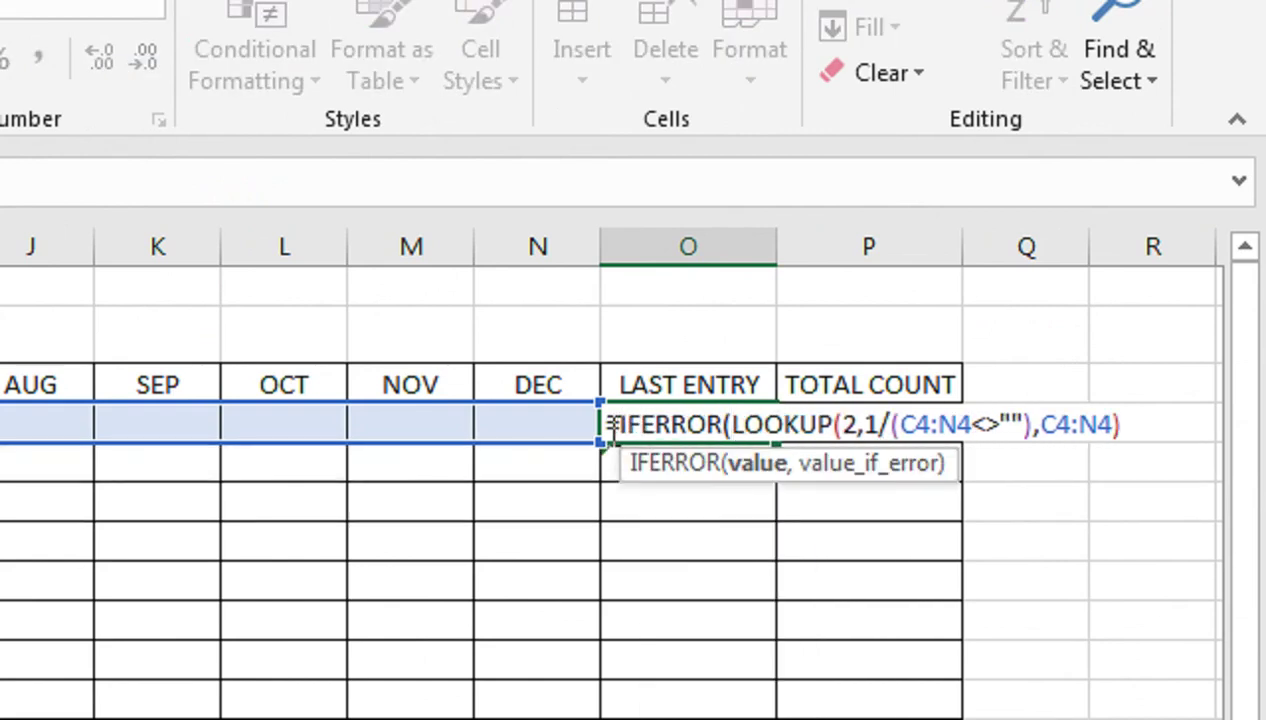
{"action": "key", "text": "End"}
{"action": "type", "text": ",\"\""}
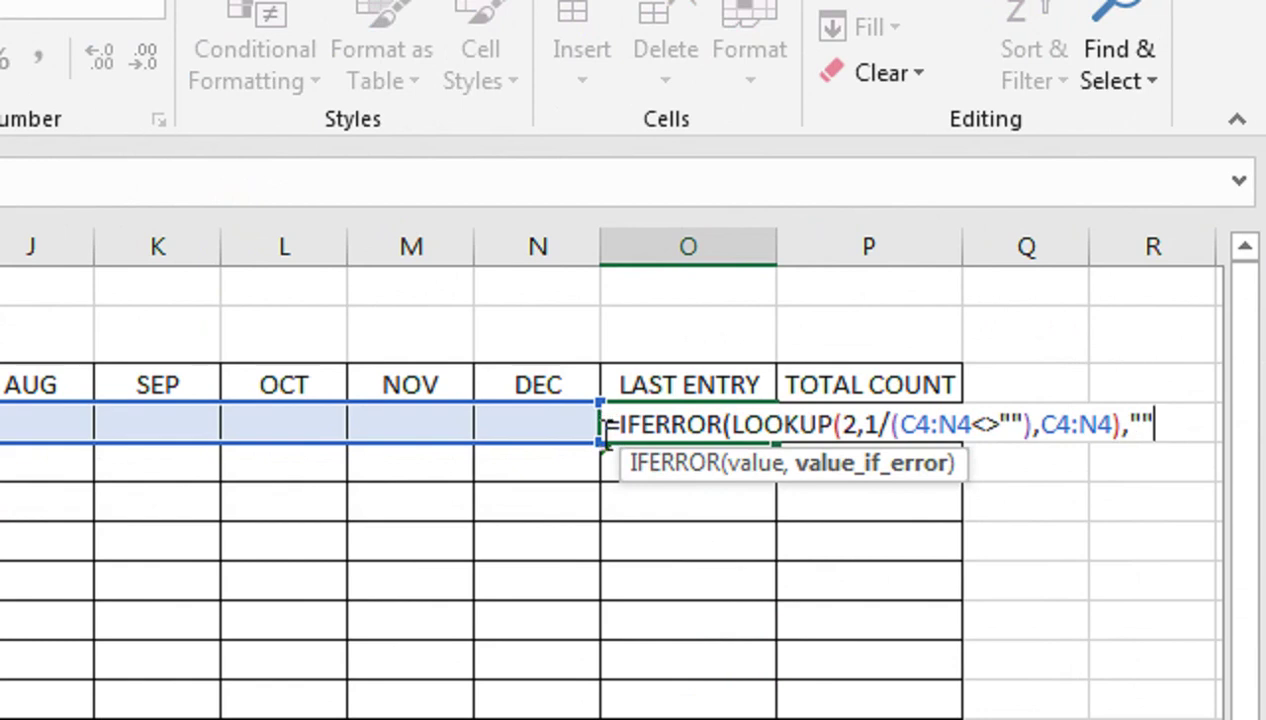
{"action": "type", "text": ")"}
{"action": "key", "text": "Return"}
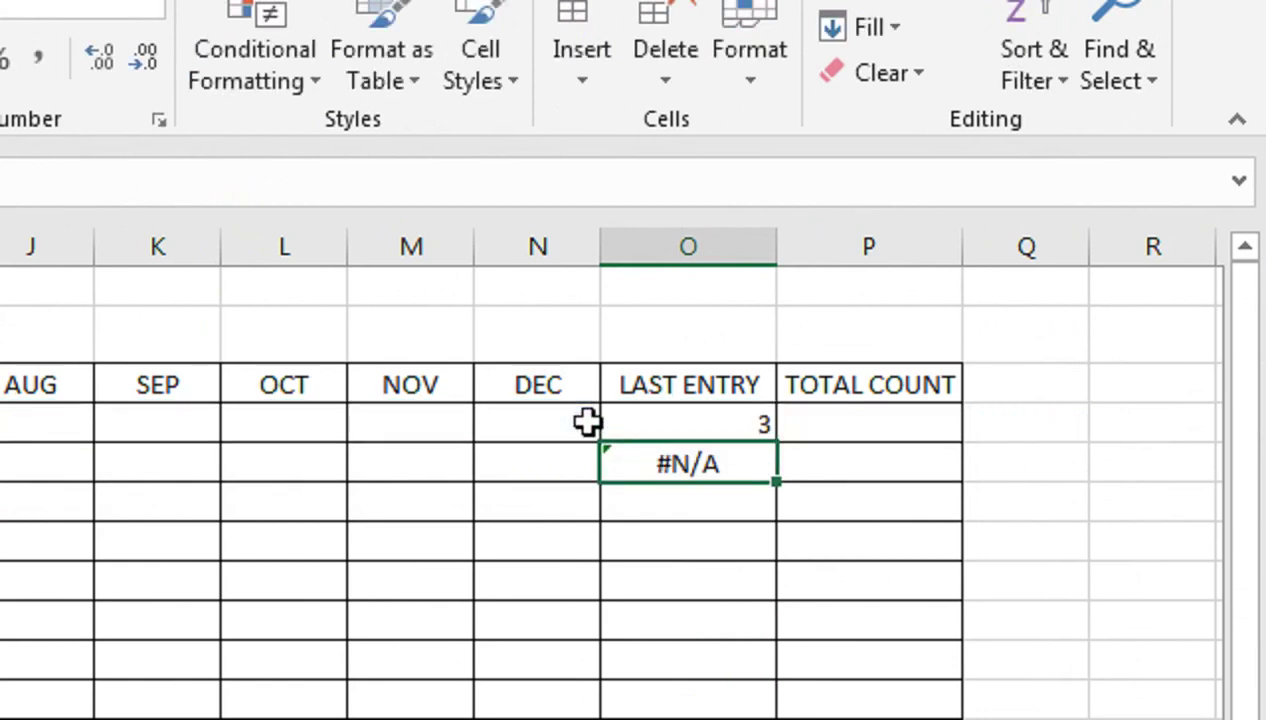
Fill the IFERROR formula down to O15 and delete the TOTAL COUNT column
{"action": "left_click", "coordinate": [678, 410]}
{"action": "left_click_drag", "start_coordinate": [783, 445], "coordinate": [726, 547]}
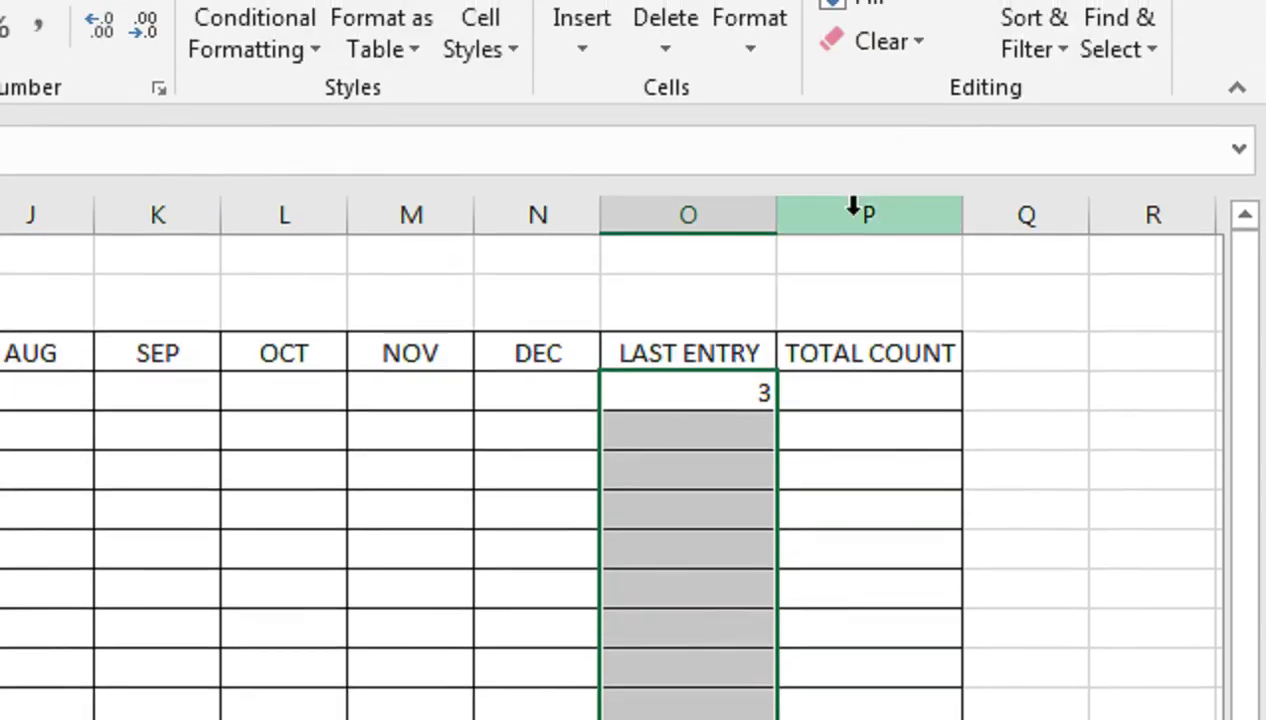
{"action": "right_click", "coordinate": [855, 217]}
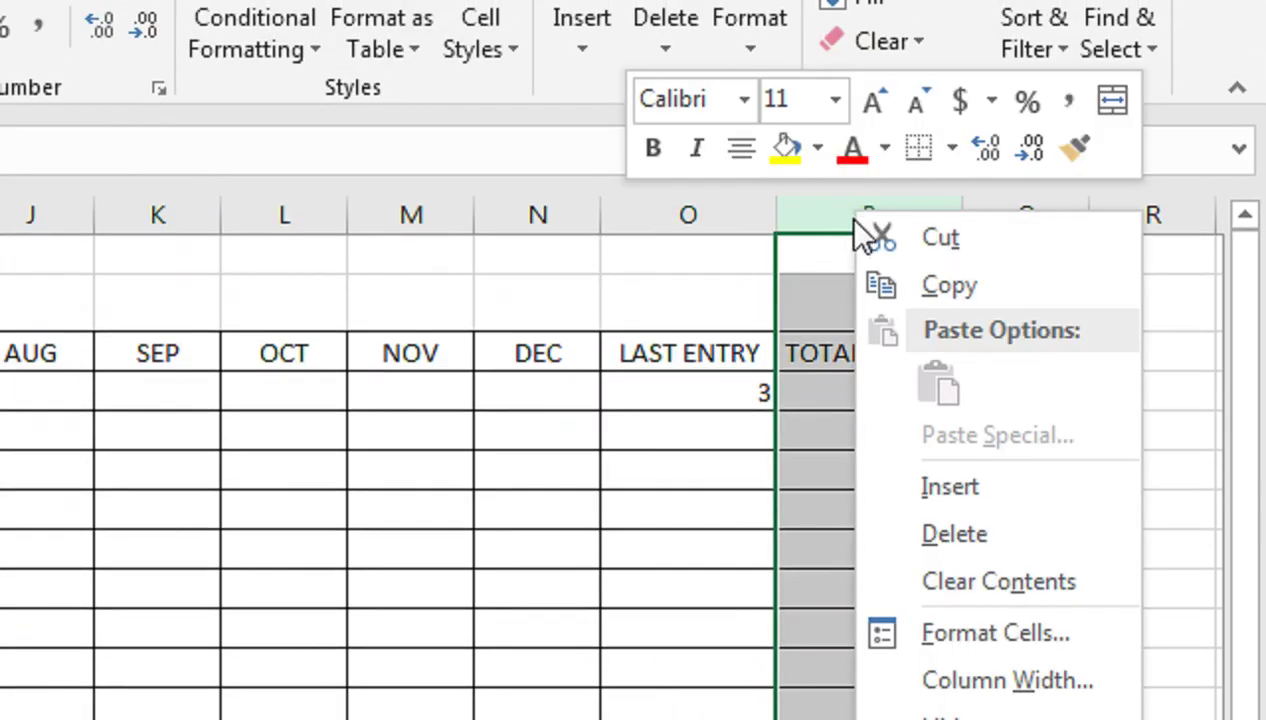
{"action": "left_click", "coordinate": [920, 533]}
{"action": "left_click", "coordinate": [692, 392]}
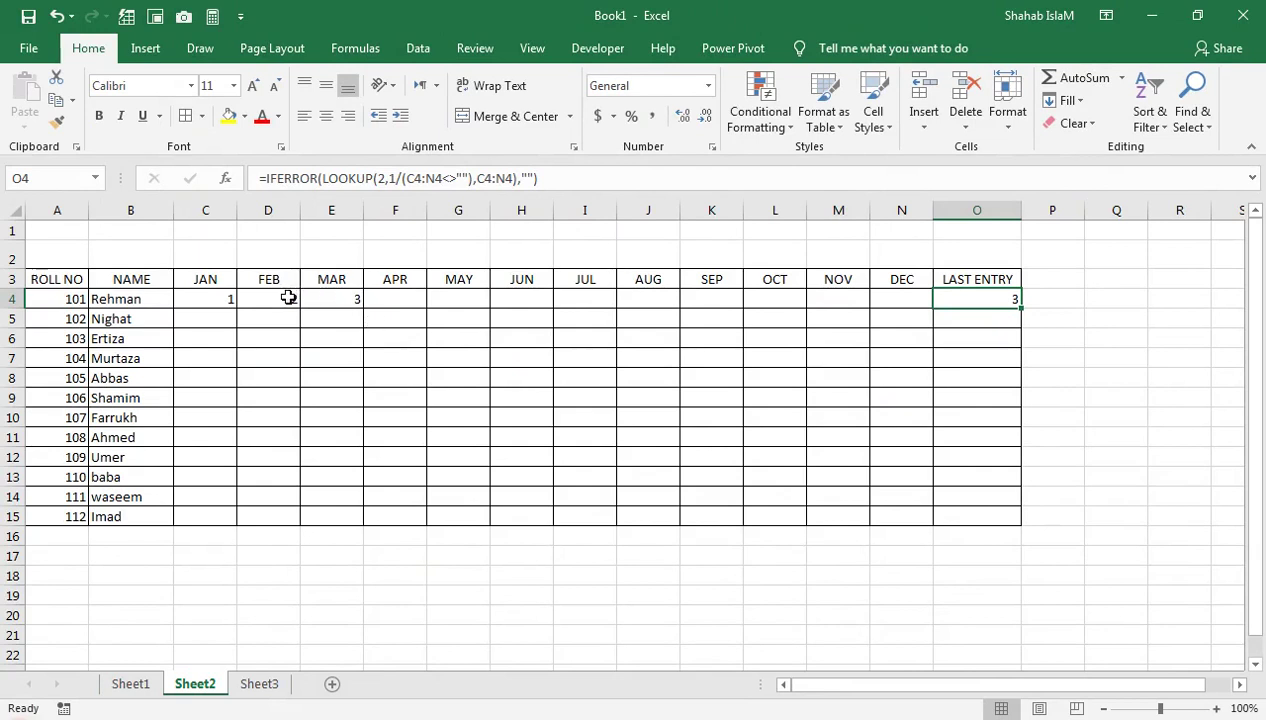
{"action": "left_click", "coordinate": [130, 683]}
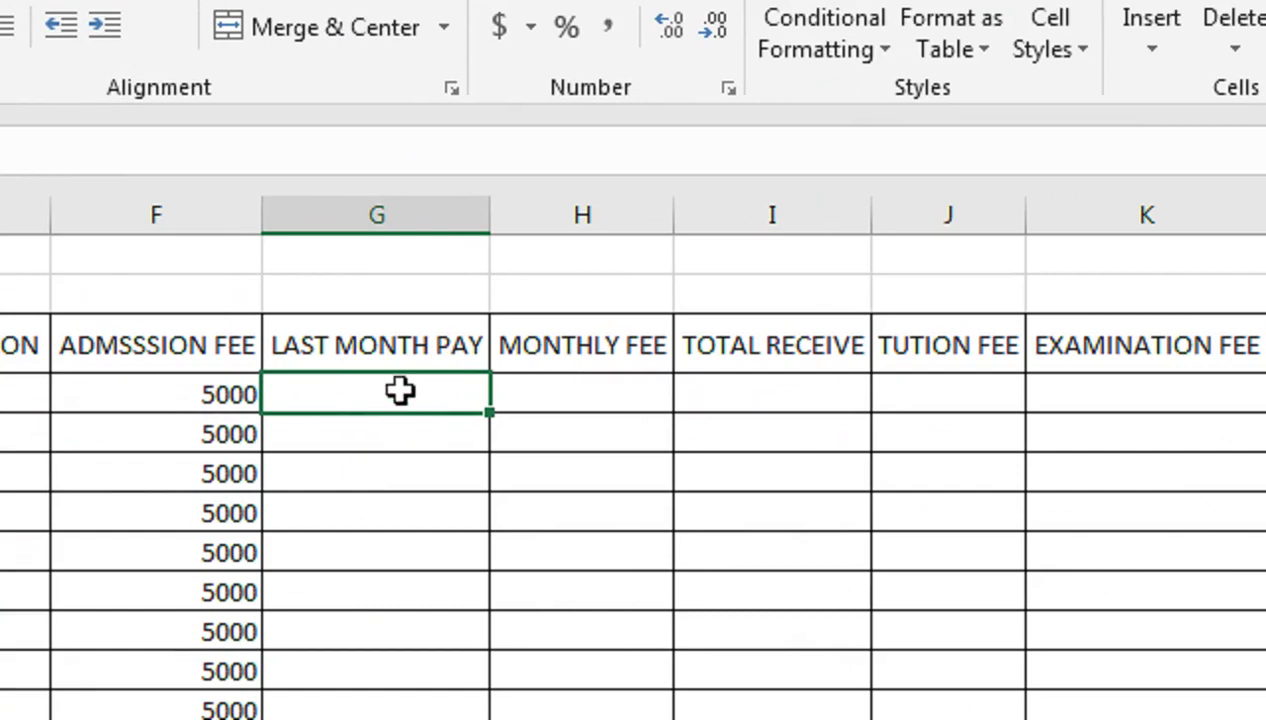
Enter =CHOOSE(Sheet2!O4,"JAN",…,"DEC") in Sheet1 G4 so it shows MAR
{"action": "type", "text": "=CHOOSE("}
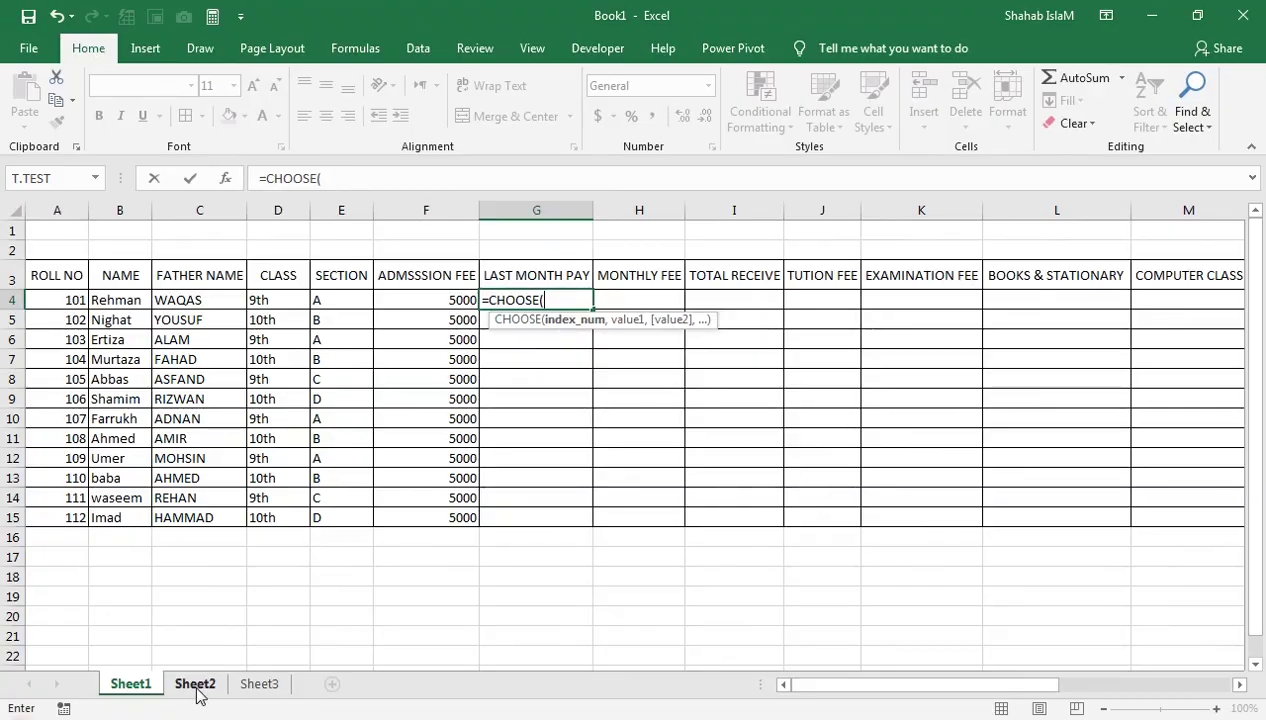
{"action": "left_click", "coordinate": [197, 684]}
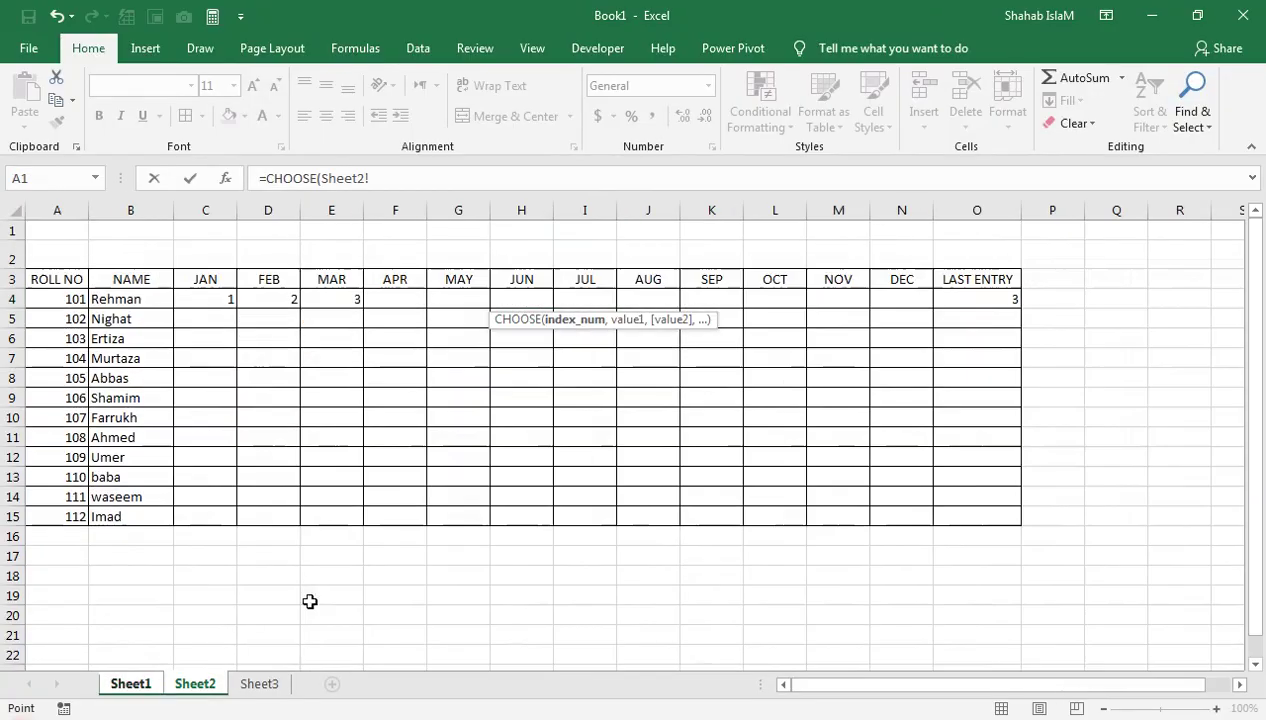
{"action": "left_click", "coordinate": [955, 299]}
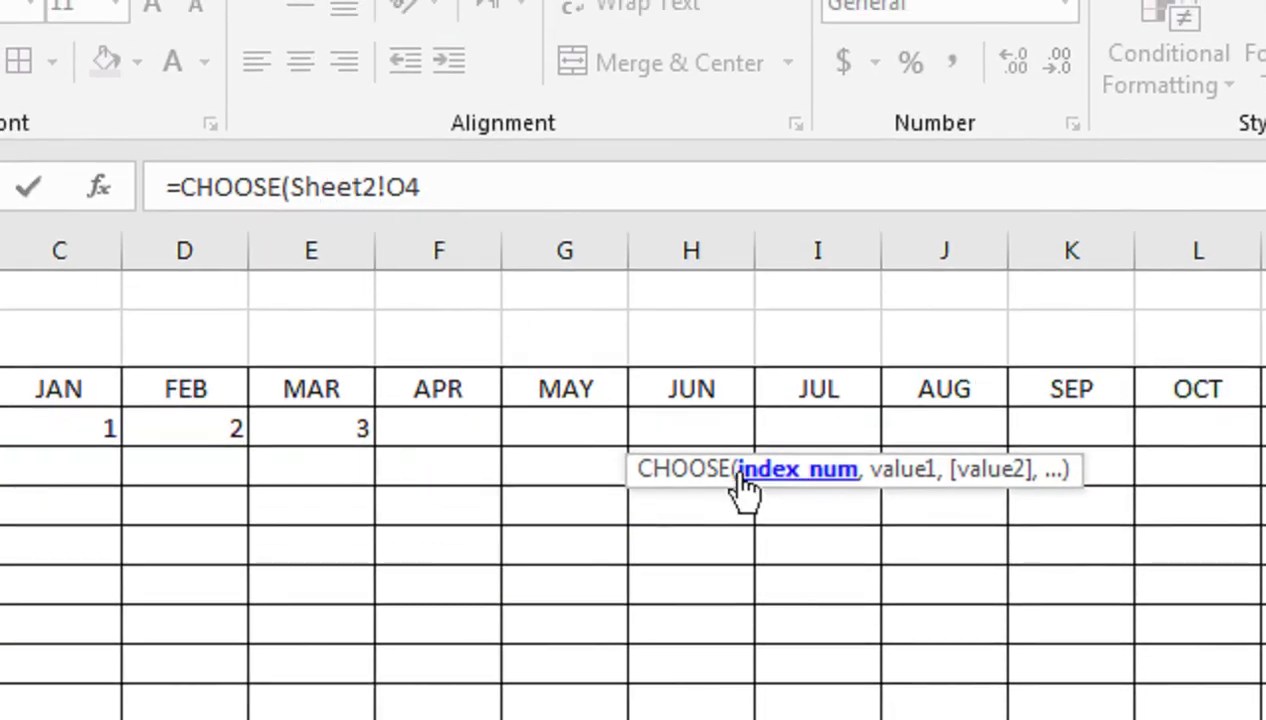
{"action": "type", "text": ","}
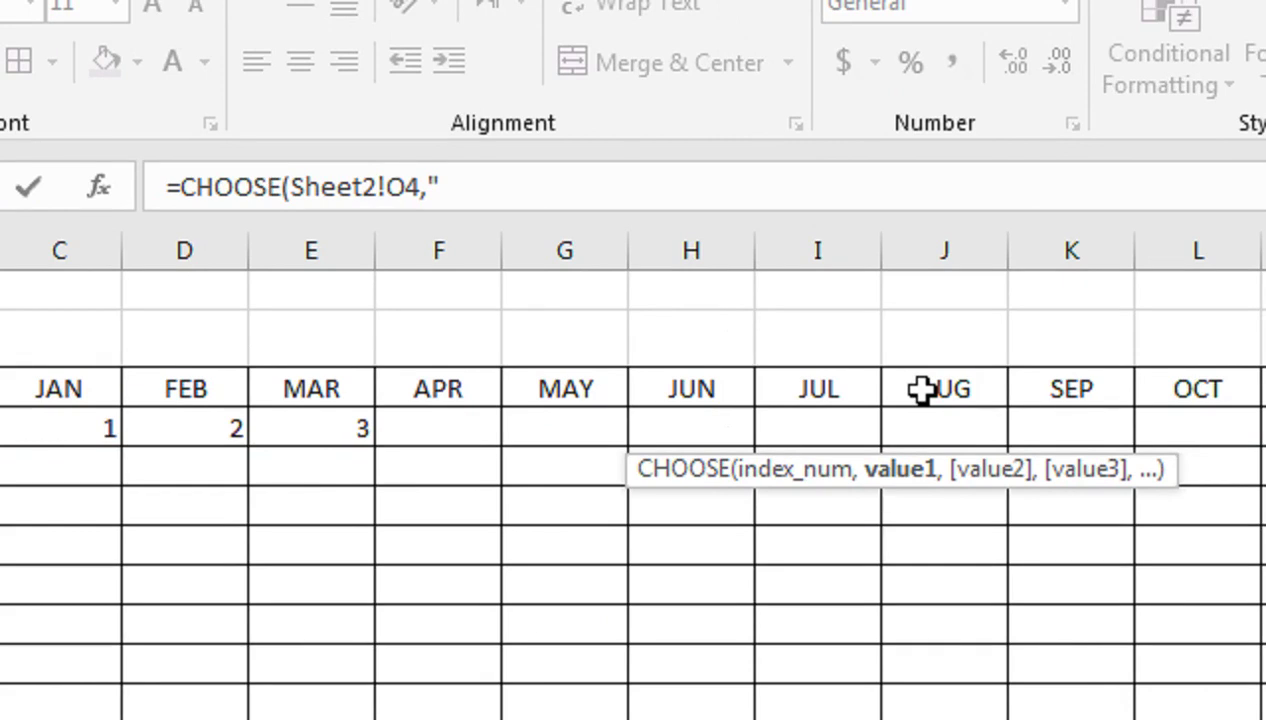
{"action": "type", "text": ",\"FEB\","}
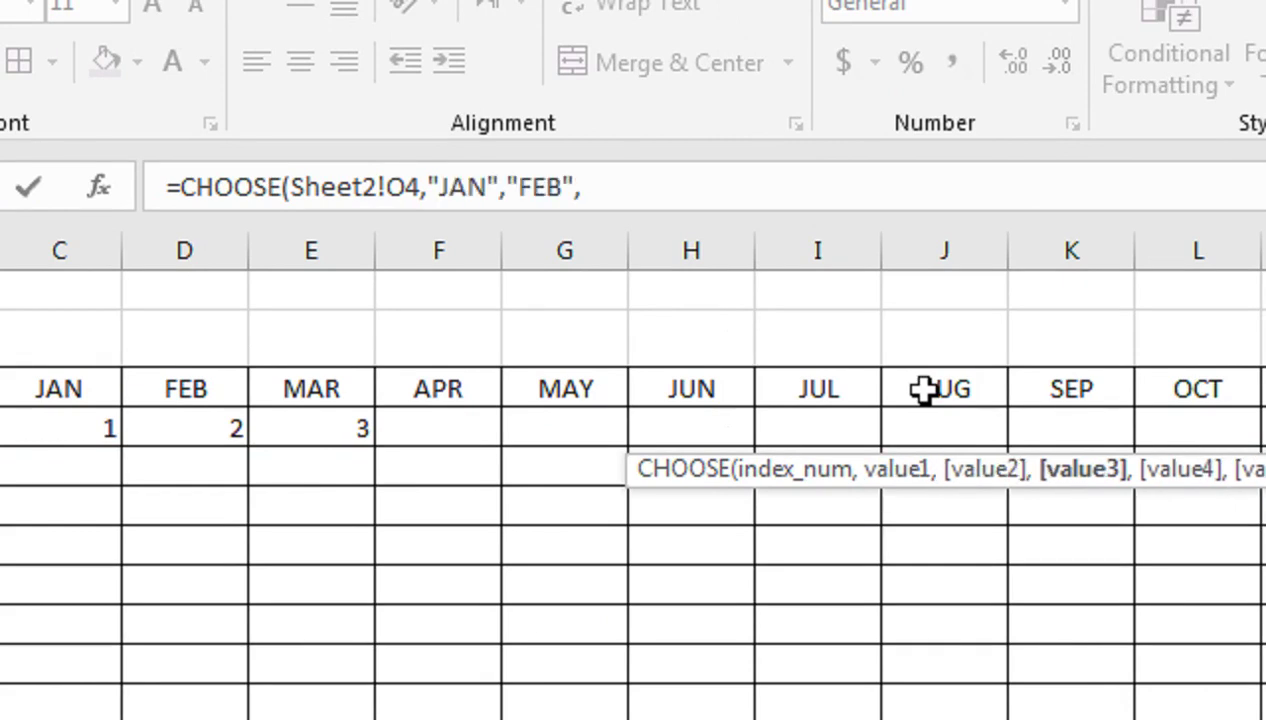
{"action": "type", "text": "\"MAR"}
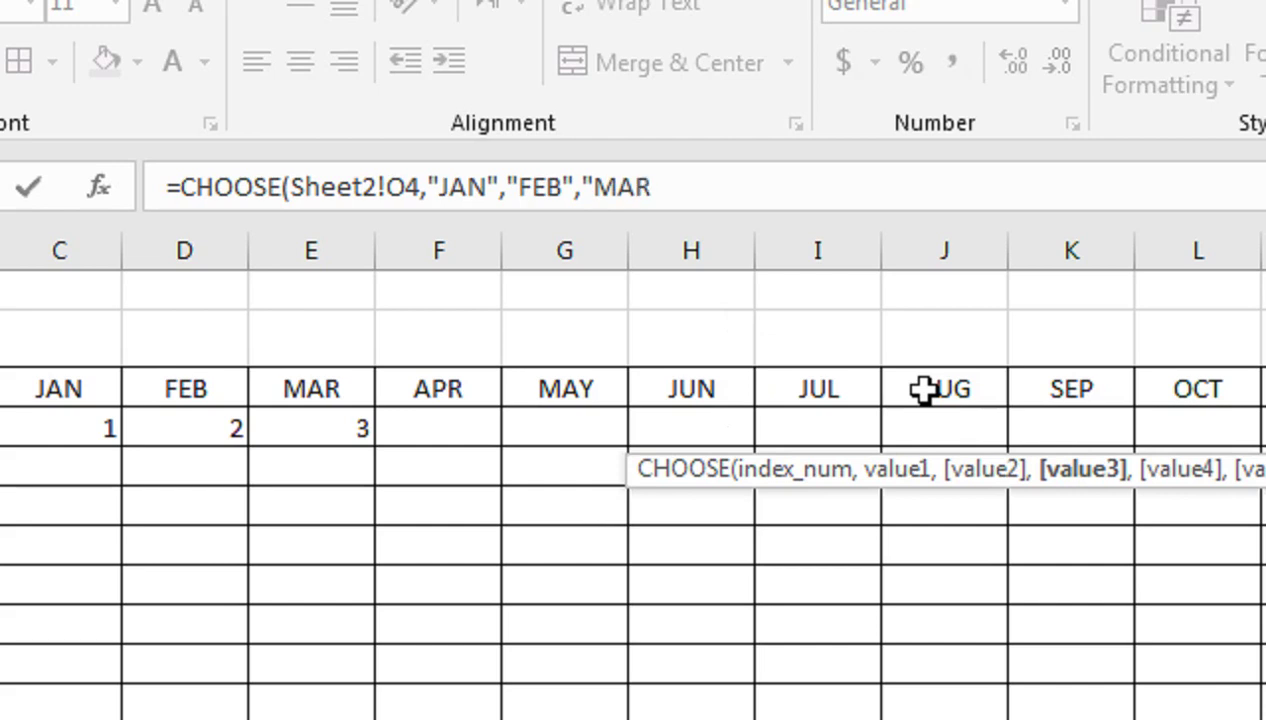
{"action": "type", "text": "\","}
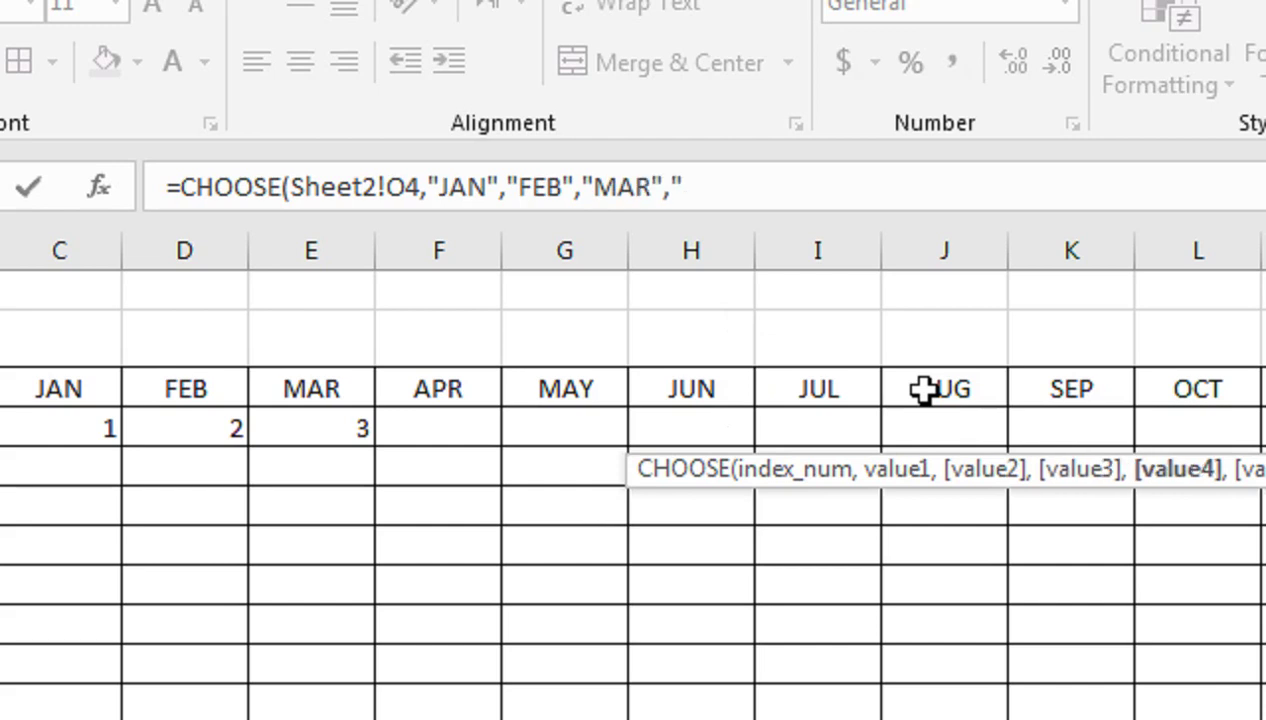
{"action": "type", "text": "\"APR\",\"MAY"}
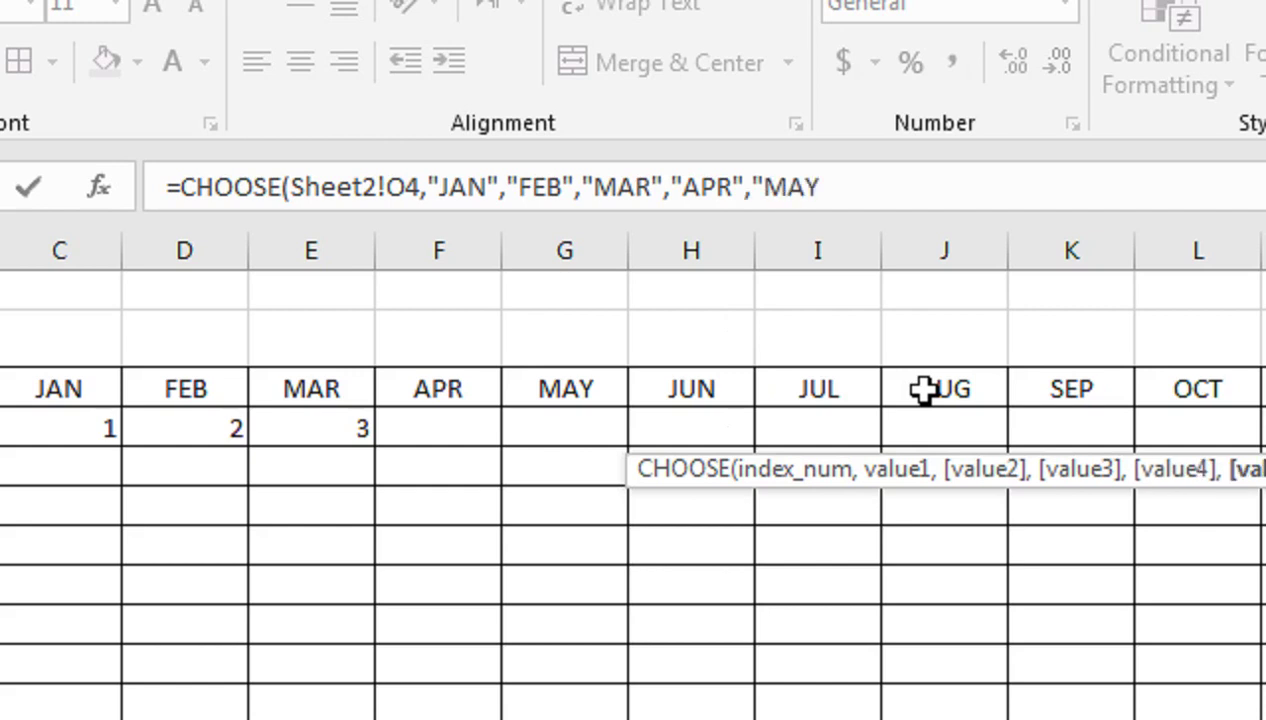
{"action": "type", "text": "\",\"JUNE\",\"JULY\",\"AUG\","}
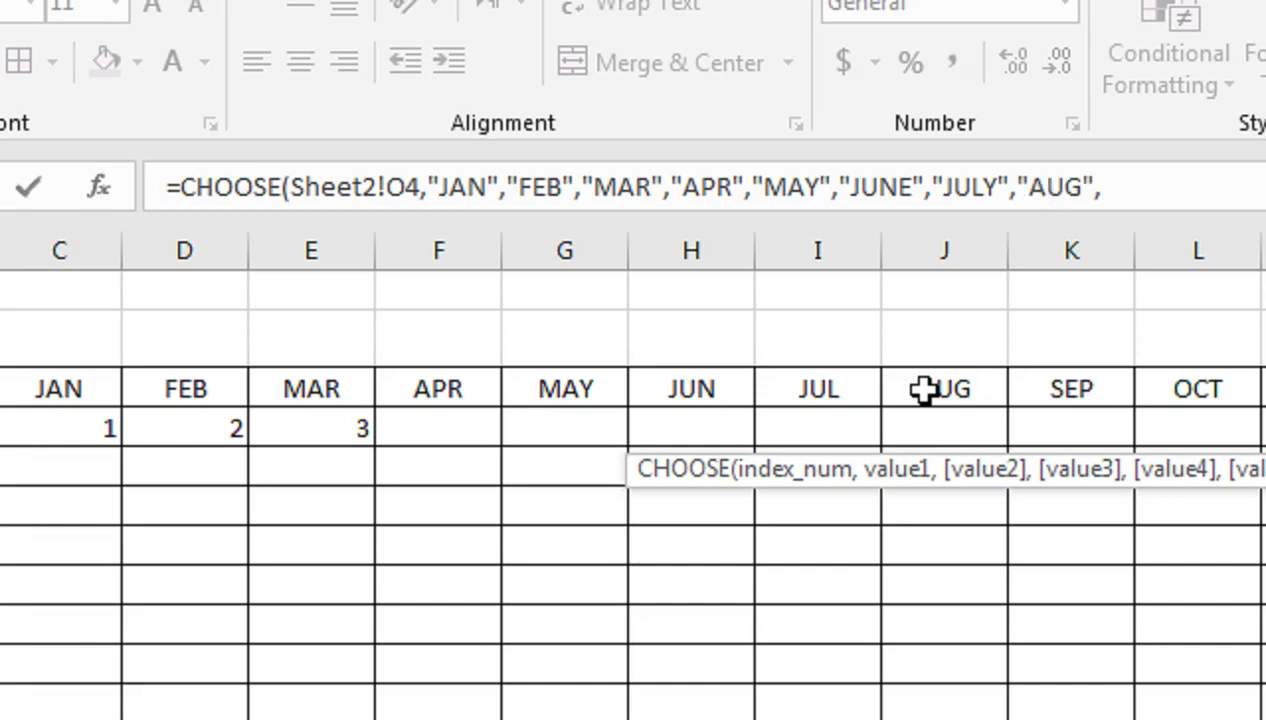
{"action": "type", "text": "SEP\""}
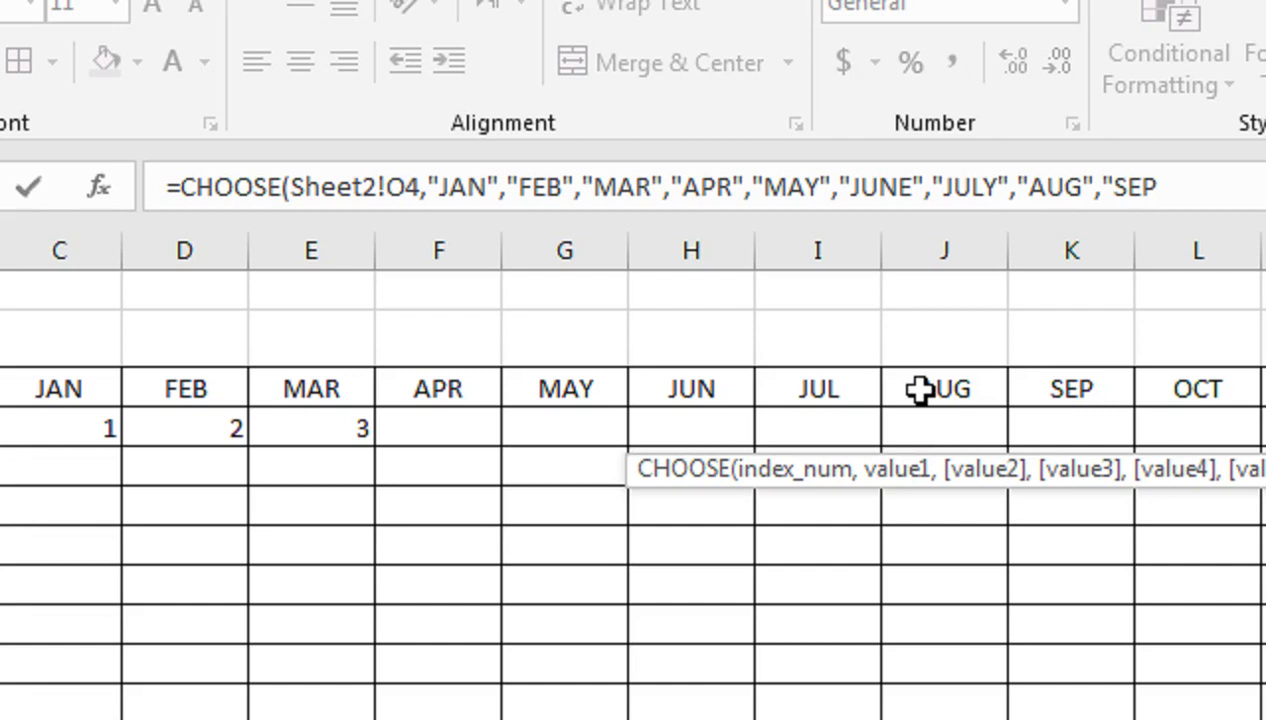
{"action": "type", "text": ",OC"}
{"action": "key", "text": "BackSpace"}
{"action": "key", "text": "BackSpace"}
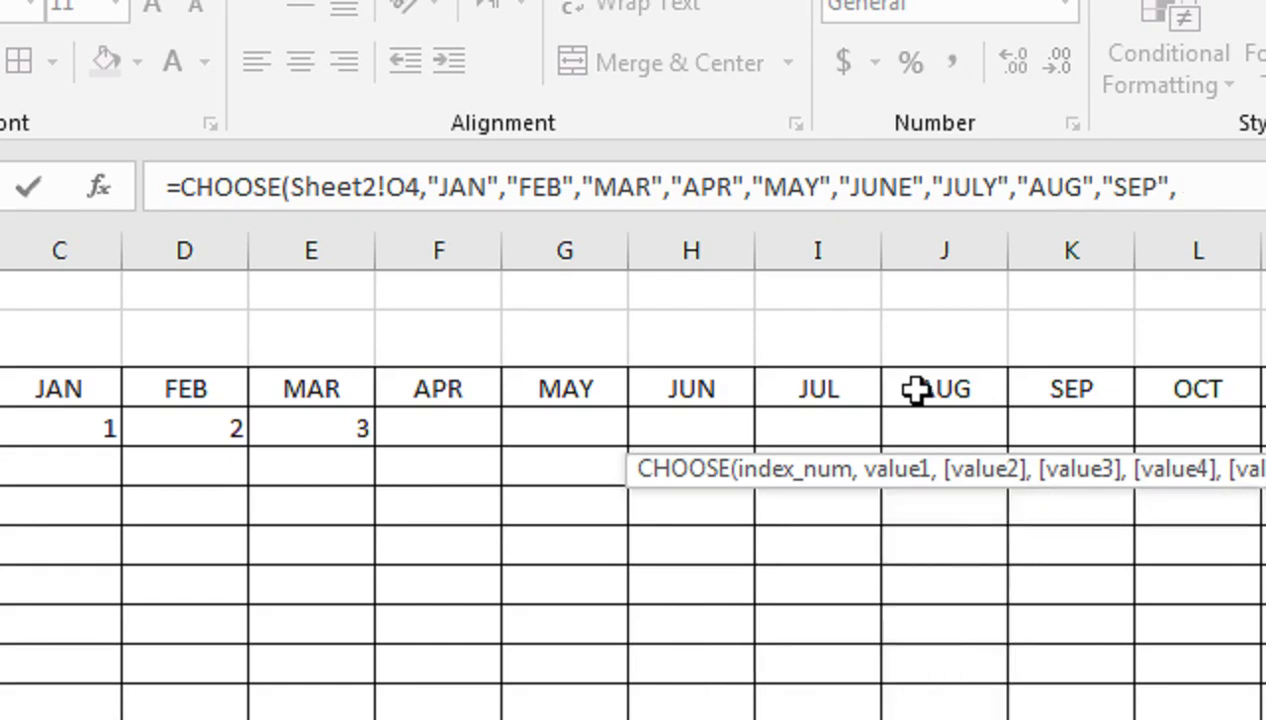
{"action": "type", "text": "OCT\",\"NO"}
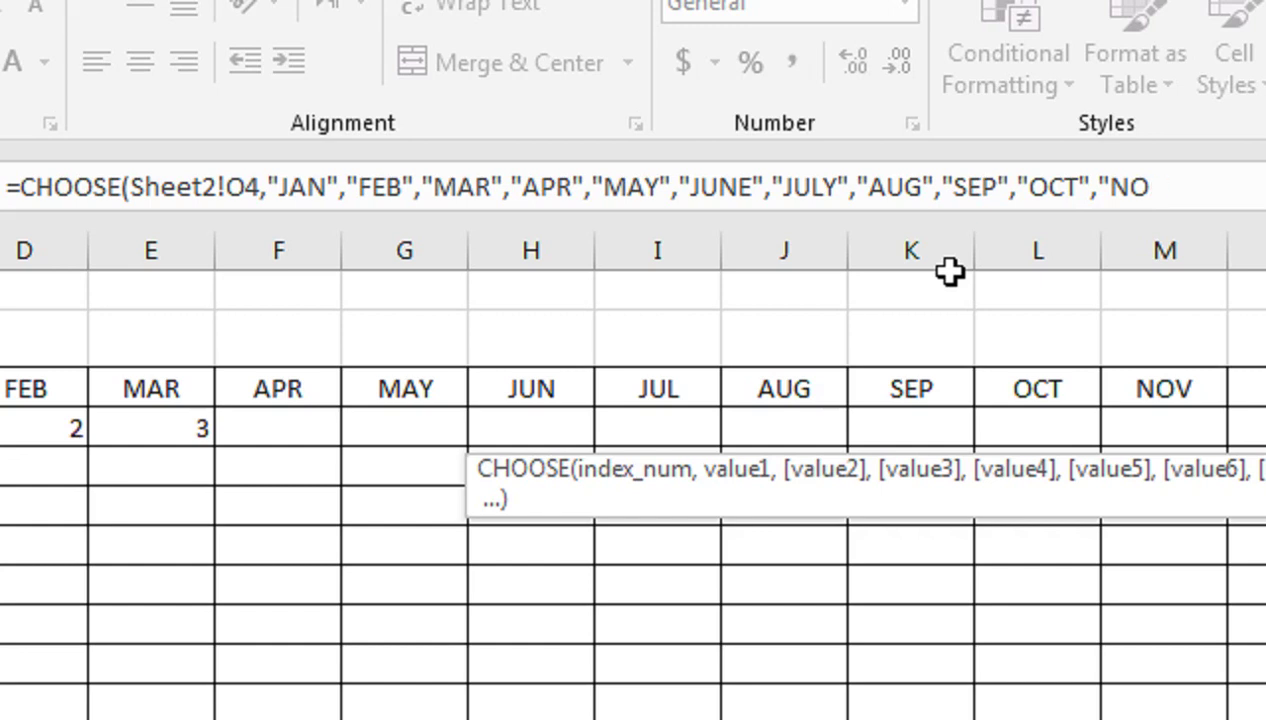
{"action": "type", "text": "V\",\"DEC"}
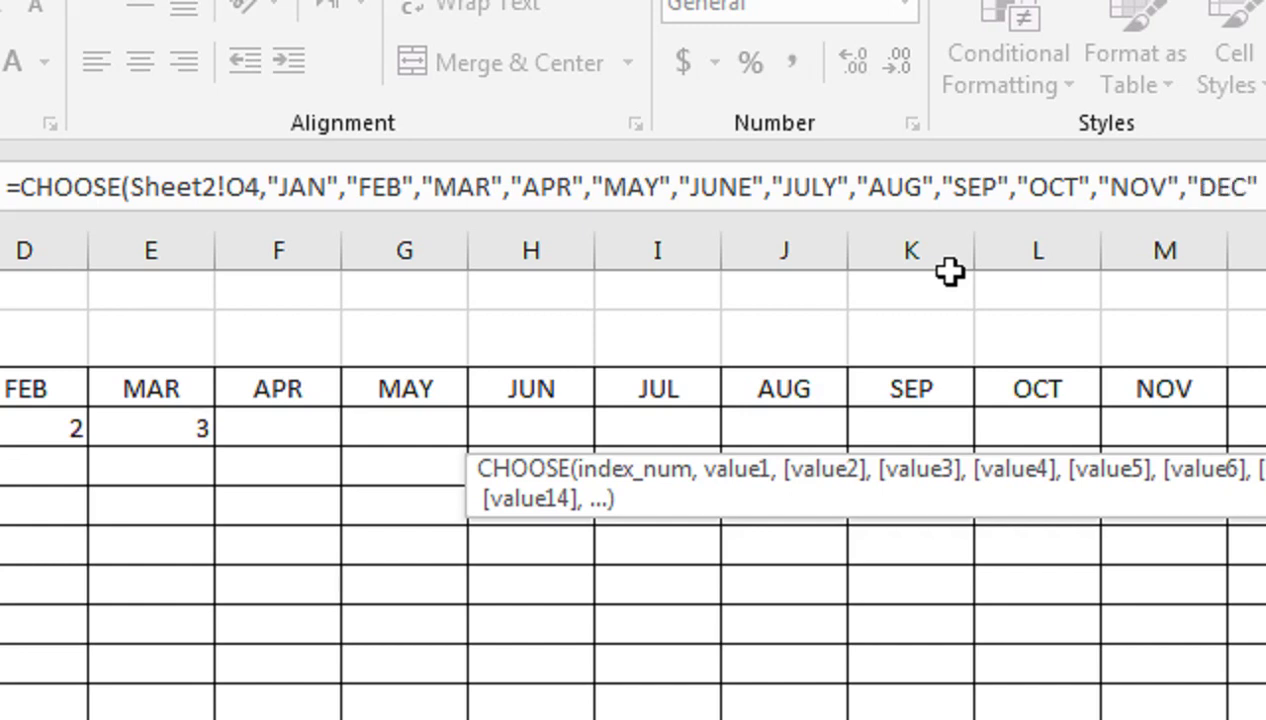
{"action": "scroll", "coordinate": [949, 250], "scroll_direction": "right", "scroll_amount": 2}
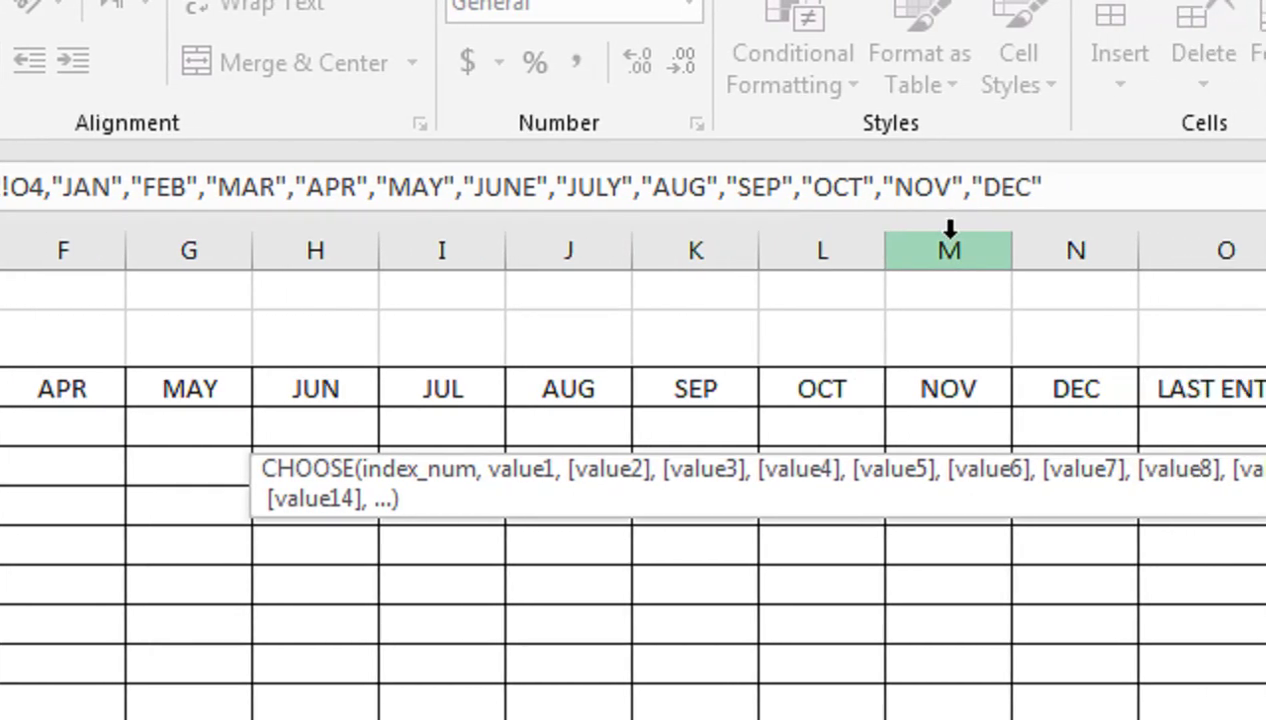
{"action": "type", "text": ",\"DEC\")"}
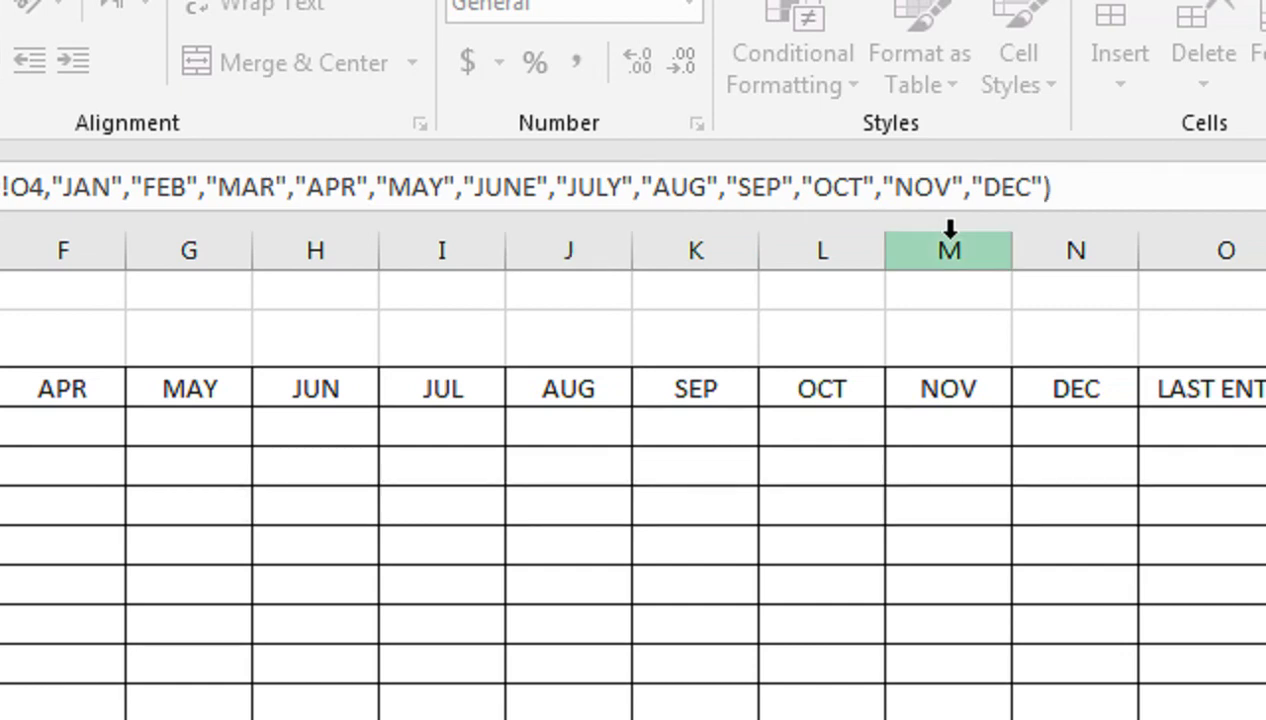
{"action": "key", "text": "Return"}
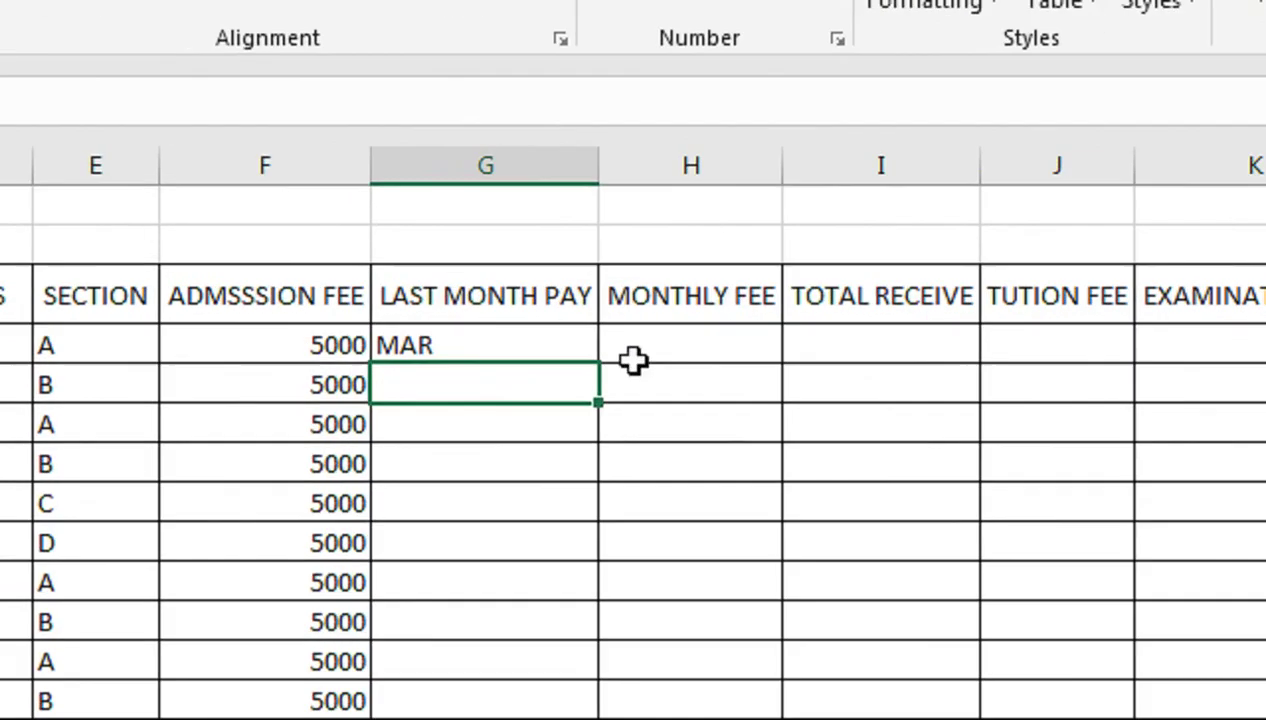
Copy the CHOOSE formula from G4 down to G15
{"action": "left_click", "coordinate": [501, 347]}
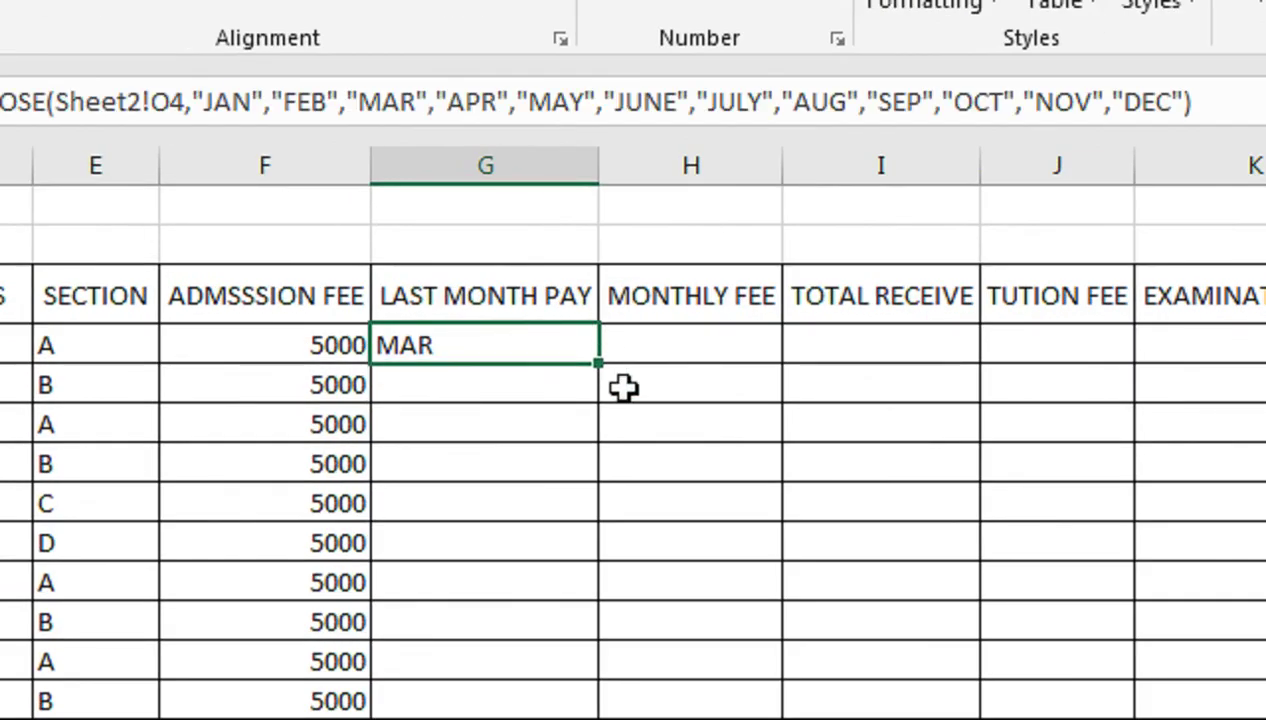
{"action": "left_click_drag", "start_coordinate": [598, 364], "coordinate": [562, 540]}
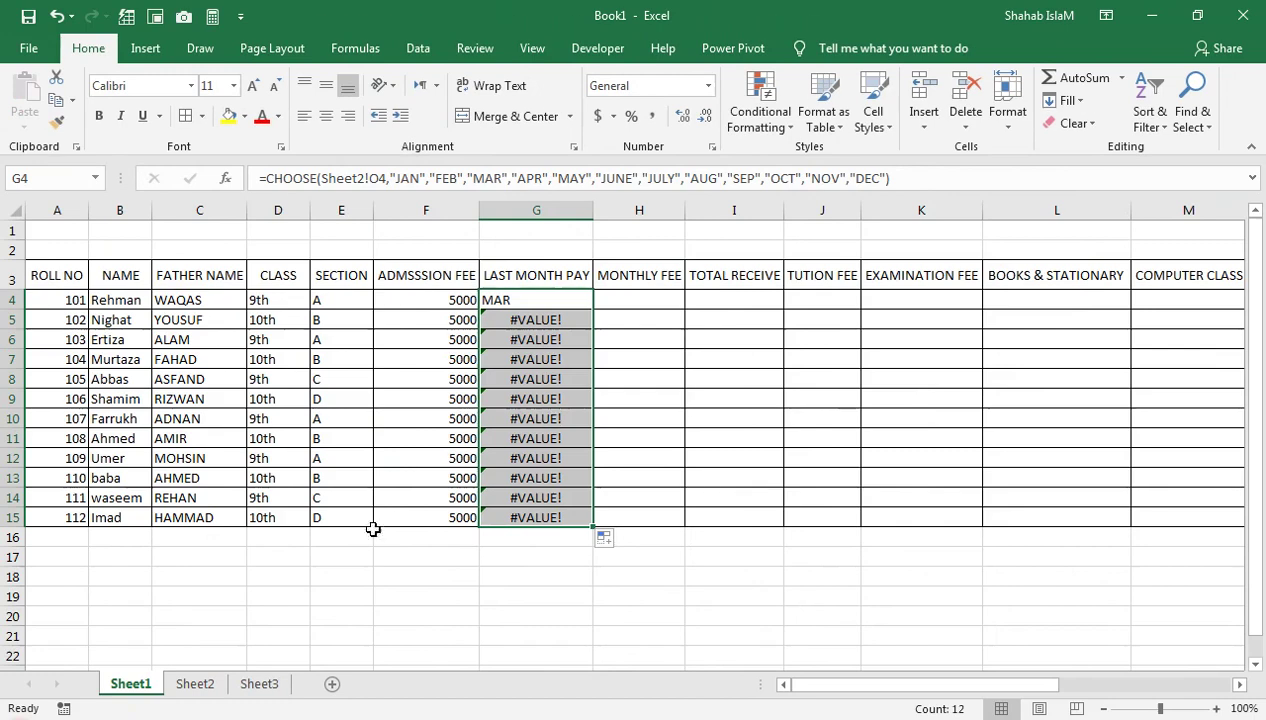
{"action": "left_click", "coordinate": [195, 683]}
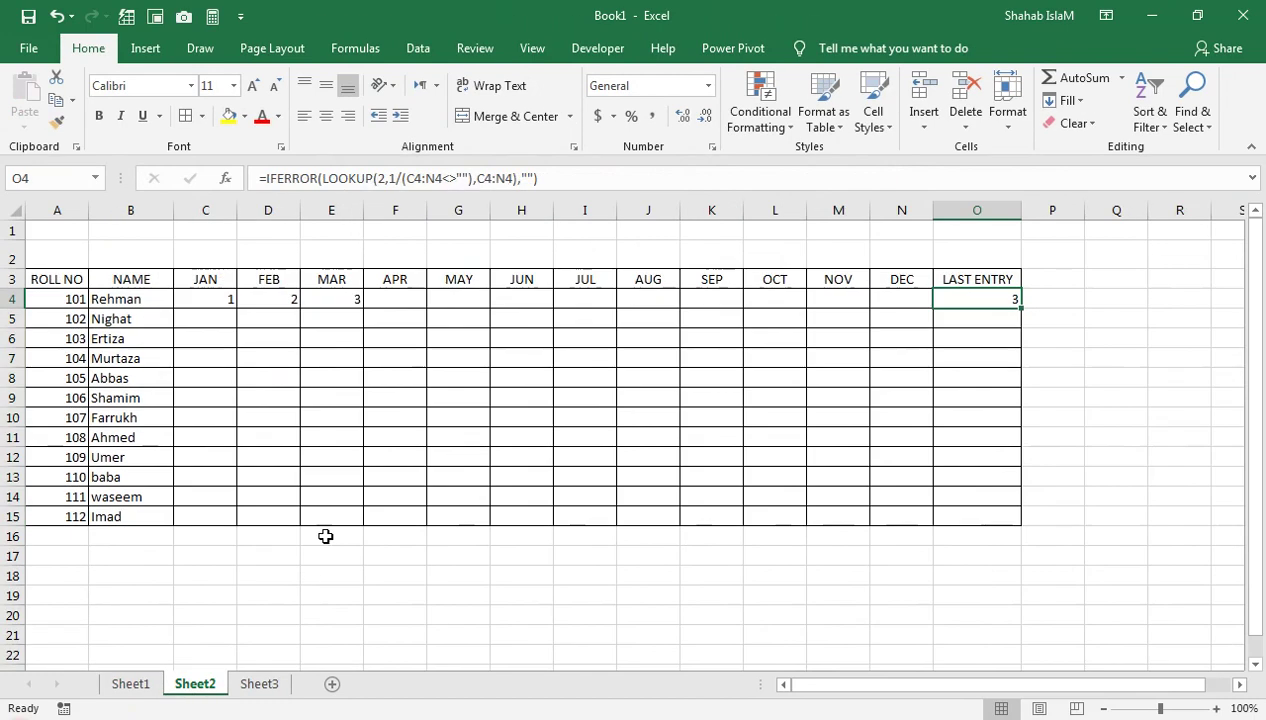
Fill 1 down Sheet2's JAN column, C4:C15
{"action": "left_click", "coordinate": [230, 333]}
{"action": "type", "text": "1"}
{"action": "key", "text": "Return"}
{"action": "type", "text": "1"}
{"action": "key", "text": "Return"}
{"action": "key", "text": "Up"}
{"action": "key", "text": "Up"}
{"action": "key", "text": "Up"}
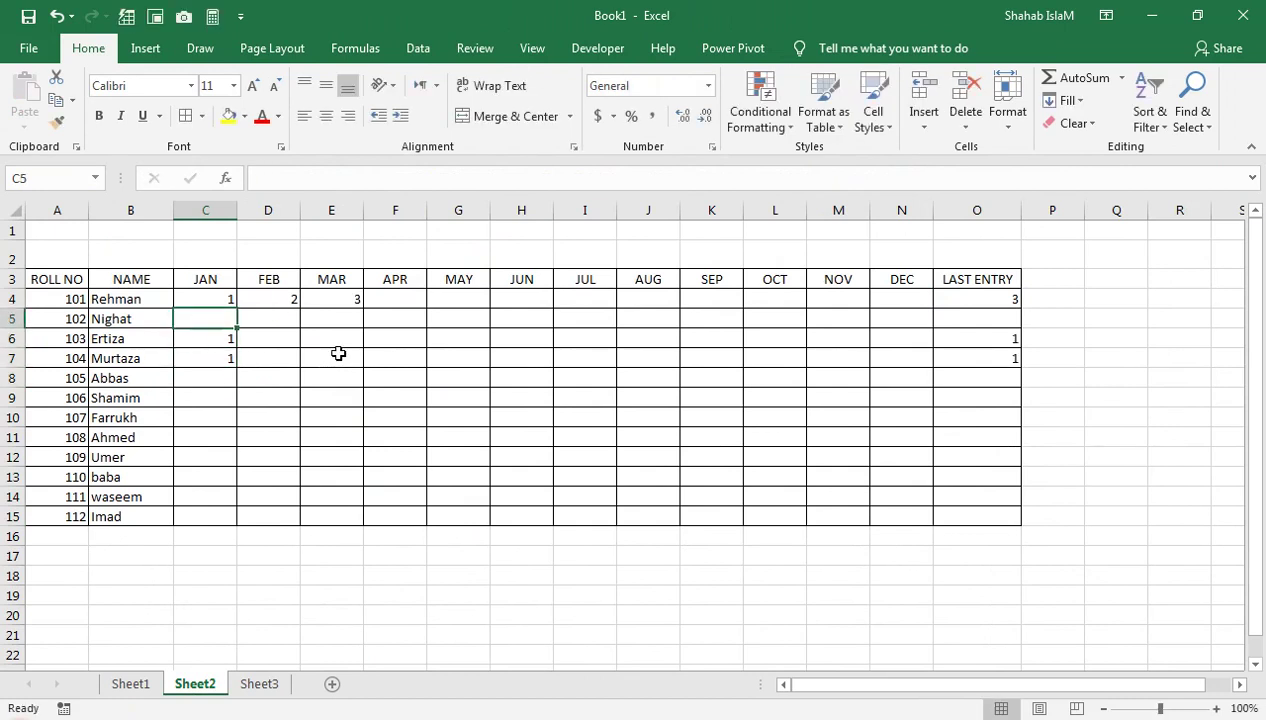
{"action": "key", "text": "Up"}
{"action": "key", "text": "shift+Down"}
{"action": "key", "text": "shift+Down"}
{"action": "key", "text": "shift+Down"}
{"action": "key", "text": "shift+Down"}
{"action": "key", "text": "shift+Down"}
{"action": "key", "text": "shift+Down"}
{"action": "key", "text": "shift+Down"}
{"action": "key", "text": "shift+Down"}
{"action": "key", "text": "shift+Down"}
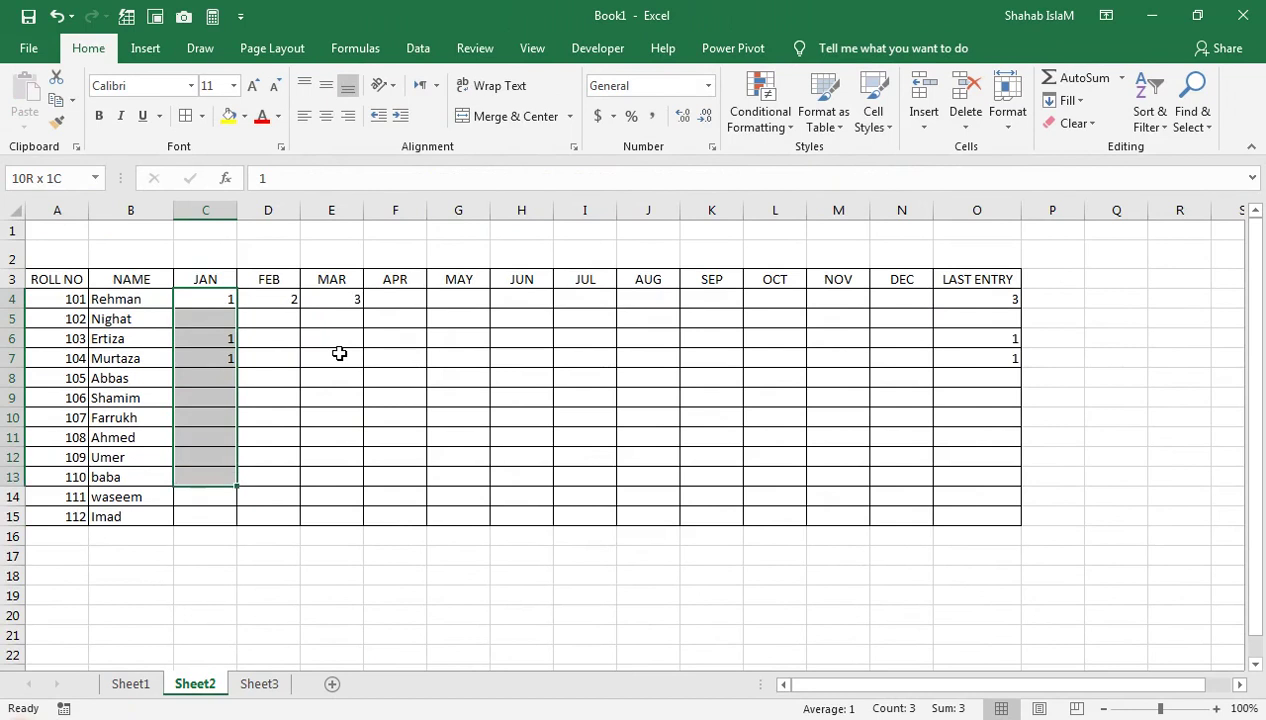
{"action": "key", "text": "shift+Down"}
{"action": "key", "text": "shift+Down"}
{"action": "key", "text": "ctrl+d"}
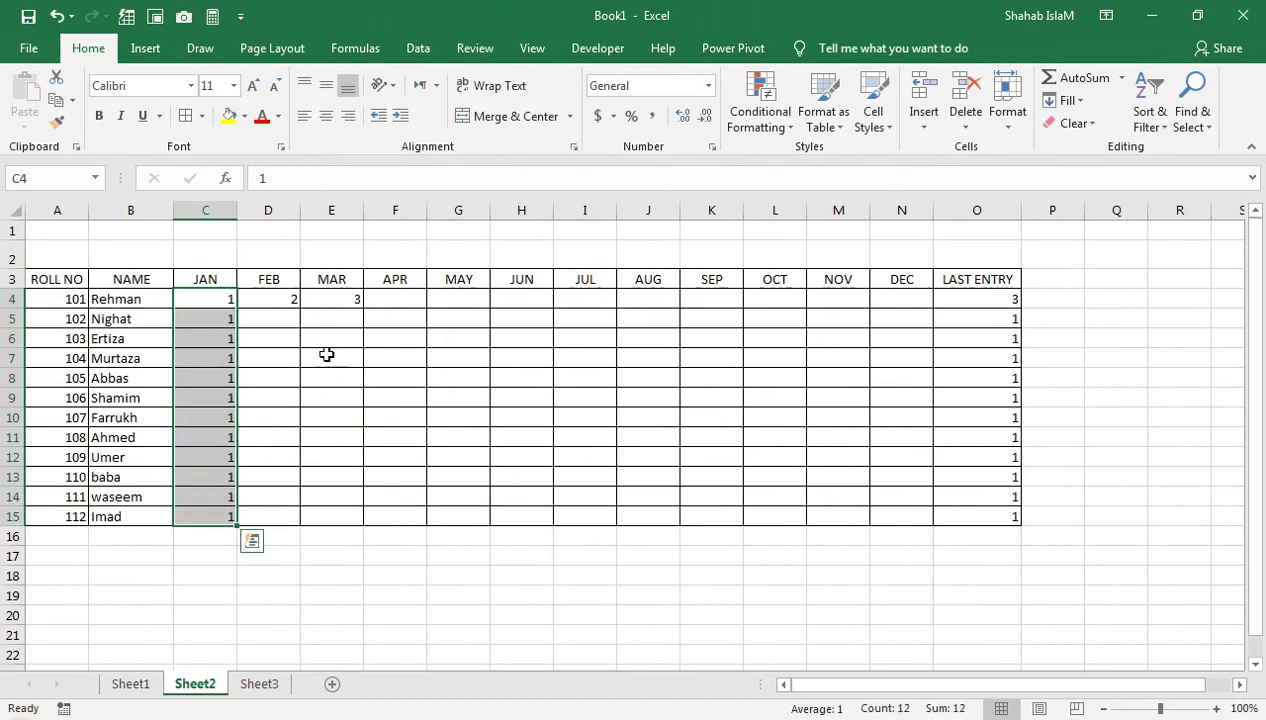
Check Sheet1's LAST MONTH PAY results, then return to Sheet2's row 7
{"action": "left_click", "coordinate": [213, 465]}
{"action": "left_click", "coordinate": [132, 683]}
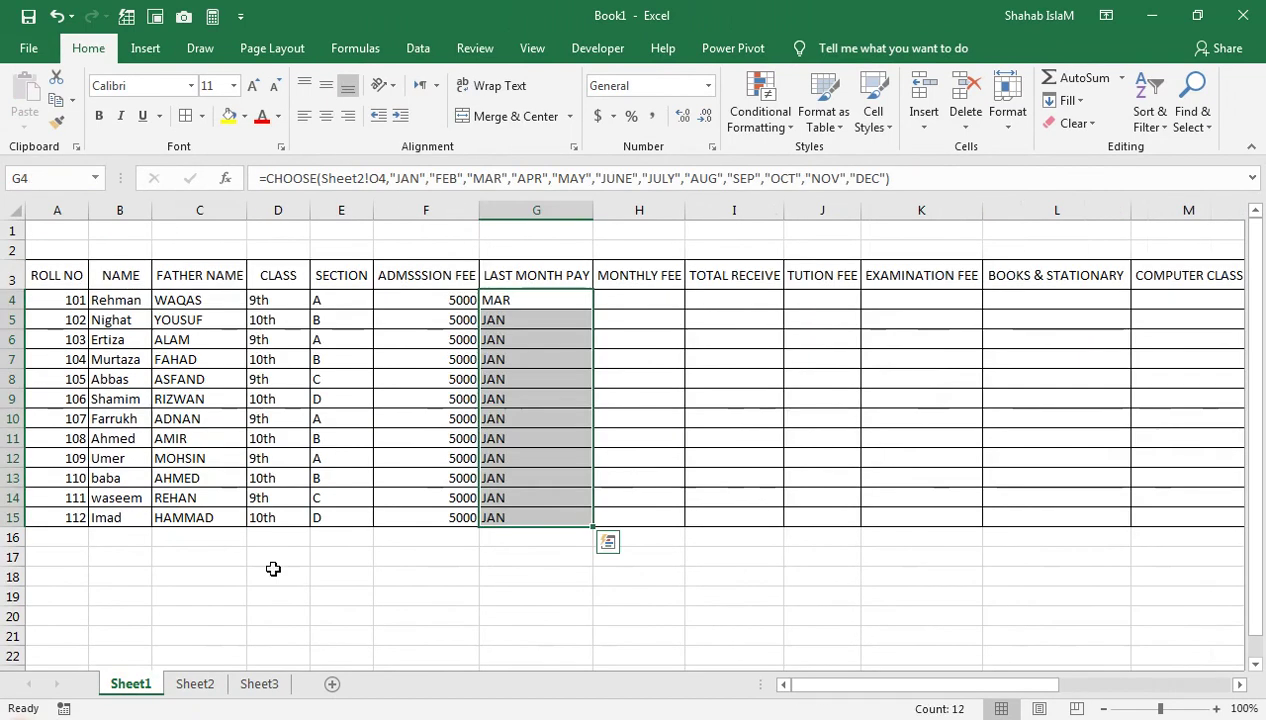
{"action": "left_click", "coordinate": [521, 396]}
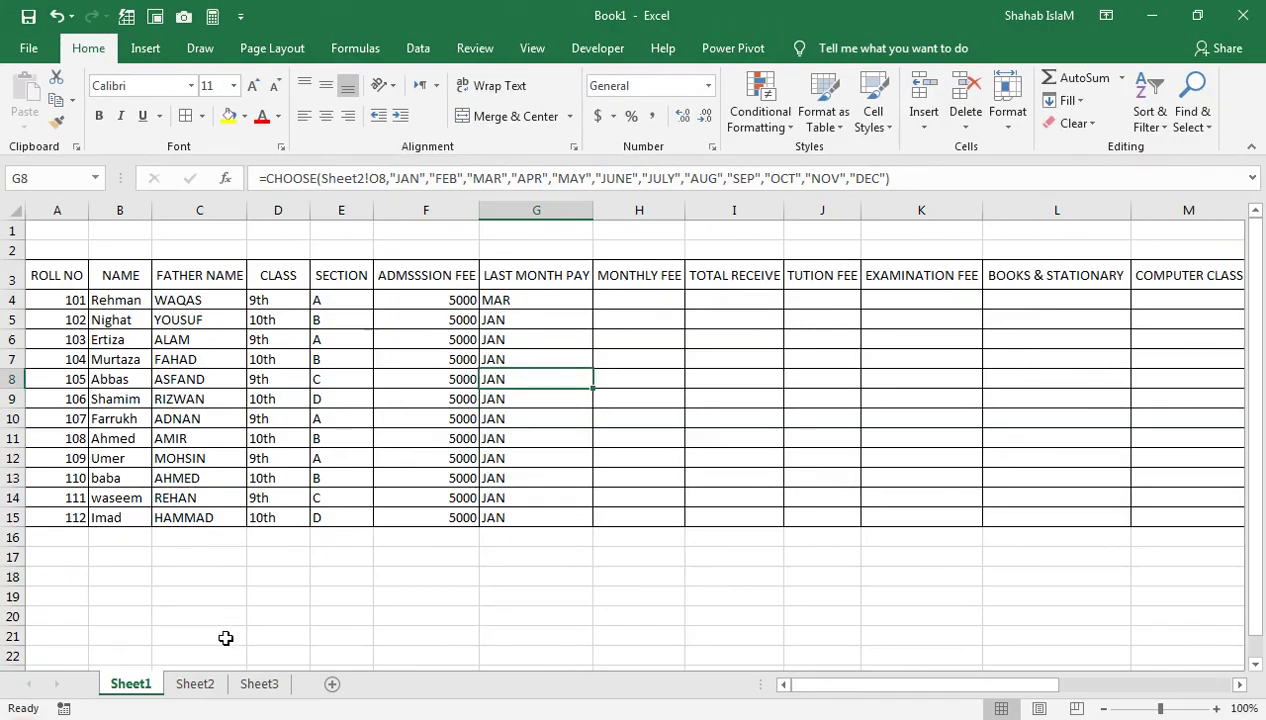
{"action": "left_click", "coordinate": [195, 683]}
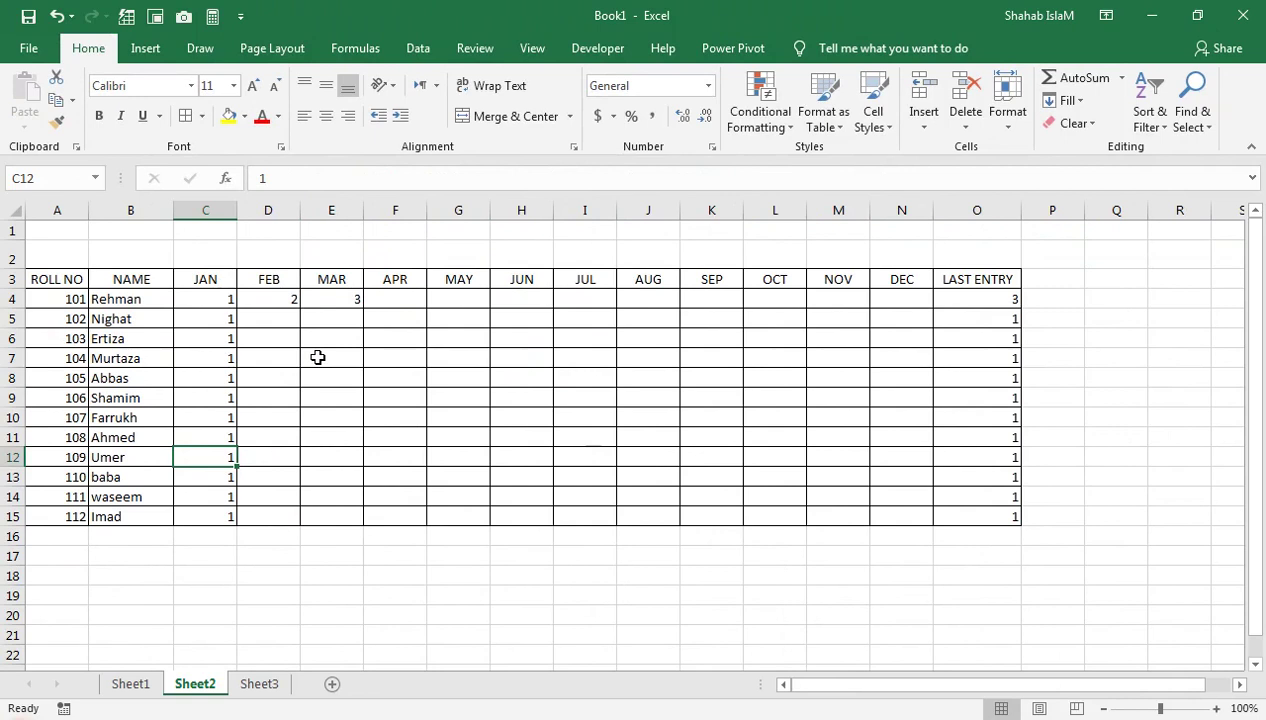
{"action": "left_click", "coordinate": [359, 357]}
Enter 4 under APR in F7 on Sheet2
{"action": "left_click", "coordinate": [377, 357]}
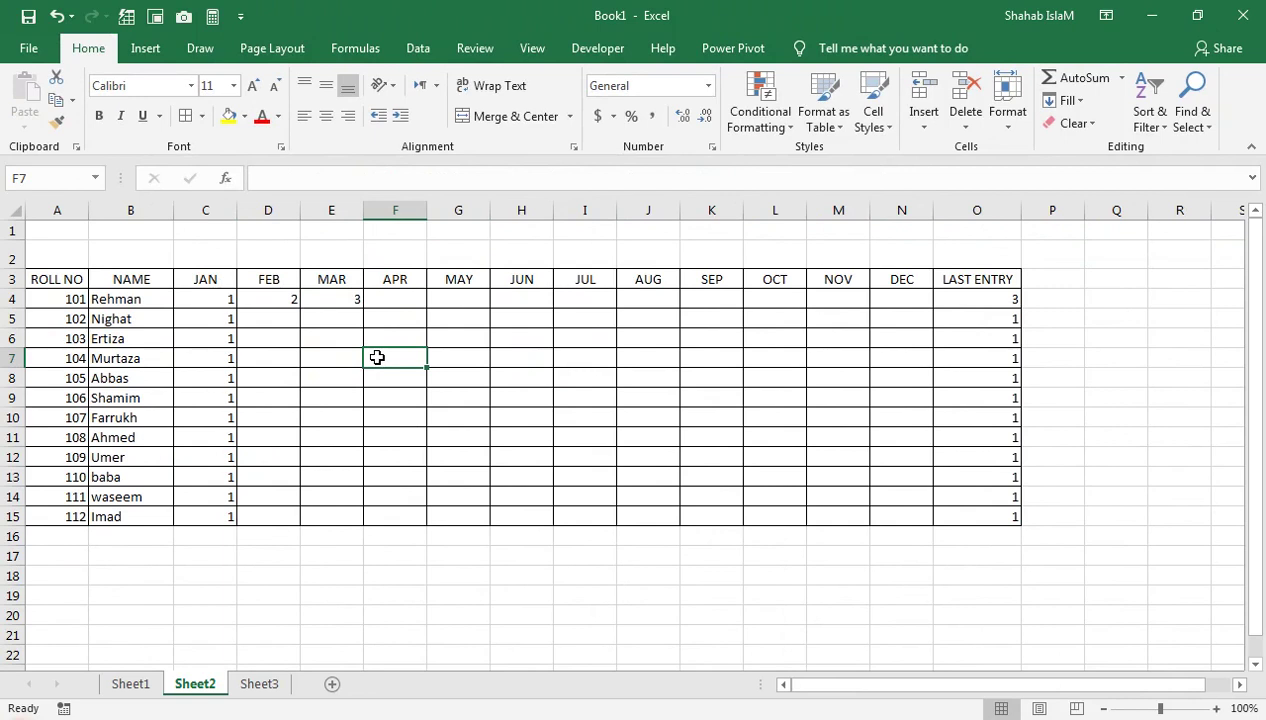
{"action": "type", "text": "4"}
{"action": "key", "text": "Return"}
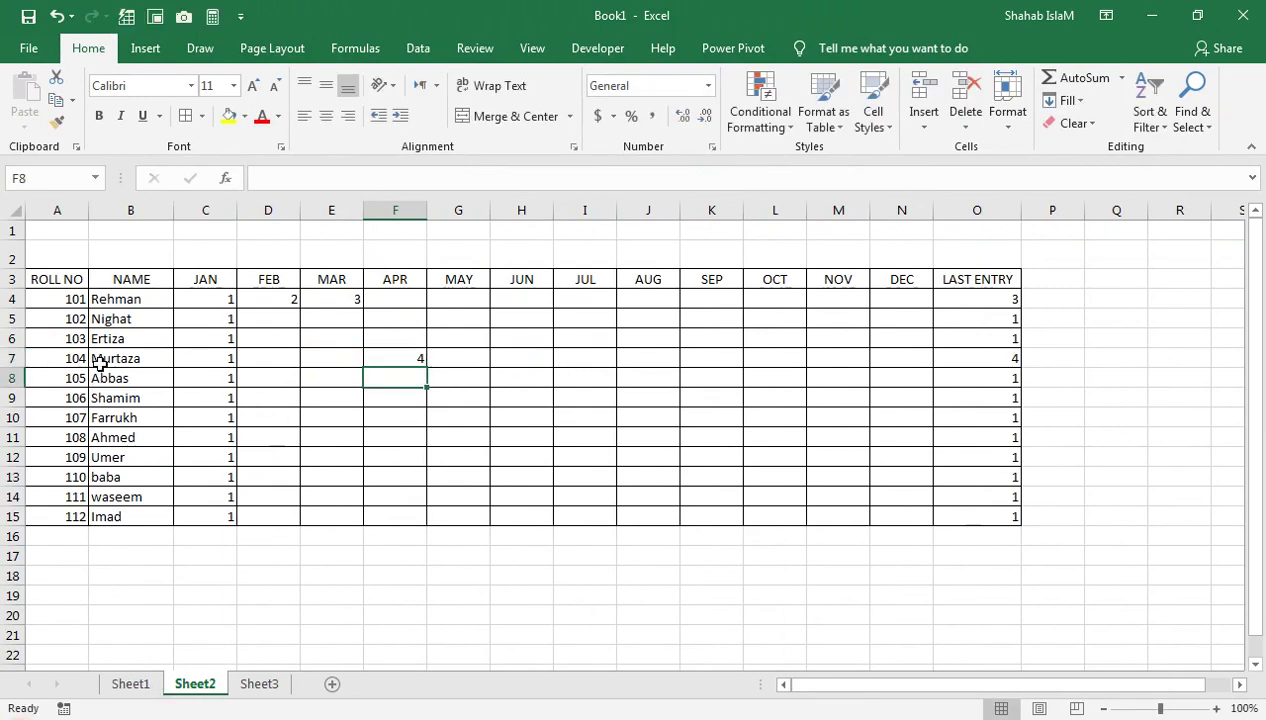
Centre the LAST MONTH PAY cells G4:G15 on Sheet1
{"action": "left_click", "coordinate": [125, 685]}
{"action": "left_click", "coordinate": [487, 357]}
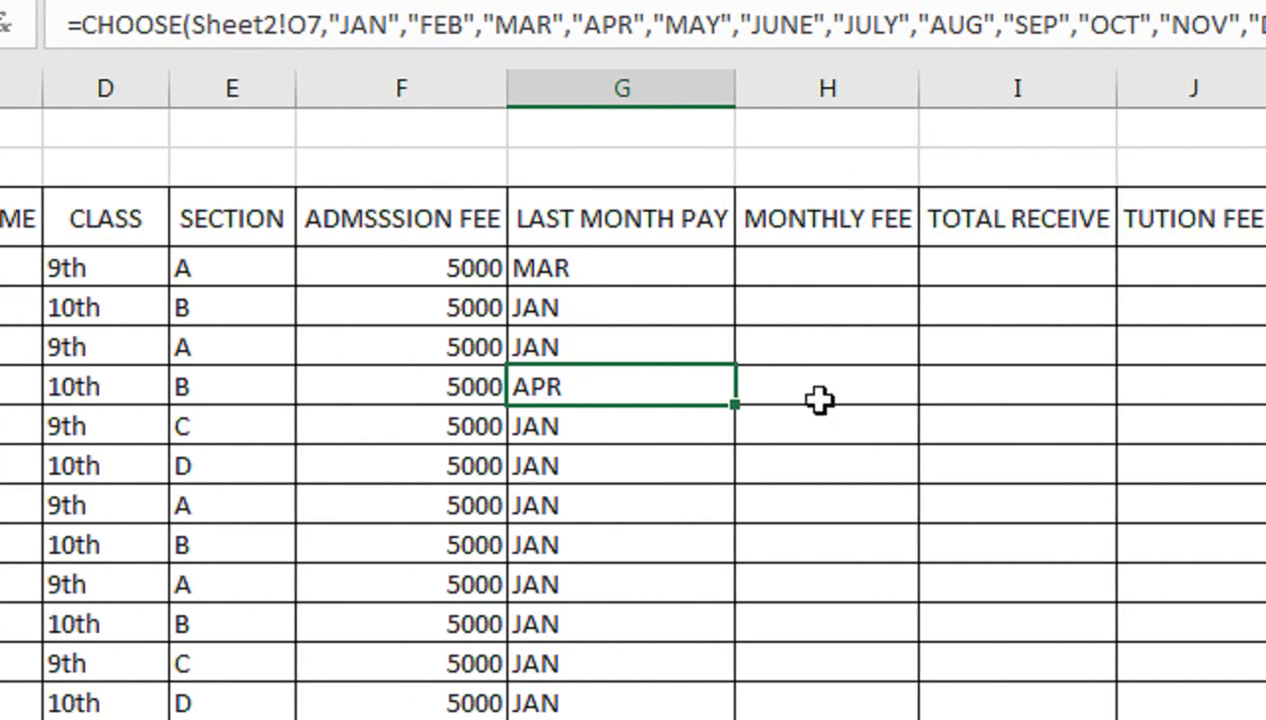
{"action": "left_click_drag", "start_coordinate": [993, 263], "coordinate": [1057, 431]}
{"action": "left_click_drag", "start_coordinate": [652, 431], "coordinate": [650, 703]}
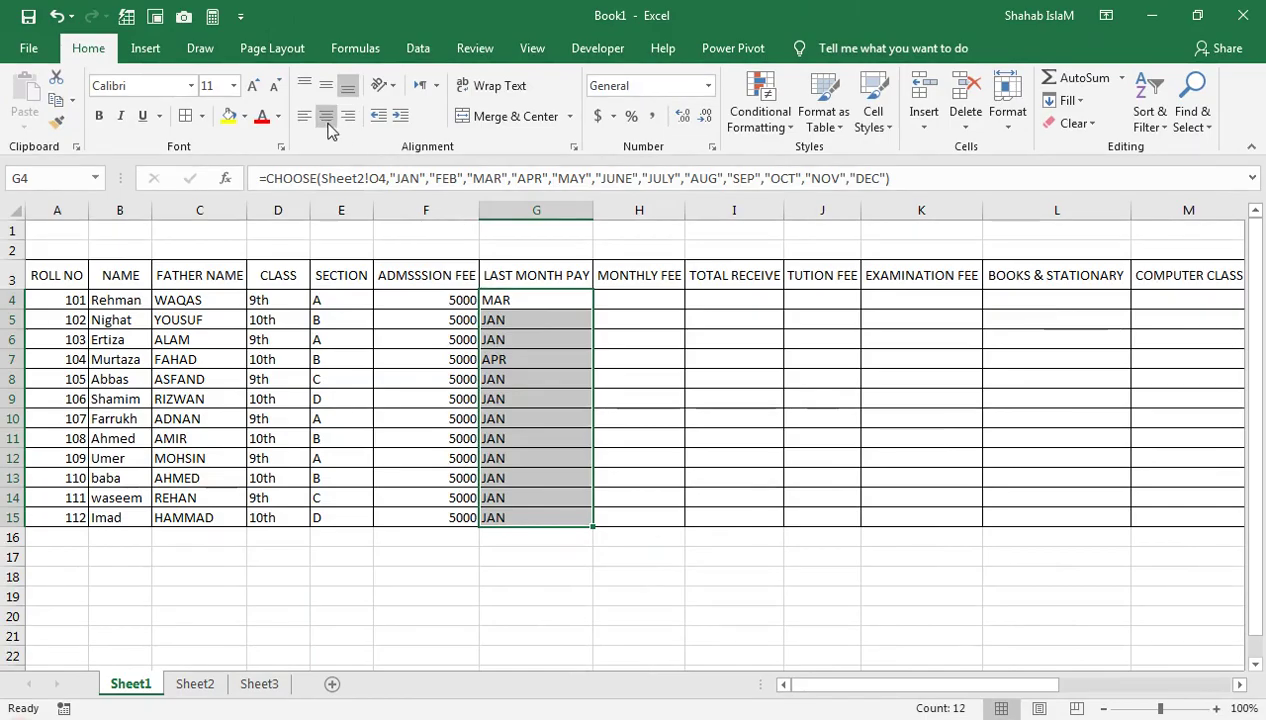
{"action": "left_click", "coordinate": [326, 116]}
{"action": "left_click", "coordinate": [512, 304]}
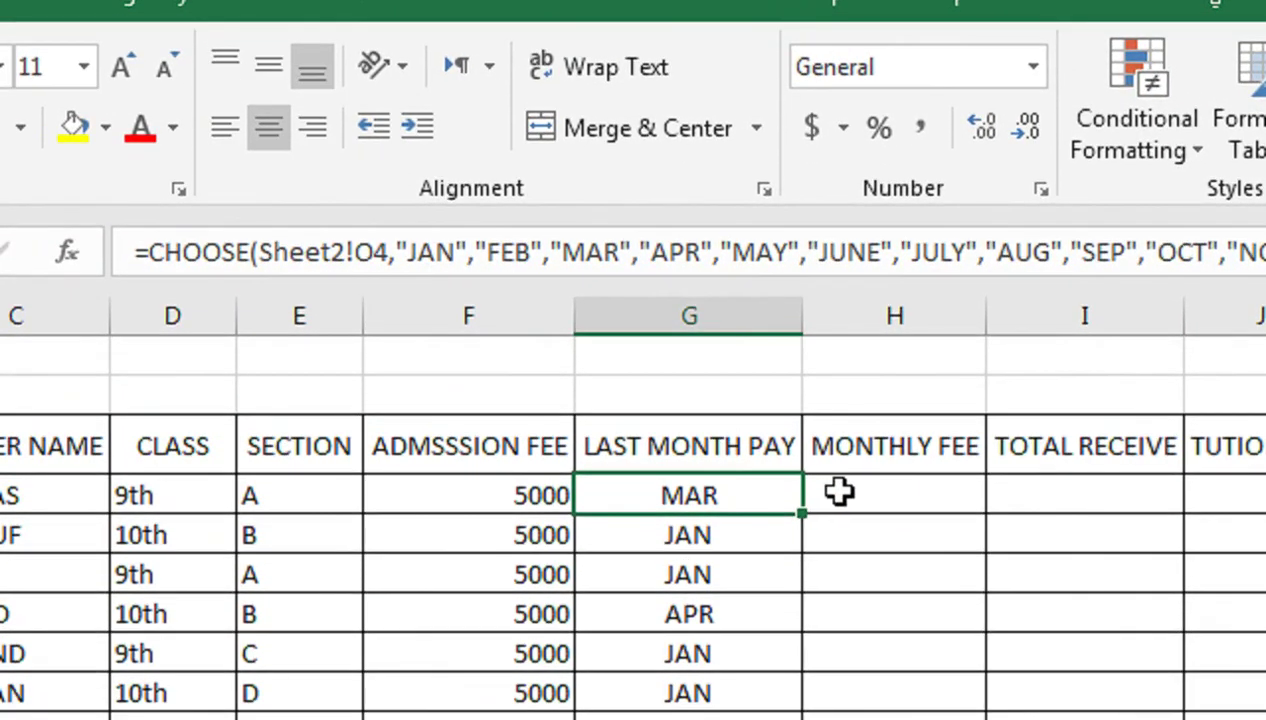
{"action": "left_click", "coordinate": [838, 567]}
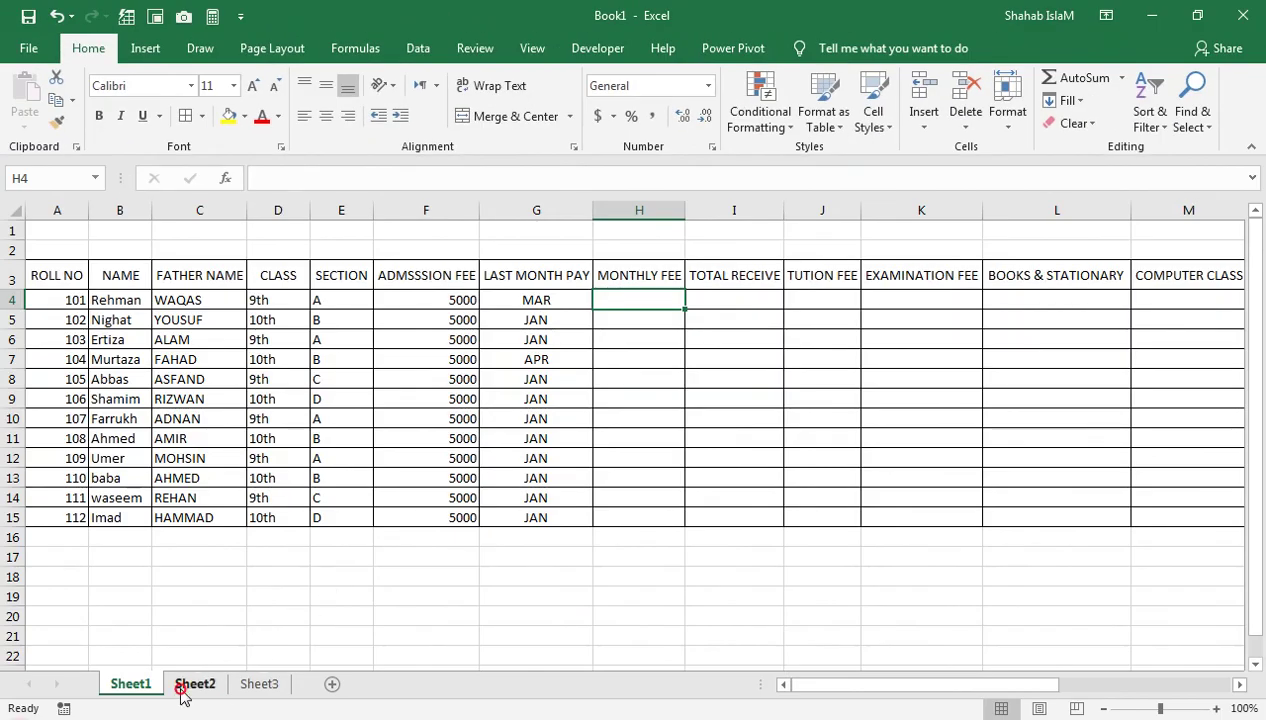
Enter 5, 6 and 7 under MAY, JUN and JUL in row 4 on Sheet2
{"action": "left_click", "coordinate": [182, 688]}
{"action": "left_click", "coordinate": [476, 302]}
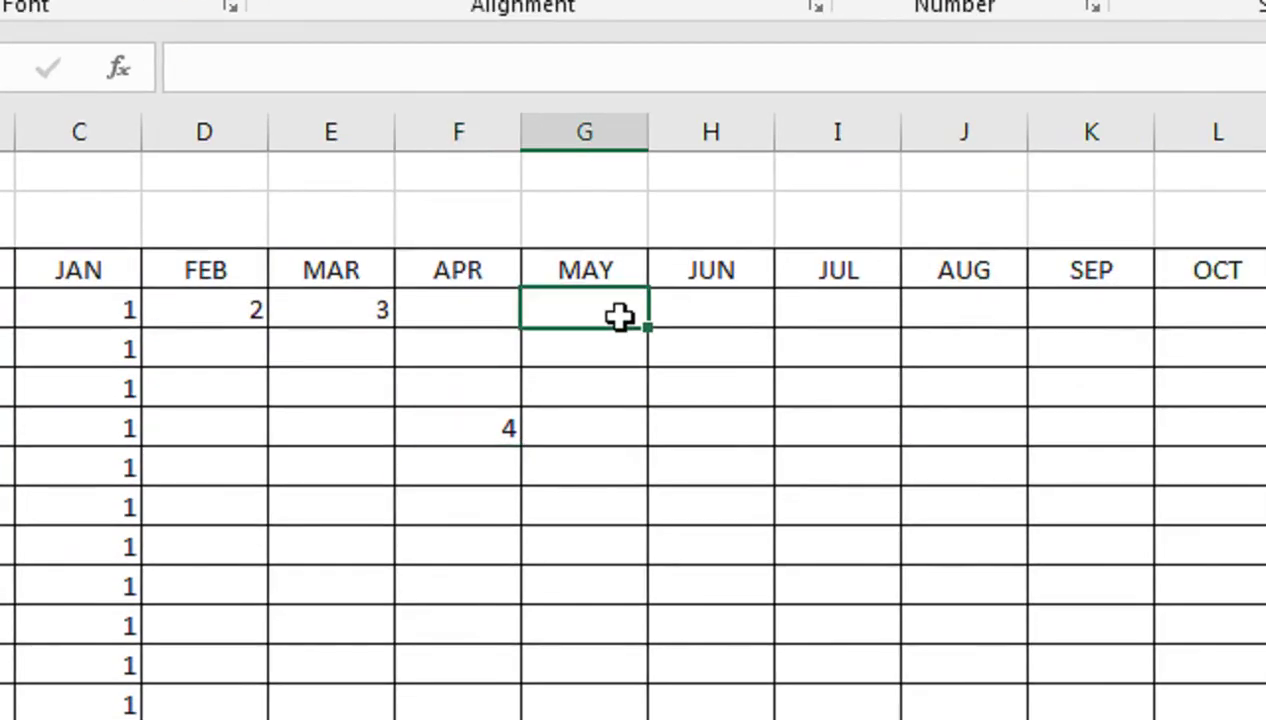
{"action": "type", "text": "5"}
{"action": "key", "text": "Return"}
{"action": "key", "text": "Right"}
{"action": "key", "text": "Up"}
{"action": "type", "text": "6"}
{"action": "key", "text": "Return"}
{"action": "key", "text": "Up"}
{"action": "key", "text": "Right"}
{"action": "type", "text": "7"}
{"action": "key", "text": "Return"}
{"action": "key", "text": "Down"}
{"action": "key", "text": "Down"}
{"action": "key", "text": "Left"}
{"action": "key", "text": "Left"}
{"action": "key", "text": "Left"}
{"action": "key", "text": "Left"}
{"action": "key", "text": "Left"}
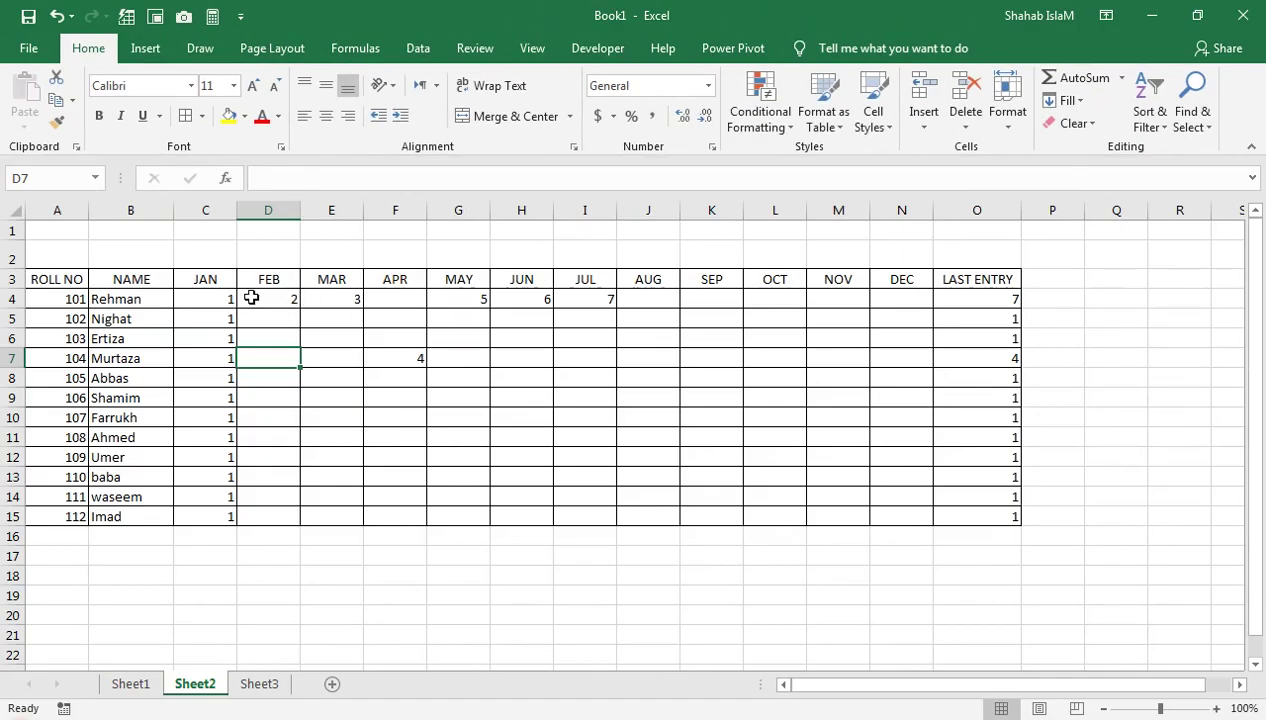
Autofill row 4 from JAN through DEC as 1–12, confirming Sheet1 G4 reads DEC
{"action": "left_click_drag", "start_coordinate": [124, 310], "coordinate": [194, 316]}
{"action": "left_click_drag", "start_coordinate": [303, 311], "coordinate": [910, 325]}
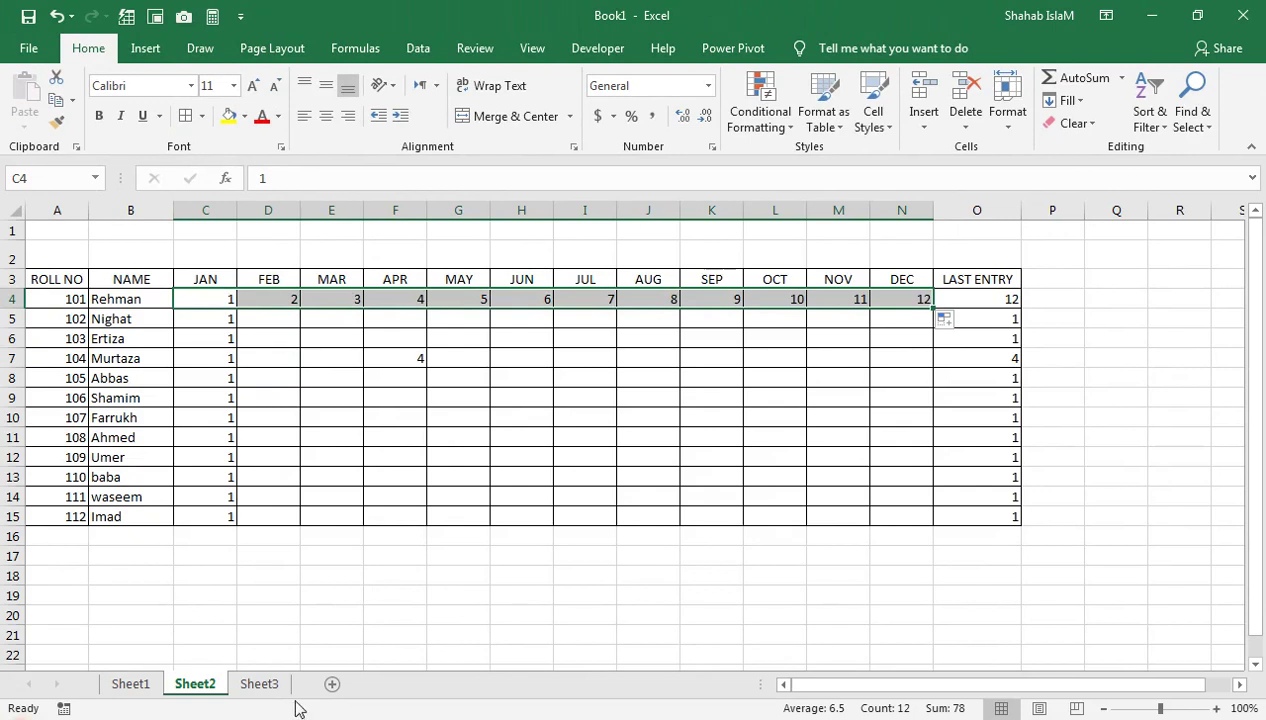
{"action": "left_click", "coordinate": [158, 683]}
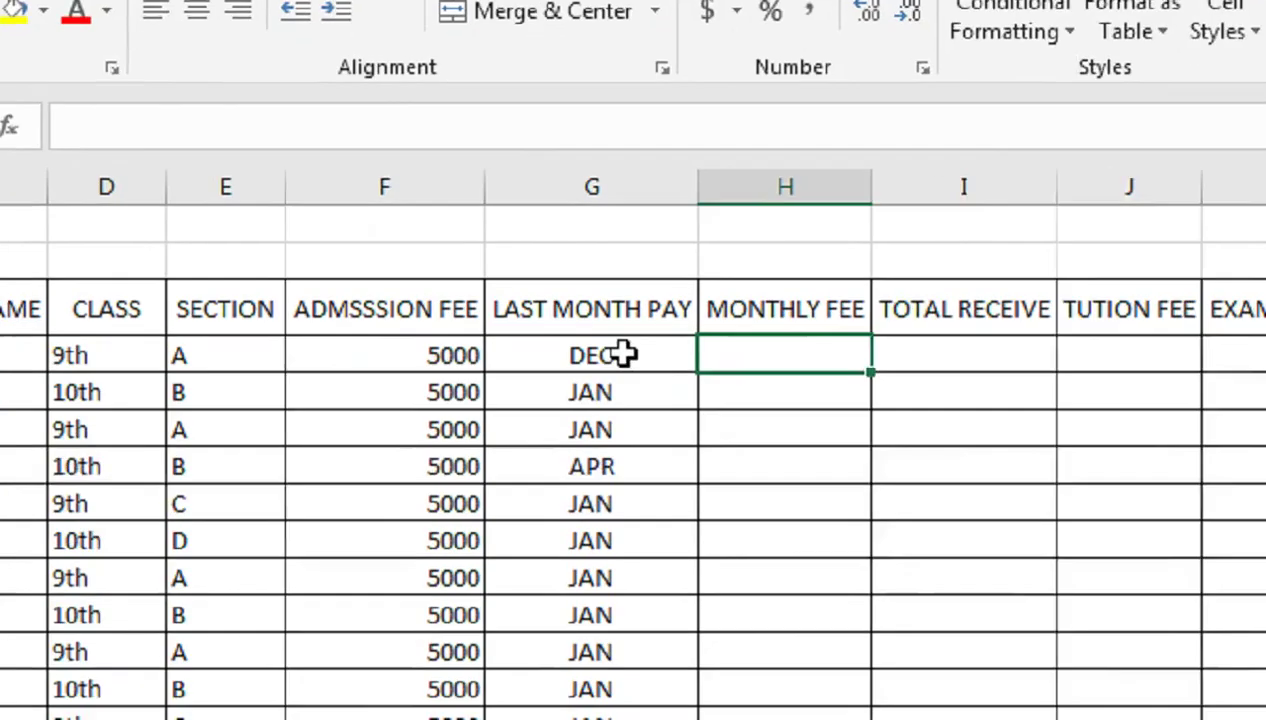
{"action": "left_click", "coordinate": [622, 353]}
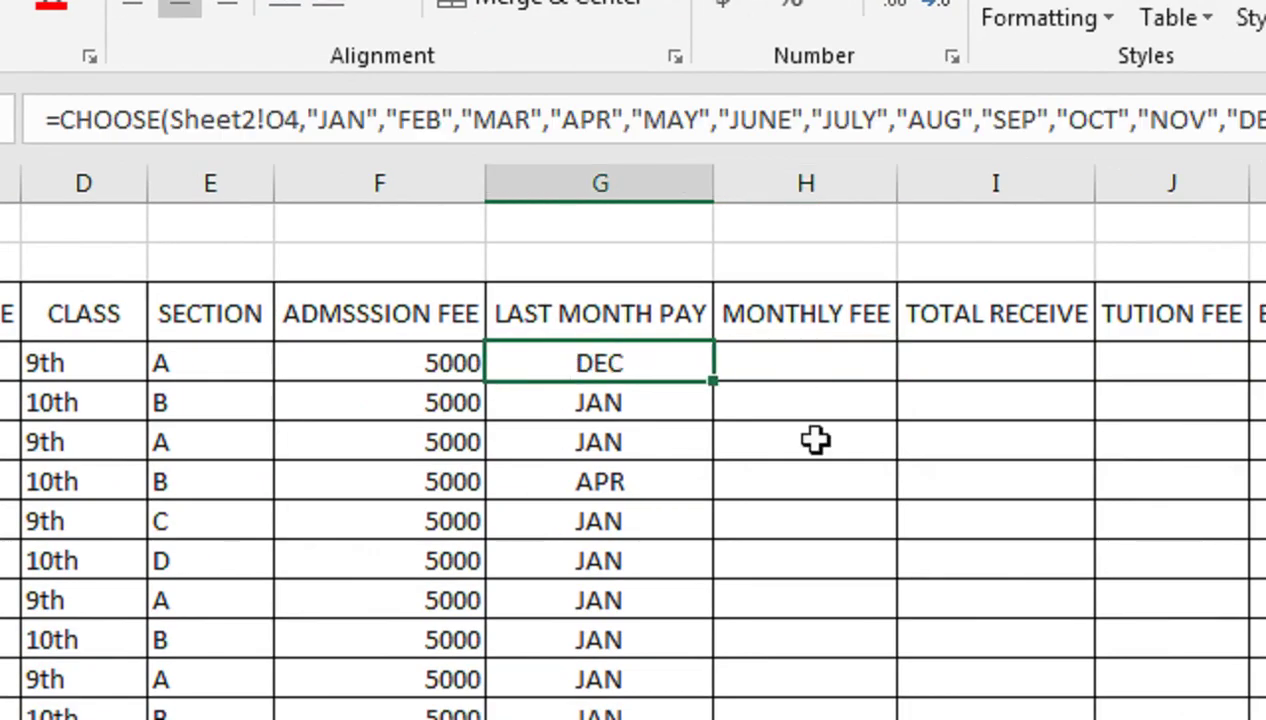
{"action": "left_click", "coordinate": [783, 356]}
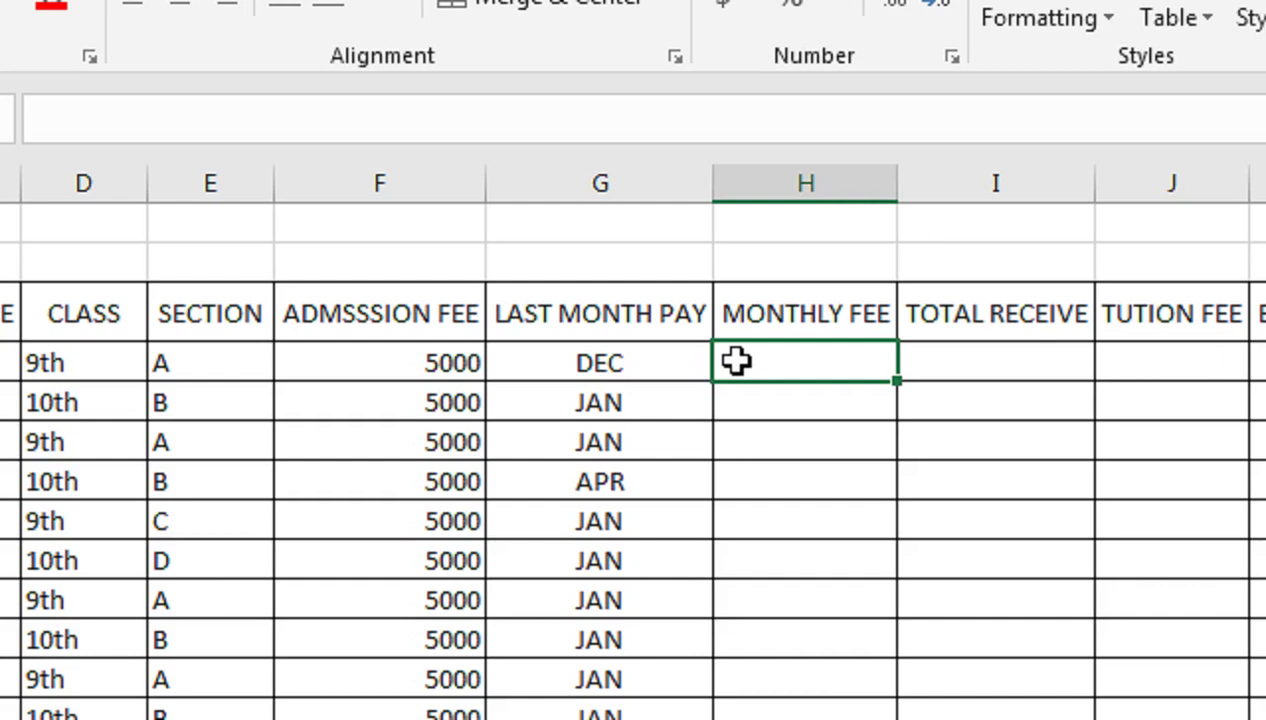
Enter monthly fees 500, 600, 550, 650, 800, 600 in H4 to H9
{"action": "type", "text": "500"}
{"action": "key", "text": "Return"}
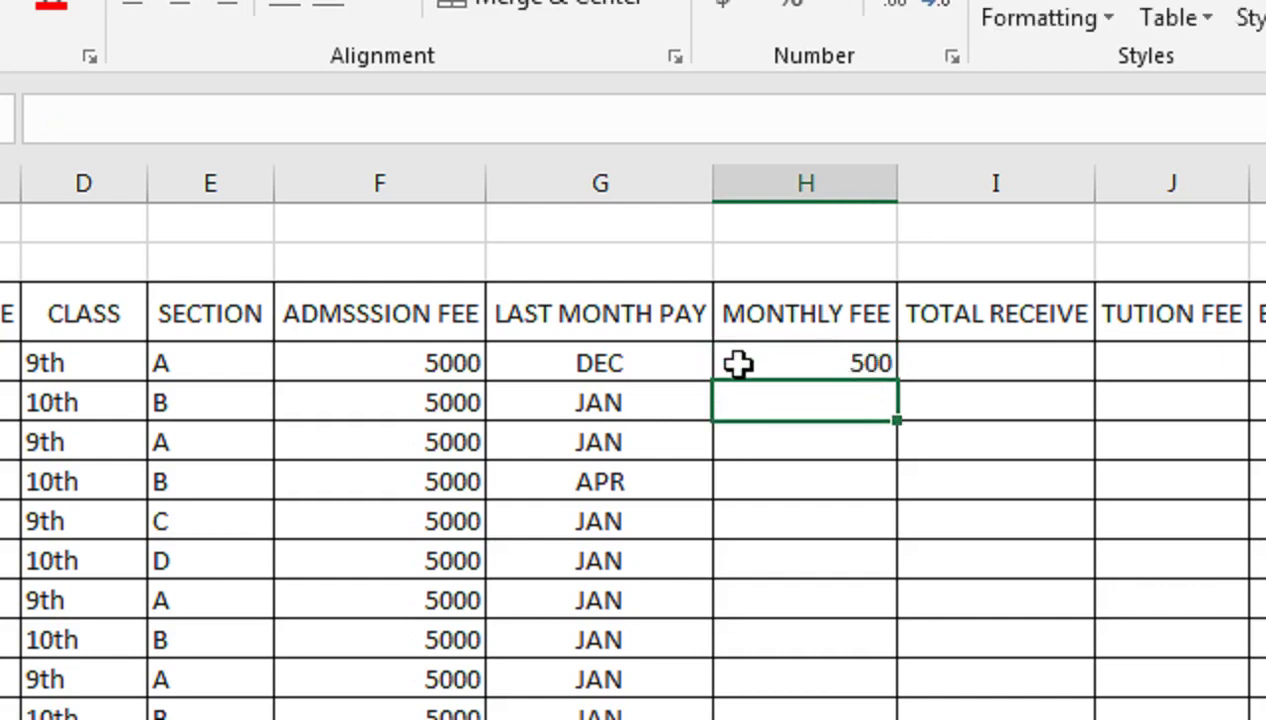
{"action": "type", "text": "600"}
{"action": "key", "text": "Return"}
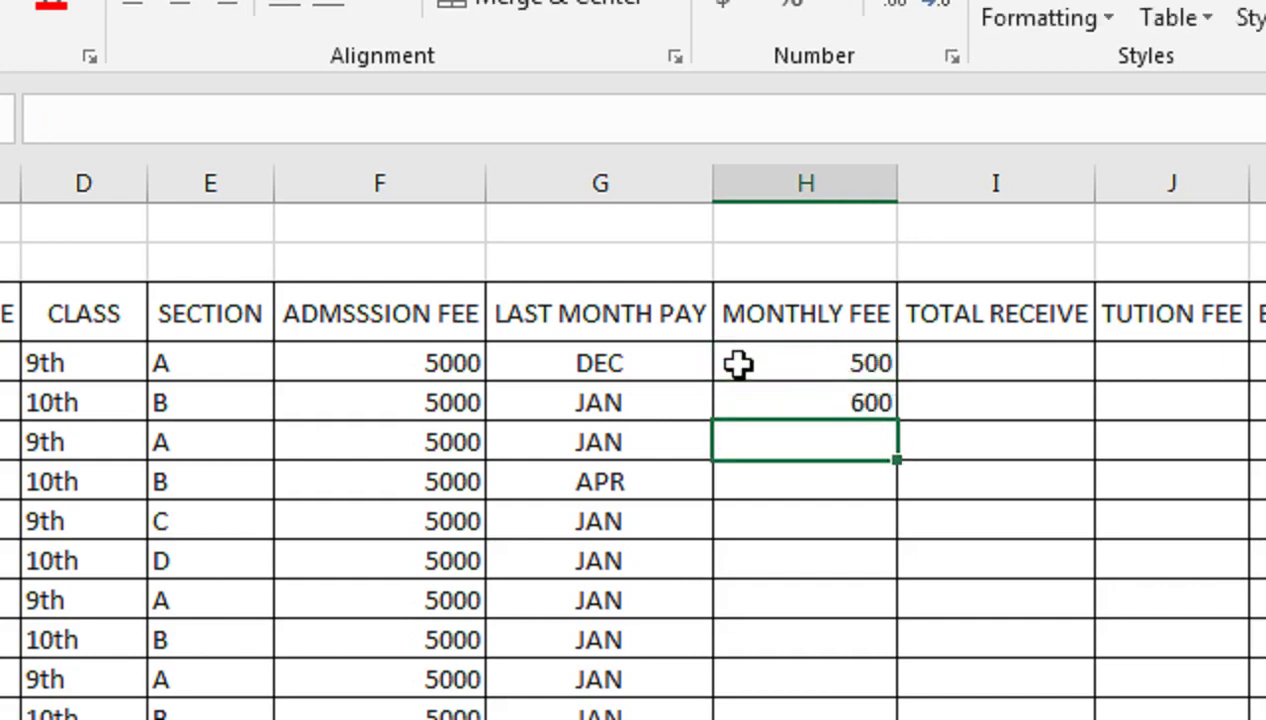
{"action": "type", "text": "550"}
{"action": "key", "text": "Return"}
{"action": "type", "text": "650"}
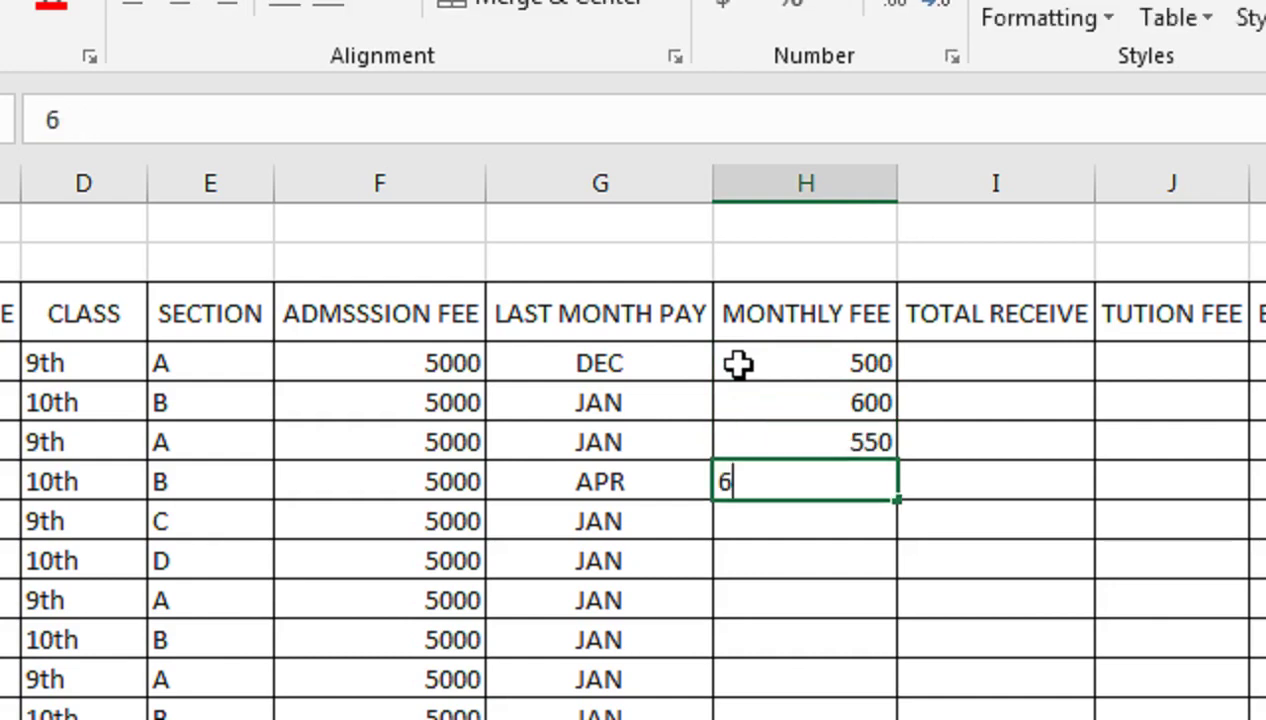
{"action": "key", "text": "Return"}
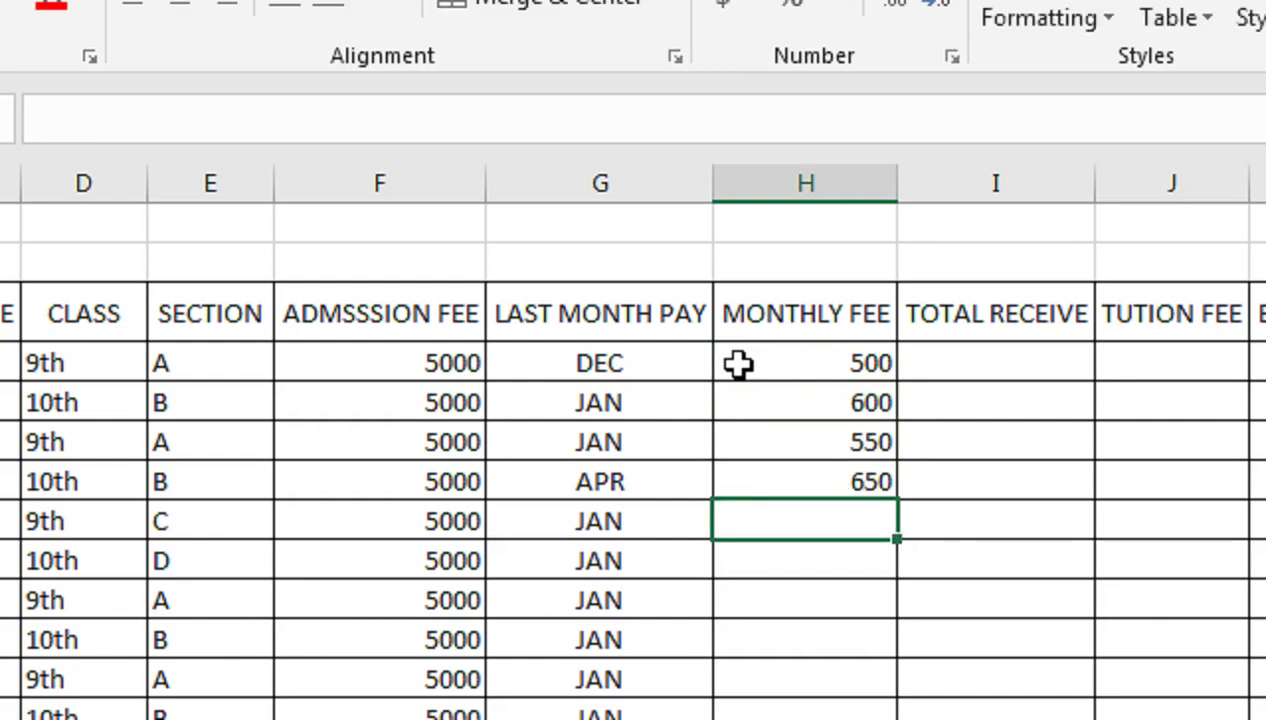
{"action": "type", "text": "800"}
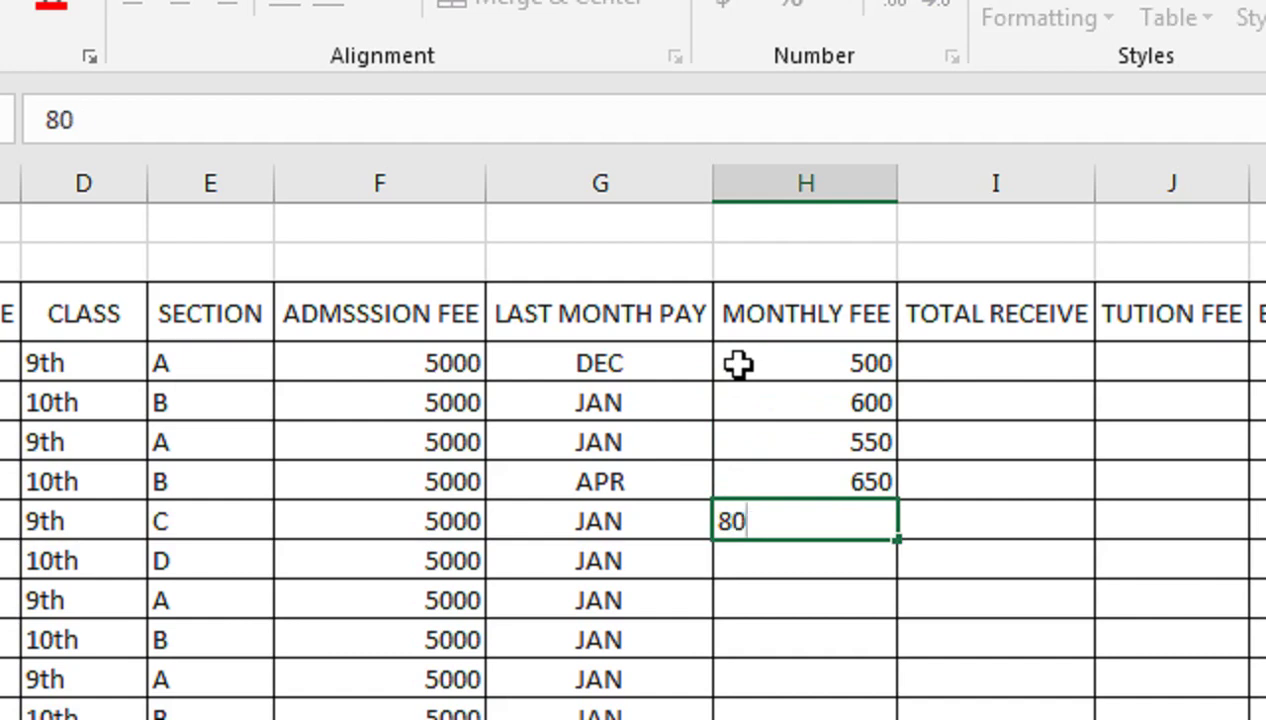
{"action": "key", "text": "Return"}
{"action": "type", "text": "600"}
{"action": "key", "text": "Return"}
Enter the remaining monthly fees 500, 650, 450, 350, 700, 600 in H10 to H15
{"action": "type", "text": "500"}
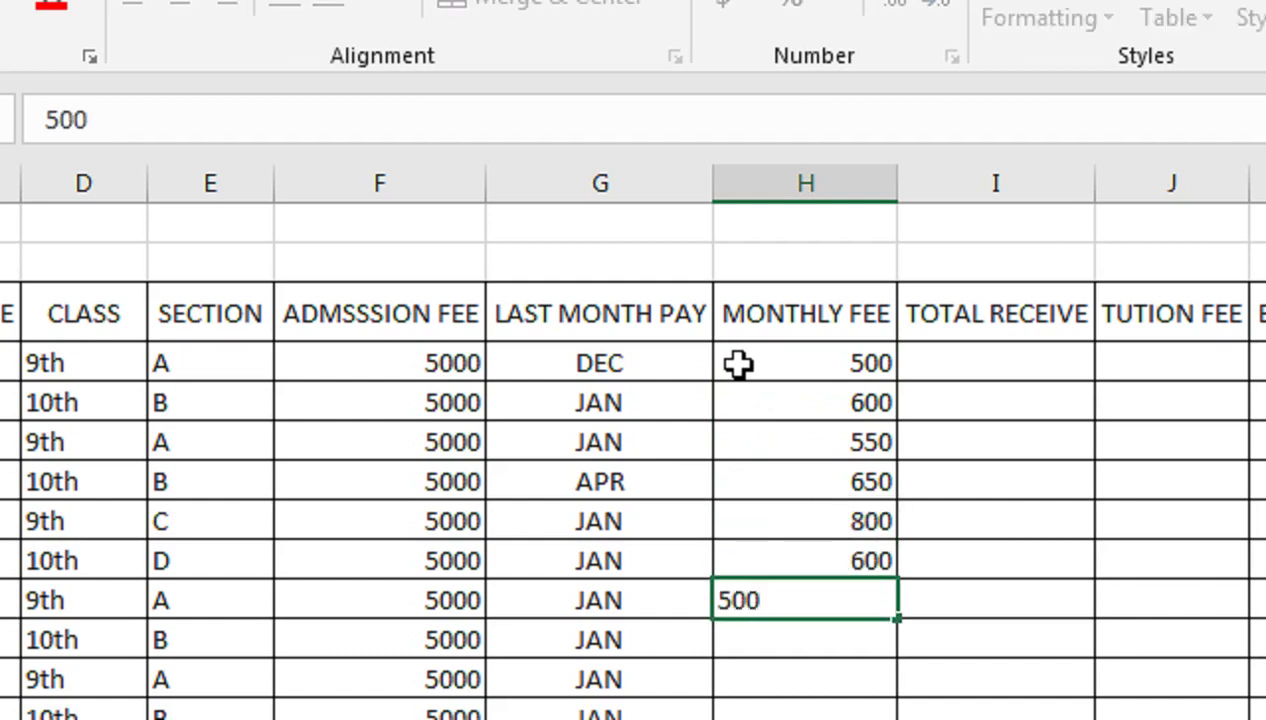
{"action": "key", "text": "Return"}
{"action": "type", "text": "650"}
{"action": "key", "text": "Return"}
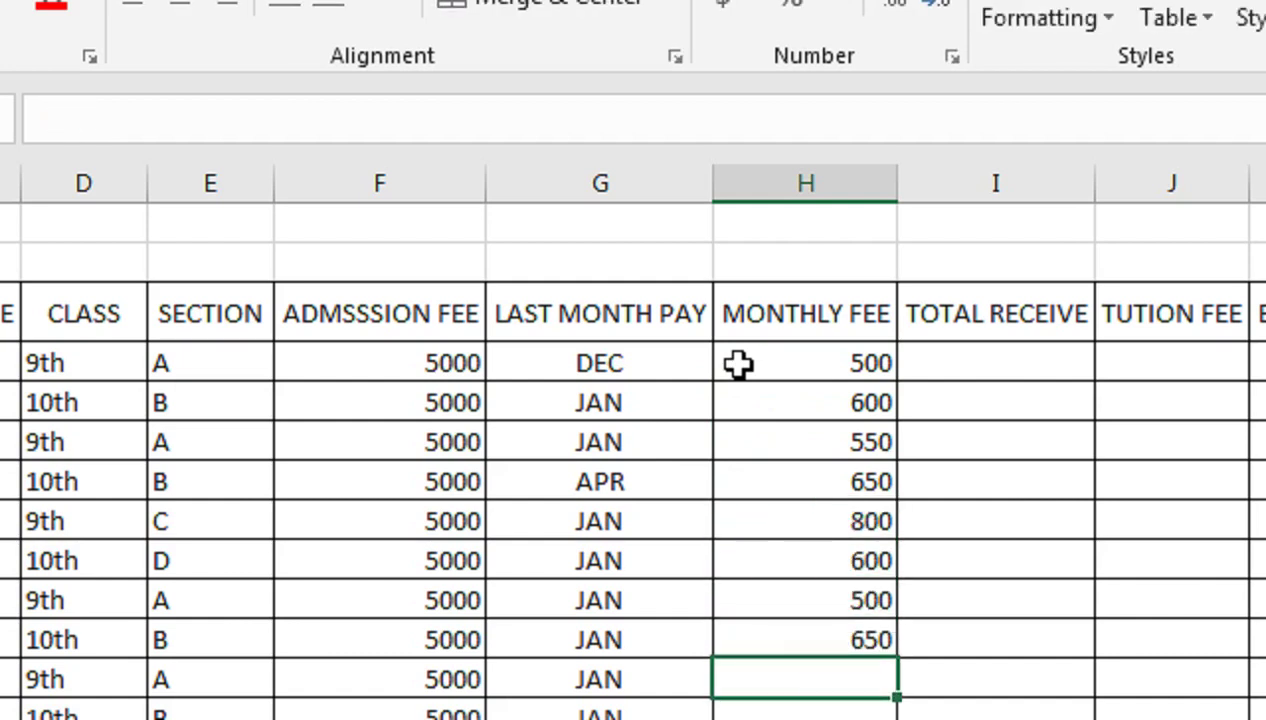
{"action": "type", "text": "450"}
{"action": "key", "text": "Return"}
{"action": "type", "text": "350"}
{"action": "key", "text": "Return"}
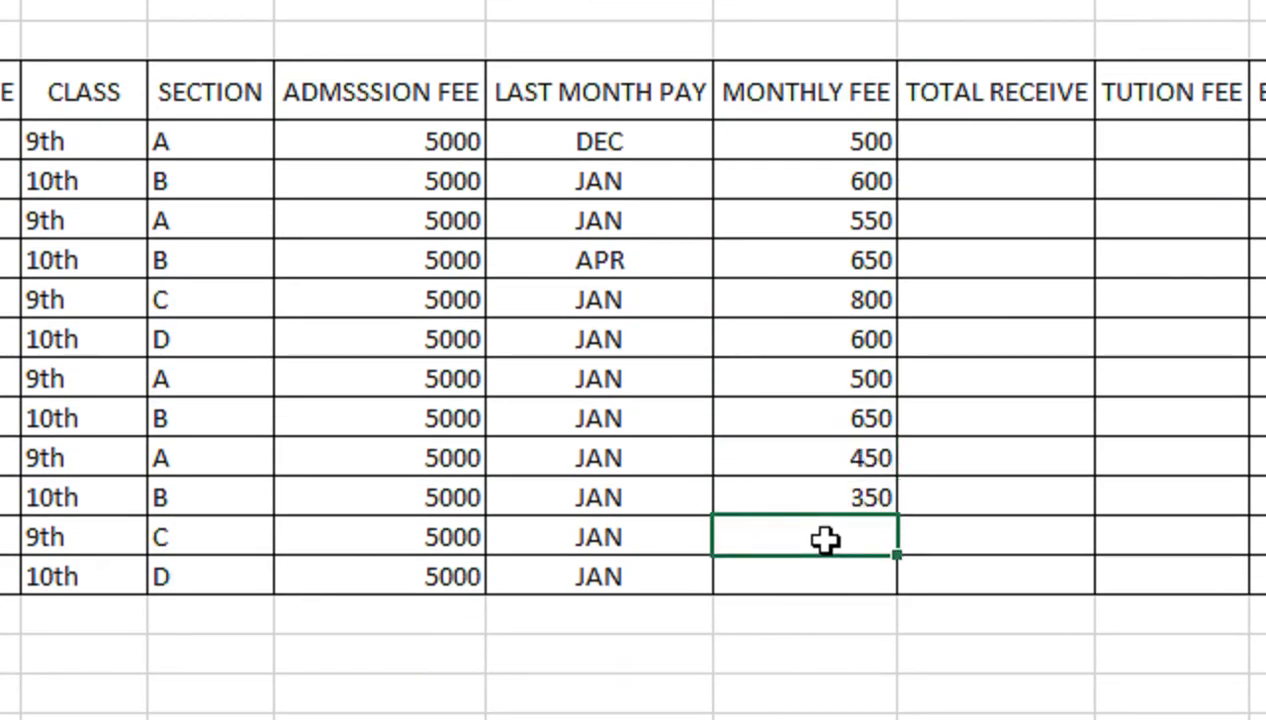
{"action": "type", "text": "700"}
{"action": "key", "text": "Return"}
{"action": "type", "text": "600"}
{"action": "key", "text": "Tab"}
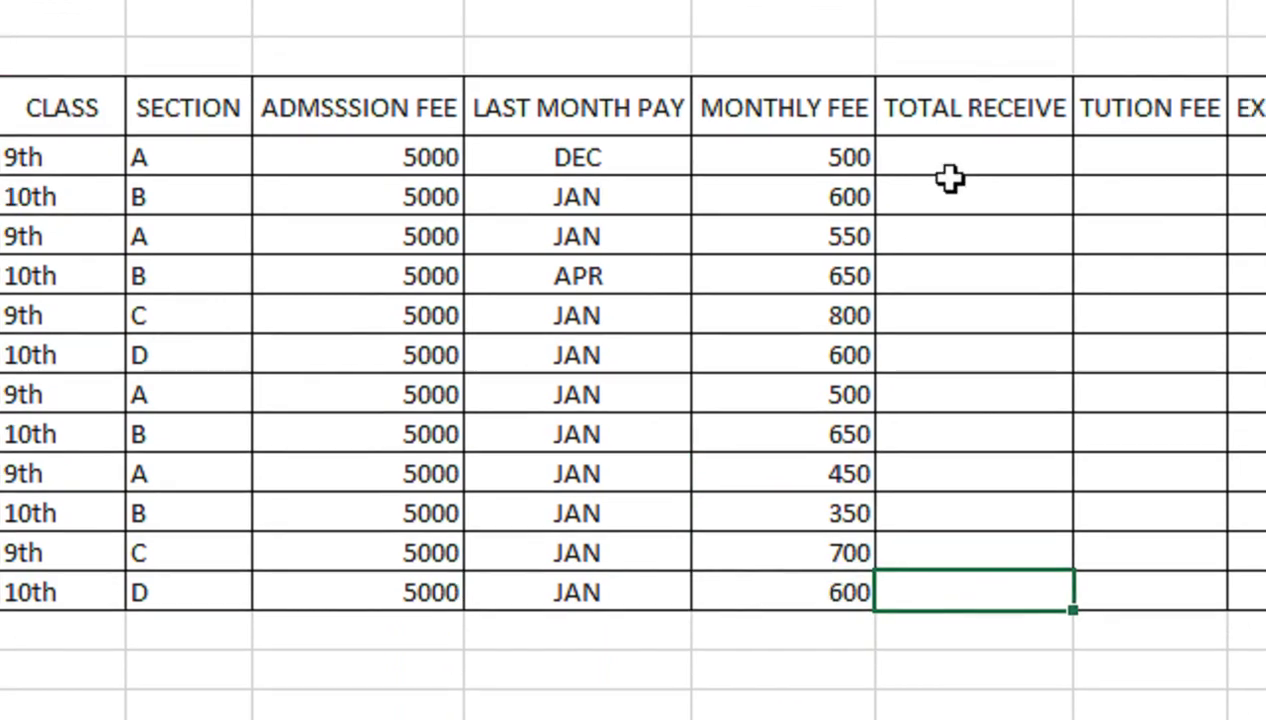
Add a TOTAL COUNT heading in Sheet2's widened column P
{"action": "left_click", "coordinate": [950, 170]}
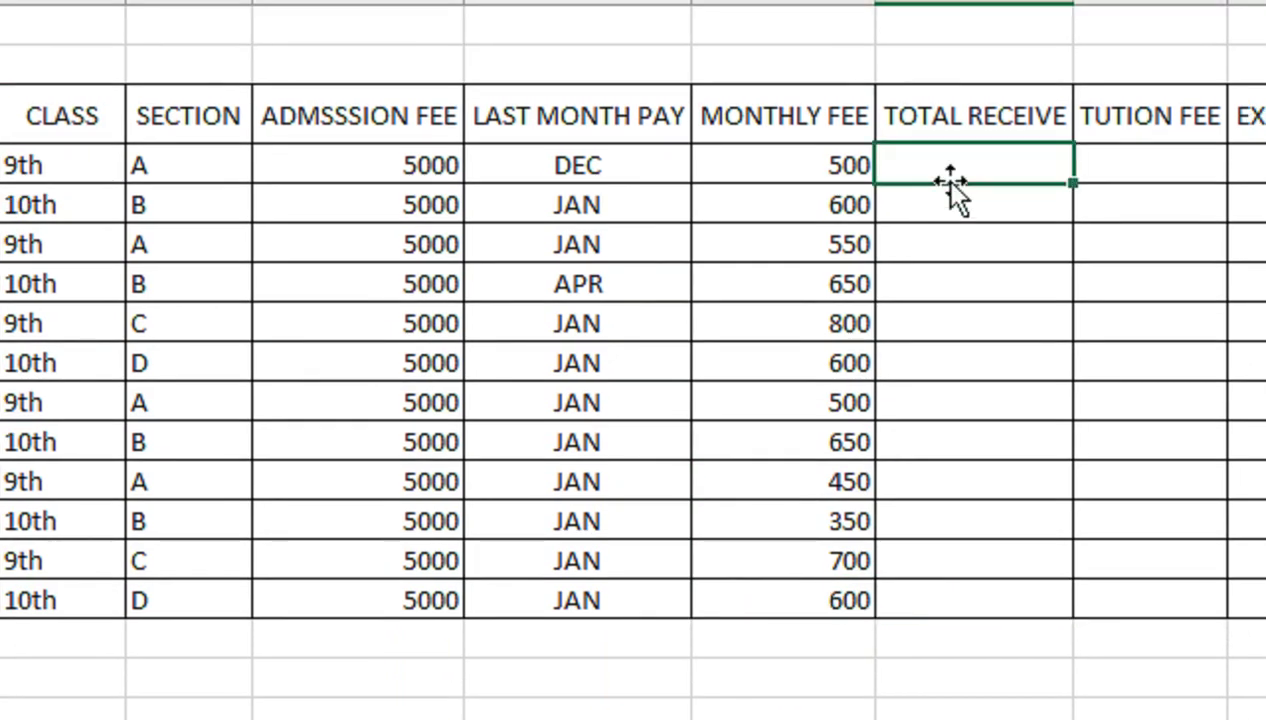
{"action": "left_click", "coordinate": [197, 684]}
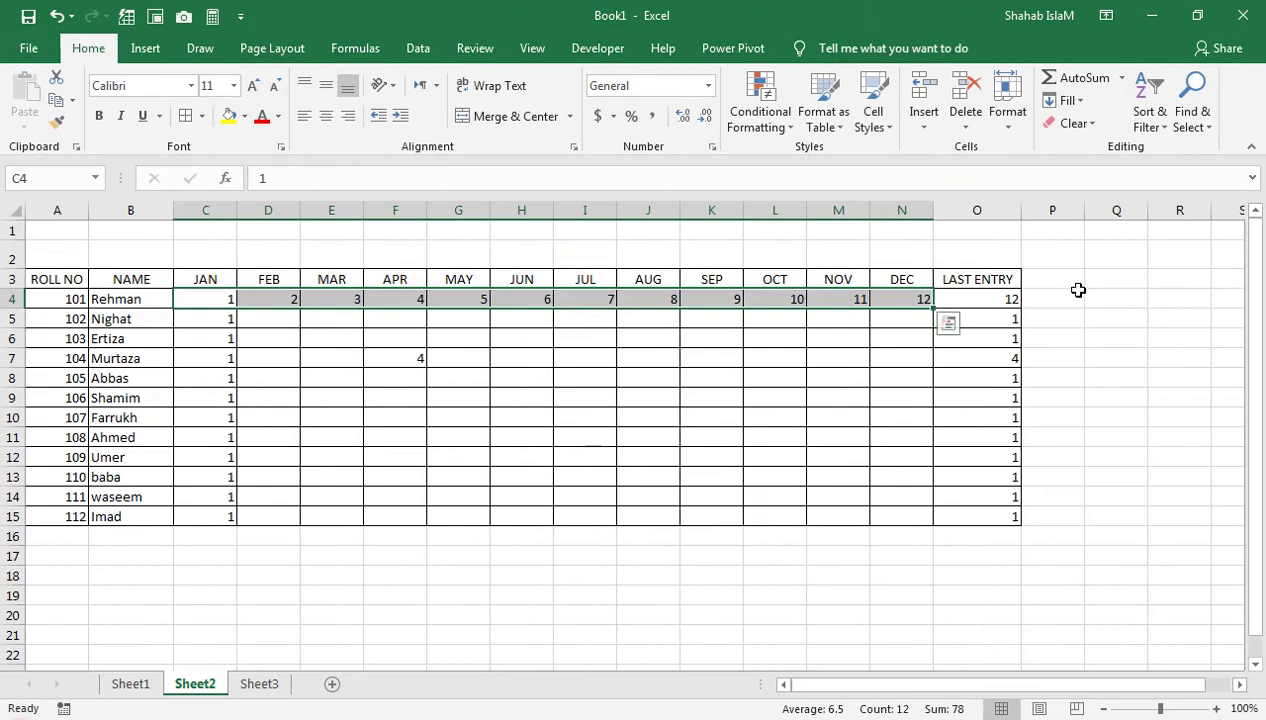
{"action": "left_click", "coordinate": [1075, 283]}
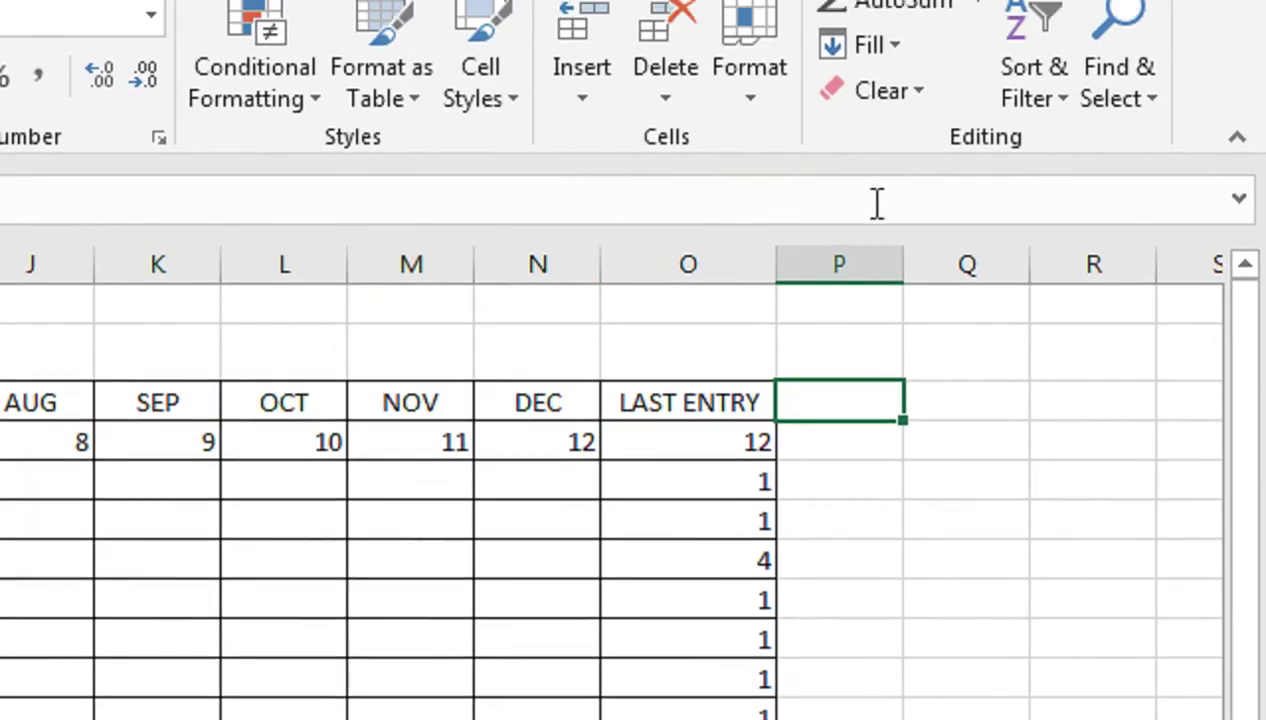
{"action": "left_click_drag", "start_coordinate": [903, 263], "coordinate": [967, 263]}
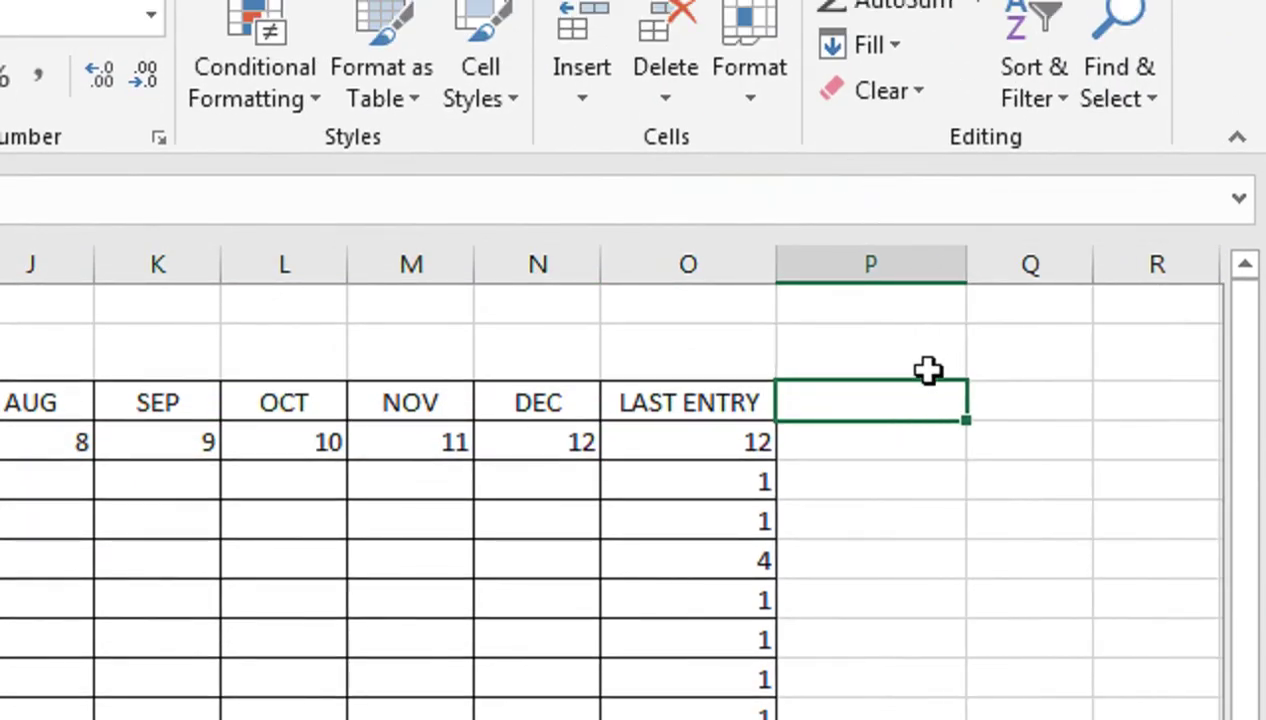
{"action": "type", "text": "TOTAL "}
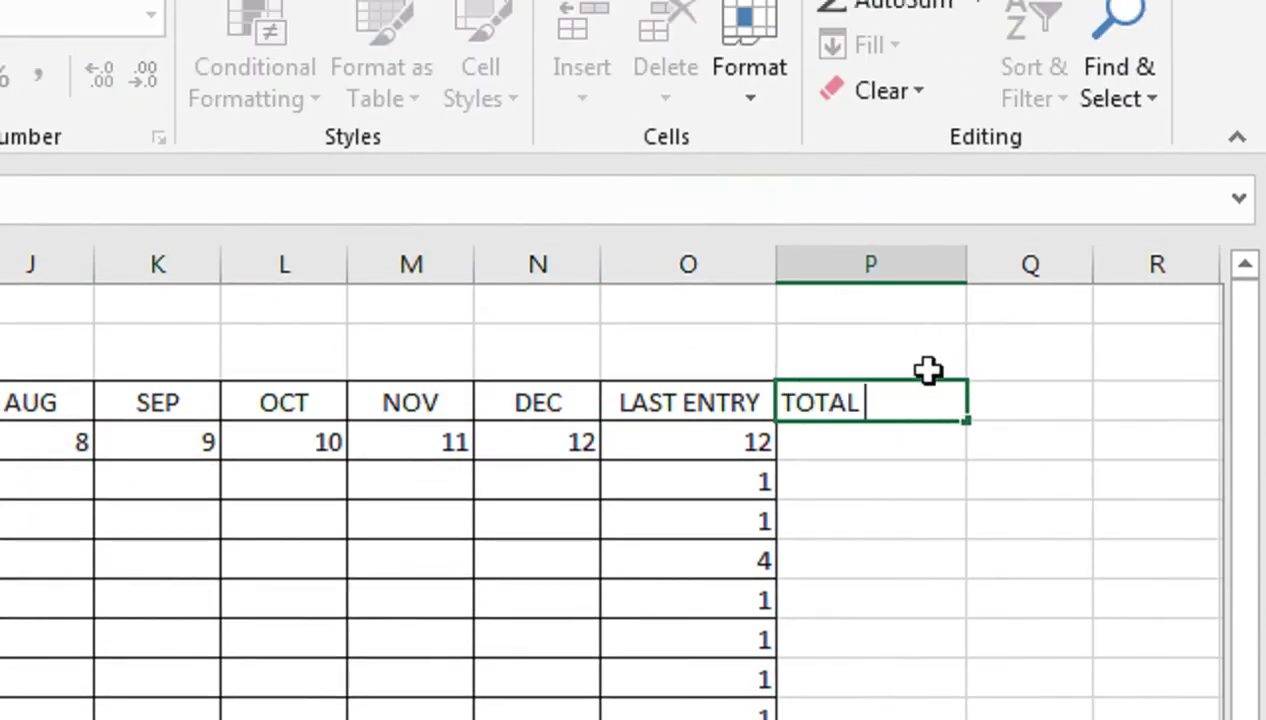
{"action": "type", "text": "COUNT"}
{"action": "key", "text": "Return"}
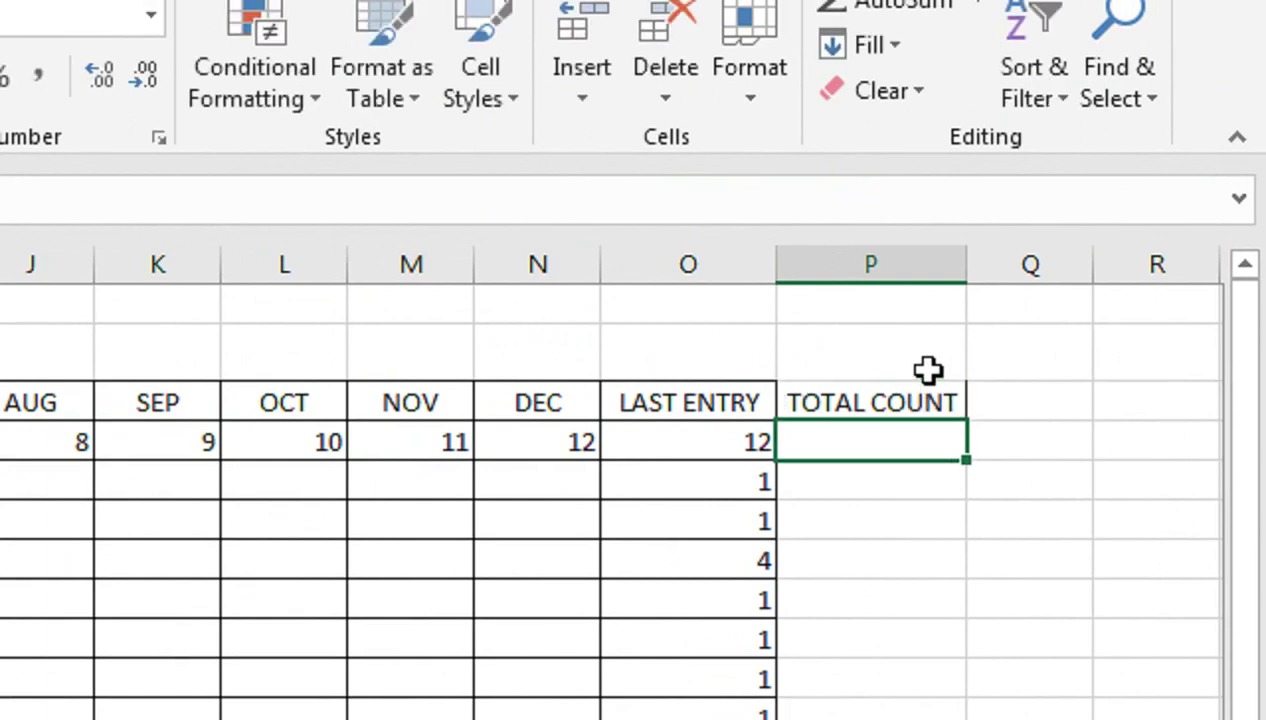
Enter =COUNT(C4:N4) in P4 to count the first student's monthly entries
{"action": "left_click", "coordinate": [816, 394]}
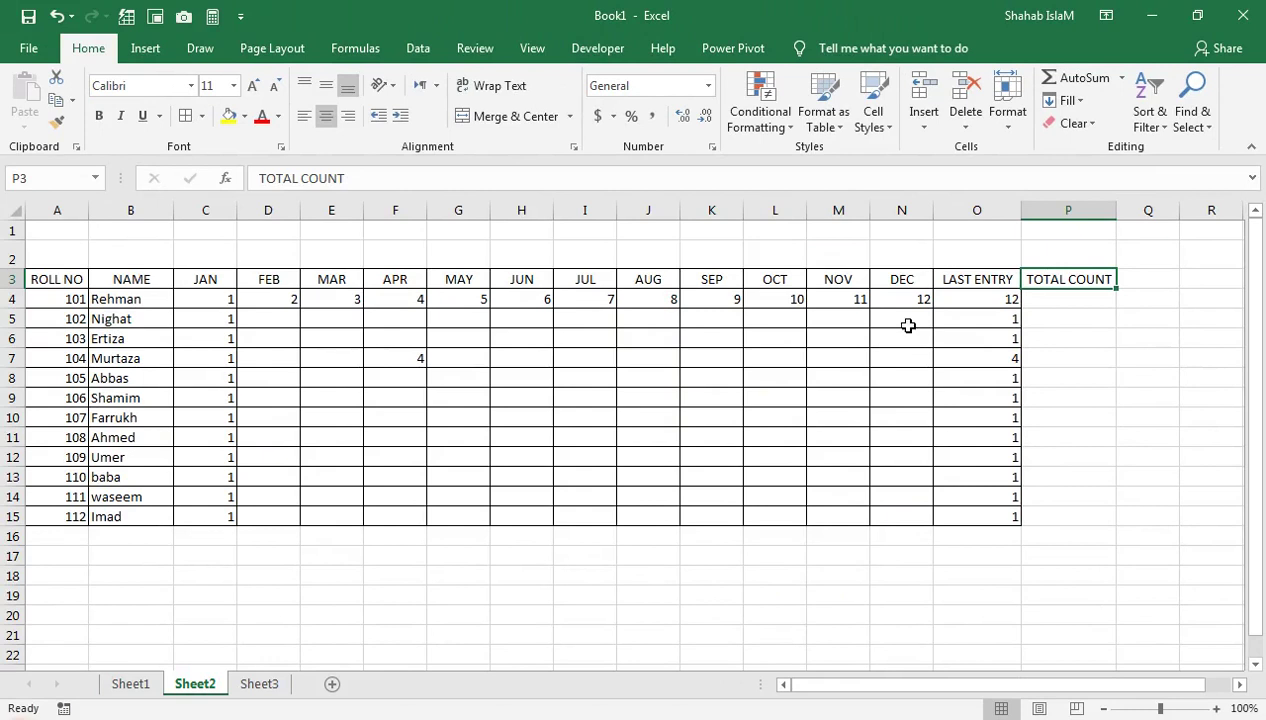
{"action": "left_click_drag", "start_coordinate": [1034, 305], "coordinate": [1051, 511]}
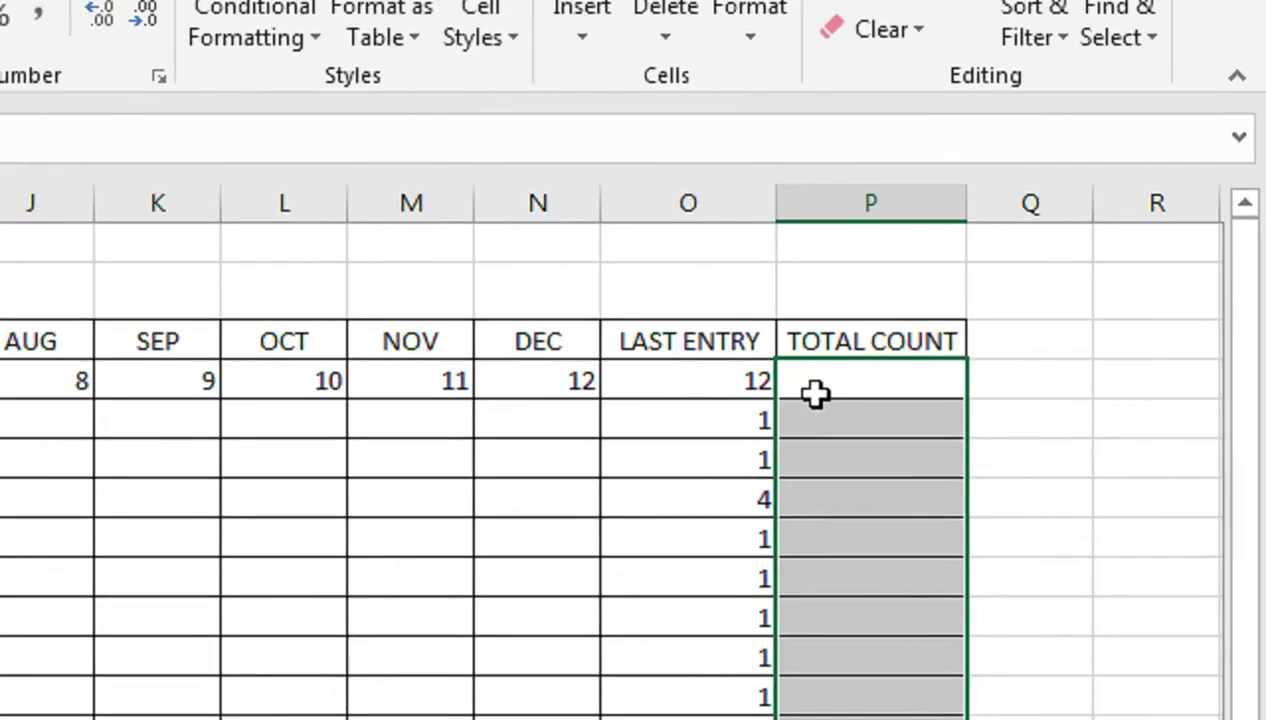
{"action": "left_click", "coordinate": [1043, 299]}
{"action": "type", "text": "=CON"}
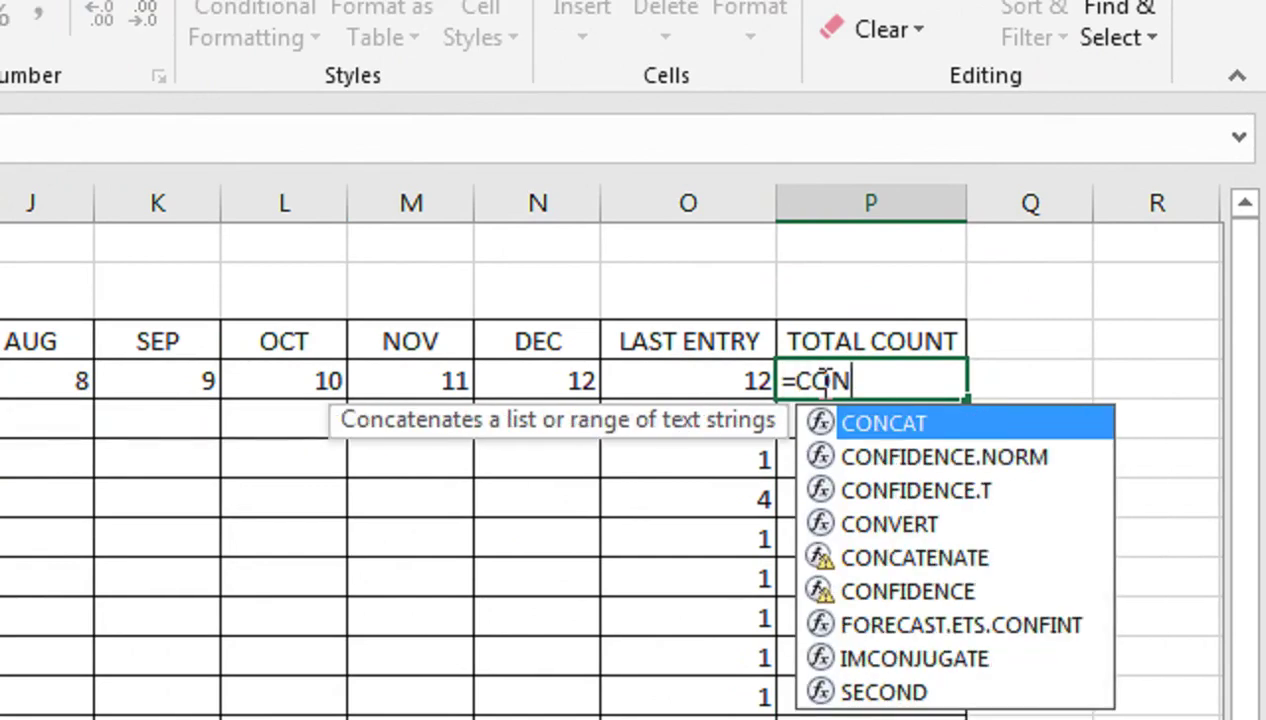
{"action": "key", "text": "BackSpace"}
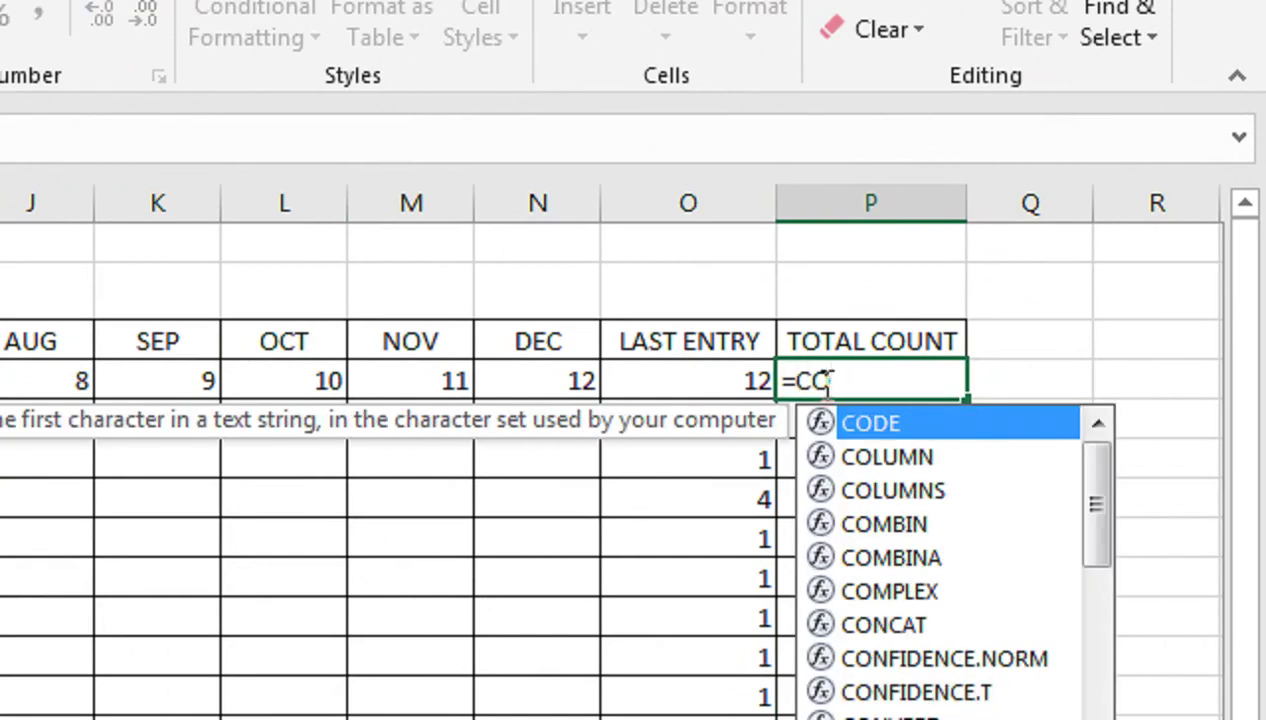
{"action": "type", "text": "UNT("}
{"action": "key", "text": "Left"}
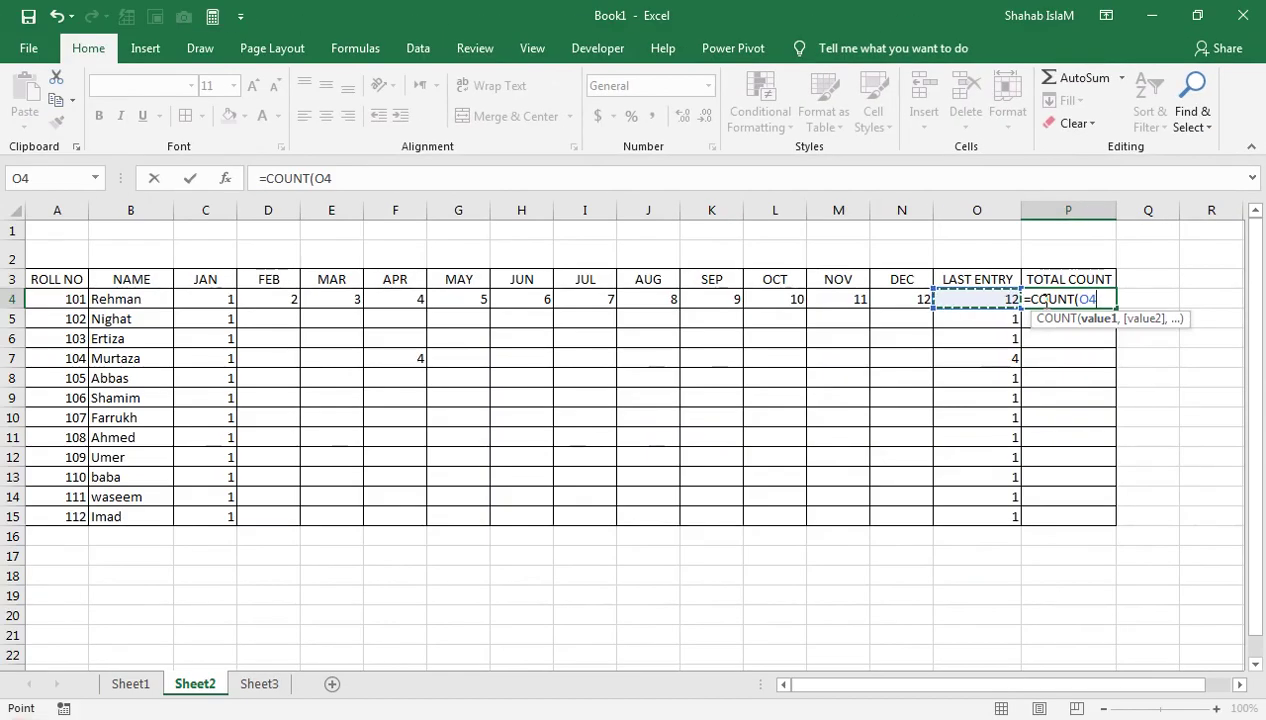
{"action": "key", "text": "shift+Left"}
{"action": "key", "text": "shift+Left"}
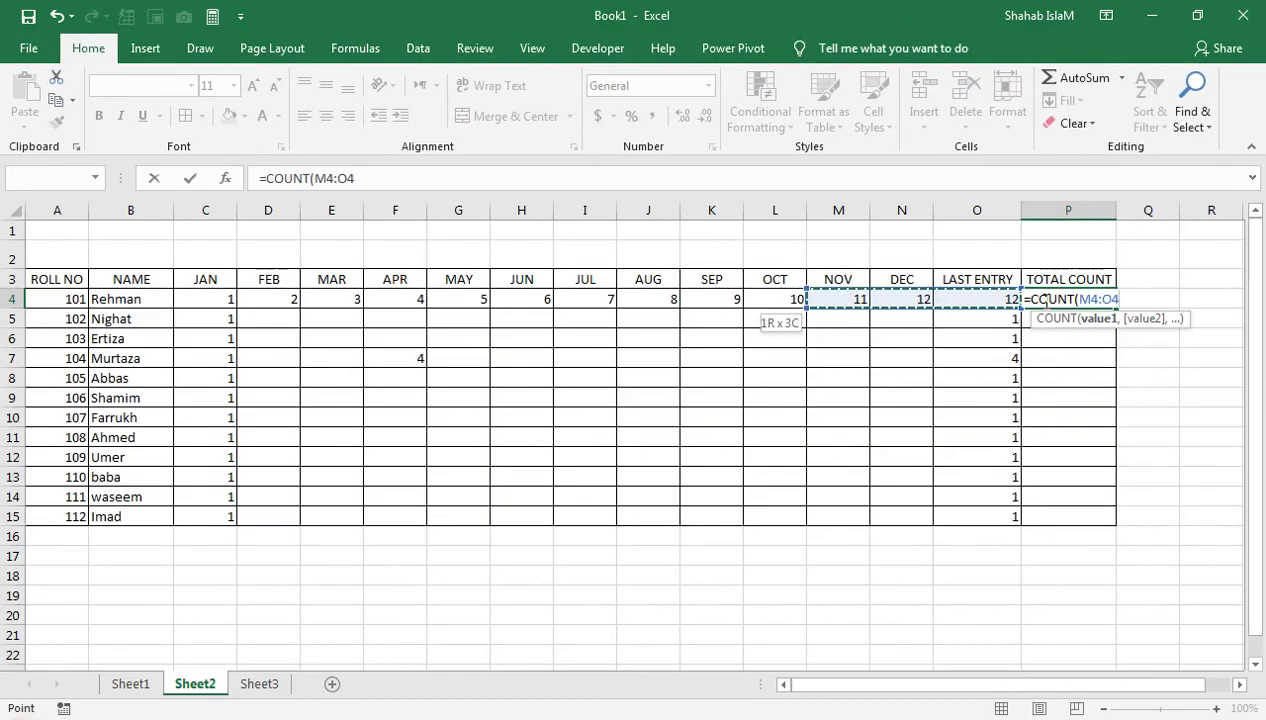
{"action": "key", "text": "Left"}
{"action": "key", "text": "shift+Left"}
{"action": "key", "text": "shift+Left"}
{"action": "key", "text": "shift+Left"}
{"action": "key", "text": "shift+Left"}
{"action": "key", "text": "shift+Left"}
{"action": "key", "text": "shift+Left"}
{"action": "key", "text": "shift+Left"}
{"action": "key", "text": "shift+Left"}
{"action": "key", "text": "shift+Left"}
{"action": "key", "text": "shift+Left"}
{"action": "key", "text": "shift+Left"}
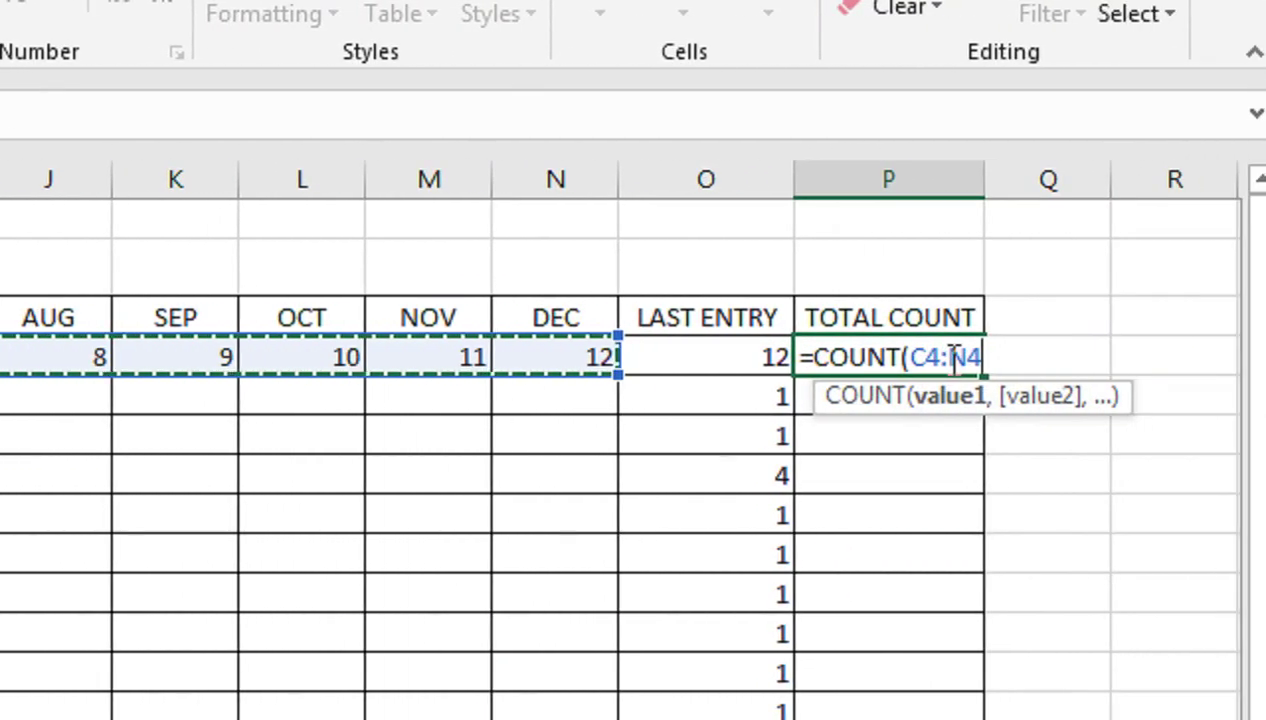
{"action": "type", "text": ")"}
{"action": "key", "text": "Return"}
Copy the COUNT formula down to P15 and select the value range C4:P15
{"action": "left_click", "coordinate": [928, 355]}
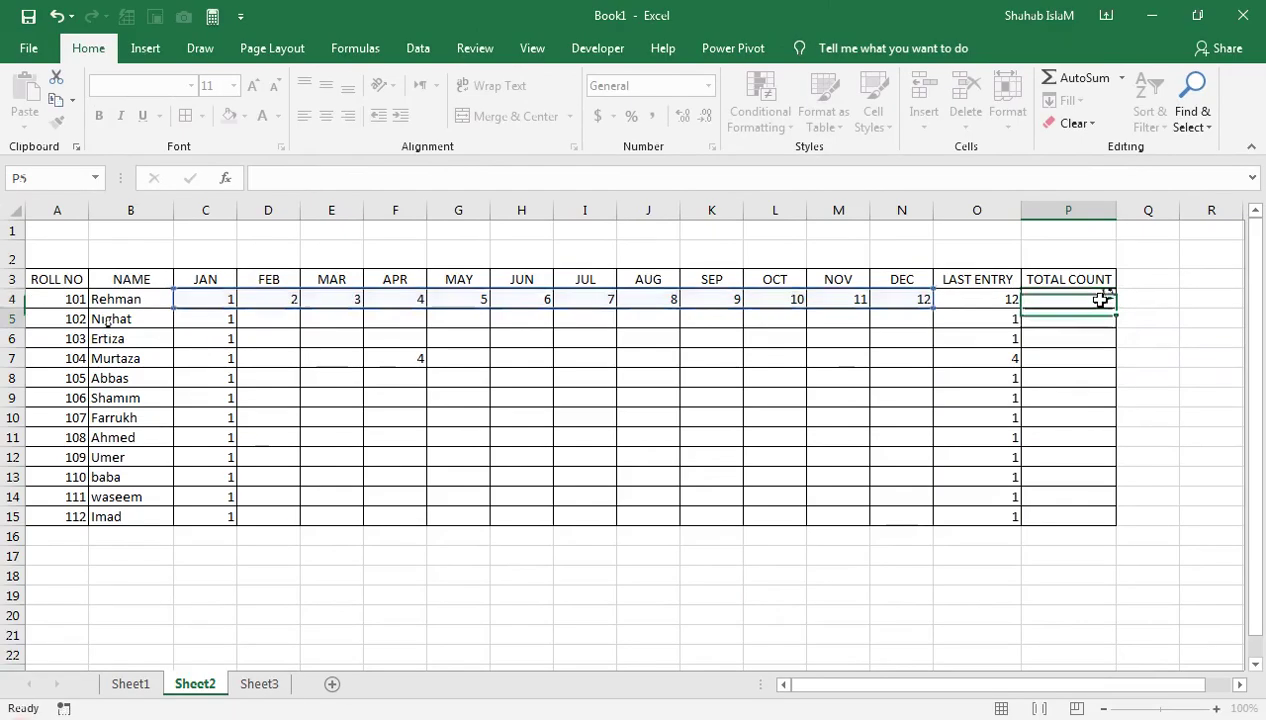
{"action": "left_click_drag", "start_coordinate": [1114, 305], "coordinate": [1064, 524]}
{"action": "left_click", "coordinate": [1051, 338]}
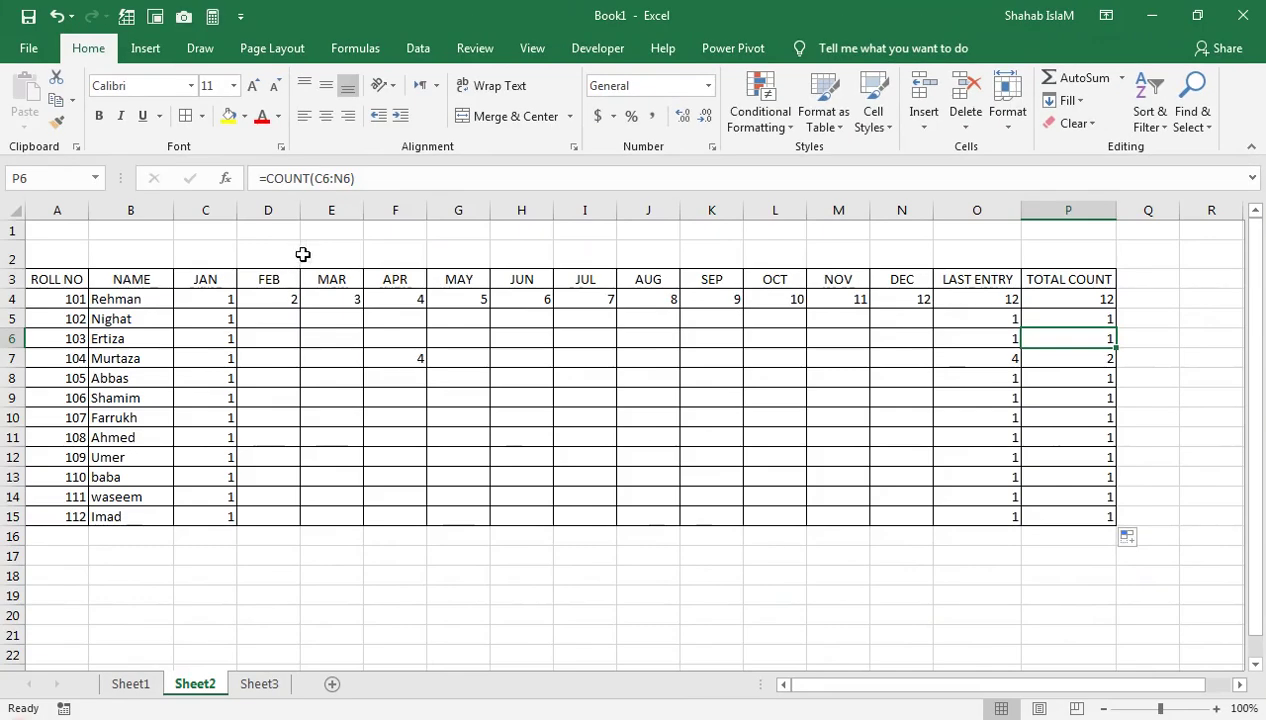
{"action": "left_click_drag", "start_coordinate": [1033, 300], "coordinate": [985, 516]}
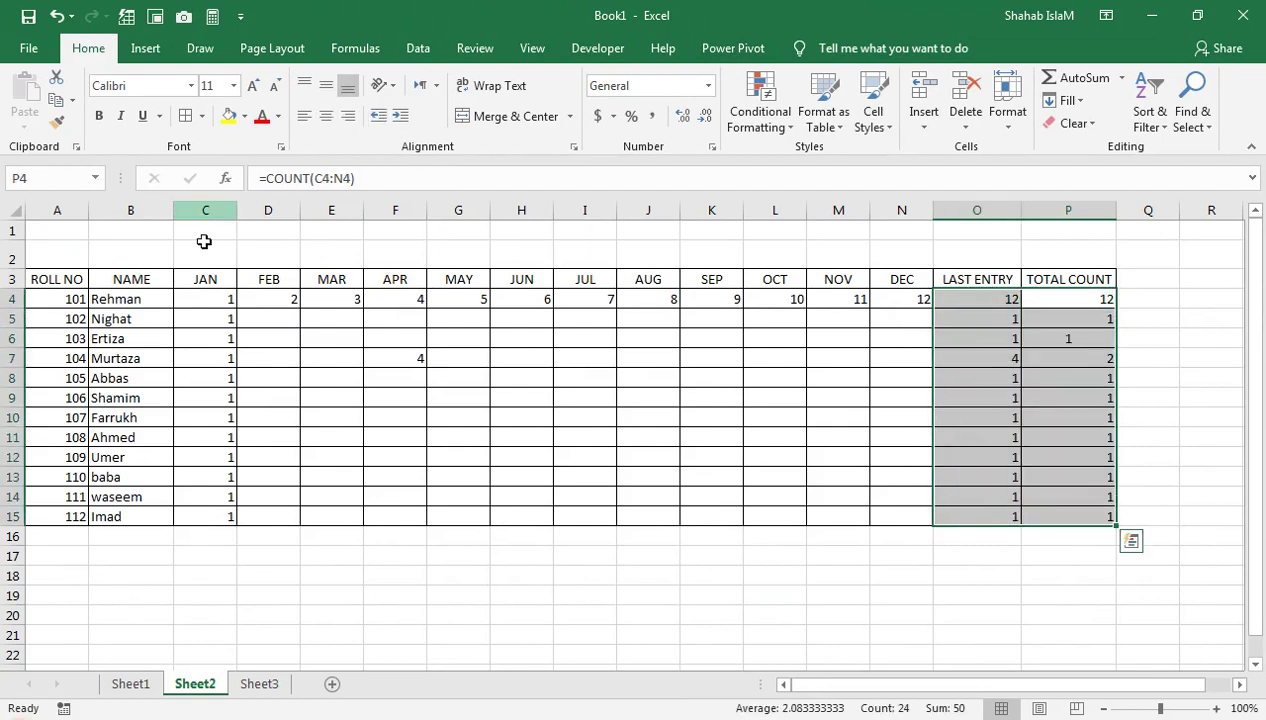
{"action": "left_click_drag", "start_coordinate": [200, 297], "coordinate": [1040, 514]}
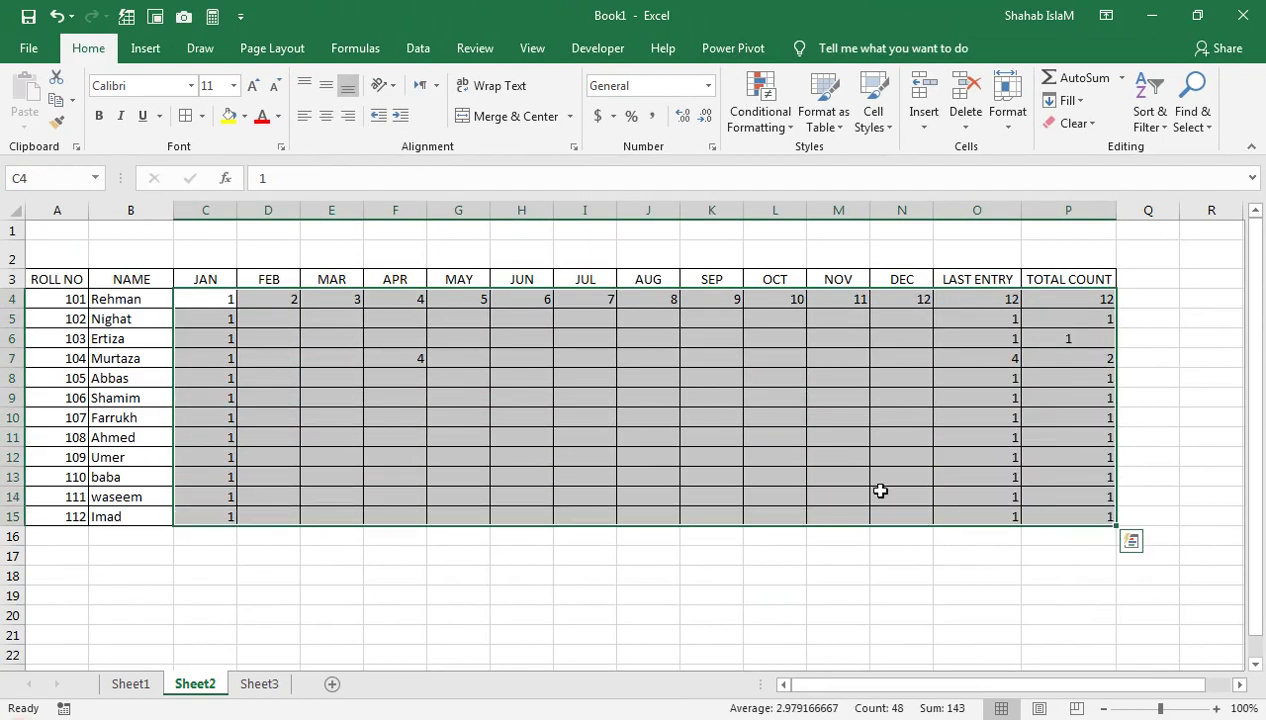
Centre Sheet2's values, make header row 3 bold, one size larger and taller, then return to Sheet1
{"action": "left_click", "coordinate": [328, 117]}
{"action": "left_click", "coordinate": [388, 301]}
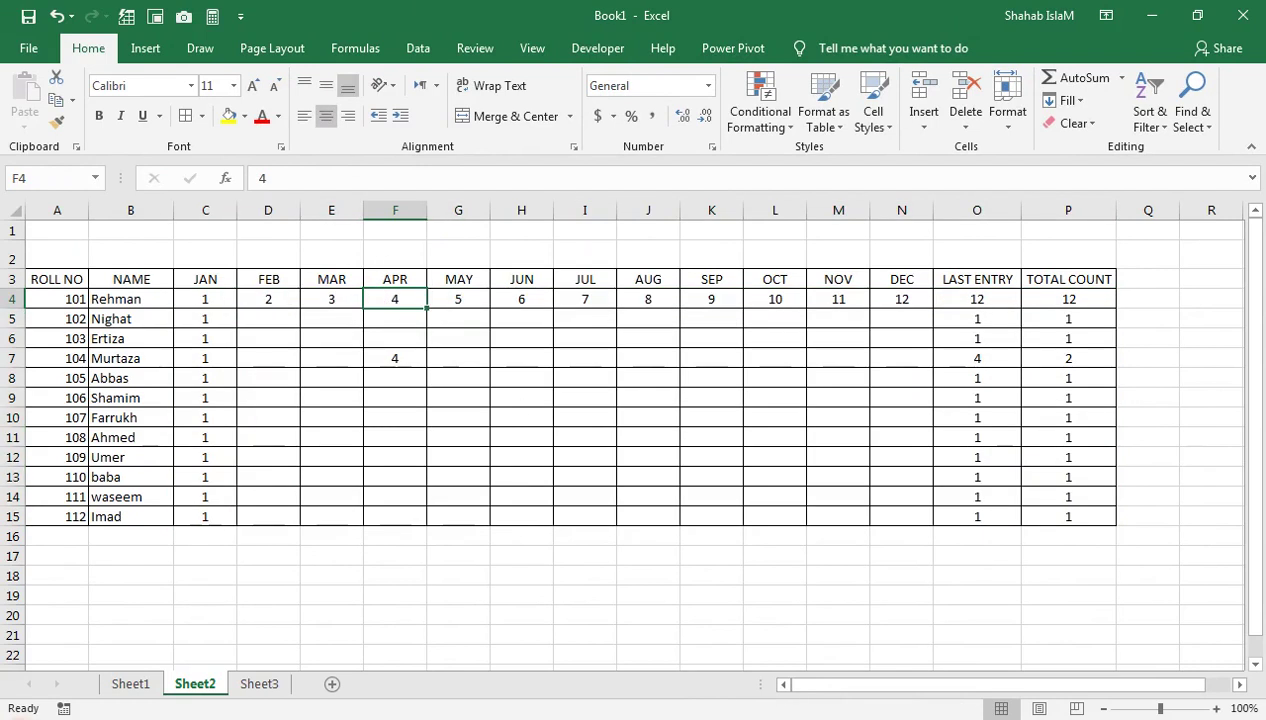
{"action": "left_click", "coordinate": [16, 280]}
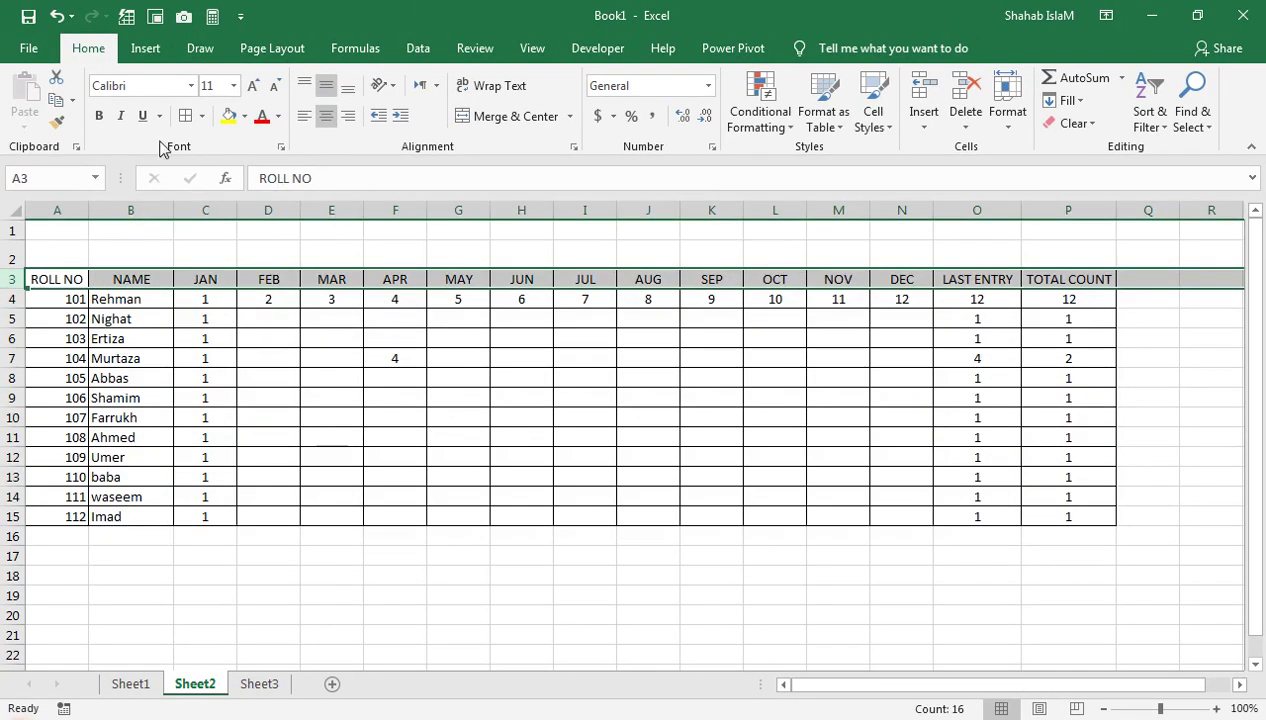
{"action": "left_click", "coordinate": [99, 116]}
{"action": "left_click", "coordinate": [251, 88]}
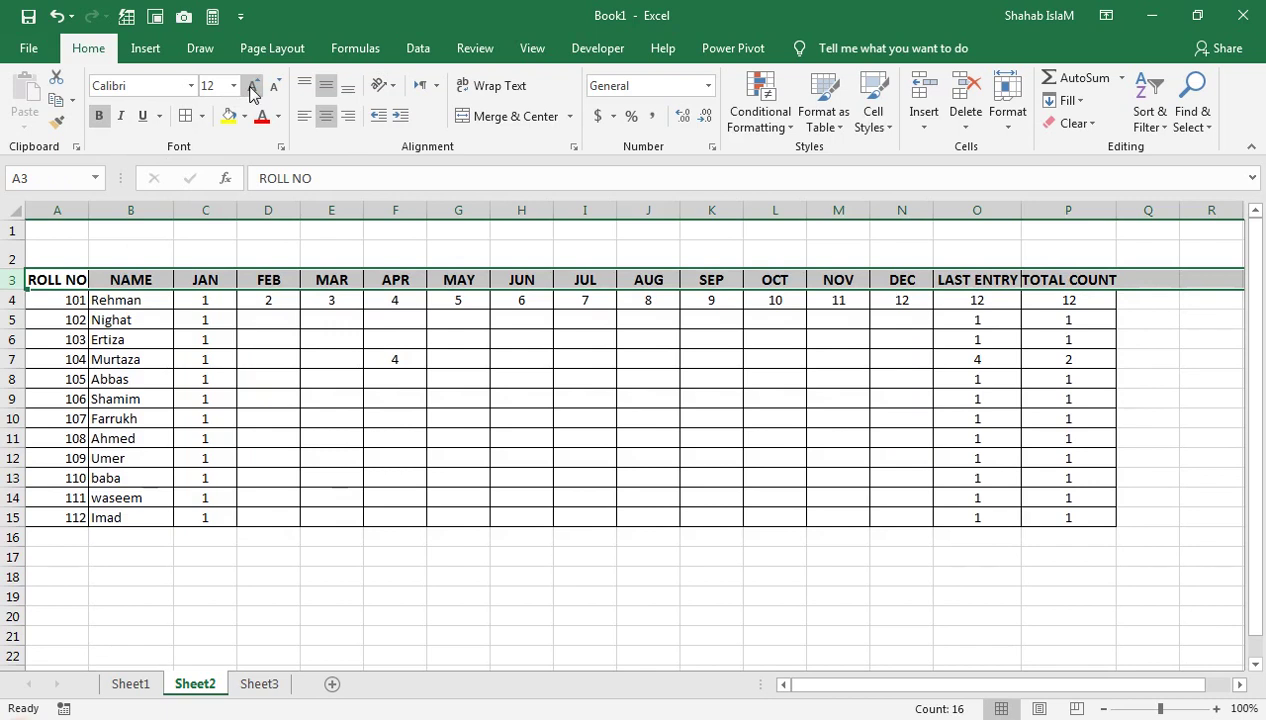
{"action": "left_click_drag", "start_coordinate": [24, 288], "coordinate": [24, 302]}
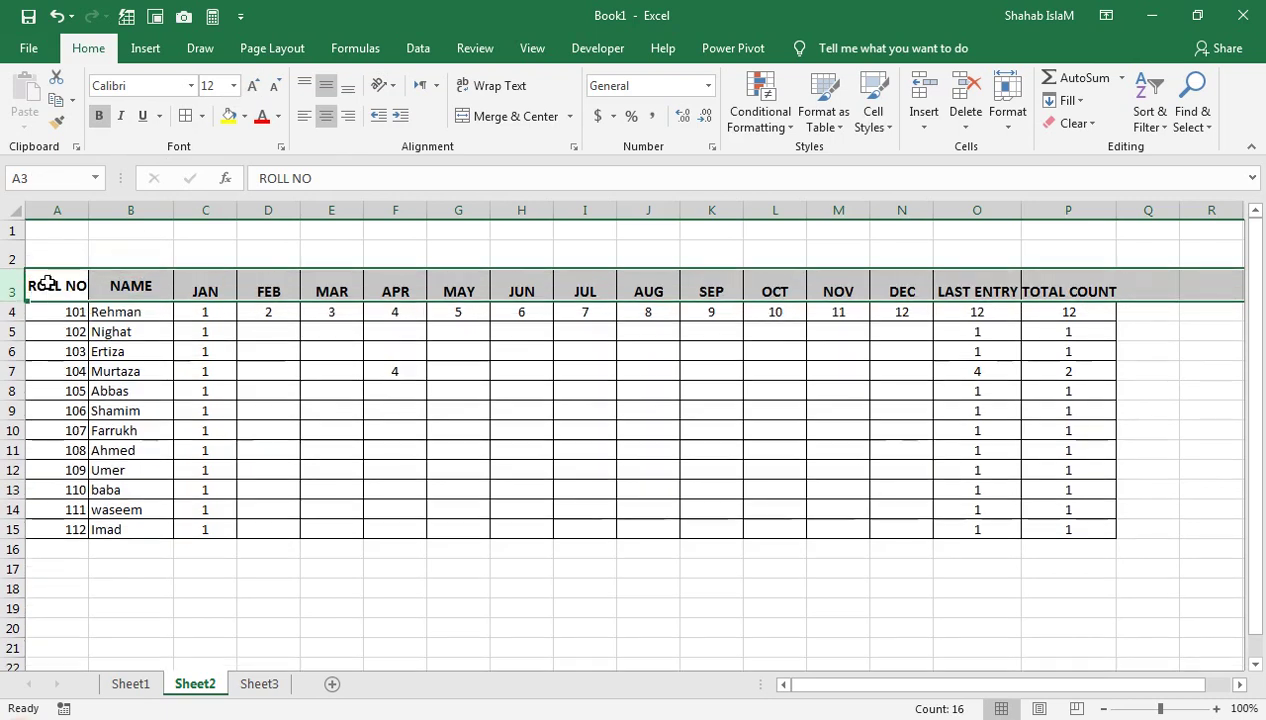
{"action": "left_click", "coordinate": [45, 285]}
{"action": "left_click", "coordinate": [130, 684]}
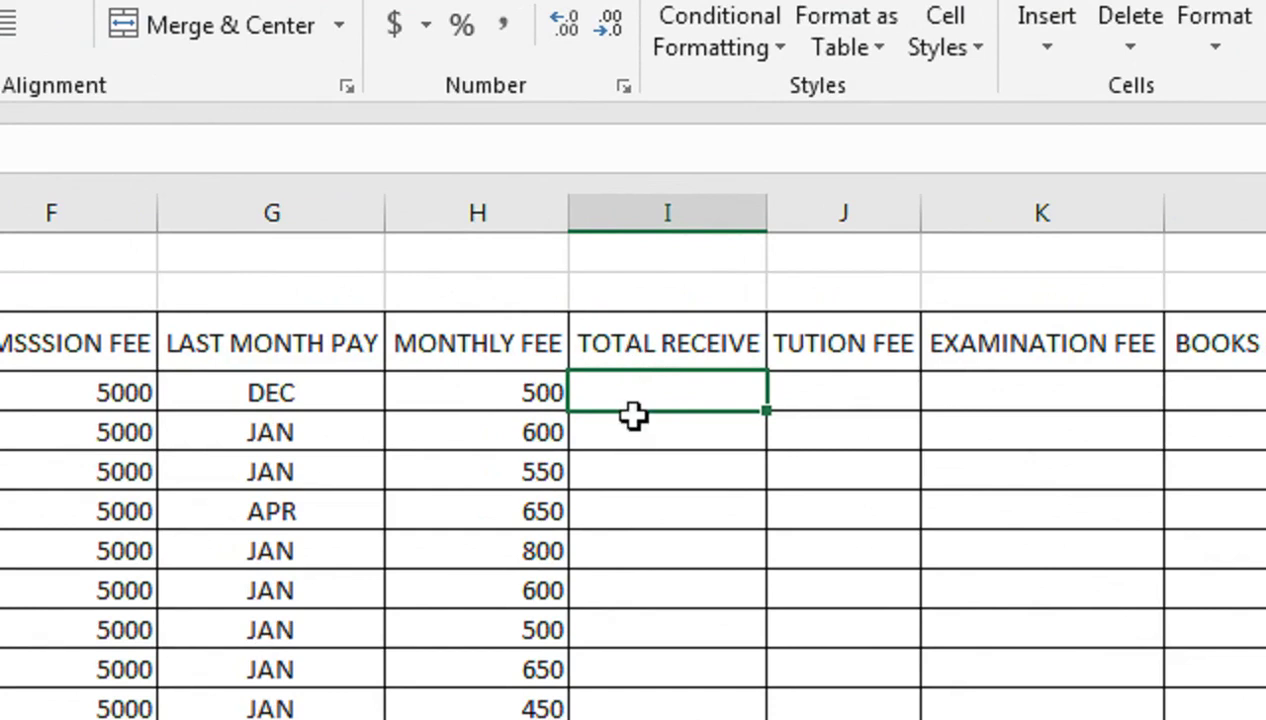
Enter =H4*Sheet2!P4 in I4 and fill it down to I15
{"action": "type", "text": "="}
{"action": "key", "text": "Left"}
{"action": "type", "text": "*"}
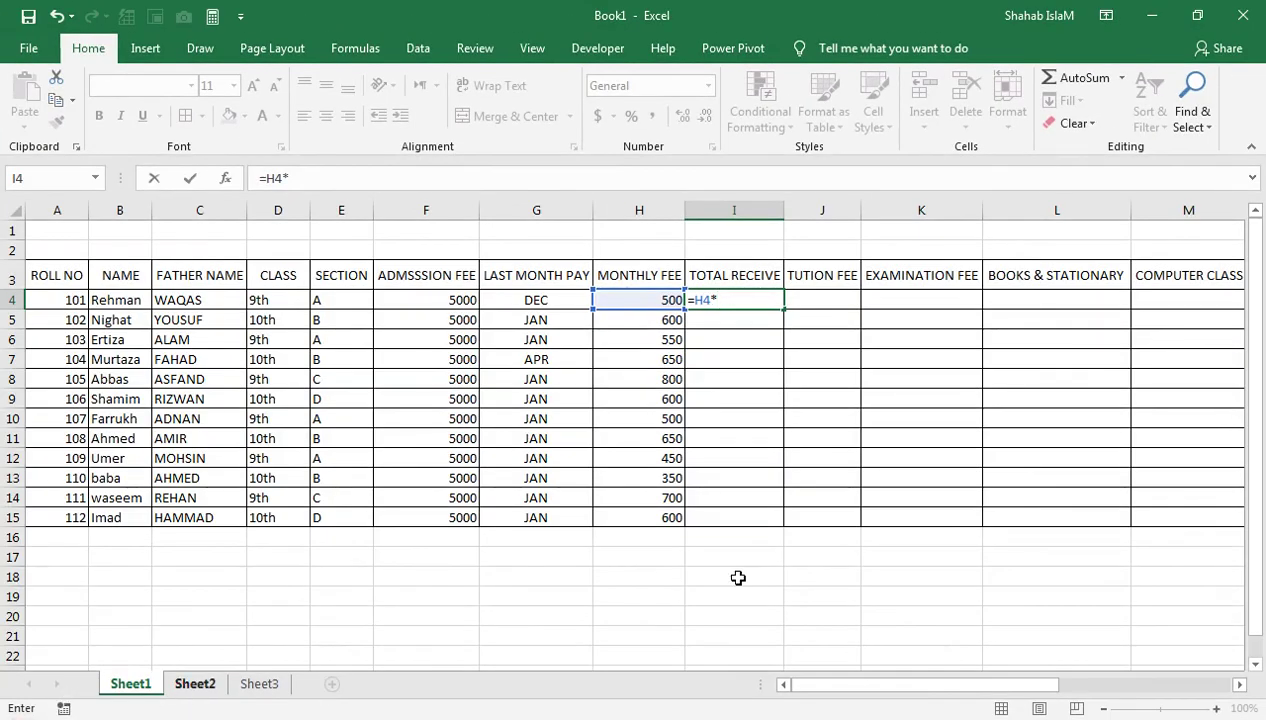
{"action": "key", "text": "ctrl+Page_Down"}
{"action": "left_click", "coordinate": [1064, 310]}
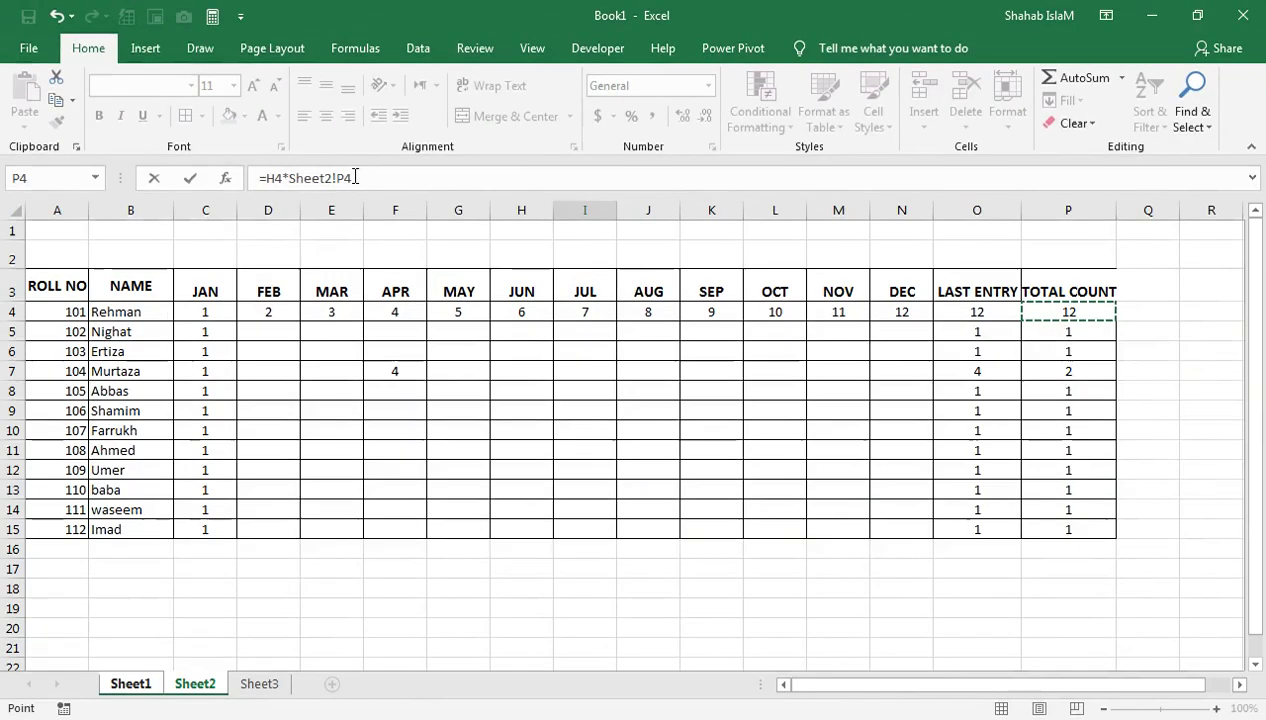
{"action": "key", "text": "Return"}
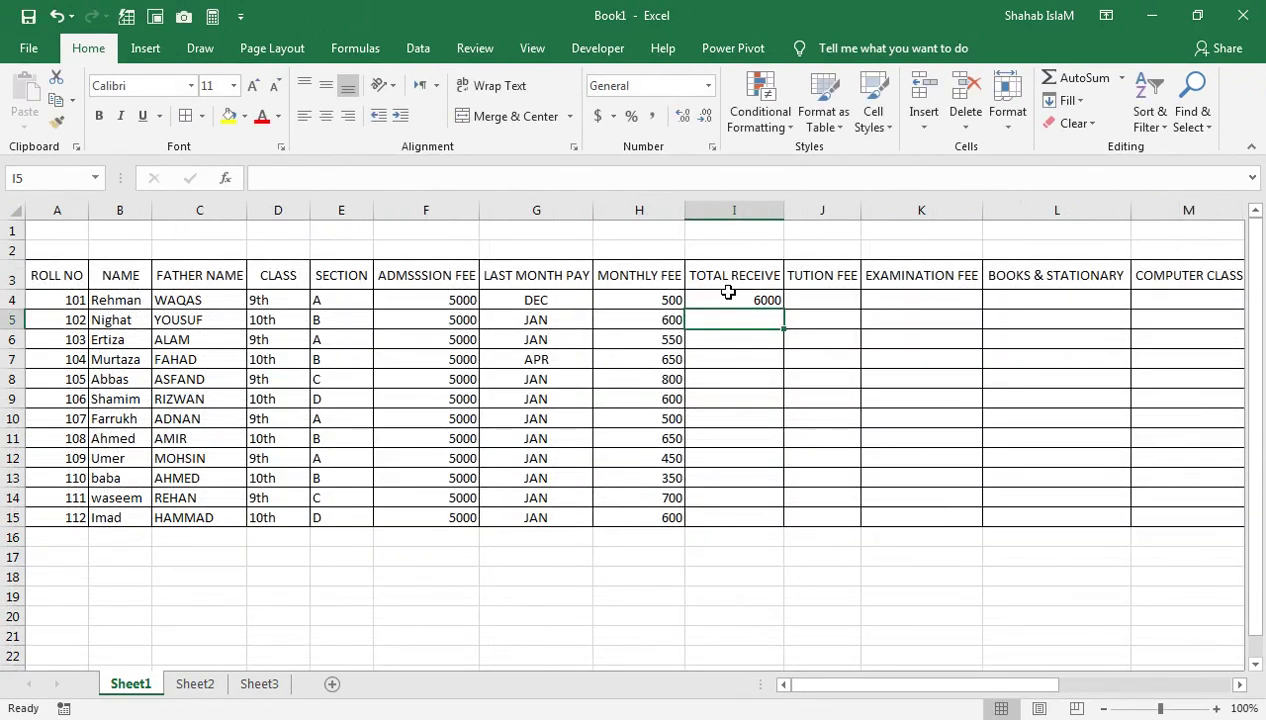
{"action": "left_click", "coordinate": [728, 294]}
{"action": "left_click_drag", "start_coordinate": [782, 309], "coordinate": [780, 520]}
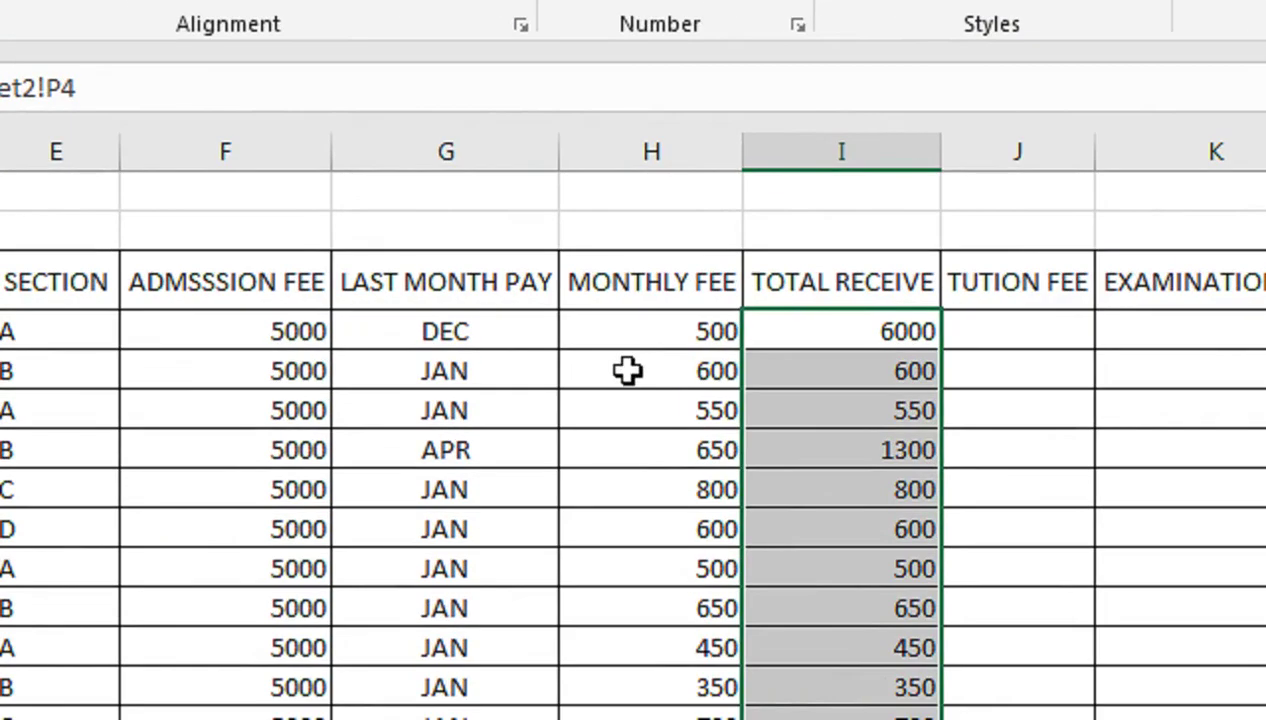
{"action": "left_click", "coordinate": [828, 372]}
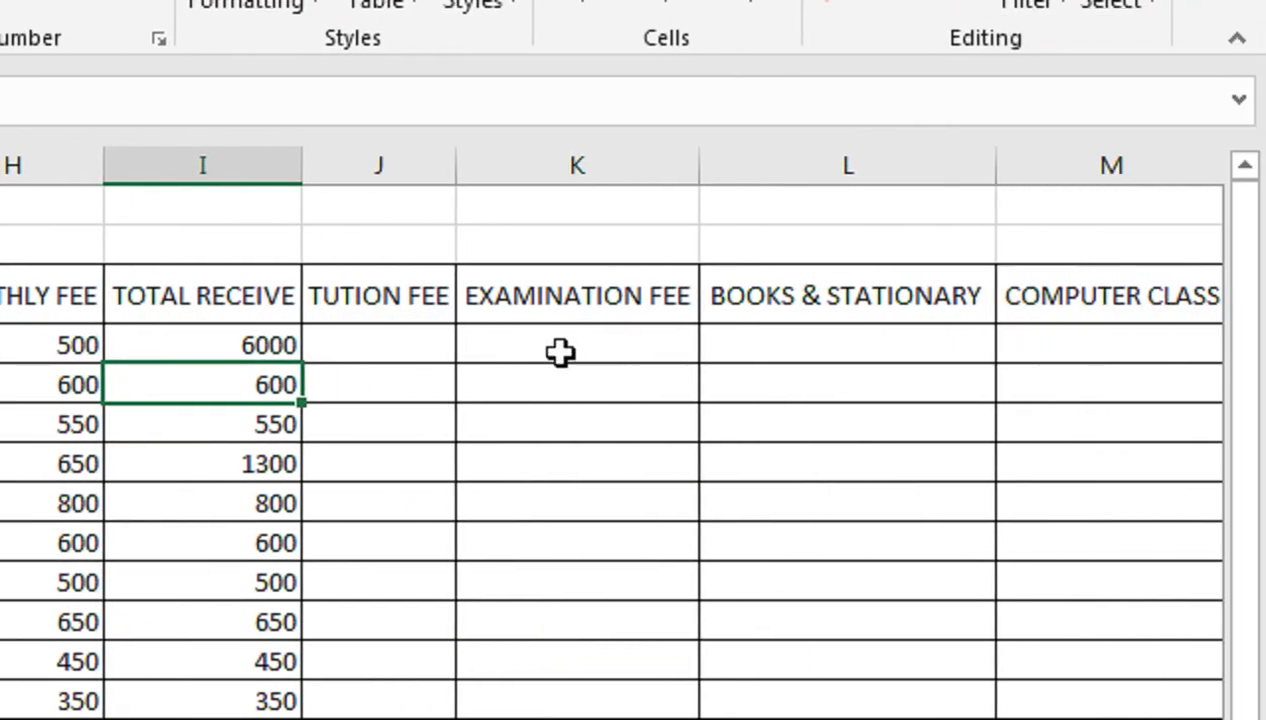
Fill a tuition fee of 300 down the TUTION FEE column to row 15
{"action": "left_click", "coordinate": [435, 351]}
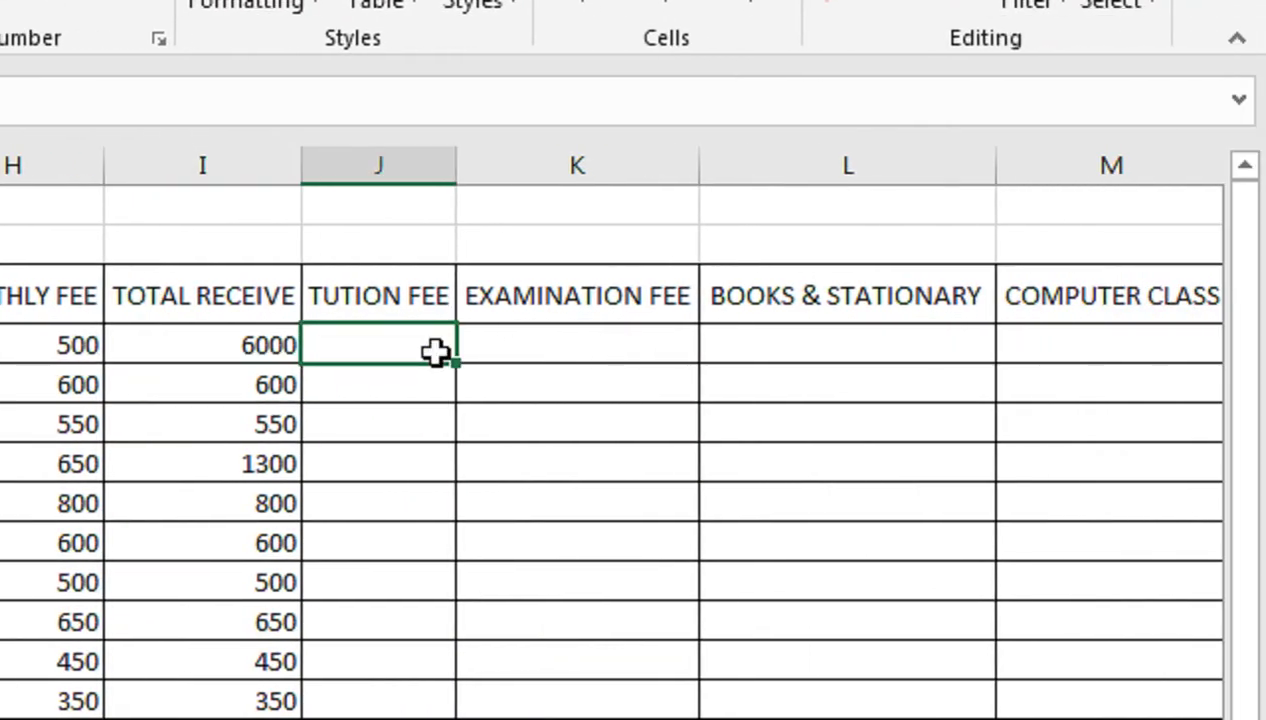
{"action": "type", "text": "120"}
{"action": "key", "text": "Return"}
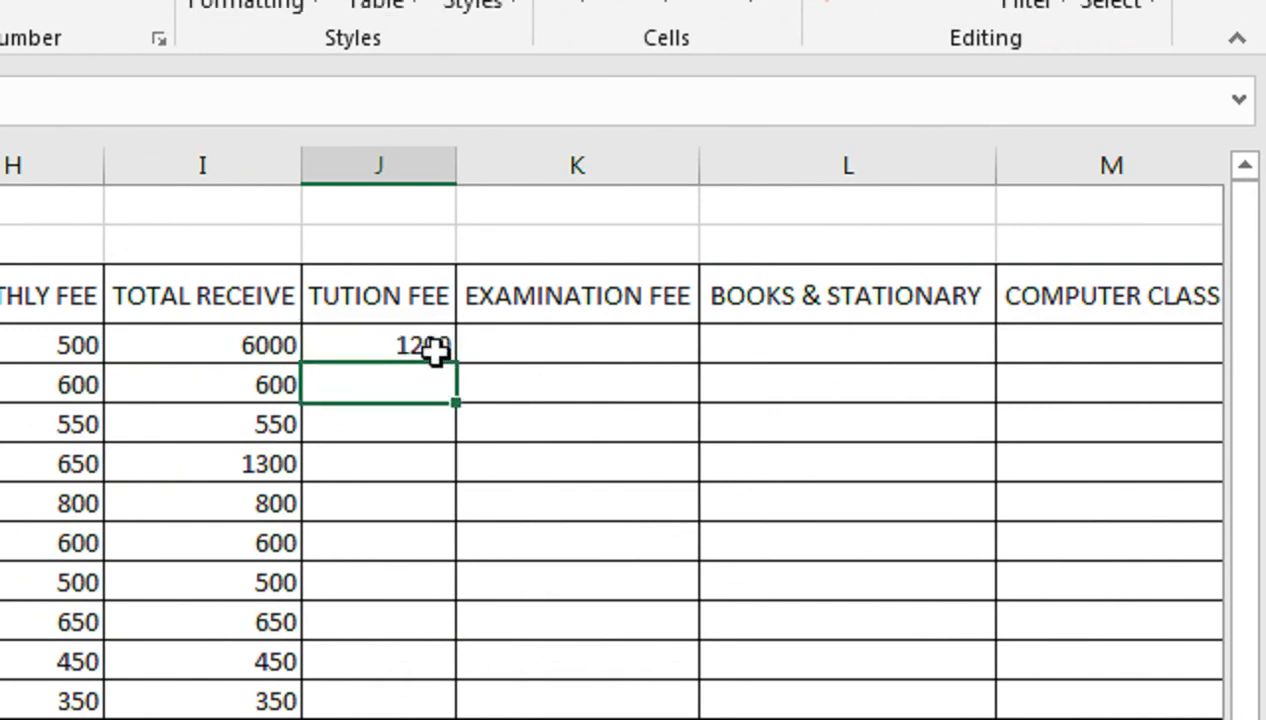
{"action": "key", "text": "Up"}
{"action": "key", "text": "Left"}
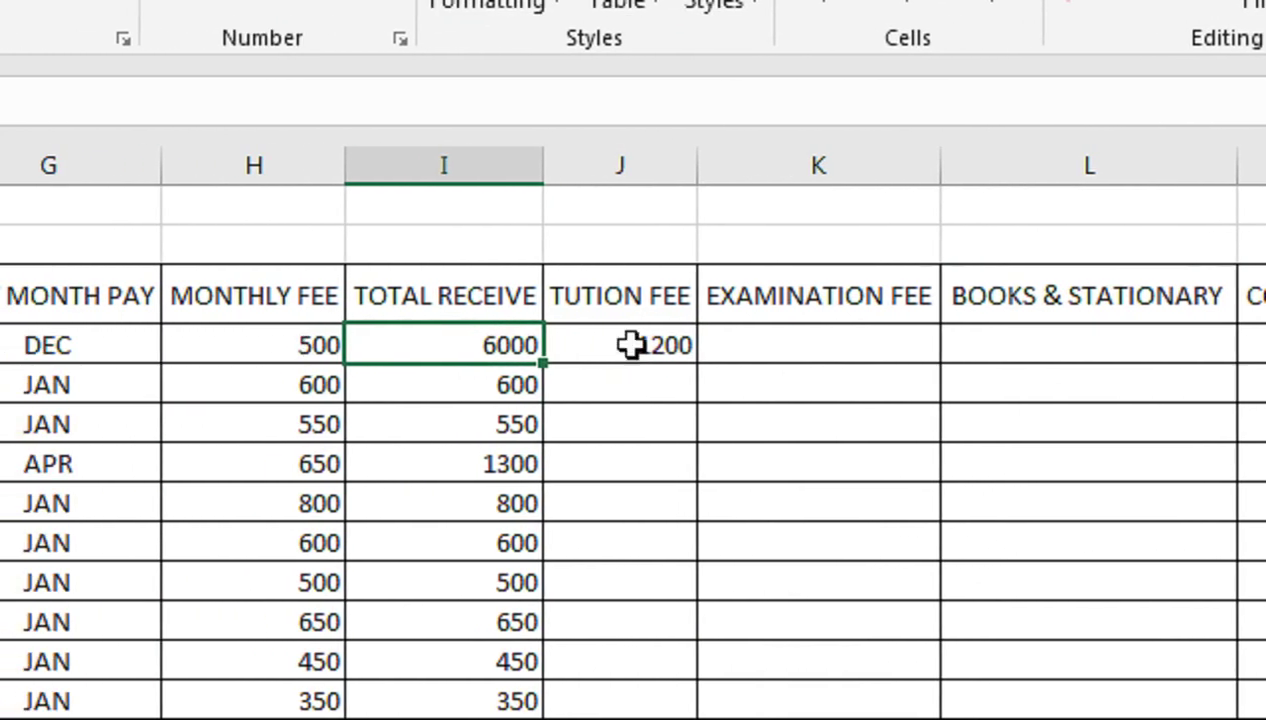
{"action": "left_click", "coordinate": [114, 350]}
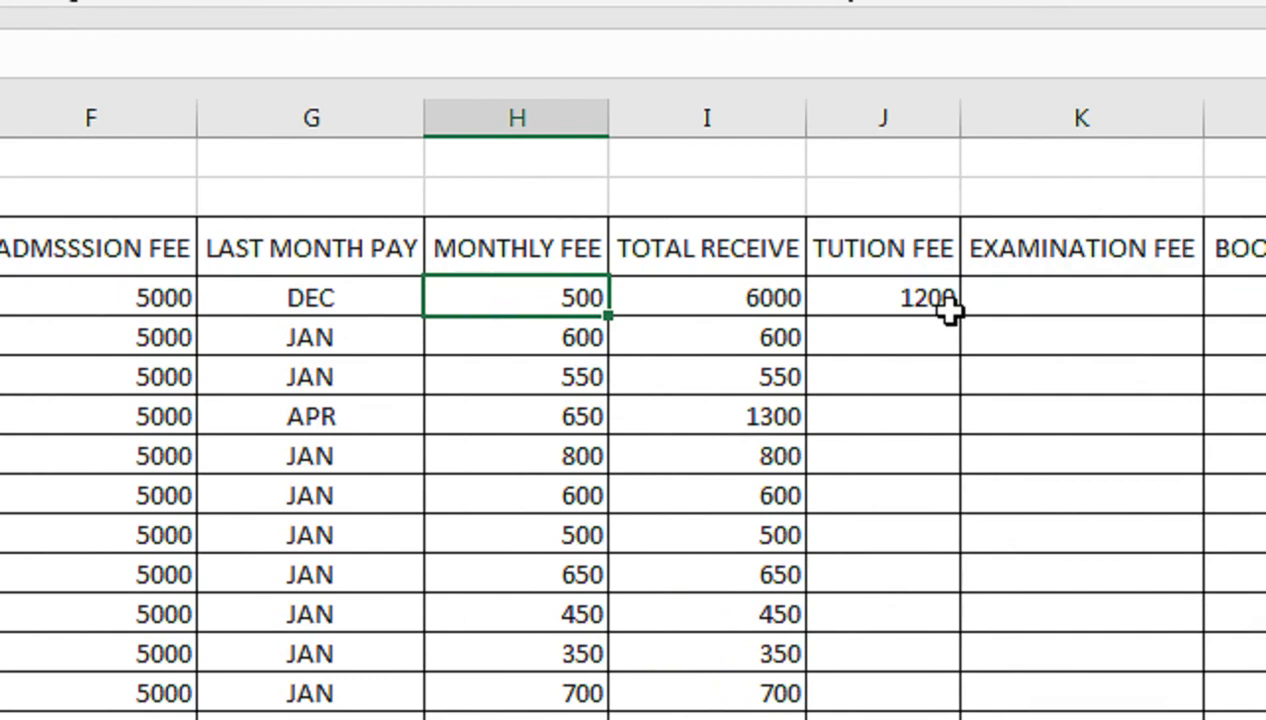
{"action": "left_click", "coordinate": [893, 293]}
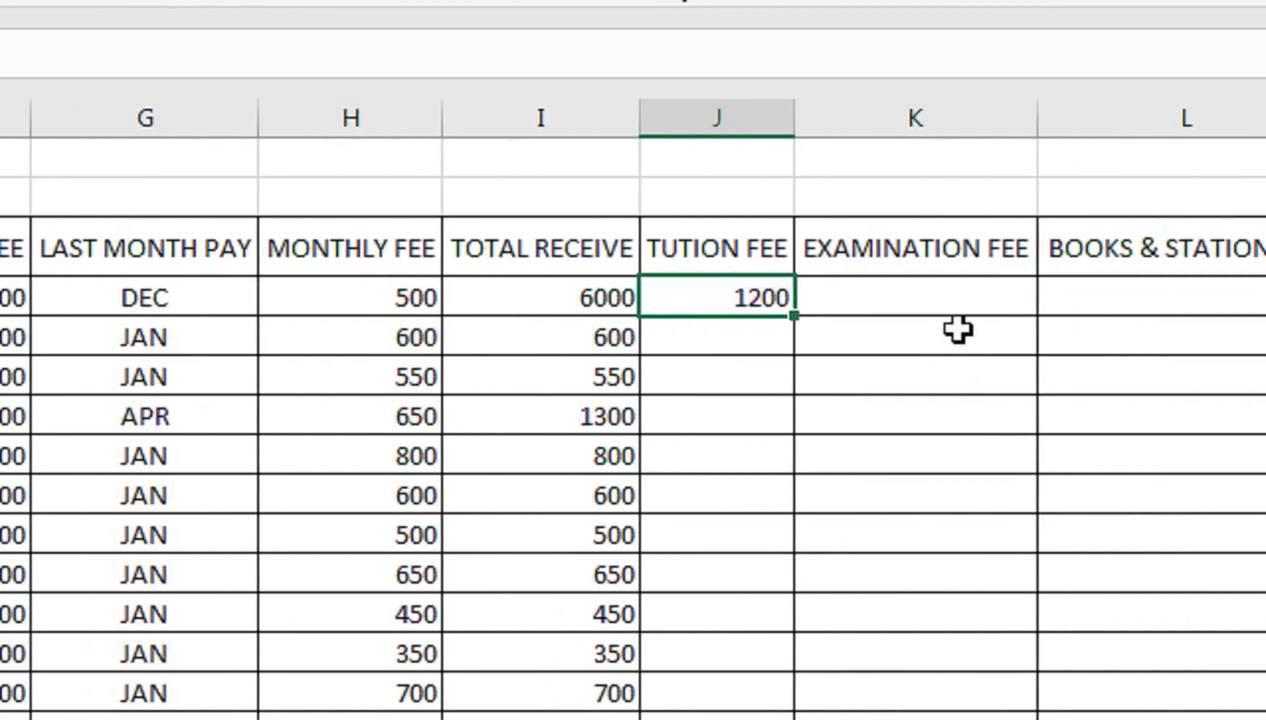
{"action": "key", "text": "Return"}
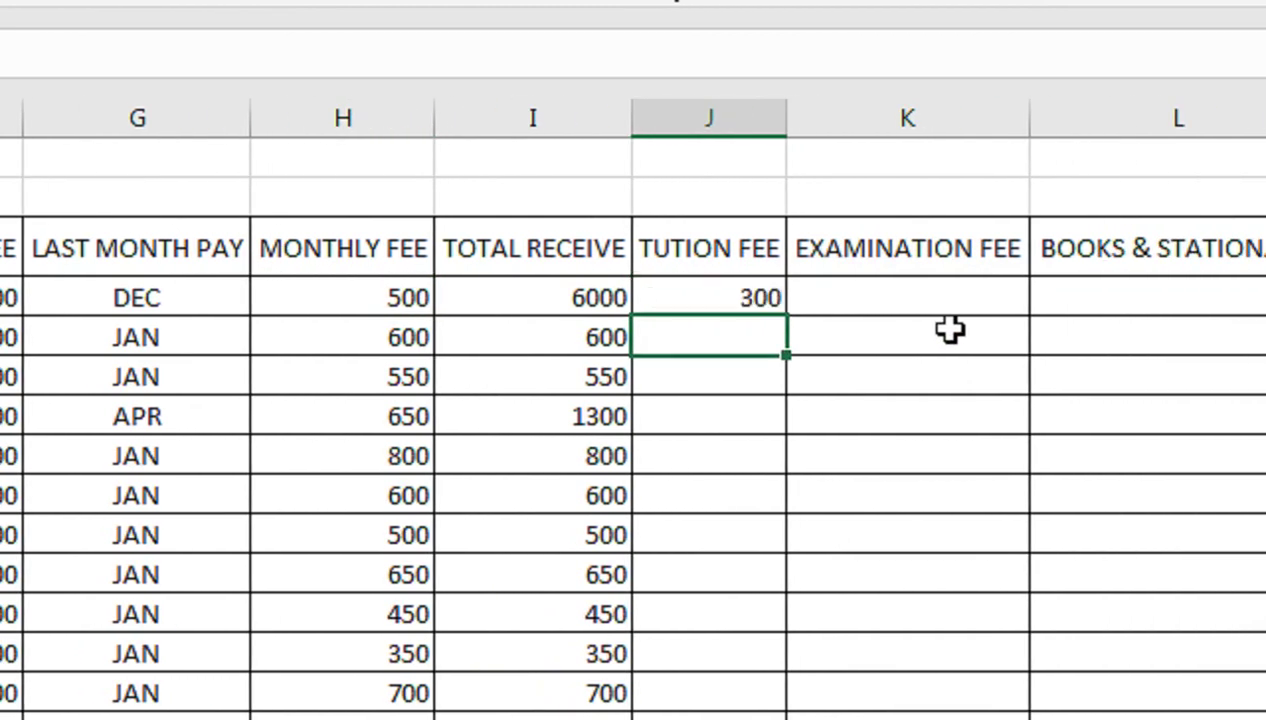
{"action": "left_click_drag", "start_coordinate": [718, 309], "coordinate": [712, 543]}
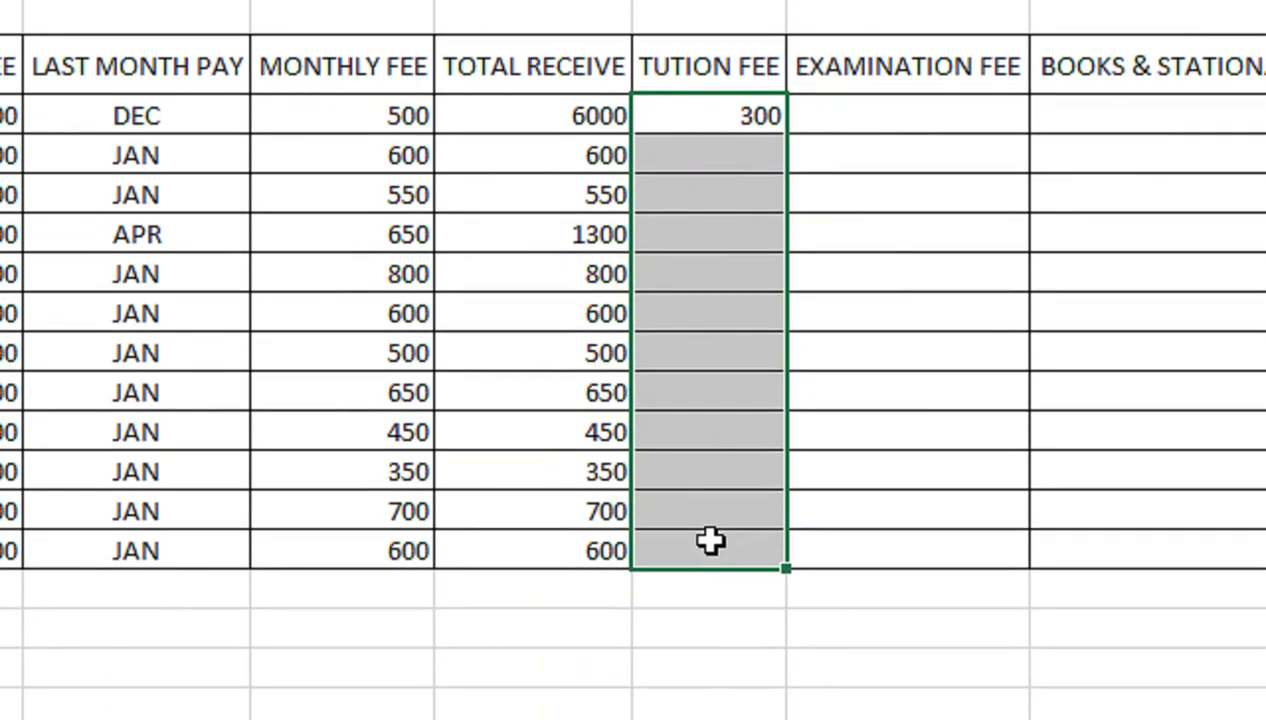
{"action": "key", "text": "ctrl+d"}
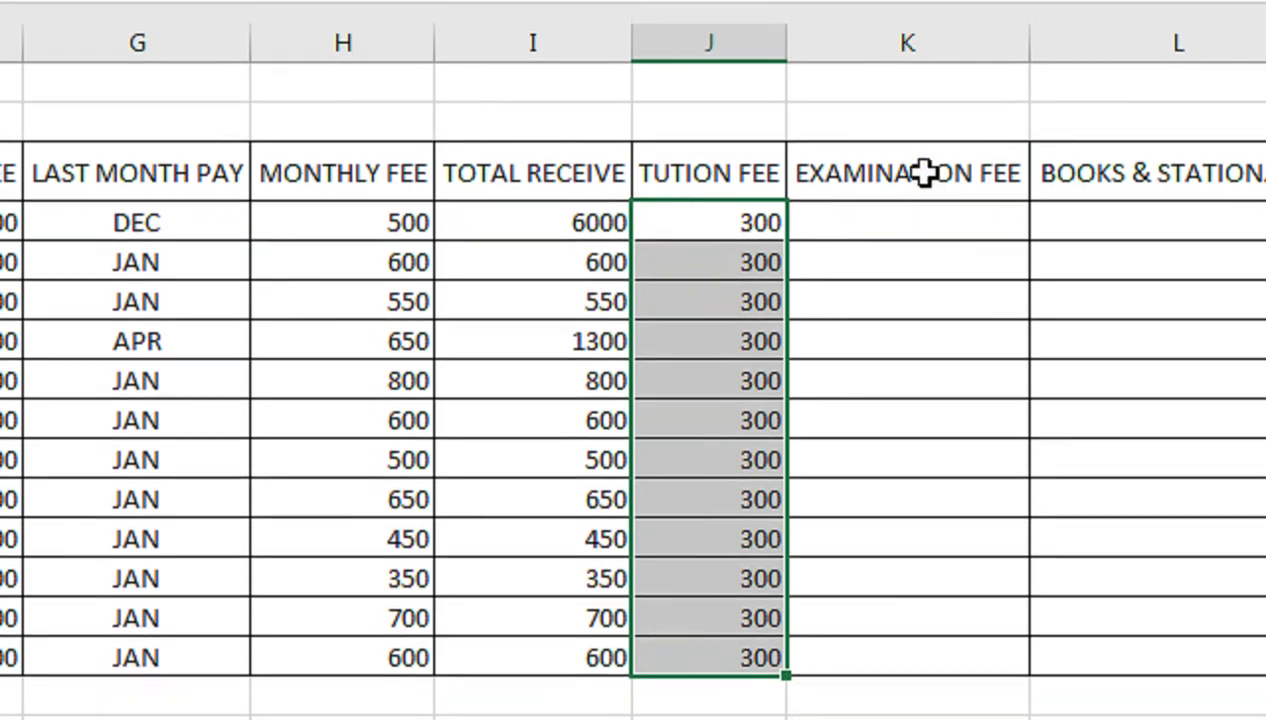
Fill 500 down the EXAMINATION FEE column
{"action": "left_click", "coordinate": [921, 208]}
{"action": "type", "text": "500"}
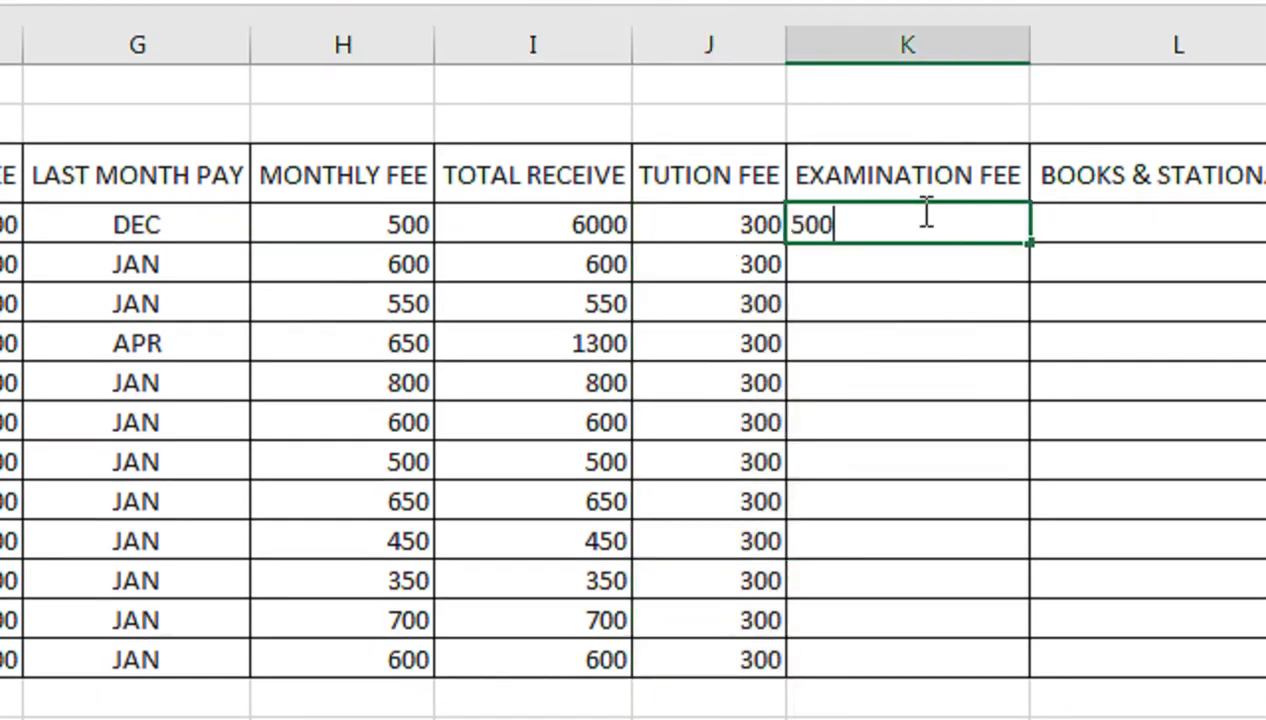
{"action": "key", "text": "ctrl+Return"}
{"action": "key", "text": "shift+Down"}
{"action": "key", "text": "shift+Down"}
{"action": "key", "text": "shift+Down"}
{"action": "key", "text": "shift+Down"}
{"action": "key", "text": "shift+Down"}
{"action": "key", "text": "shift+Down"}
{"action": "key", "text": "shift+Down"}
{"action": "key", "text": "shift+Down"}
{"action": "key", "text": "shift+Down"}
{"action": "key", "text": "shift+Down"}
{"action": "key", "text": "shift+Down"}
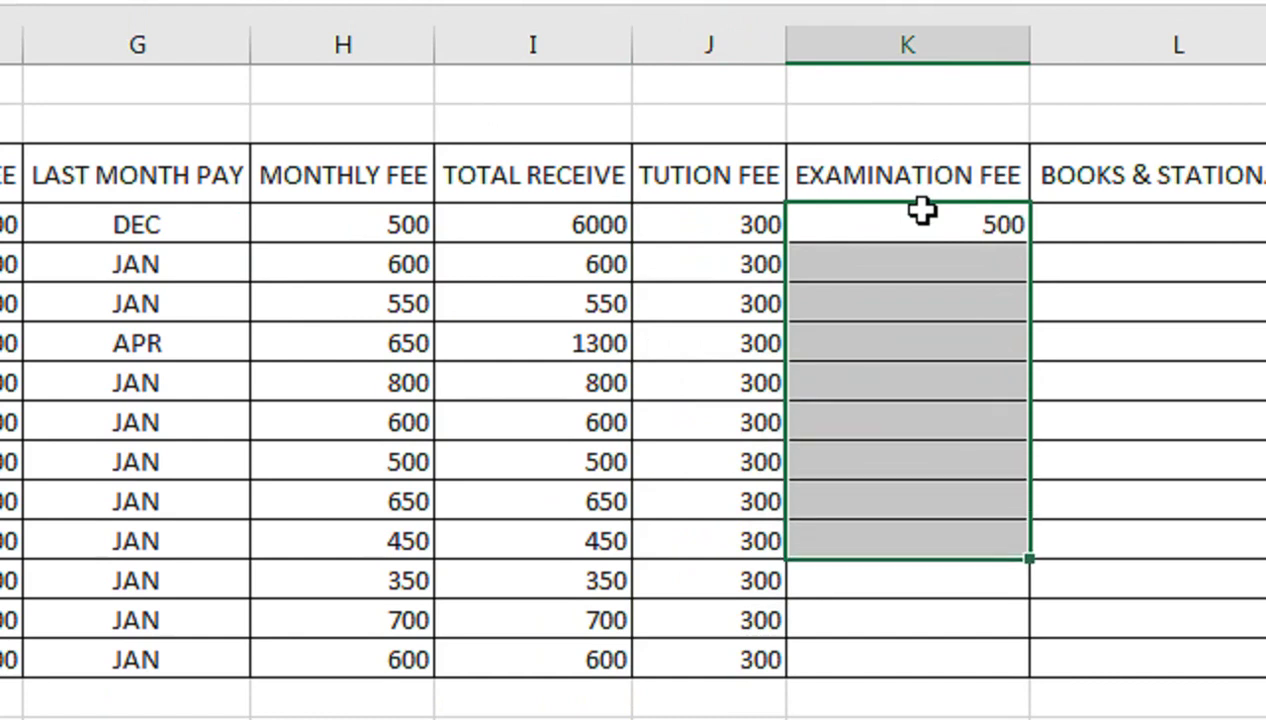
{"action": "key", "text": "ctrl+d"}
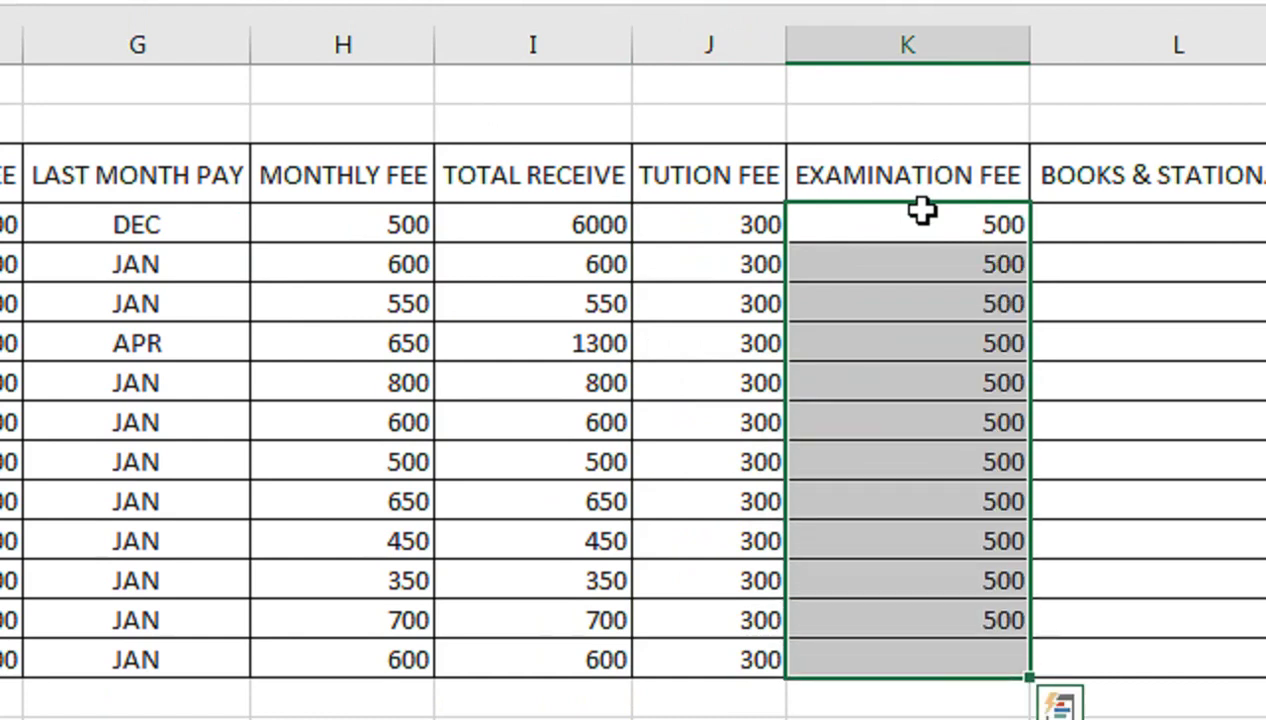
Fill 400 down the BOOKS & STATIONARY column
{"action": "left_click", "coordinate": [1157, 226]}
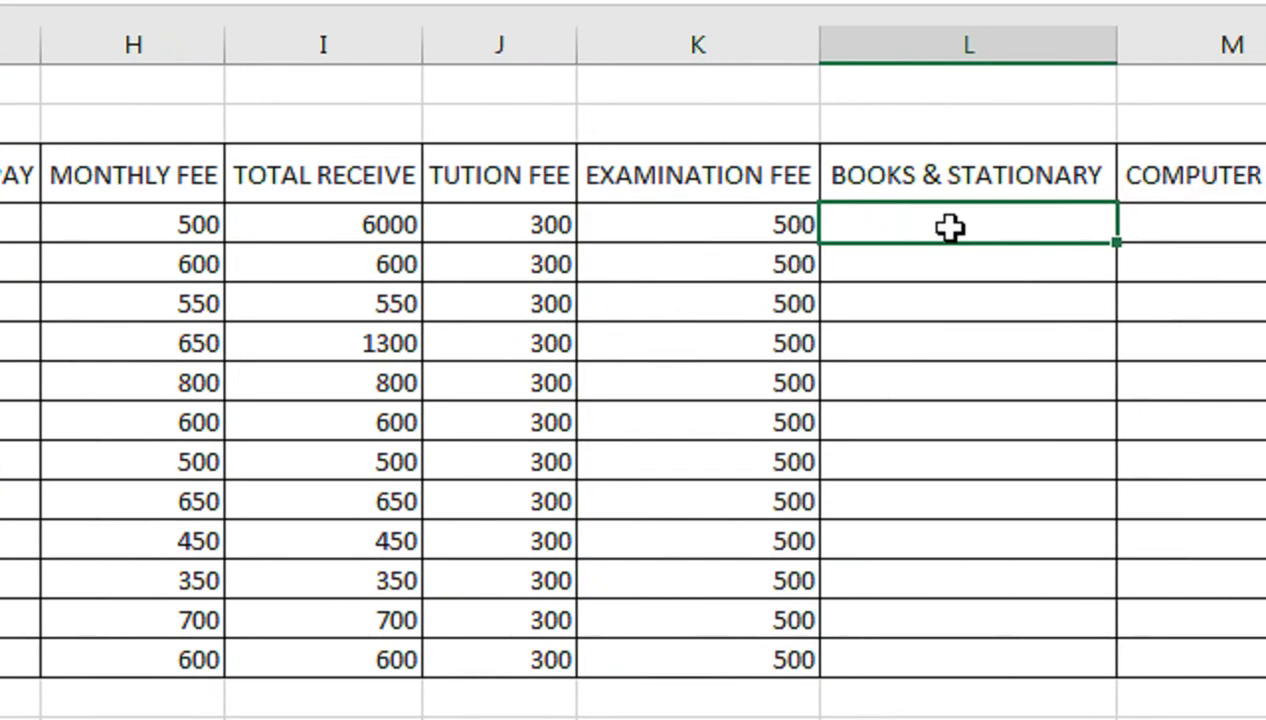
{"action": "type", "text": "4"}
{"action": "key", "text": "Return"}
{"action": "left_click", "coordinate": [952, 226]}
{"action": "key", "text": "shift+Down"}
{"action": "key", "text": "shift+Down"}
{"action": "key", "text": "shift+Down"}
{"action": "key", "text": "shift+Down"}
{"action": "key", "text": "shift+Down"}
{"action": "key", "text": "shift+Down"}
{"action": "key", "text": "shift+Down"}
{"action": "key", "text": "shift+Down"}
{"action": "key", "text": "shift+Down"}
{"action": "key", "text": "shift+Down"}
{"action": "key", "text": "shift+Down"}
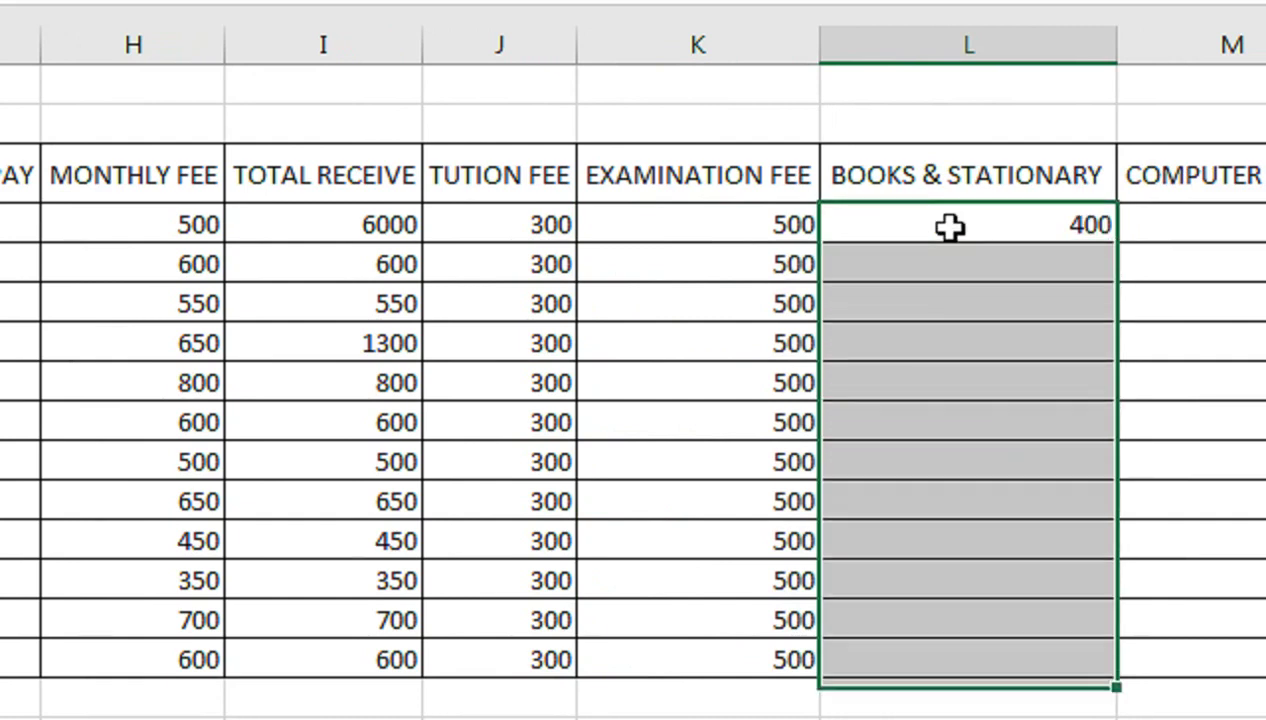
{"action": "key", "text": "ctrl+v"}
Fill 600 down the COMPUTER CLASS column
{"action": "key", "text": "Right"}
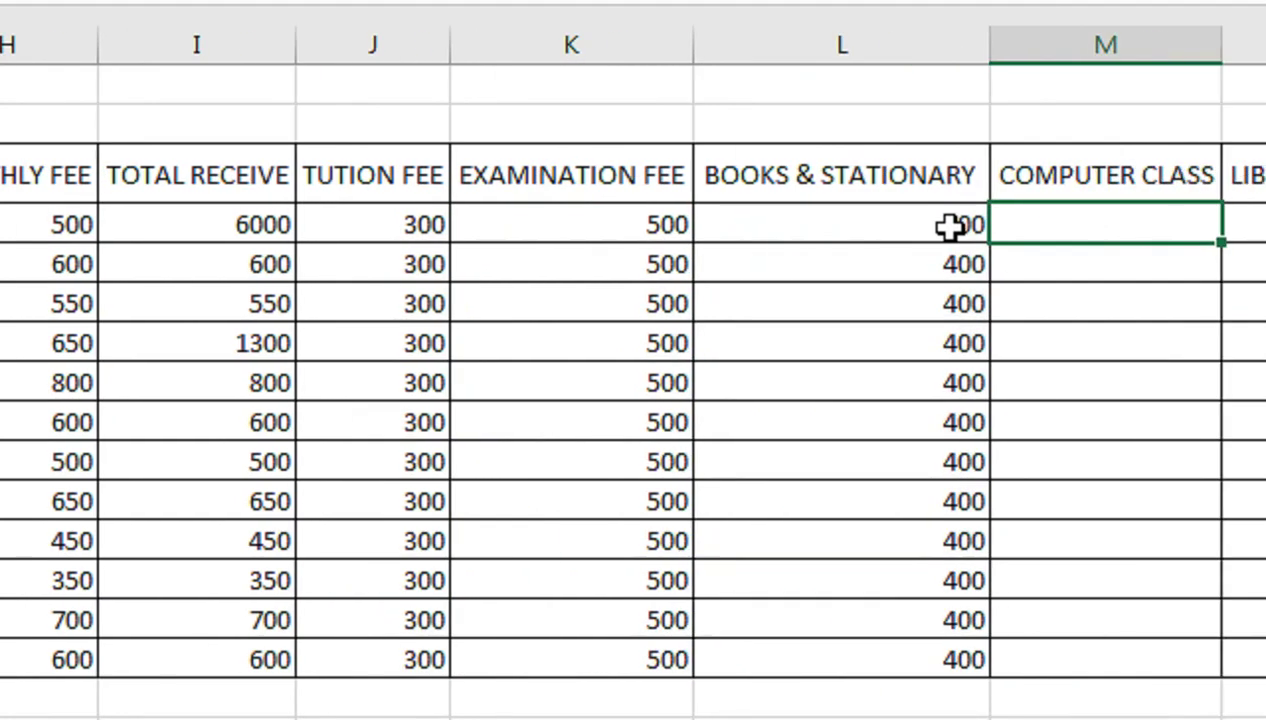
{"action": "key", "text": "Right"}
{"action": "key", "text": "Left"}
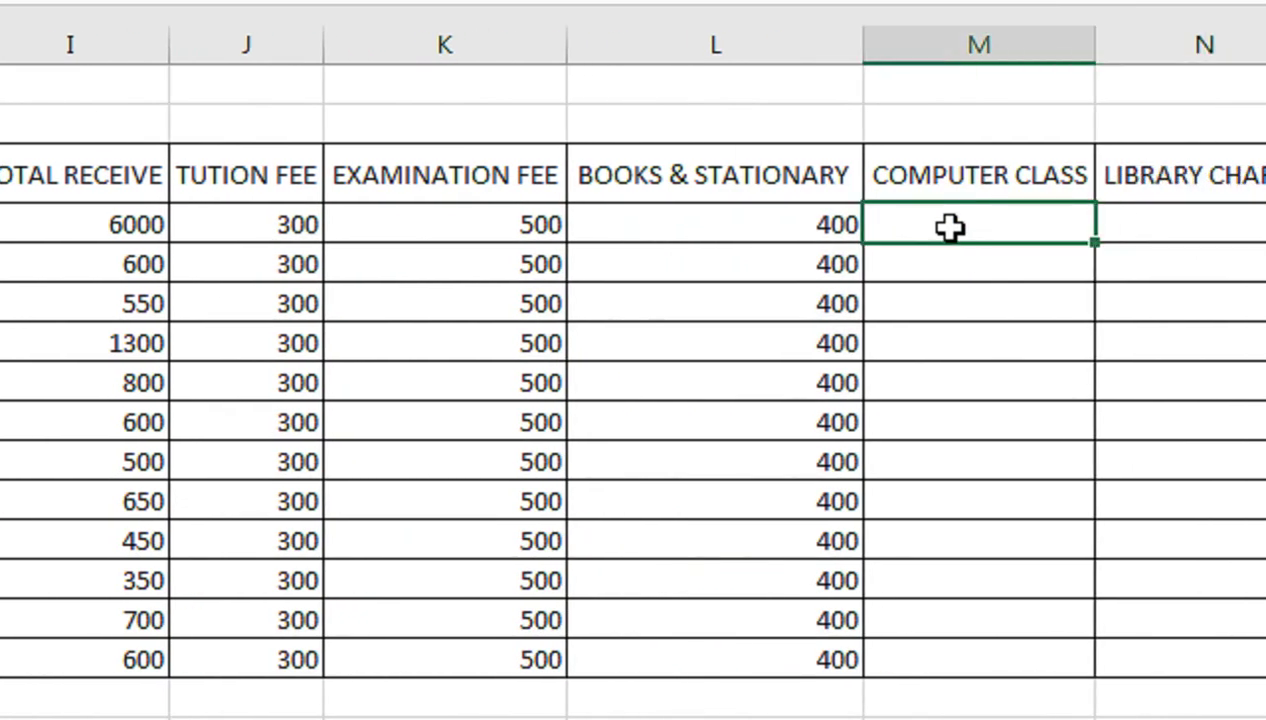
{"action": "type", "text": "600"}
{"action": "key", "text": "Return"}
{"action": "left_click", "coordinate": [950, 228]}
{"action": "key", "text": "shift+Down"}
{"action": "key", "text": "shift+Down"}
{"action": "key", "text": "shift+Down"}
{"action": "key", "text": "shift+Down"}
{"action": "key", "text": "shift+Down"}
{"action": "key", "text": "shift+Down"}
{"action": "key", "text": "shift+Down"}
{"action": "key", "text": "shift+Down"}
{"action": "key", "text": "shift+Down"}
{"action": "key", "text": "shift+Down"}
{"action": "key", "text": "shift+Down"}
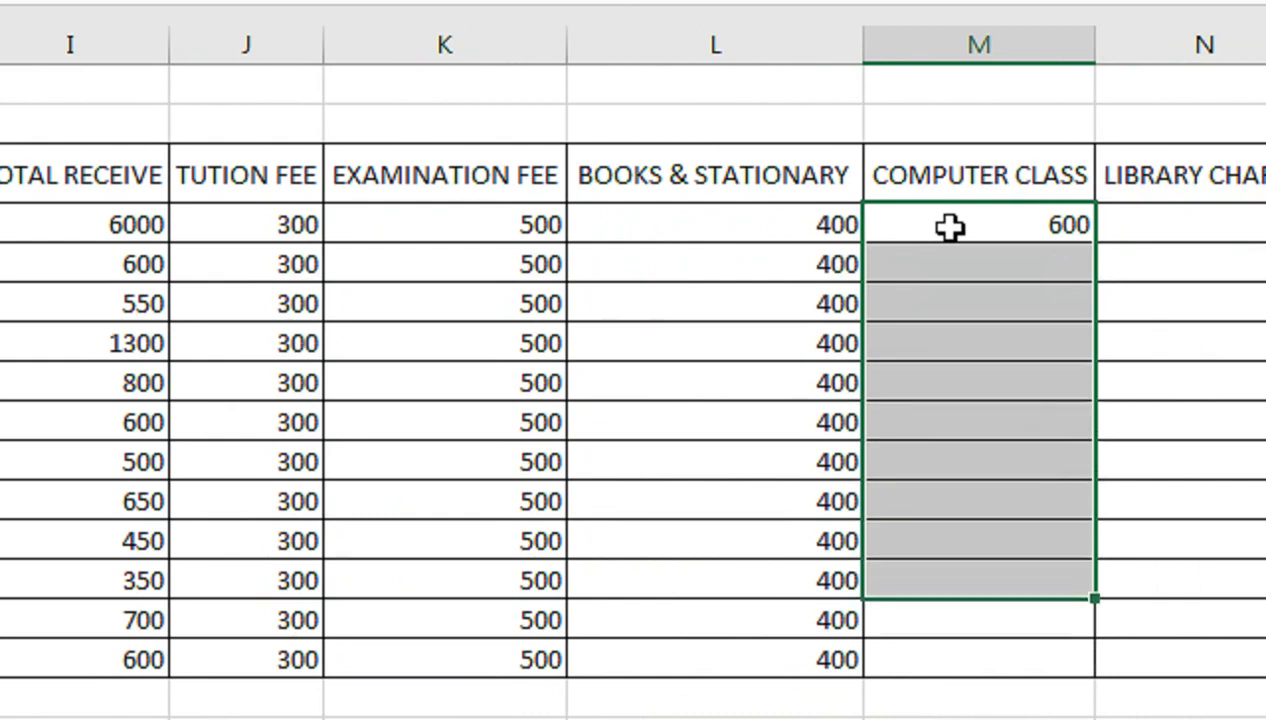
{"action": "key", "text": "ctrl+d"}
{"action": "key", "text": "Right"}
{"action": "key", "text": "Right"}
{"action": "key", "text": "Right"}
{"action": "key", "text": "Left"}
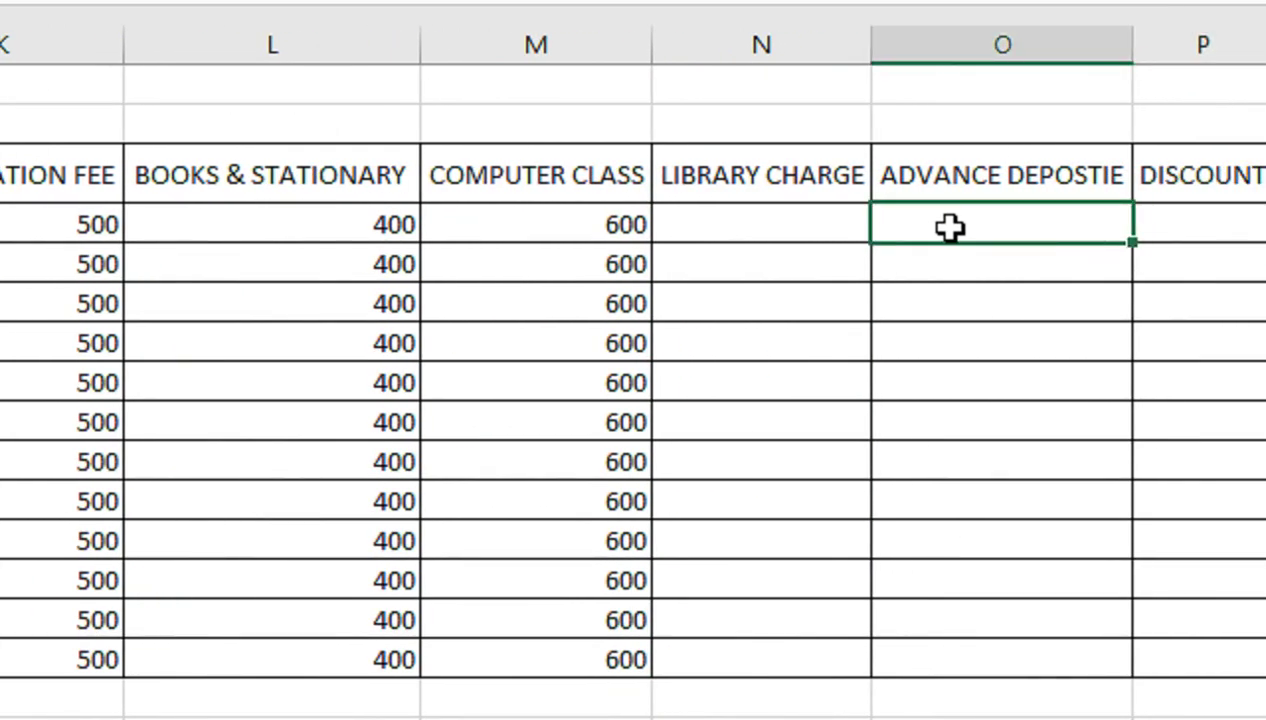
Enter library charges 200, 150, 350, 140, 120, 150 for the first six students
{"action": "key", "text": "Left"}
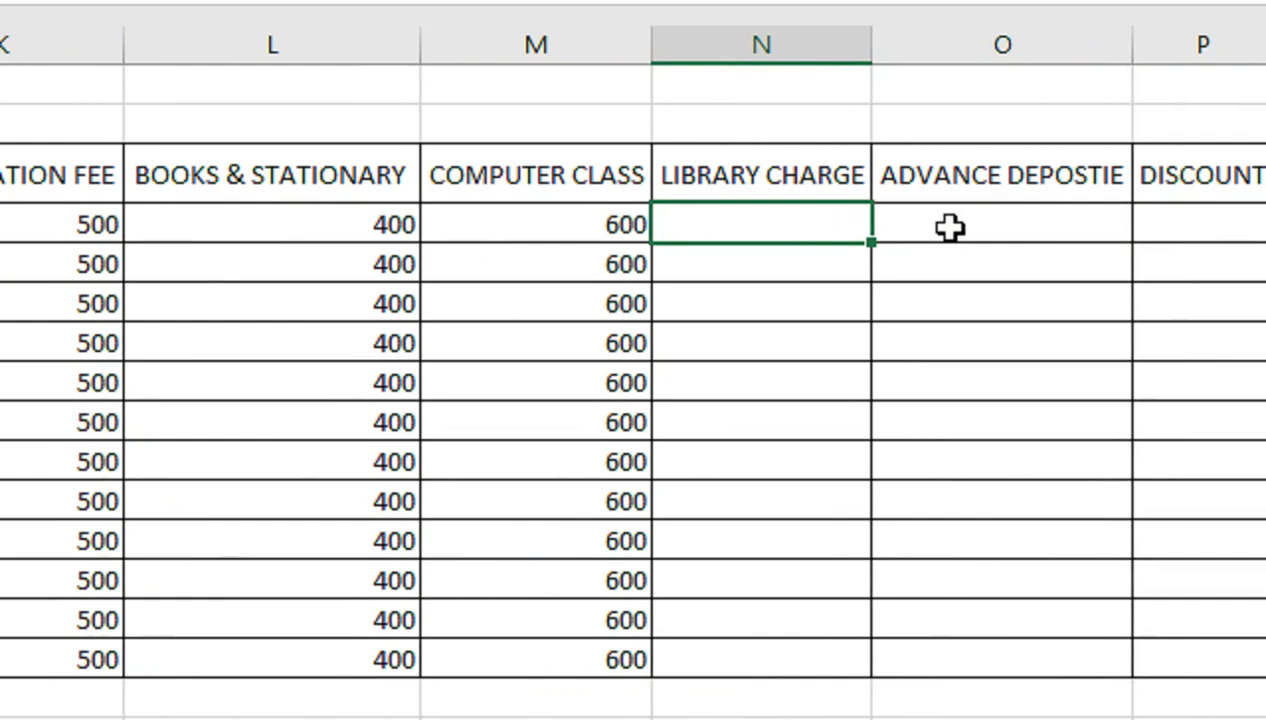
{"action": "type", "text": "200"}
{"action": "key", "text": "Return"}
{"action": "type", "text": "150"}
{"action": "key", "text": "Return"}
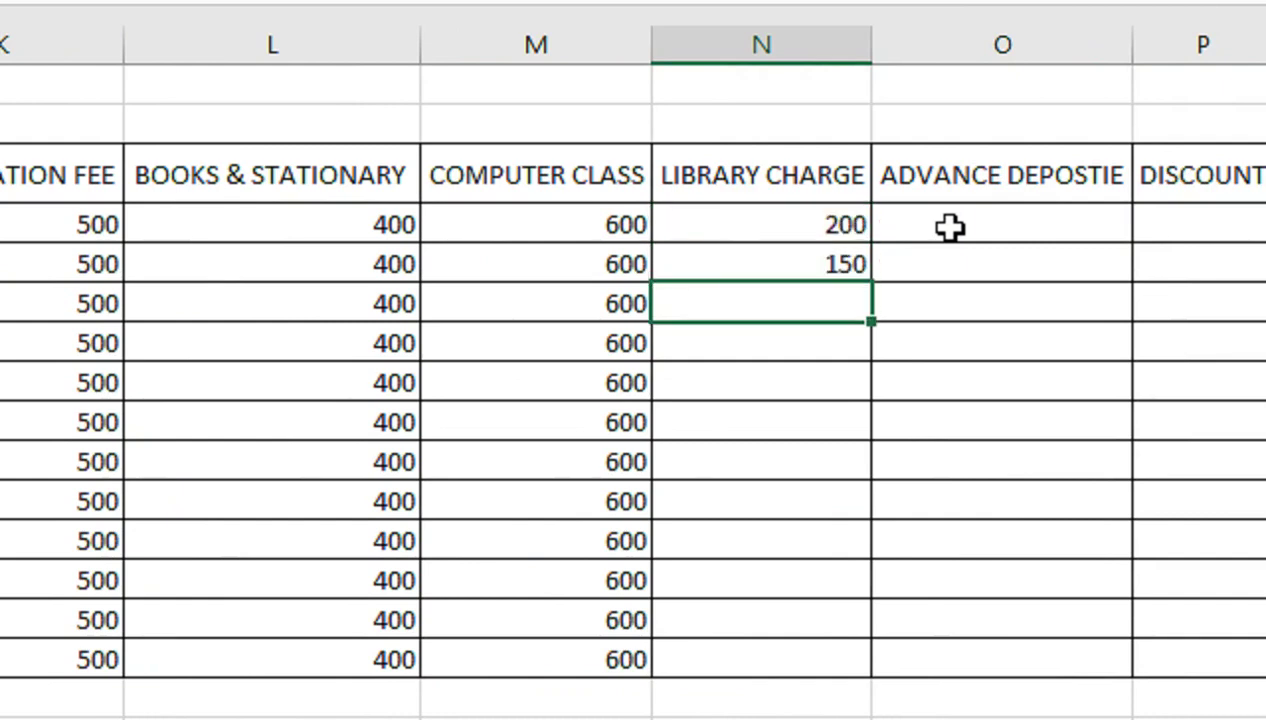
{"action": "type", "text": "350"}
{"action": "key", "text": "Return"}
{"action": "type", "text": "140"}
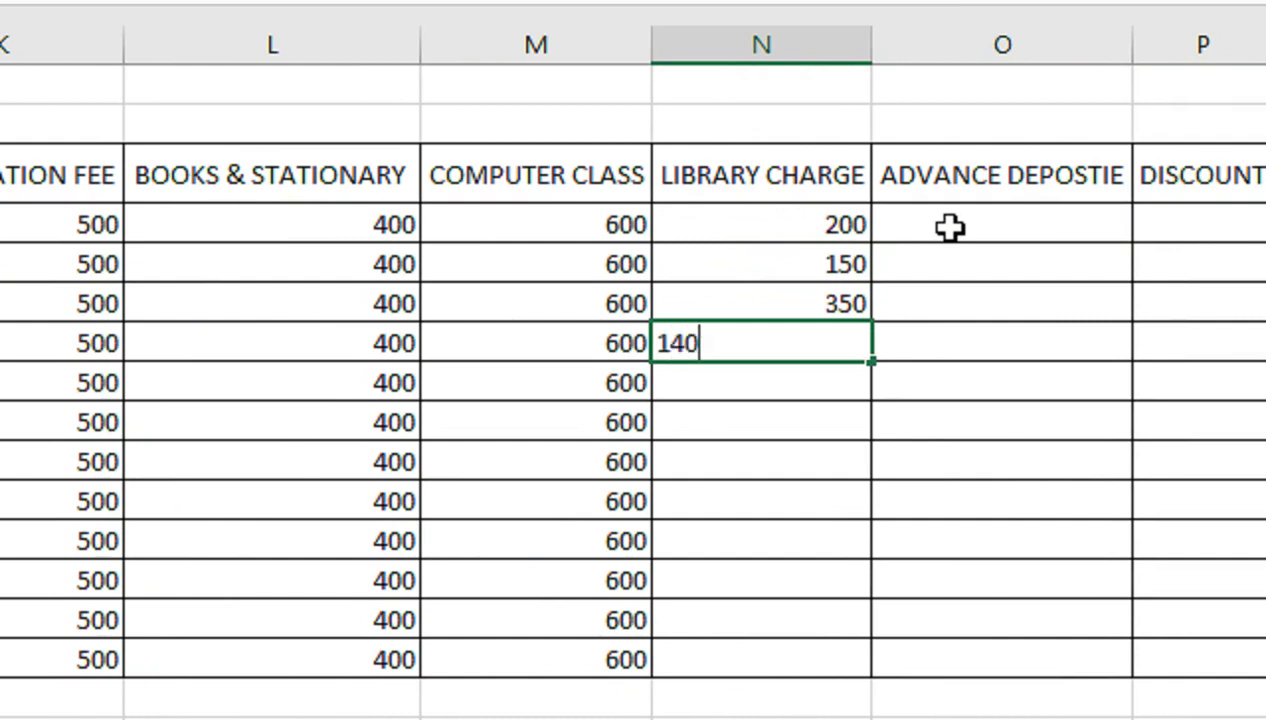
{"action": "key", "text": "Return"}
{"action": "type", "text": "120"}
{"action": "key", "text": "Return"}
{"action": "type", "text": "1"}
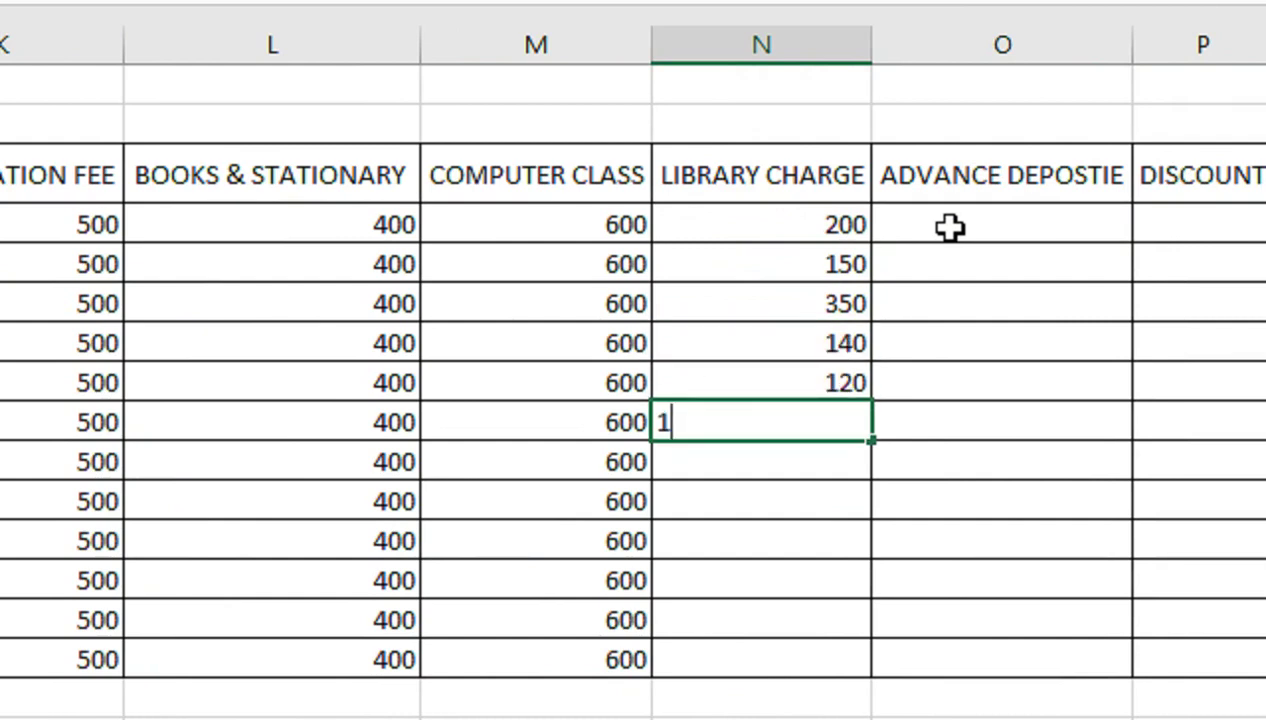
{"action": "type", "text": "50"}
{"action": "key", "text": "Return"}
Enter library charges 200, 350, 450, 120, 320, 120 for the last six students
{"action": "type", "text": "200"}
{"action": "key", "text": "Return"}
{"action": "type", "text": "350"}
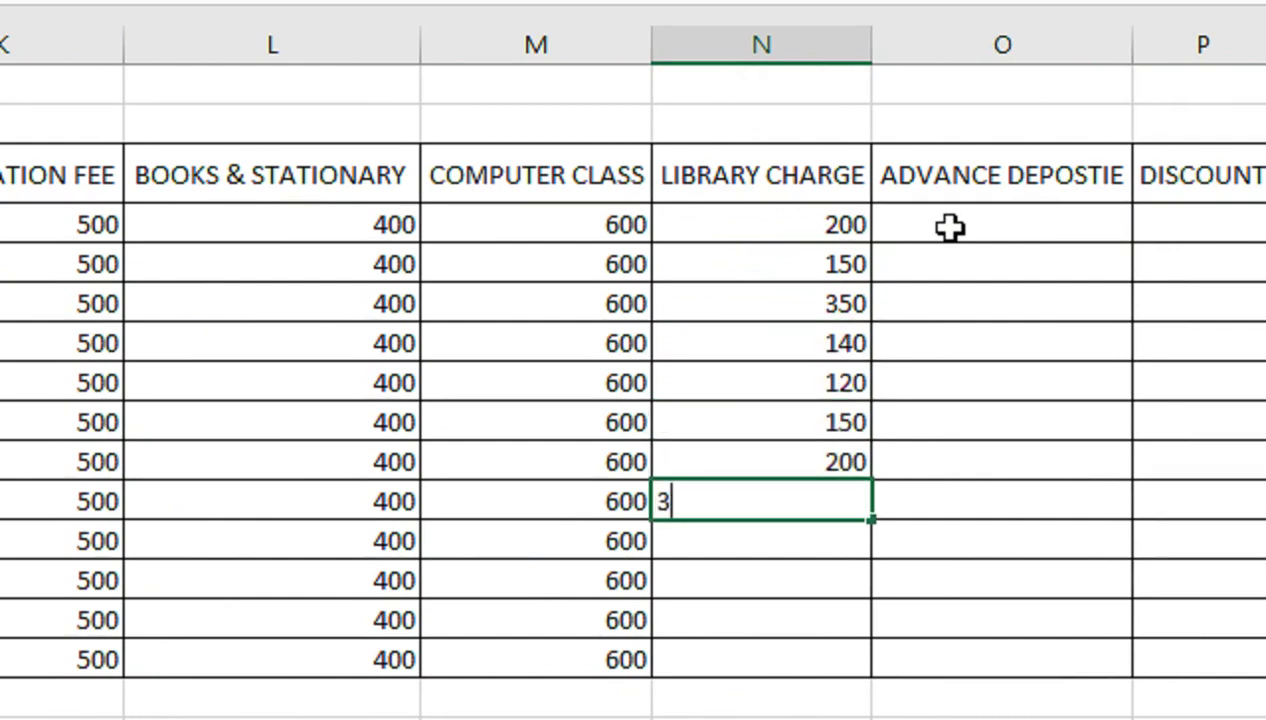
{"action": "key", "text": "Return"}
{"action": "type", "text": "450"}
{"action": "key", "text": "Return"}
{"action": "type", "text": "120"}
{"action": "key", "text": "Return"}
{"action": "type", "text": "320"}
{"action": "key", "text": "Return"}
{"action": "type", "text": "1"}
{"action": "key", "text": "Return"}
Enter discounts of 200 in row 6 and 300 in row 11
{"action": "key", "text": "Right"}
{"action": "key", "text": "Up"}
{"action": "key", "text": "Up"}
{"action": "key", "text": "Up"}
{"action": "key", "text": "Right"}
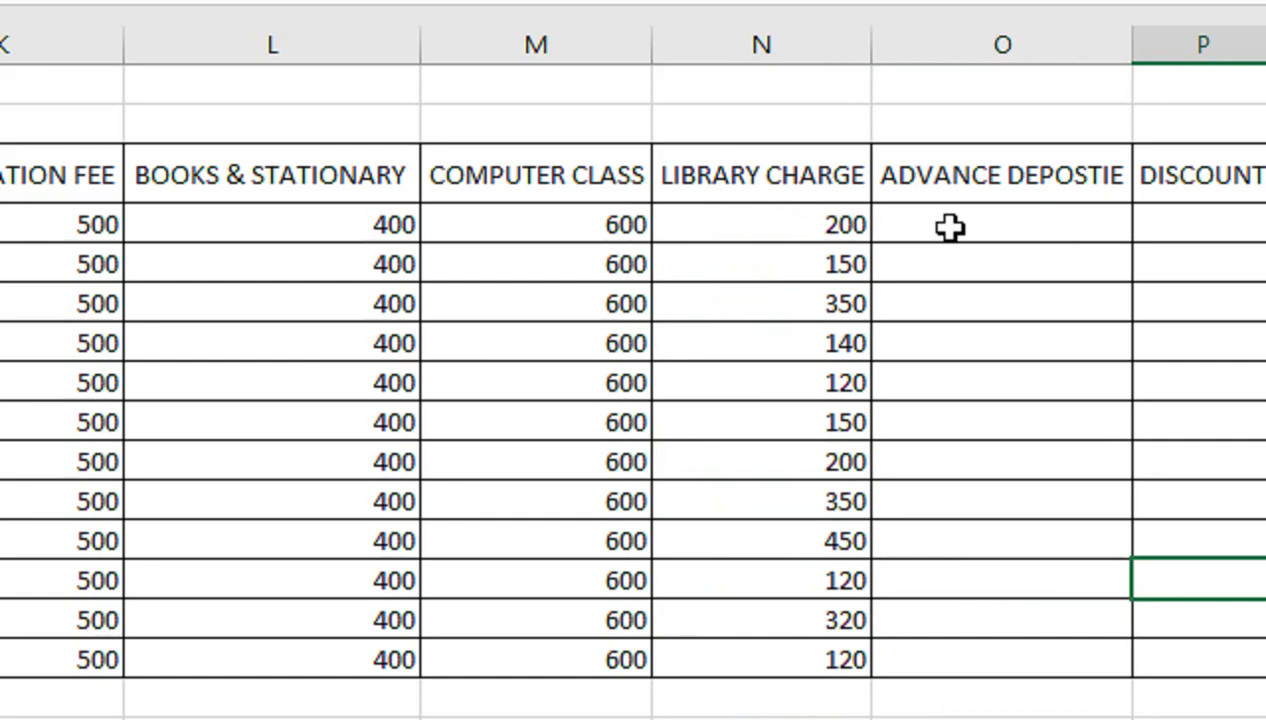
{"action": "key", "text": "Right"}
{"action": "key", "text": "Right"}
{"action": "key", "text": "Up"}
{"action": "key", "text": "Up"}
{"action": "key", "text": "Up"}
{"action": "key", "text": "Up"}
{"action": "key", "text": "Up"}
{"action": "key", "text": "Up"}
{"action": "key", "text": "Up"}
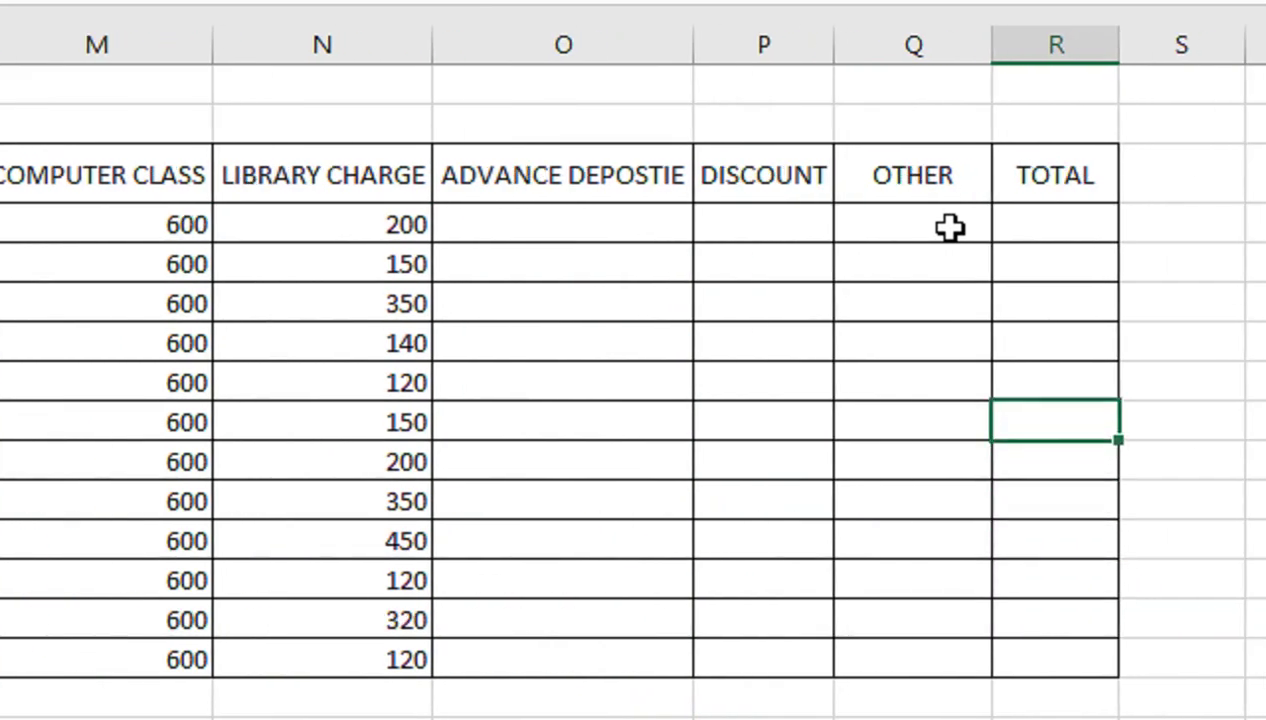
{"action": "key", "text": "Up"}
{"action": "key", "text": "Up"}
{"action": "key", "text": "Left"}
{"action": "key", "text": "Left"}
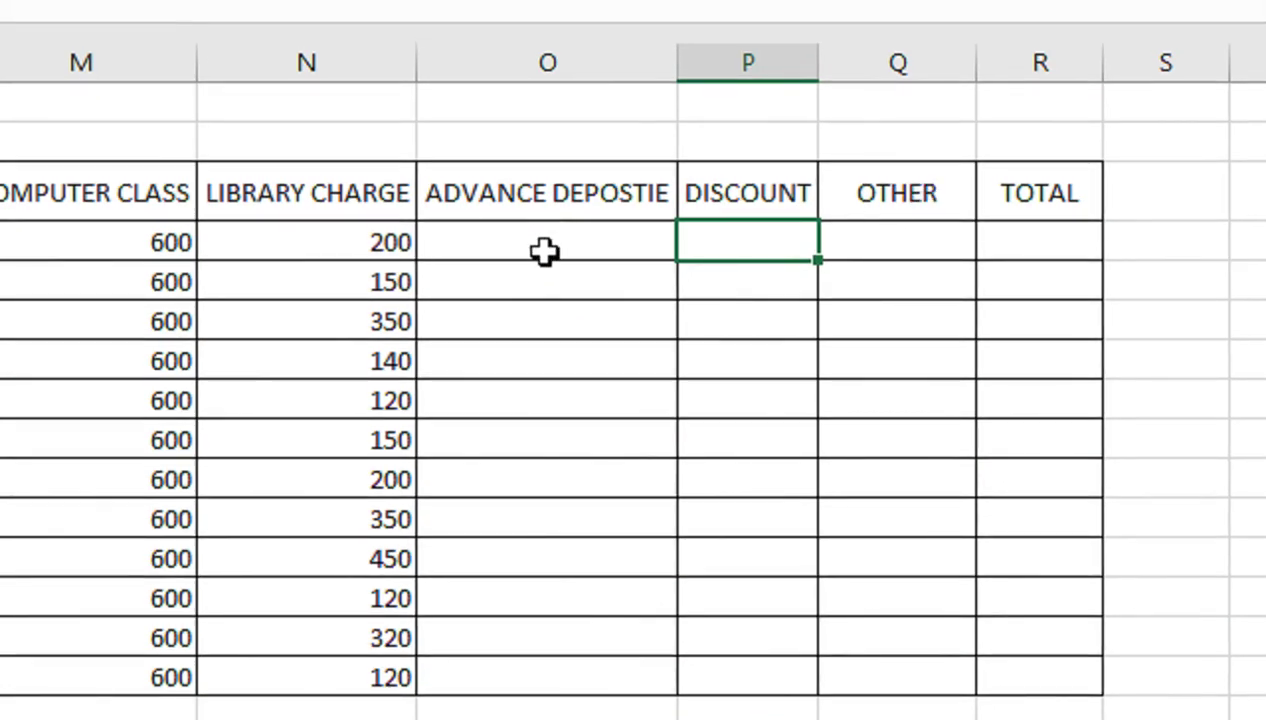
{"action": "left_click", "coordinate": [748, 310]}
{"action": "type", "text": "200"}
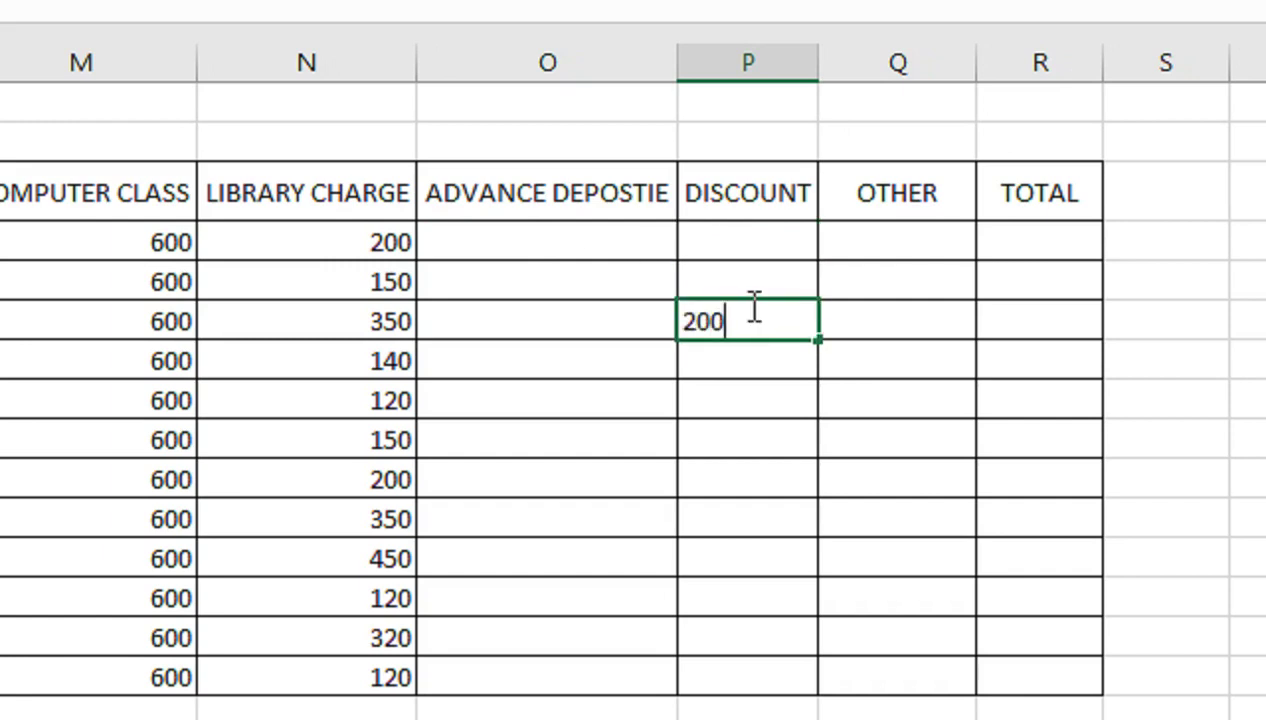
{"action": "key", "text": "Return"}
{"action": "key", "text": "Down"}
{"action": "key", "text": "Down"}
{"action": "key", "text": "Down"}
{"action": "key", "text": "Down"}
{"action": "type", "text": "300"}
{"action": "key", "text": "Return"}
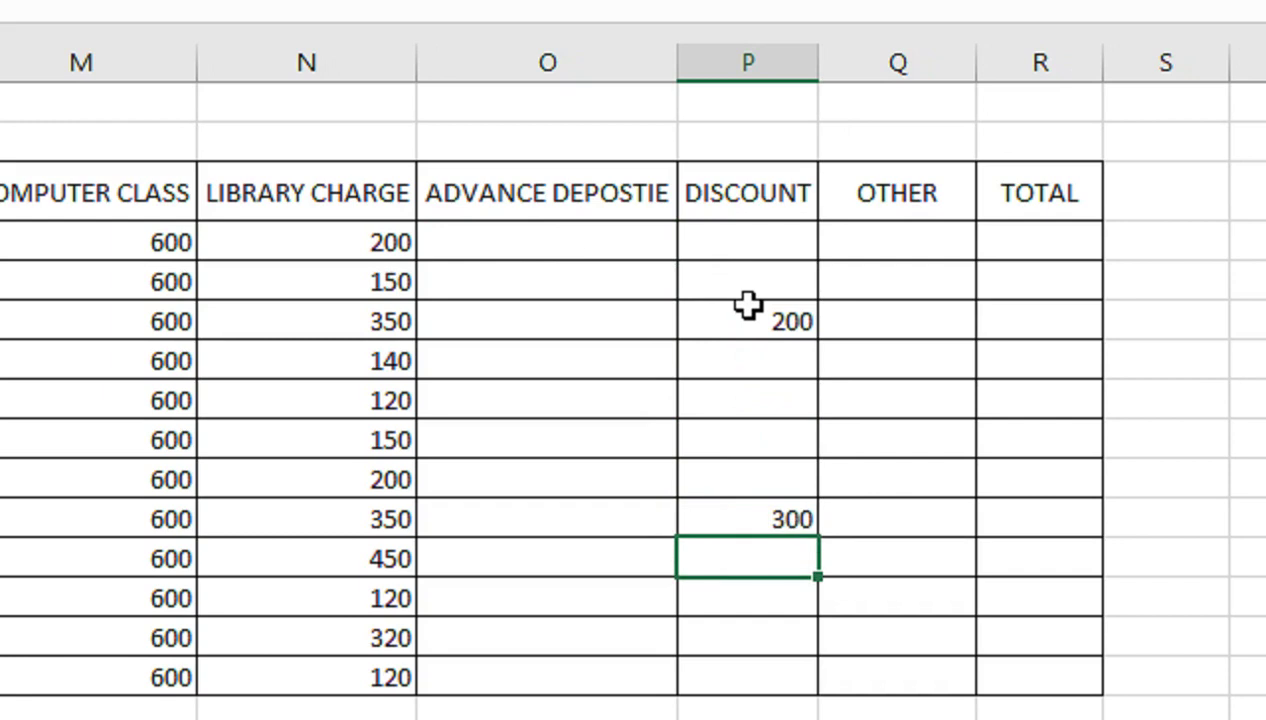
{"action": "key", "text": "Up"}
{"action": "key", "text": "Up"}
{"action": "key", "text": "Up"}
{"action": "key", "text": "Up"}
{"action": "key", "text": "Up"}
{"action": "key", "text": "Up"}
{"action": "key", "text": "Up"}
{"action": "key", "text": "Up"}
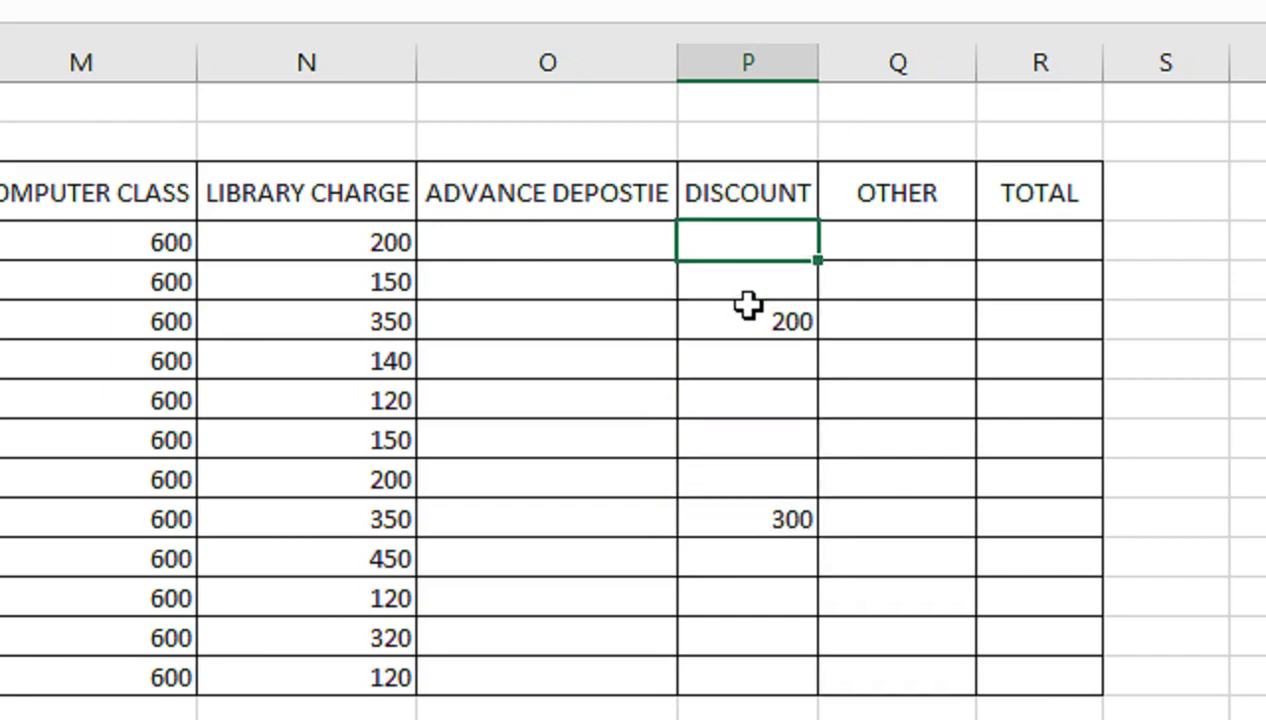
{"action": "key", "text": "Right"}
{"action": "key", "text": "Right"}
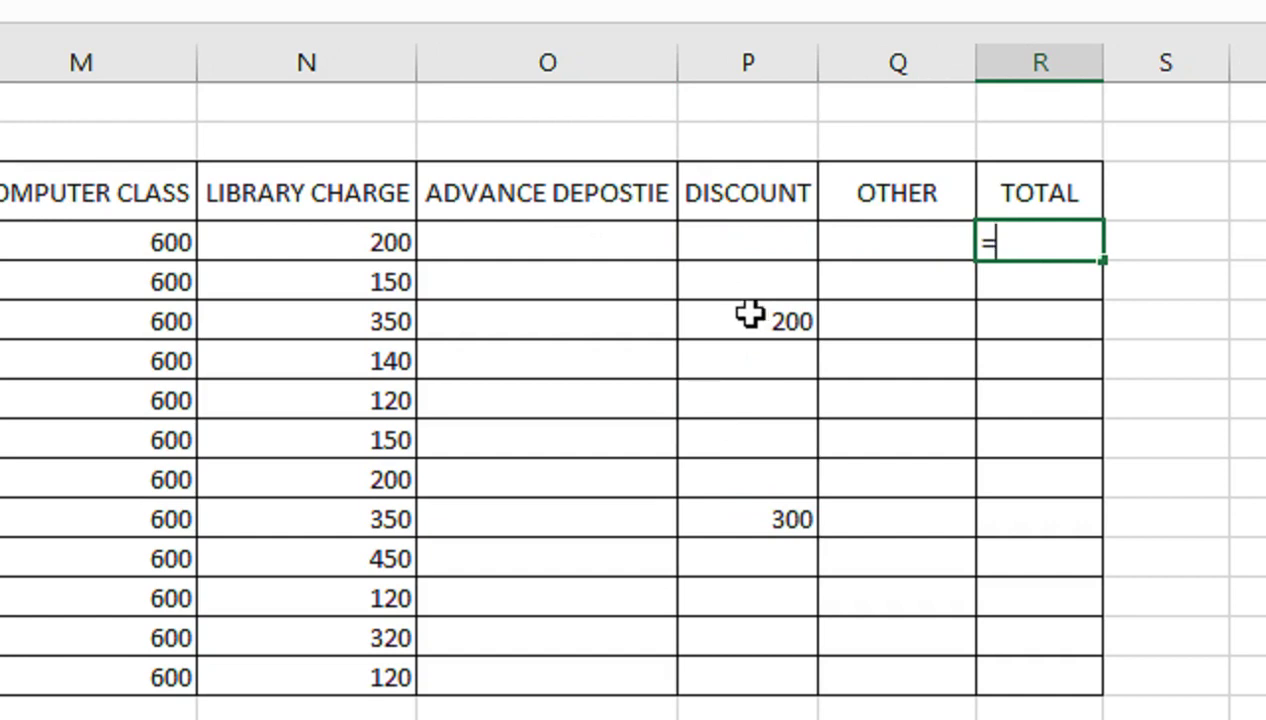
Start a SUM formula in R4 over the fee columns I4:O4, clearing out the garbled references
{"action": "type", "text": "SUM("}
{"action": "key", "text": "Left"}
{"action": "key", "text": "Left"}
{"action": "key", "text": "Left"}
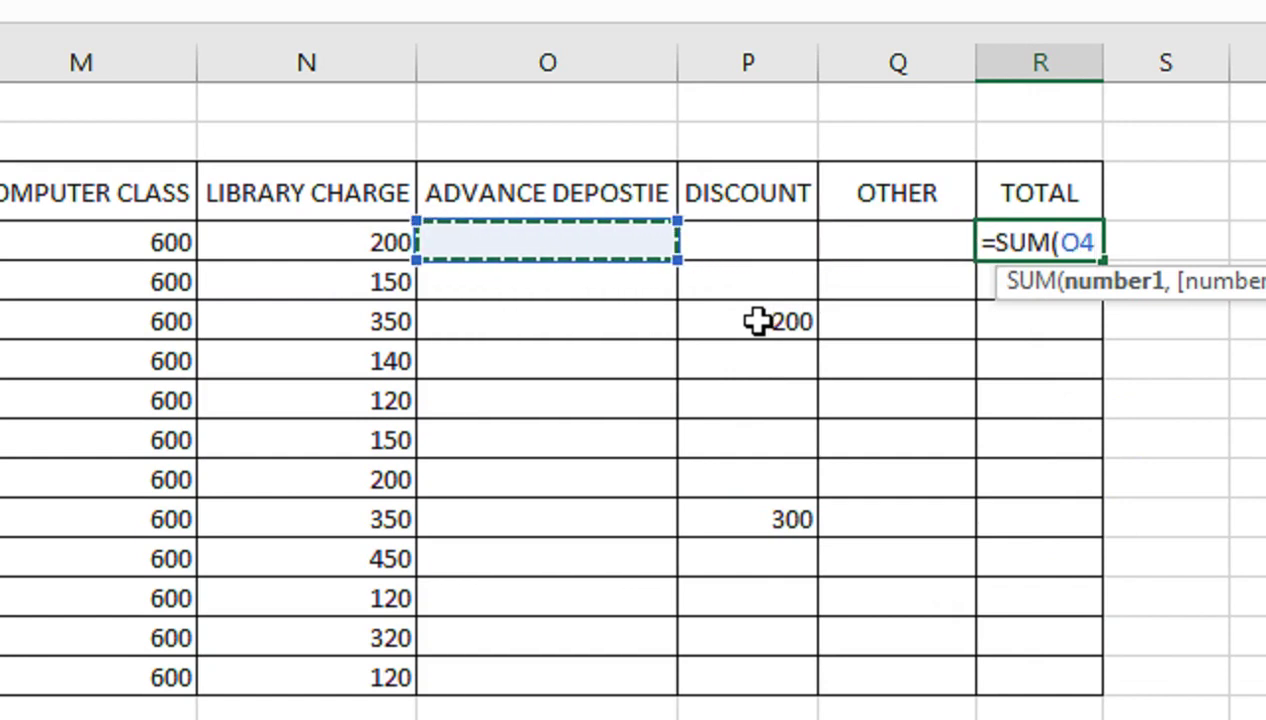
{"action": "key", "text": "shift+Left"}
{"action": "key", "text": "shift+Left"}
{"action": "key", "text": "shift+Left"}
{"action": "key", "text": "shift+Left"}
{"action": "key", "text": "shift+Left"}
{"action": "key", "text": "shift+Left"}
{"action": "key", "text": "shift+Left"}
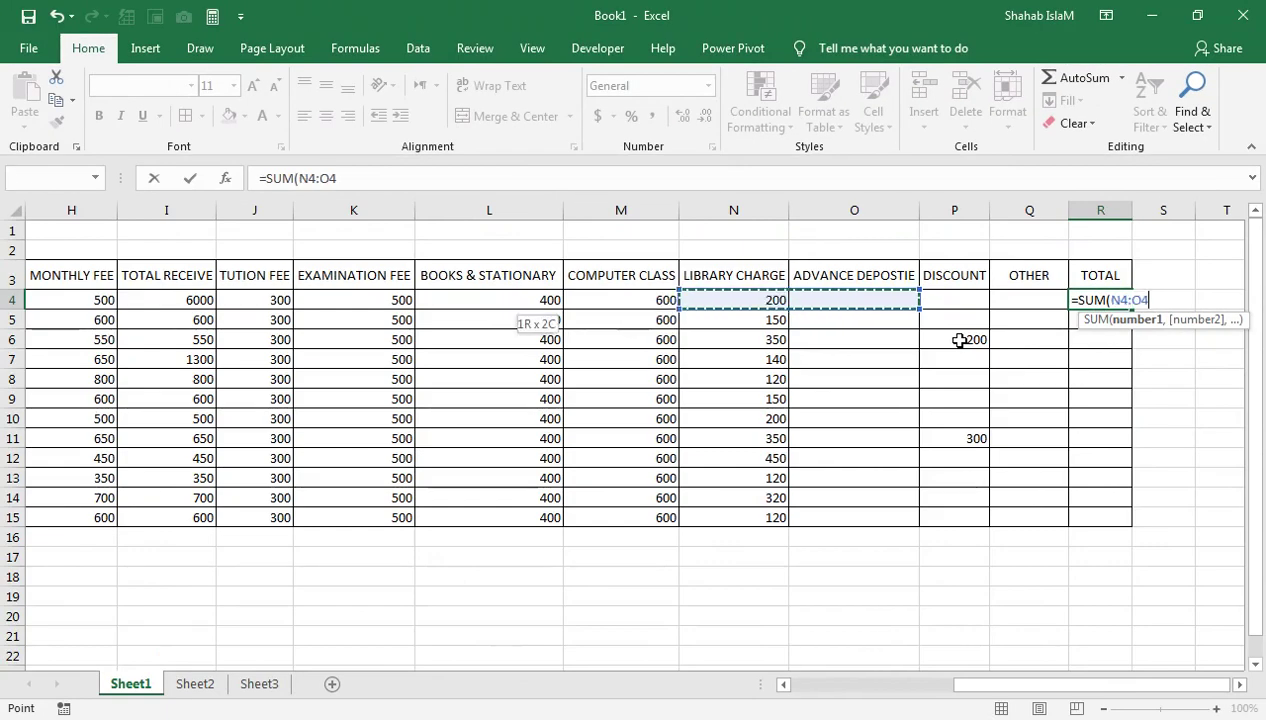
{"action": "key", "text": "shift+Left"}
{"action": "key", "text": "shift+Left"}
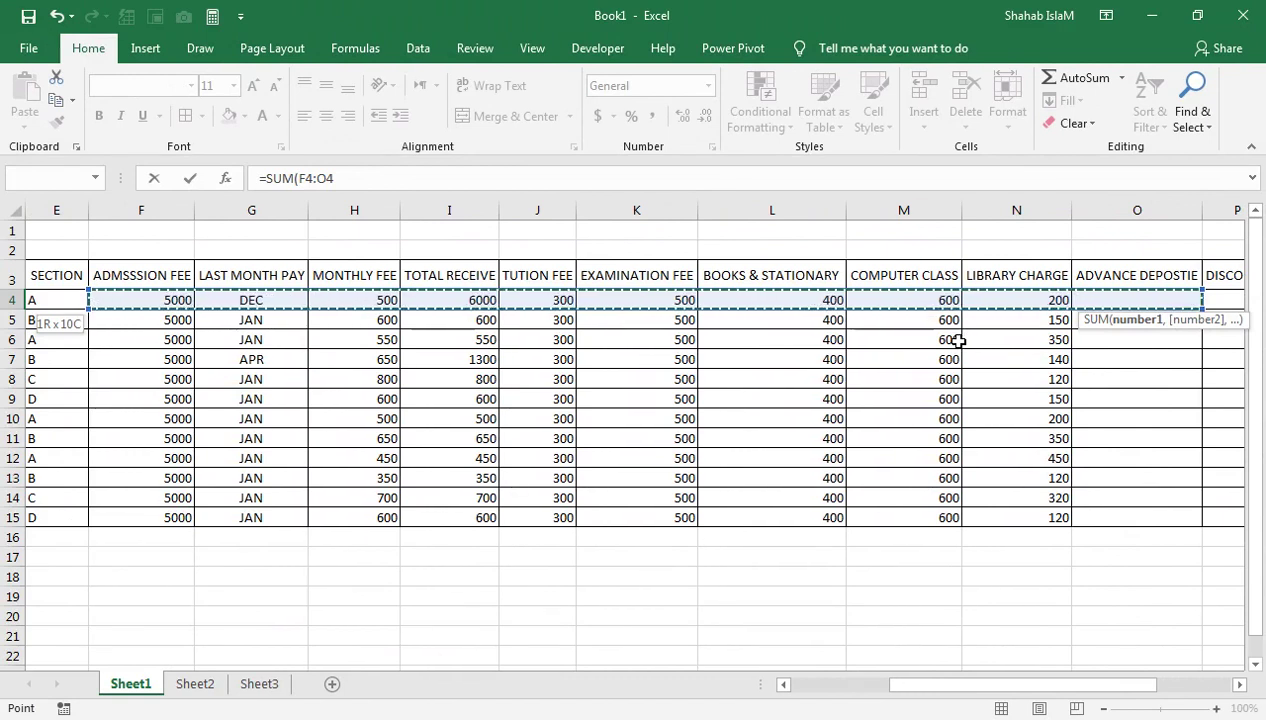
{"action": "type", "text": ")"}
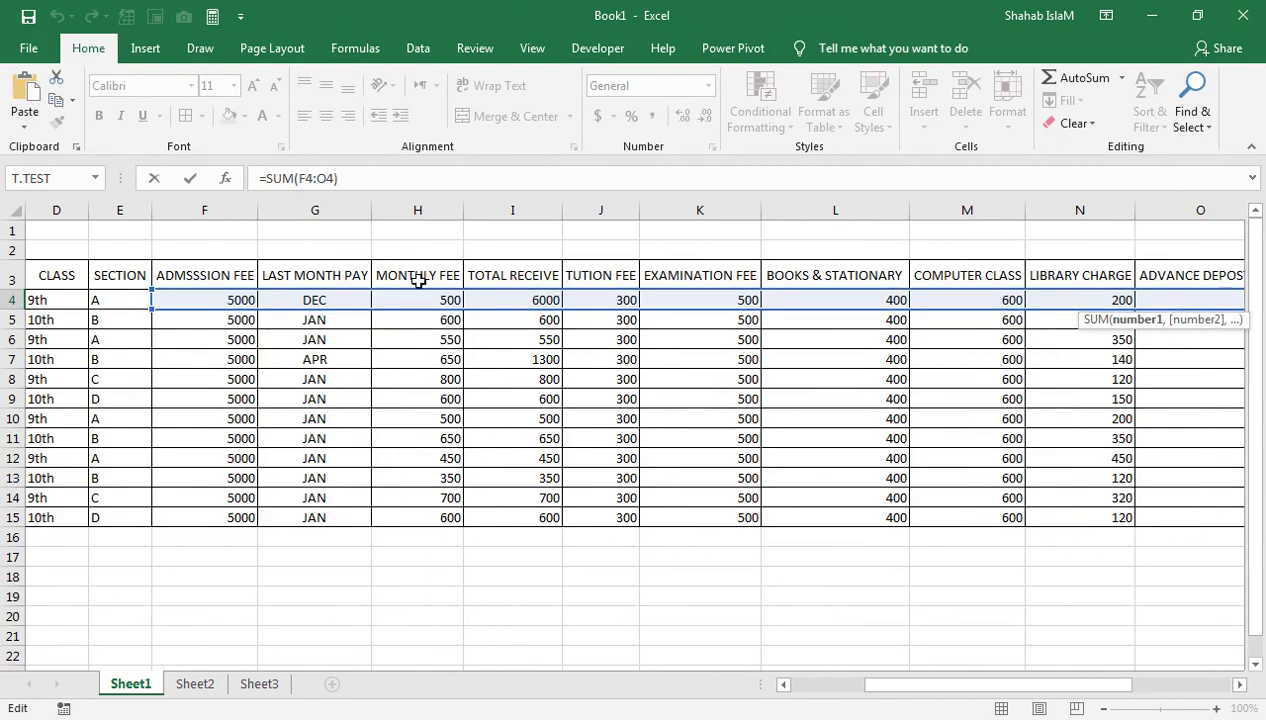
{"action": "left_click", "coordinate": [488, 300]}
{"action": "left_click_drag", "start_coordinate": [514, 300], "coordinate": [797, 291]}
{"action": "left_click_drag", "start_coordinate": [368, 178], "coordinate": [301, 178]}
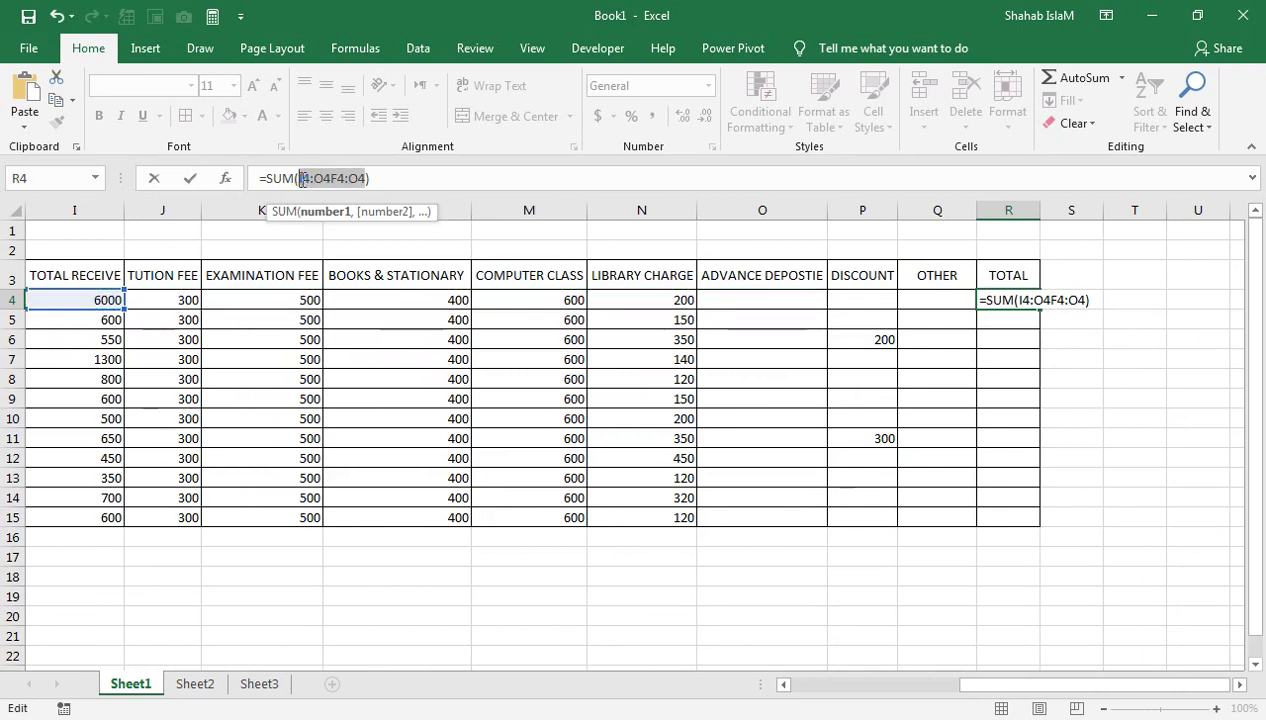
{"action": "key", "text": "BackSpace"}
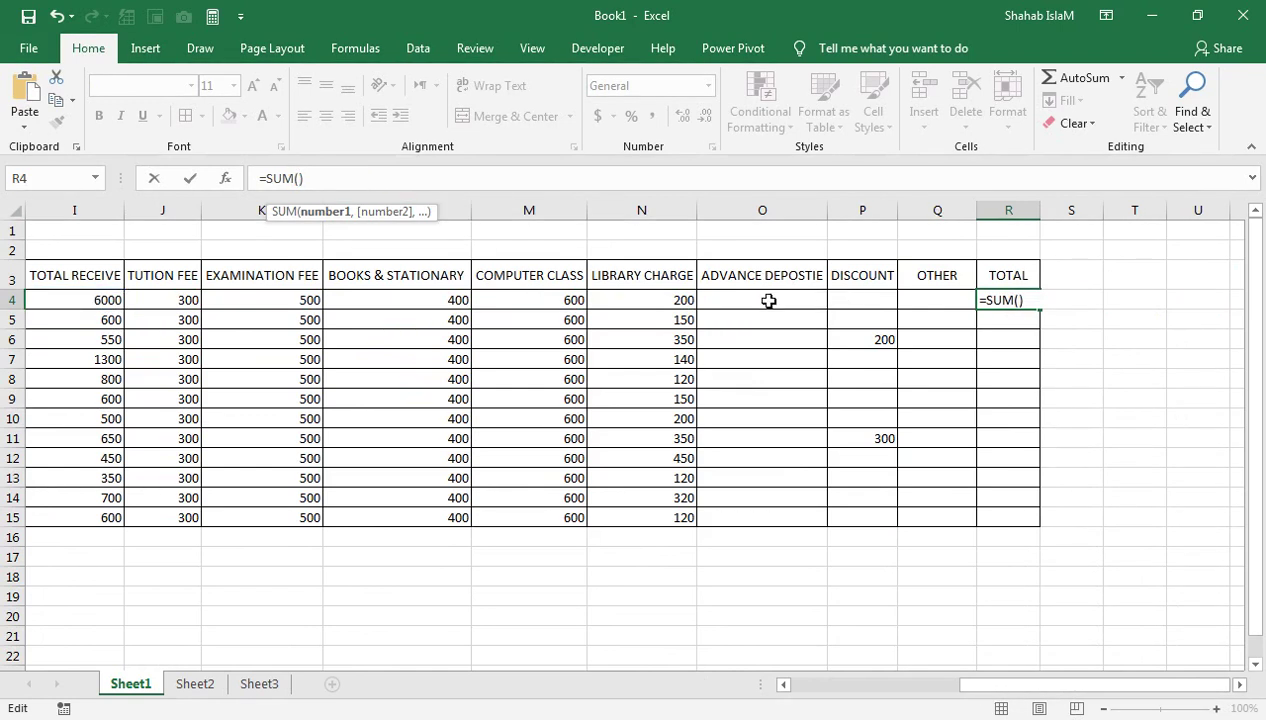
{"action": "left_click_drag", "start_coordinate": [594, 318], "coordinate": [579, 294]}
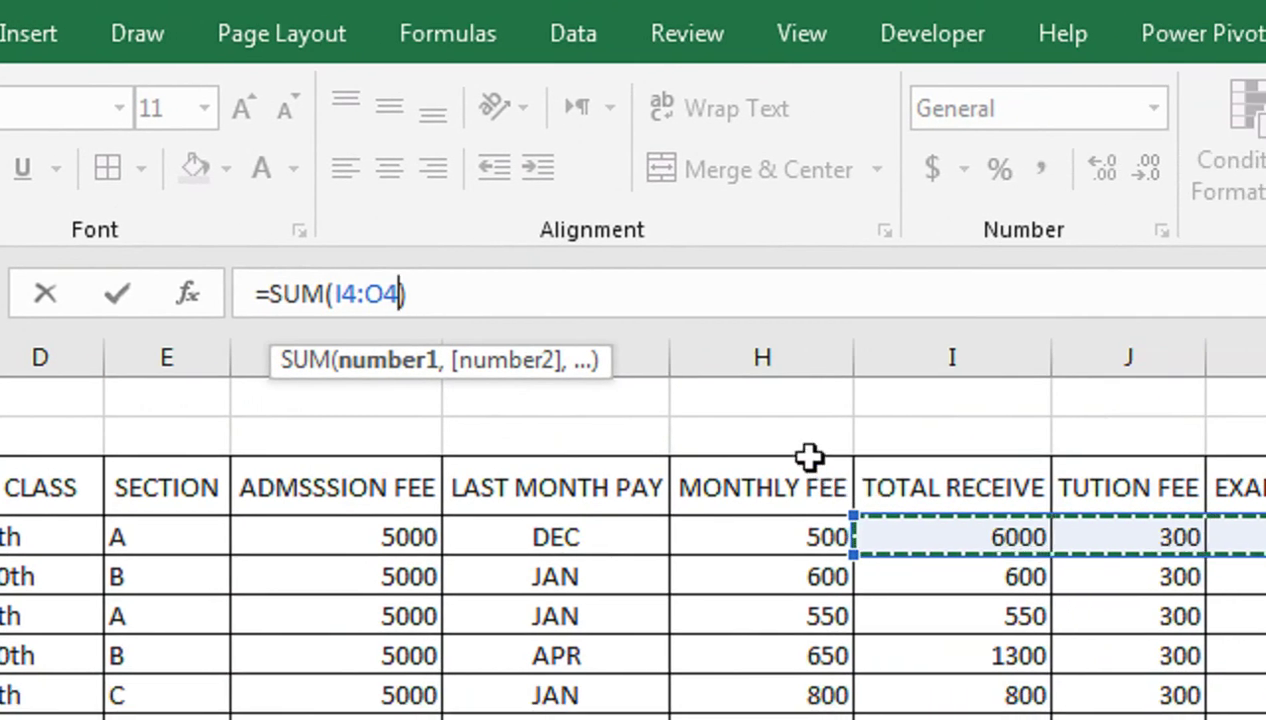
Add admission fee F4 and OTHER Q4 to the sum so R4 totals 13000
{"action": "type", "text": ","}
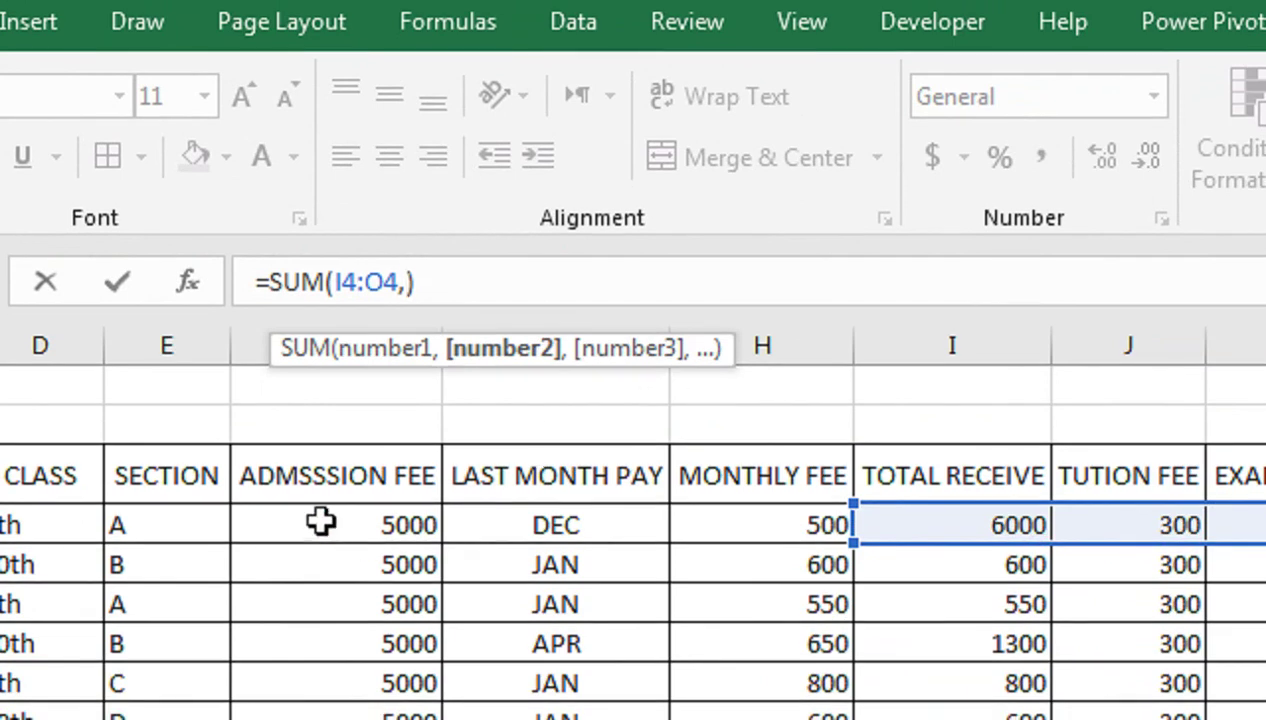
{"action": "left_click", "coordinate": [318, 537]}
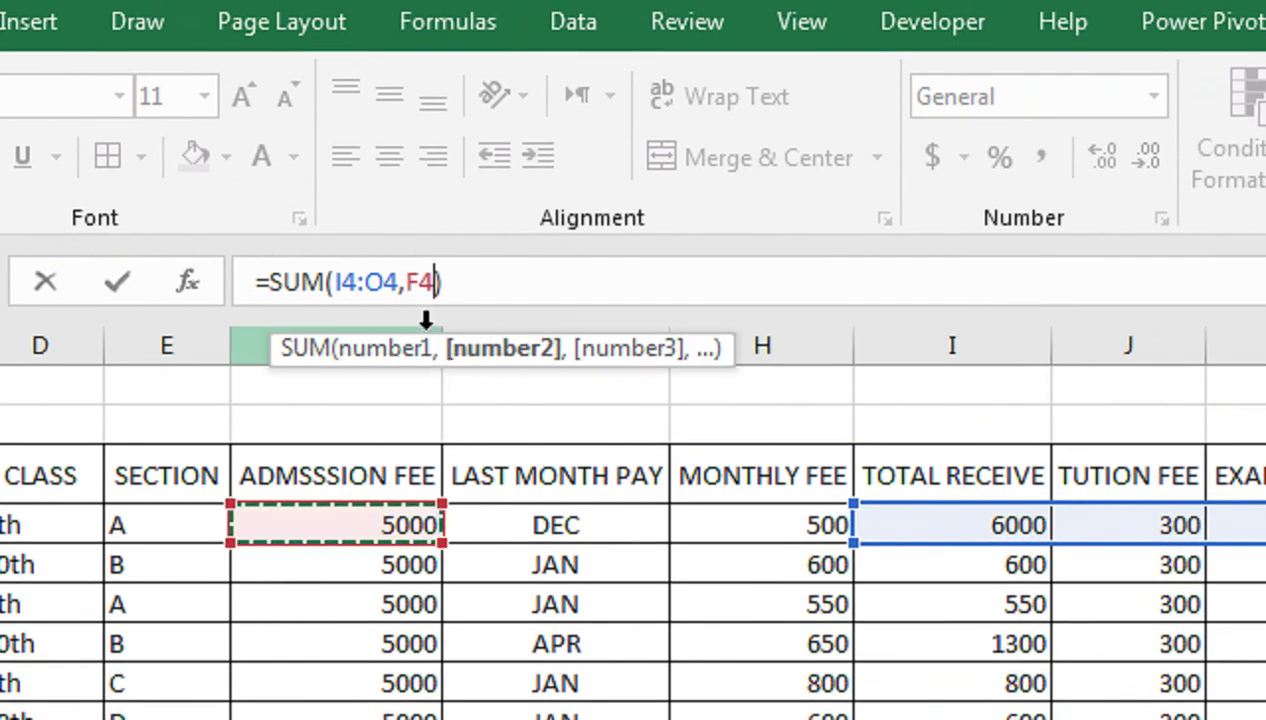
{"action": "type", "text": ","}
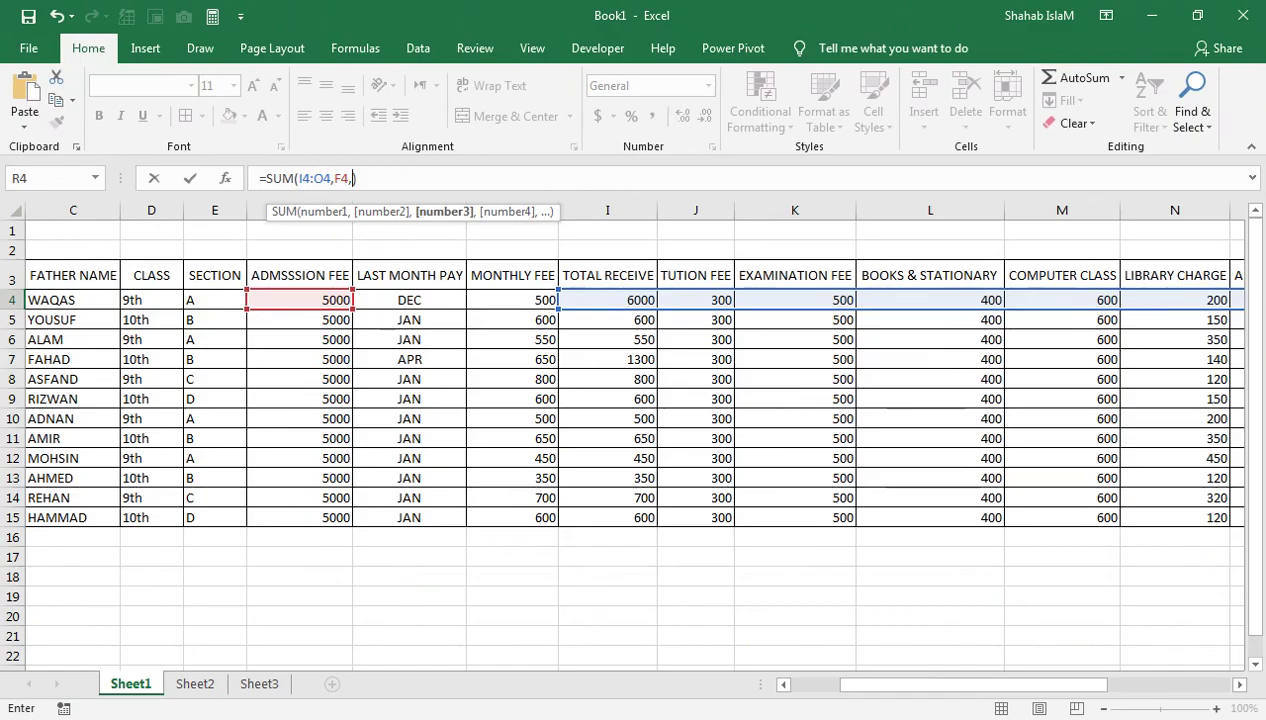
{"action": "left_click", "coordinate": [1054, 669]}
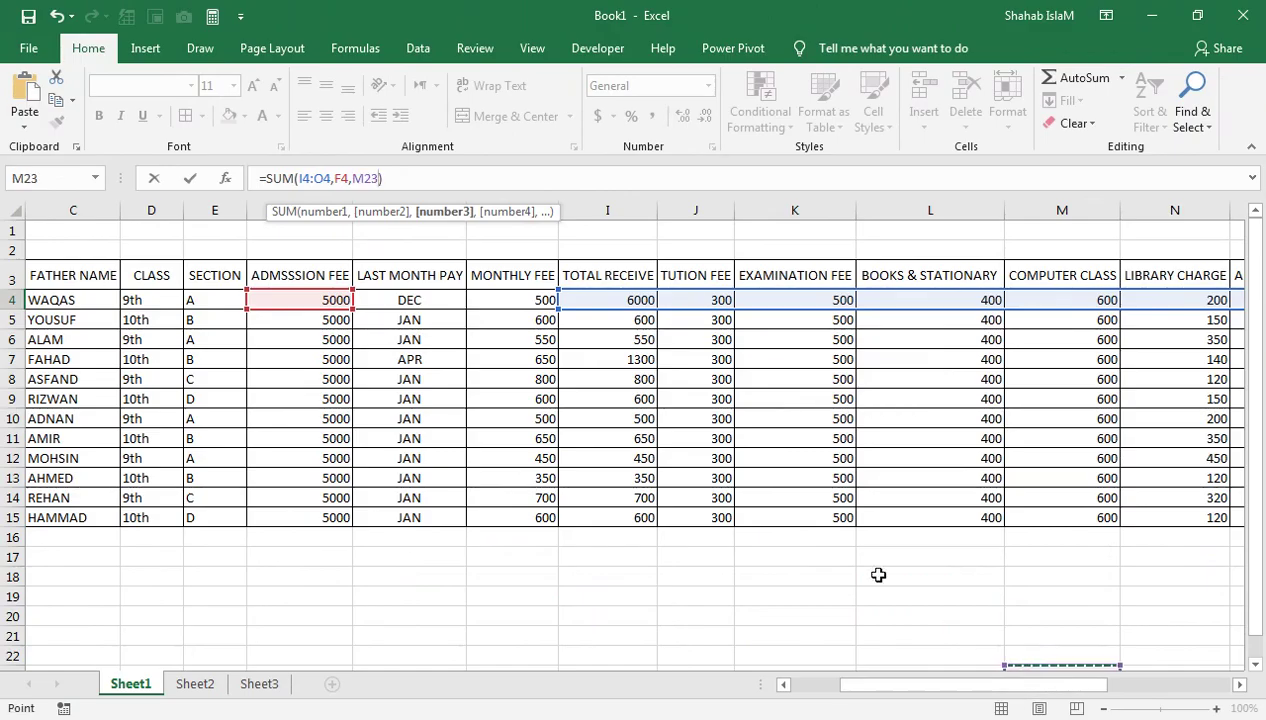
{"action": "key", "text": "BackSpace"}
{"action": "key", "text": "BackSpace"}
{"action": "key", "text": "BackSpace"}
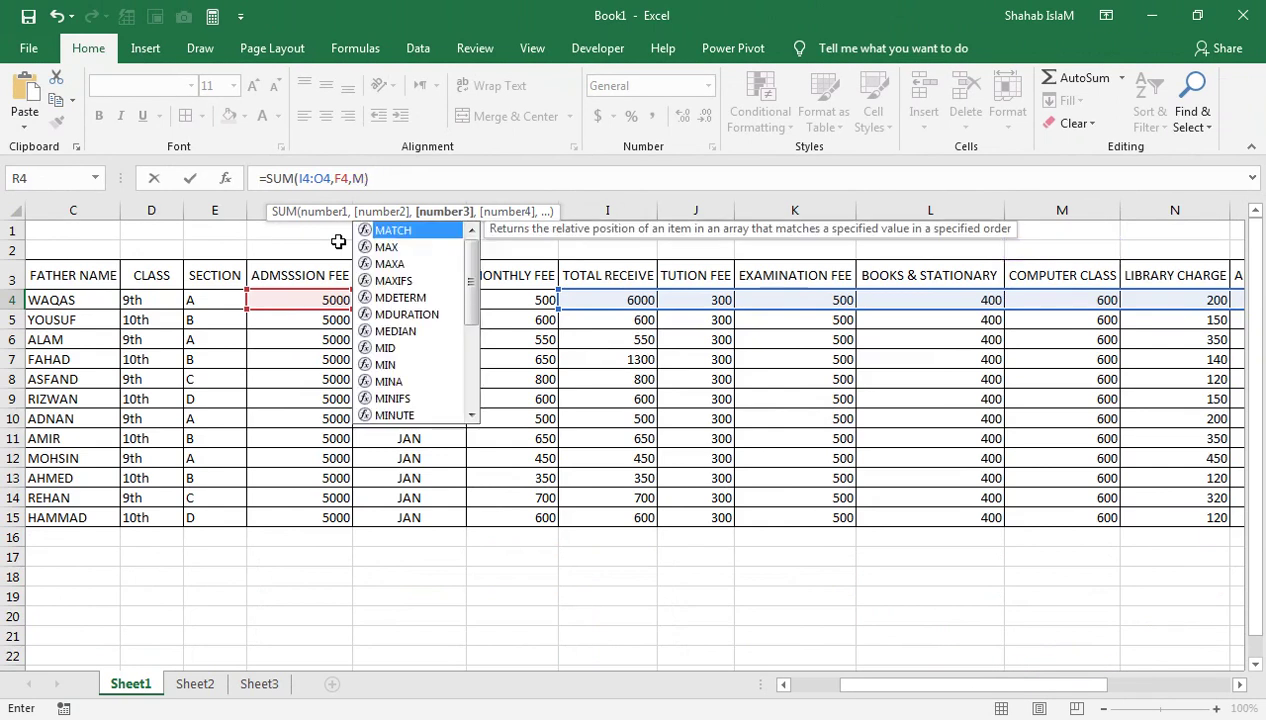
{"action": "left_click_drag", "start_coordinate": [1000, 684], "coordinate": [1125, 684]}
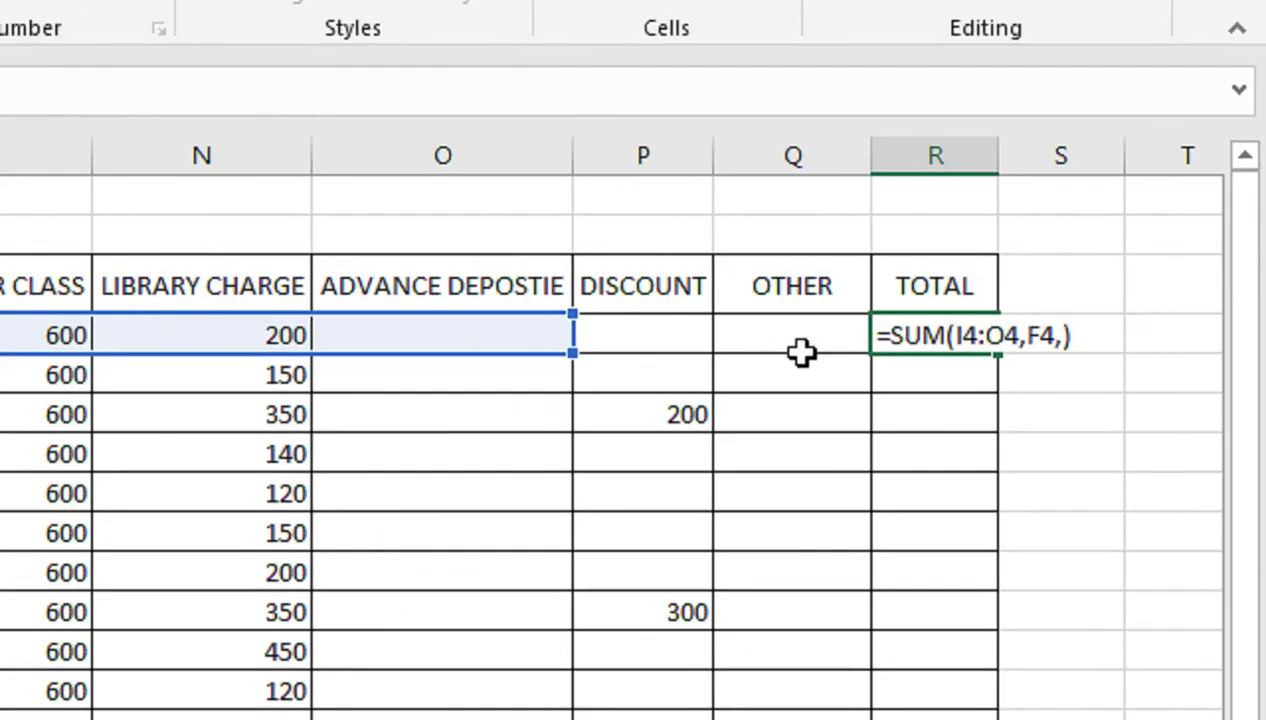
{"action": "left_click", "coordinate": [1013, 300]}
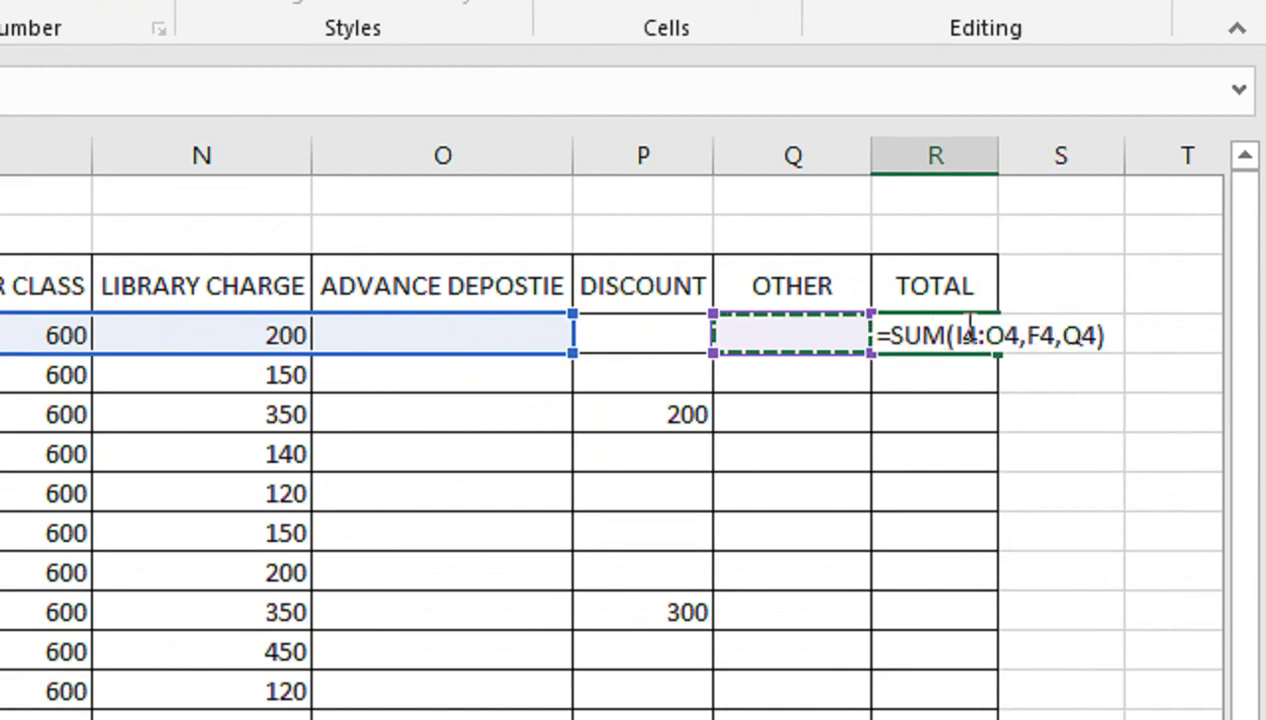
{"action": "key", "text": "Return"}
{"action": "left_click", "coordinate": [903, 343]}
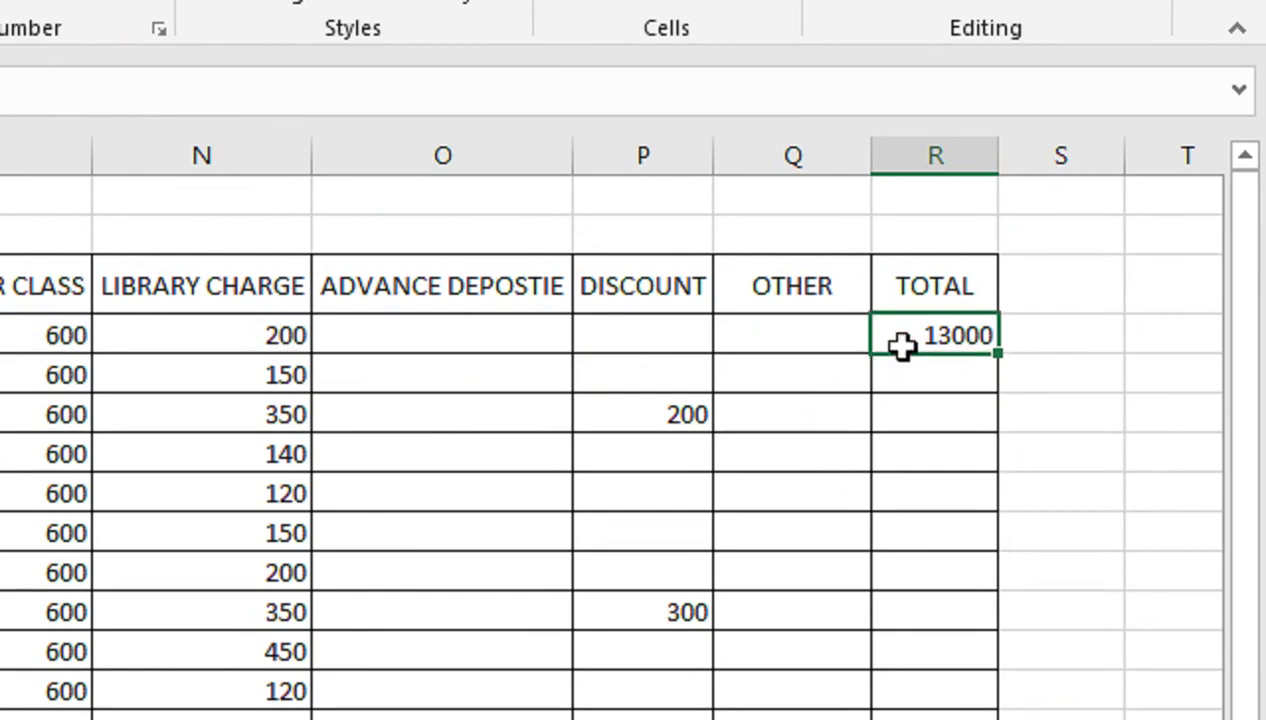
Subtract the DISCOUNT cell so R4 reads =SUM(I4:O4,F4,Q4)-P4
{"action": "left_click_drag", "start_coordinate": [1006, 358], "coordinate": [952, 335]}
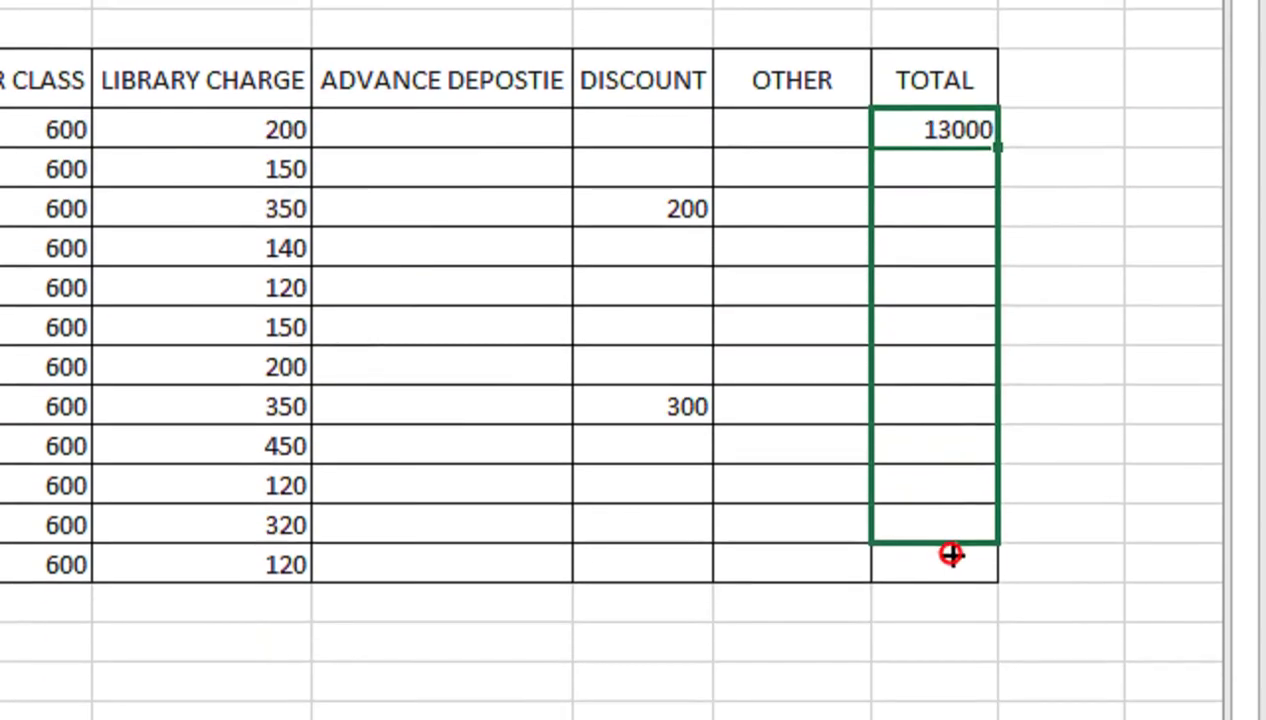
{"action": "double_click", "coordinate": [952, 179]}
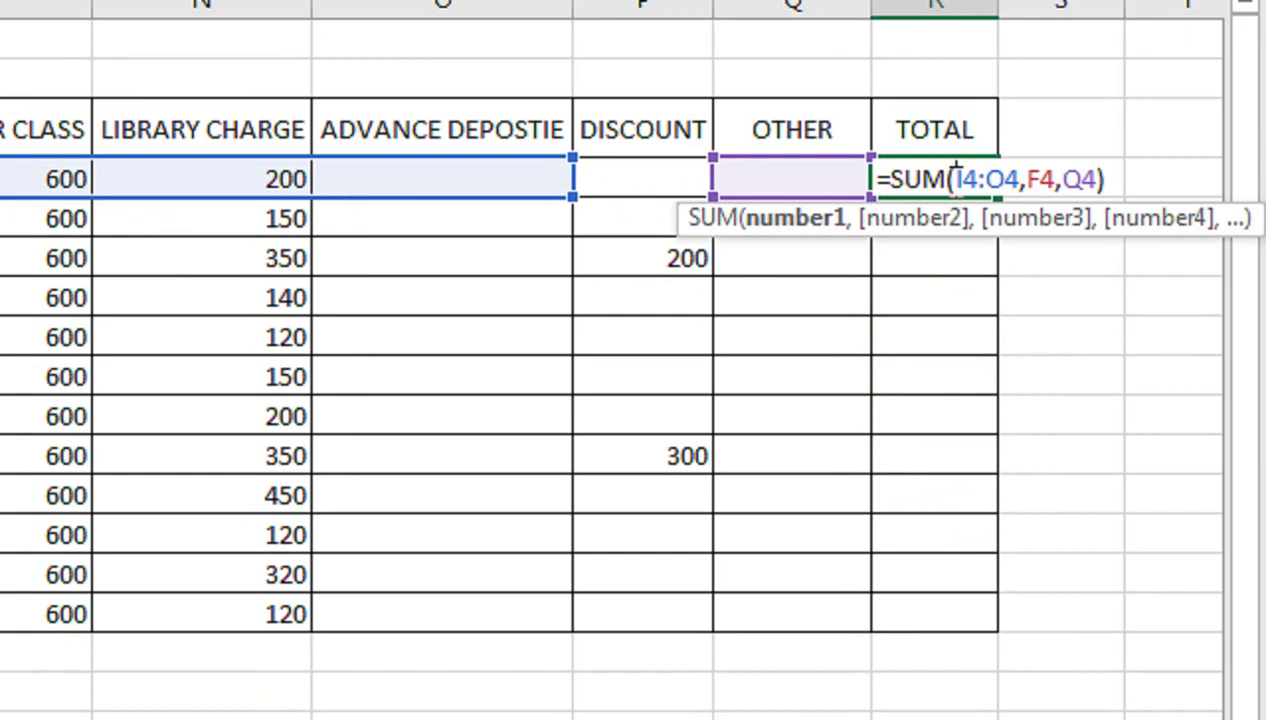
{"action": "left_click", "coordinate": [1116, 179]}
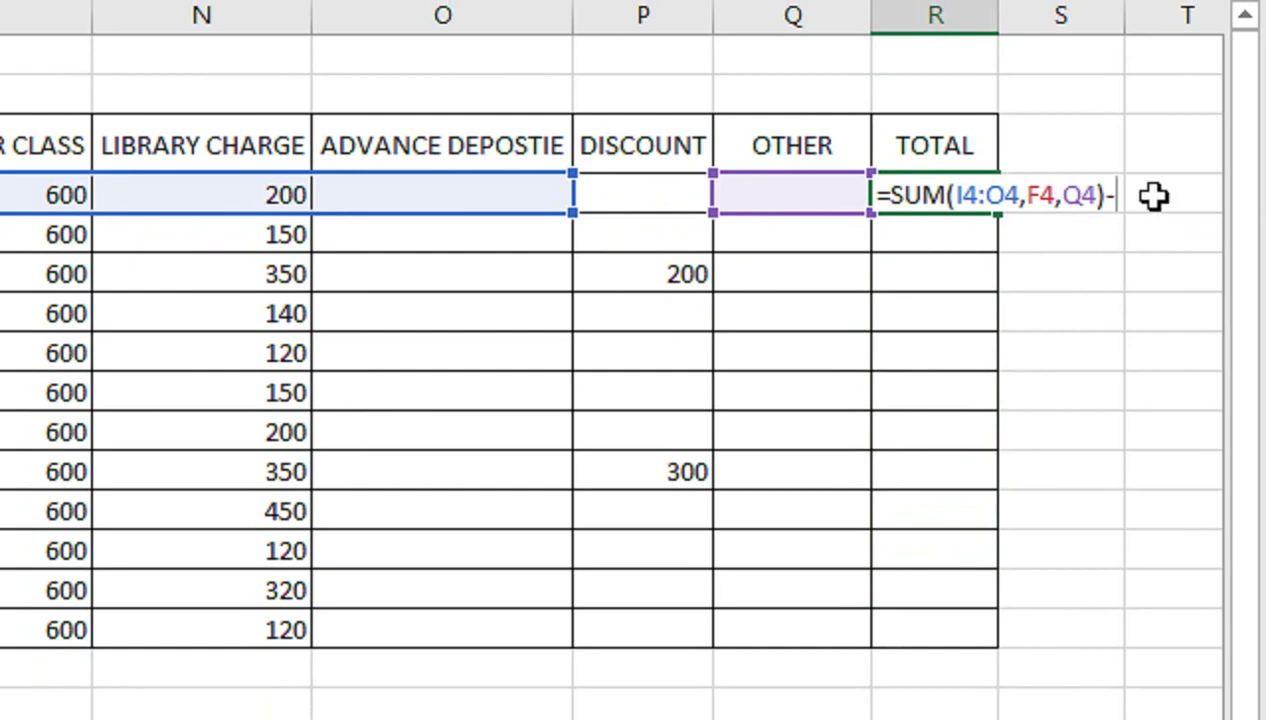
{"action": "left_click", "coordinate": [617, 193]}
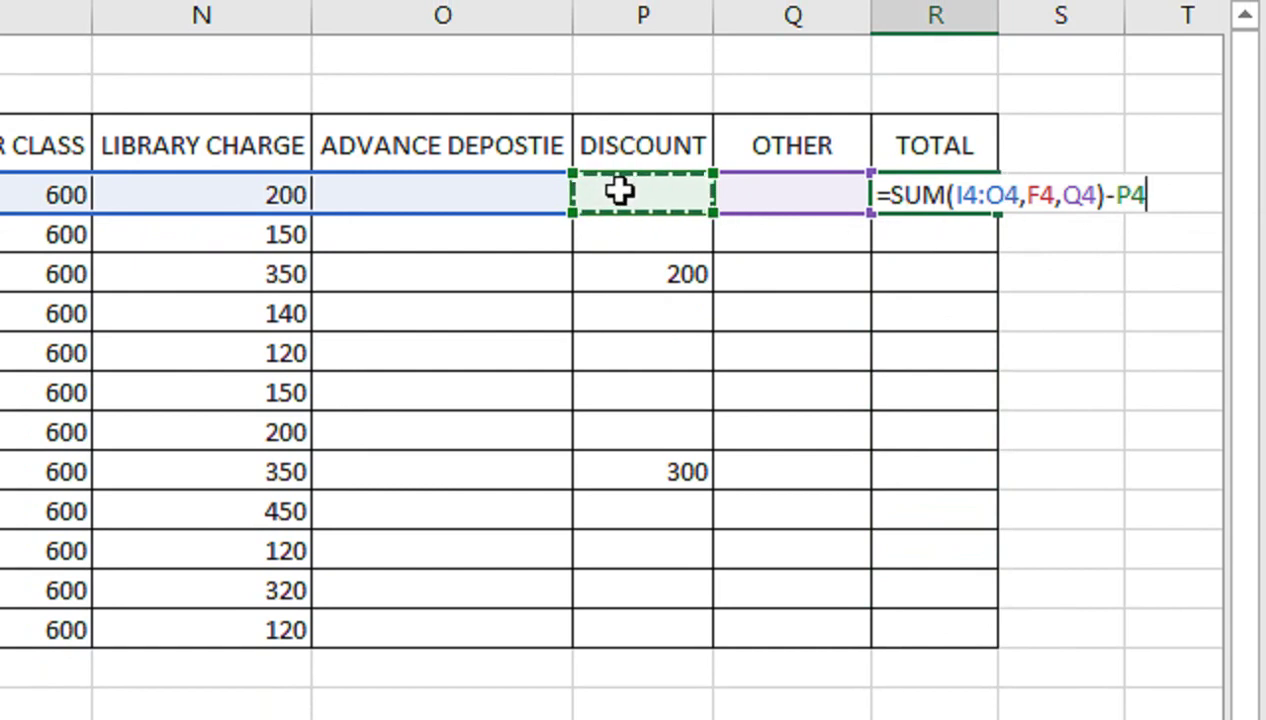
{"action": "key", "text": "Return"}
Fill the TOTAL formula down to R15 for all twelve students
{"action": "left_click", "coordinate": [975, 196]}
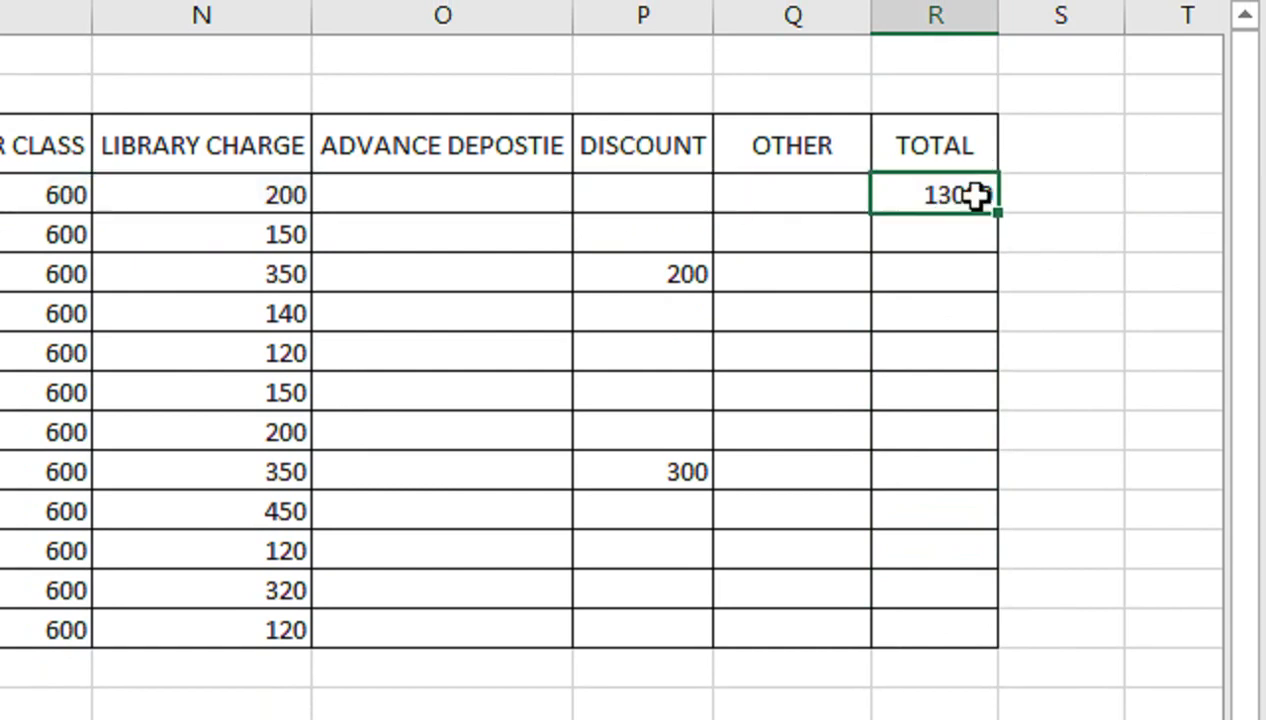
{"action": "left_click_drag", "start_coordinate": [997, 218], "coordinate": [901, 640]}
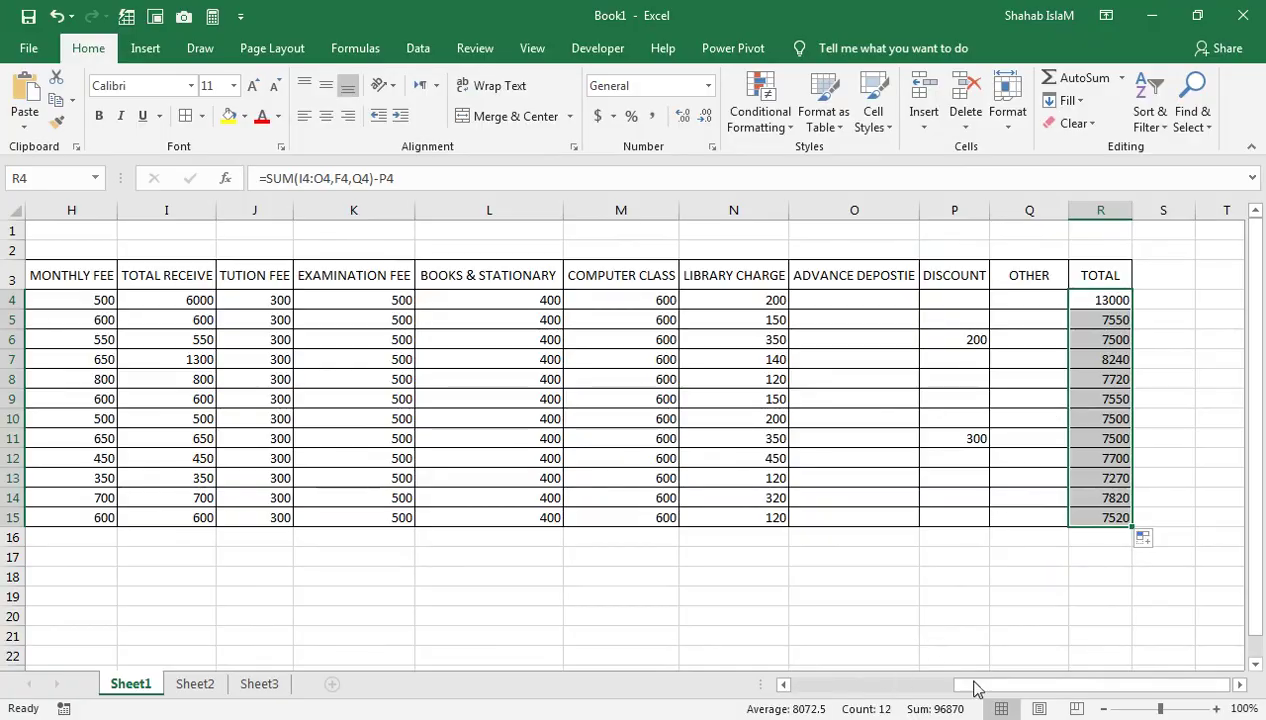
{"action": "left_click_drag", "start_coordinate": [975, 686], "coordinate": [715, 667]}
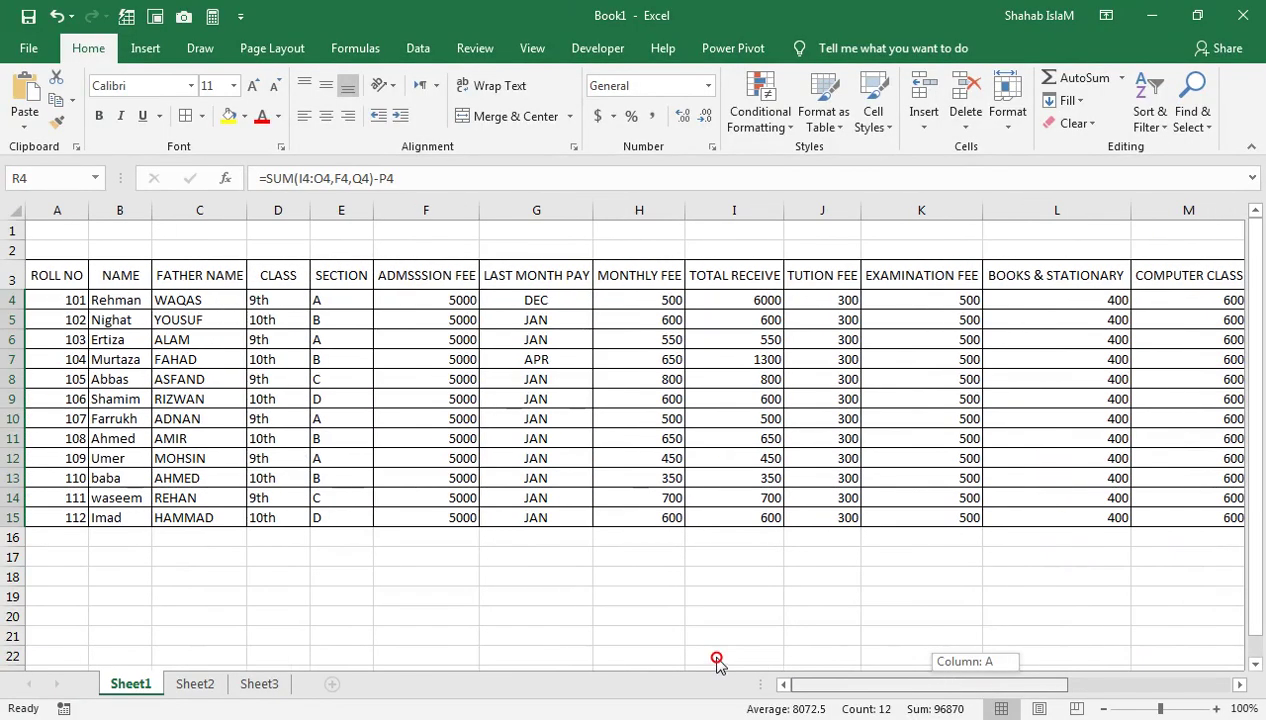
On Sheet2, widen column O so the LAST ENTRY heading fits
{"action": "left_click", "coordinate": [639, 339]}
{"action": "left_click", "coordinate": [195, 683]}
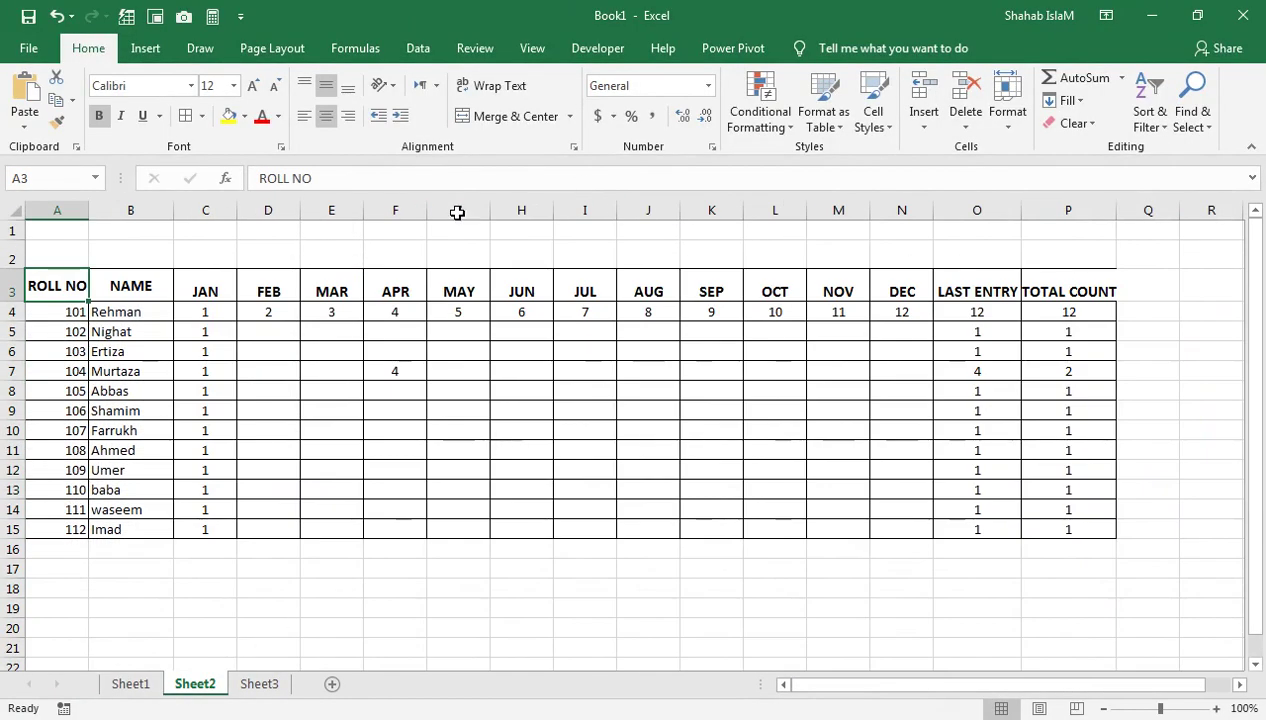
{"action": "left_click", "coordinate": [1075, 285]}
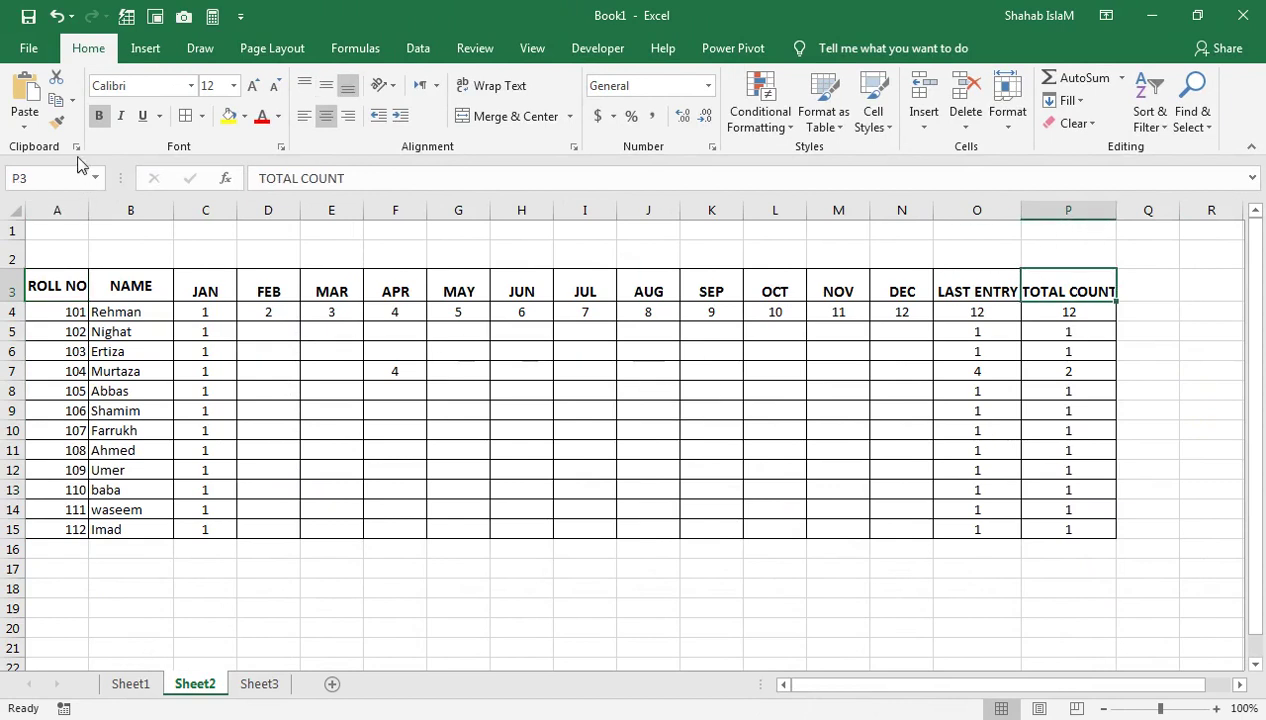
{"action": "left_click", "coordinate": [1057, 333]}
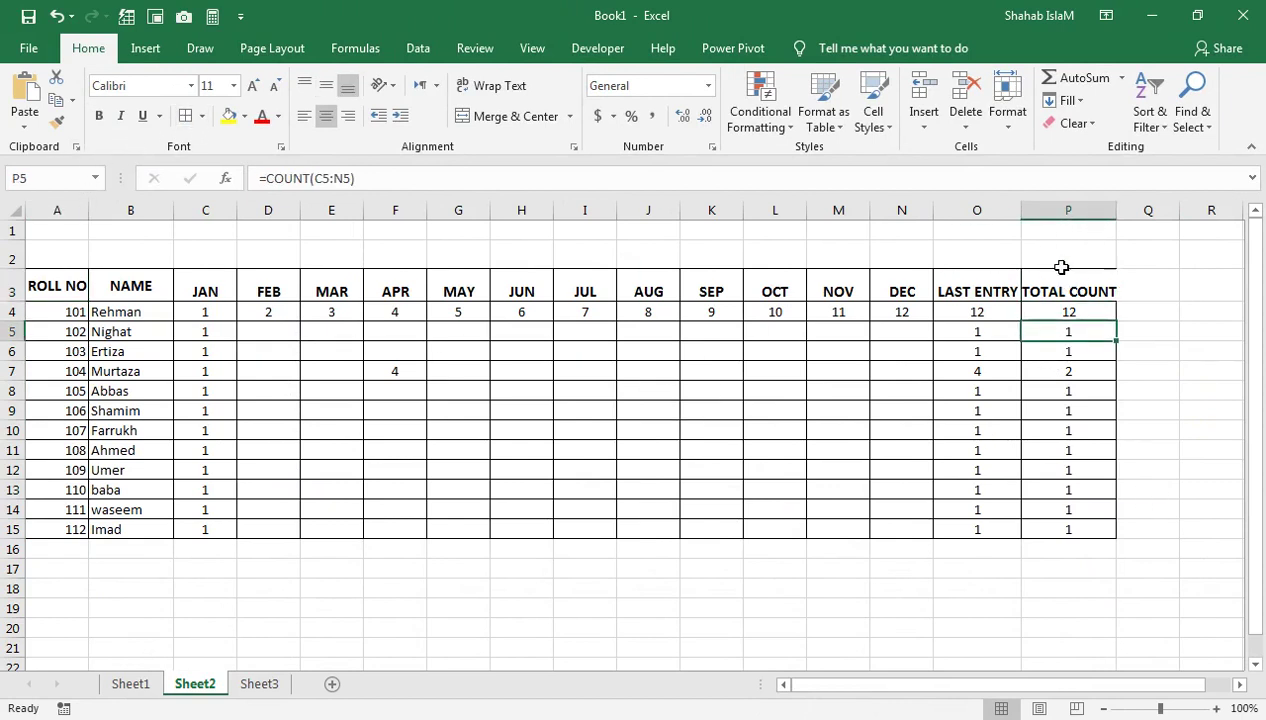
{"action": "left_click_drag", "start_coordinate": [1021, 210], "coordinate": [1030, 211]}
Autofit column P for the TOTAL COUNT heading, then move to the empty Sheet3
{"action": "left_click", "coordinate": [1103, 295]}
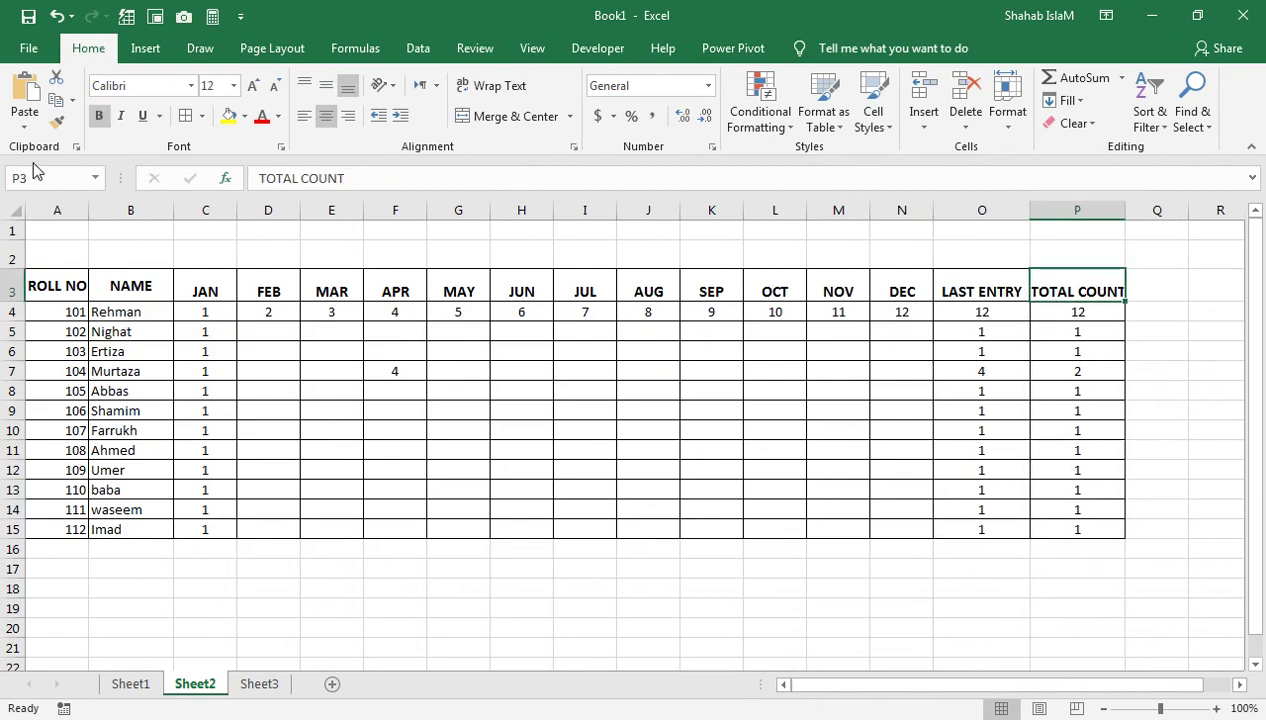
{"action": "left_click", "coordinate": [1045, 356]}
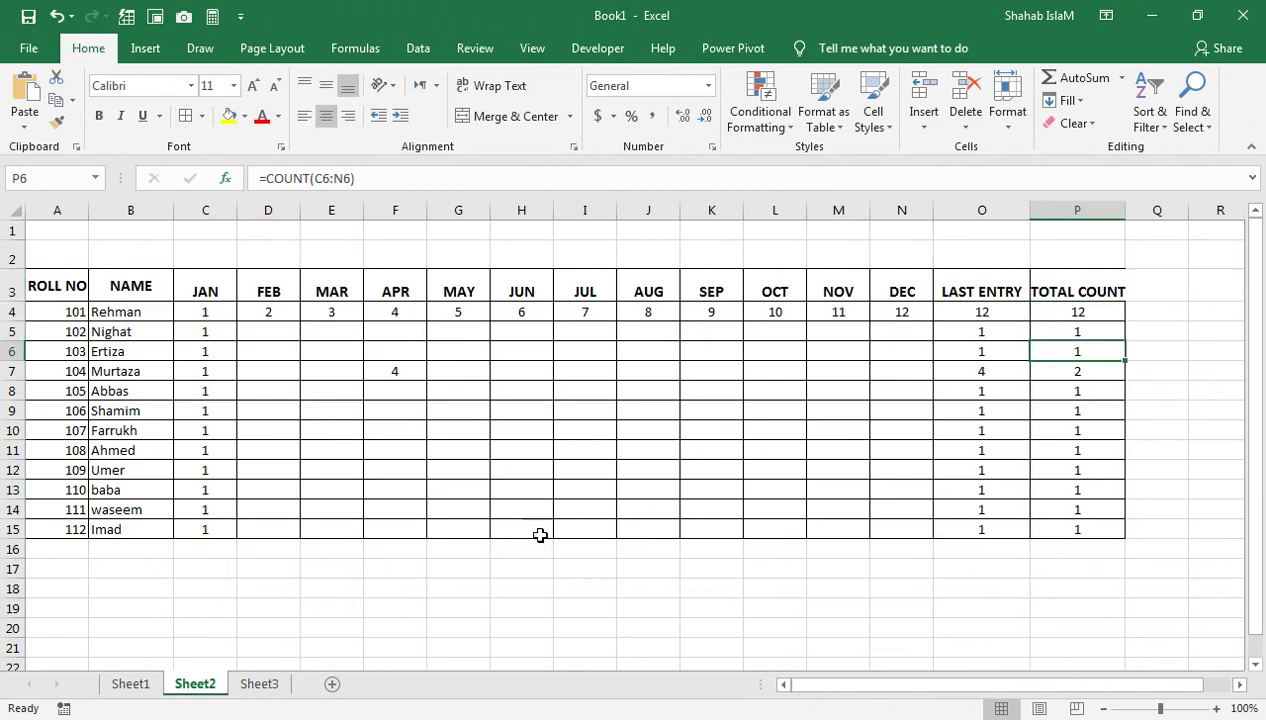
{"action": "double_click", "coordinate": [1124, 210]}
{"action": "left_click", "coordinate": [1048, 391]}
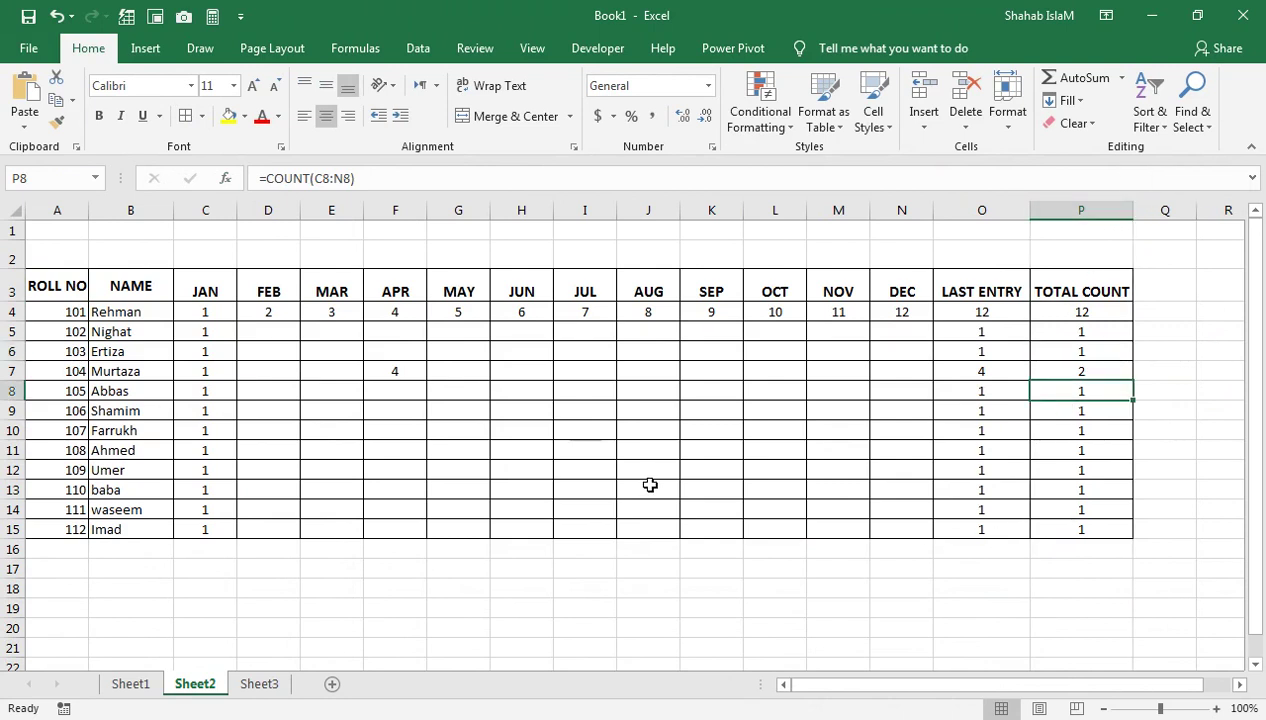
{"action": "left_click", "coordinate": [262, 687]}
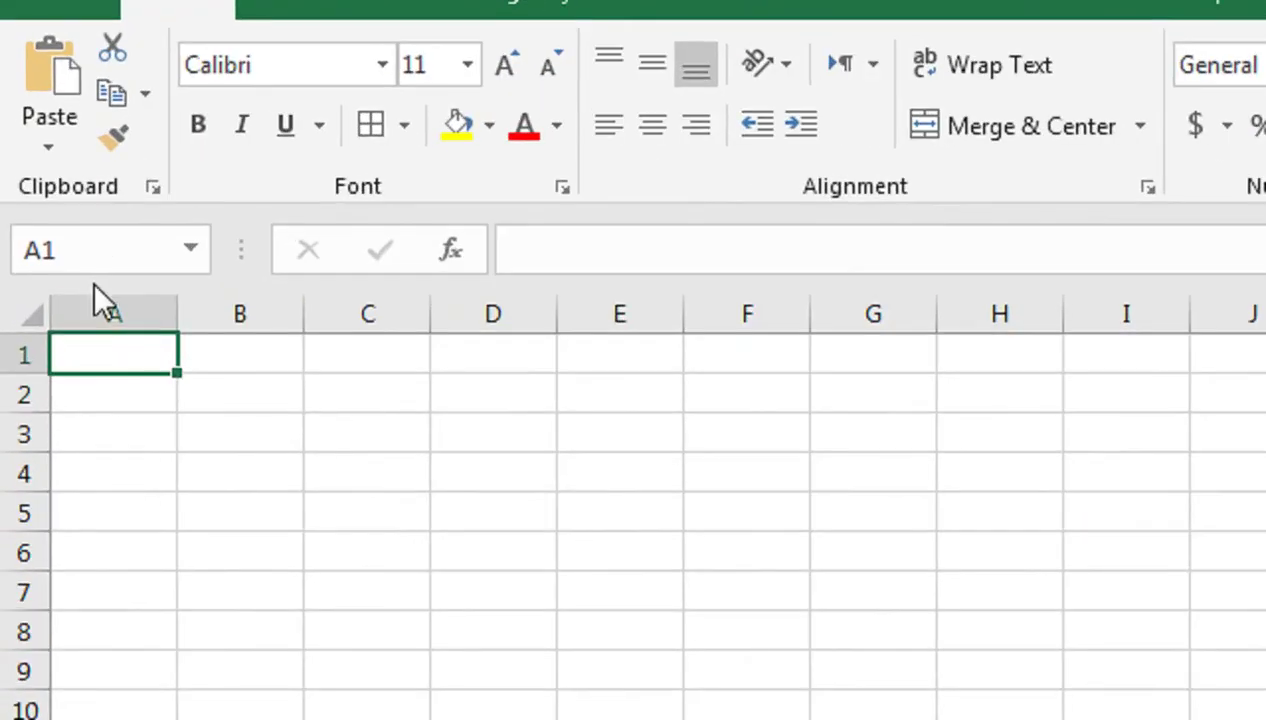
Widen columns A through D evenly and make row 1 taller
{"action": "left_click_drag", "start_coordinate": [72, 209], "coordinate": [238, 209]}
{"action": "left_click", "coordinate": [440, 315]}
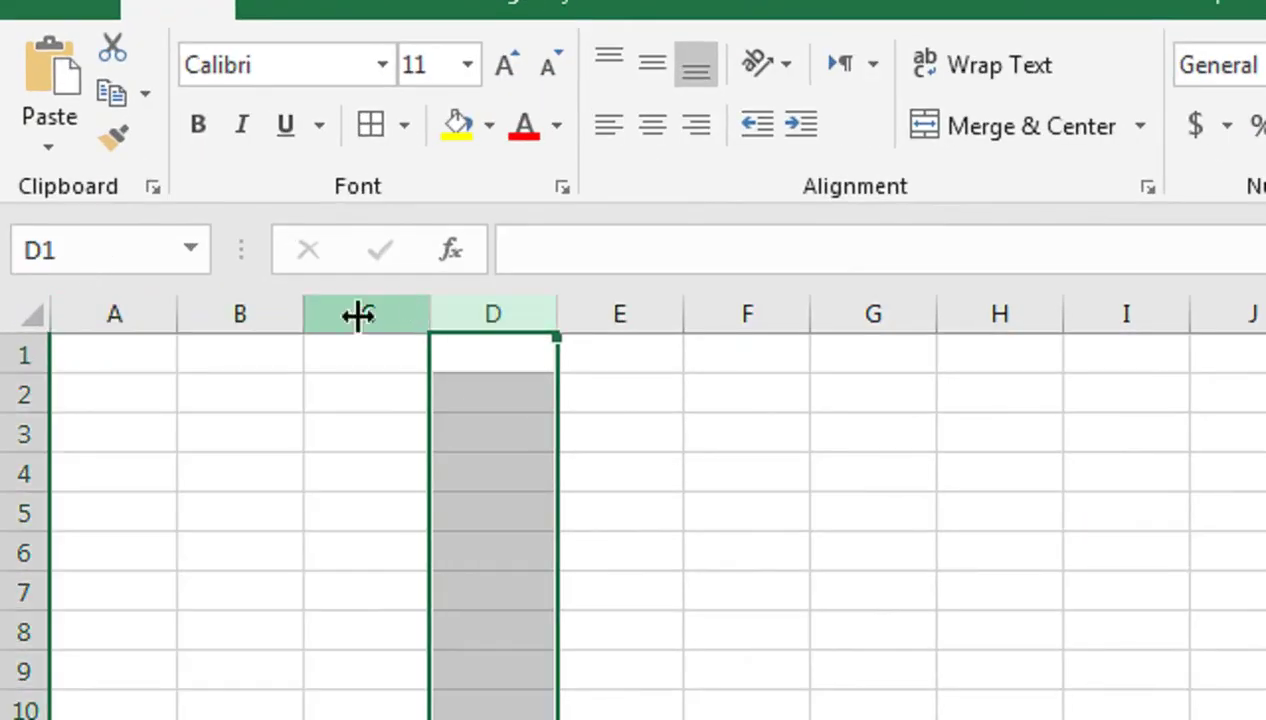
{"action": "left_click_drag", "start_coordinate": [79, 312], "coordinate": [505, 335]}
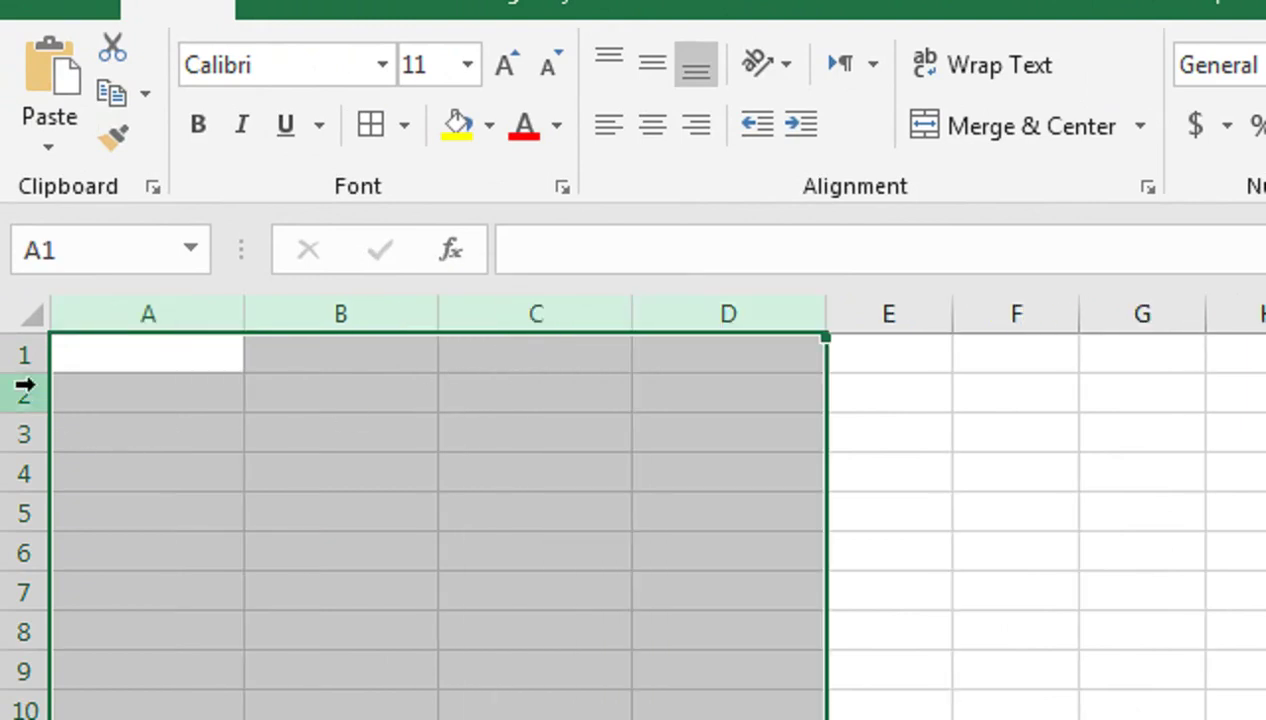
{"action": "left_click_drag", "start_coordinate": [23, 372], "coordinate": [25, 414]}
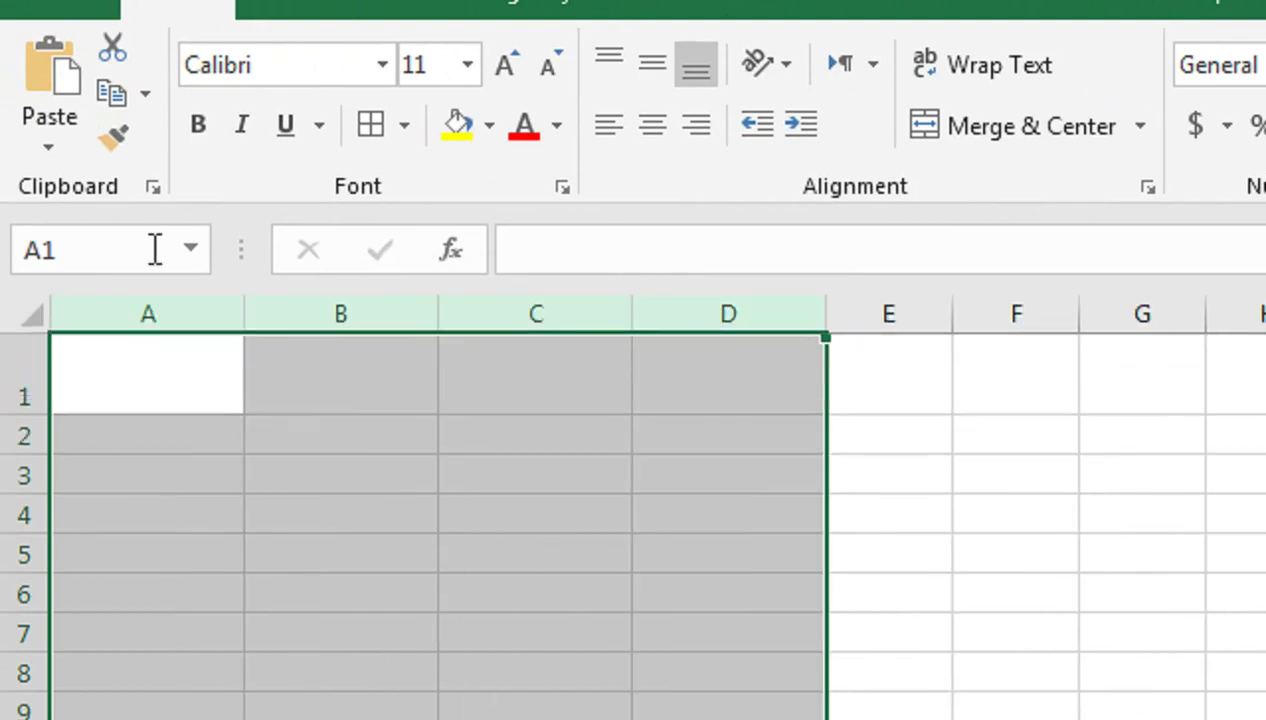
{"action": "left_click_drag", "start_coordinate": [153, 314], "coordinate": [715, 318]}
Merge A1:D1 and enter the title FEE SUMMARY REPORT
{"action": "left_click_drag", "start_coordinate": [249, 367], "coordinate": [1019, 373]}
{"action": "left_click", "coordinate": [1030, 126]}
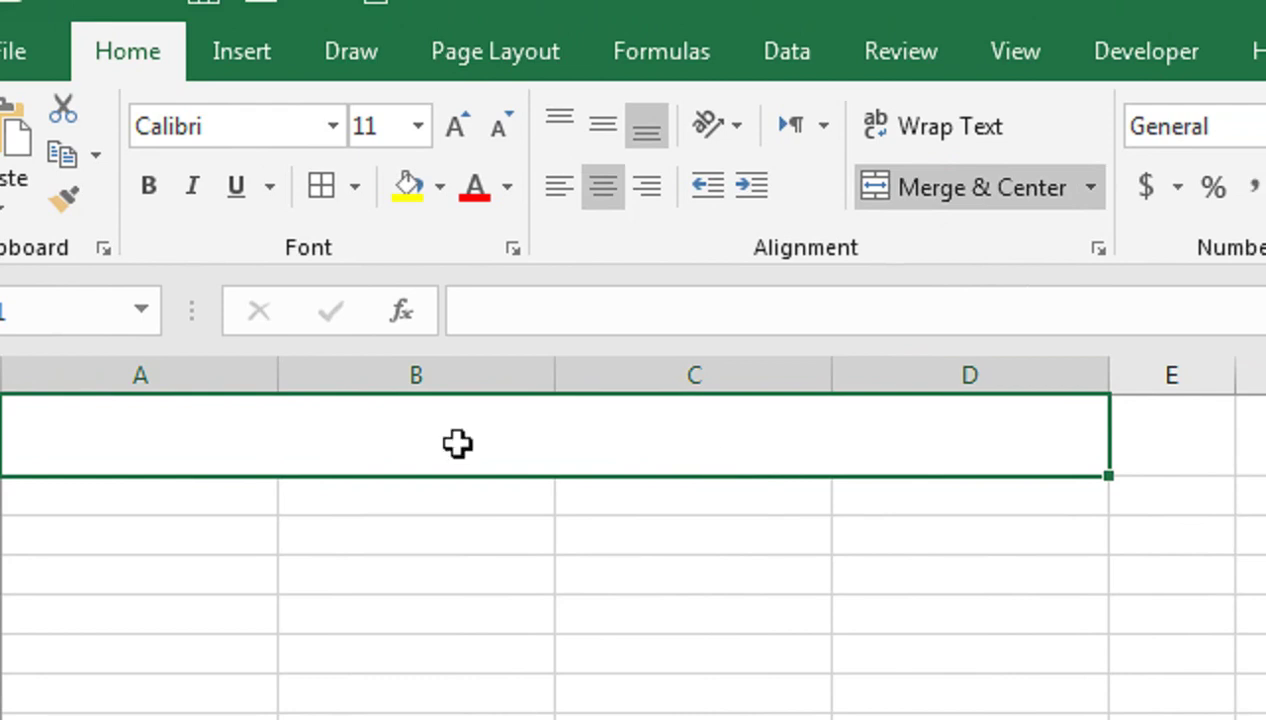
{"action": "type", "text": "FEE SUMMARY "}
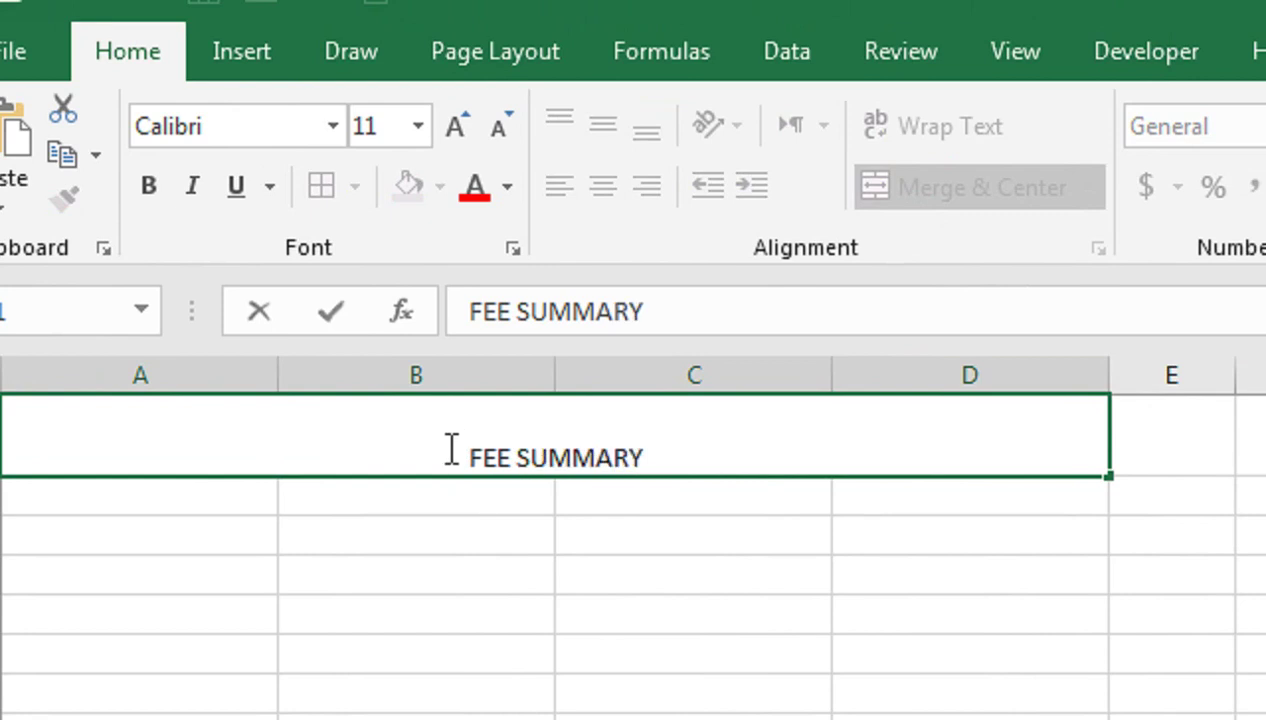
{"action": "type", "text": "REPOT"}
{"action": "key", "text": "BackSpace"}
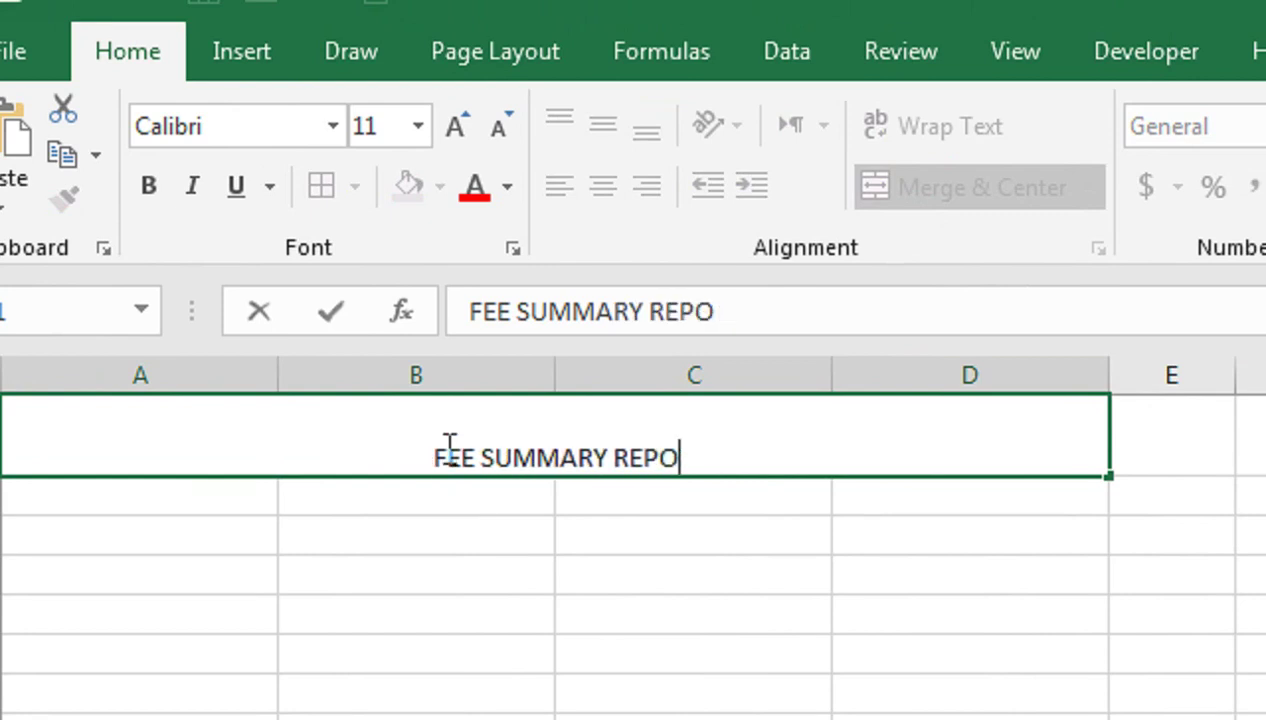
{"action": "type", "text": "RT"}
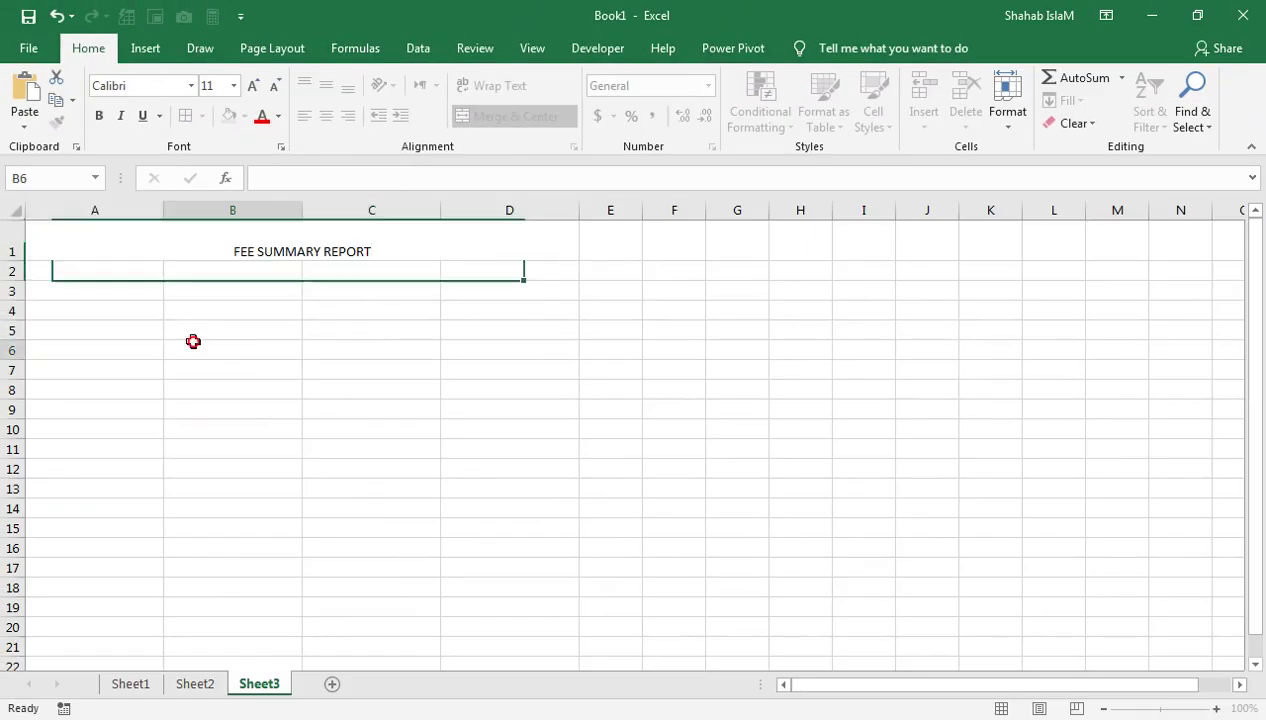
{"action": "left_click", "coordinate": [336, 639]}
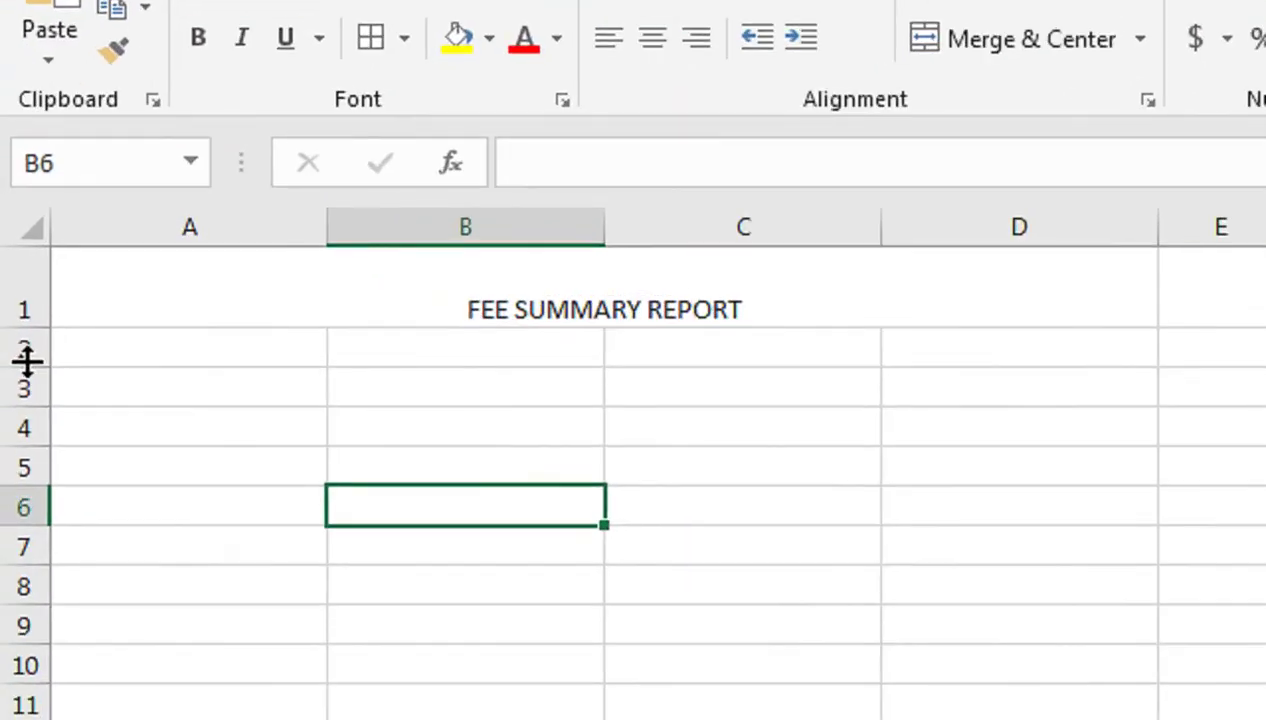
Widen column A, make row 2 taller, and merge B2:D2
{"action": "mouse_move", "coordinate": [12, 271]}
{"action": "left_mouse_down"}
{"action": "mouse_move", "coordinate": [9, 281]}
{"action": "mouse_move", "coordinate": [18, 273]}
{"action": "left_mouse_up"}
{"action": "left_click_drag", "start_coordinate": [36, 356], "coordinate": [76, 538]}
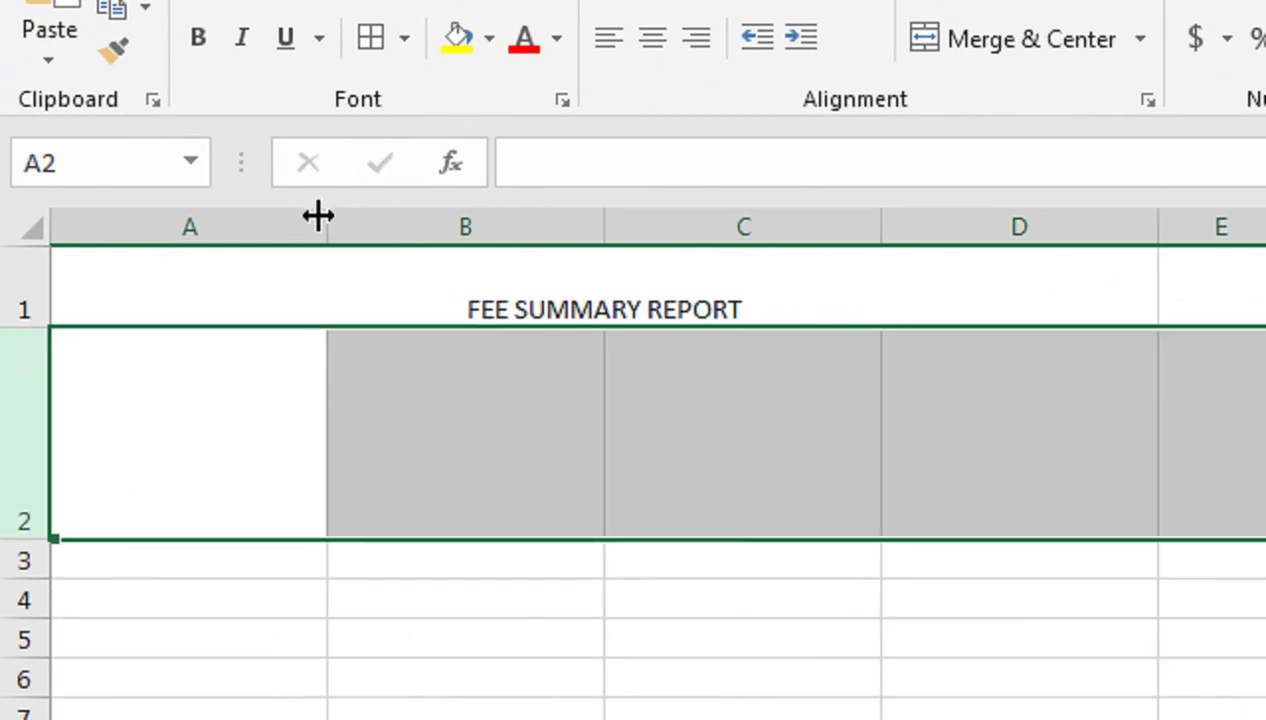
{"action": "left_click_drag", "start_coordinate": [316, 216], "coordinate": [338, 226]}
{"action": "left_click_drag", "start_coordinate": [40, 539], "coordinate": [40, 575]}
{"action": "left_click", "coordinate": [285, 377]}
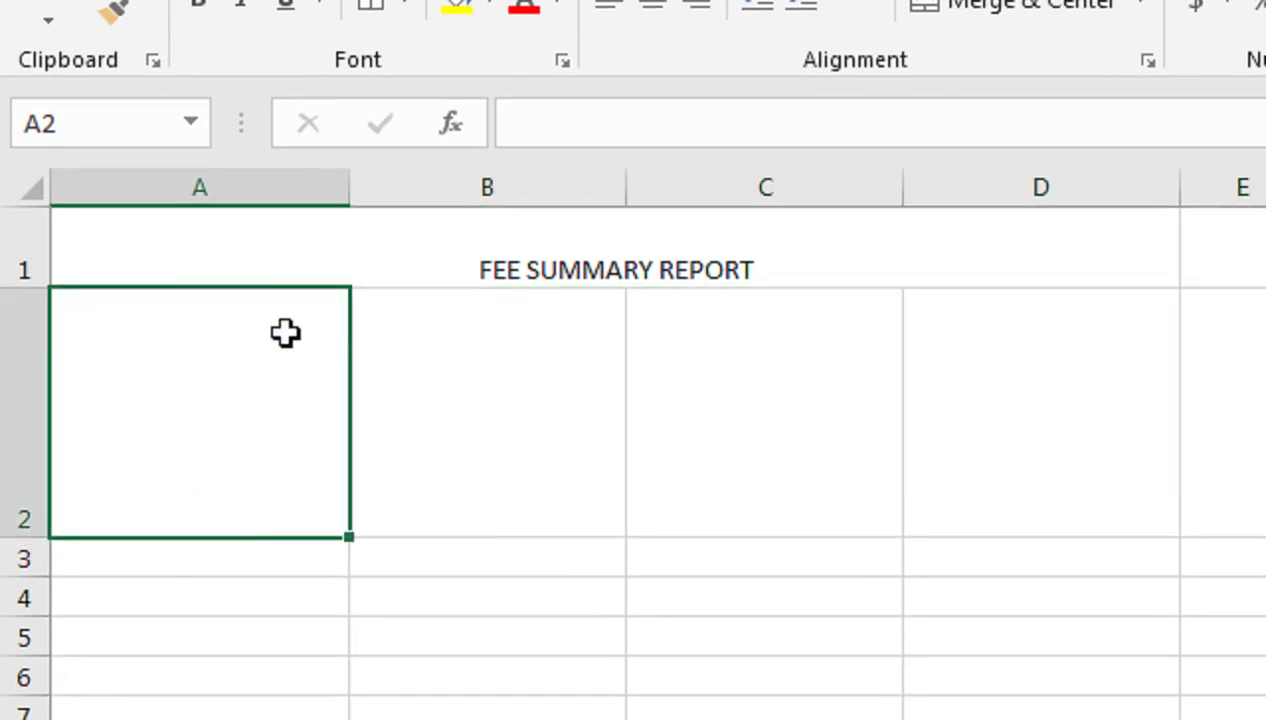
{"action": "left_click_drag", "start_coordinate": [457, 394], "coordinate": [1084, 441]}
{"action": "left_click", "coordinate": [1040, 4]}
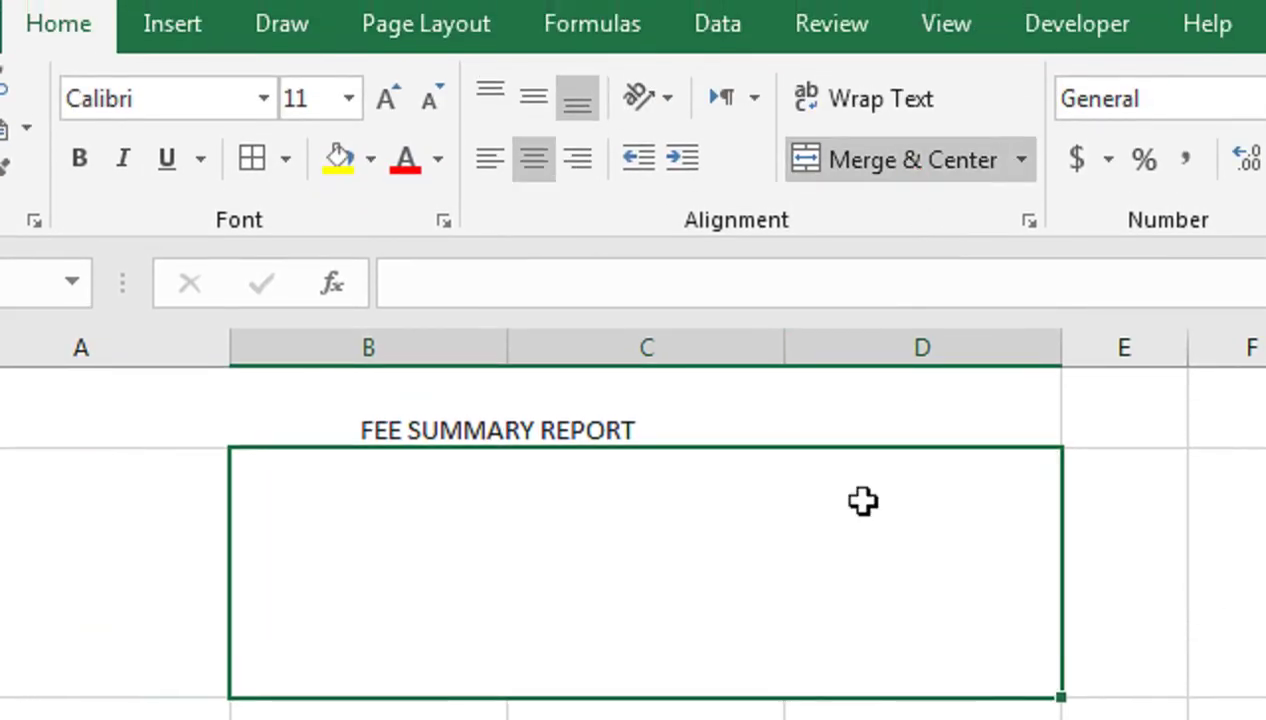
Make the FEE SUMMARY REPORT title middle-aligned, bold and size 22
{"action": "left_click", "coordinate": [613, 401]}
{"action": "left_click", "coordinate": [533, 97]}
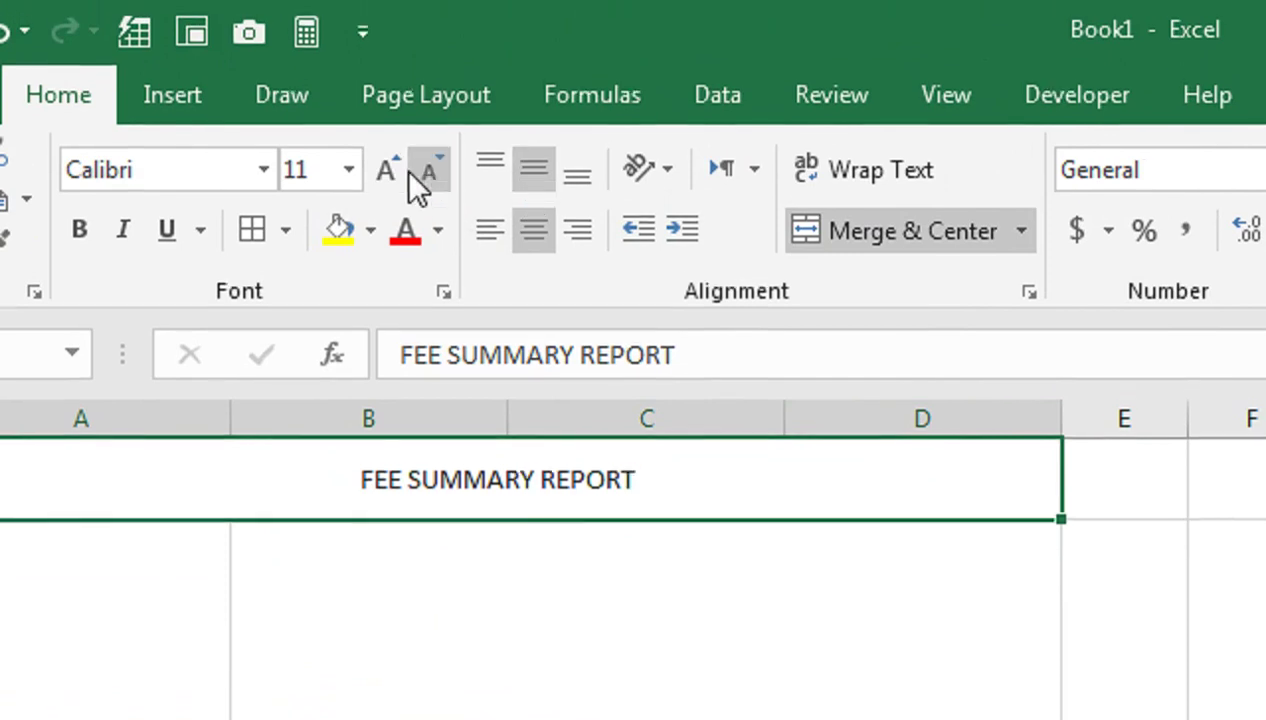
{"action": "left_click", "coordinate": [390, 171]}
{"action": "left_click", "coordinate": [390, 171]}
{"action": "left_click", "coordinate": [390, 171]}
{"action": "left_click", "coordinate": [390, 171]}
{"action": "left_click", "coordinate": [390, 171]}
{"action": "left_click", "coordinate": [390, 171]}
{"action": "left_click", "coordinate": [80, 231]}
Enter NEW SCHOOLING SYSTEM in merged B2, centred horizontally and vertically
{"action": "left_click", "coordinate": [487, 622]}
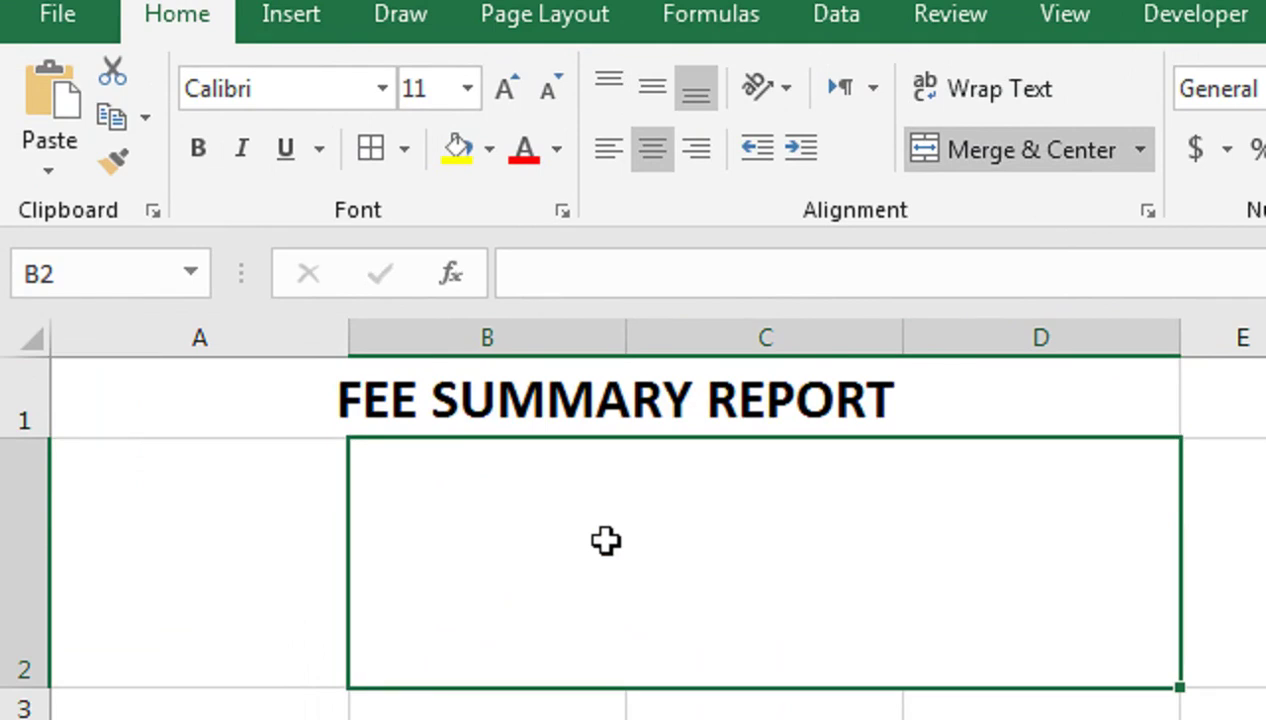
{"action": "type", "text": "NEW"}
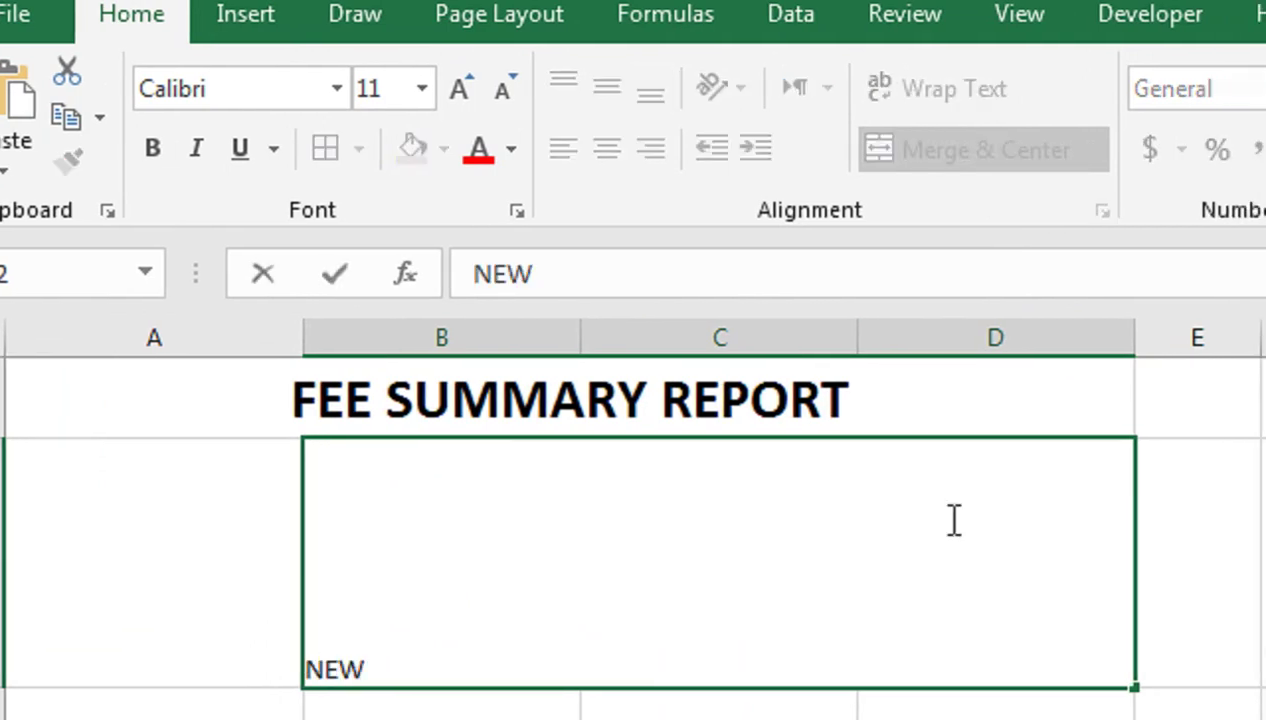
{"action": "type", "text": " SCH"}
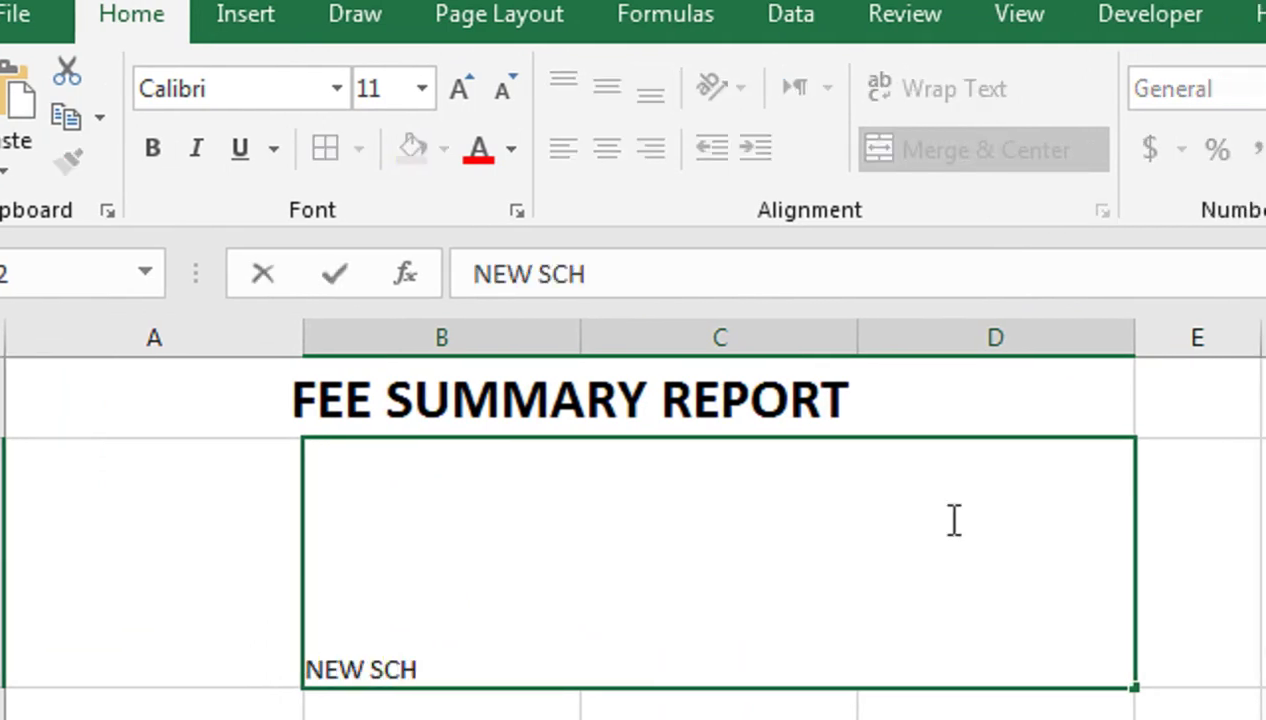
{"action": "type", "text": "OOLING SYSTEM"}
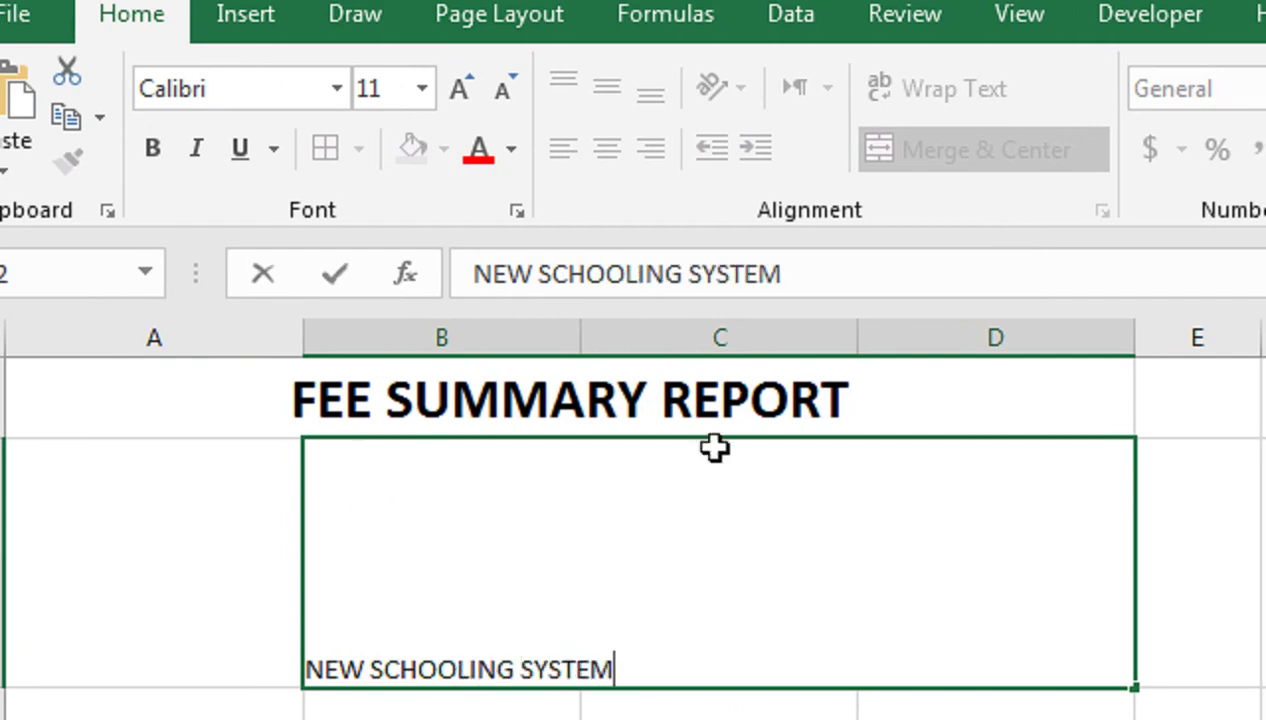
{"action": "left_click", "coordinate": [607, 148]}
{"action": "left_click", "coordinate": [607, 90]}
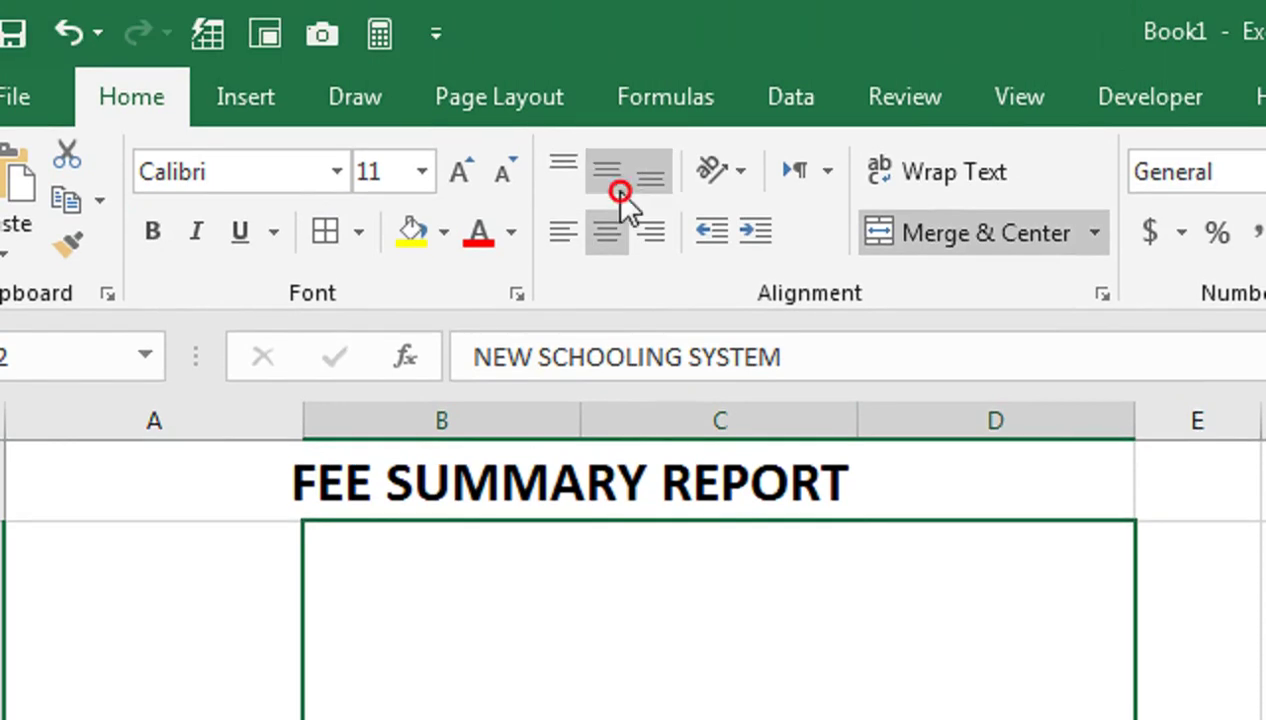
Top-align B2 and make NEW SCHOOLING SYSTEM bold at size 22
{"action": "left_click", "coordinate": [566, 172]}
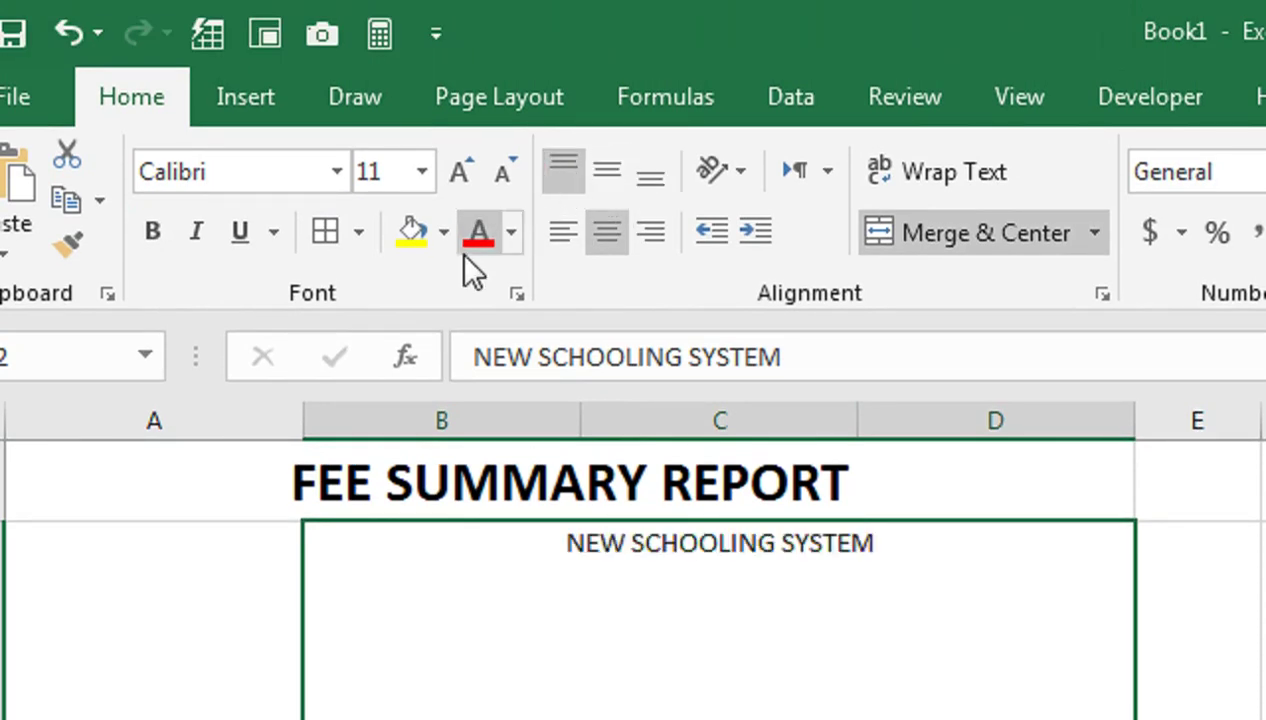
{"action": "left_click", "coordinate": [461, 172]}
{"action": "left_click", "coordinate": [461, 172]}
{"action": "left_click", "coordinate": [461, 172]}
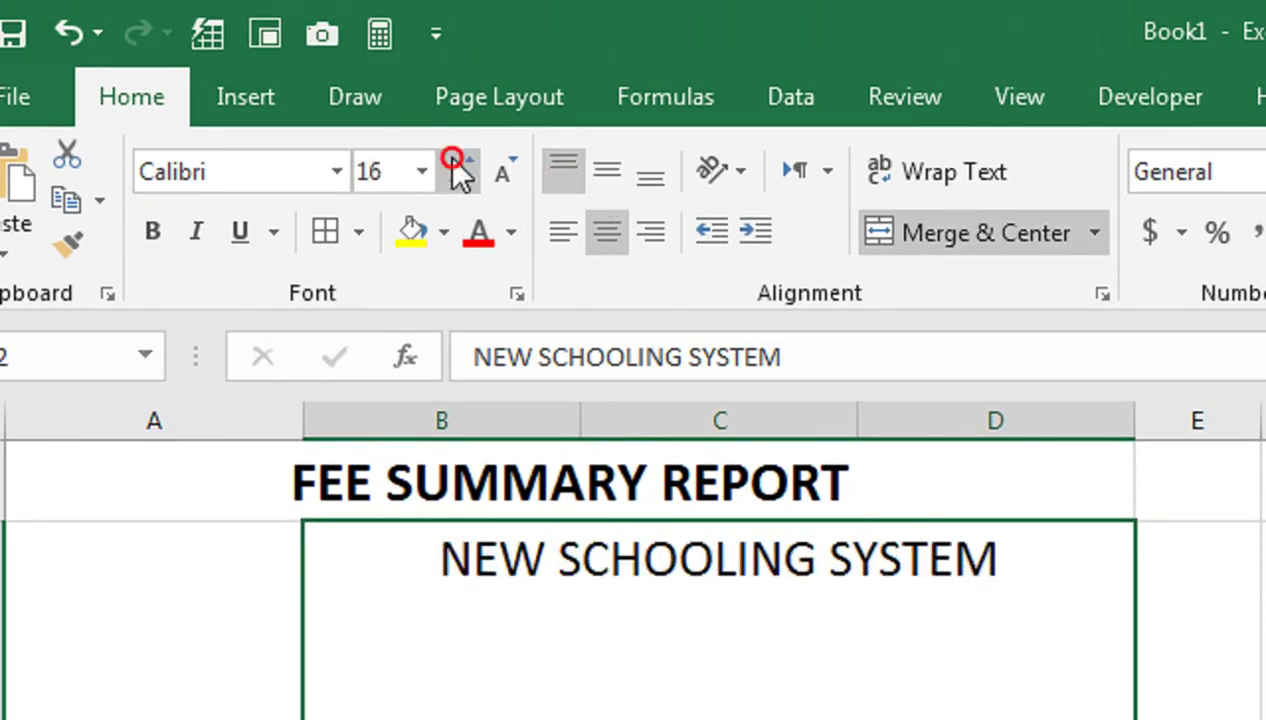
{"action": "left_click", "coordinate": [461, 172]}
{"action": "left_click", "coordinate": [461, 172]}
{"action": "left_click", "coordinate": [461, 172]}
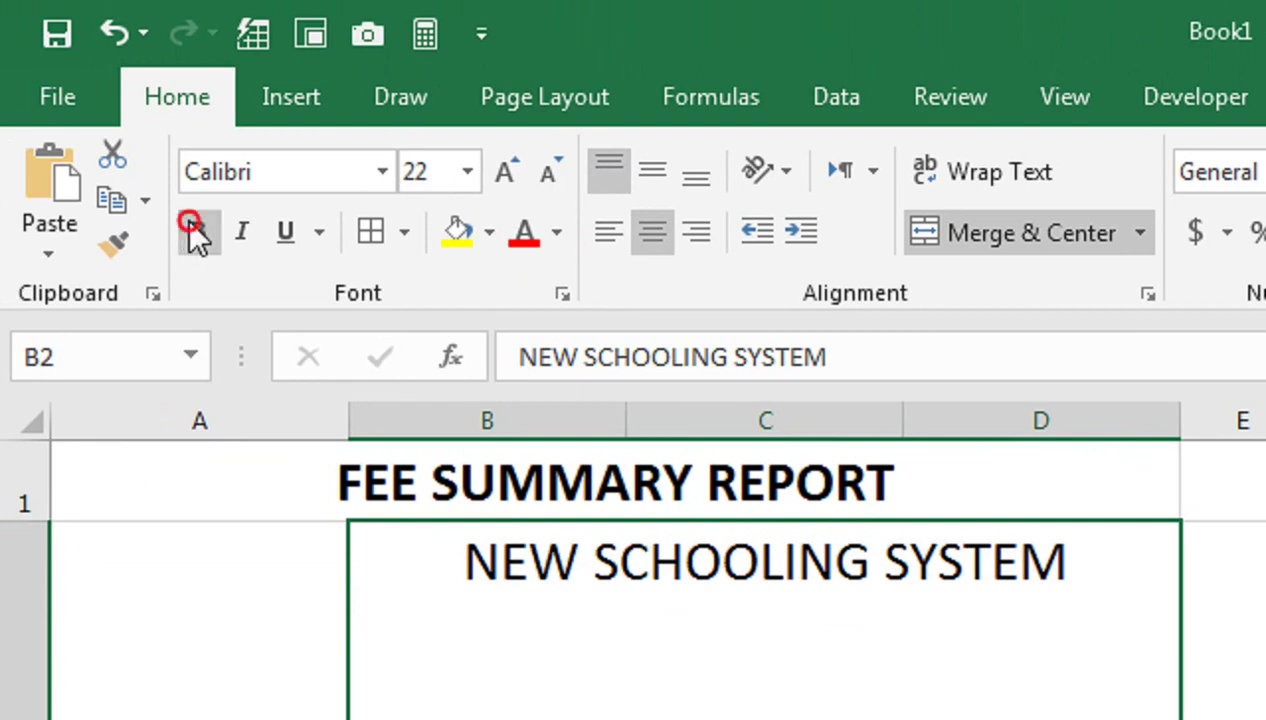
{"action": "left_click", "coordinate": [192, 228]}
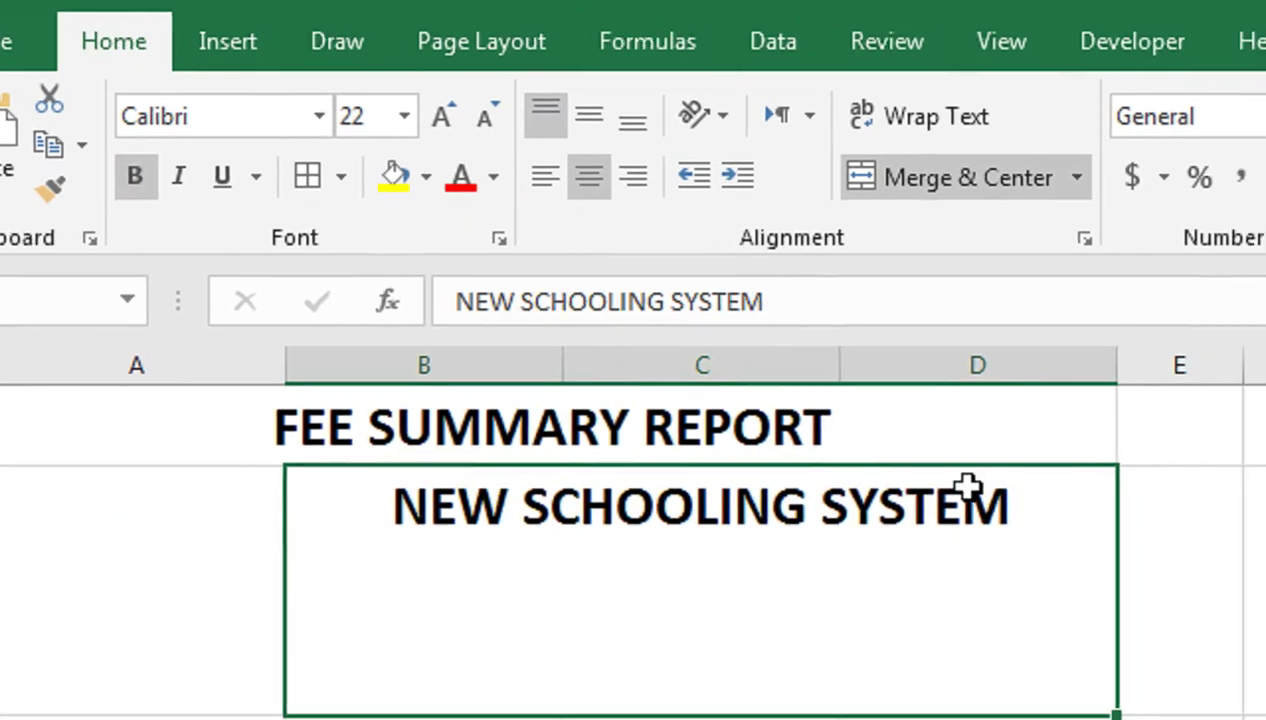
Add a second line 'F.B AREA BLOCK-1' inside B2
{"action": "double_click", "coordinate": [1083, 551]}
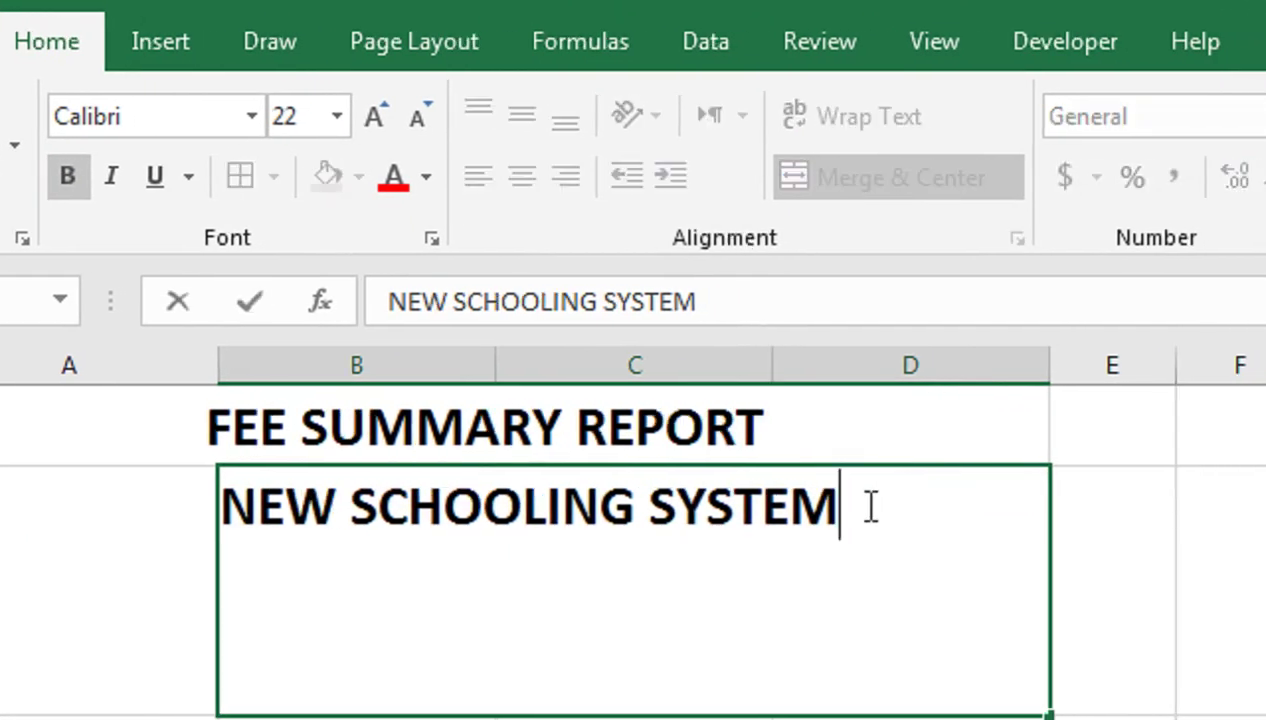
{"action": "key", "text": "alt+Return"}
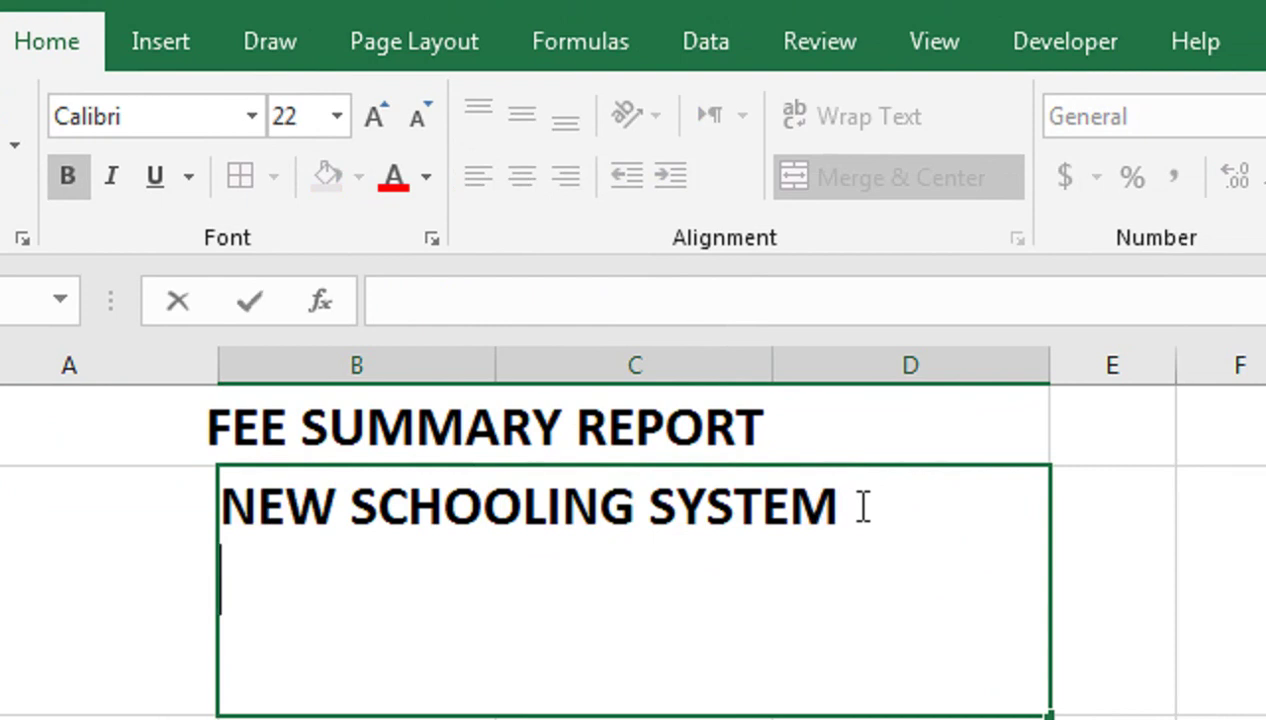
{"action": "type", "text": "F.B"}
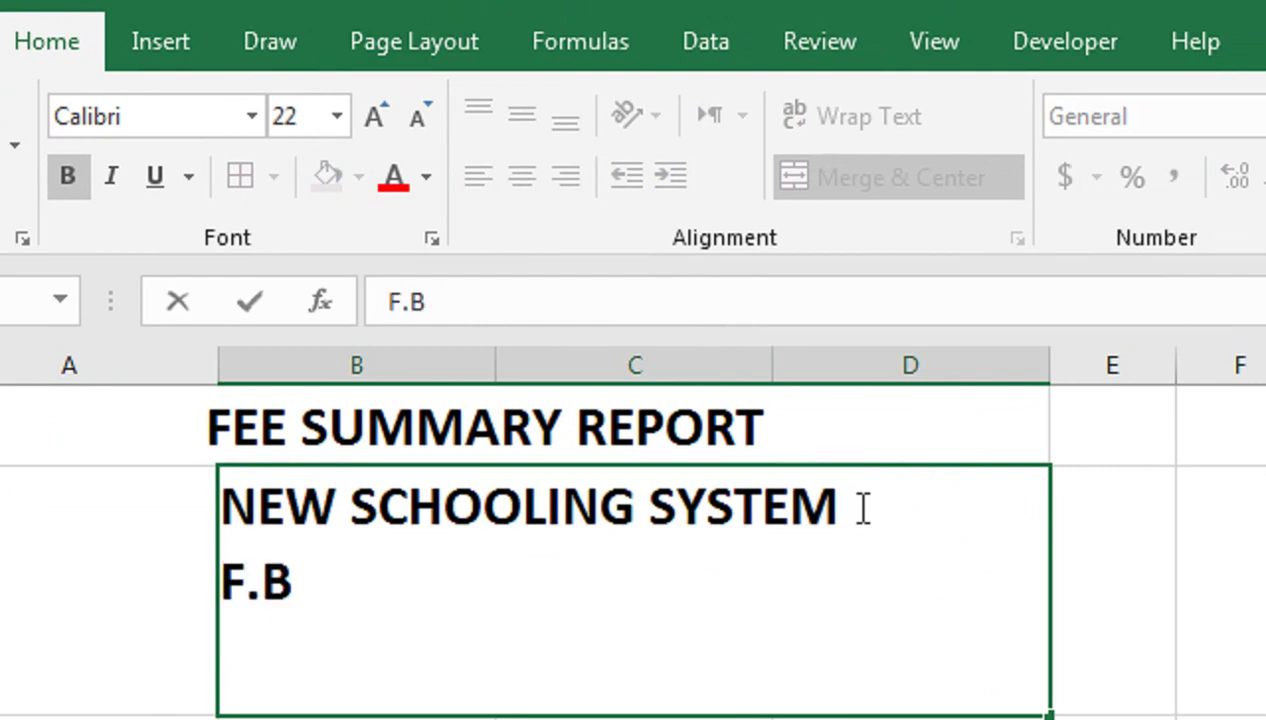
{"action": "type", "text": " AREA"}
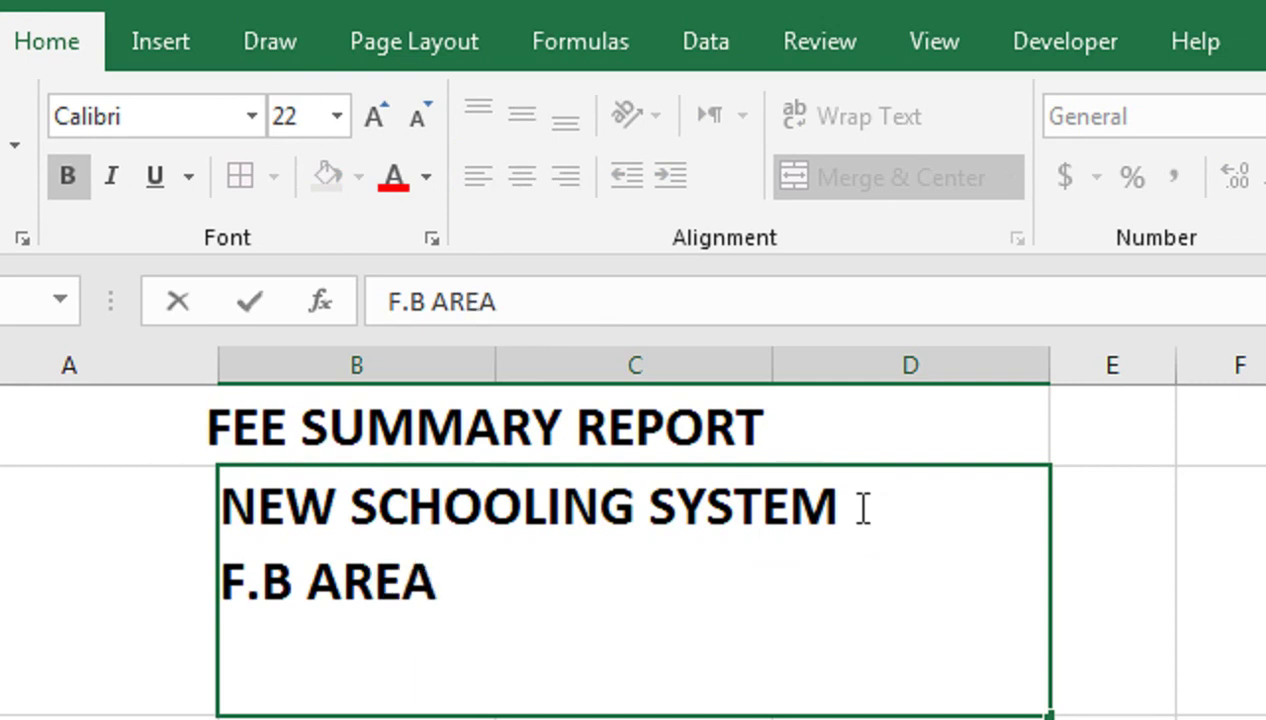
{"action": "type", "text": " BL"}
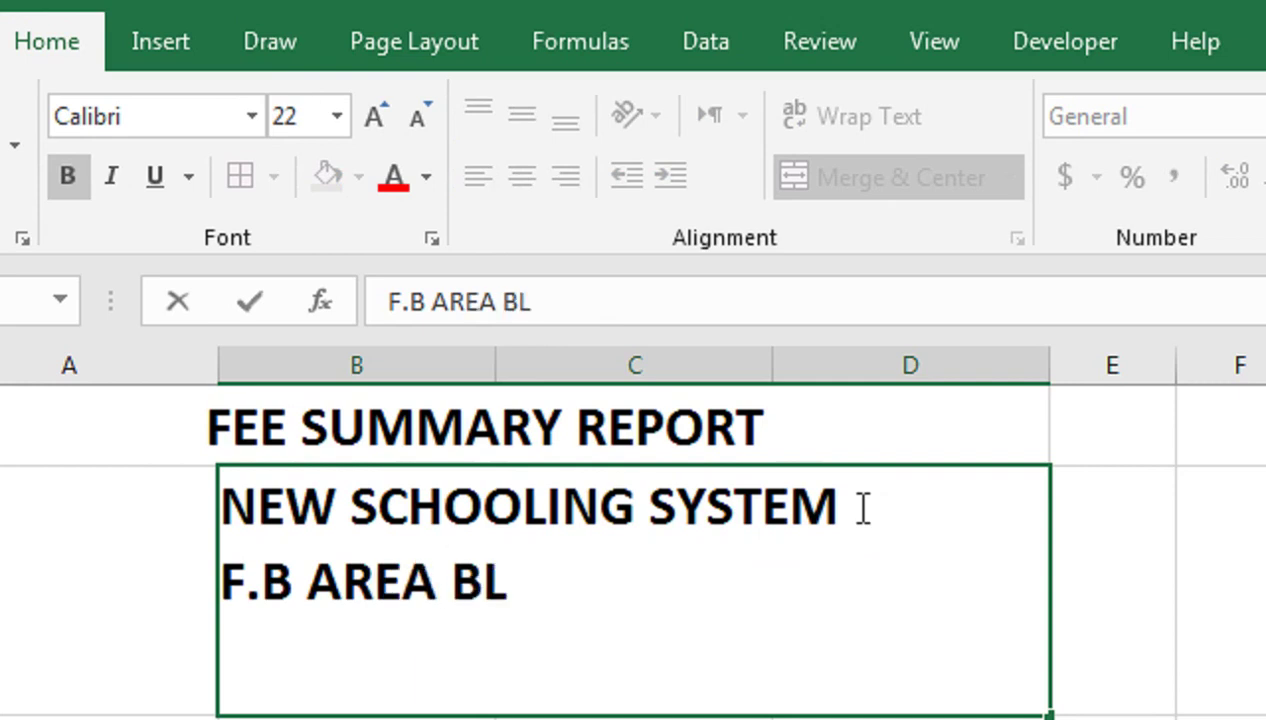
{"action": "type", "text": "OCK1"}
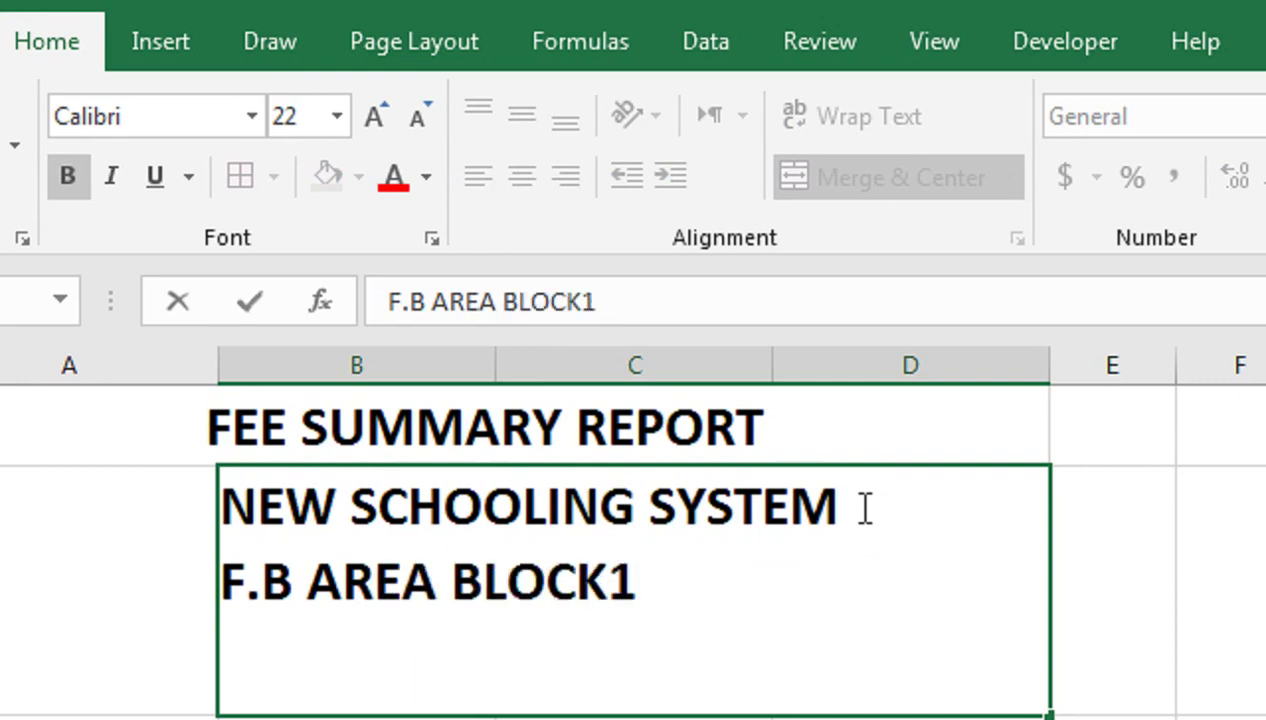
{"action": "key", "text": "BackSpace"}
{"action": "type", "text": "-1"}
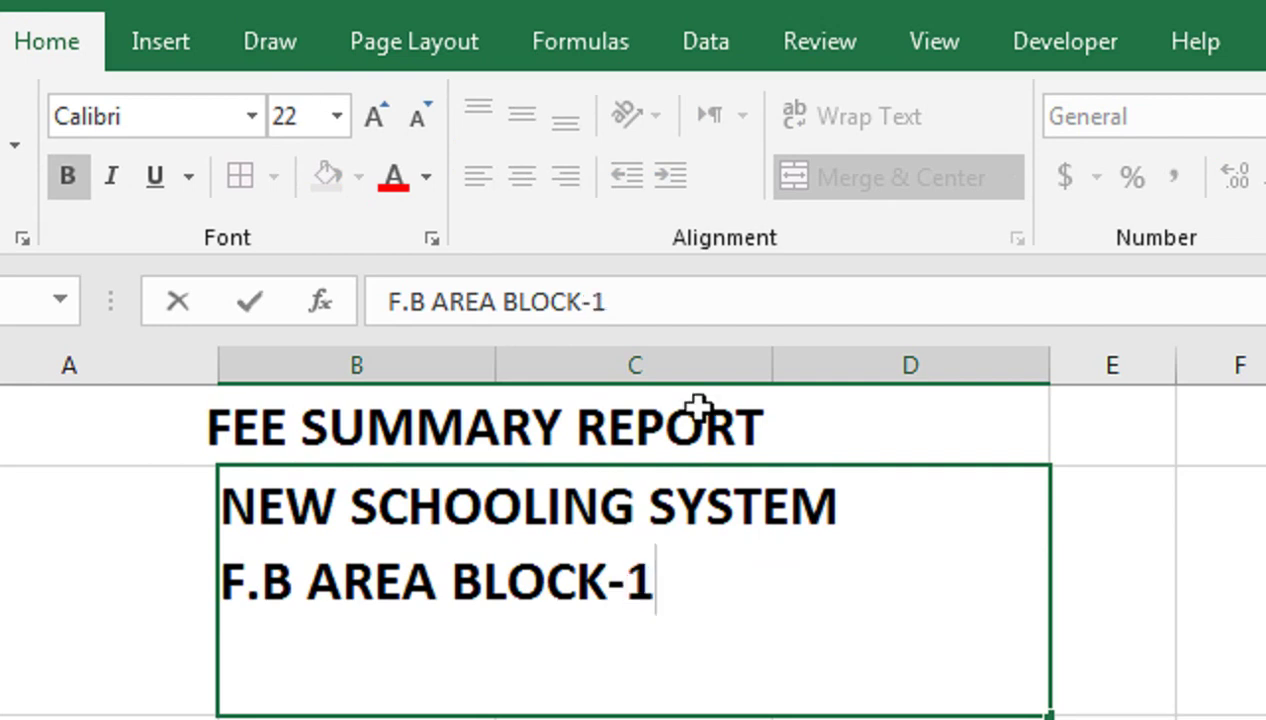
{"action": "key", "text": "Return"}
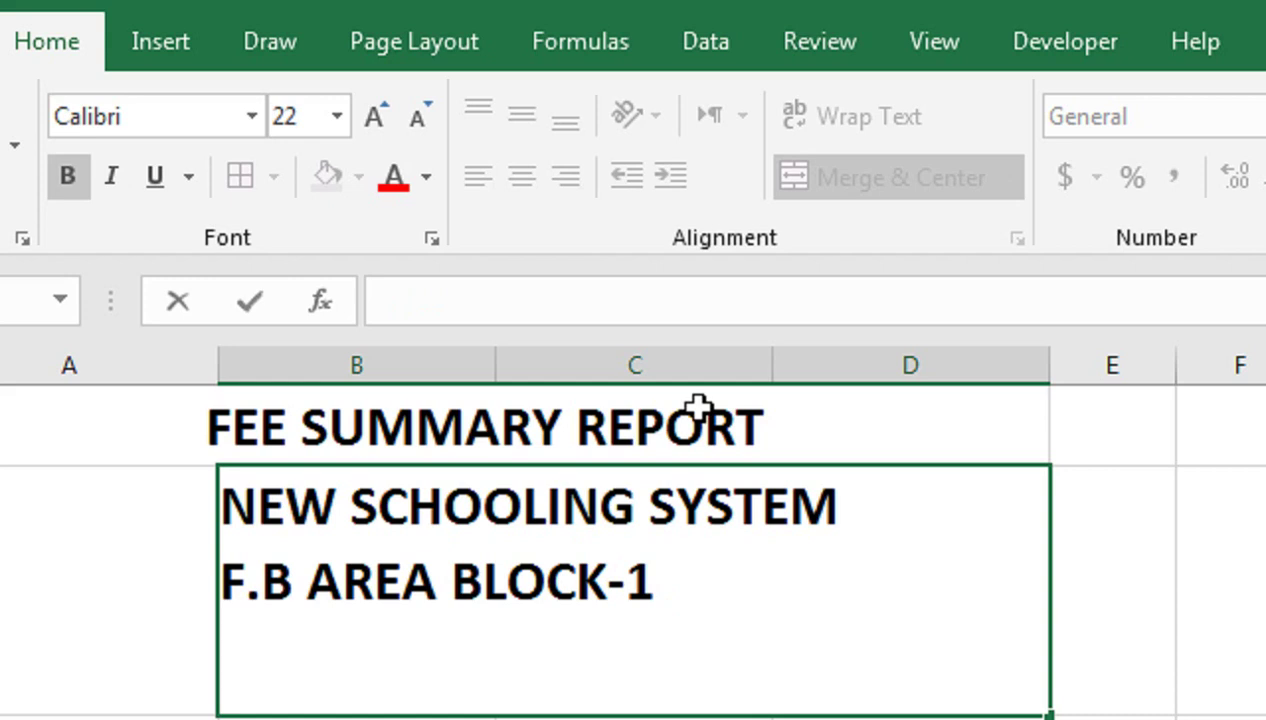
Add the lines 'SHARIFABAD KARACHI' and 'PHONE:-' with the school's phone number, then select the lower lines
{"action": "type", "text": "SHARIFA"}
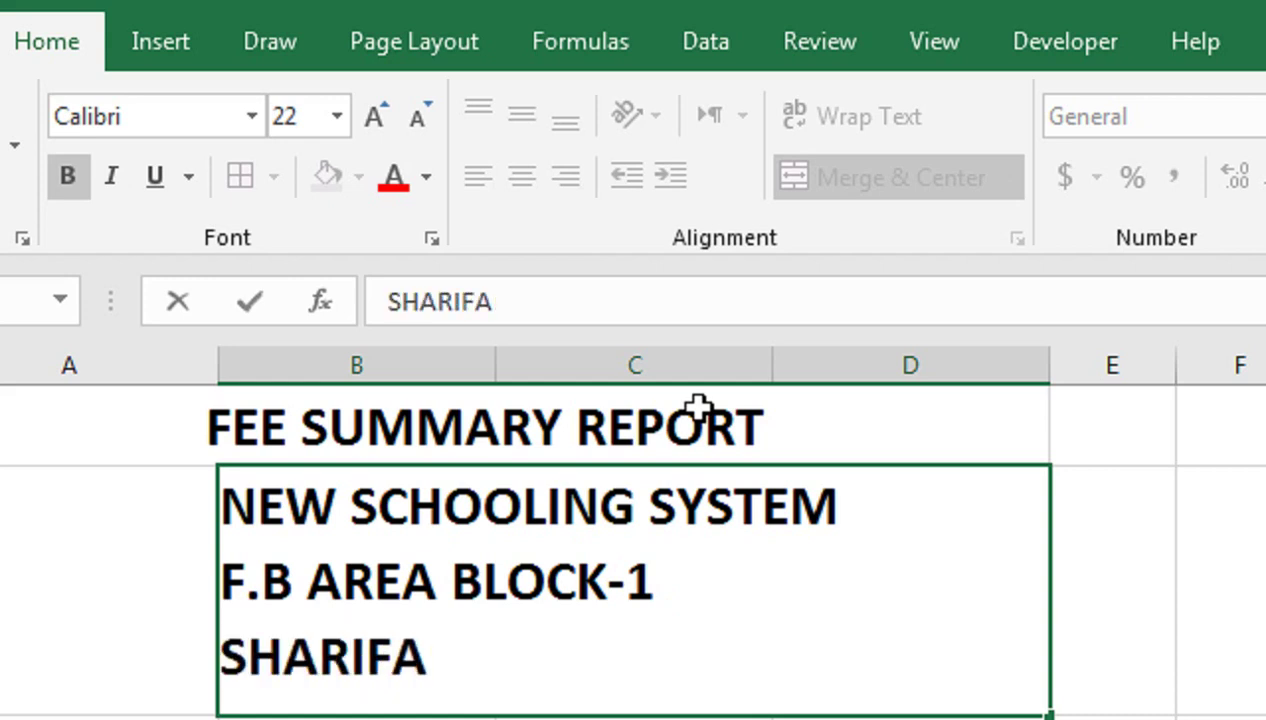
{"action": "type", "text": "BAD AKRACH"}
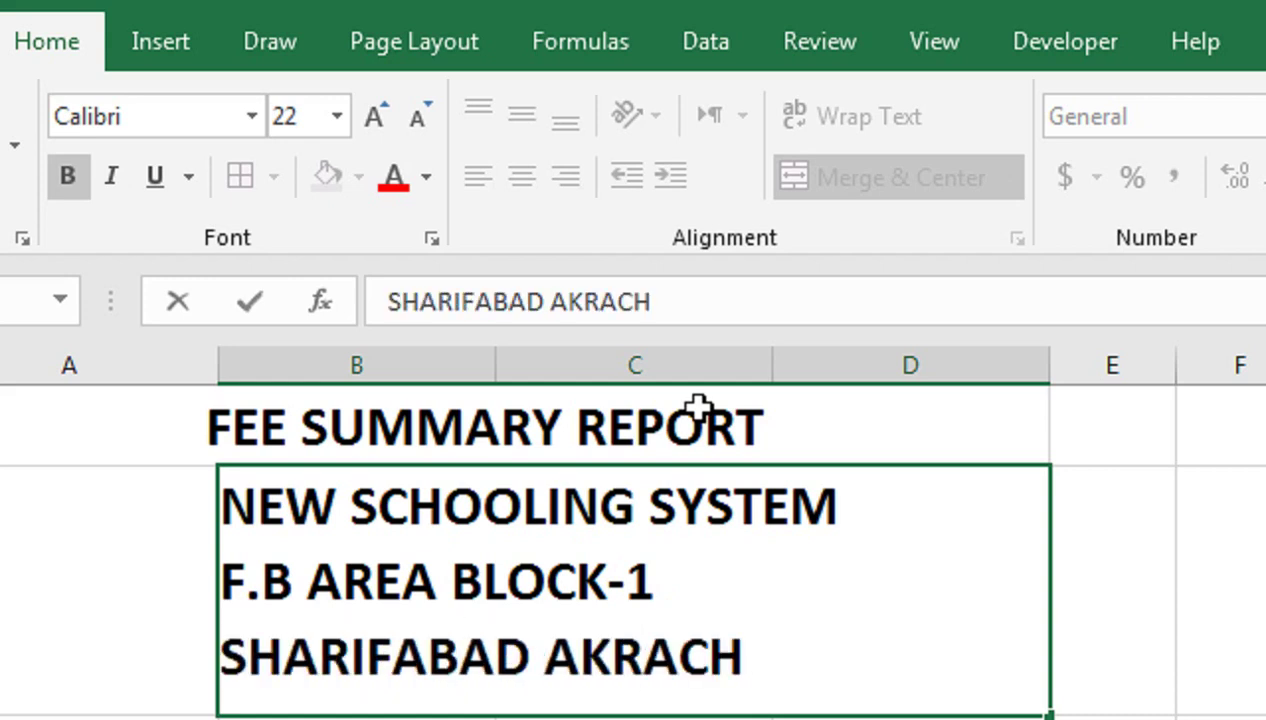
{"action": "key", "text": "BackSpace"}
{"action": "key", "text": "BackSpace"}
{"action": "key", "text": "BackSpace"}
{"action": "key", "text": "BackSpace"}
{"action": "key", "text": "BackSpace"}
{"action": "key", "text": "BackSpace"}
{"action": "type", "text": "L"}
{"action": "key", "text": "BackSpace"}
{"action": "type", "text": "KARACH"}
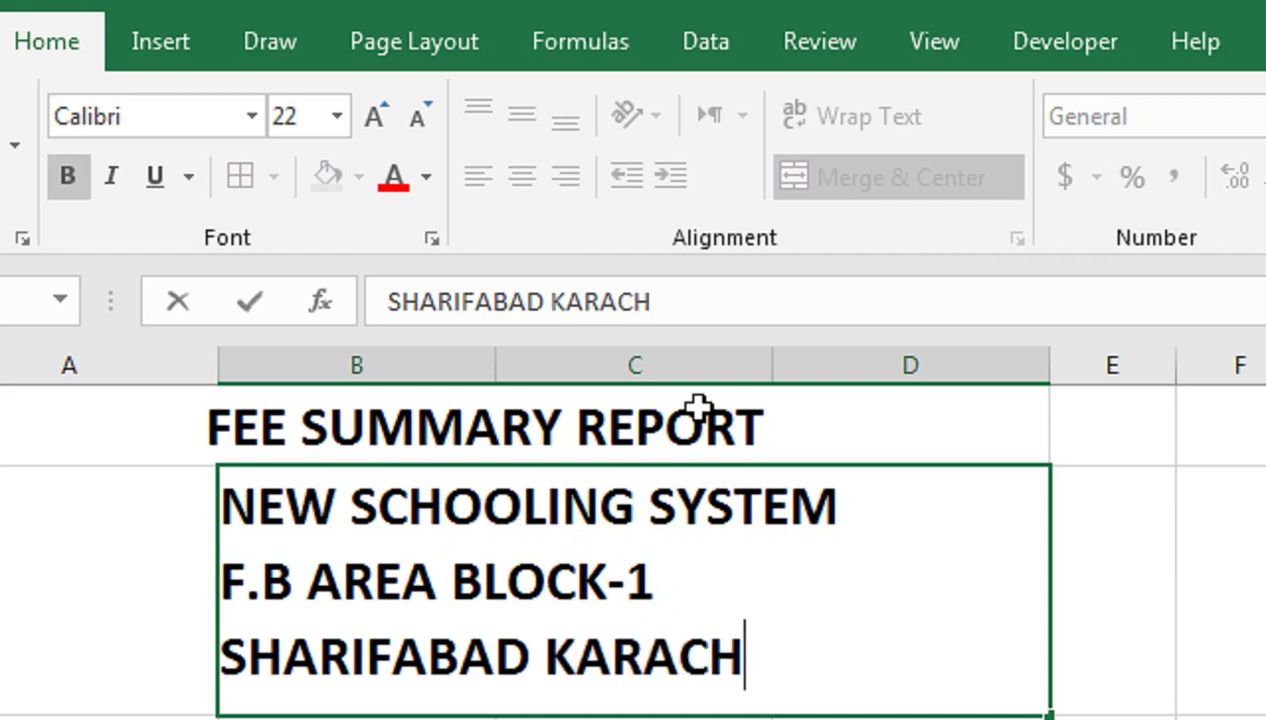
{"action": "type", "text": "I"}
{"action": "key", "text": "alt+Return"}
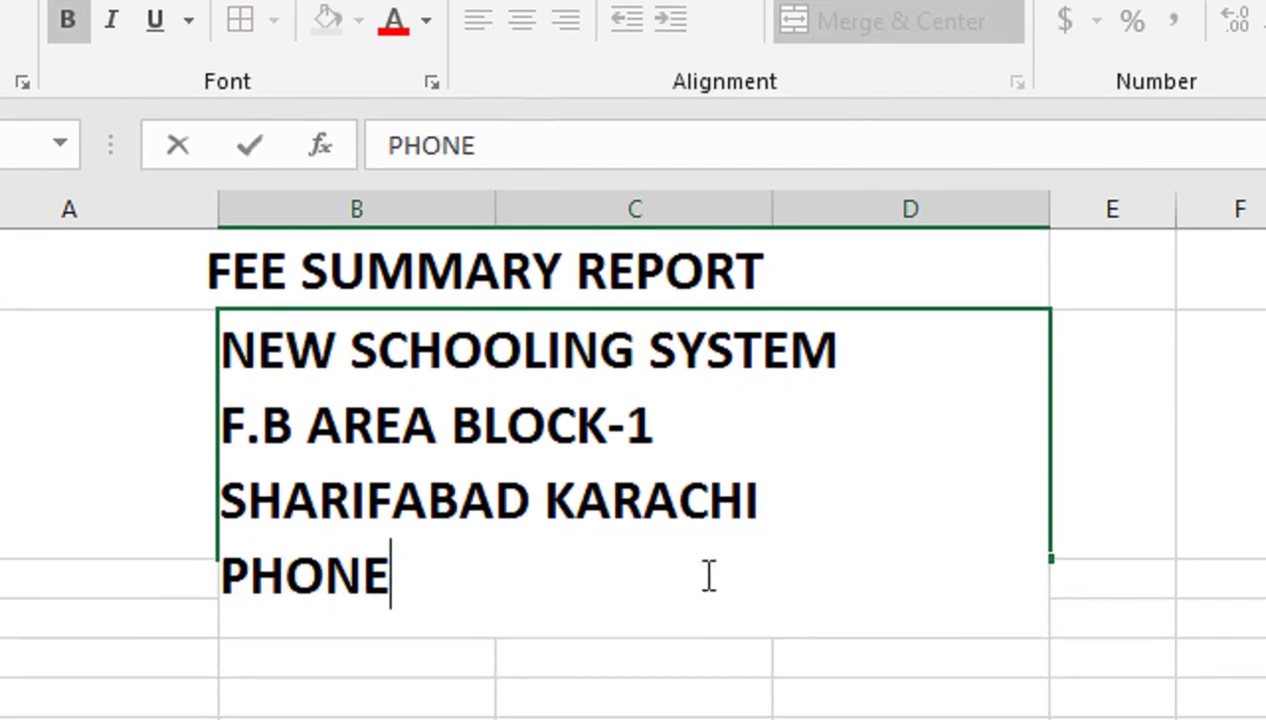
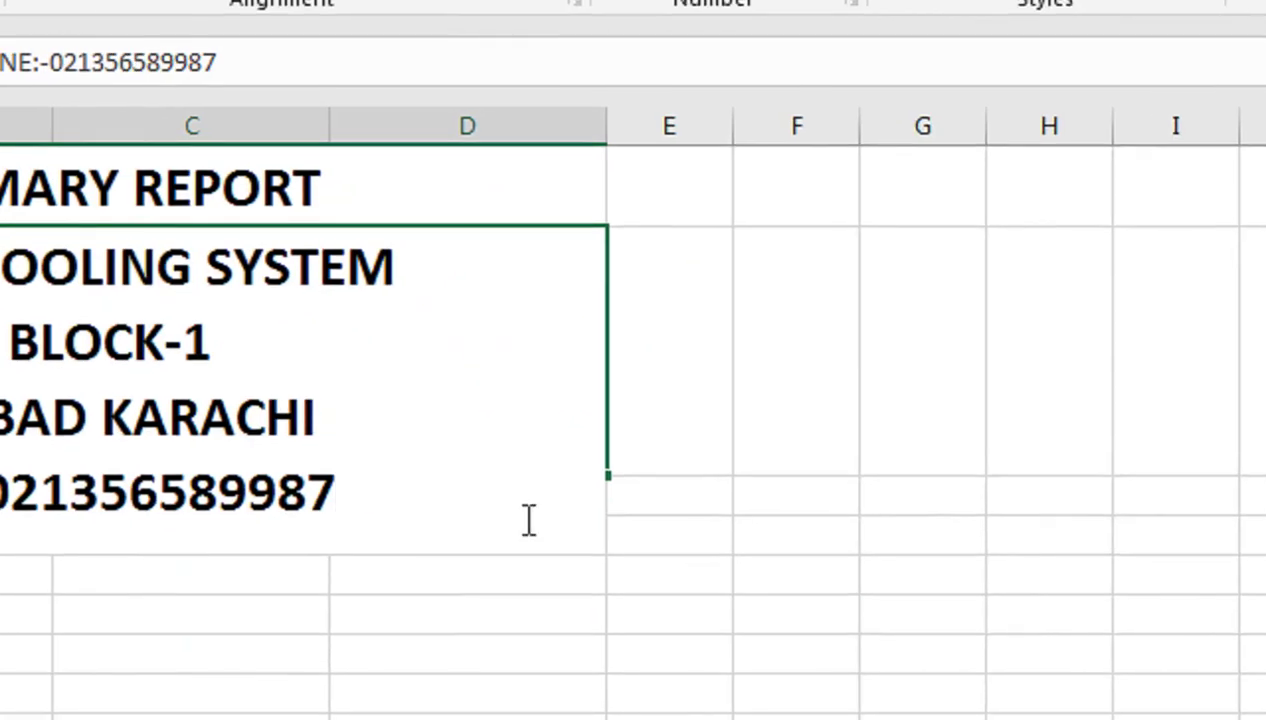
{"action": "left_click_drag", "start_coordinate": [224, 380], "coordinate": [293, 434]}
{"action": "left_click_drag", "start_coordinate": [388, 411], "coordinate": [1027, 566]}
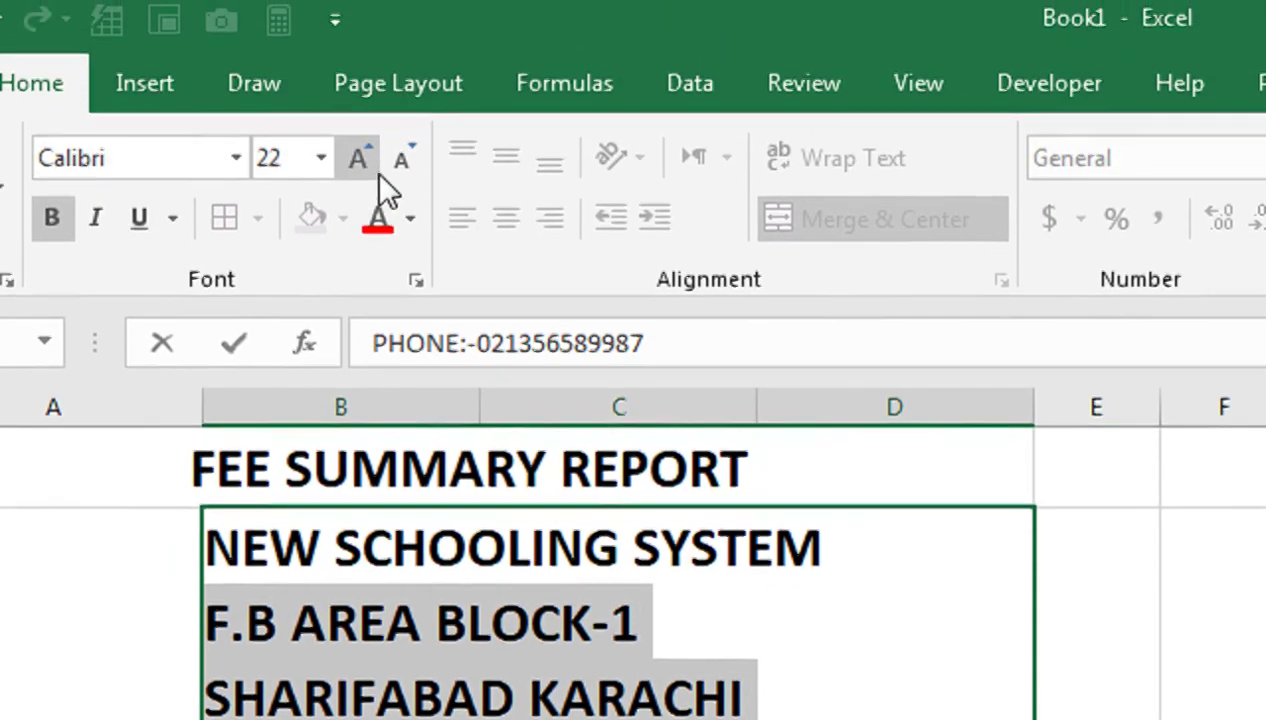
Shrink the address and phone lines to size 12, unbold them, then enlarge them two steps
{"action": "left_click", "coordinate": [402, 70]}
{"action": "left_click", "coordinate": [402, 70]}
{"action": "left_click", "coordinate": [402, 70]}
{"action": "left_click", "coordinate": [402, 70]}
{"action": "left_click", "coordinate": [402, 70]}
{"action": "key", "text": "ctrl+b"}
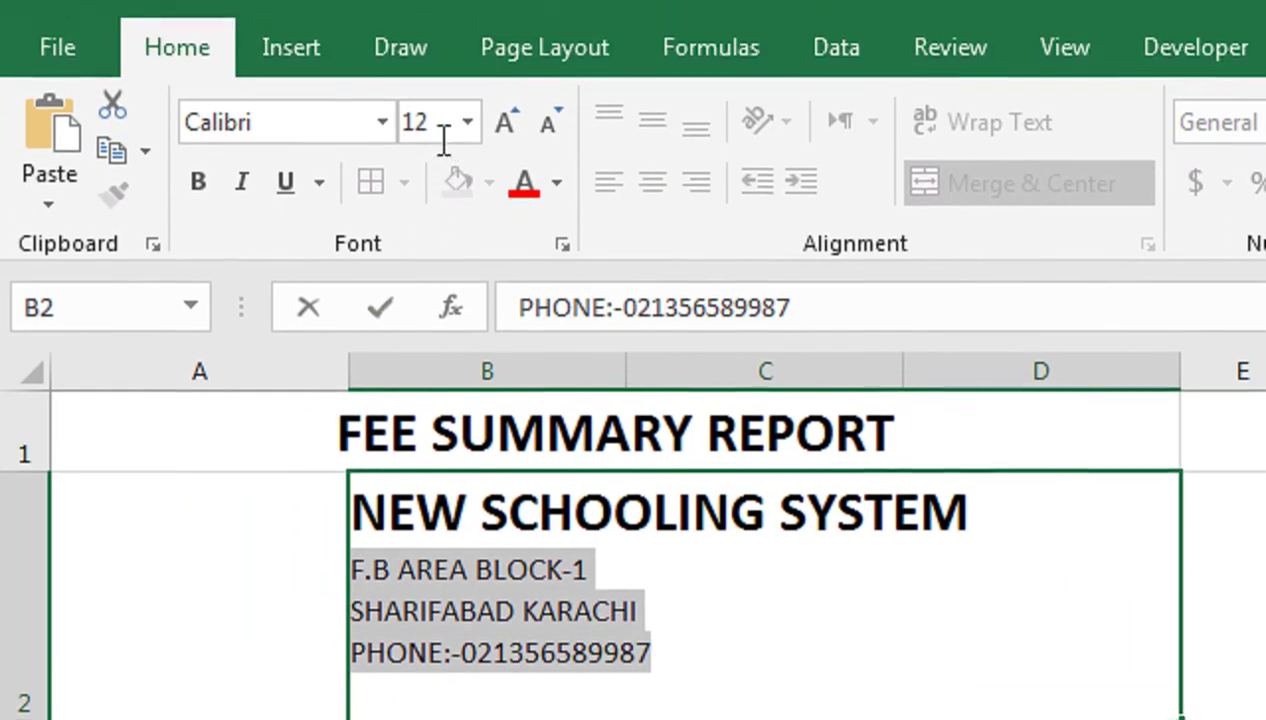
{"action": "left_click", "coordinate": [505, 83]}
{"action": "left_click", "coordinate": [505, 83]}
{"action": "left_click", "coordinate": [283, 458]}
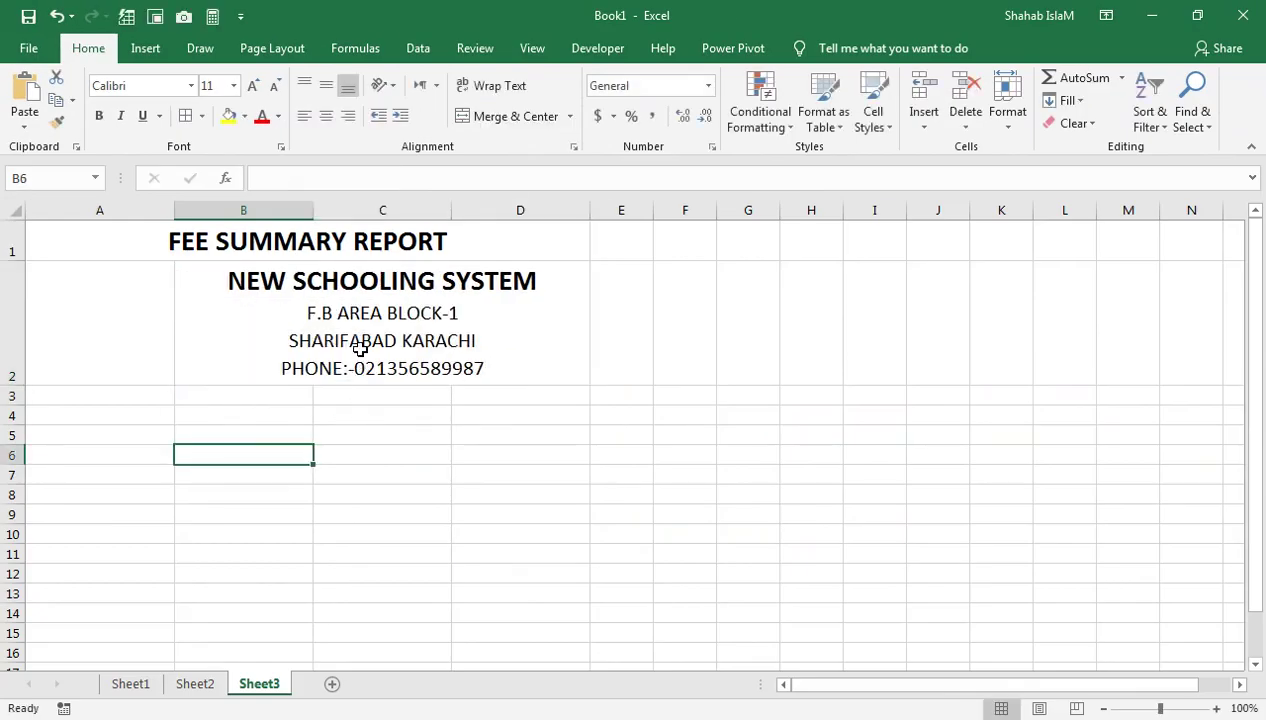
{"action": "left_click", "coordinate": [734, 659]}
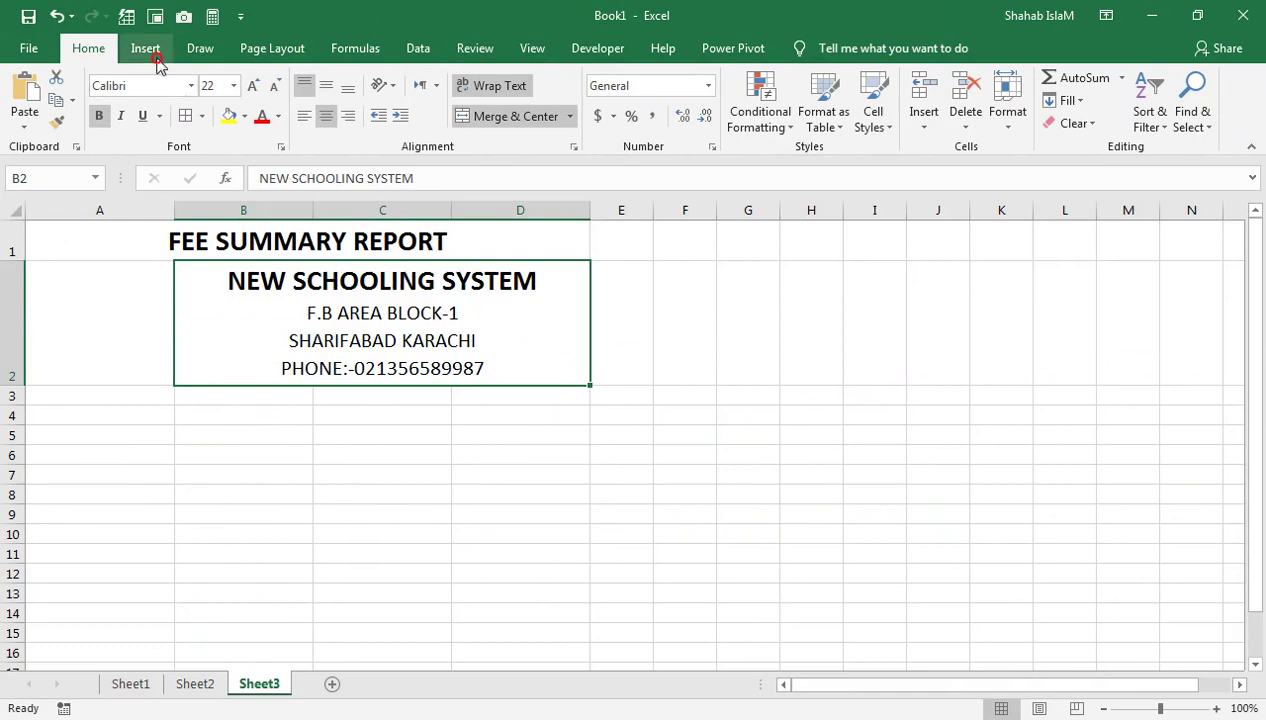
Insert the school logo picture from a file
{"action": "left_click", "coordinate": [146, 48]}
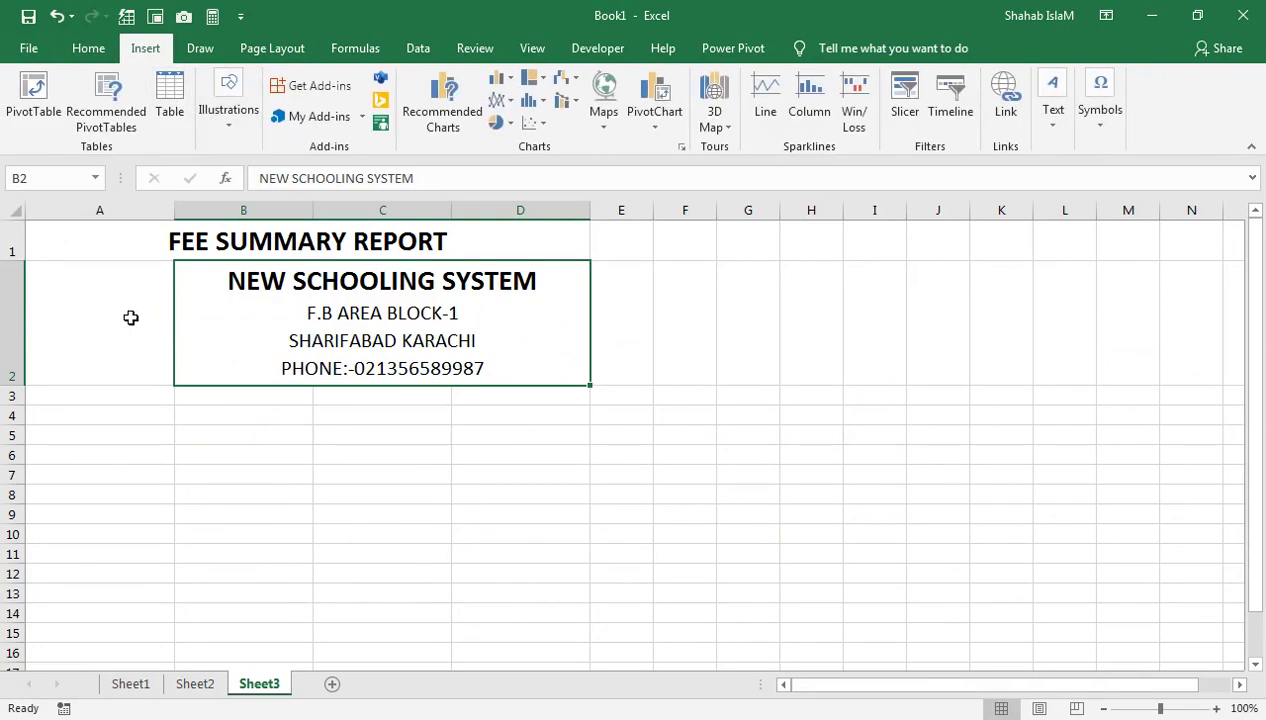
{"action": "left_click", "coordinate": [210, 135]}
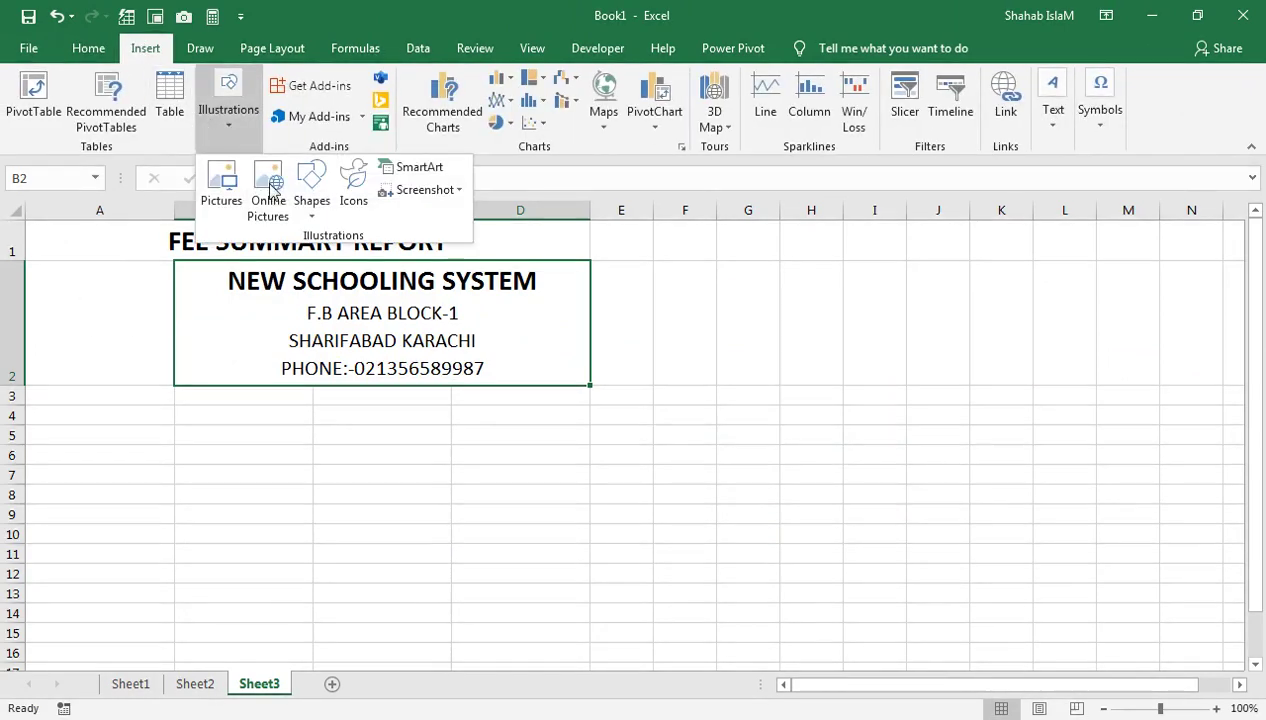
{"action": "left_click", "coordinate": [222, 195]}
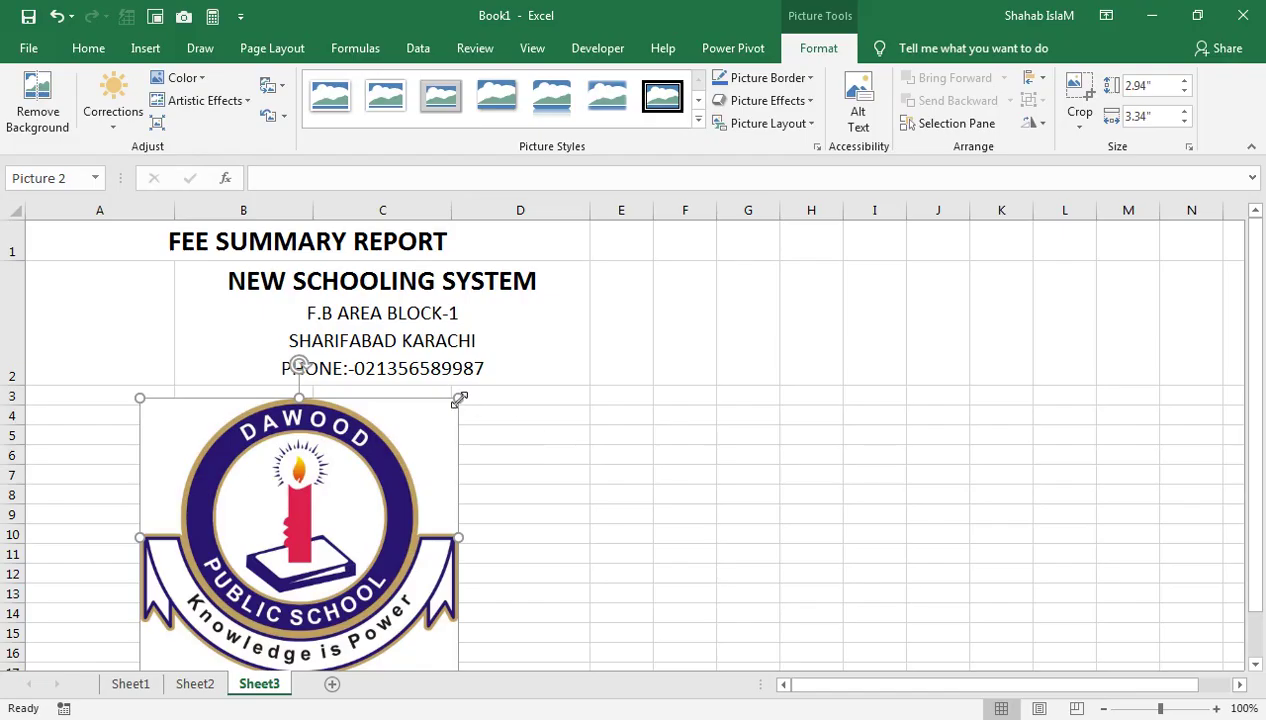
Shrink the logo to about 1.3 by 1.5 inches and fit it into A2
{"action": "left_click_drag", "start_coordinate": [459, 399], "coordinate": [291, 537]}
{"action": "left_click_drag", "start_coordinate": [202, 600], "coordinate": [92, 322]}
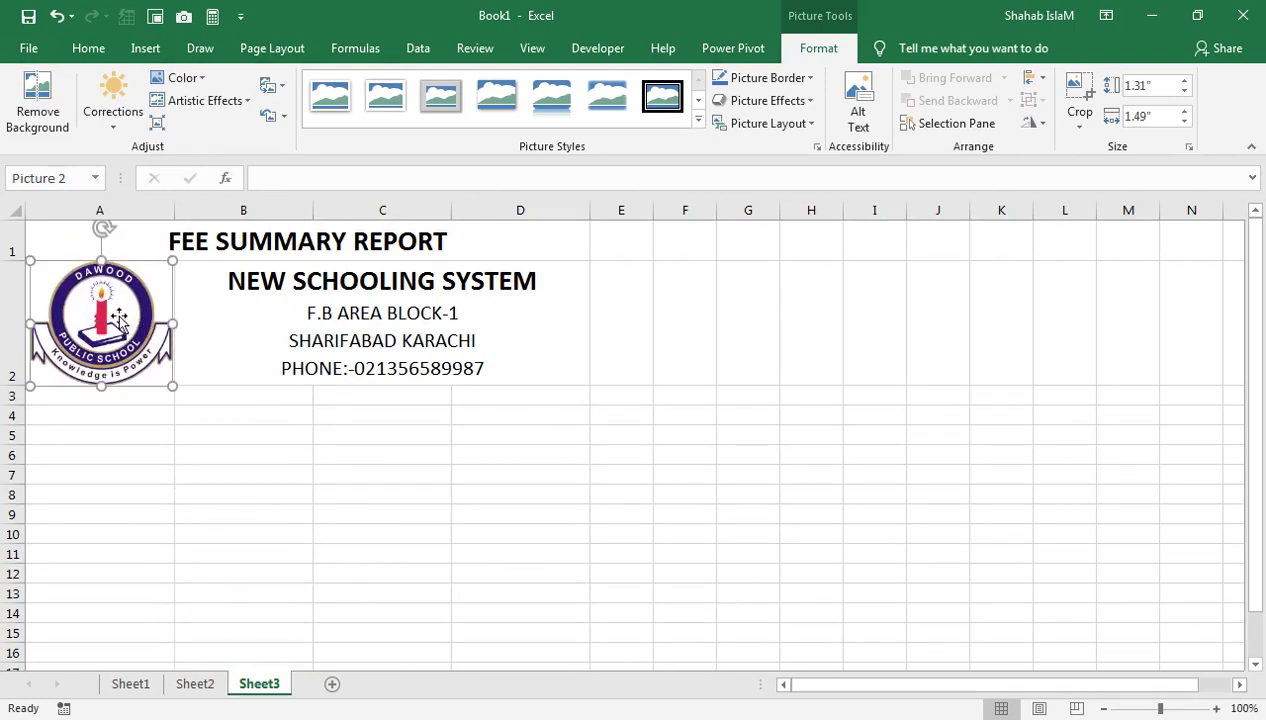
{"action": "left_click_drag", "start_coordinate": [100, 388], "coordinate": [101, 383]}
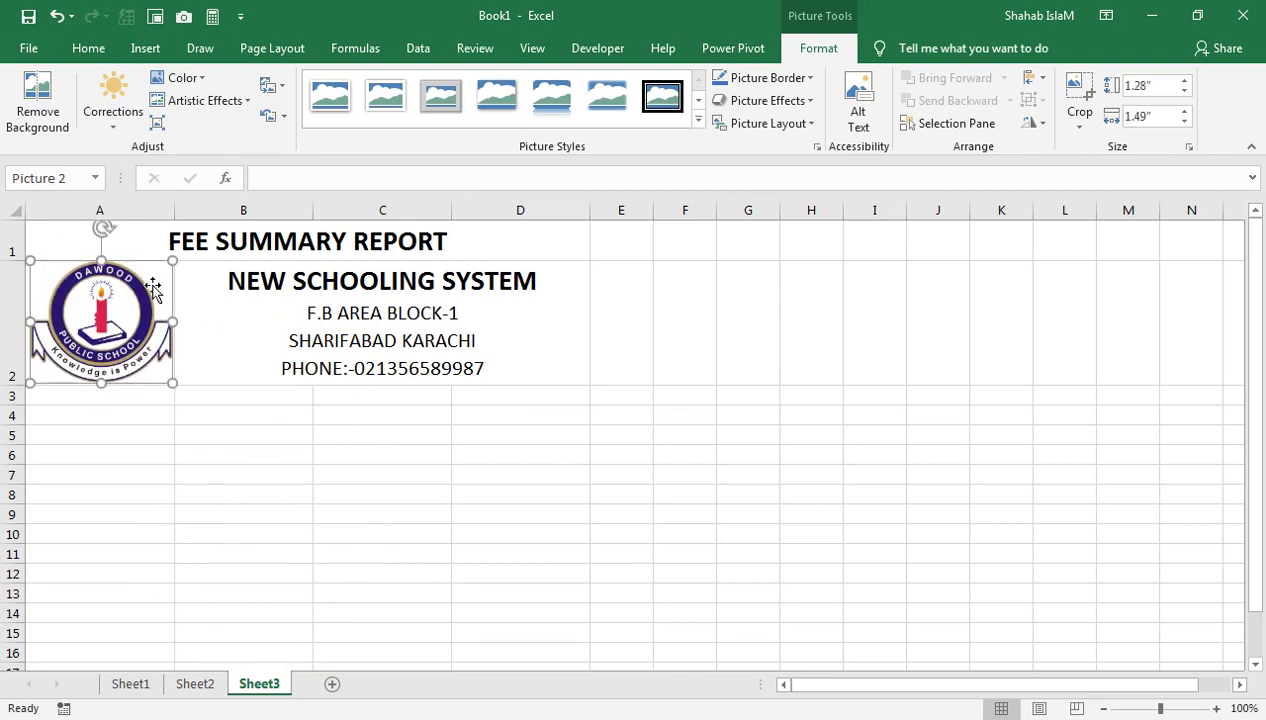
{"action": "left_click_drag", "start_coordinate": [115, 272], "coordinate": [115, 272]}
{"action": "left_click", "coordinate": [206, 412]}
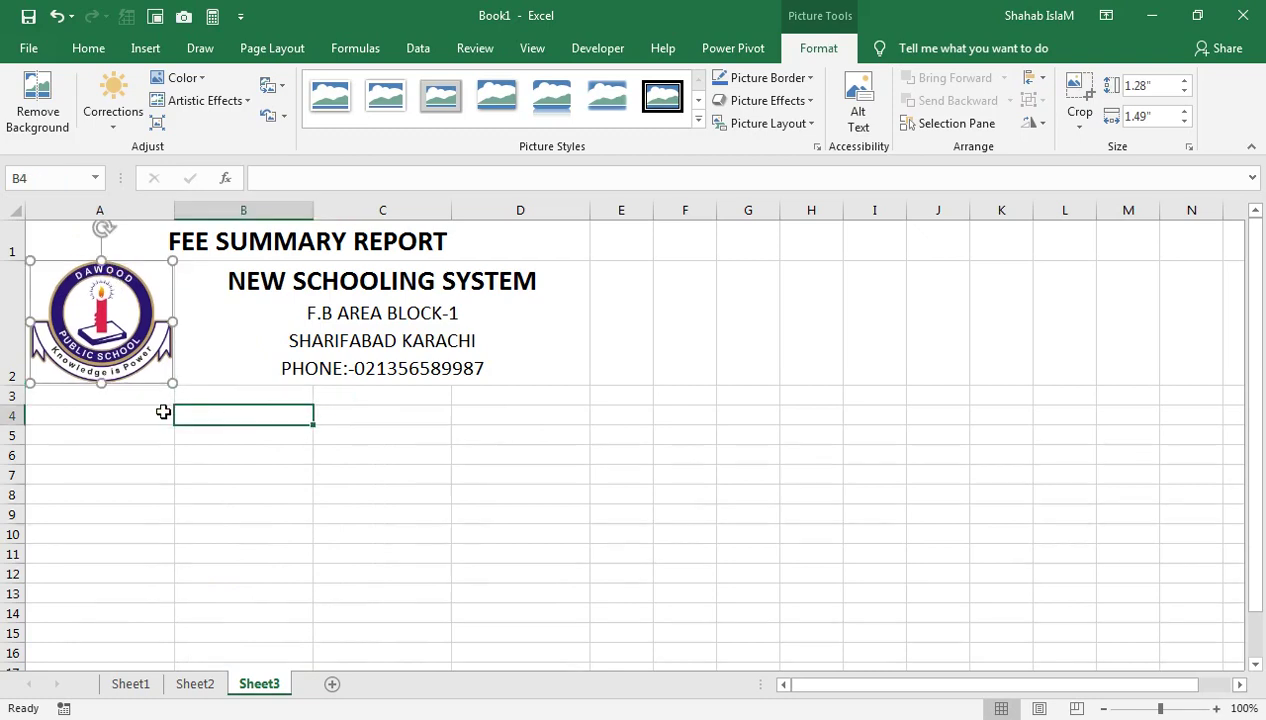
{"action": "left_click", "coordinate": [67, 393]}
{"action": "left_click", "coordinate": [102, 376]}
{"action": "left_click_drag", "start_coordinate": [102, 376], "coordinate": [99, 378]}
{"action": "left_click", "coordinate": [90, 392]}
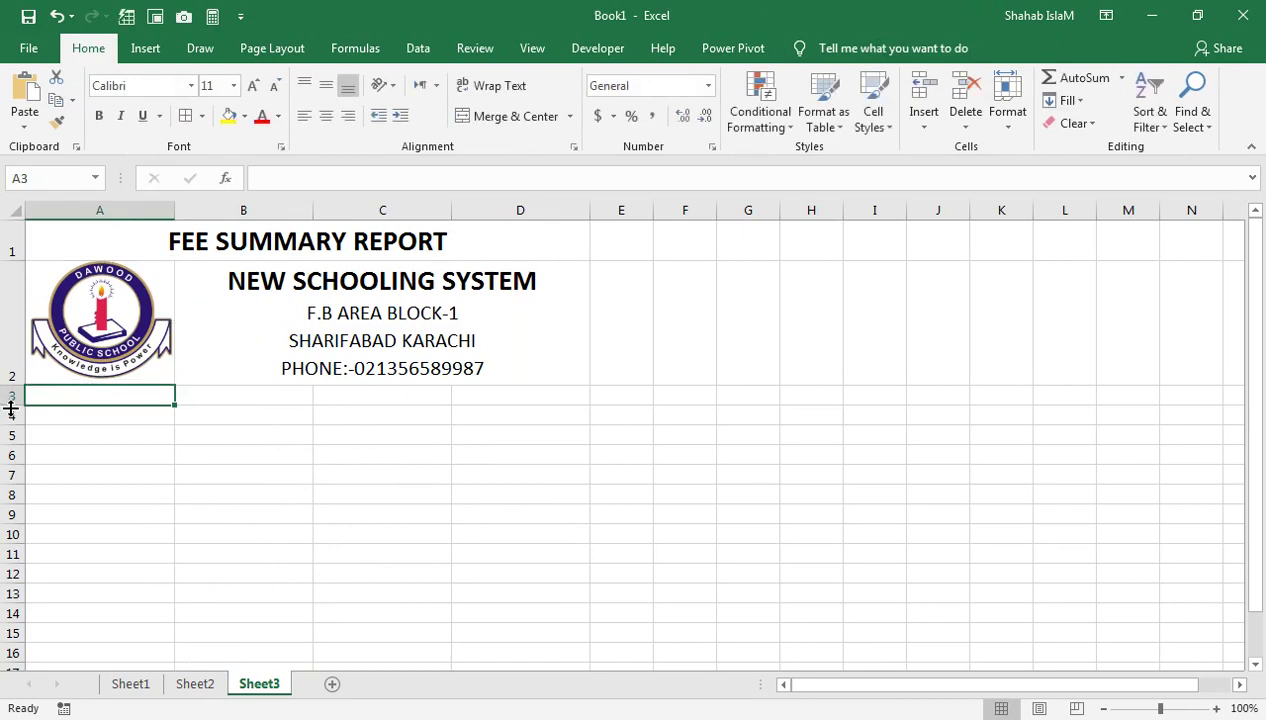
Make row 3 taller, merge A3:D3 and enter SCHOOL FEE STRUCTURE
{"action": "left_click_drag", "start_coordinate": [11, 408], "coordinate": [11, 417]}
{"action": "left_click_drag", "start_coordinate": [76, 393], "coordinate": [471, 395]}
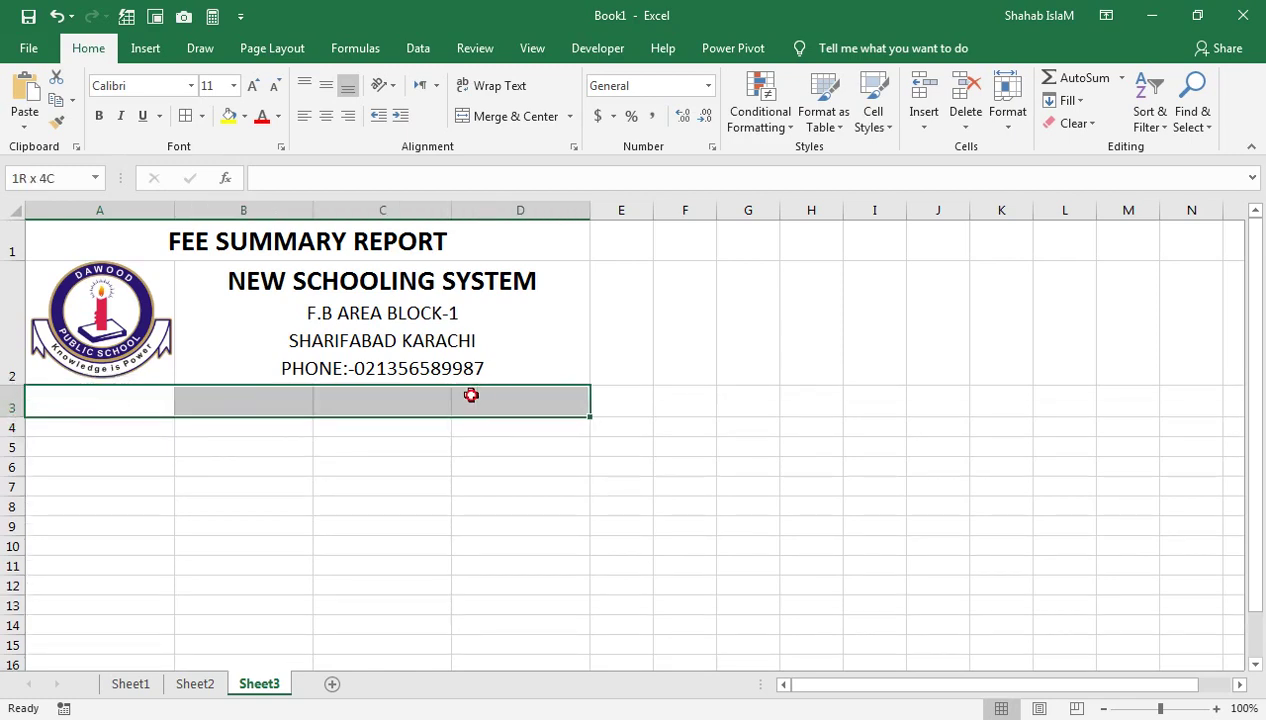
{"action": "left_click", "coordinate": [495, 116]}
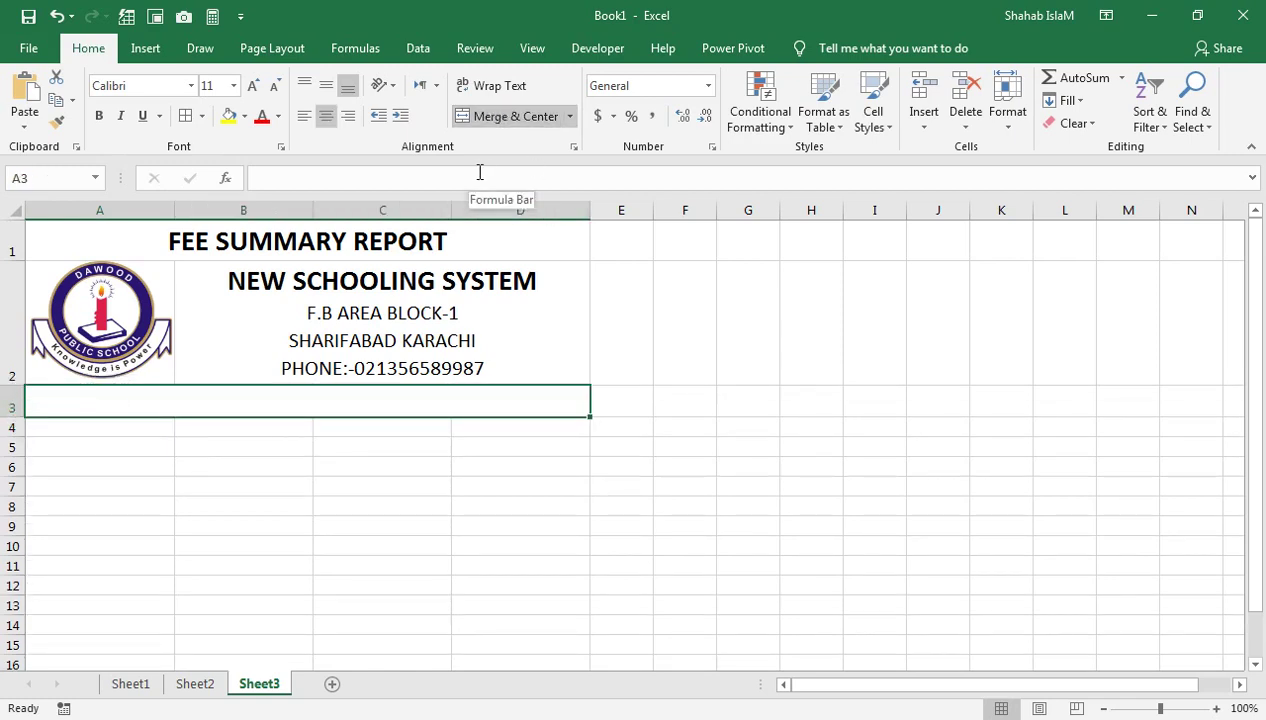
{"action": "type", "text": "SCHOOL FEE ST"}
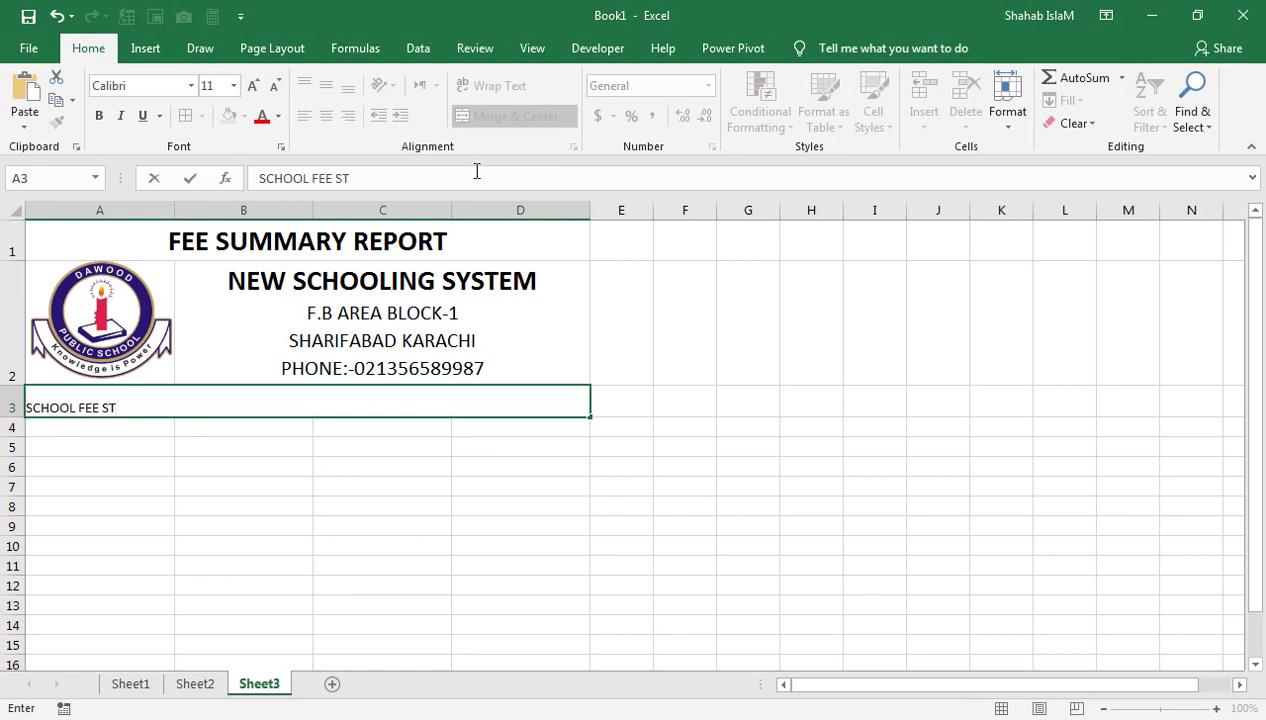
{"action": "type", "text": "RUCTURE"}
{"action": "key", "text": "Return"}
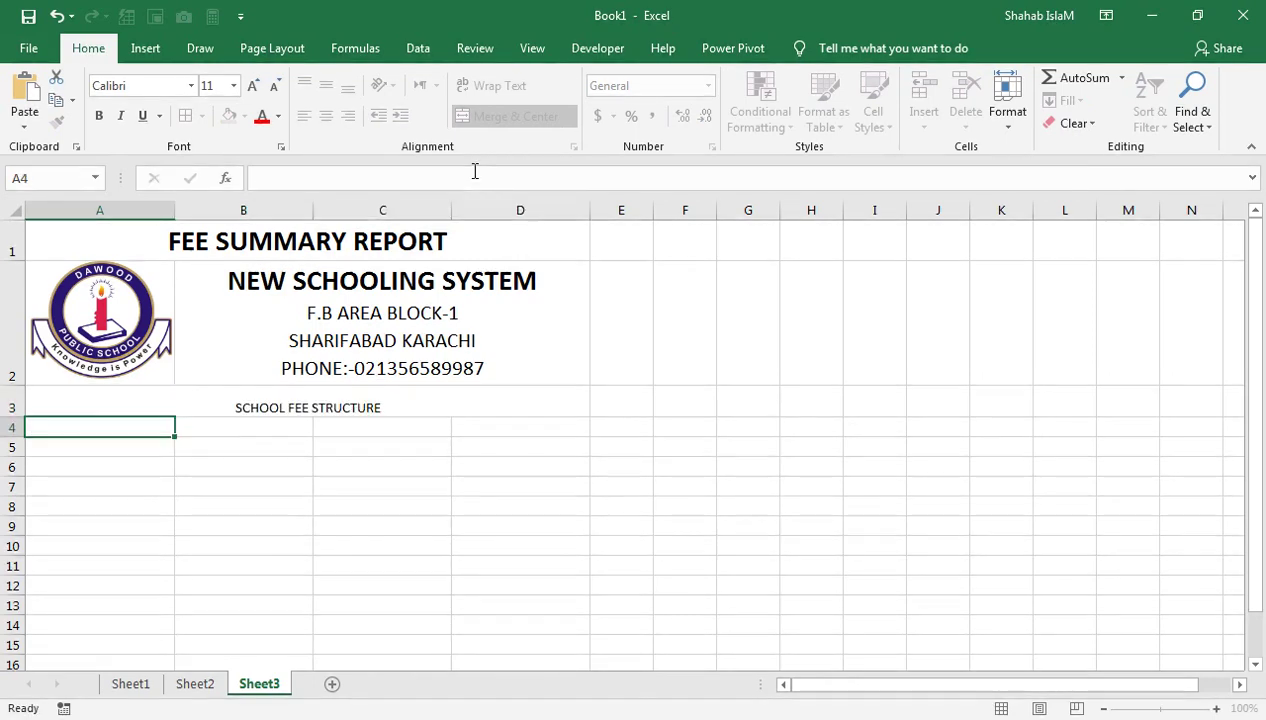
Append the year range so the title reads SCHOOL FEE STRUCTURE:- 2021-2022
{"action": "key", "text": "Up"}
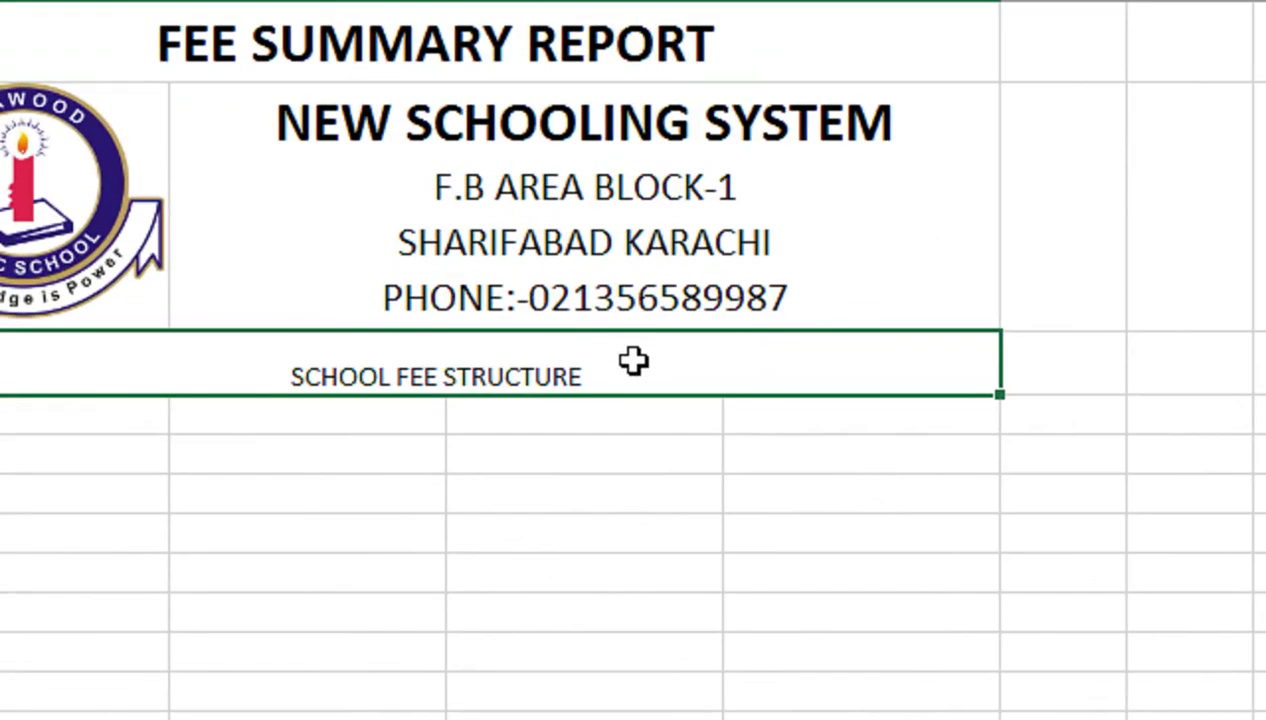
{"action": "double_click", "coordinate": [634, 361]}
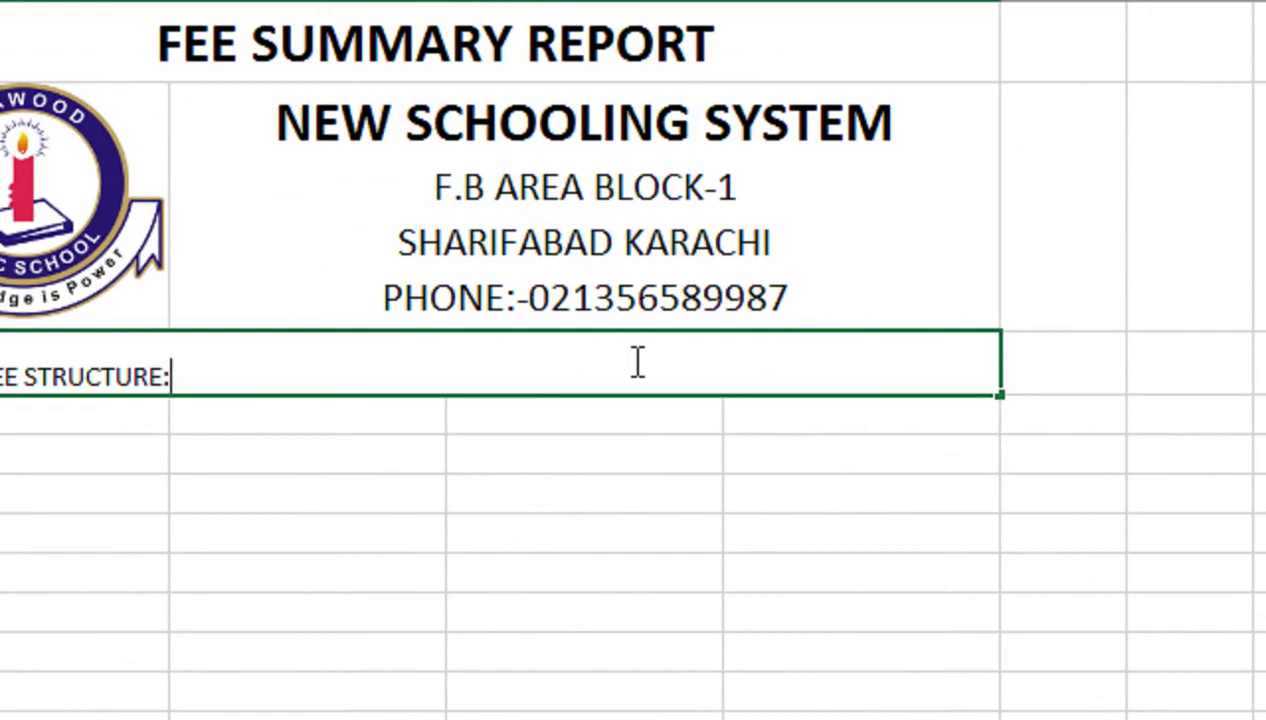
{"action": "type", "text": "2021"}
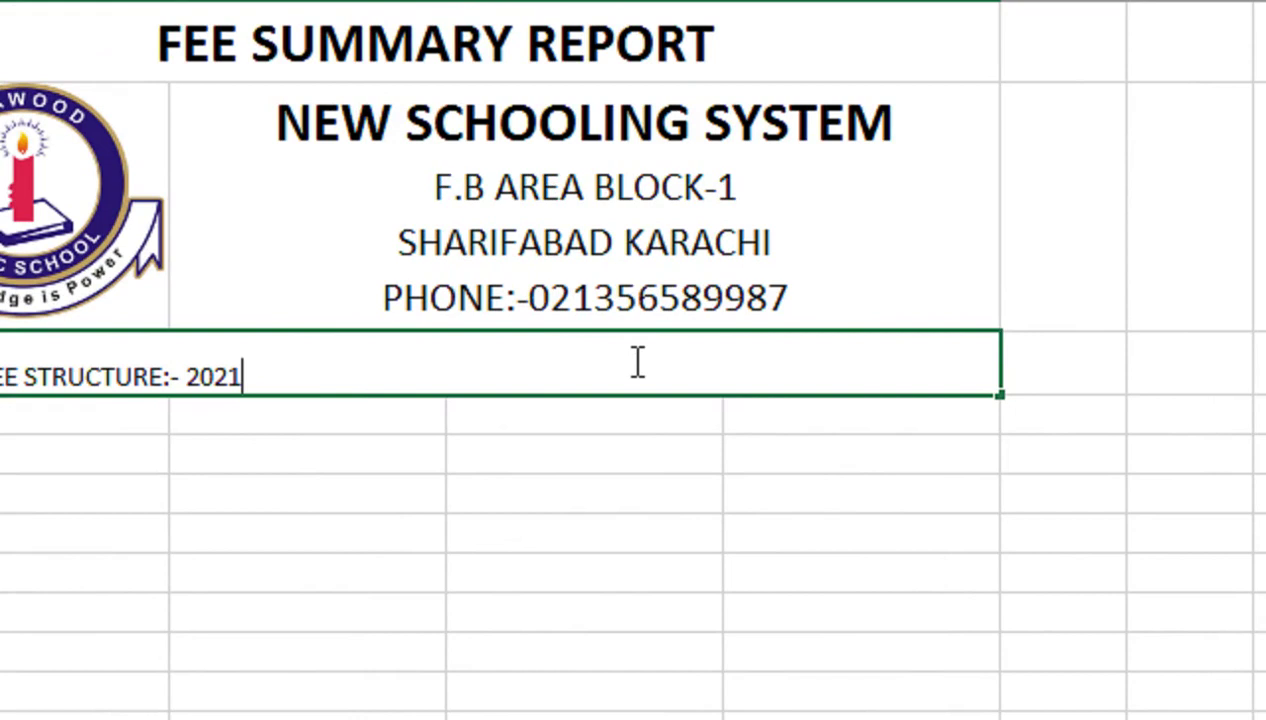
{"action": "type", "text": "-2022"}
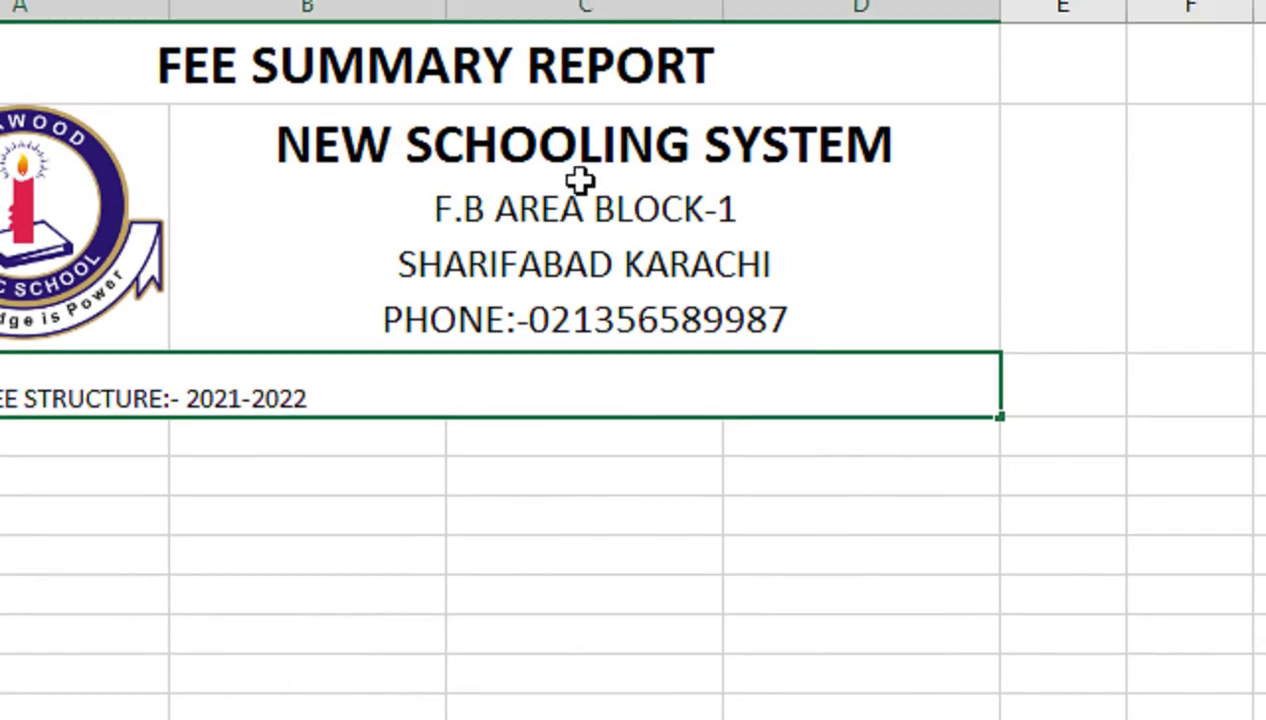
{"action": "key", "text": "Return"}
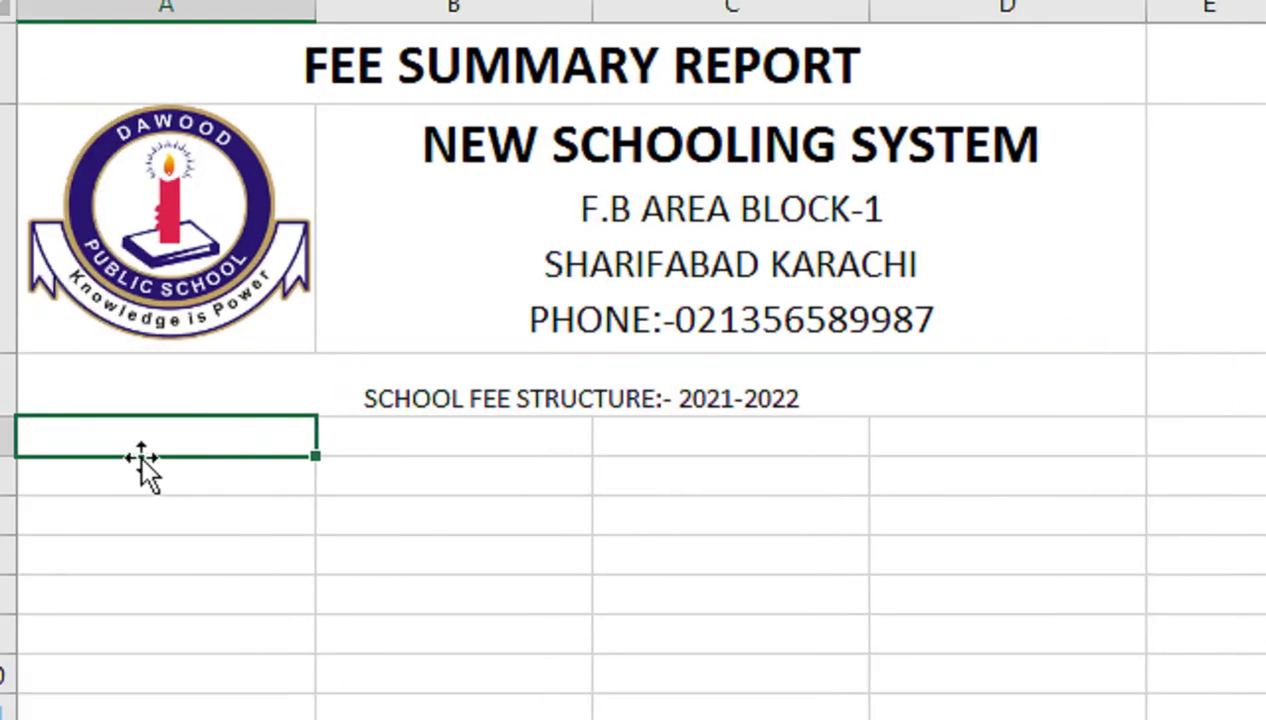
Enter the labels NAME in A4 and ROLL NO in C4
{"action": "type", "text": "NMA"}
{"action": "type", "text": "E"}
{"action": "key", "text": "BackSpace"}
{"action": "key", "text": "BackSpace"}
{"action": "key", "text": "BackSpace"}
{"action": "type", "text": "AME"}
{"action": "key", "text": "Tab"}
{"action": "key", "text": "Tab"}
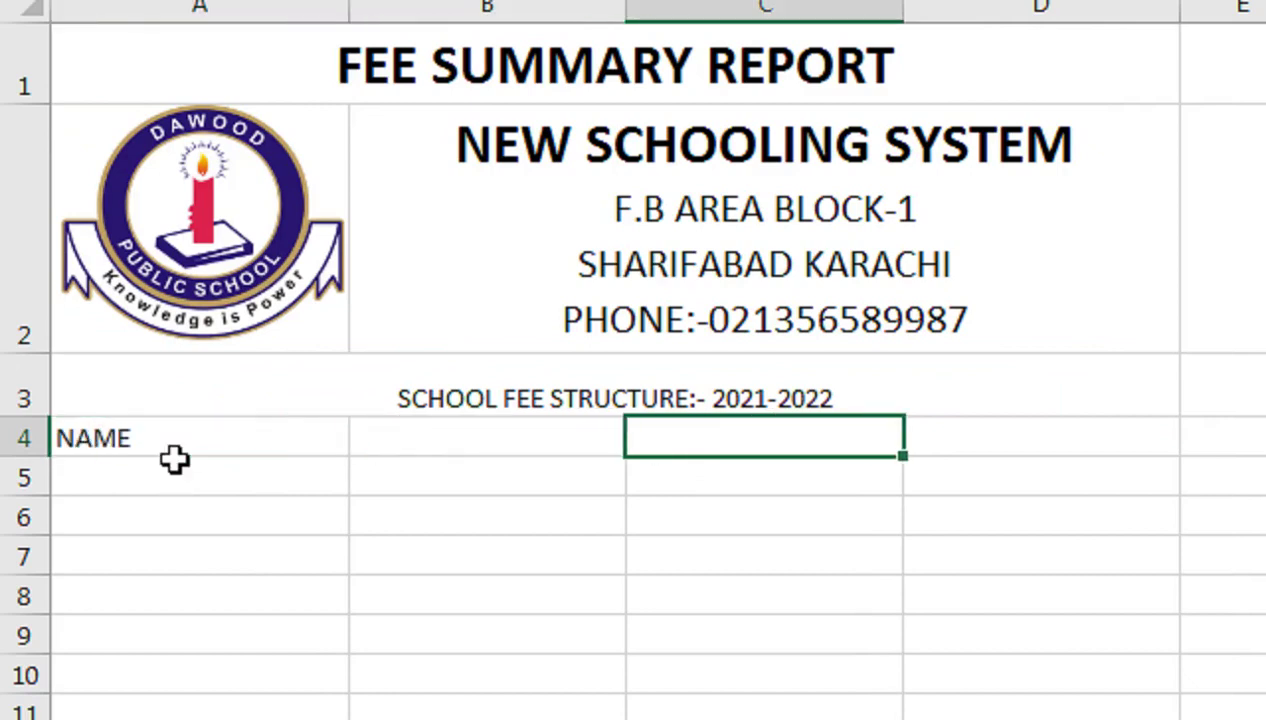
{"action": "key", "text": "shift+Tab"}
{"action": "key", "text": "Tab"}
{"action": "type", "text": "ROO"}
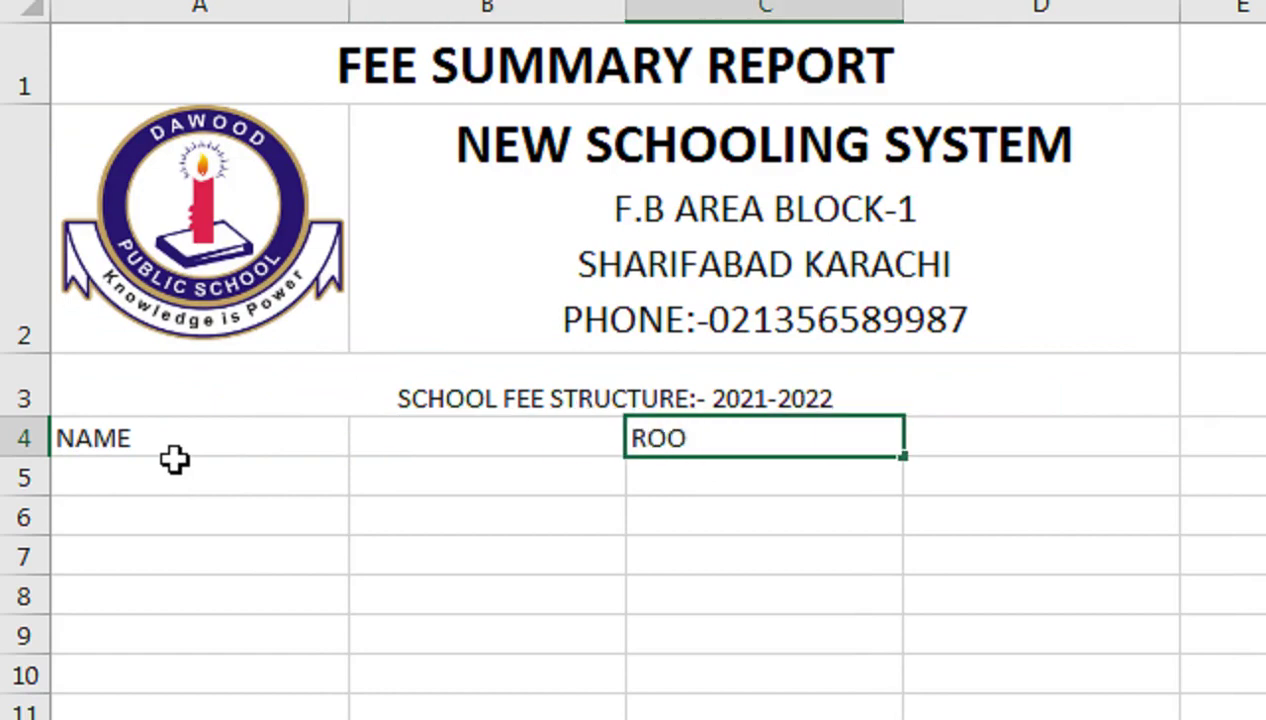
{"action": "key", "text": "BackSpace"}
{"action": "type", "text": "LL NO"}
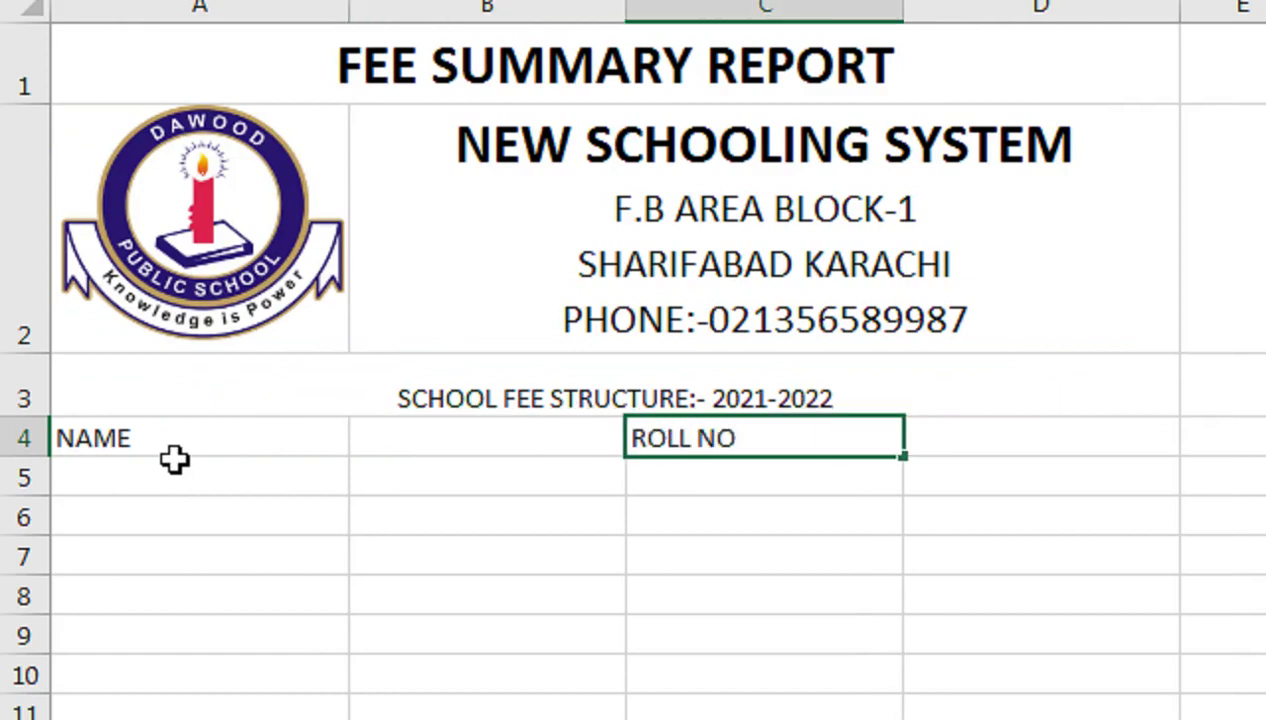
{"action": "key", "text": "Return"}
Enter the labels CLASS in A5 and SECTION in C5
{"action": "left_click", "coordinate": [174, 460]}
{"action": "type", "text": "CLASS"}
{"action": "key", "text": "Tab"}
{"action": "key", "text": "Tab"}
{"action": "type", "text": "SECTION"}
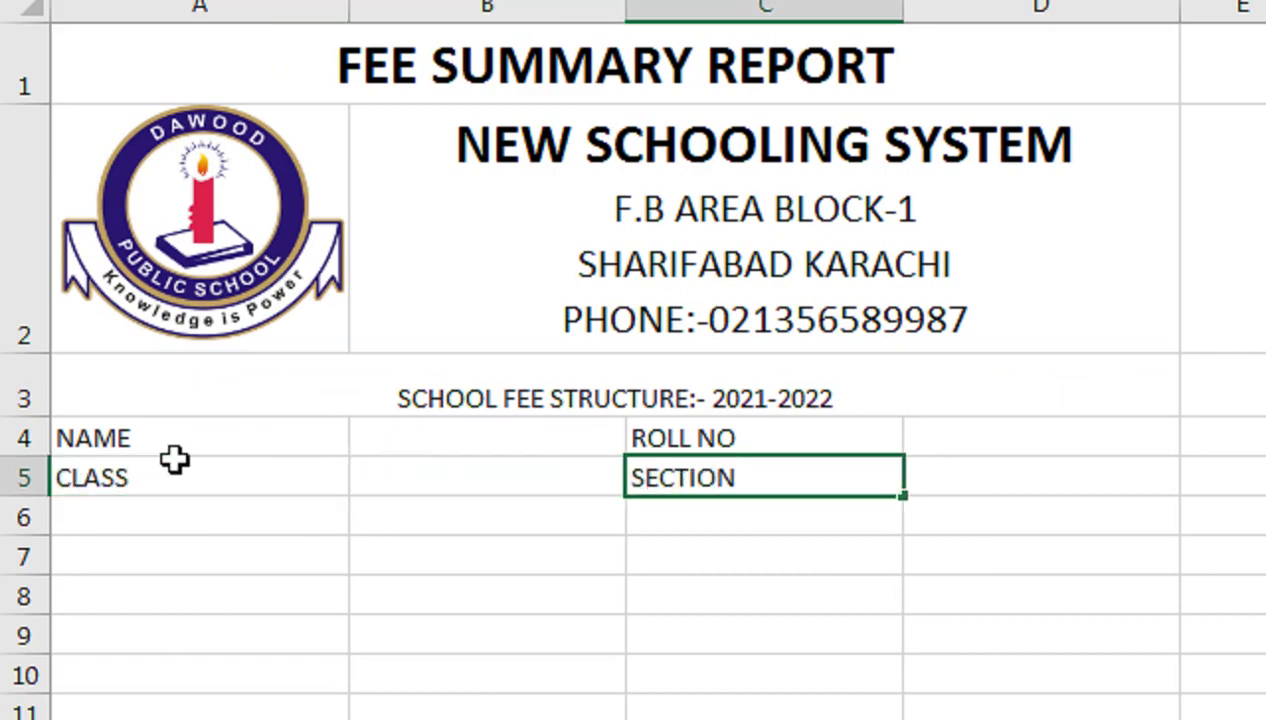
{"action": "key", "text": "Return"}
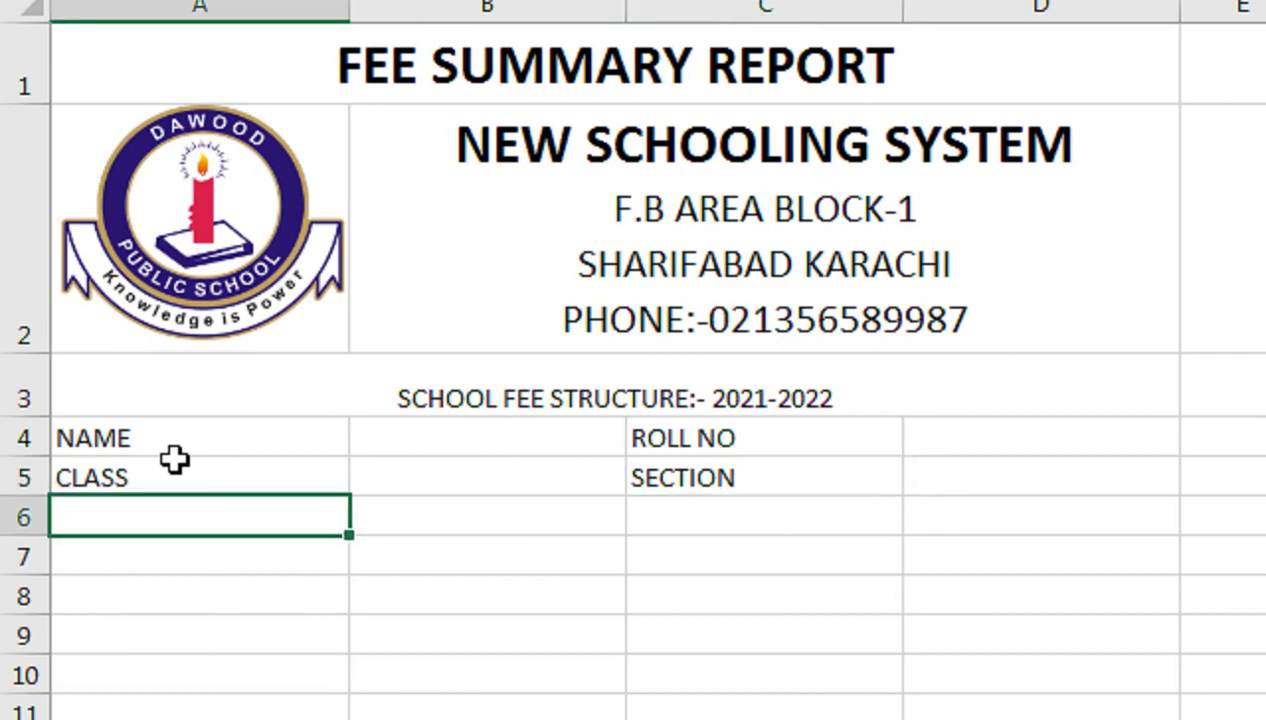
Merge cells A6 through C6 into one cell and adjust row 6's height
{"action": "left_click_drag", "start_coordinate": [305, 512], "coordinate": [758, 527]}
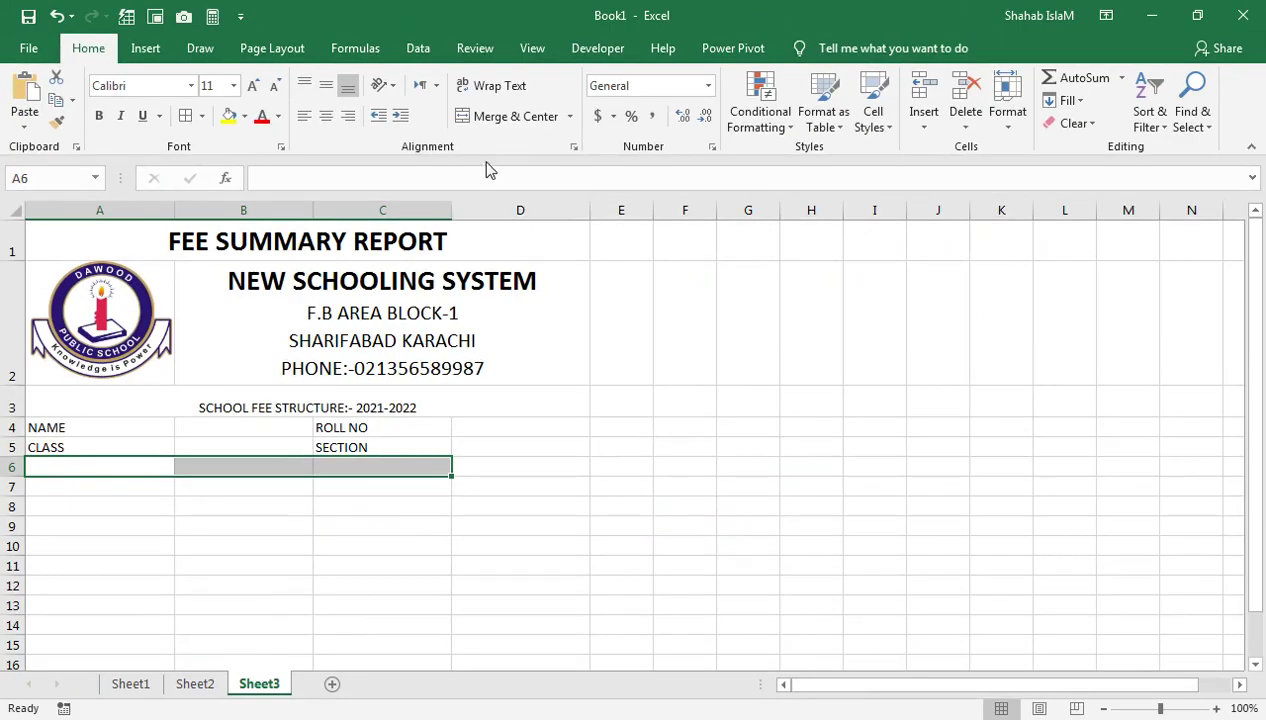
{"action": "left_click", "coordinate": [515, 116]}
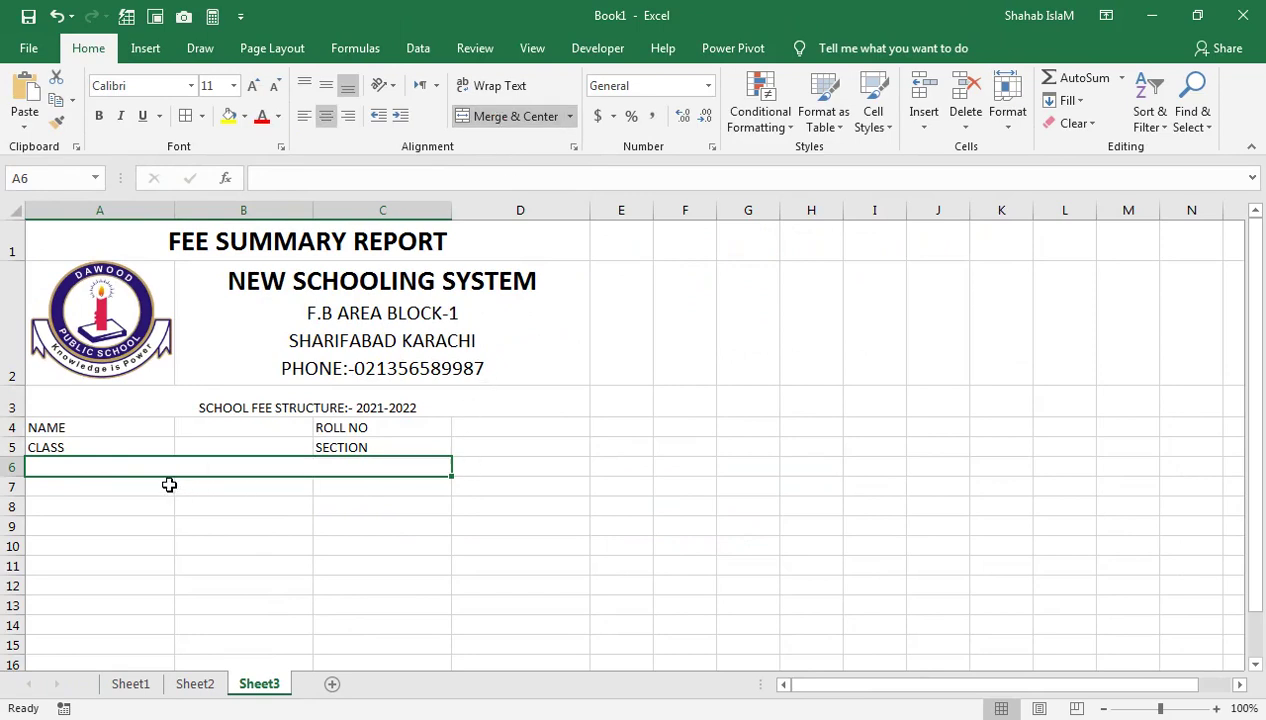
{"action": "left_click_drag", "start_coordinate": [15, 477], "coordinate": [16, 488]}
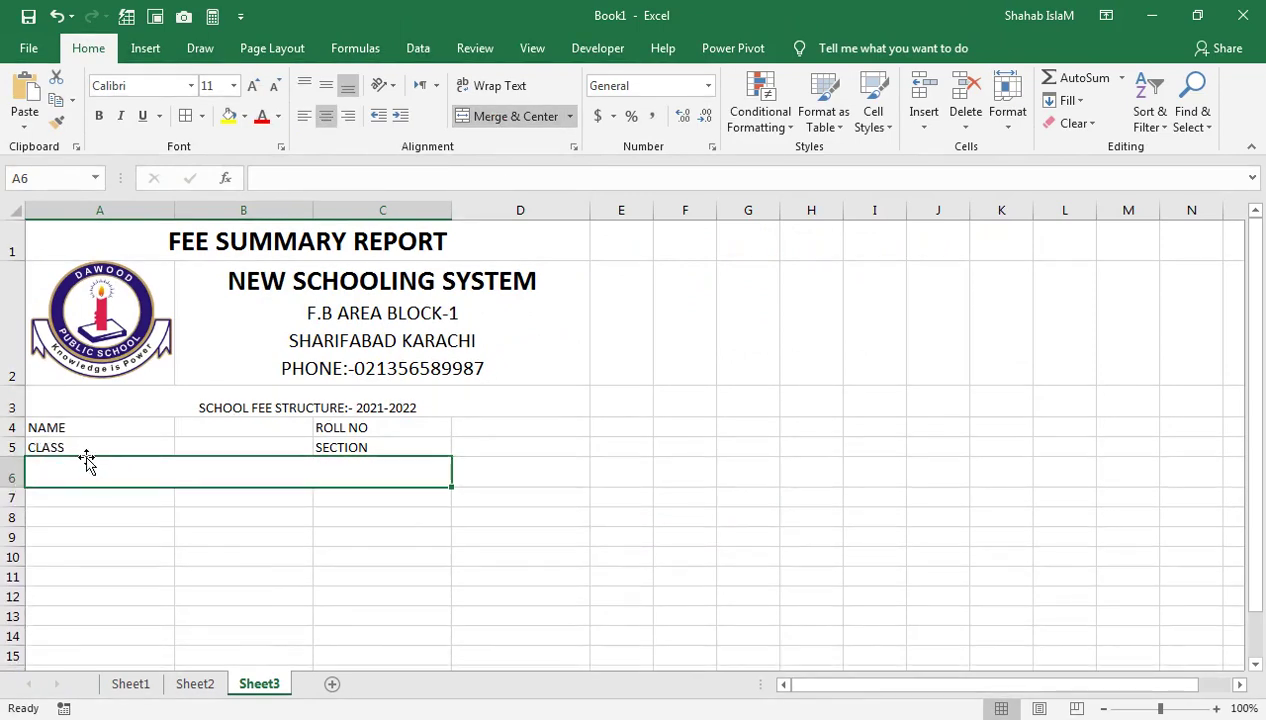
{"action": "left_click_drag", "start_coordinate": [27, 400], "coordinate": [27, 378]}
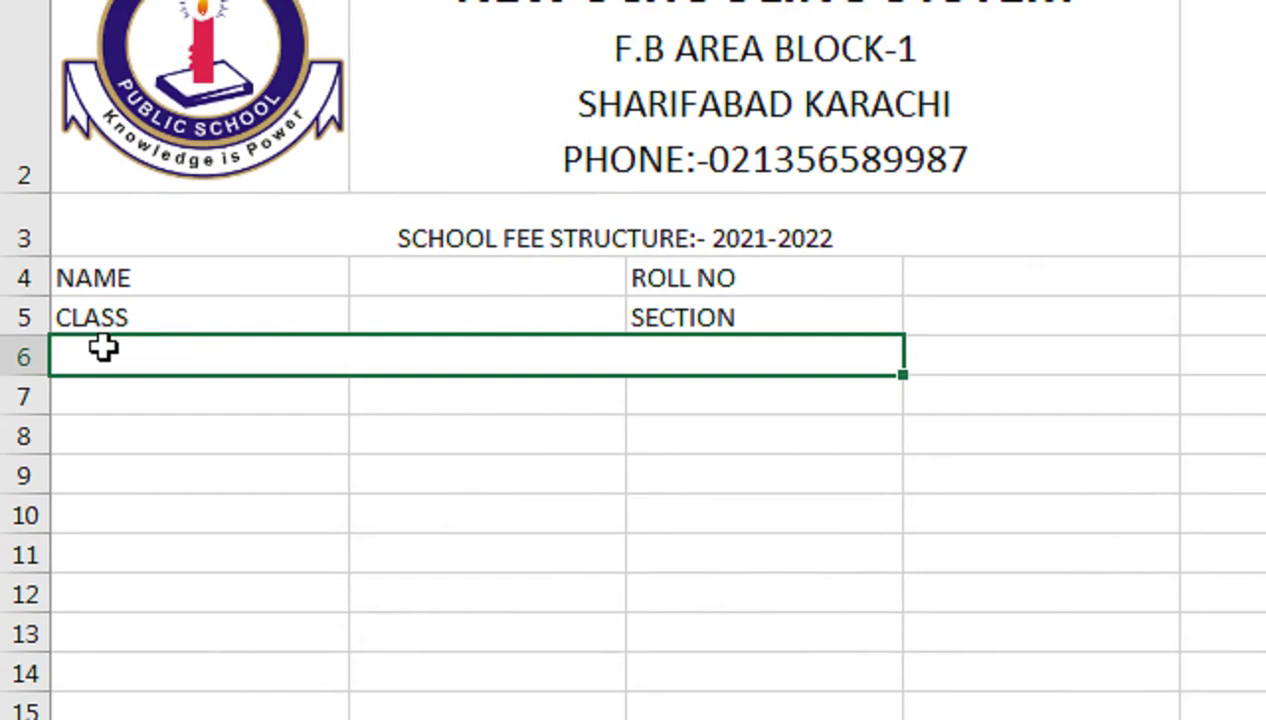
Enter the dotted DATE line in the merged cell, left-align it, heighten row 6, then clear it
{"action": "type", "text": "DATE"}
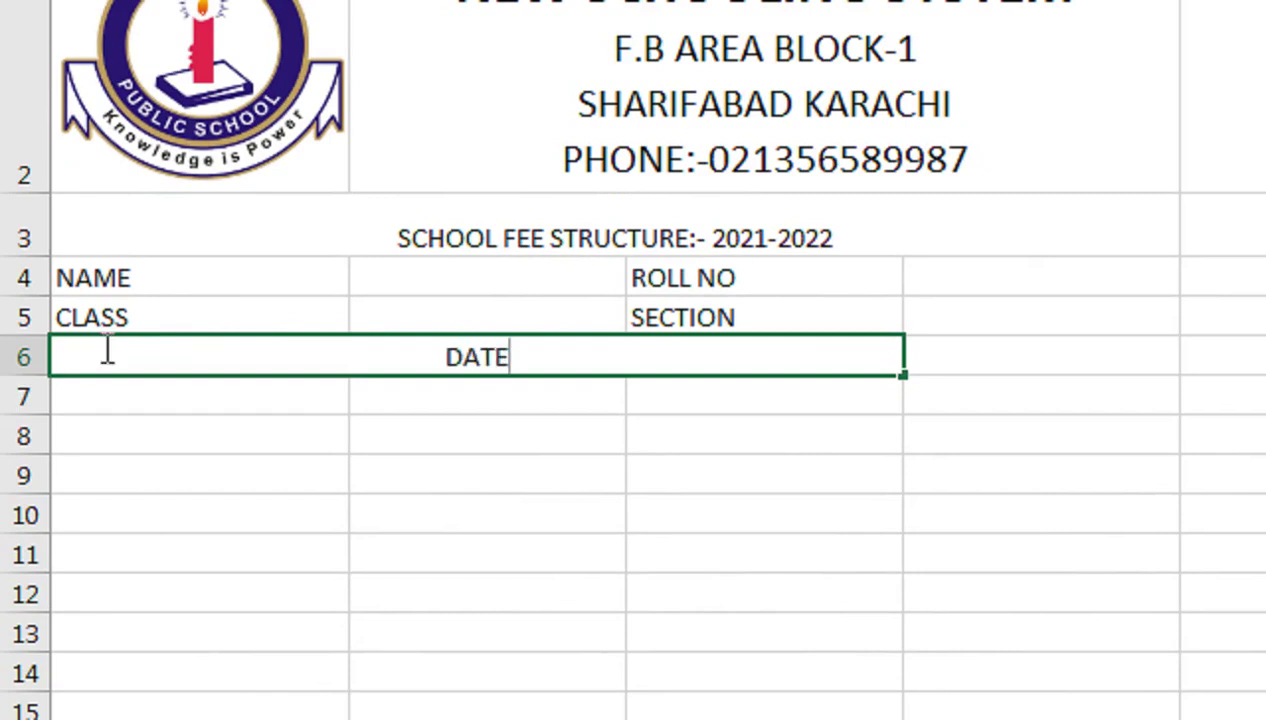
{"action": "type", "text": "......../................/.................."}
{"action": "key", "text": "Return"}
{"action": "left_click", "coordinate": [104, 347]}
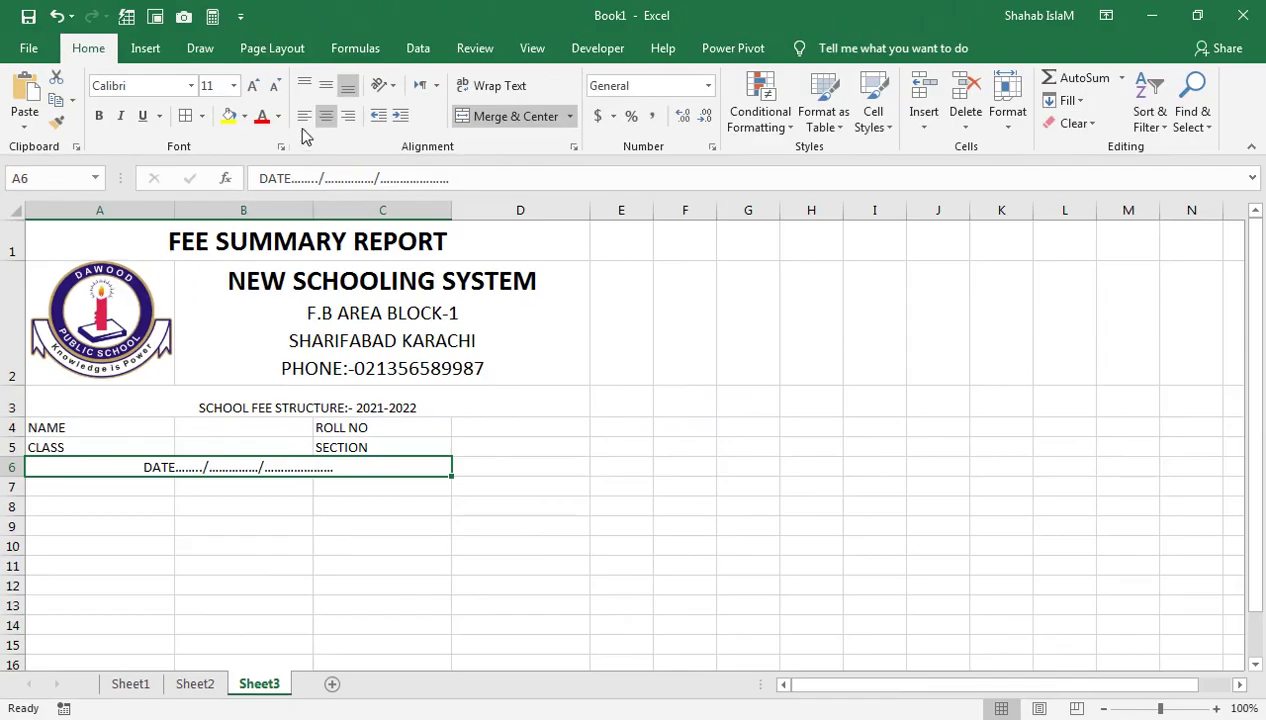
{"action": "left_click", "coordinate": [304, 115]}
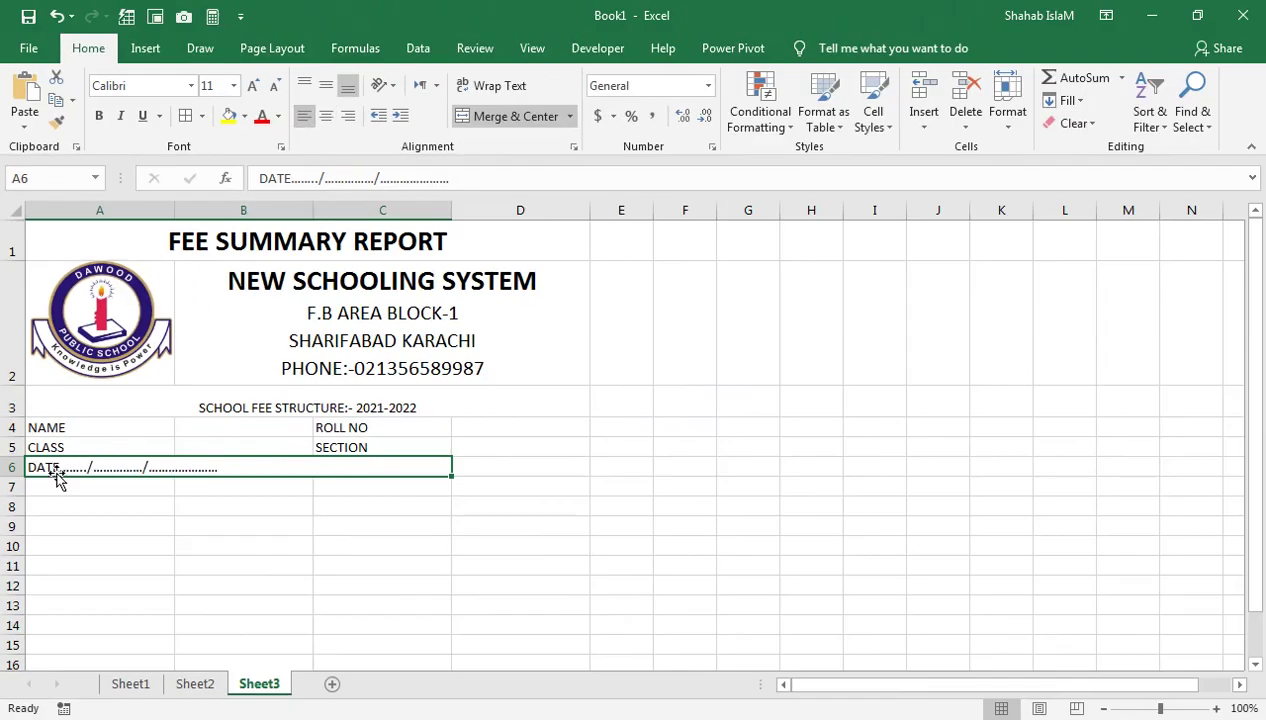
{"action": "left_click_drag", "start_coordinate": [21, 478], "coordinate": [21, 488]}
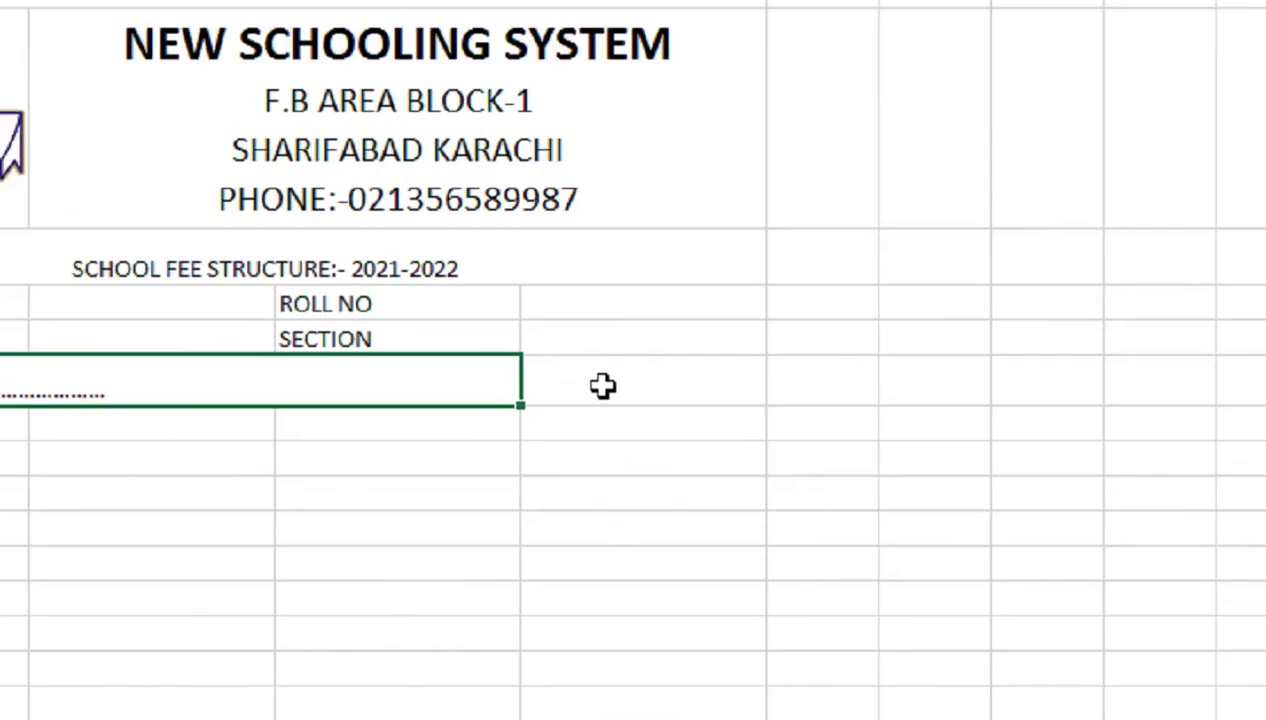
{"action": "key", "text": "Delete"}
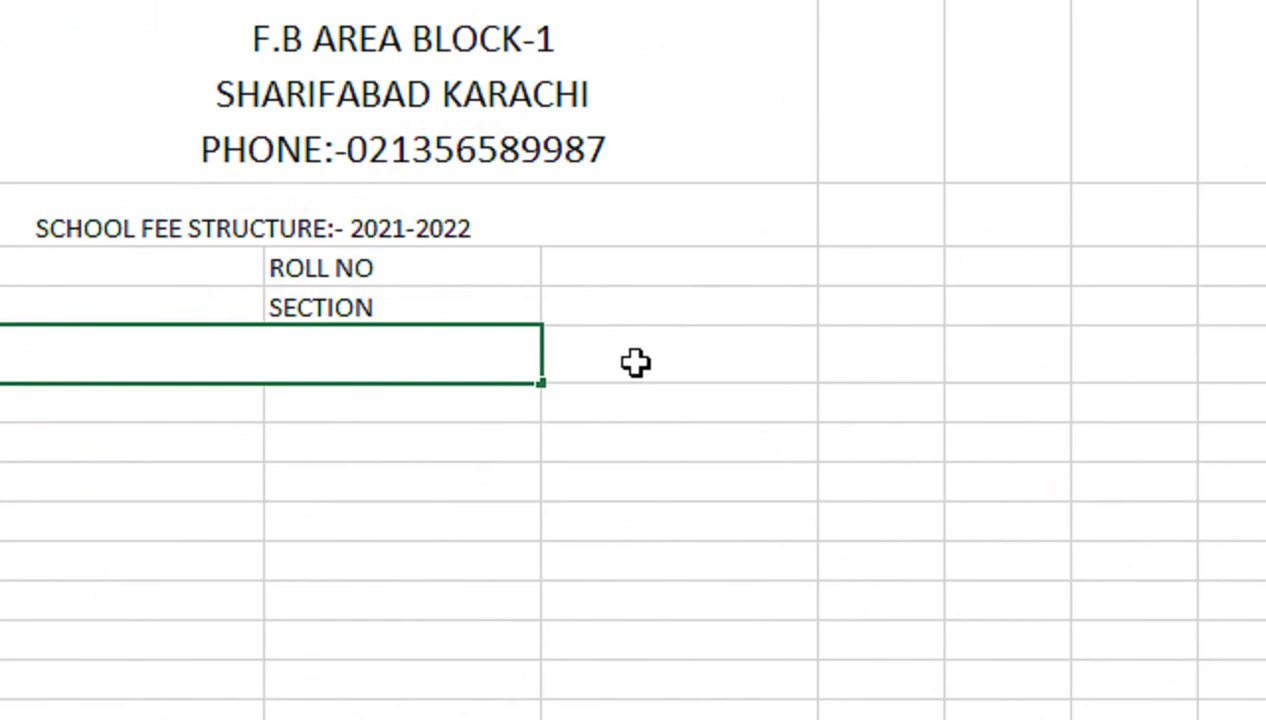
Restore the DATE line with undo and enter RECEIPT NO, 203 in D6
{"action": "left_click", "coordinate": [636, 362]}
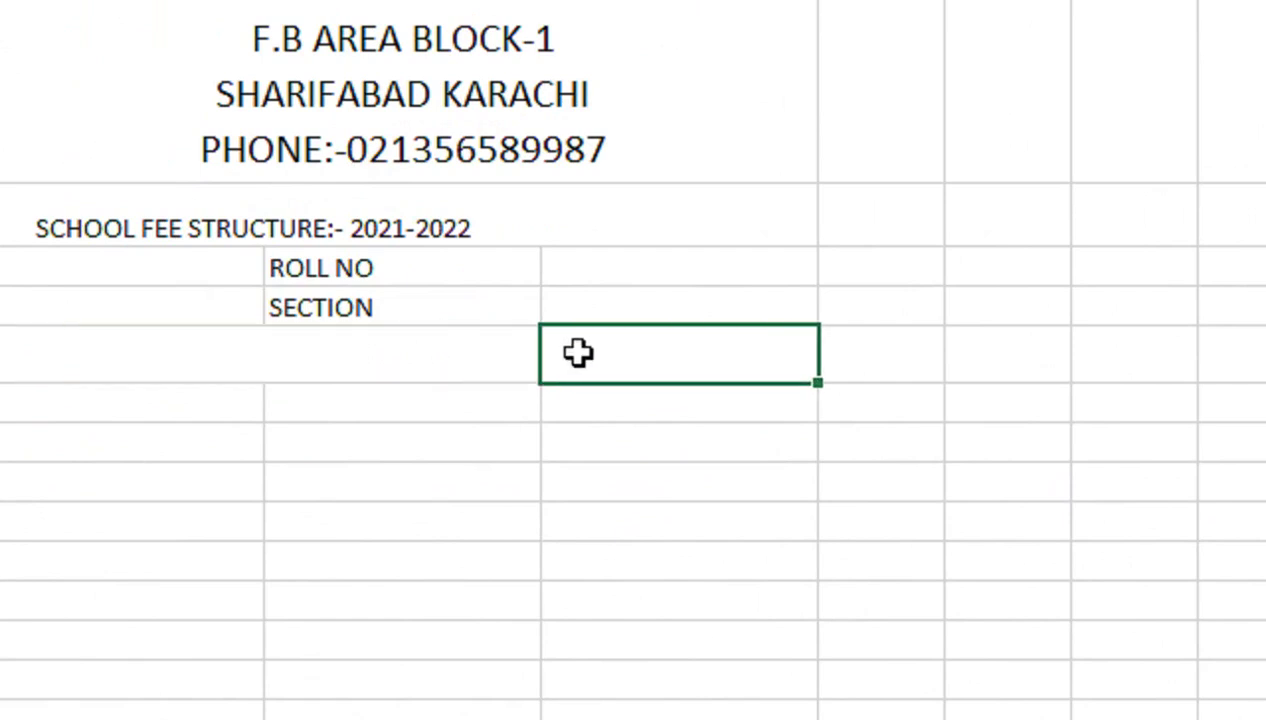
{"action": "key", "text": "ctrl+z"}
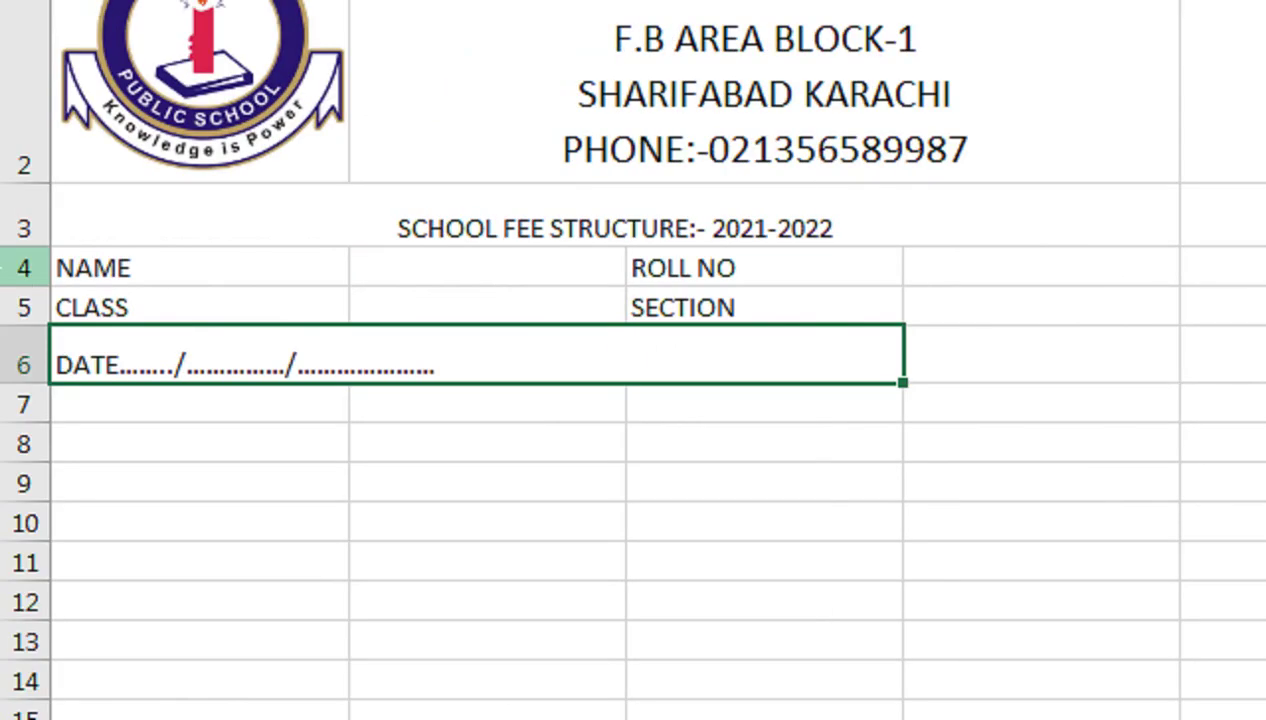
{"action": "left_click", "coordinate": [671, 348]}
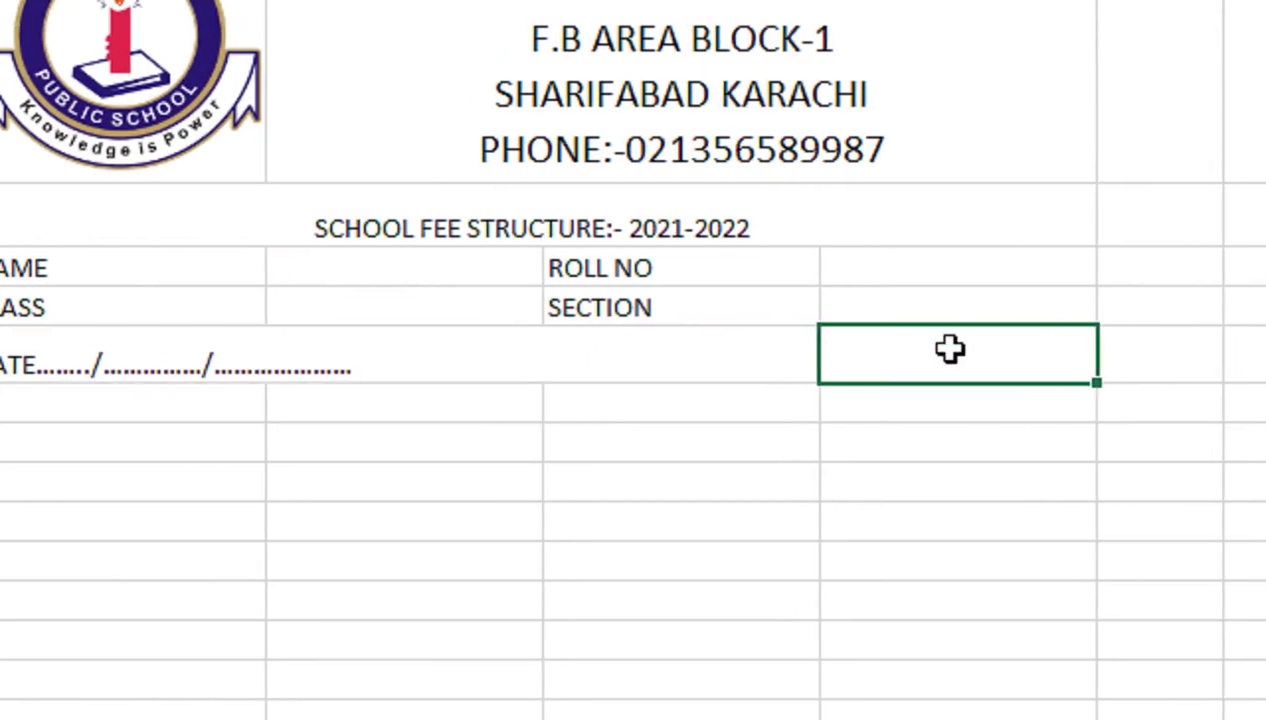
{"action": "double_click", "coordinate": [879, 347]}
{"action": "type", "text": "RECEIO"}
{"action": "key", "text": "BackSpace"}
{"action": "key", "text": "BackSpace"}
{"action": "type", "text": "IPT NO,"}
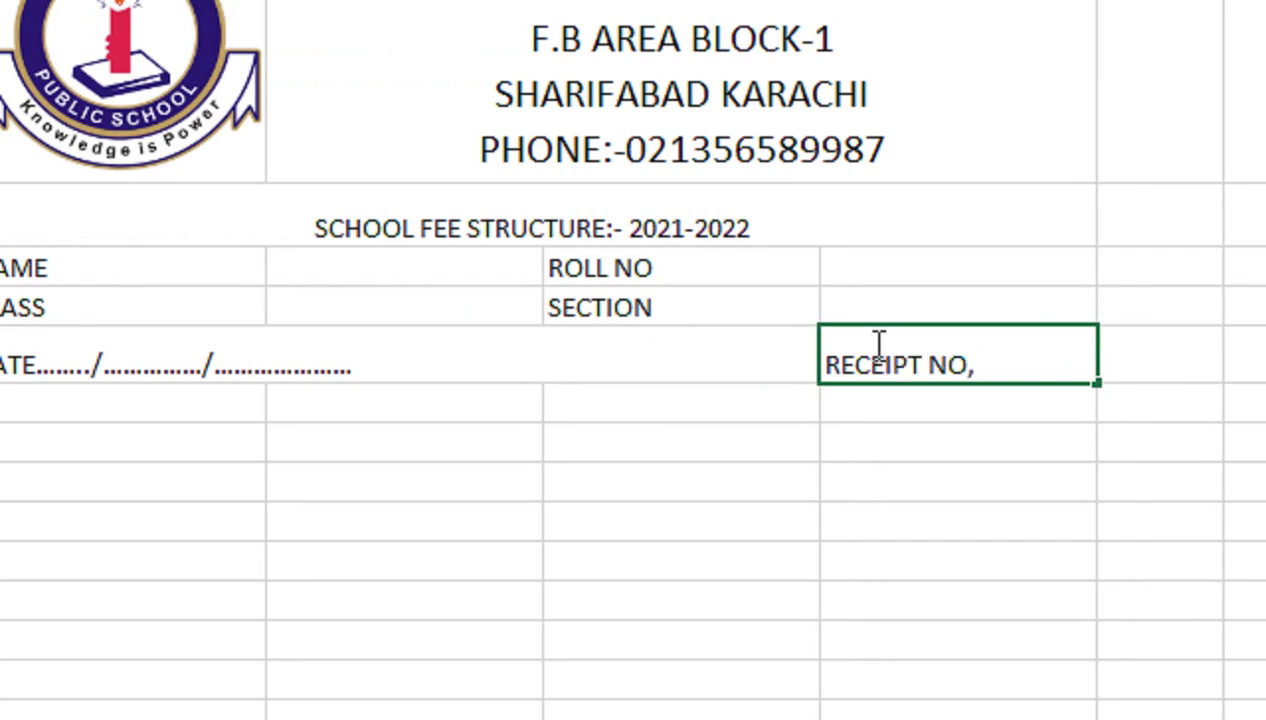
{"action": "type", "text": " 203"}
{"action": "key", "text": "Return"}
Replace the comma so D6 reads RECEIPT NO. 203, and type S NO. in A7
{"action": "left_click", "coordinate": [878, 340]}
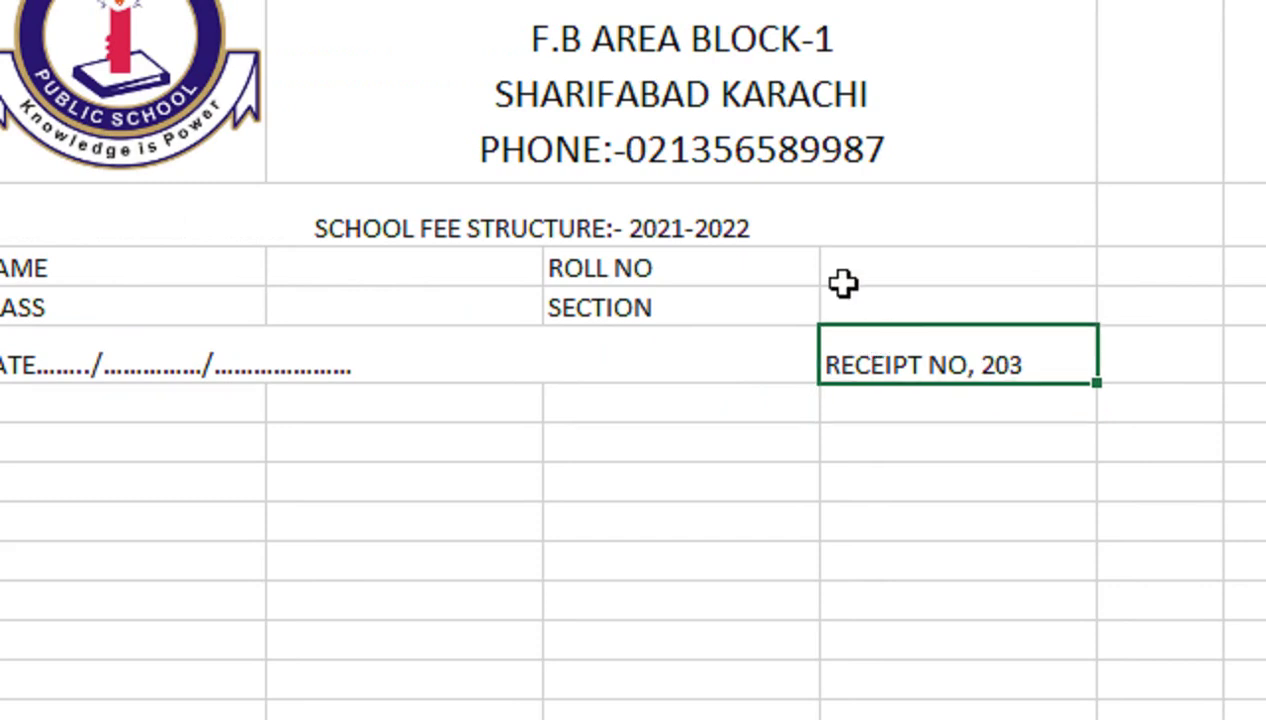
{"action": "double_click", "coordinate": [966, 350]}
{"action": "left_click", "coordinate": [982, 365]}
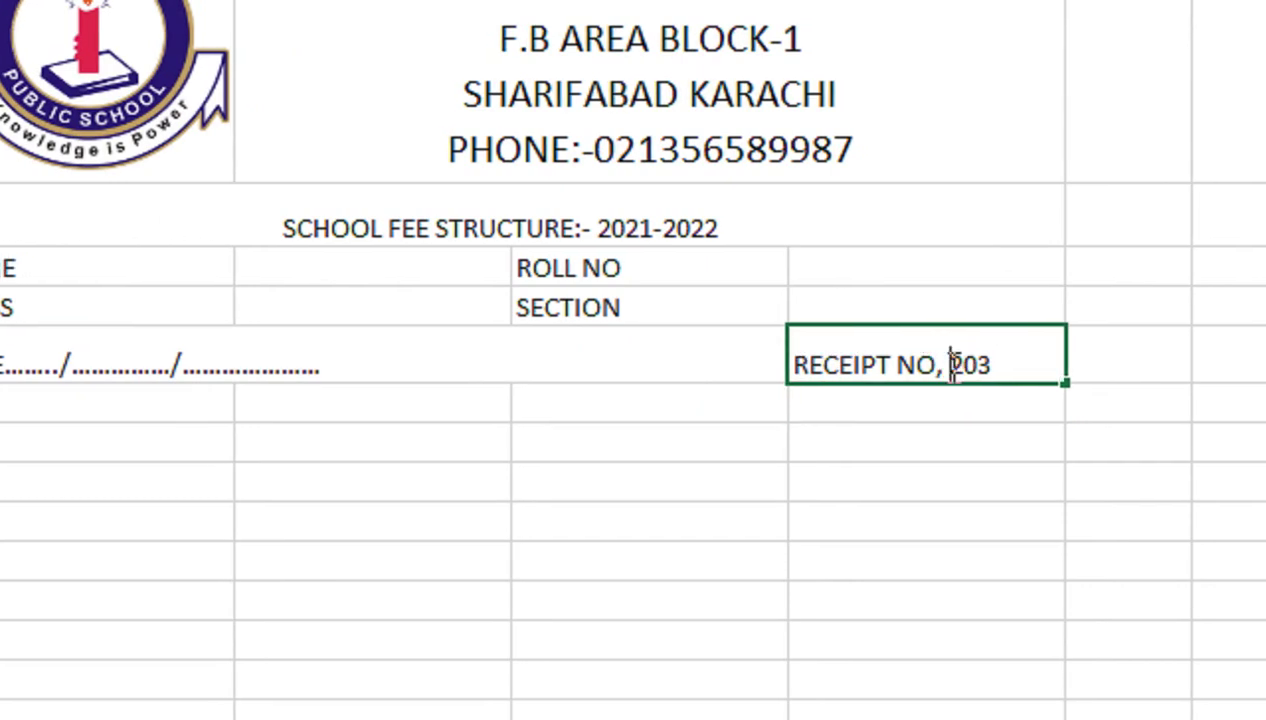
{"action": "key", "text": "BackSpace"}
{"action": "type", "text": "."}
{"action": "key", "text": "Return"}
{"action": "key", "text": "Left"}
{"action": "key", "text": "Left"}
{"action": "key", "text": "Left"}
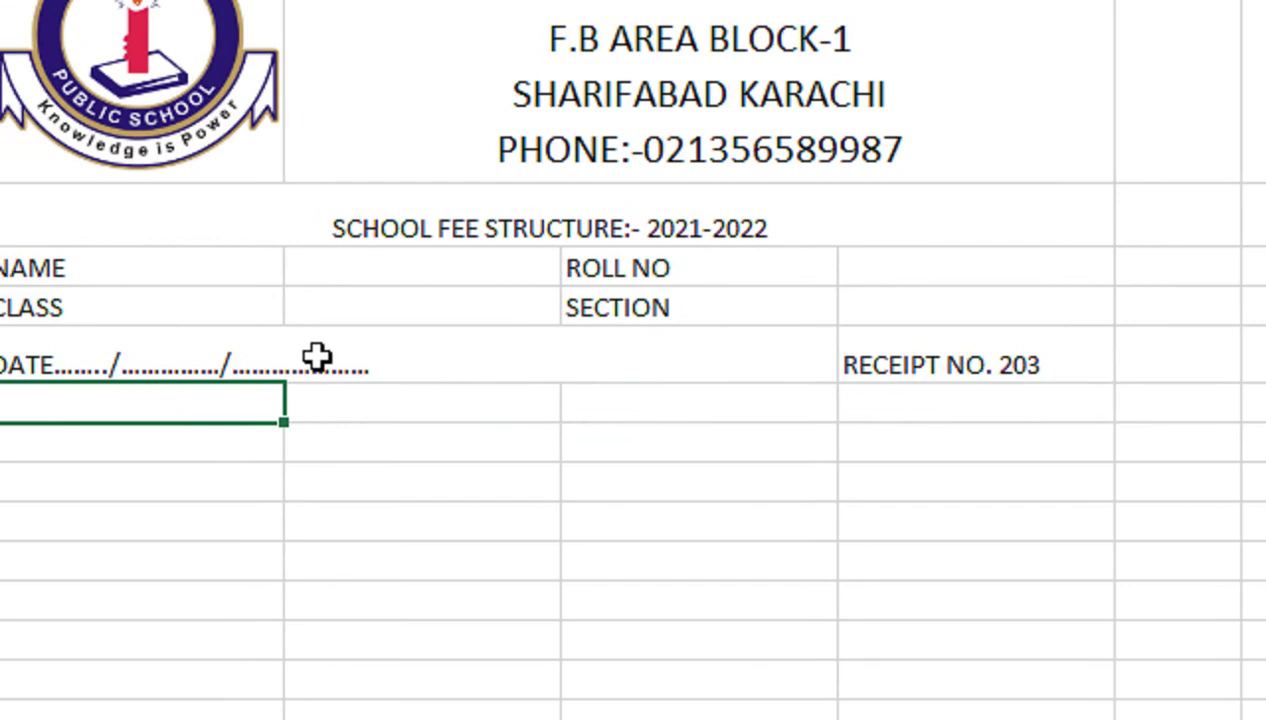
{"action": "type", "text": "S NO."}
Add the PARTICULARS and two-line AMOUNT (Rs) headings to row 7
{"action": "key", "text": "Tab"}
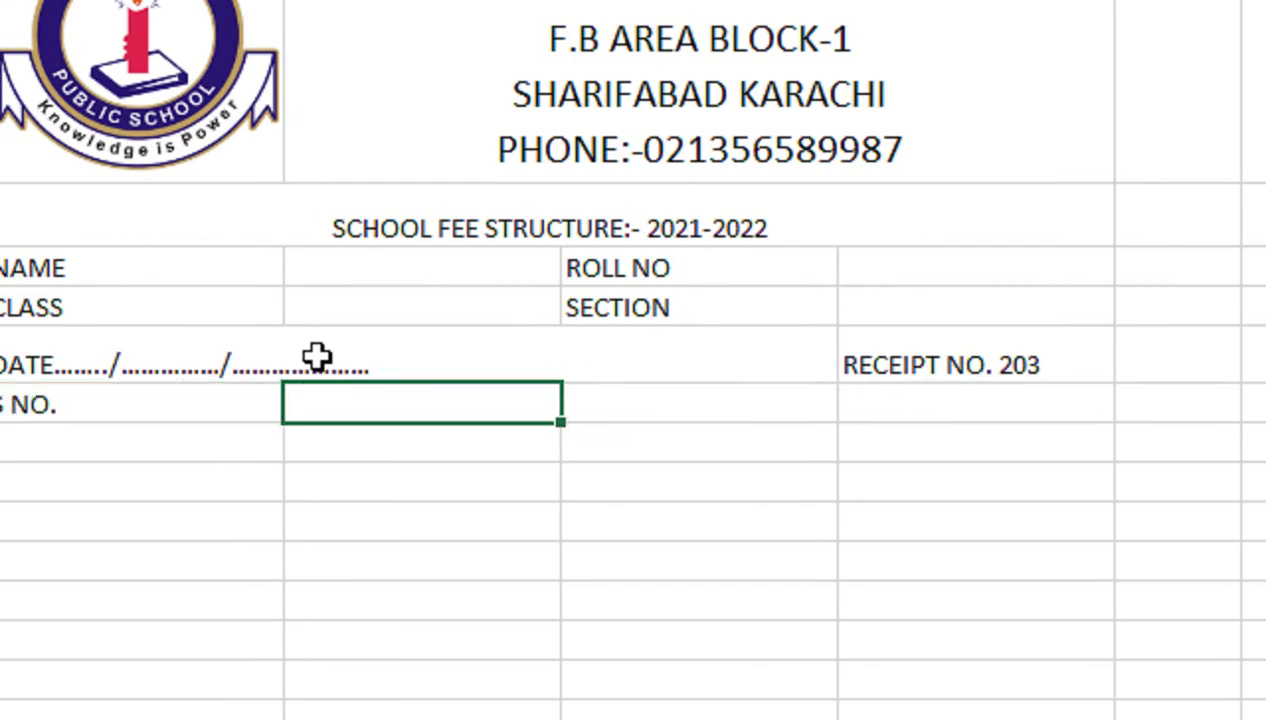
{"action": "type", "text": "PARTI"}
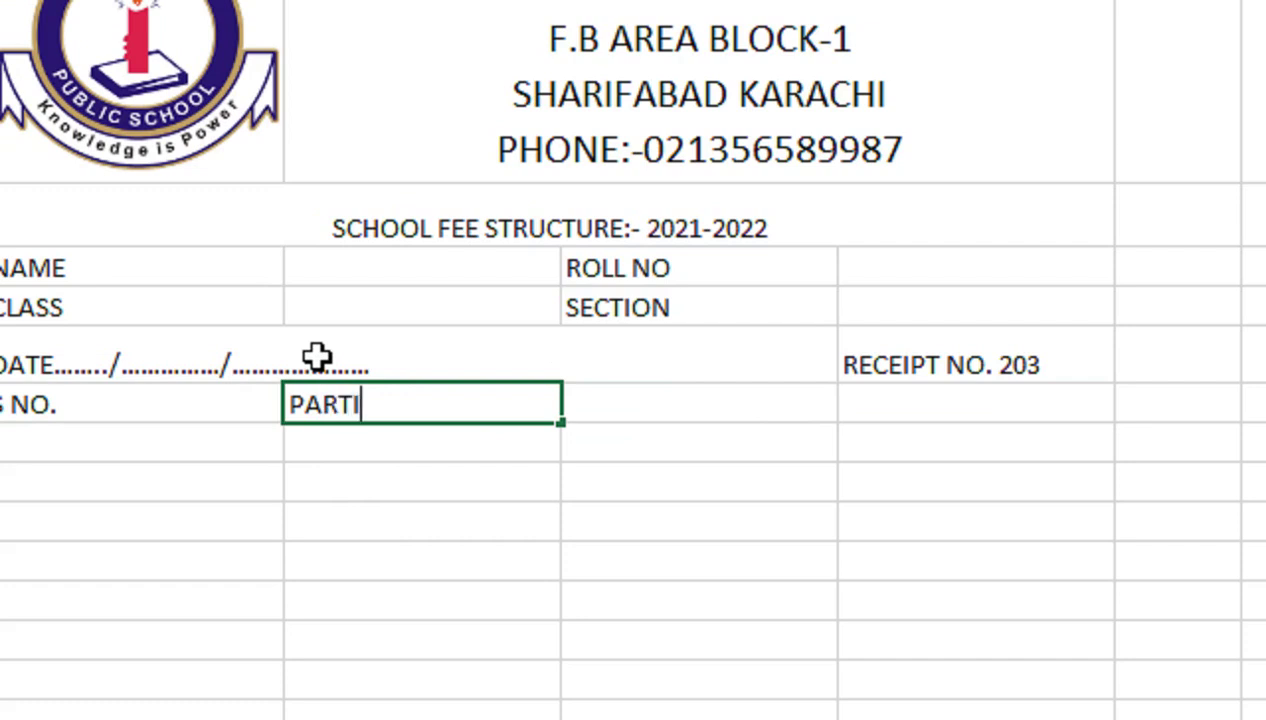
{"action": "type", "text": "CULARS"}
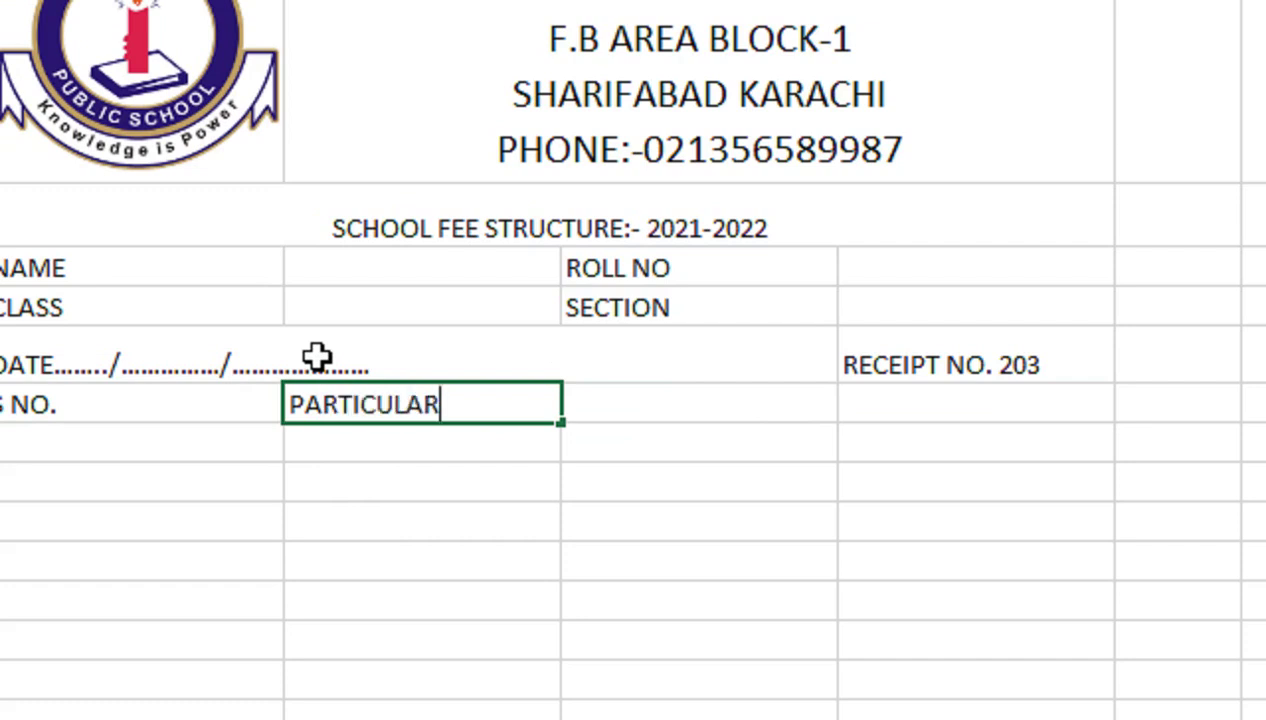
{"action": "key", "text": "Tab"}
{"action": "type", "text": "a"}
{"action": "type", "text": "AMOUNT"}
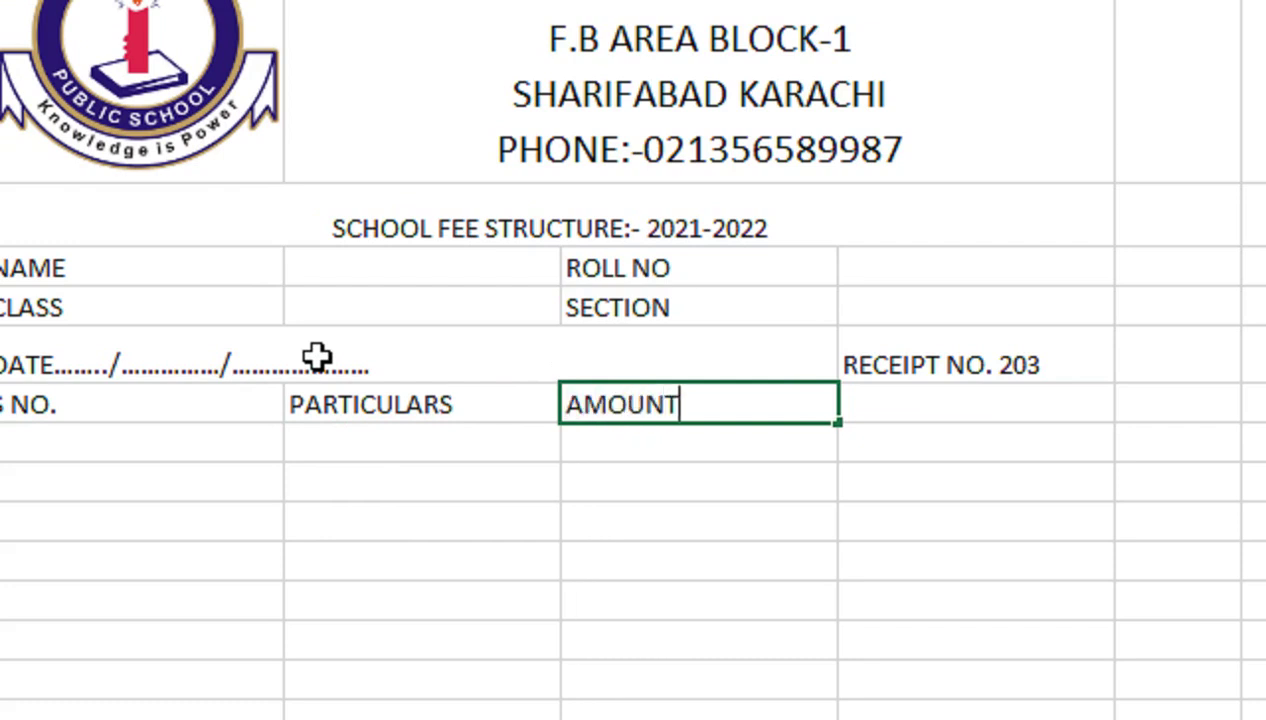
{"action": "key", "text": "Return"}
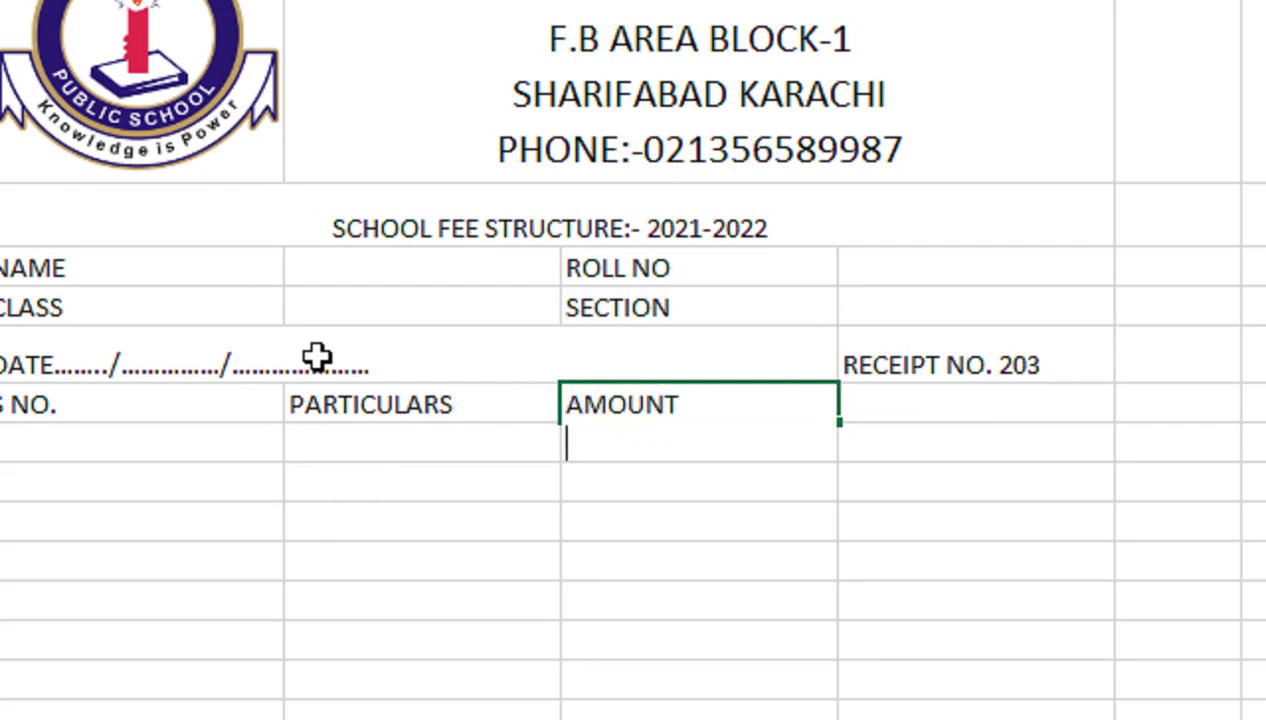
{"action": "type", "text": "(Rs)"}
{"action": "key", "text": "Return"}
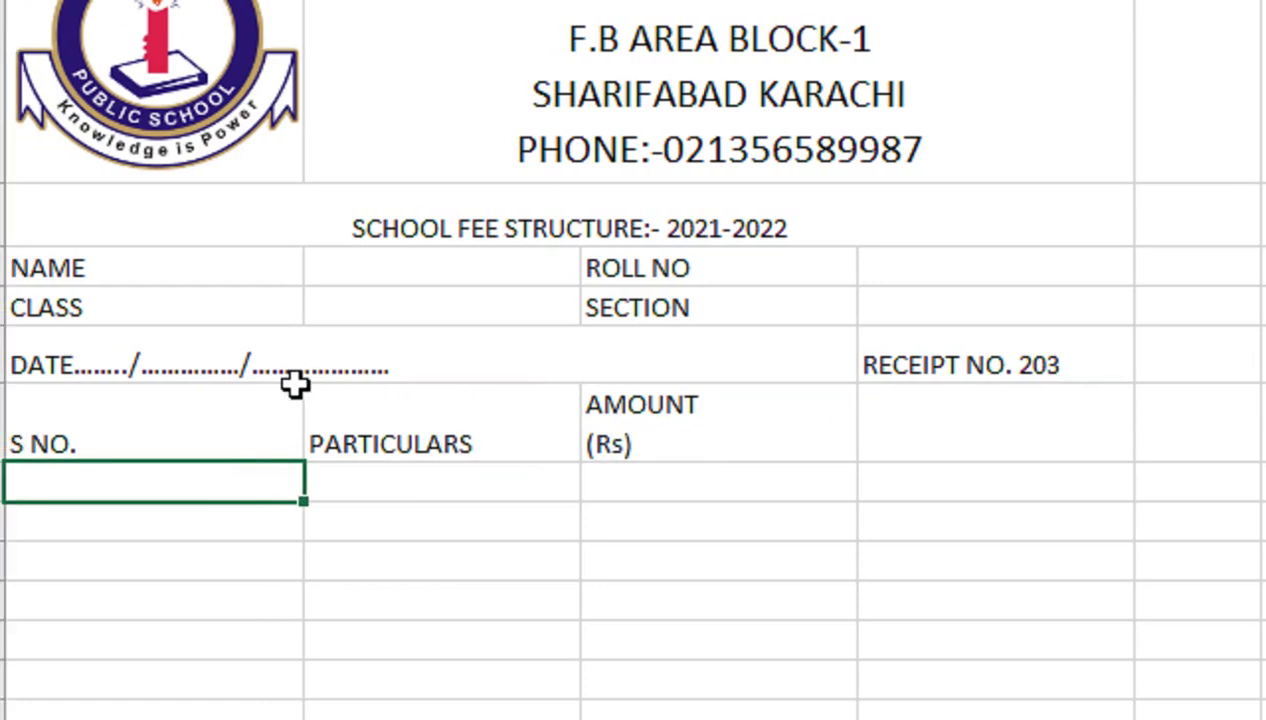
Move the AMOUNT heading to D7 and correct it to (Rs.)
{"action": "left_click", "coordinate": [752, 450]}
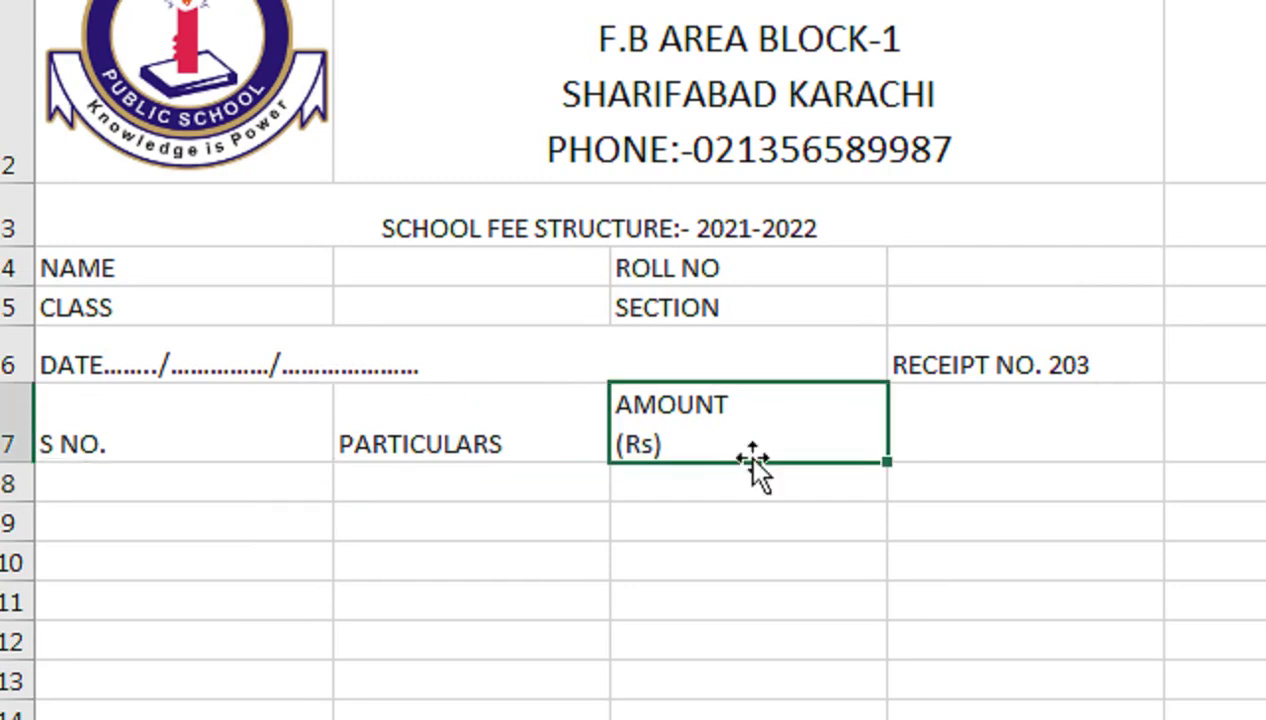
{"action": "left_click_drag", "start_coordinate": [750, 452], "coordinate": [1012, 432]}
{"action": "key", "text": "F2"}
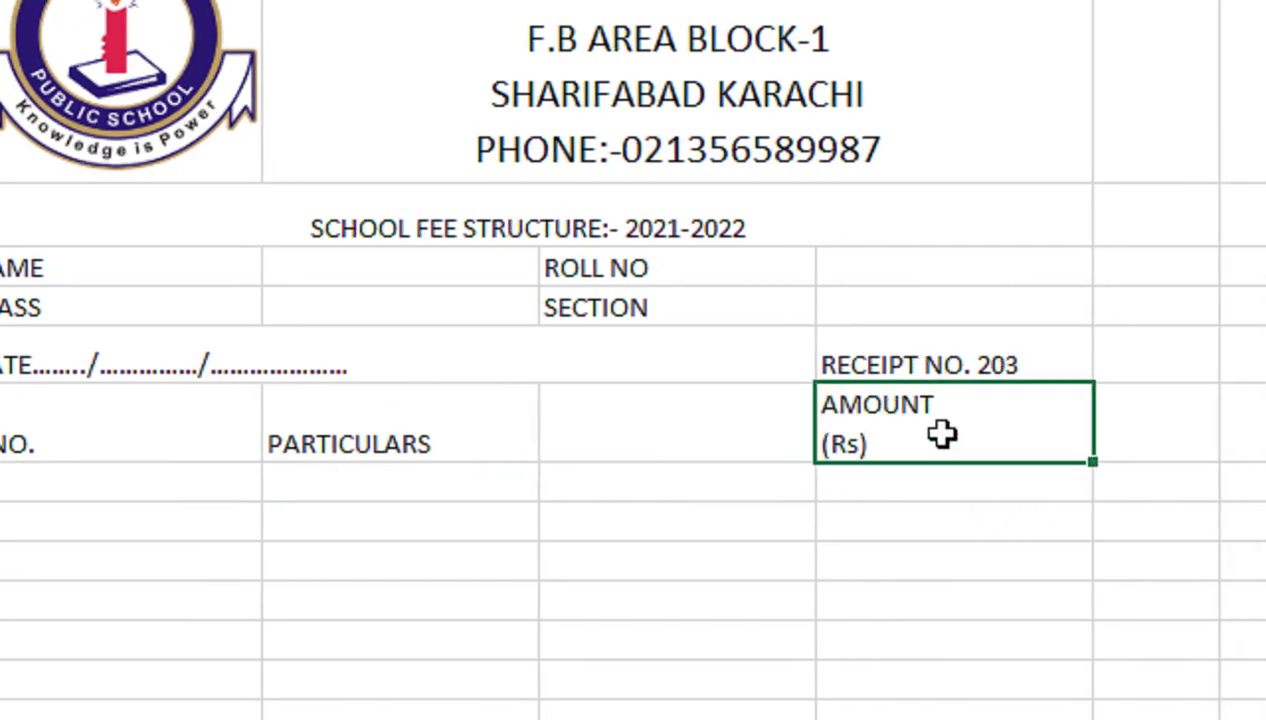
{"action": "left_click", "coordinate": [860, 444]}
{"action": "type", "text": "."}
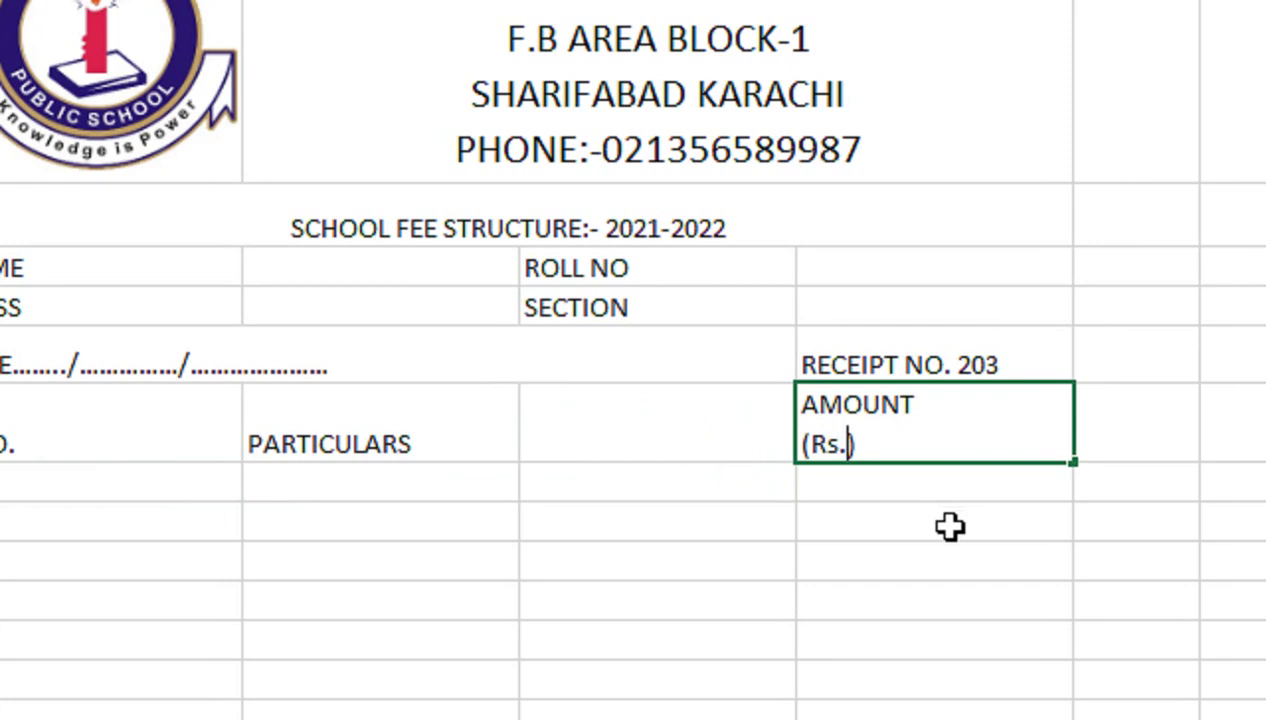
{"action": "key", "text": "Return"}
Enter serial numbers 1 and 2 under S NO., fill to 10, and select columns B–C through row 17
{"action": "left_click_drag", "start_coordinate": [452, 435], "coordinate": [296, 497]}
{"action": "left_click", "coordinate": [182, 497]}
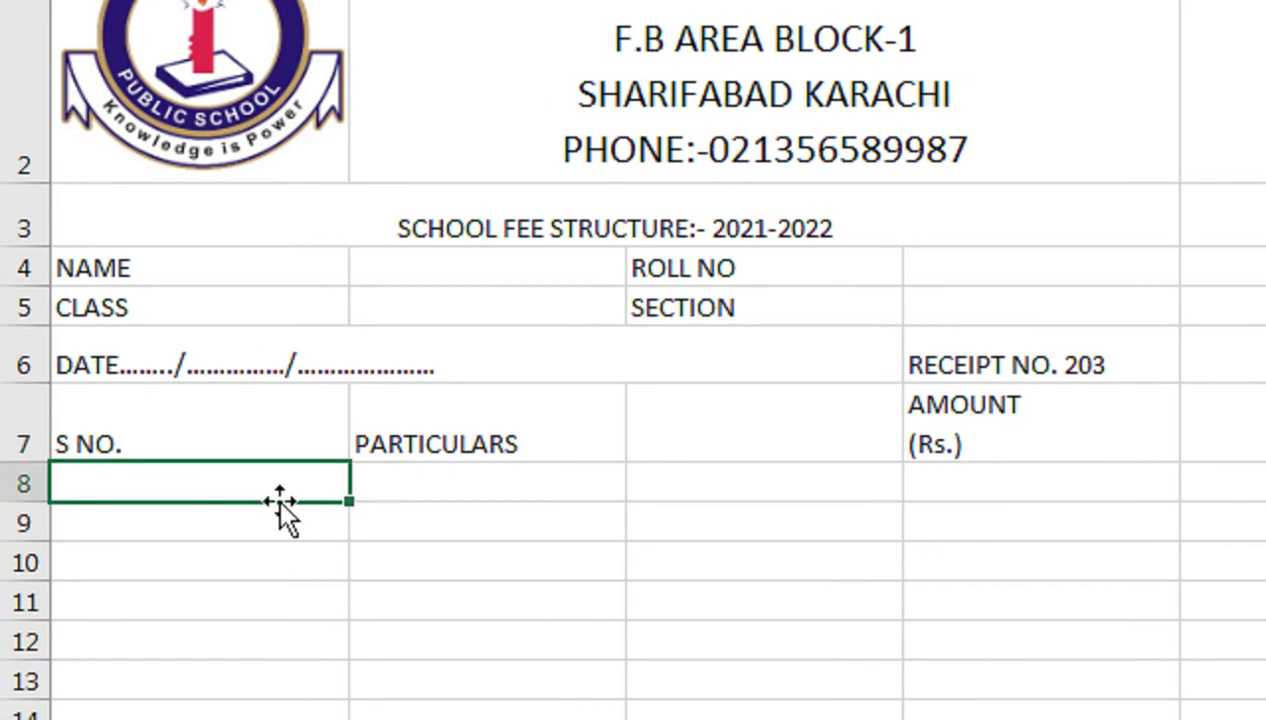
{"action": "type", "text": "1"}
{"action": "key", "text": "Return"}
{"action": "type", "text": "2"}
{"action": "key", "text": "Return"}
{"action": "left_click_drag", "start_coordinate": [325, 486], "coordinate": [347, 238]}
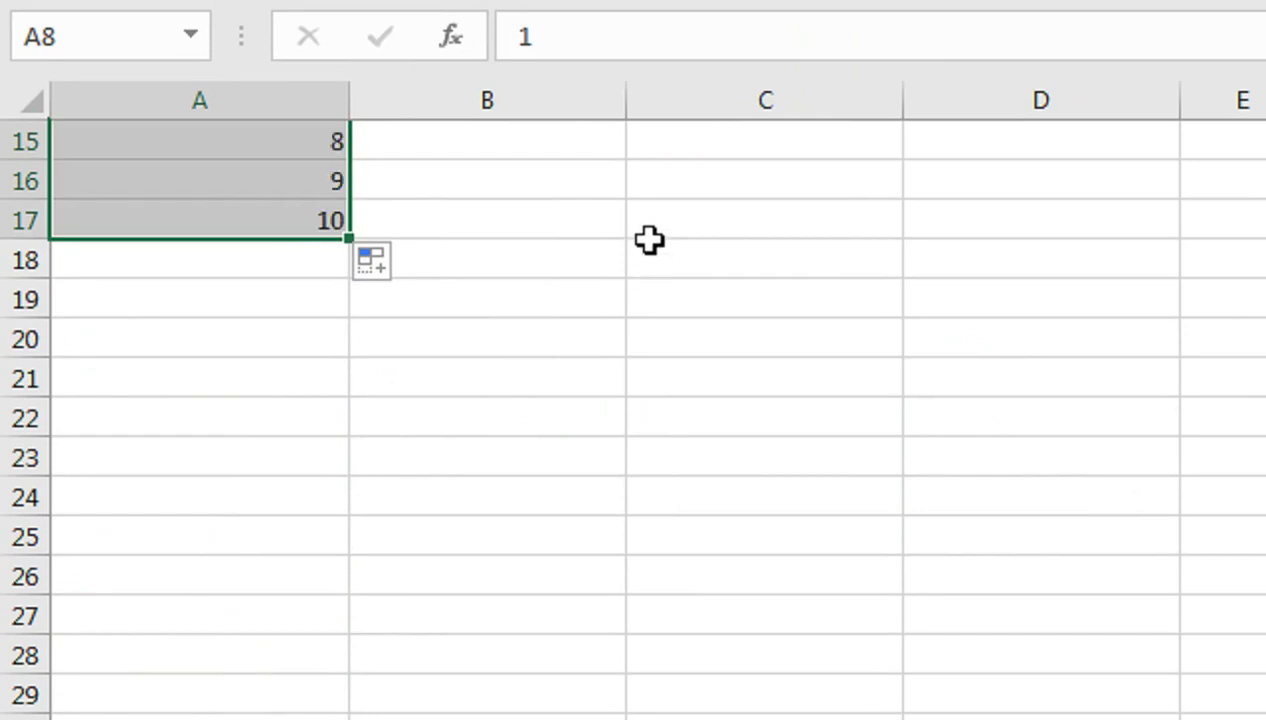
{"action": "key", "text": "Up"}
{"action": "key", "text": "Up"}
{"action": "key", "text": "Up"}
{"action": "key", "text": "Up"}
{"action": "key", "text": "Up"}
{"action": "key", "text": "Up"}
{"action": "key", "text": "Up"}
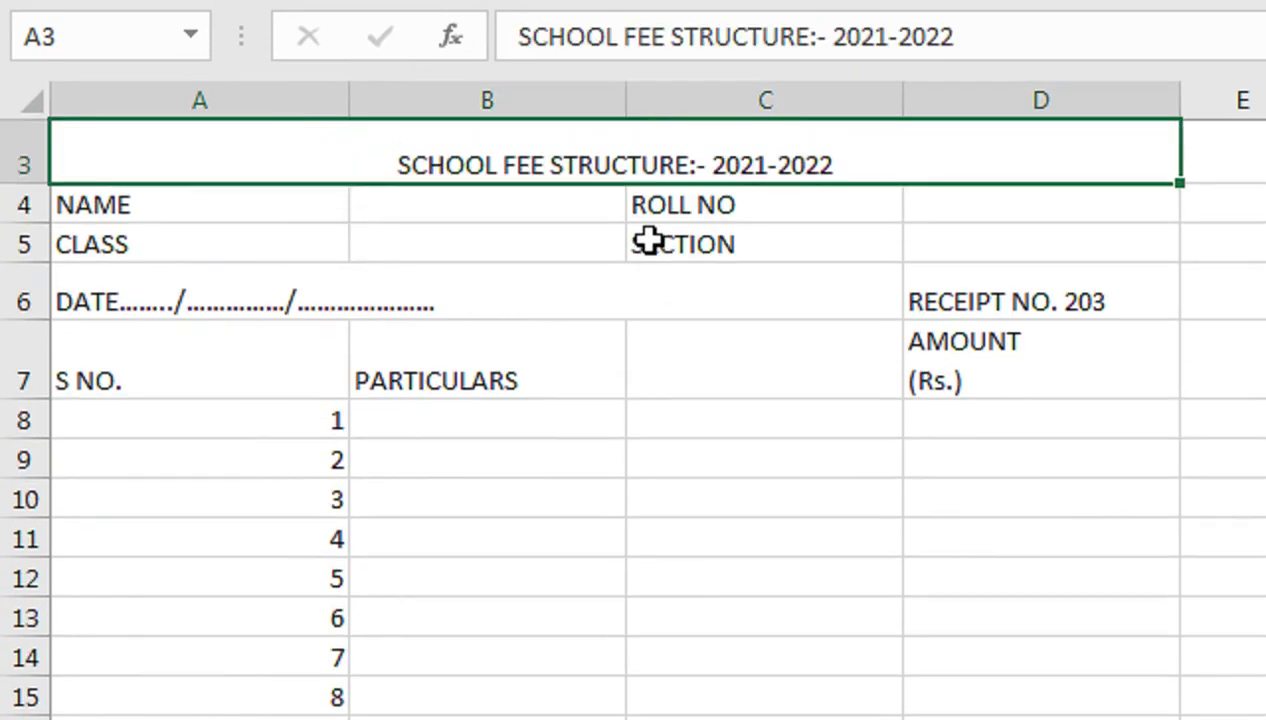
{"action": "key", "text": "Down"}
{"action": "key", "text": "Down"}
{"action": "key", "text": "Down"}
{"action": "key", "text": "Down"}
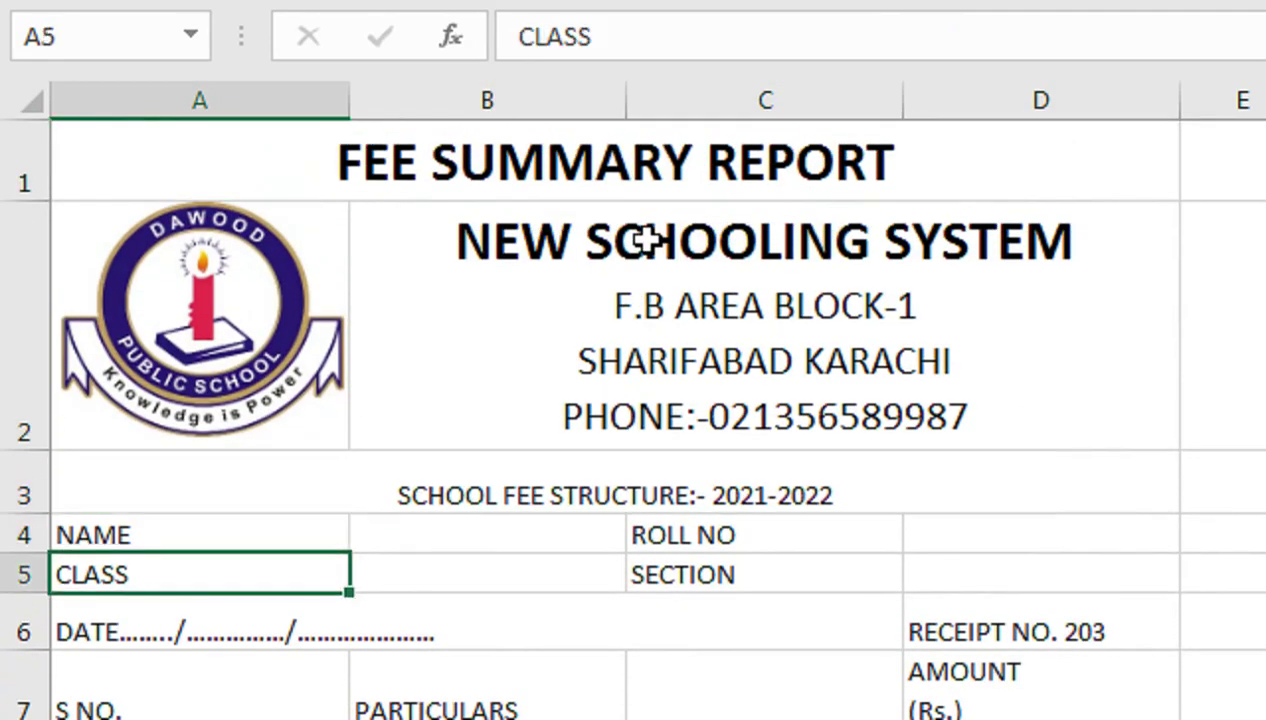
{"action": "left_click_drag", "start_coordinate": [470, 709], "coordinate": [704, 719]}
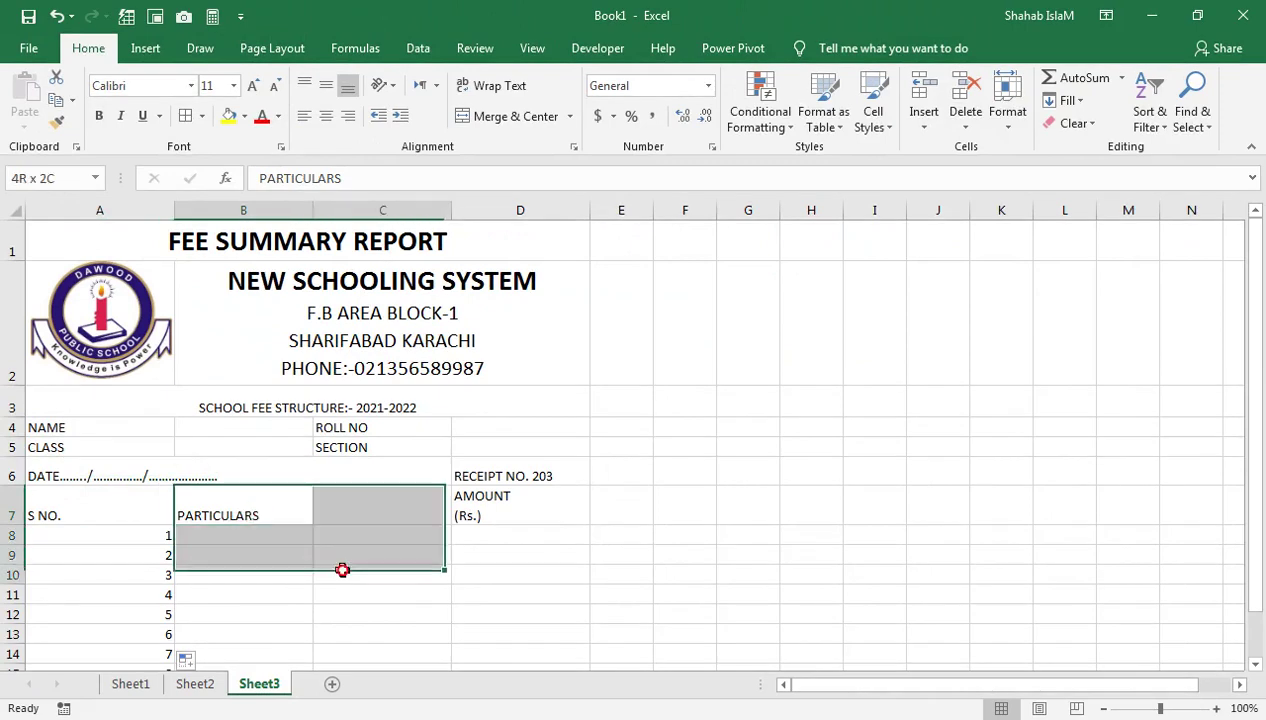
{"action": "left_click_drag", "start_coordinate": [352, 668], "coordinate": [336, 545]}
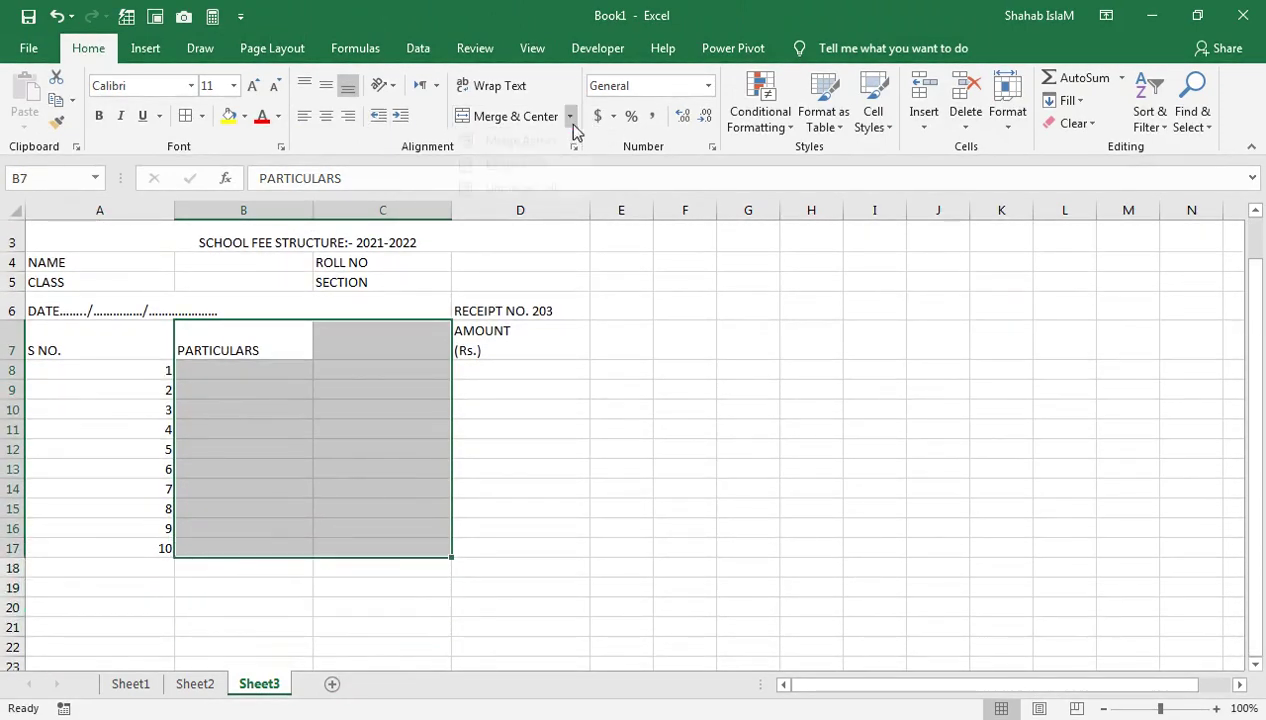
Merge columns B and C in each row, and center the row 7 headings horizontally and vertically
{"action": "left_click", "coordinate": [571, 122]}
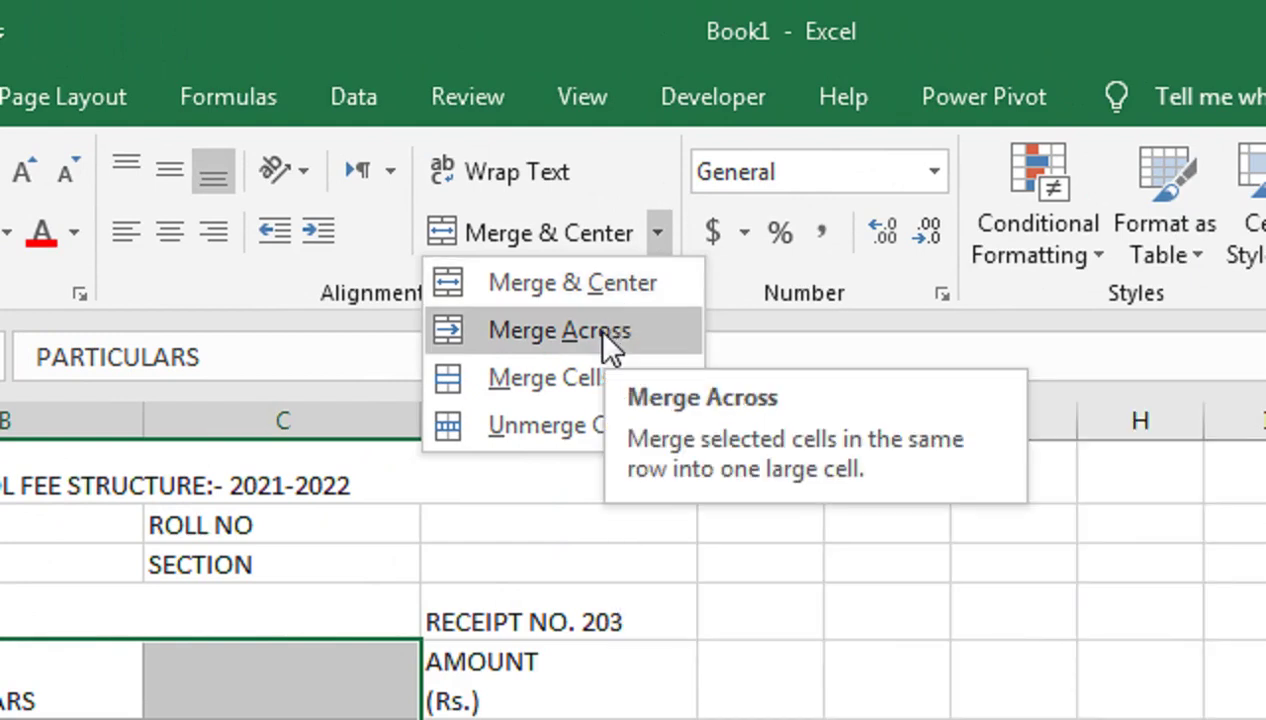
{"action": "left_click", "coordinate": [604, 335]}
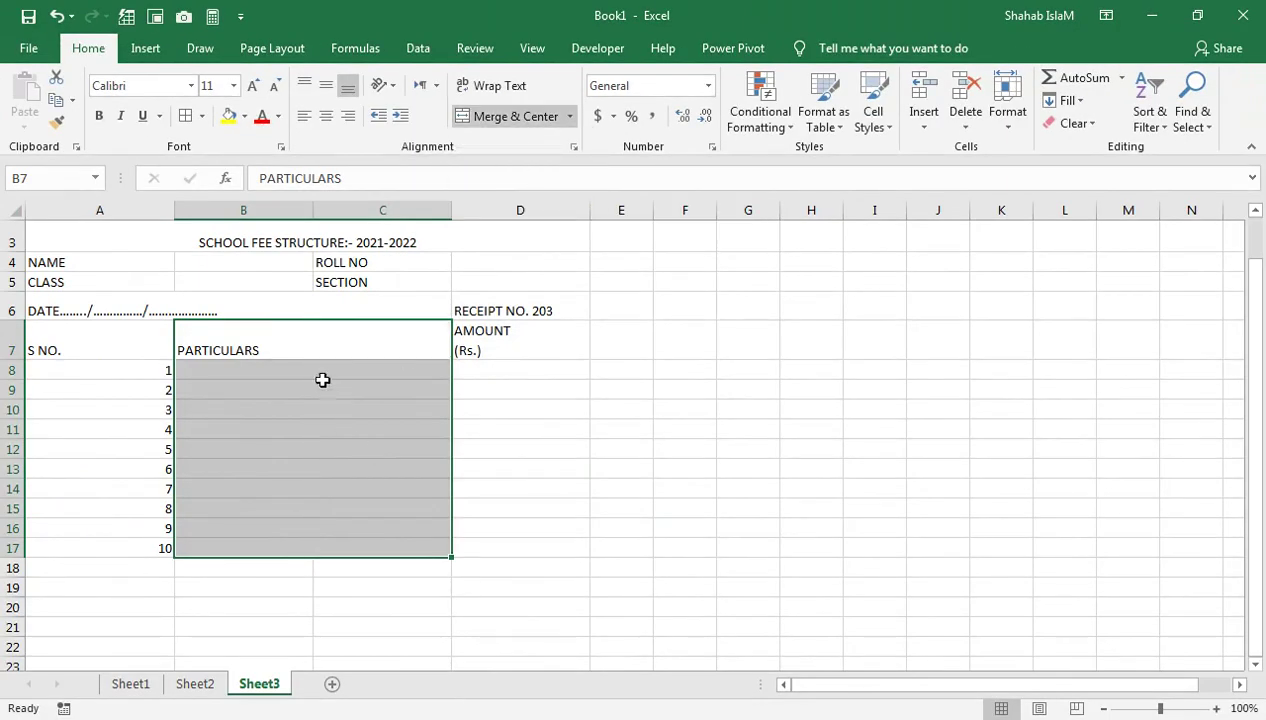
{"action": "left_click_drag", "start_coordinate": [144, 351], "coordinate": [560, 348]}
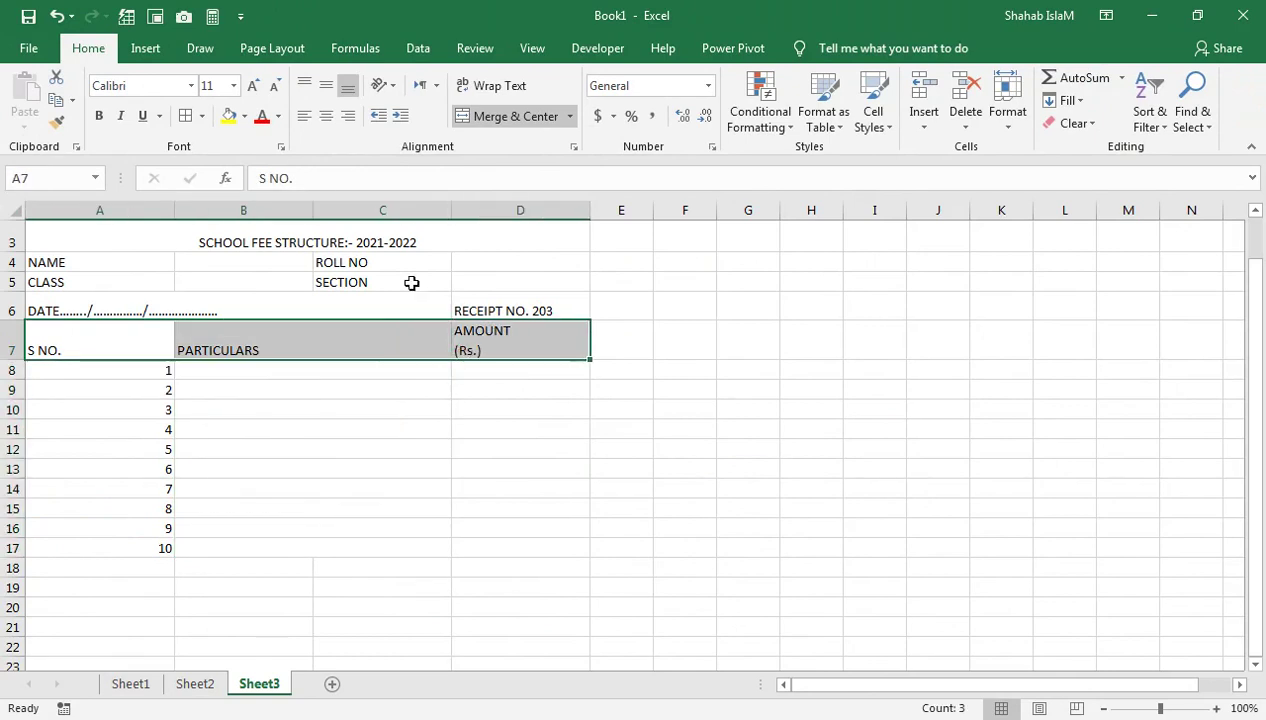
{"action": "left_click", "coordinate": [330, 118]}
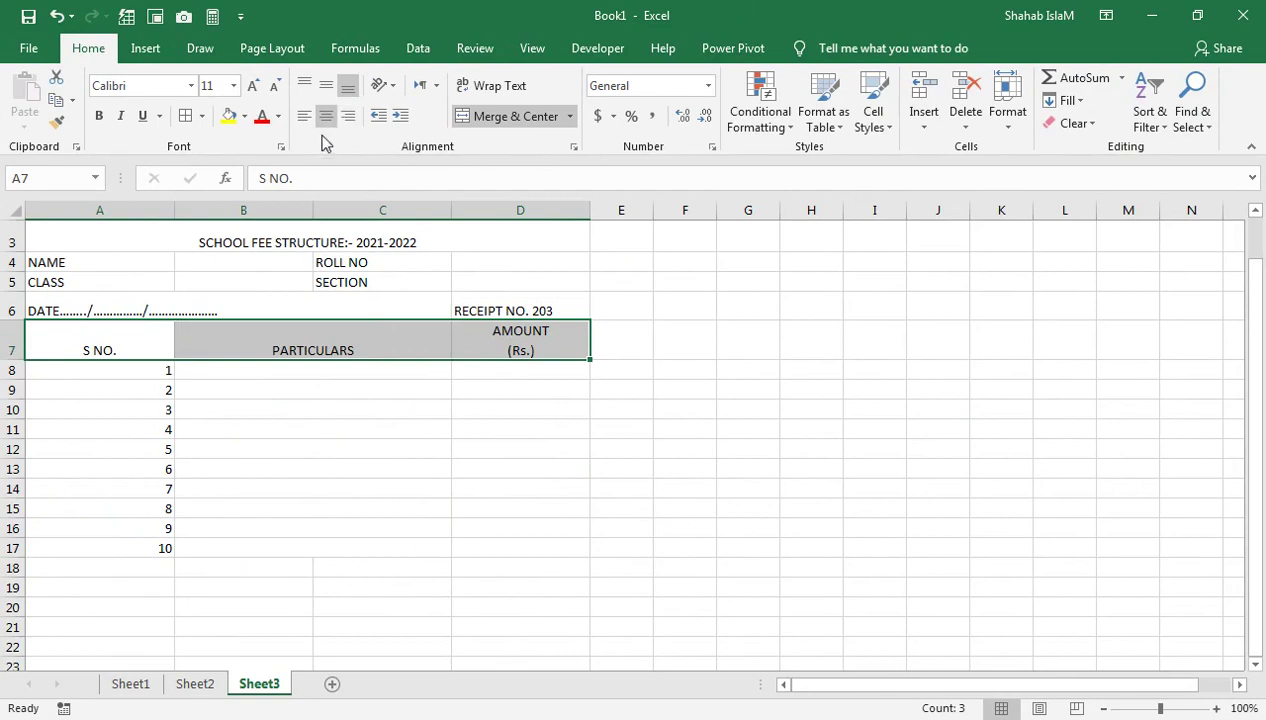
{"action": "left_click", "coordinate": [326, 86]}
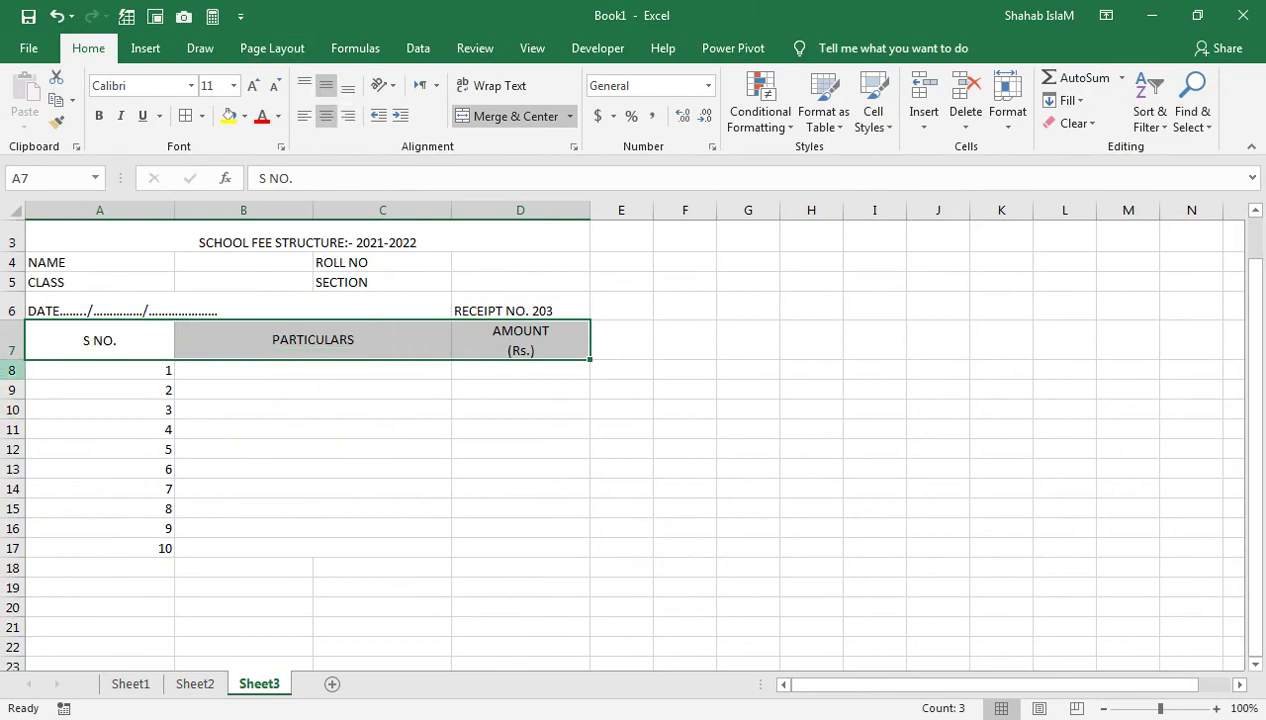
Make header row 7 taller with bold size-16 white text on navy fill
{"action": "left_click_drag", "start_coordinate": [10, 359], "coordinate": [14, 374]}
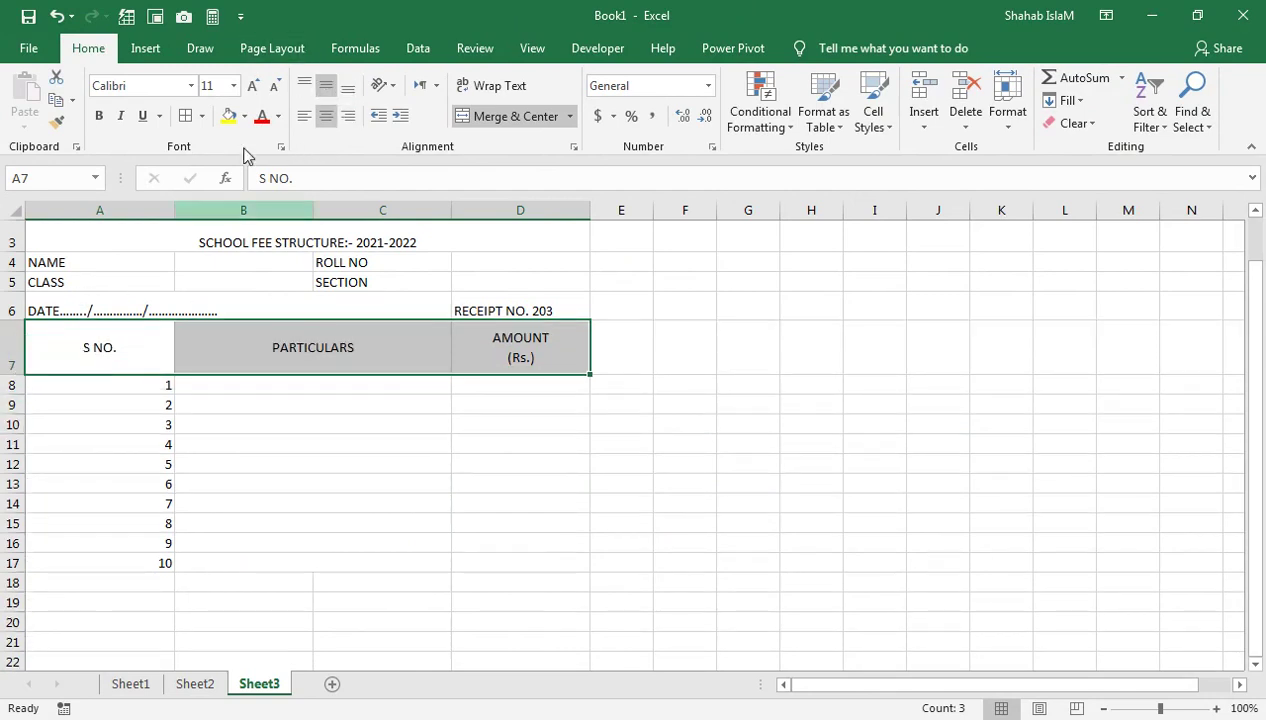
{"action": "left_click", "coordinate": [252, 86]}
{"action": "left_click", "coordinate": [252, 86]}
{"action": "left_click", "coordinate": [252, 86]}
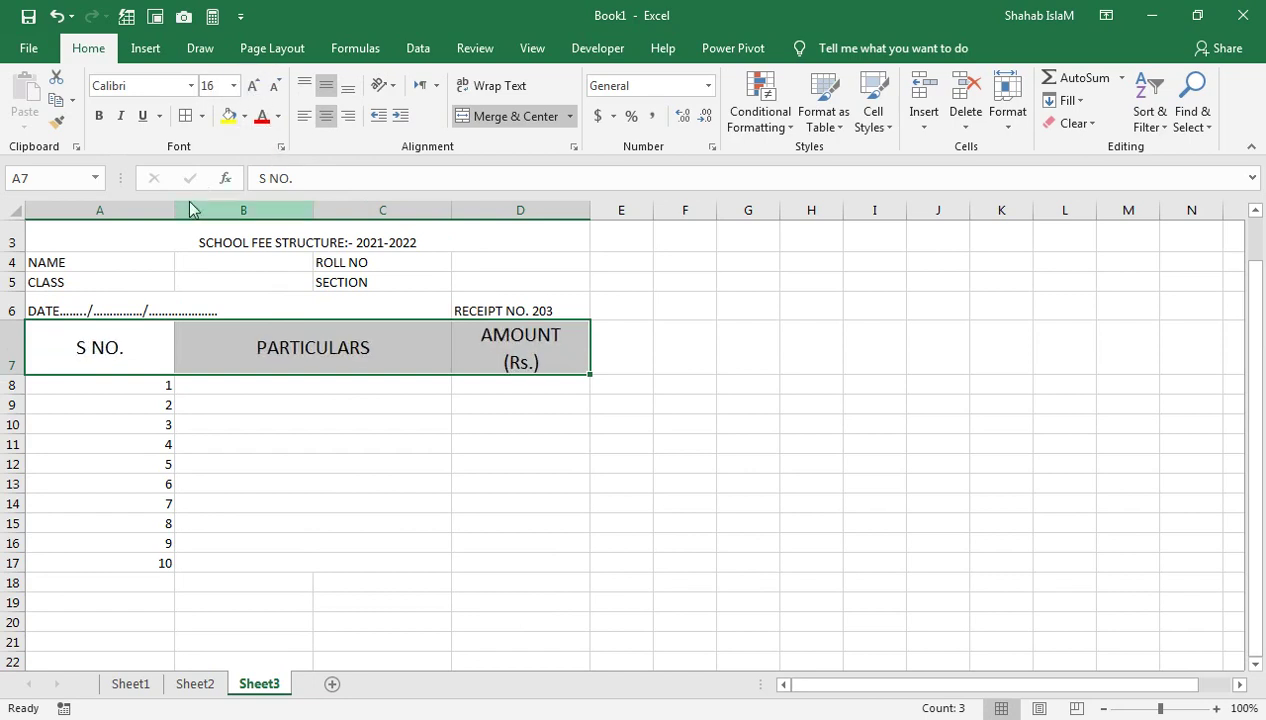
{"action": "left_click", "coordinate": [99, 116]}
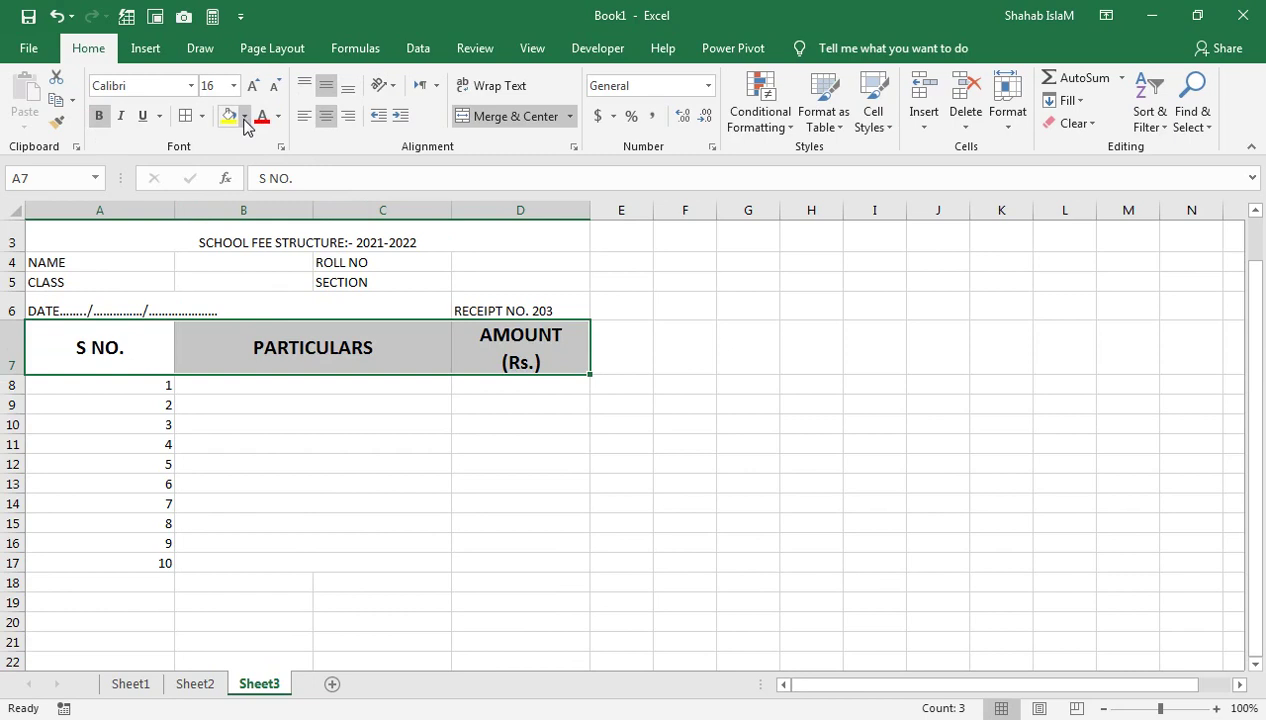
{"action": "left_click", "coordinate": [244, 116]}
{"action": "left_click", "coordinate": [361, 272]}
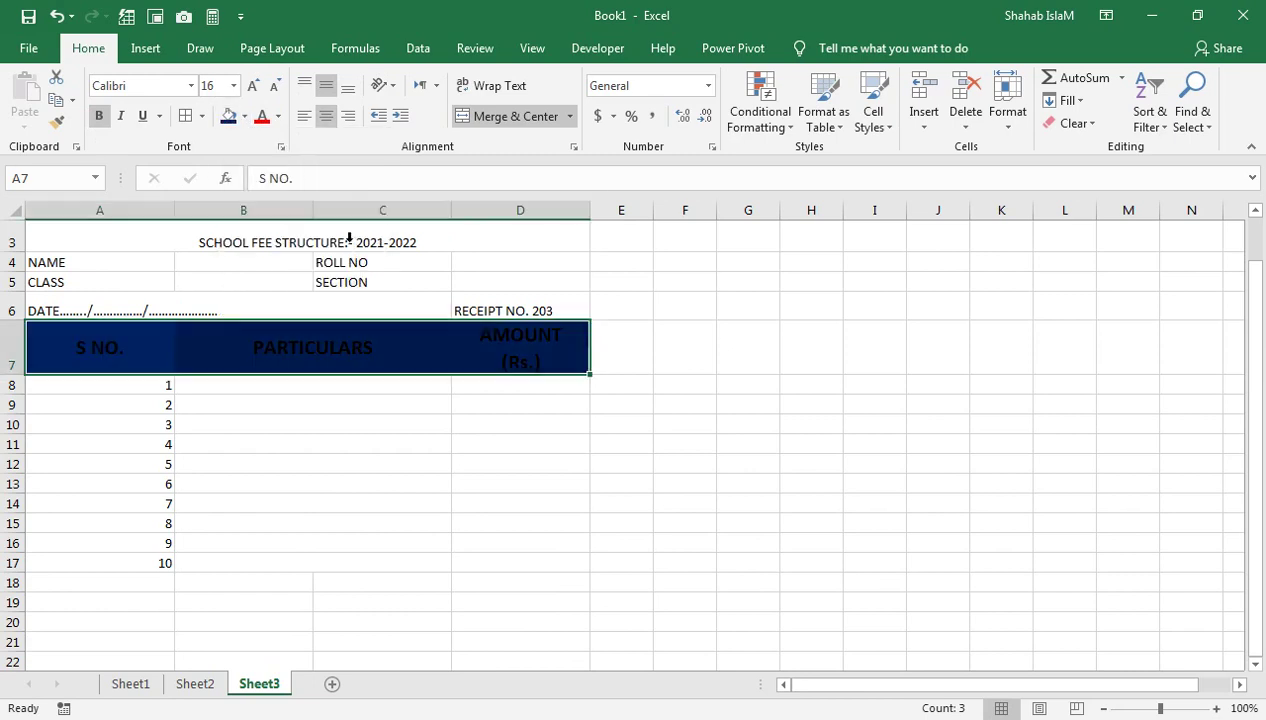
{"action": "left_click", "coordinate": [278, 116]}
{"action": "left_click", "coordinate": [263, 180]}
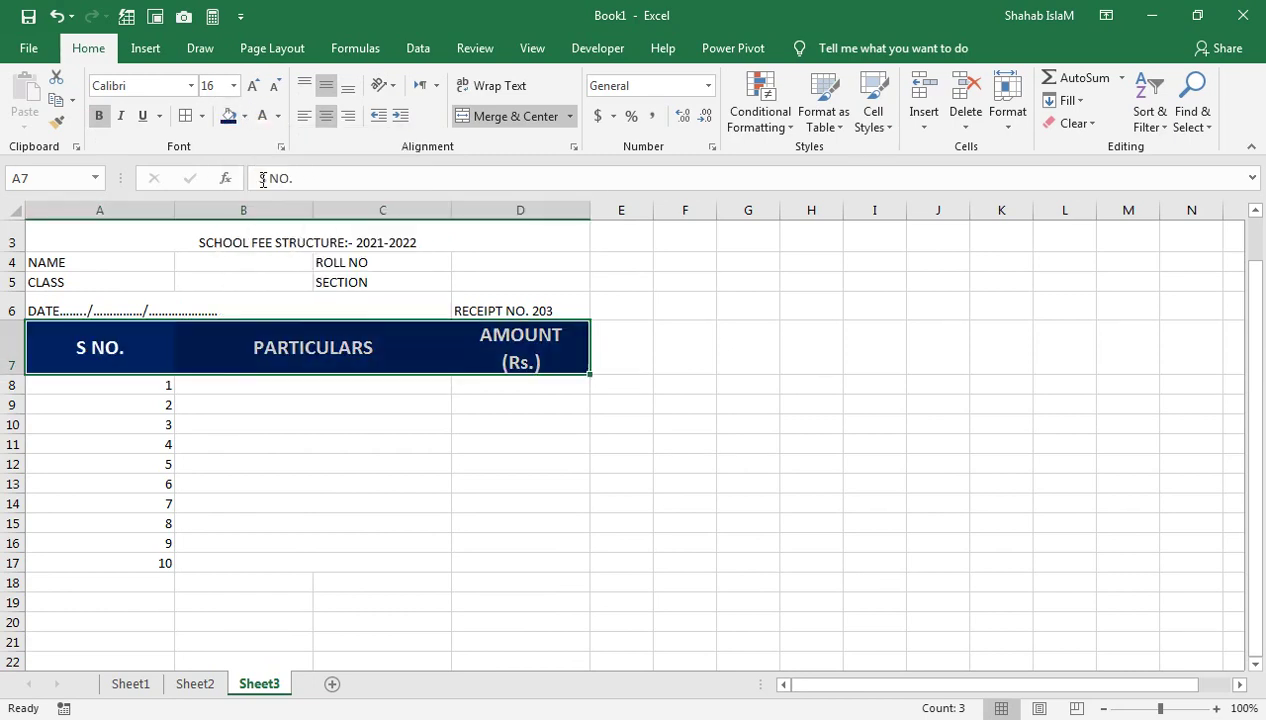
{"action": "left_click", "coordinate": [215, 384]}
Center the numbered rows A8:D17 and set their font size to 12
{"action": "left_click_drag", "start_coordinate": [151, 388], "coordinate": [500, 562]}
{"action": "left_click", "coordinate": [326, 118]}
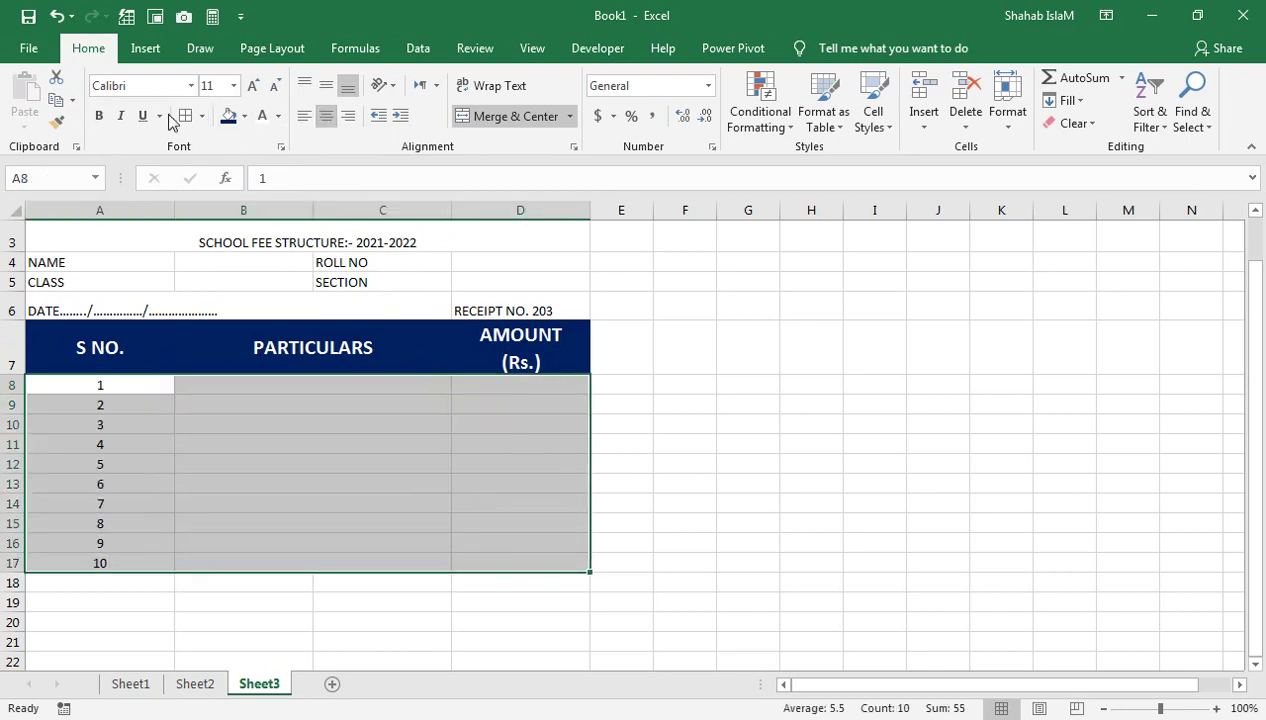
{"action": "left_click", "coordinate": [253, 87]}
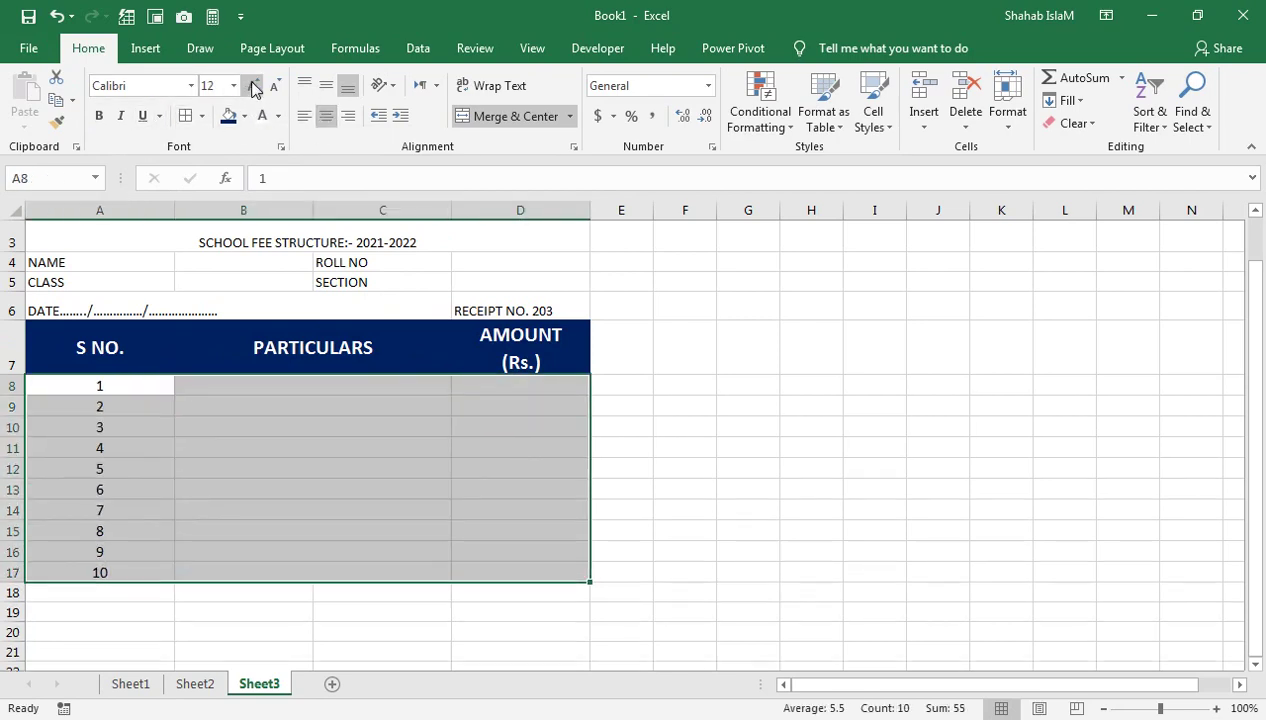
{"action": "left_click_drag", "start_coordinate": [455, 264], "coordinate": [463, 195]}
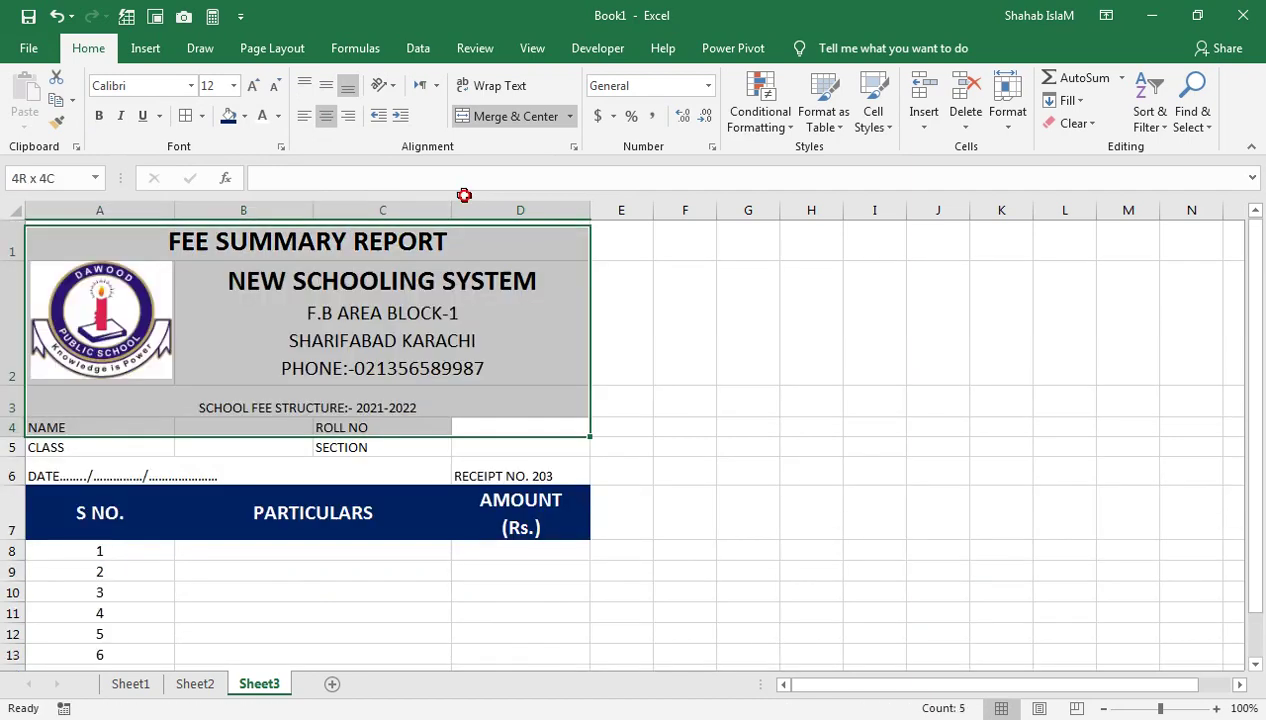
{"action": "left_click", "coordinate": [499, 467]}
{"action": "left_click", "coordinate": [481, 422]}
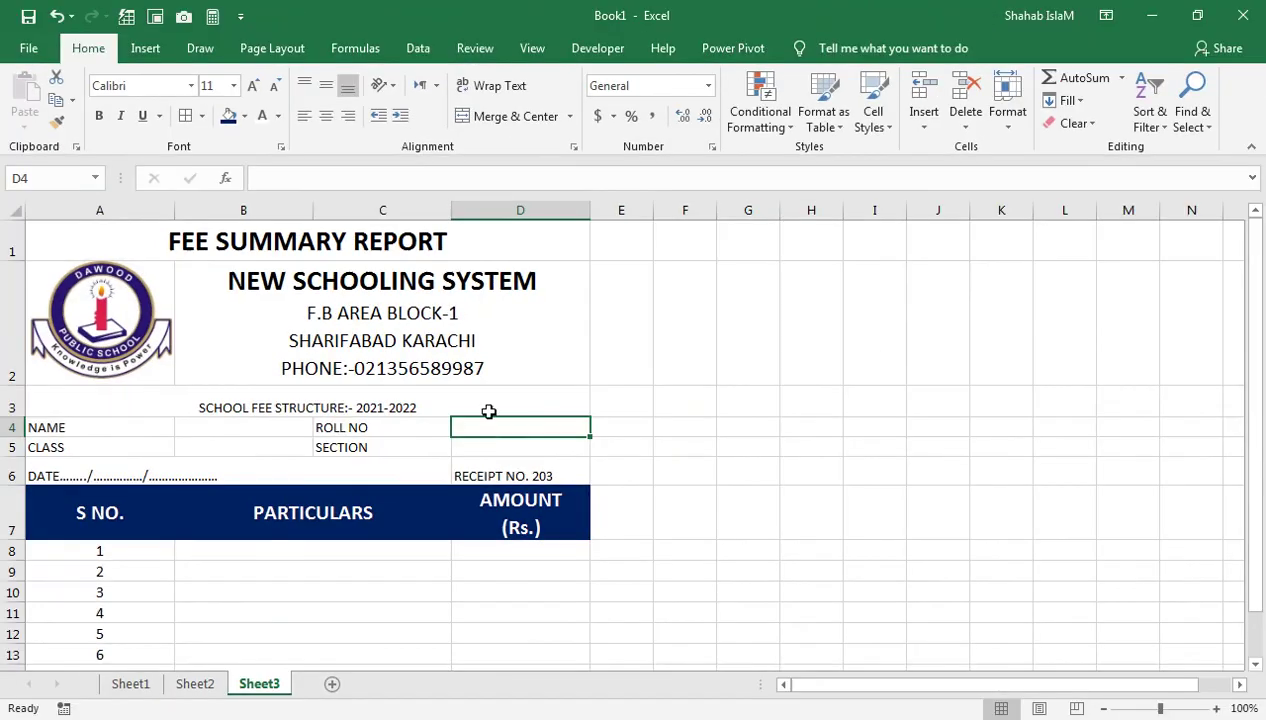
Give D4 a List validation dropdown sourced from Sheet1!$A$4:$A$15
{"action": "left_click", "coordinate": [418, 48]}
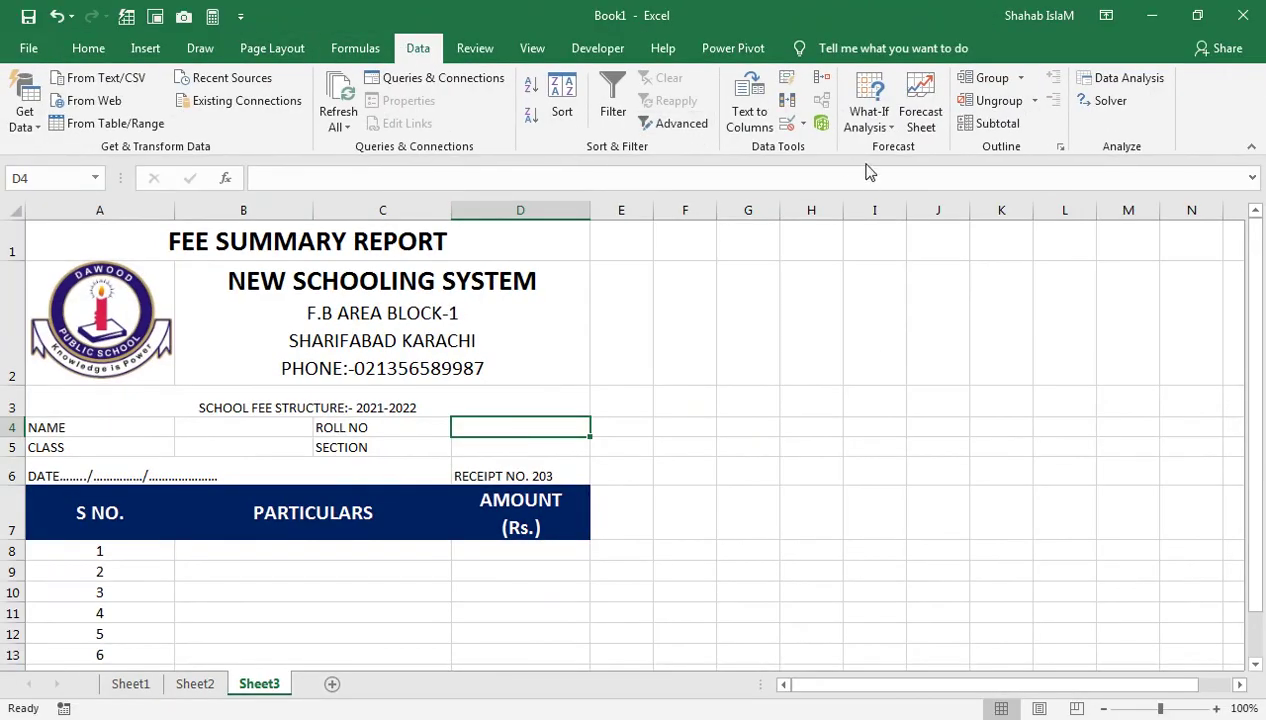
{"action": "left_click", "coordinate": [803, 123]}
{"action": "left_click", "coordinate": [779, 180]}
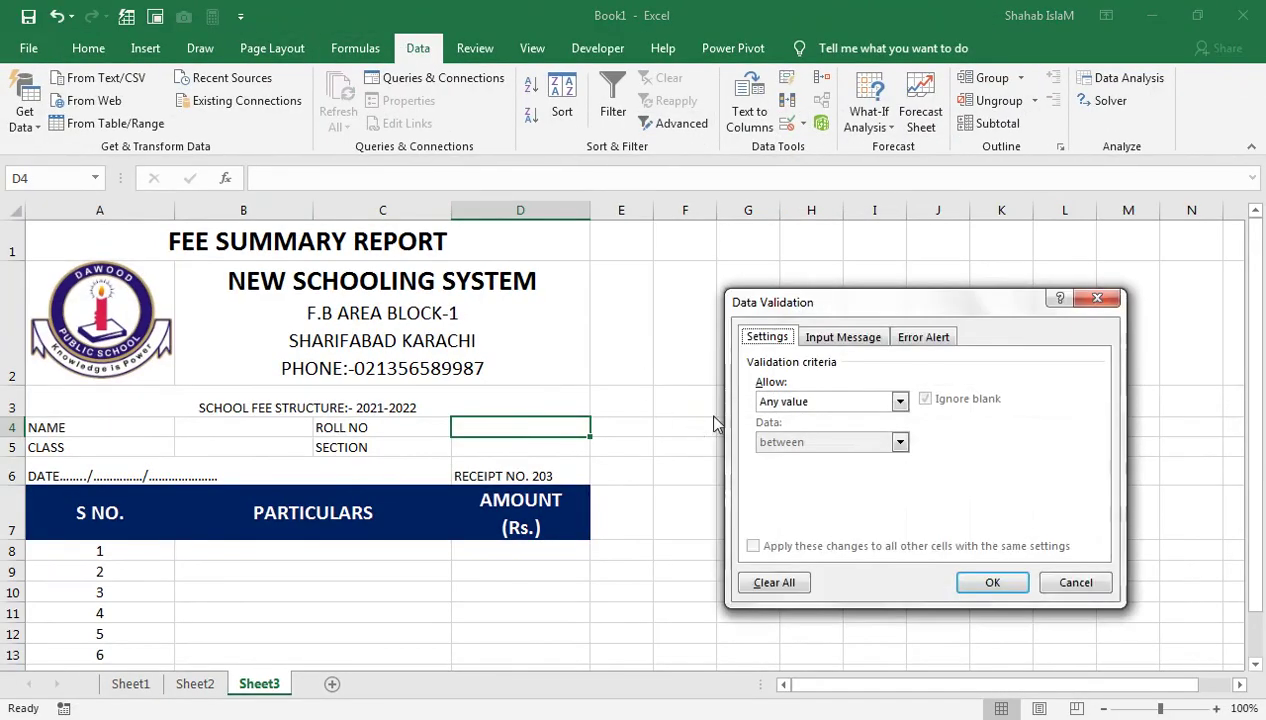
{"action": "left_click", "coordinate": [773, 404]}
{"action": "left_click", "coordinate": [776, 456]}
{"action": "left_click", "coordinate": [645, 500]}
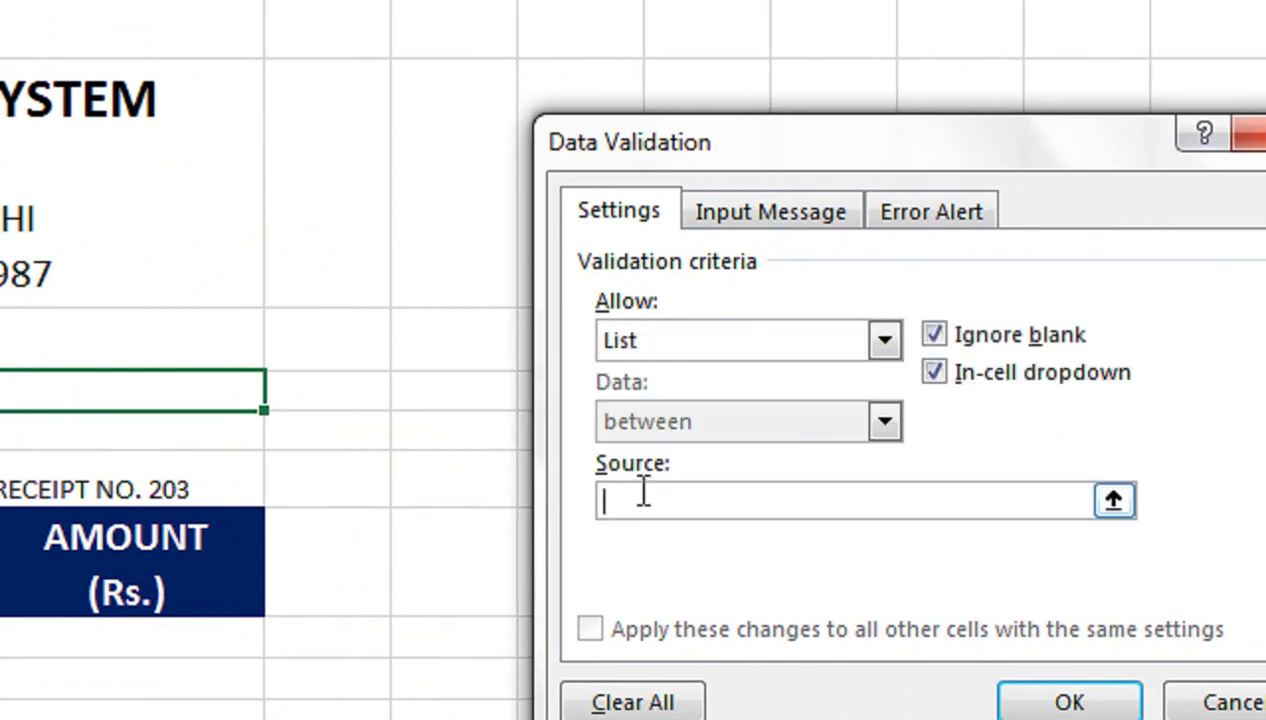
{"action": "left_click", "coordinate": [131, 684]}
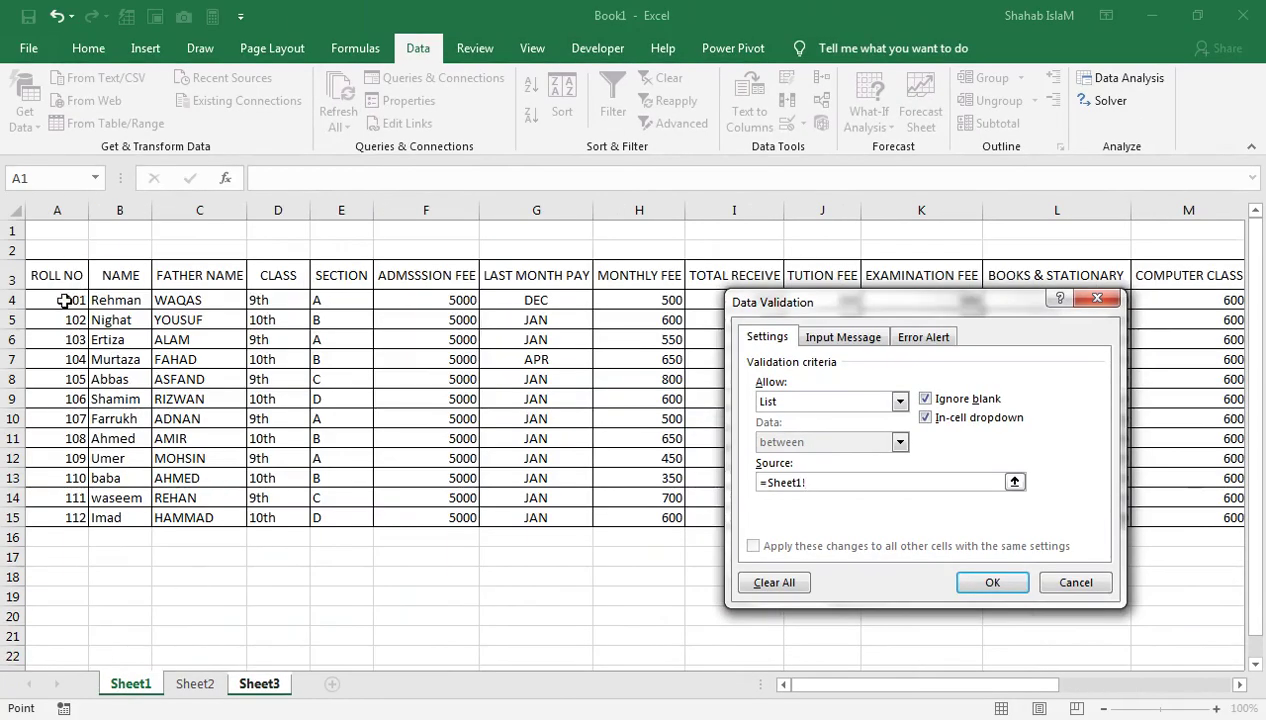
{"action": "left_click_drag", "start_coordinate": [63, 300], "coordinate": [100, 517]}
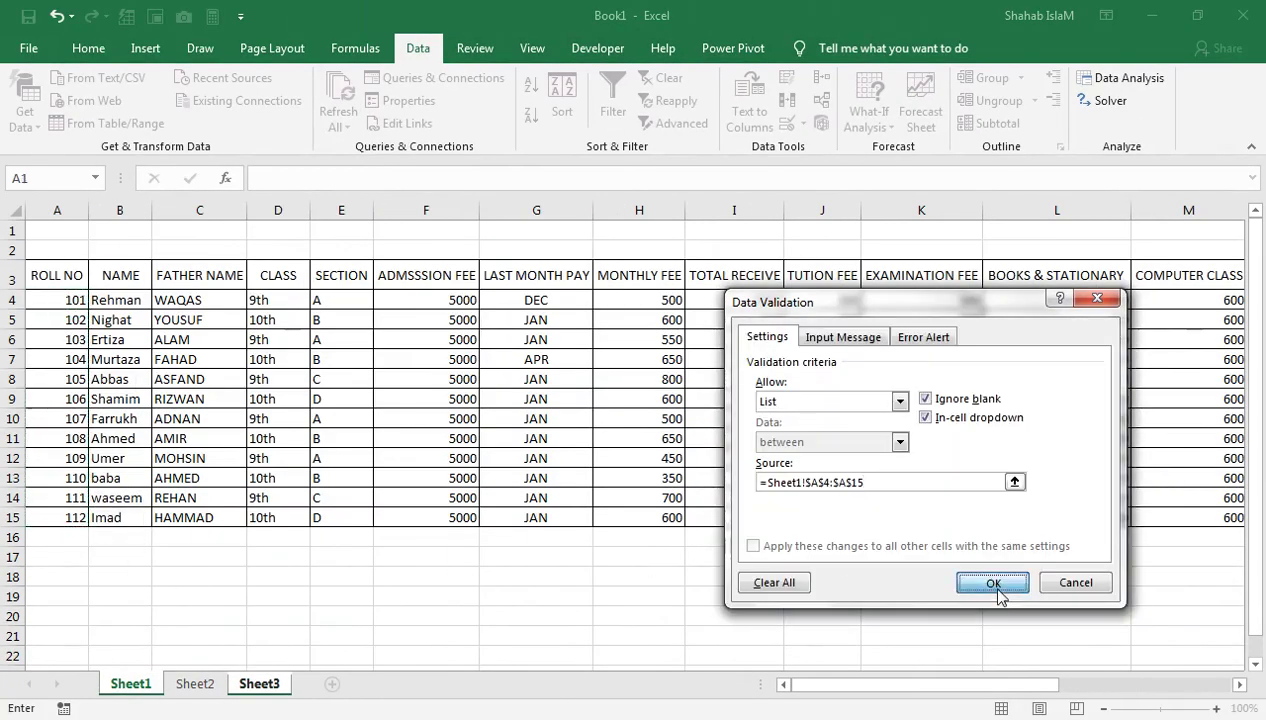
{"action": "left_click", "coordinate": [993, 583]}
Choose roll number 104 from D4's dropdown
{"action": "left_click", "coordinate": [598, 427]}
{"action": "left_click", "coordinate": [565, 482]}
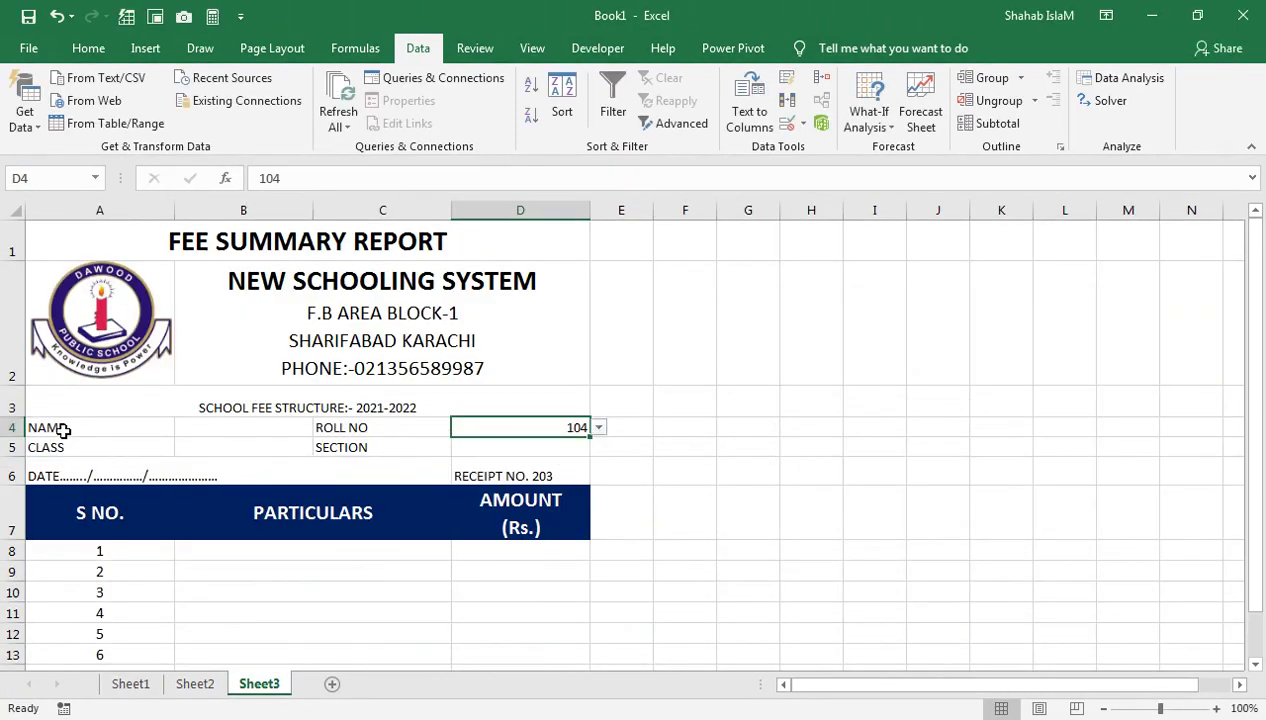
{"action": "left_click", "coordinate": [376, 398]}
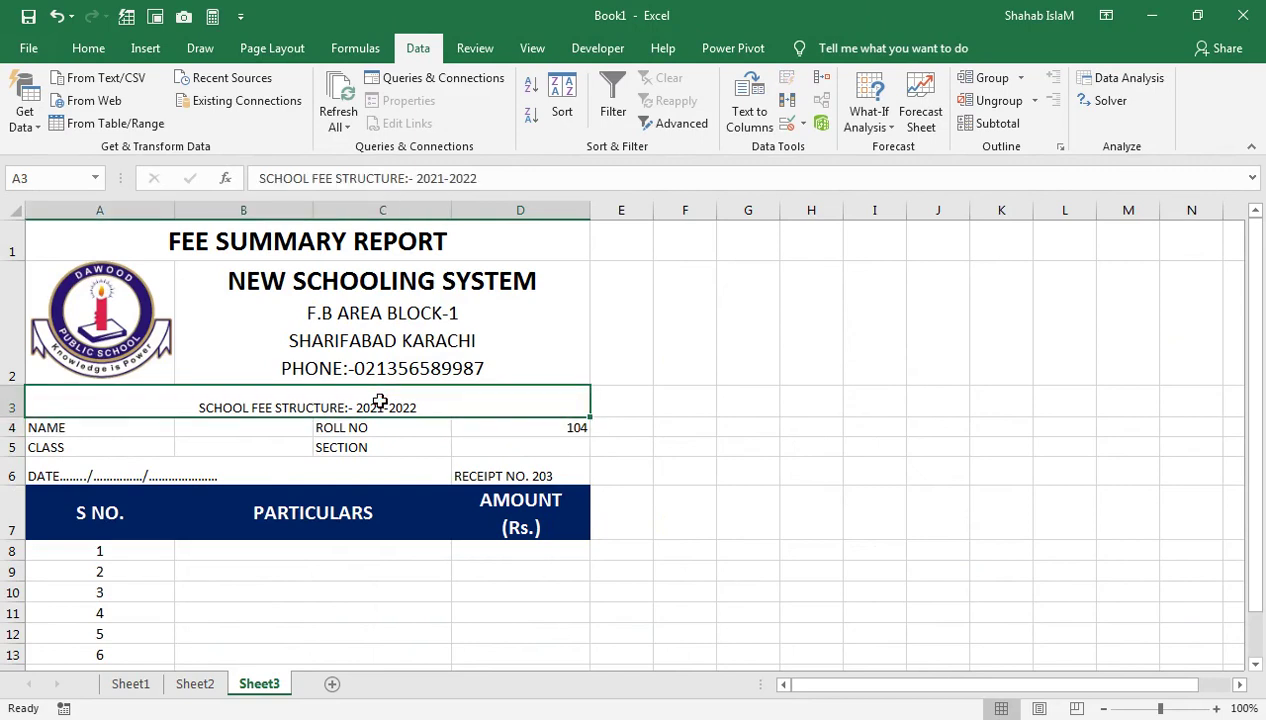
Make the SCHOOL FEE STRUCTURE:- 2021-2022 title middle-aligned, bold and size 16, then show Sheet1
{"action": "left_click", "coordinate": [90, 48]}
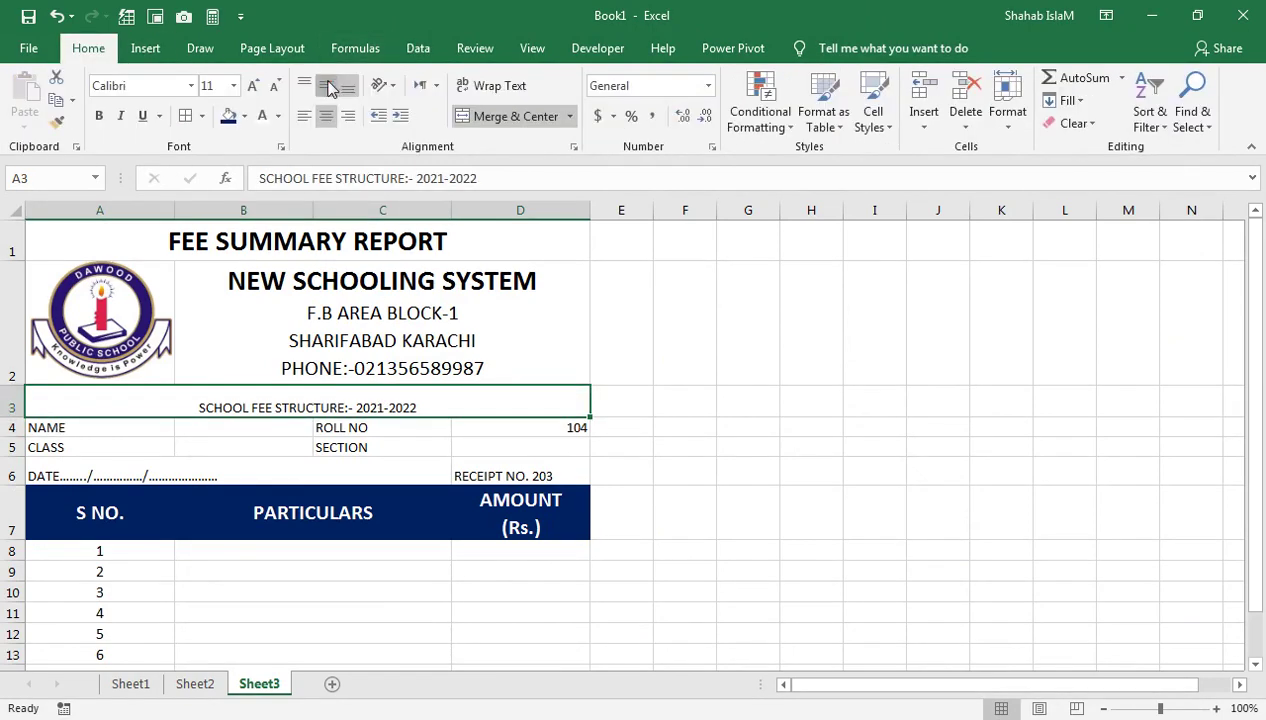
{"action": "left_click", "coordinate": [326, 85]}
{"action": "left_click", "coordinate": [252, 85]}
{"action": "left_click", "coordinate": [252, 85]}
{"action": "left_click", "coordinate": [252, 85]}
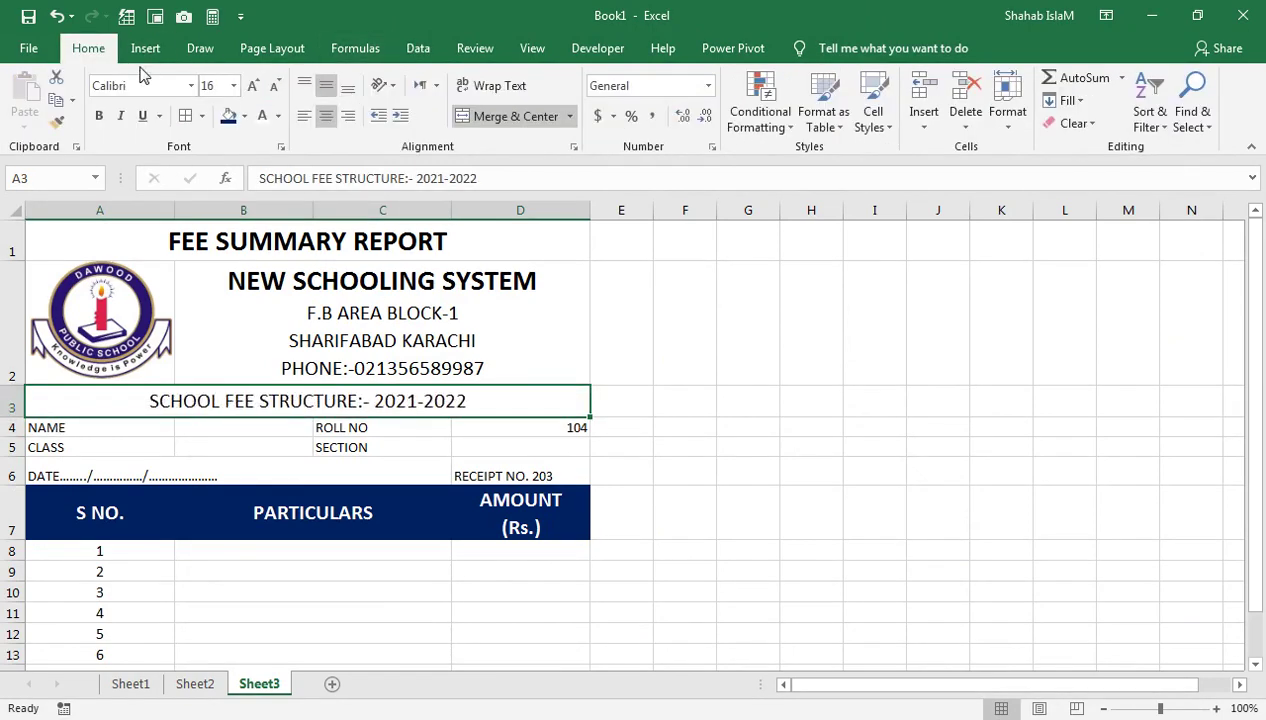
{"action": "left_click", "coordinate": [98, 115]}
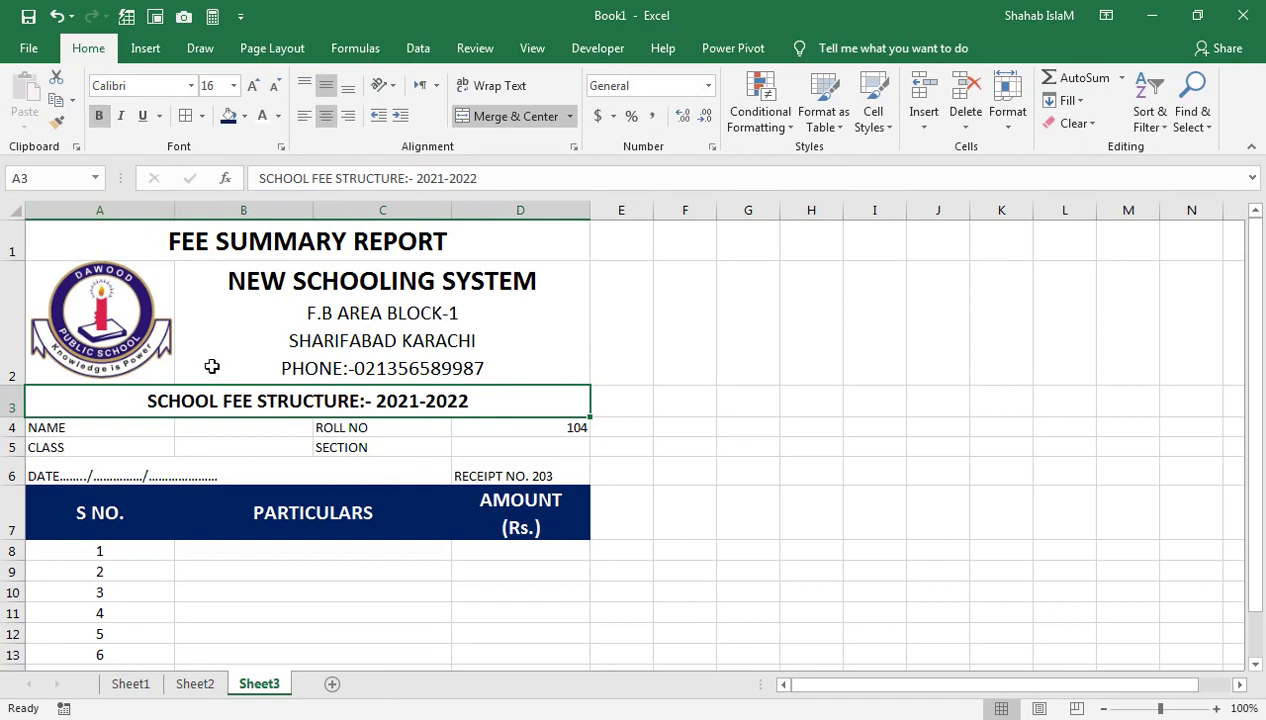
{"action": "left_click", "coordinate": [255, 558]}
{"action": "left_click", "coordinate": [255, 440]}
{"action": "left_click", "coordinate": [259, 427]}
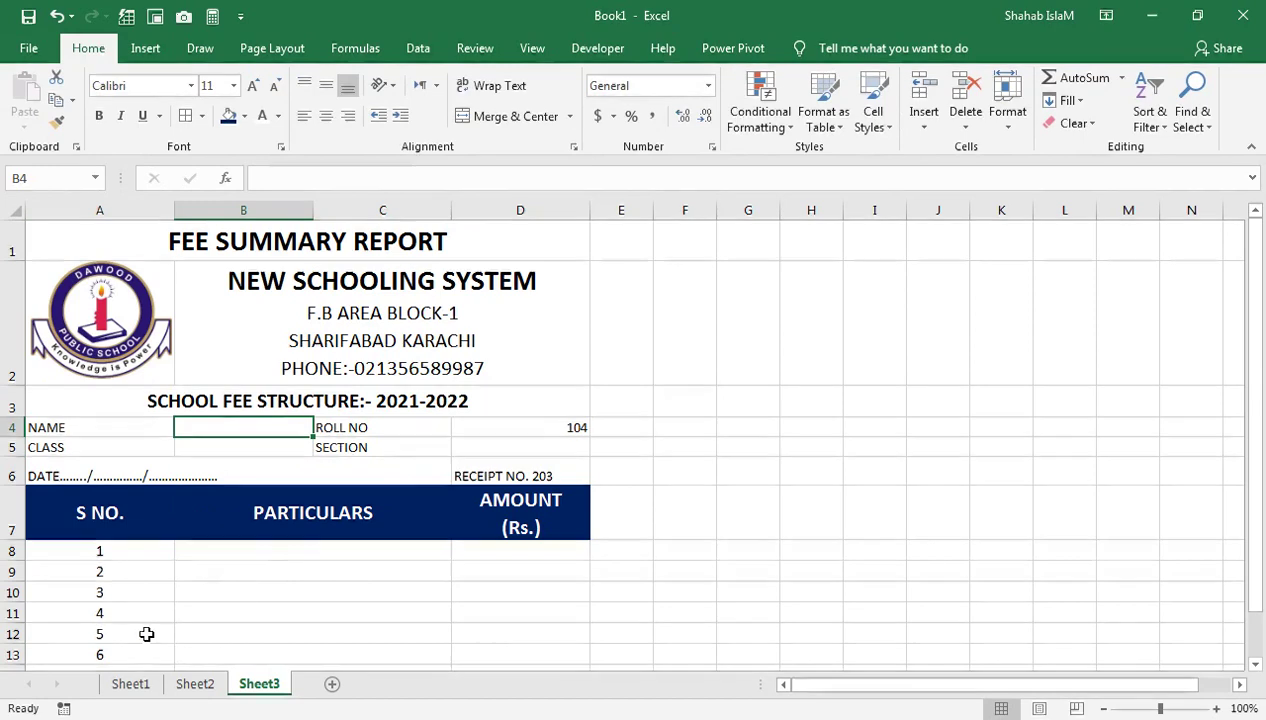
{"action": "left_click", "coordinate": [131, 684]}
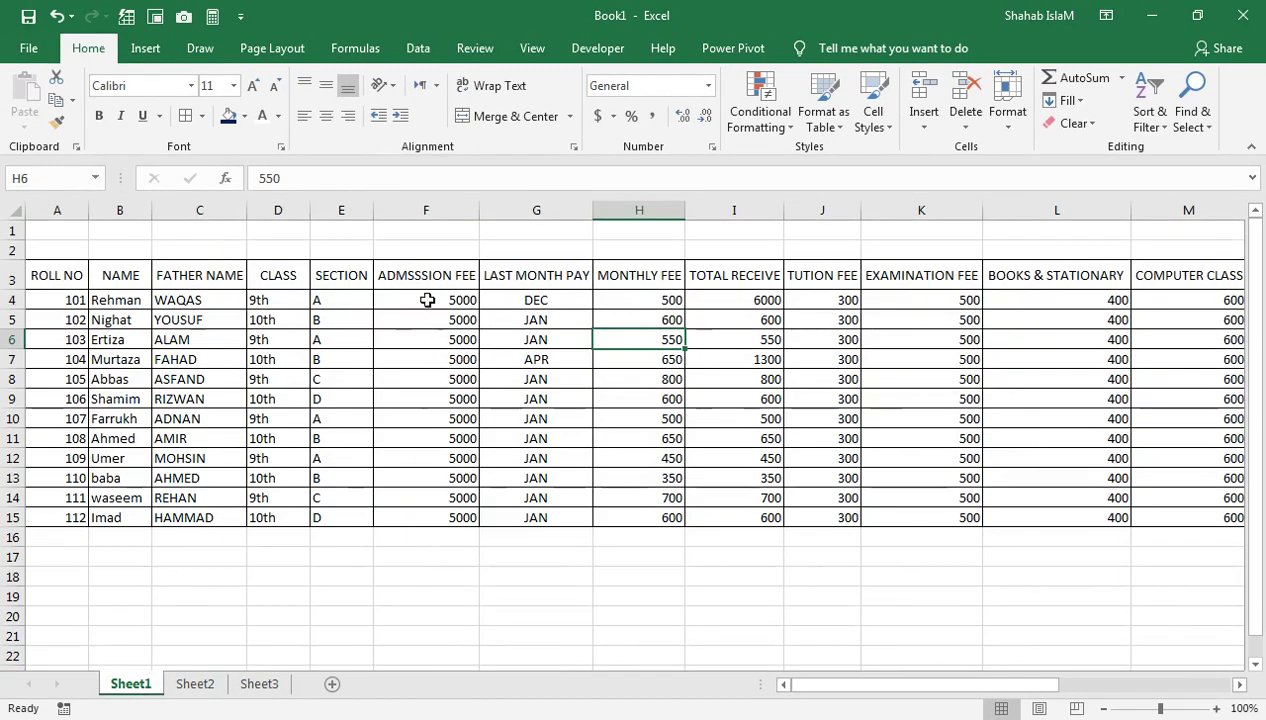
Try a numbering series starting with 1 in F2 across row 2
{"action": "left_click", "coordinate": [427, 300]}
{"action": "left_click", "coordinate": [441, 256]}
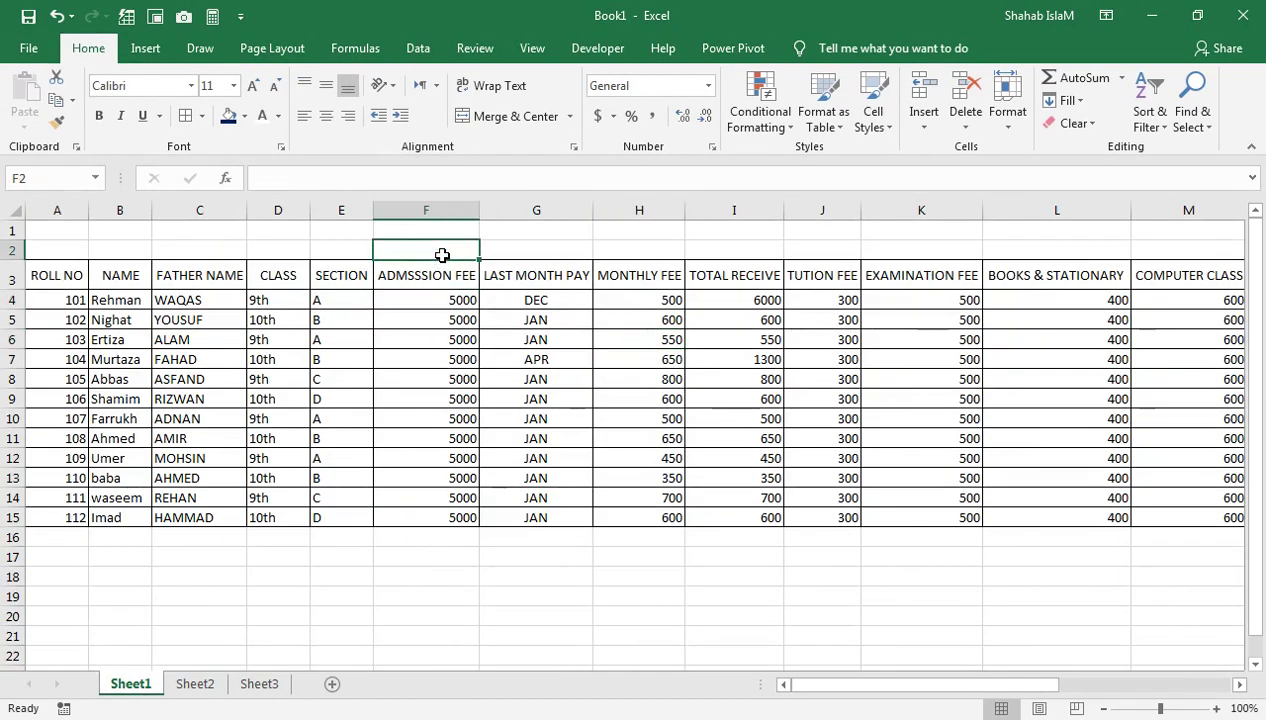
{"action": "type", "text": "1"}
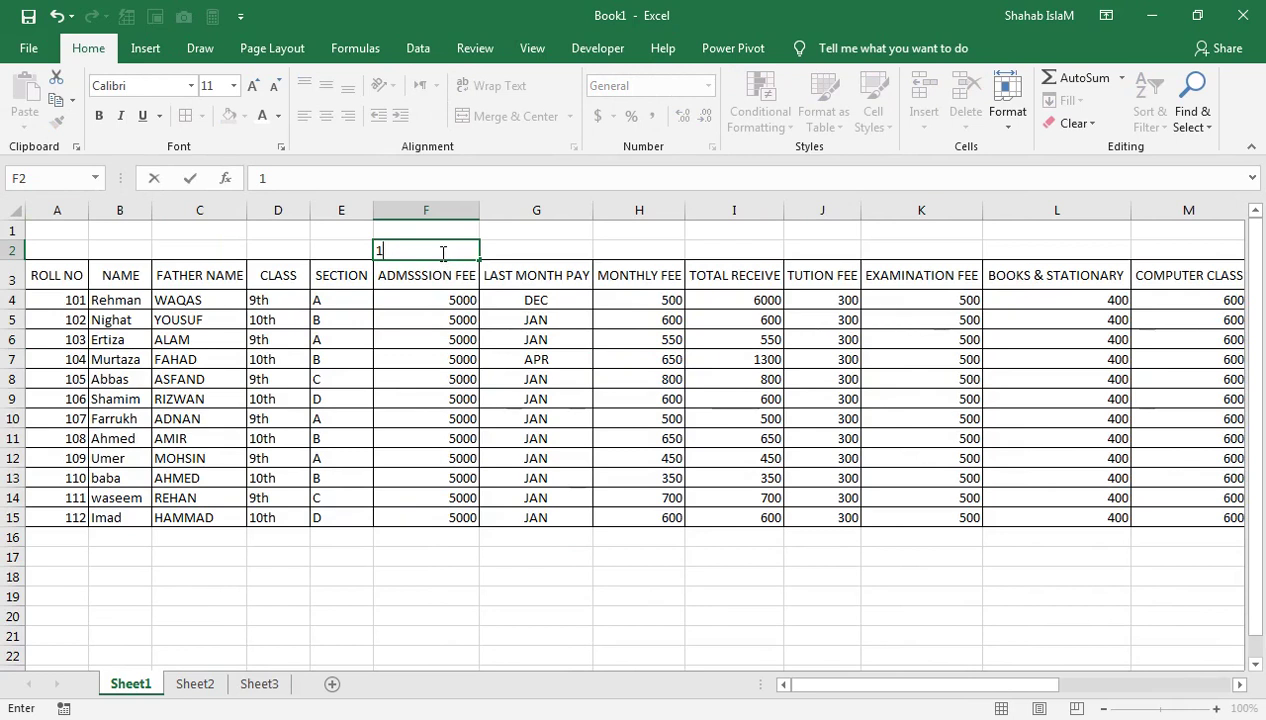
{"action": "key", "text": "Tab"}
{"action": "left_click", "coordinate": [437, 251]}
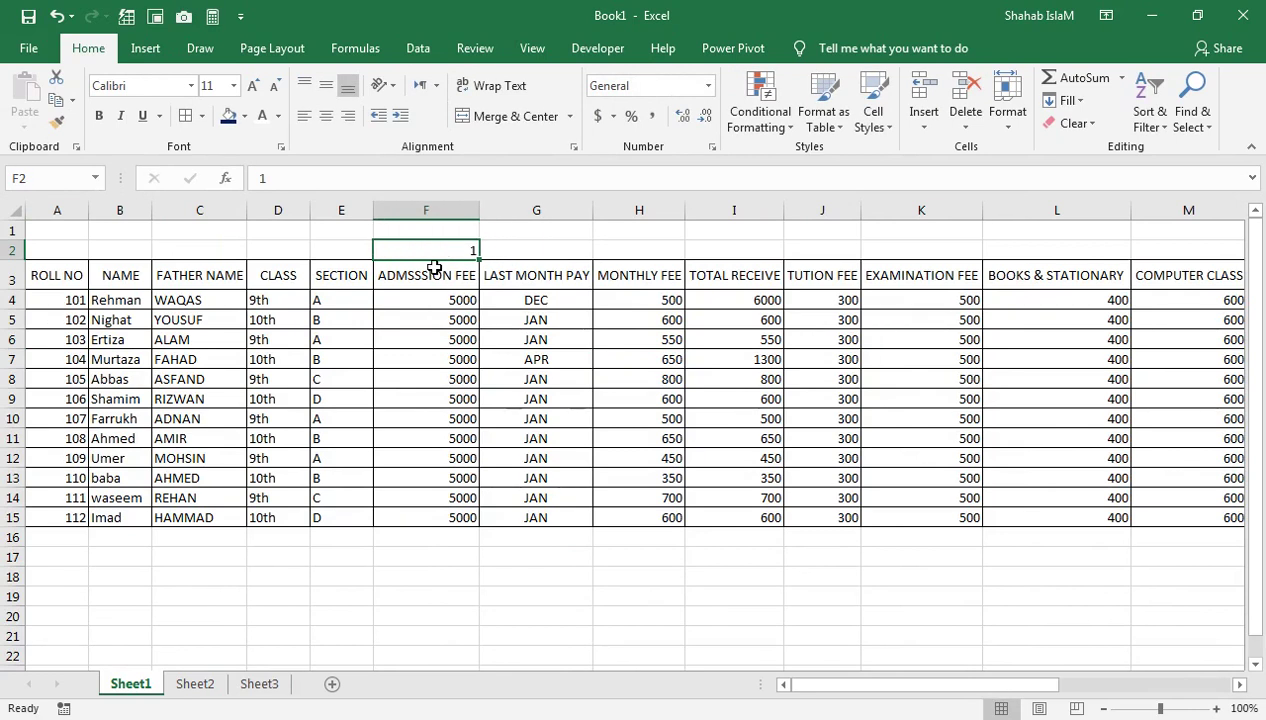
{"action": "left_click_drag", "start_coordinate": [478, 255], "coordinate": [1150, 282]}
{"action": "left_click", "coordinate": [75, 303]}
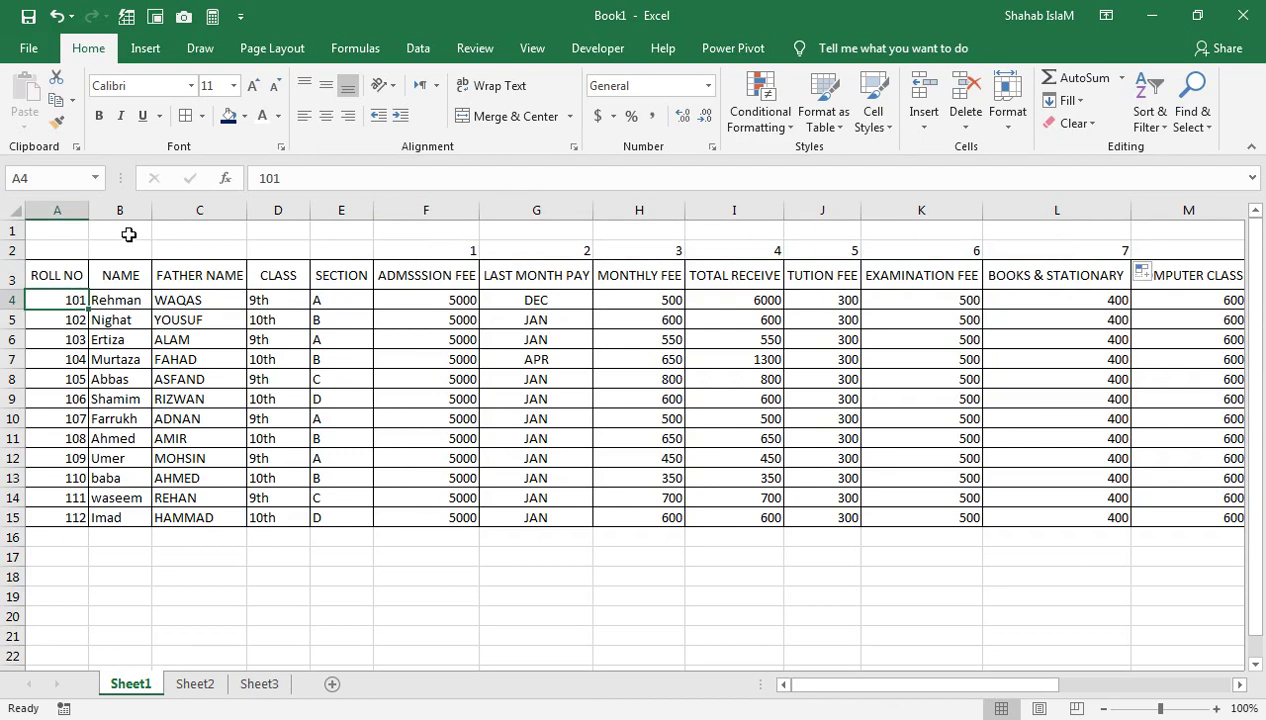
Number row 2 from 1 in B2 through 16 in Q2
{"action": "left_click", "coordinate": [116, 249]}
{"action": "type", "text": "1"}
{"action": "key", "text": "Return"}
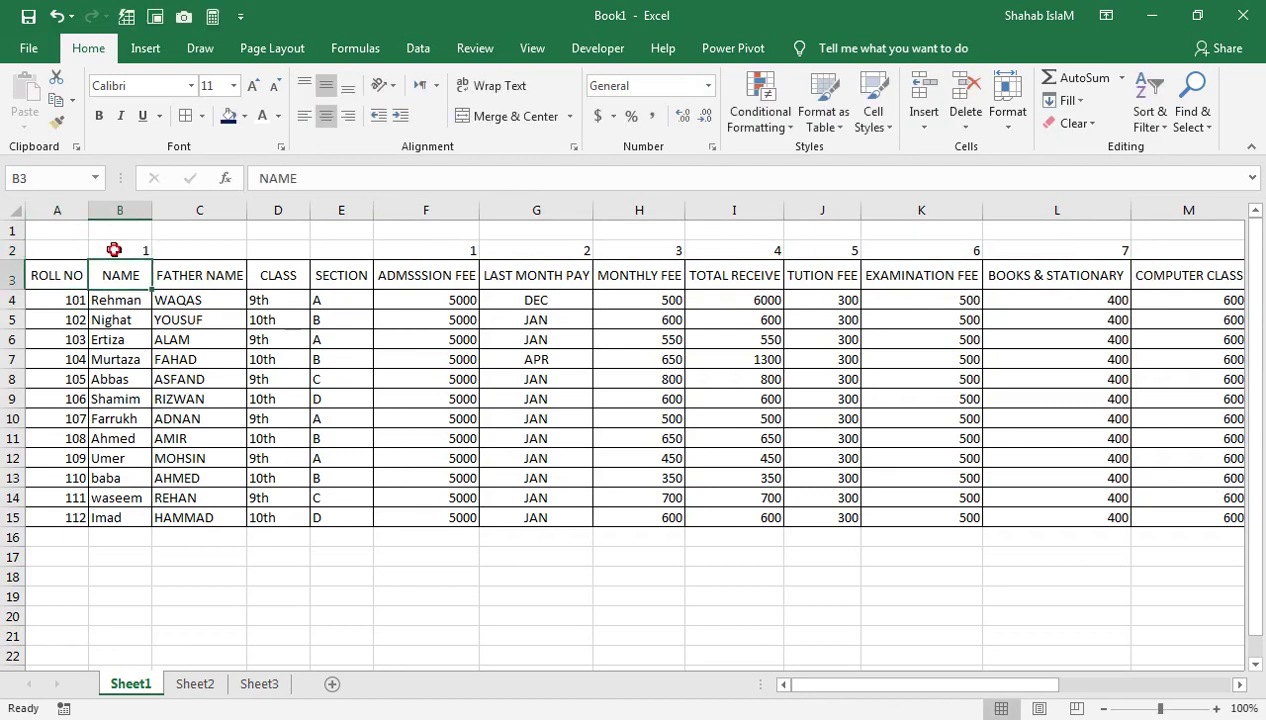
{"action": "left_click", "coordinate": [129, 250]}
{"action": "left_click_drag", "start_coordinate": [152, 260], "coordinate": [1038, 252]}
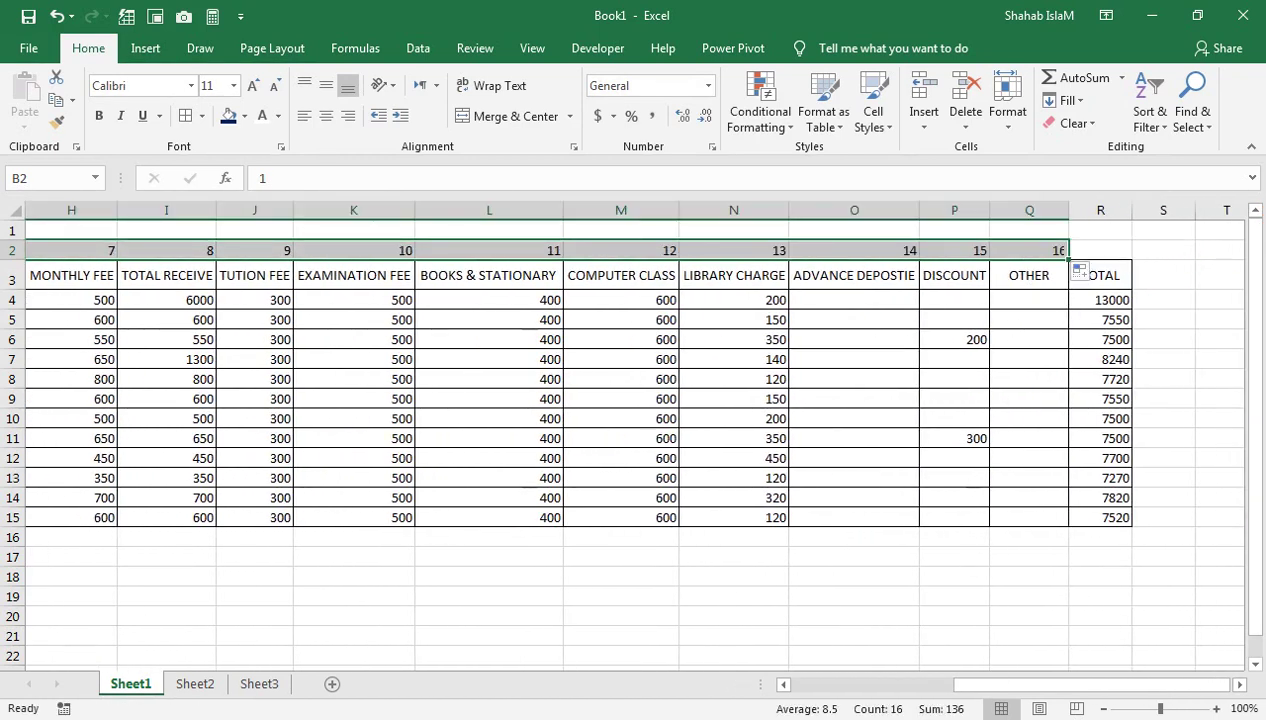
{"action": "left_click_drag", "start_coordinate": [958, 684], "coordinate": [757, 607]}
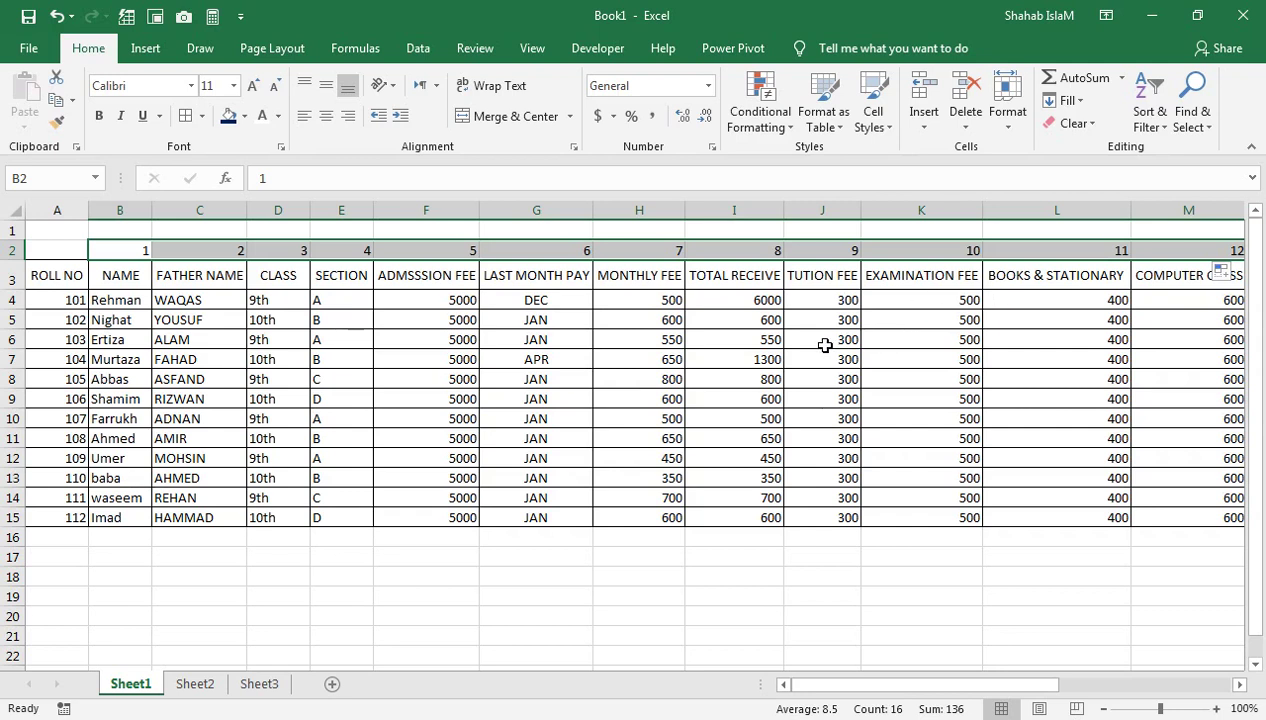
On Sheet3, start a VLOOKUP in B4 using roll number cell D4 as the lookup value
{"action": "left_click", "coordinate": [252, 684]}
{"action": "left_click", "coordinate": [273, 561]}
{"action": "left_click", "coordinate": [242, 427]}
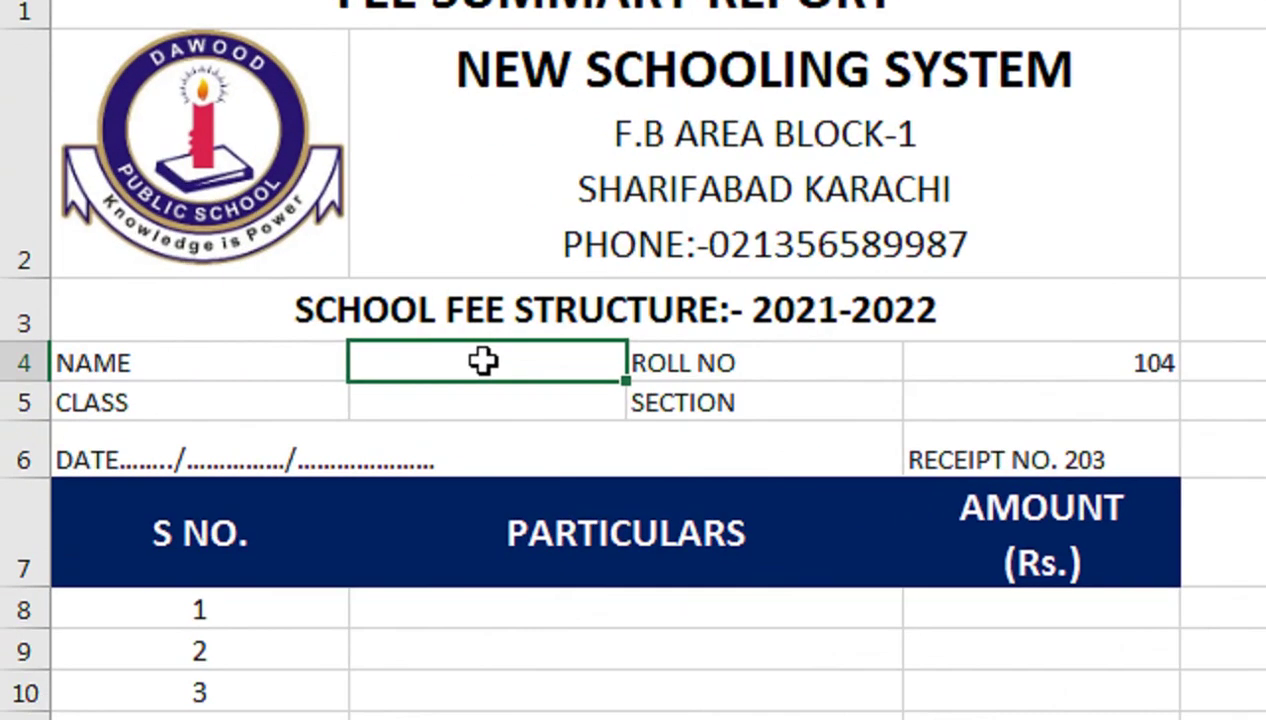
{"action": "type", "text": "=v"}
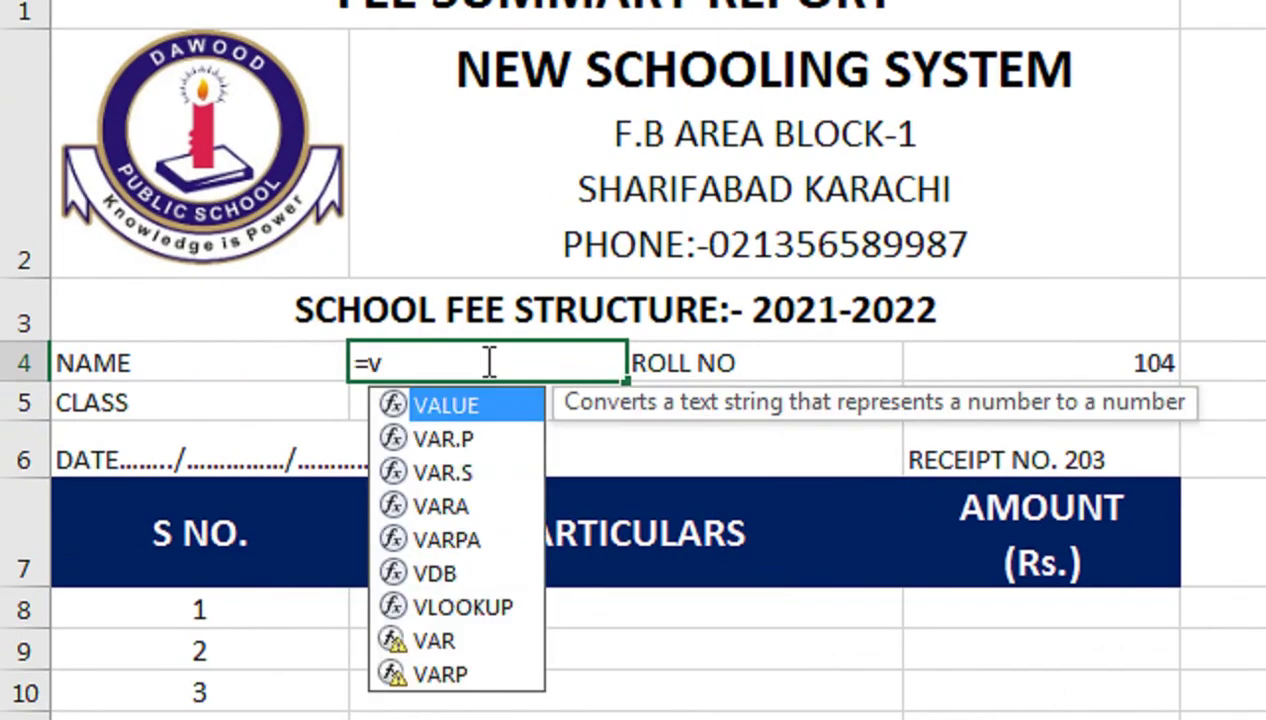
{"action": "key", "text": "Down"}
{"action": "key", "text": "Down"}
{"action": "key", "text": "Down"}
{"action": "key", "text": "Down"}
{"action": "key", "text": "Down"}
{"action": "key", "text": "Down"}
{"action": "key", "text": "Tab"}
{"action": "key", "text": "Right"}
{"action": "key", "text": "Right"}
{"action": "key", "text": "Right"}
{"action": "key", "text": "Left"}
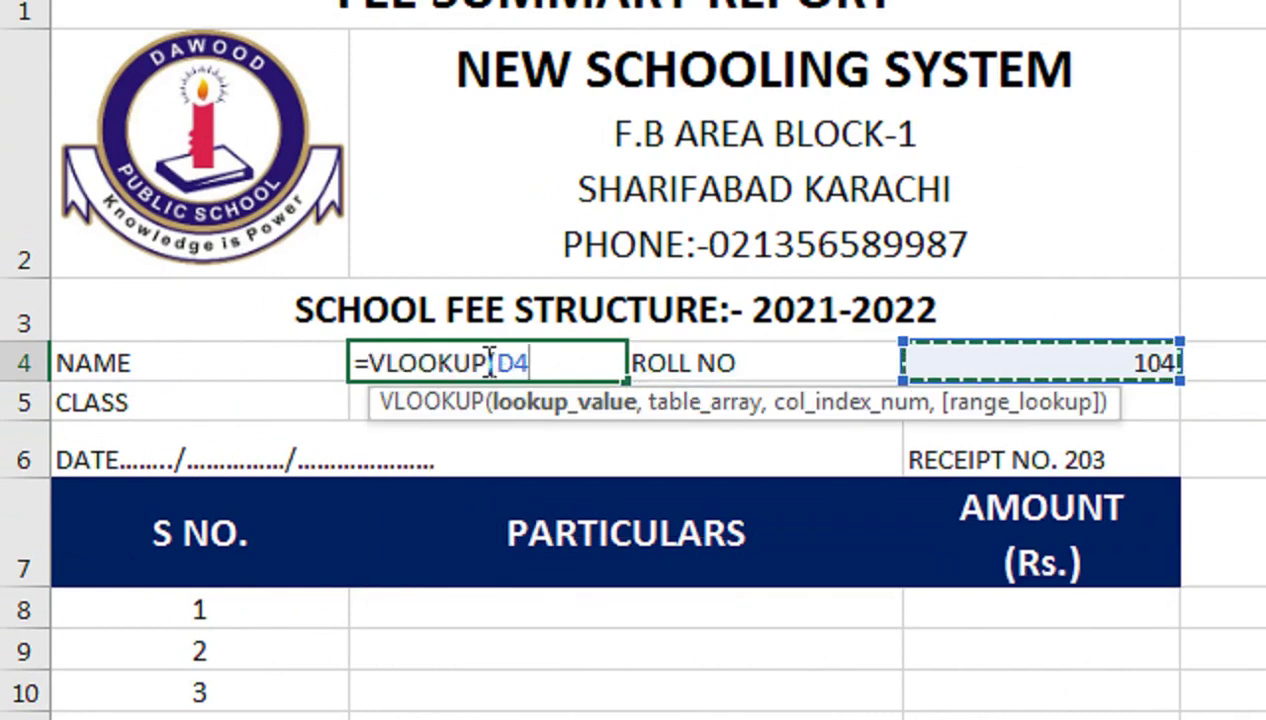
{"action": "type", "text": ","}
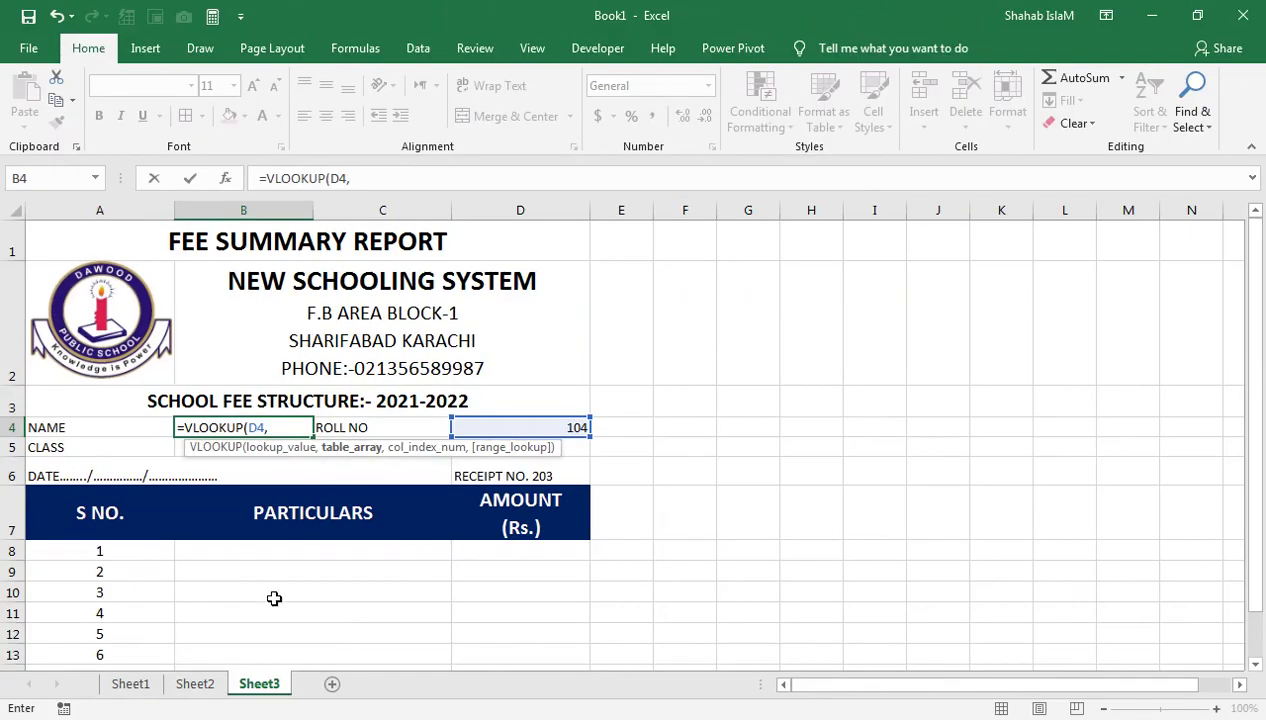
Complete the lookup with Sheet1!A3:R15 as the table, column 2 and FALSE for exact match
{"action": "left_click", "coordinate": [138, 686]}
{"action": "left_click_drag", "start_coordinate": [60, 282], "coordinate": [1020, 516]}
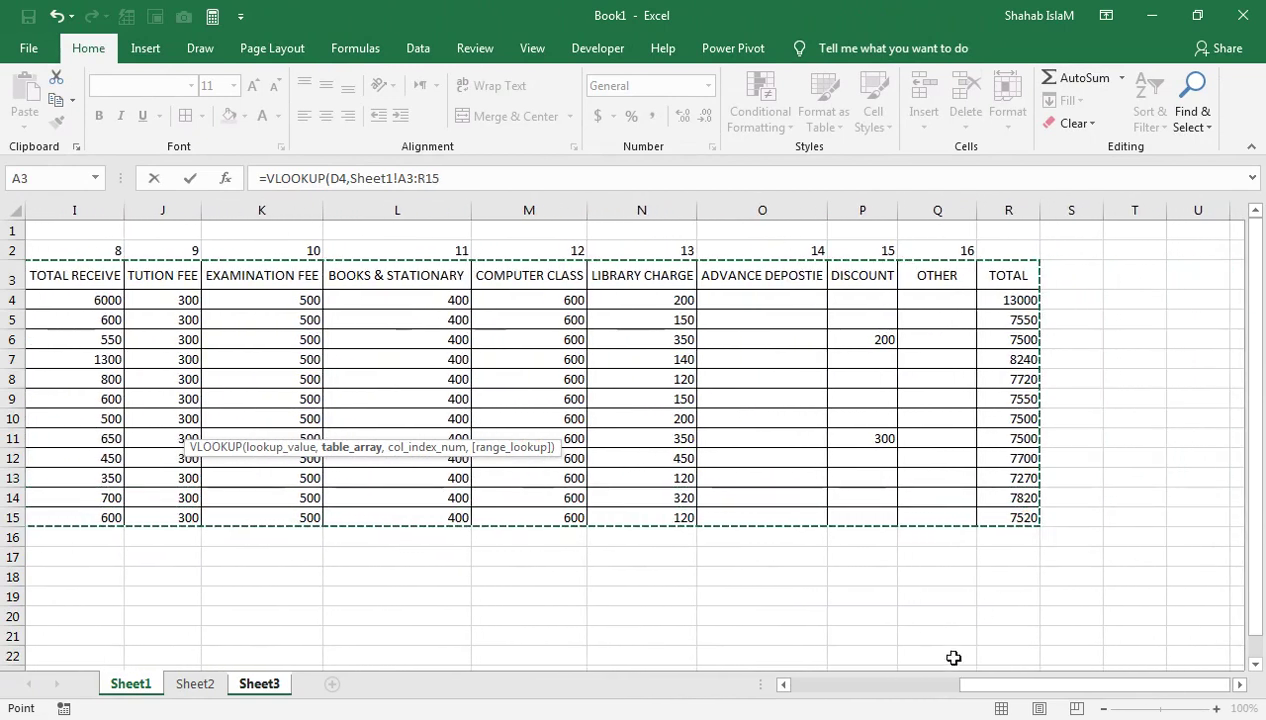
{"action": "left_click_drag", "start_coordinate": [978, 688], "coordinate": [788, 689]}
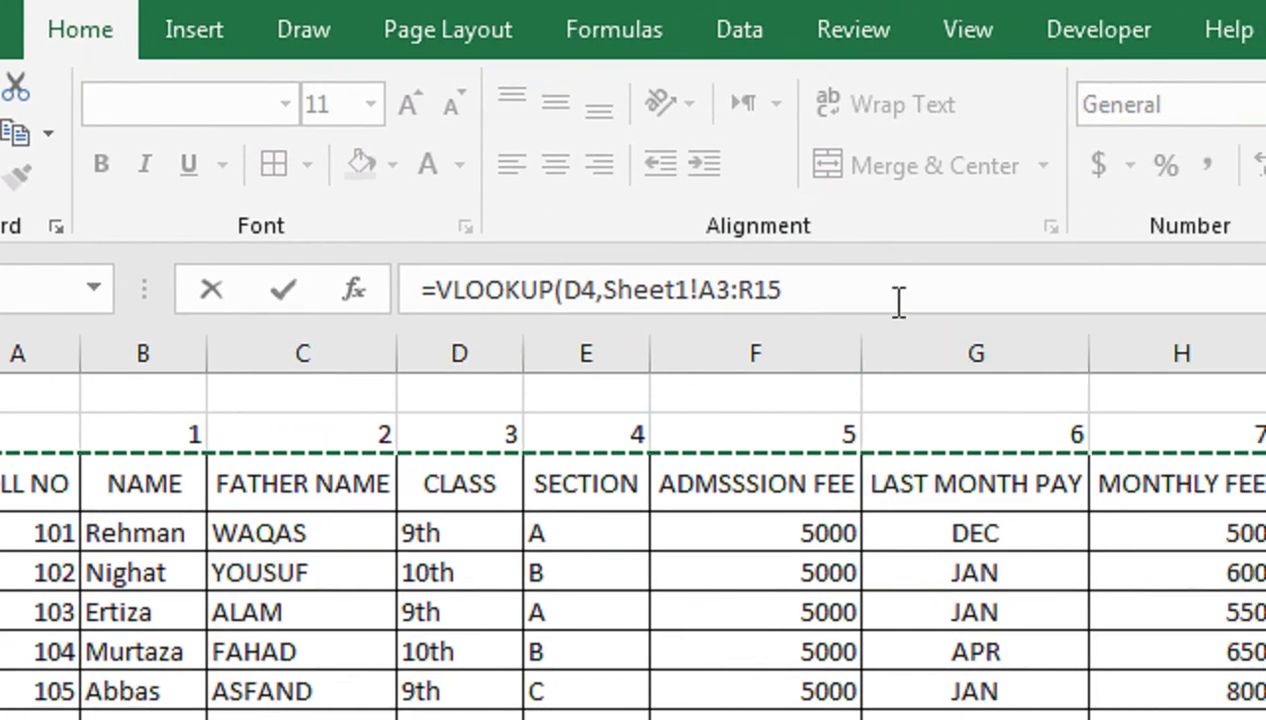
{"action": "left_click", "coordinate": [993, 345]}
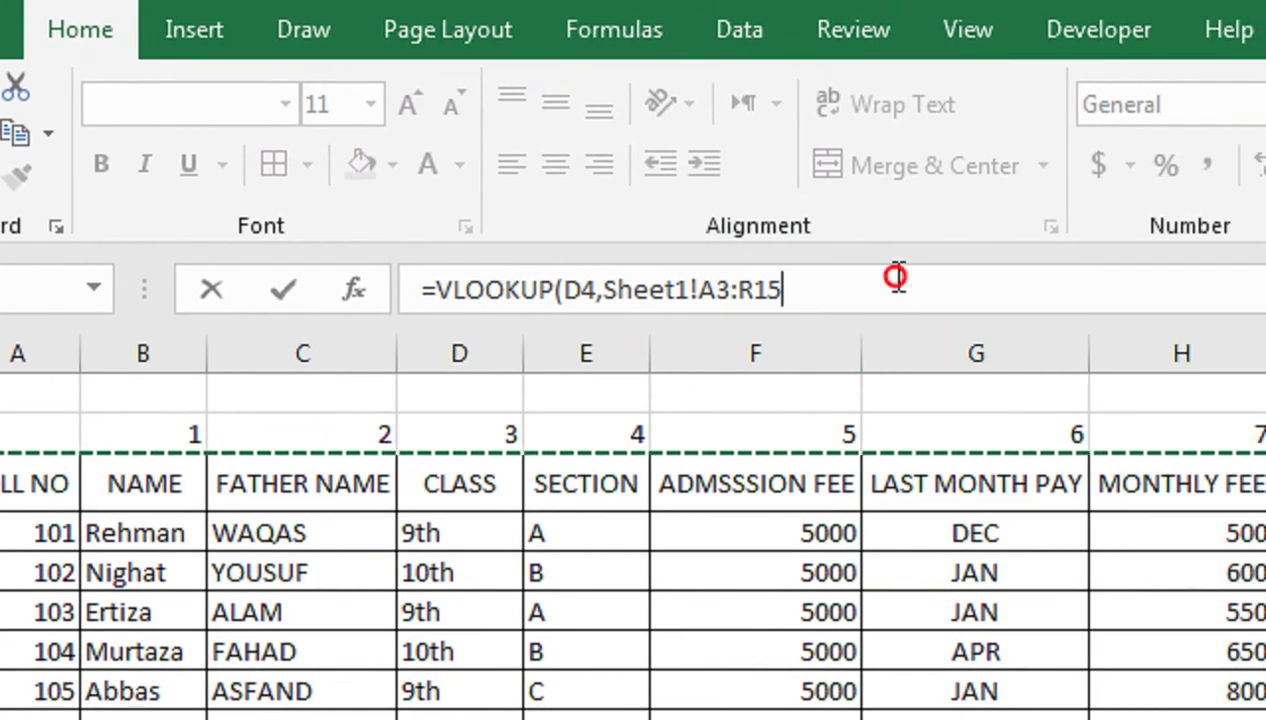
{"action": "type", "text": ",2,"}
{"action": "key", "text": "Down"}
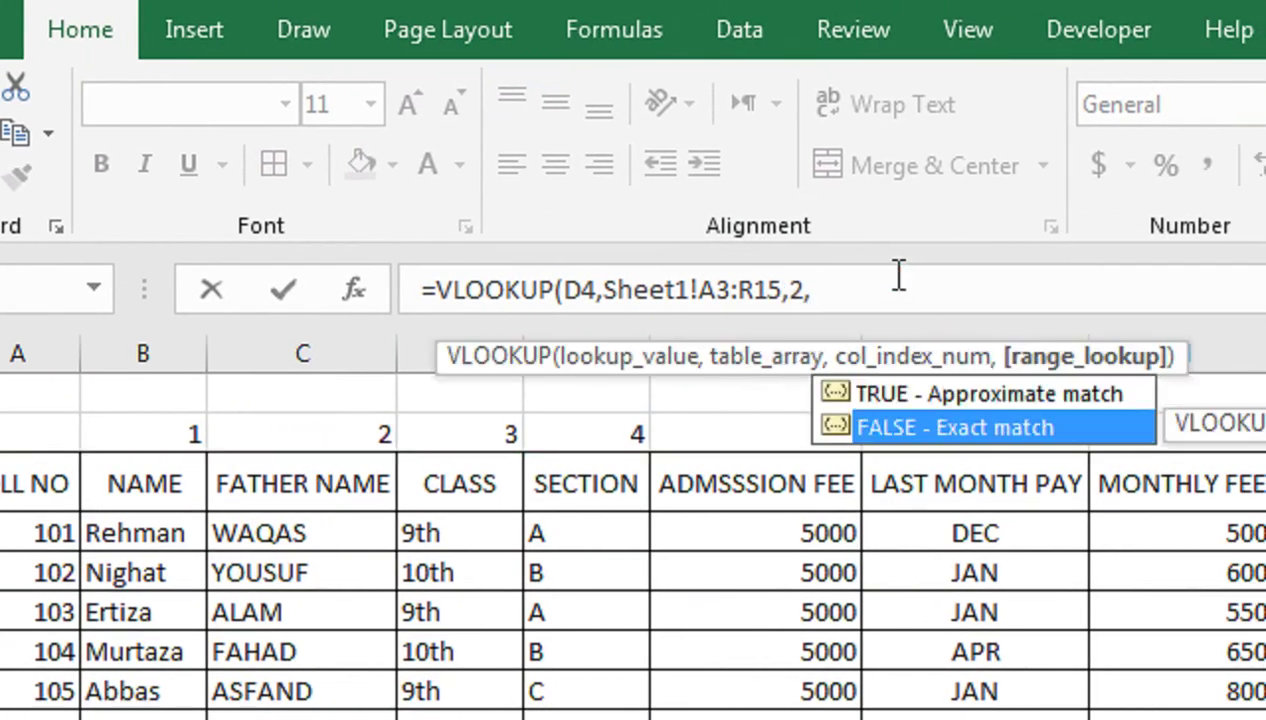
{"action": "key", "text": "Tab"}
{"action": "key", "text": "Return"}
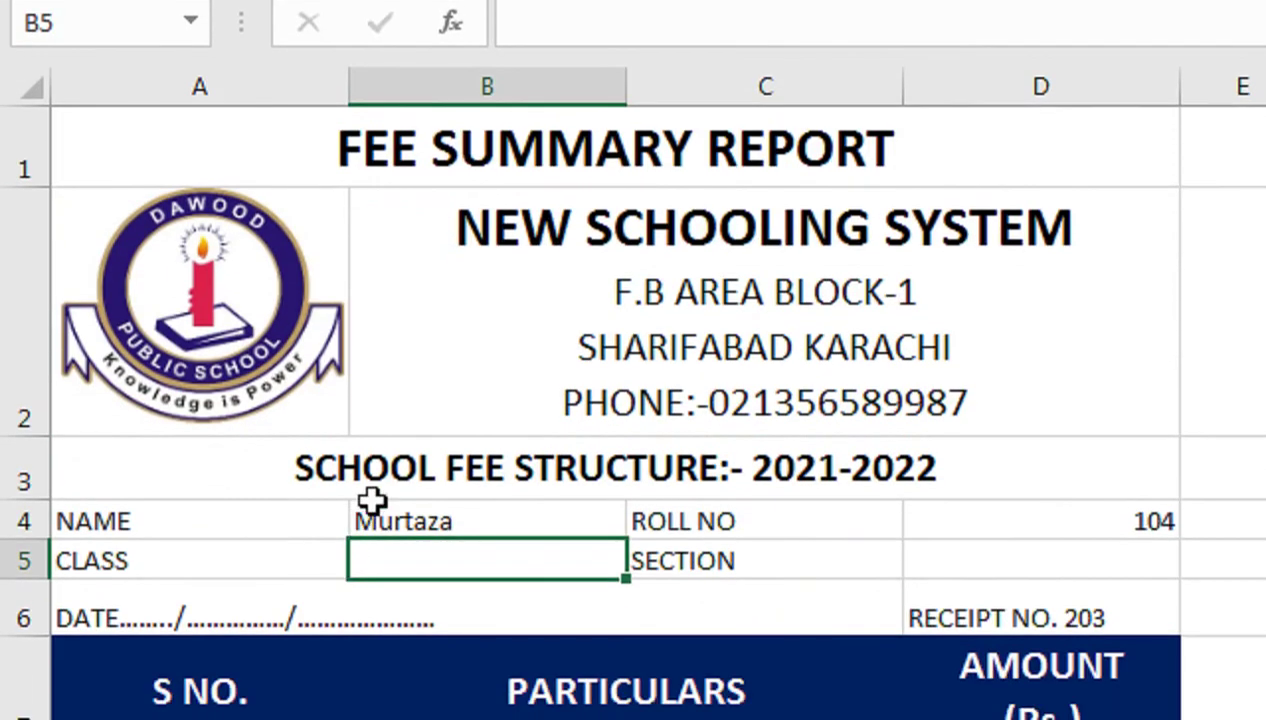
Confirm the name lookup in B4 and copy it into the CLASS cell B5
{"action": "left_click", "coordinate": [370, 719]}
{"action": "triple_click", "coordinate": [655, 313]}
{"action": "key", "text": "ctrl+c"}
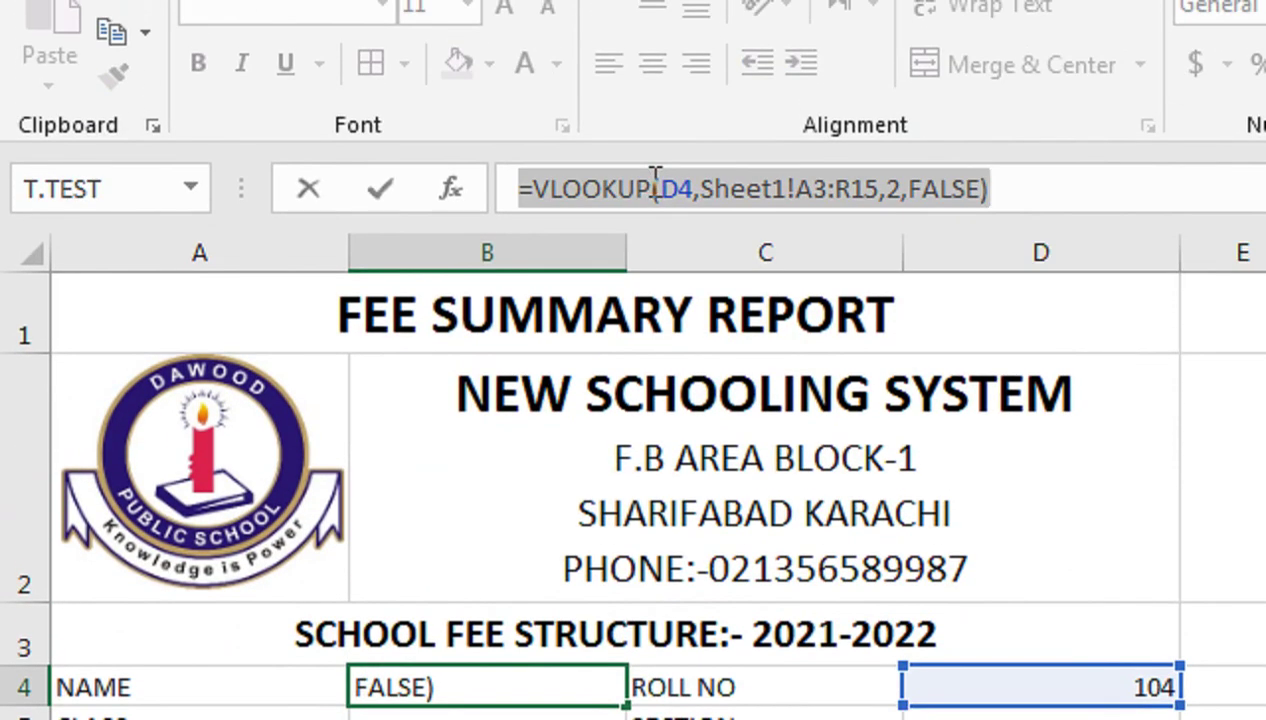
{"action": "key", "text": "Return"}
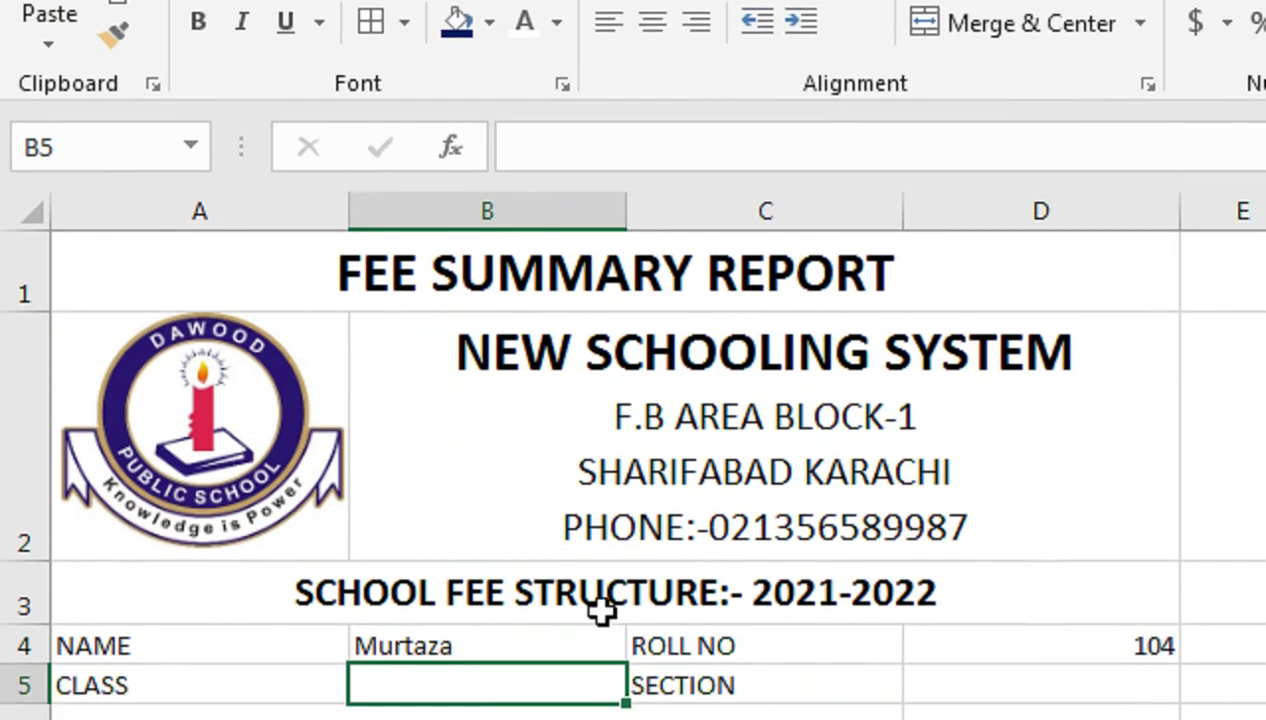
{"action": "key", "text": "ctrl+v"}
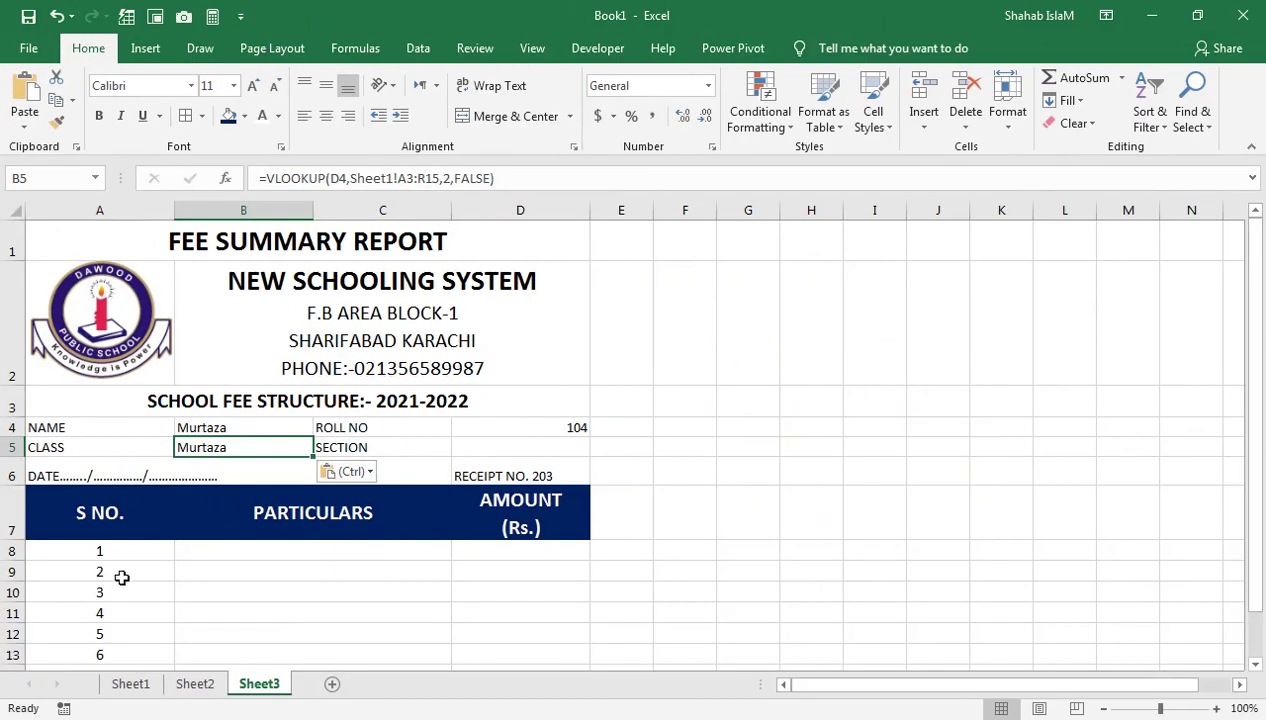
{"action": "left_click", "coordinate": [126, 683]}
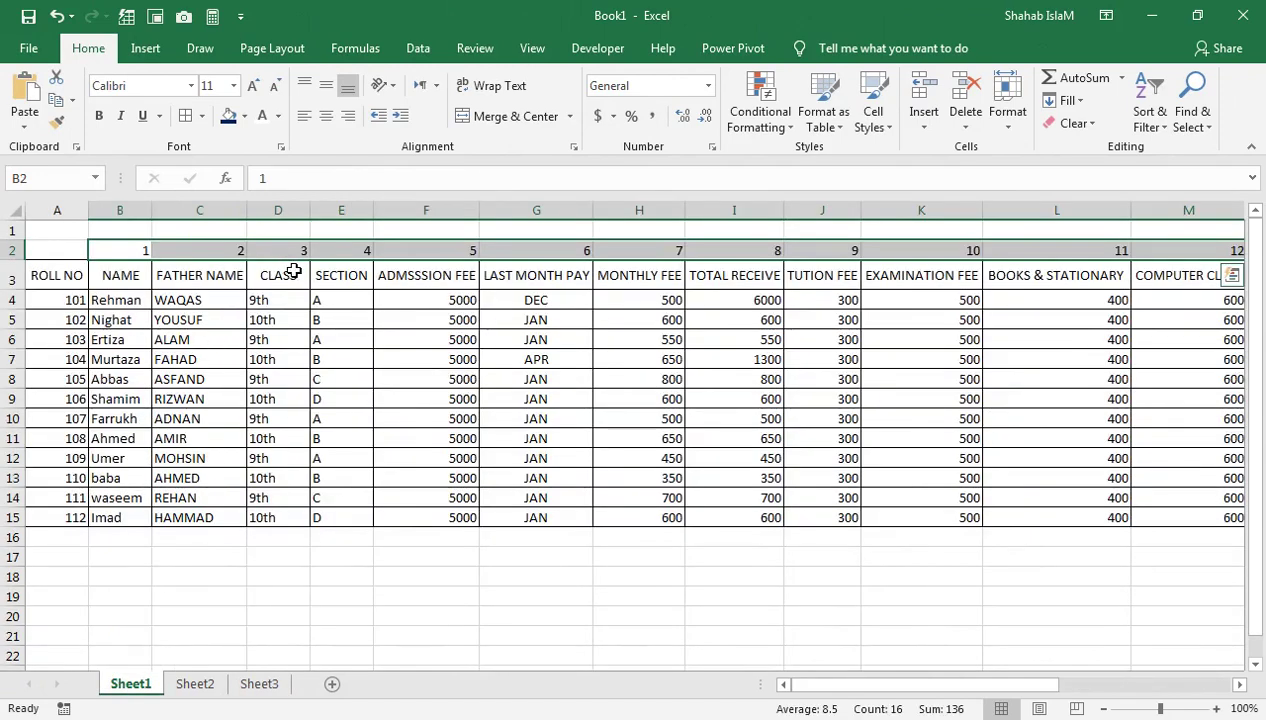
Change the column index of B5's lookup so CLASS shows 10th
{"action": "left_click", "coordinate": [262, 683]}
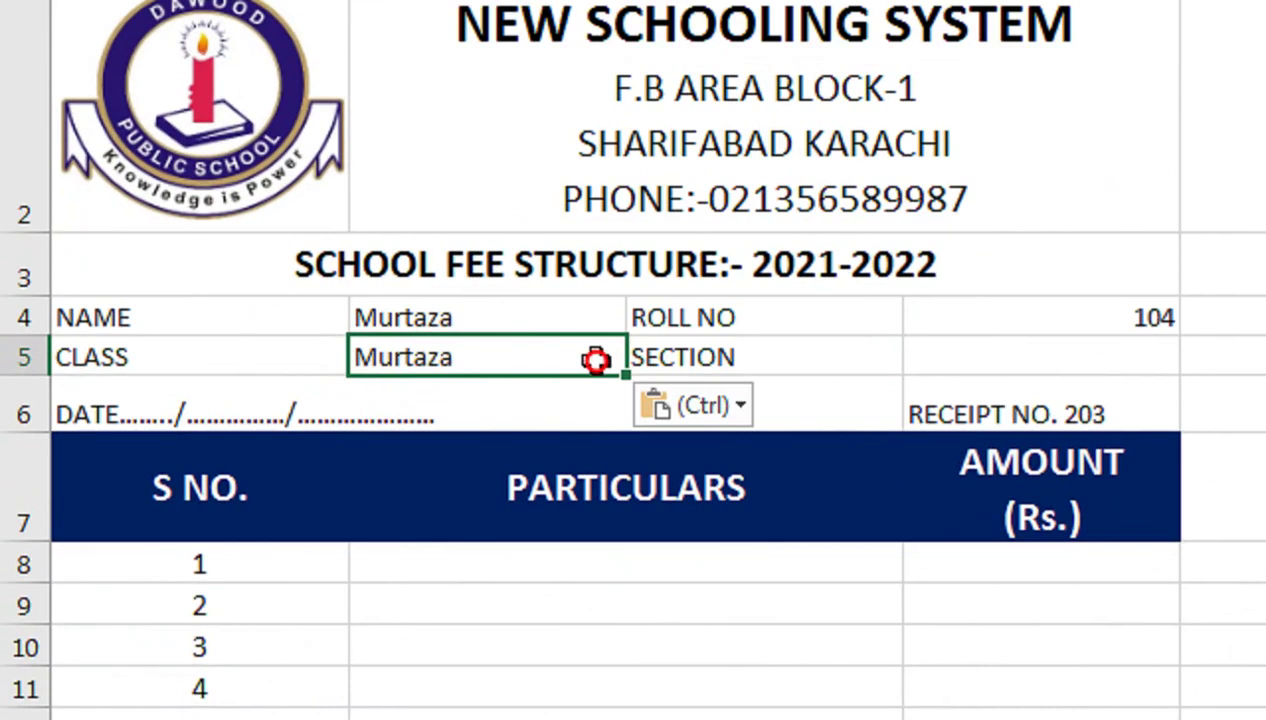
{"action": "double_click", "coordinate": [297, 448]}
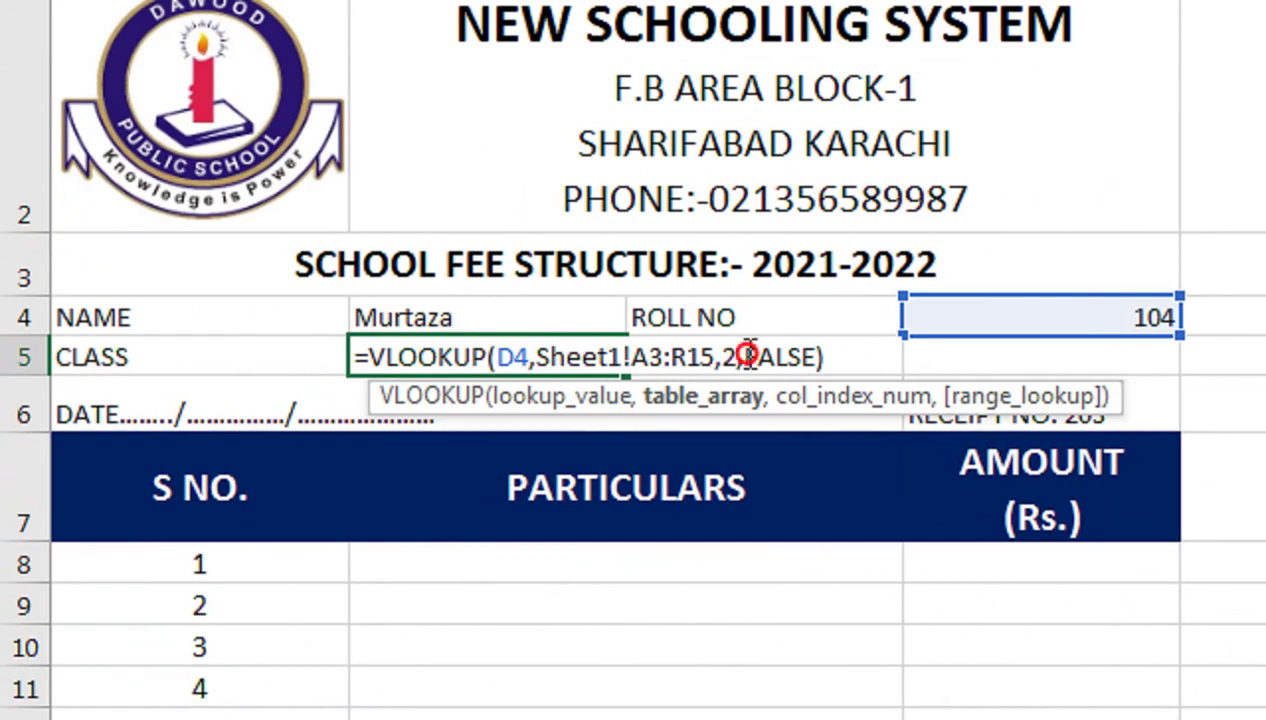
{"action": "left_click", "coordinate": [734, 358]}
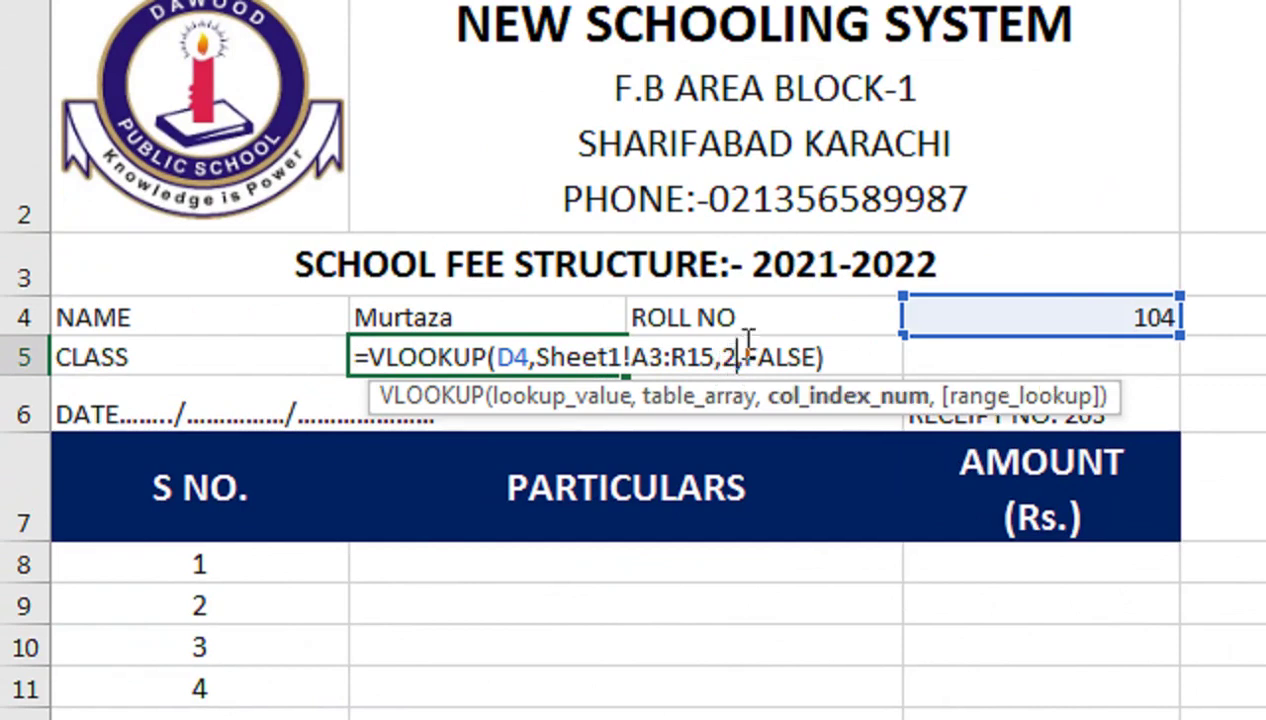
{"action": "key", "text": "BackSpace"}
{"action": "type", "text": "3"}
{"action": "key", "text": "Return"}
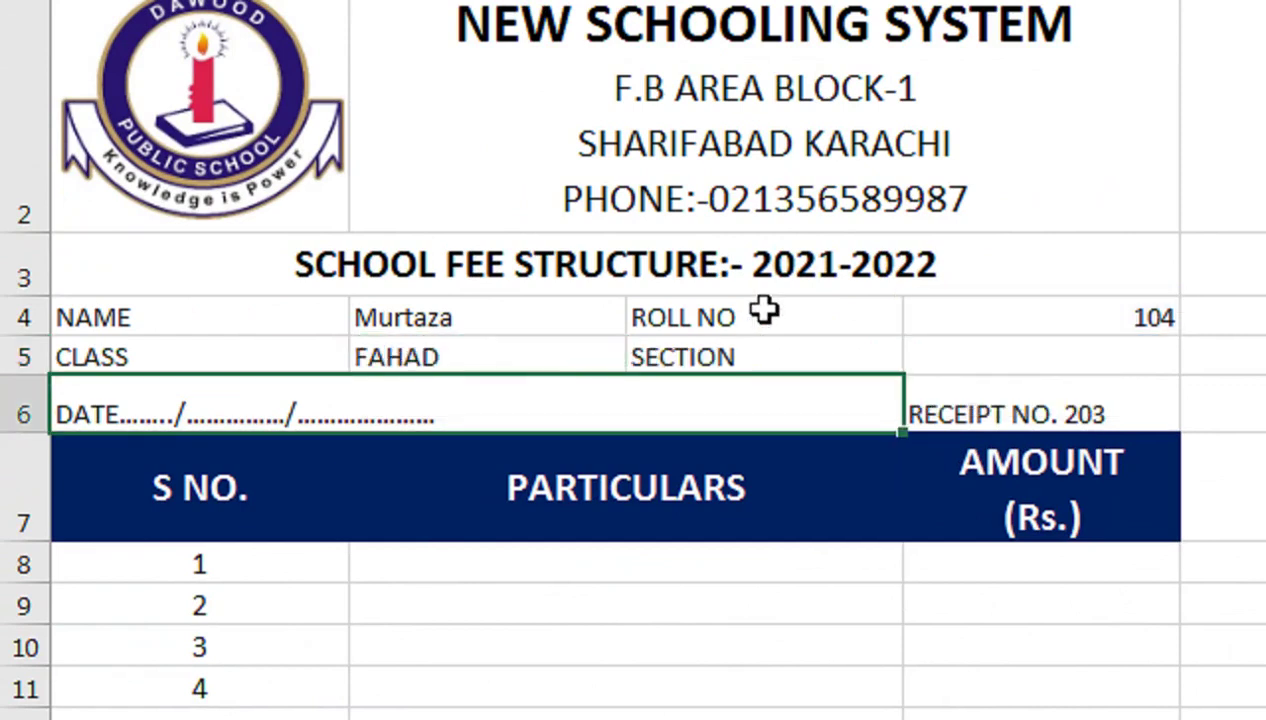
{"action": "double_click", "coordinate": [597, 350]}
{"action": "left_click", "coordinate": [729, 357]}
{"action": "key", "text": "Return"}
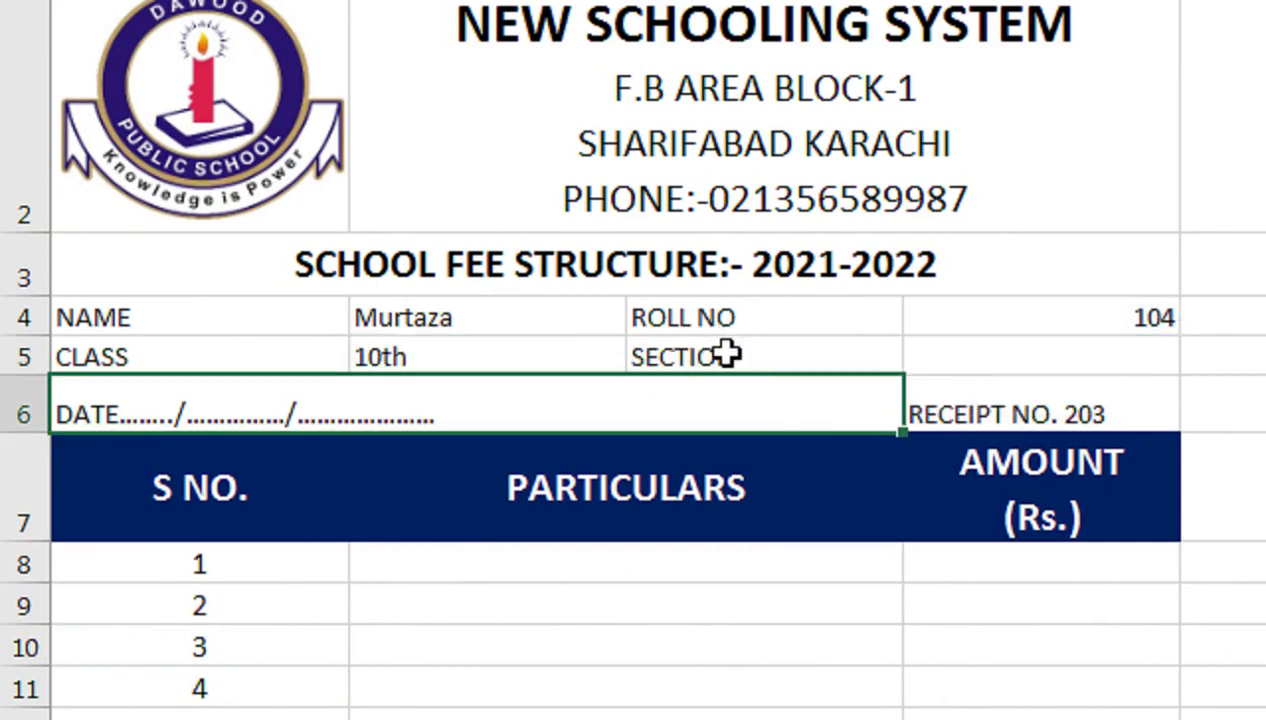
Paste the lookup into D5 with column index 5 so SECTION shows B
{"action": "double_click", "coordinate": [955, 356]}
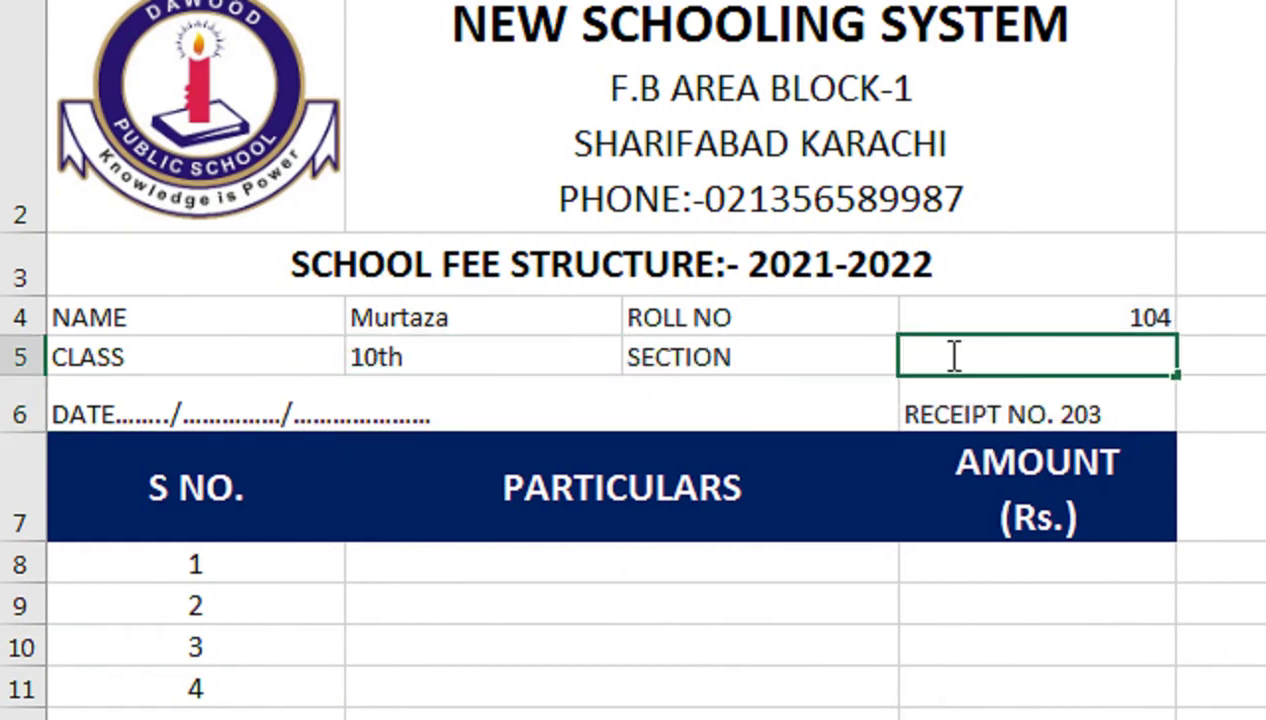
{"action": "key", "text": "ctrl+v"}
{"action": "double_click", "coordinate": [946, 357]}
{"action": "key", "text": "Return"}
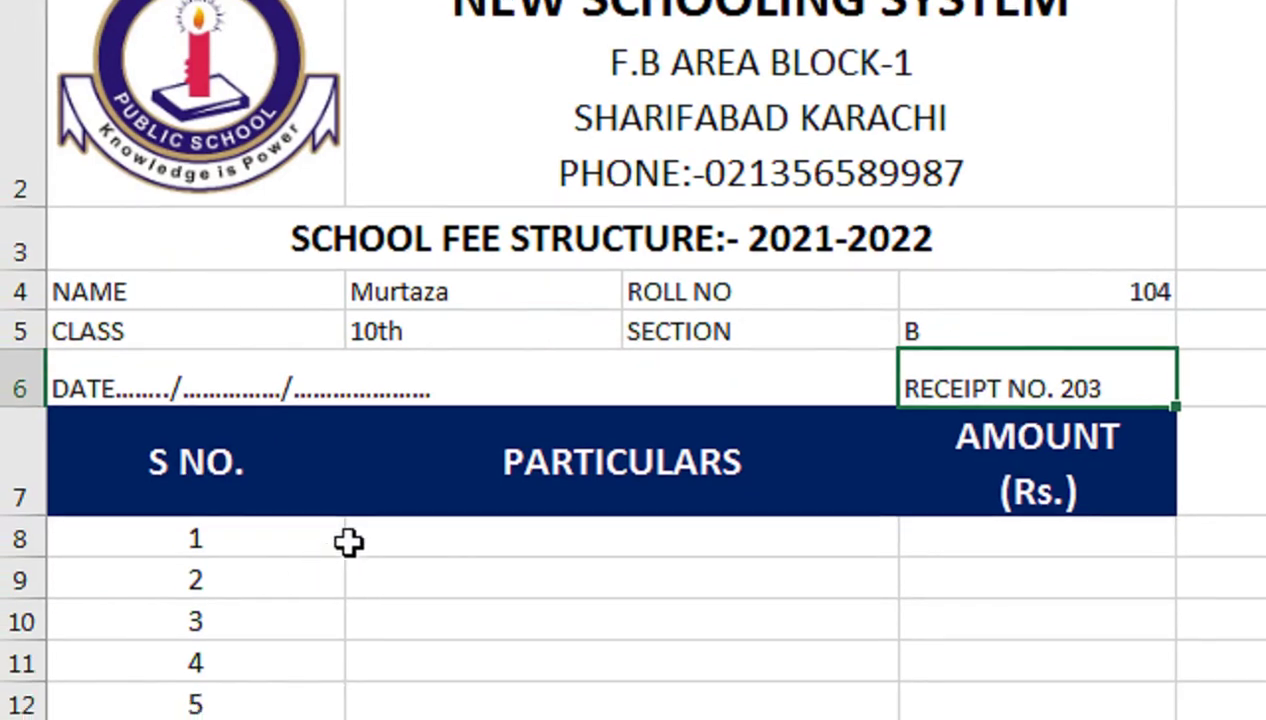
{"action": "left_click", "coordinate": [425, 537]}
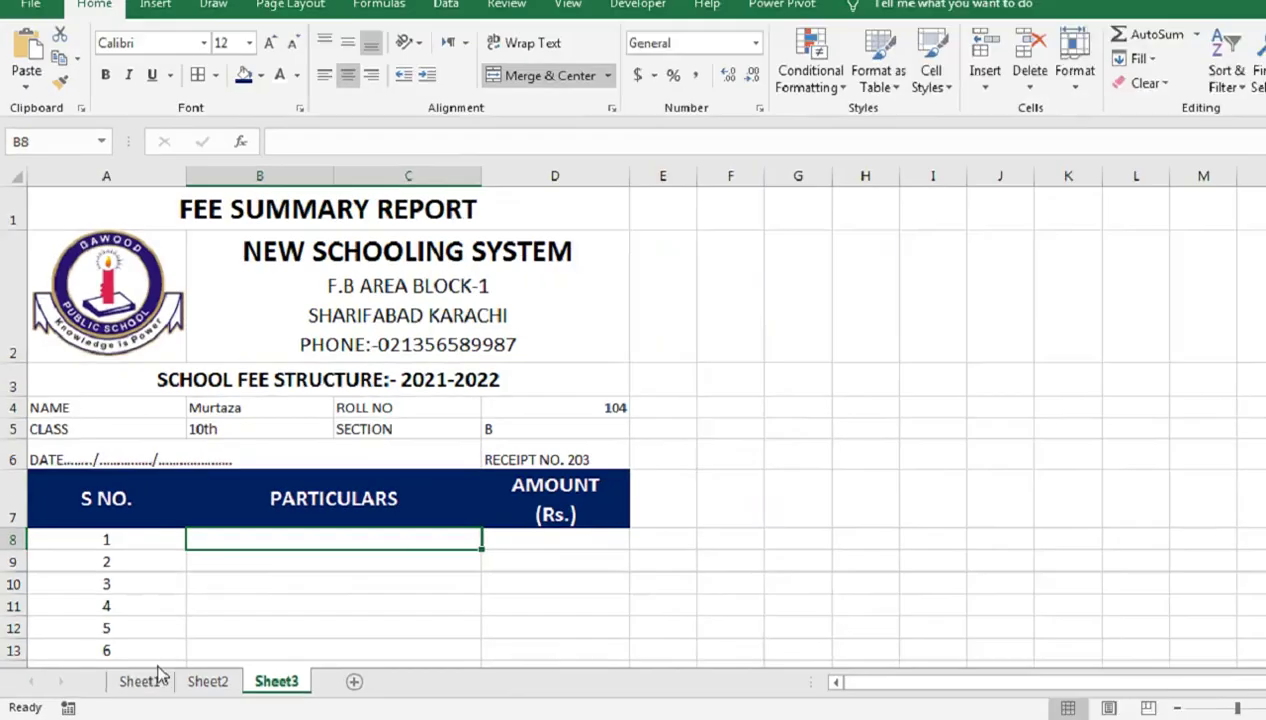
Copy the fee headings F3:Q3 from Sheet1
{"action": "left_click", "coordinate": [280, 681]}
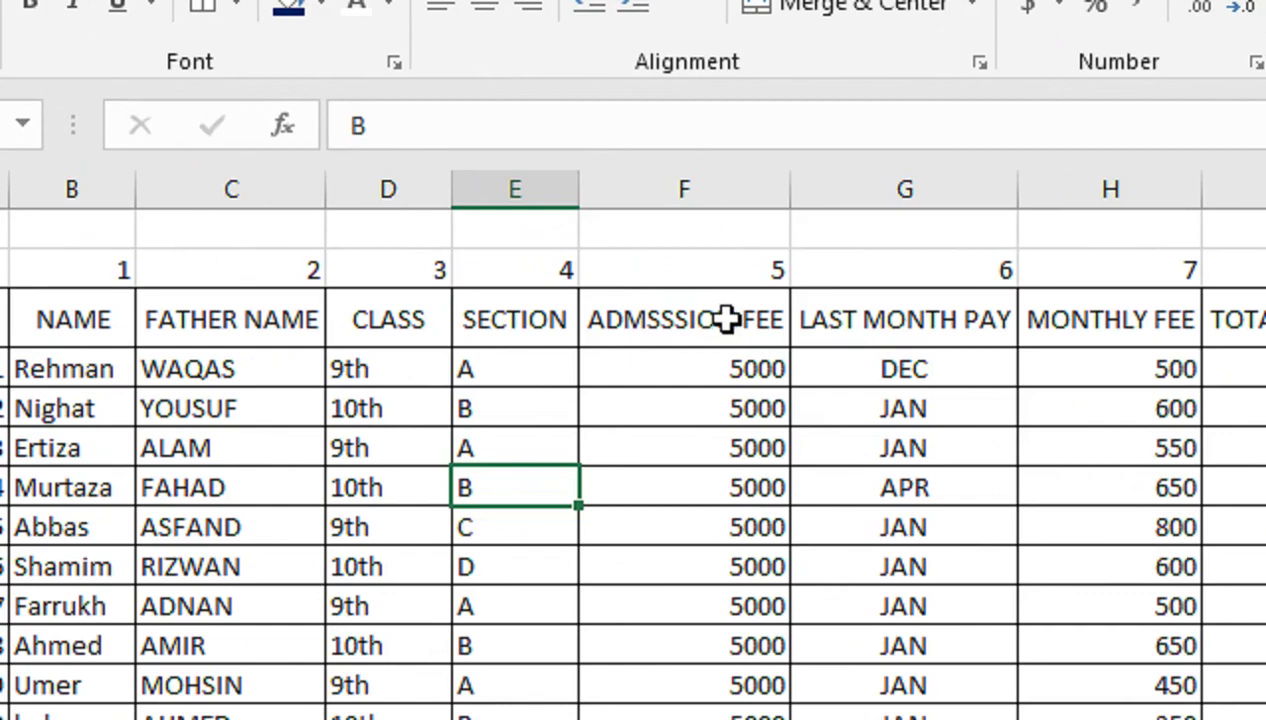
{"action": "left_click_drag", "start_coordinate": [725, 319], "coordinate": [1203, 335]}
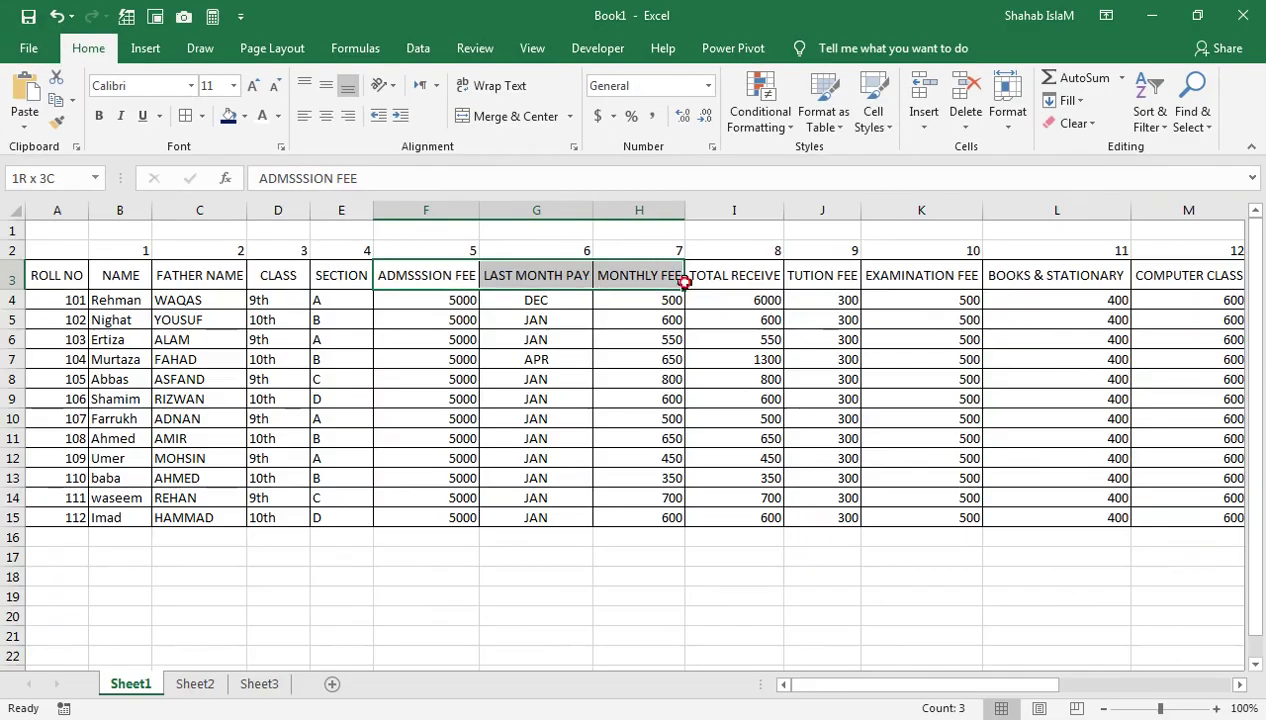
{"action": "left_click_drag", "start_coordinate": [684, 282], "coordinate": [1002, 277]}
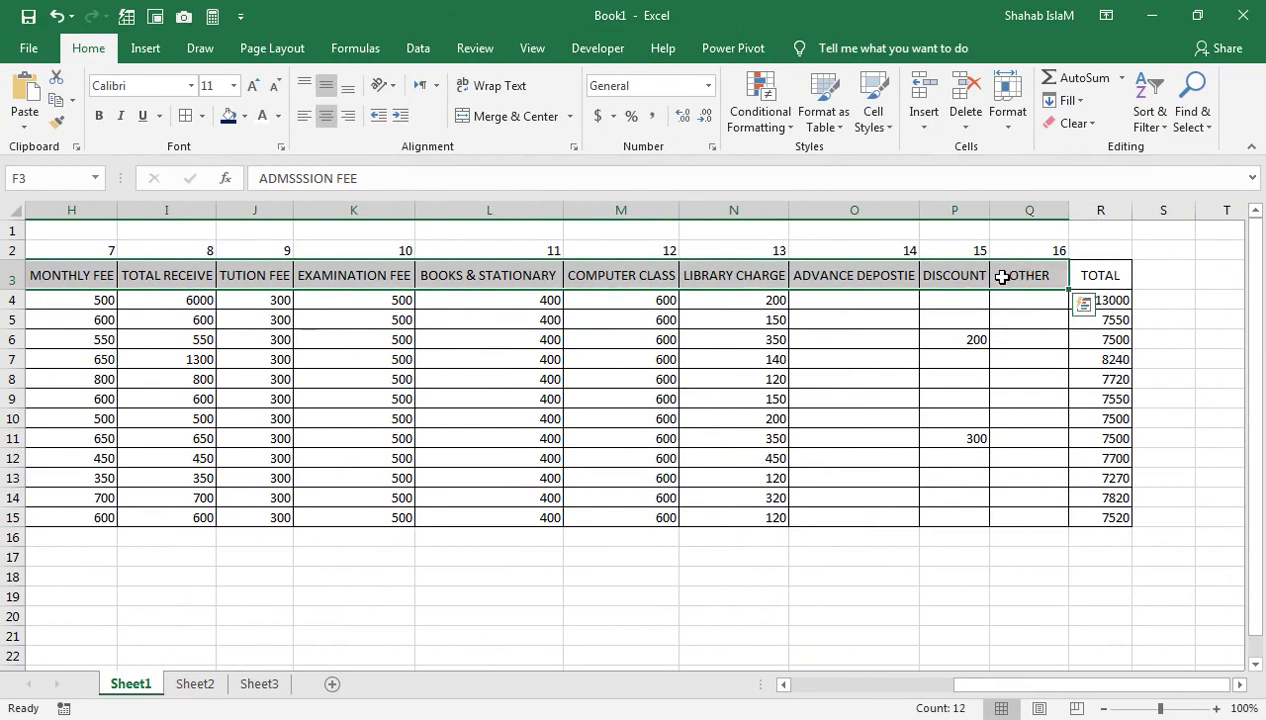
{"action": "key", "text": "ctrl+c"}
Paste the headings transposed into Sheet3 from B8, then clear the duplicates in C8:C19
{"action": "left_click", "coordinate": [256, 684]}
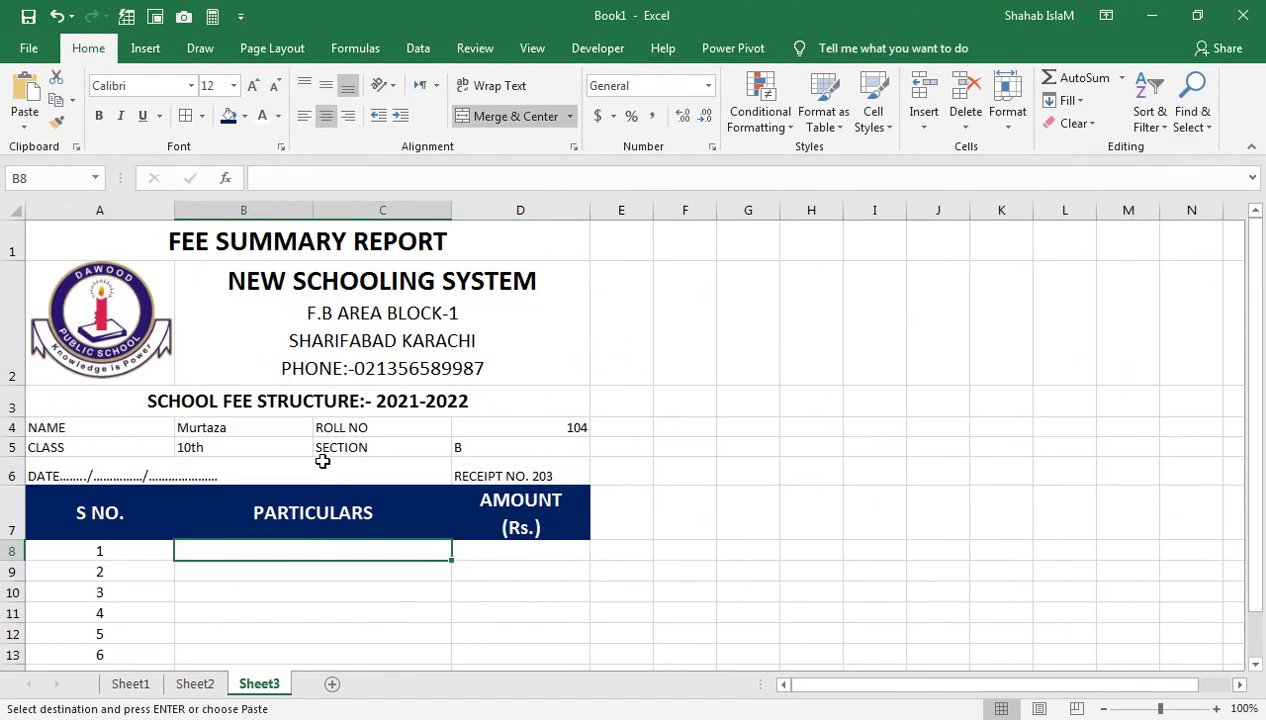
{"action": "key", "text": "ctrl+alt+v"}
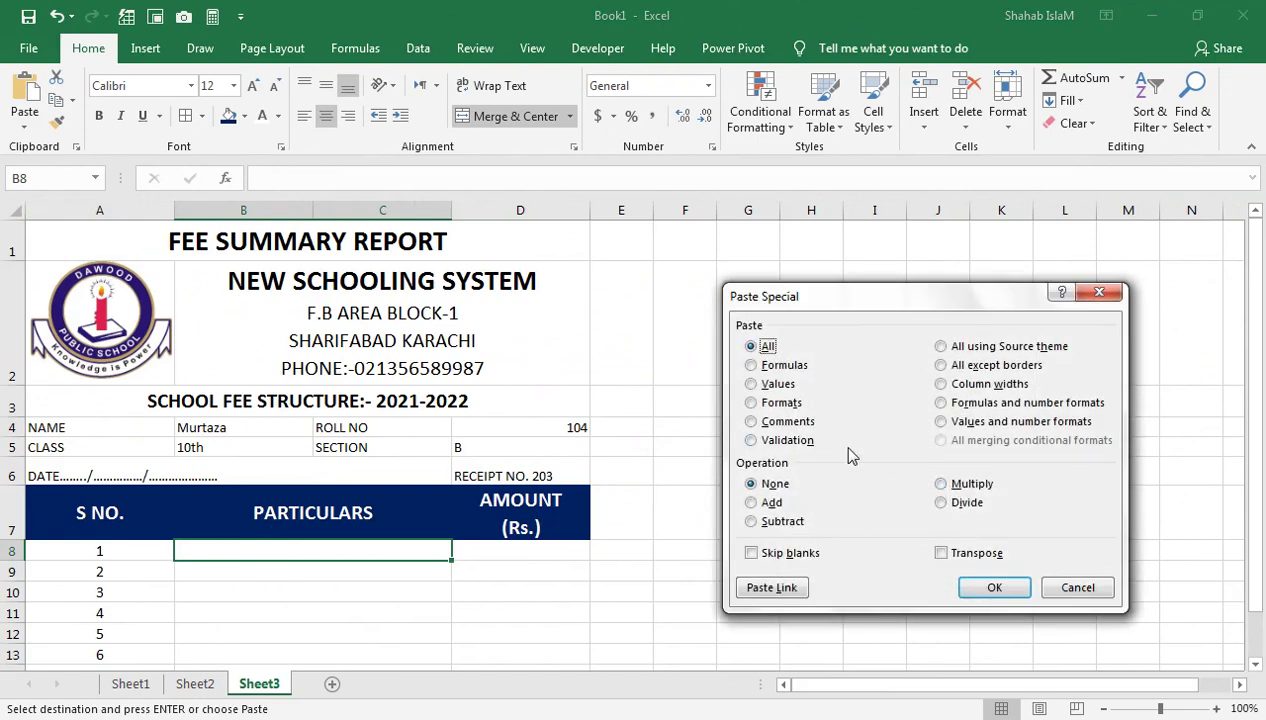
{"action": "left_click", "coordinate": [960, 553]}
{"action": "left_click", "coordinate": [994, 587]}
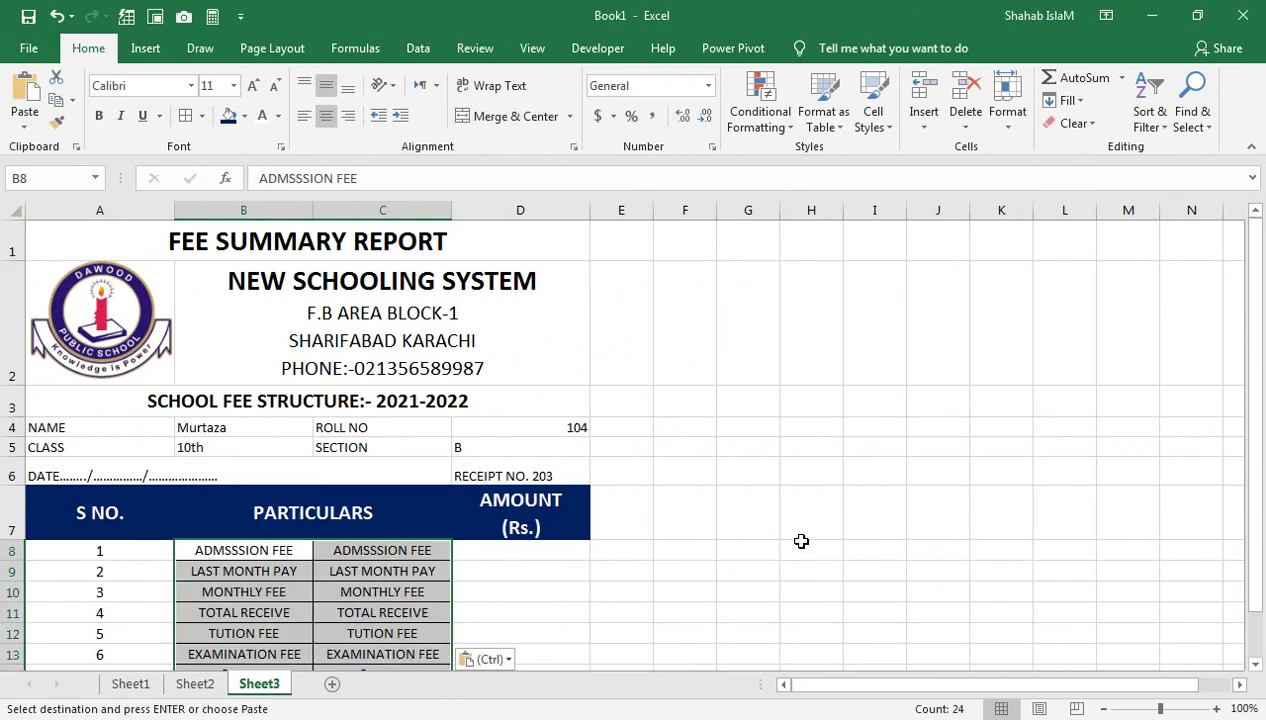
{"action": "left_click_drag", "start_coordinate": [782, 536], "coordinate": [750, 515]}
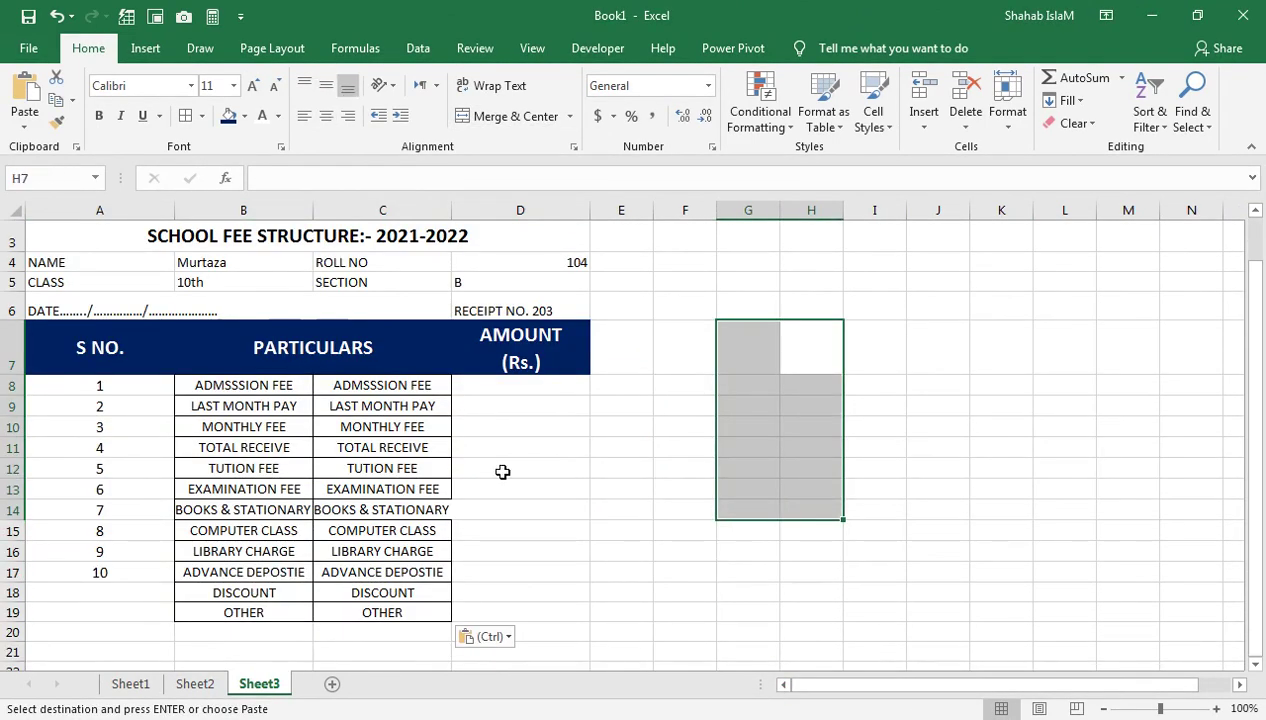
{"action": "left_click_drag", "start_coordinate": [382, 381], "coordinate": [397, 611]}
{"action": "key", "text": "Delete"}
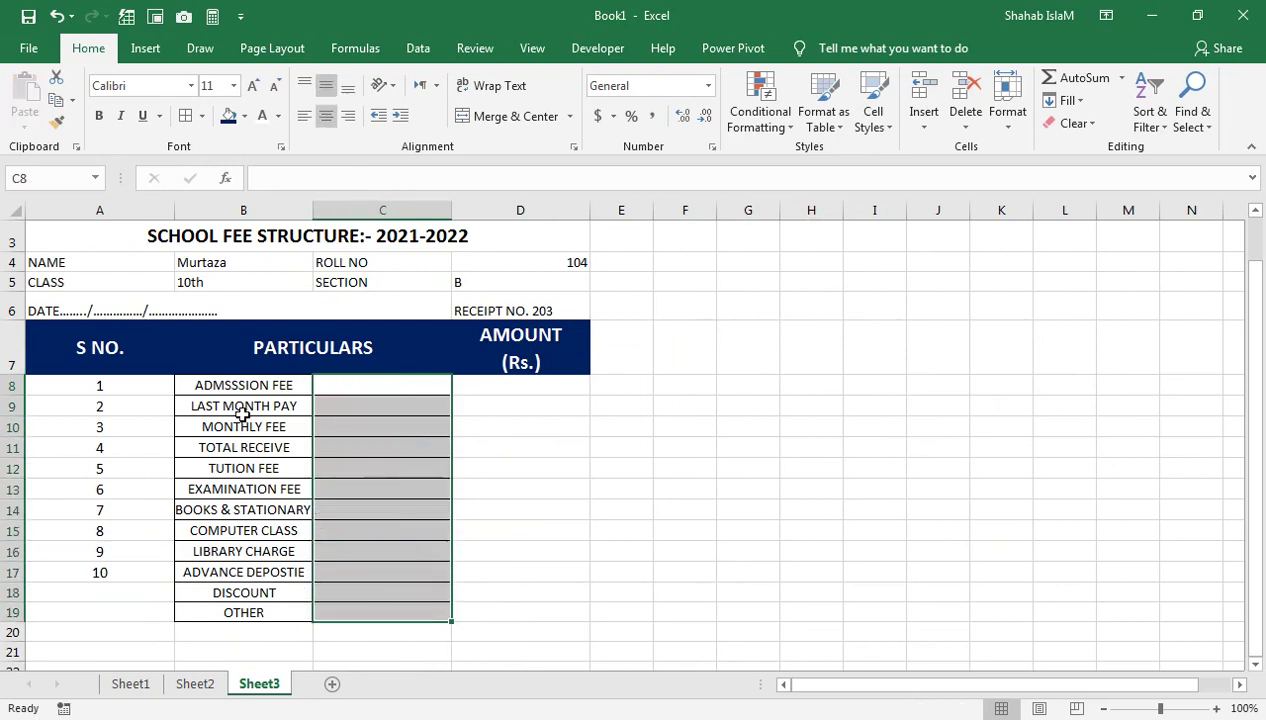
{"action": "left_click_drag", "start_coordinate": [255, 385], "coordinate": [373, 614]}
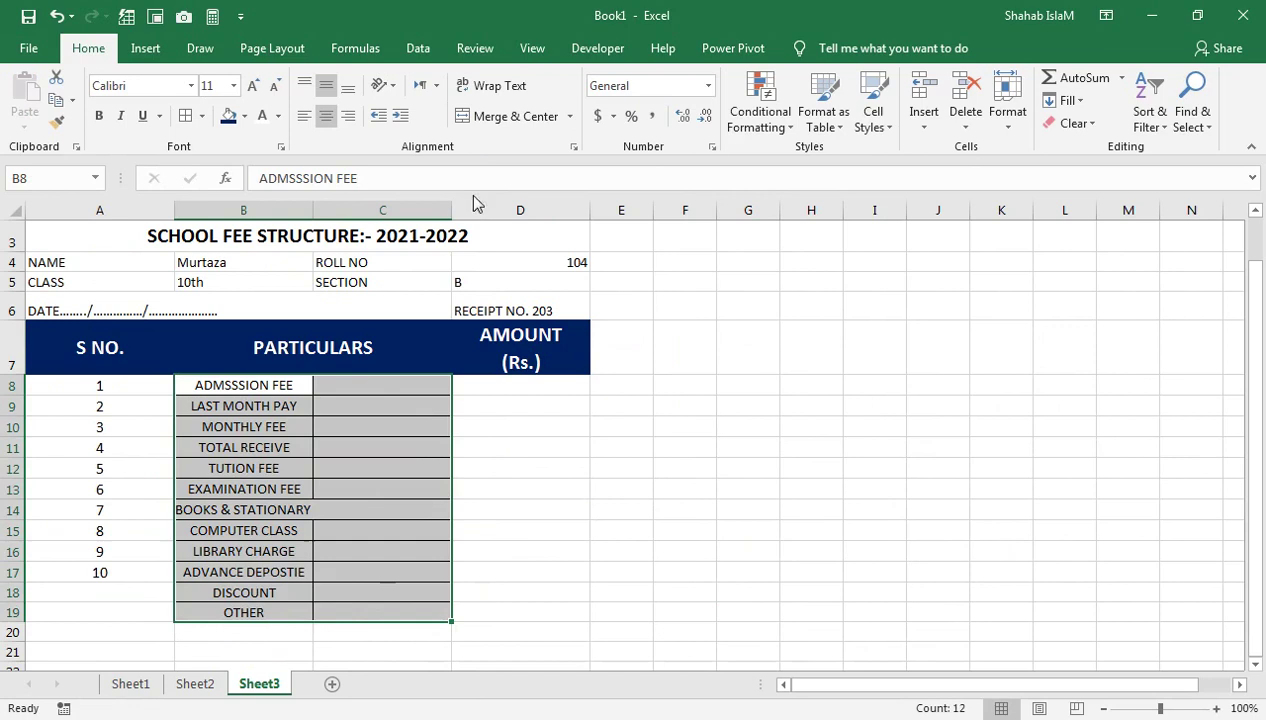
Merge the particulars rows across B–C, remove their borders and left-align them
{"action": "left_click", "coordinate": [569, 117]}
{"action": "left_click", "coordinate": [566, 168]}
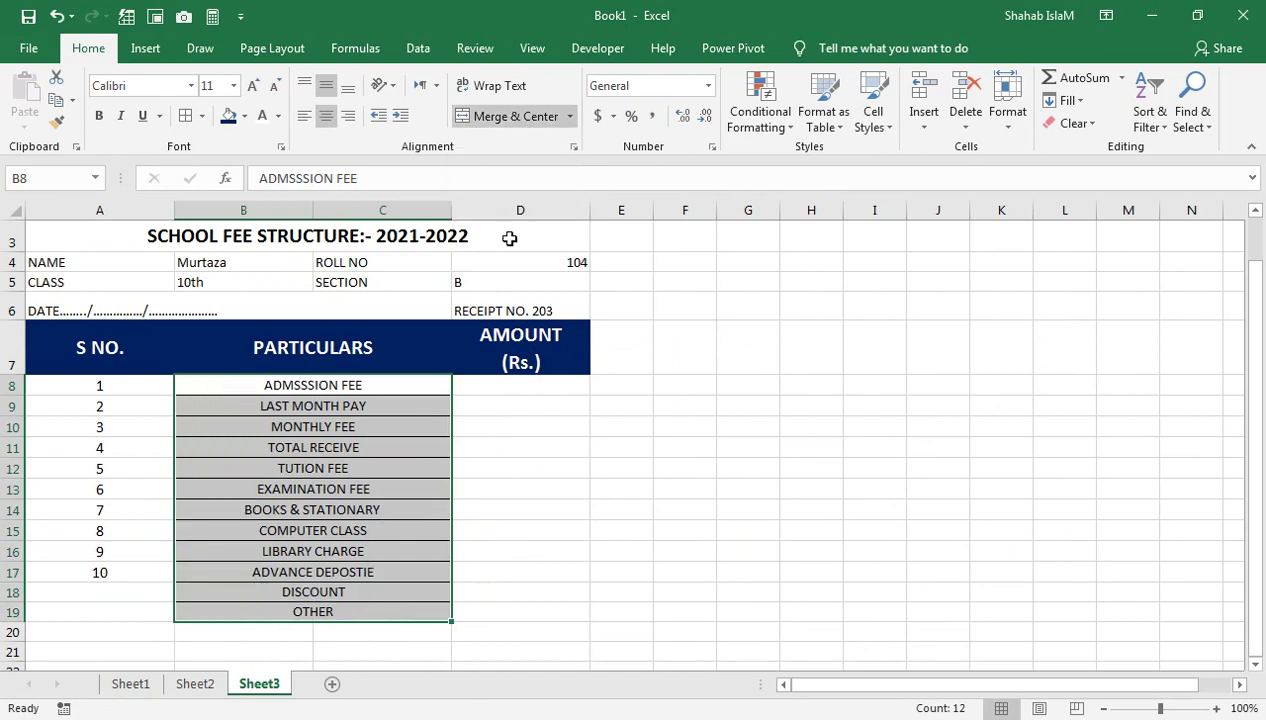
{"action": "left_click", "coordinate": [200, 117]}
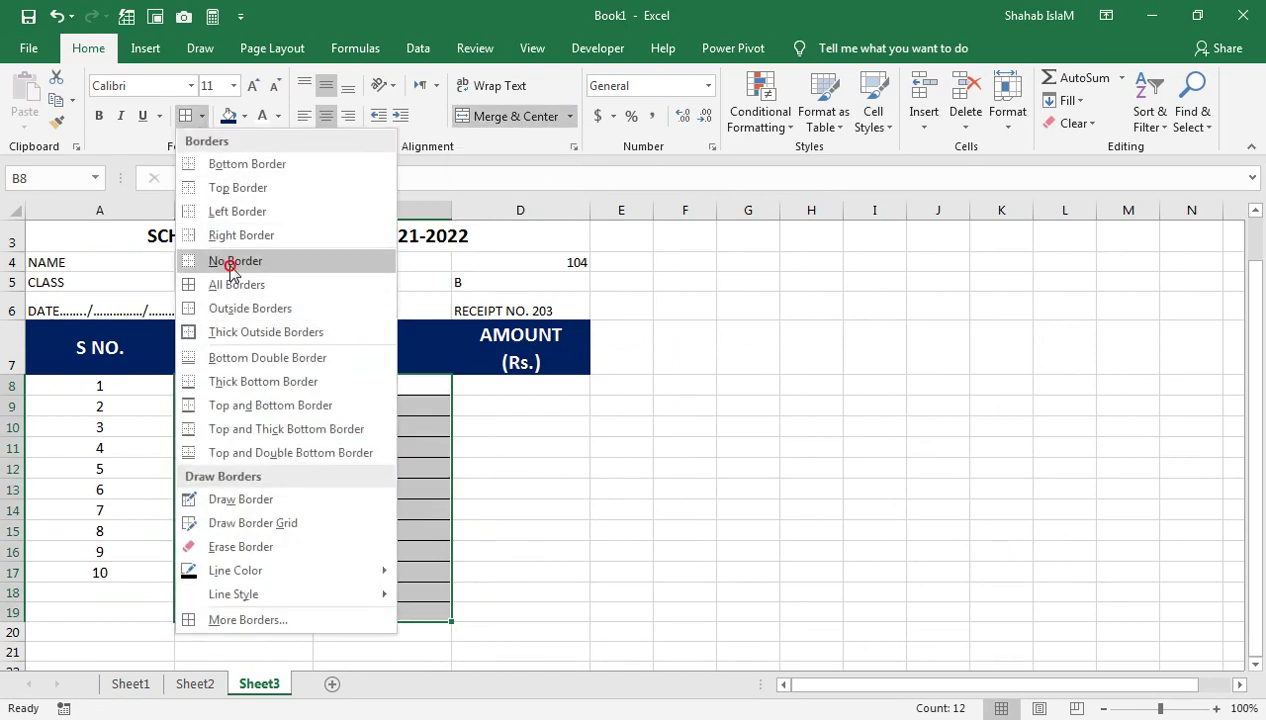
{"action": "left_click", "coordinate": [228, 261]}
{"action": "left_click", "coordinate": [447, 430]}
{"action": "left_click_drag", "start_coordinate": [289, 388], "coordinate": [293, 612]}
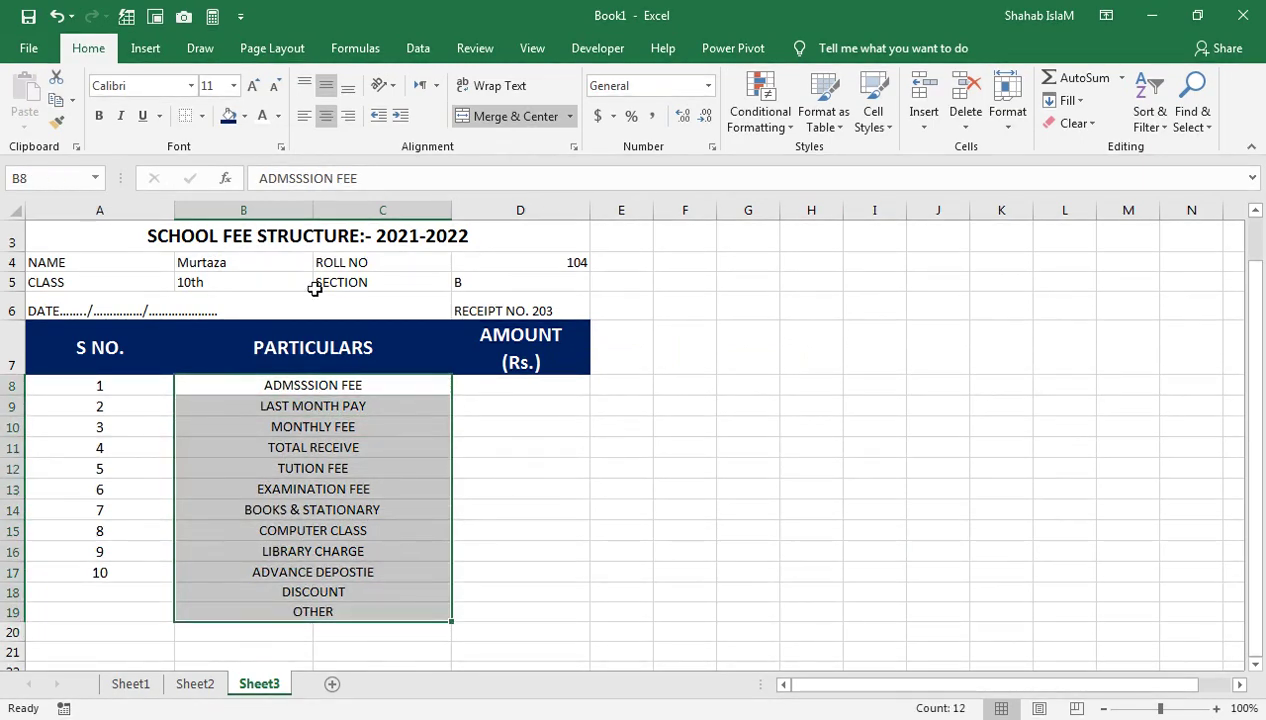
{"action": "left_click", "coordinate": [302, 116]}
Move LAST MONTH PAY down to A20 and shift MONTHLY FEE through OTHER up one row
{"action": "left_click", "coordinate": [225, 405]}
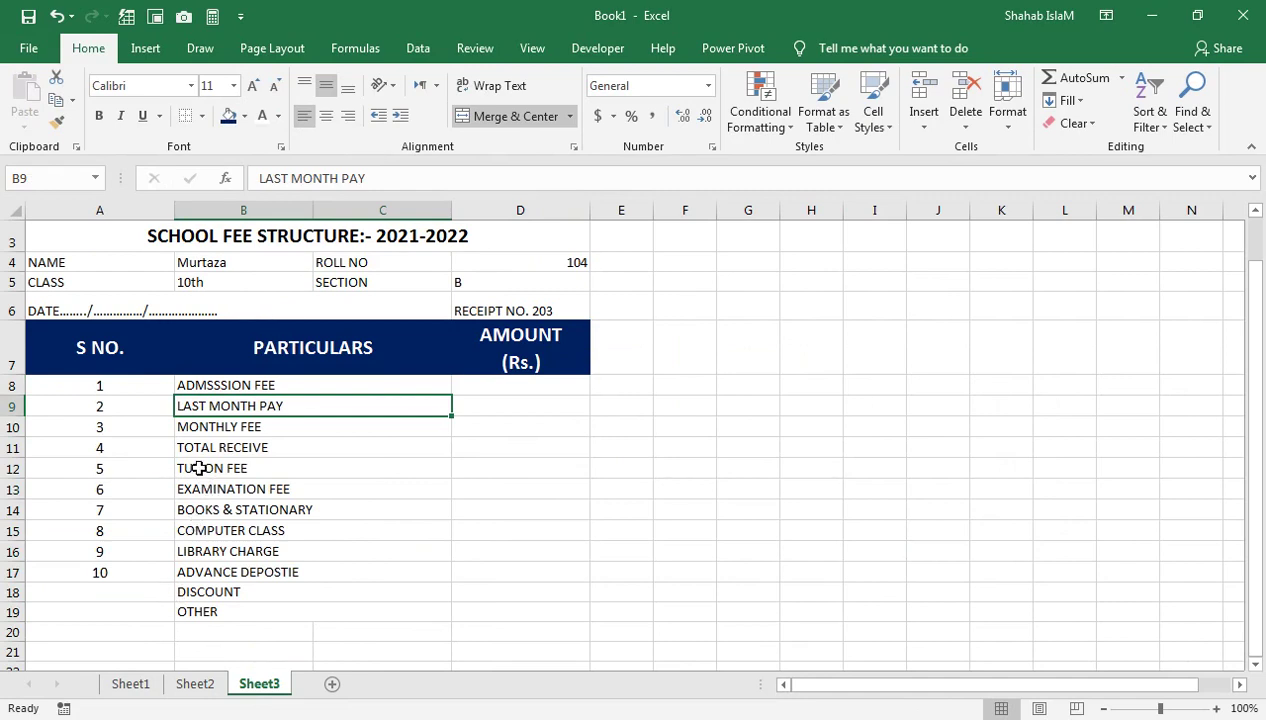
{"action": "left_click_drag", "start_coordinate": [264, 421], "coordinate": [155, 626]}
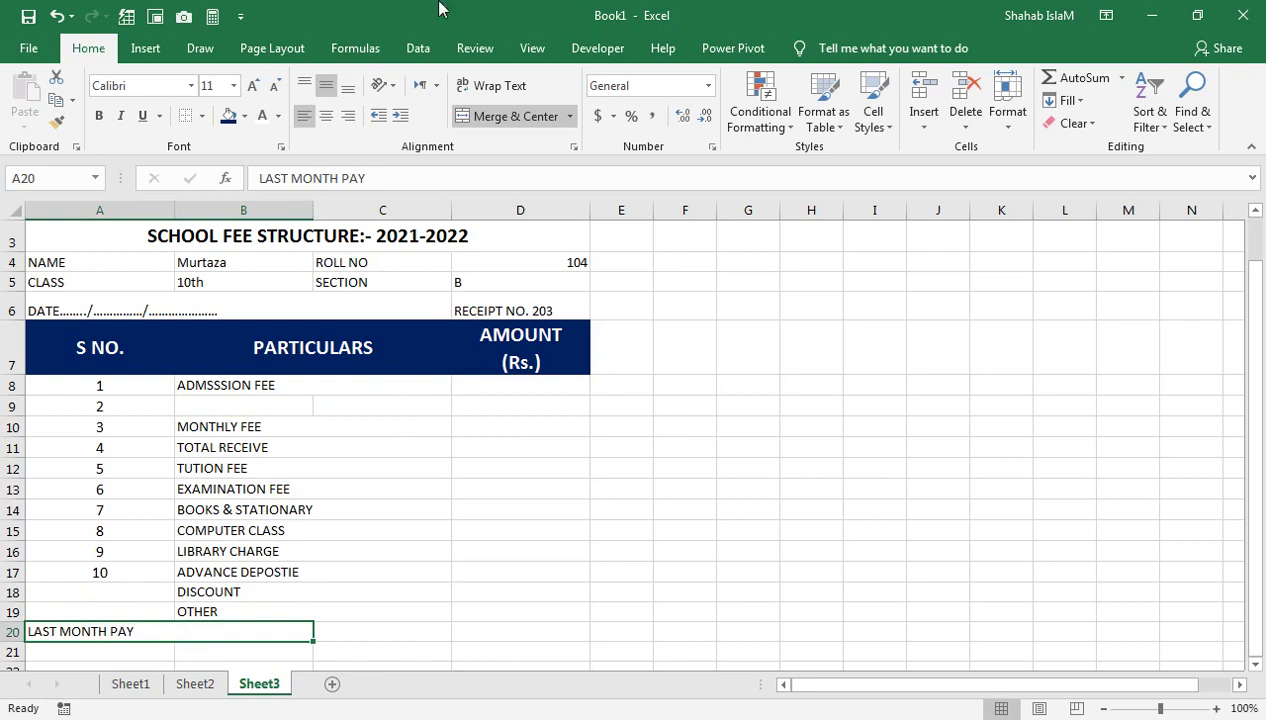
{"action": "left_click", "coordinate": [500, 116]}
{"action": "left_click", "coordinate": [227, 626]}
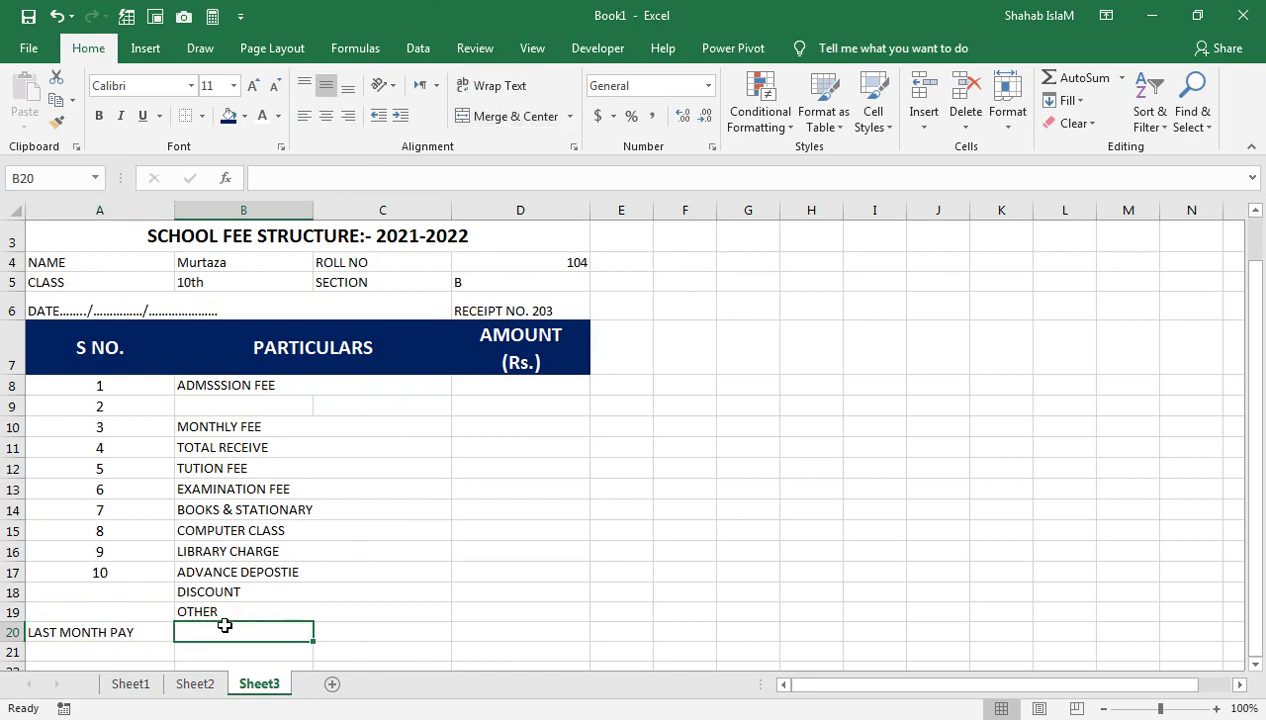
{"action": "left_click_drag", "start_coordinate": [220, 427], "coordinate": [215, 612]}
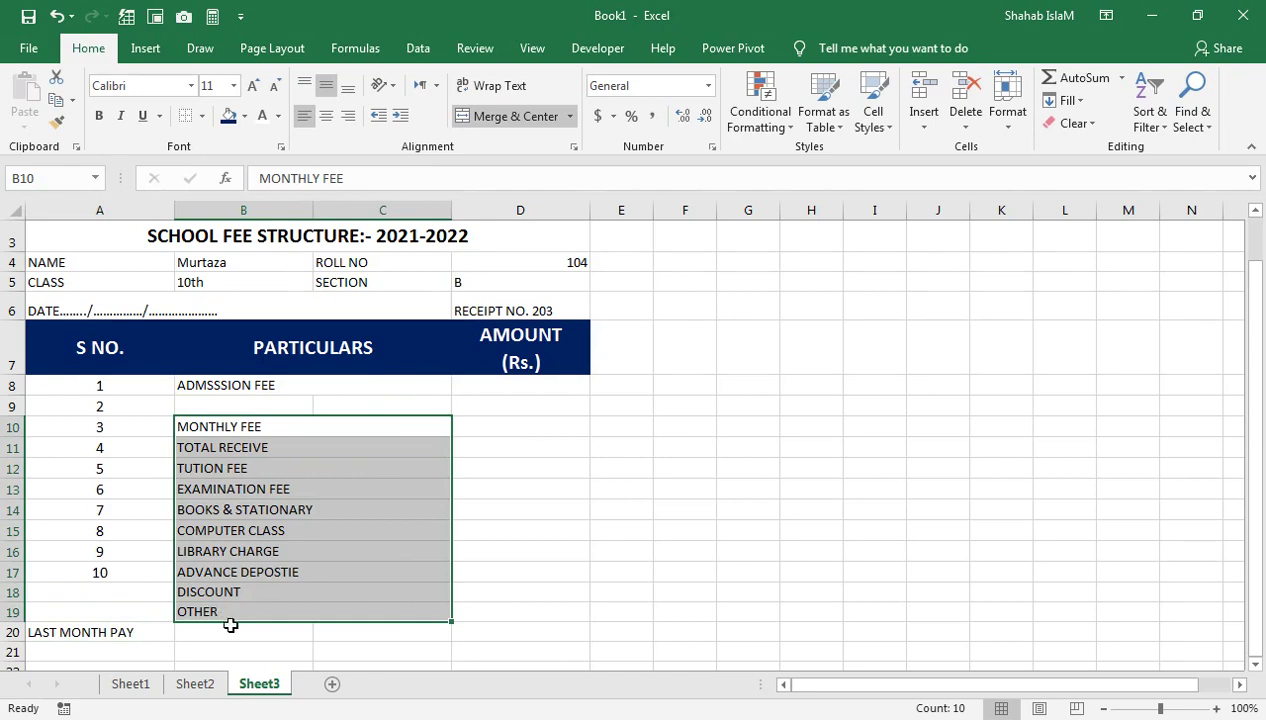
{"action": "left_click", "coordinate": [228, 625]}
{"action": "left_click_drag", "start_coordinate": [221, 607], "coordinate": [219, 427]}
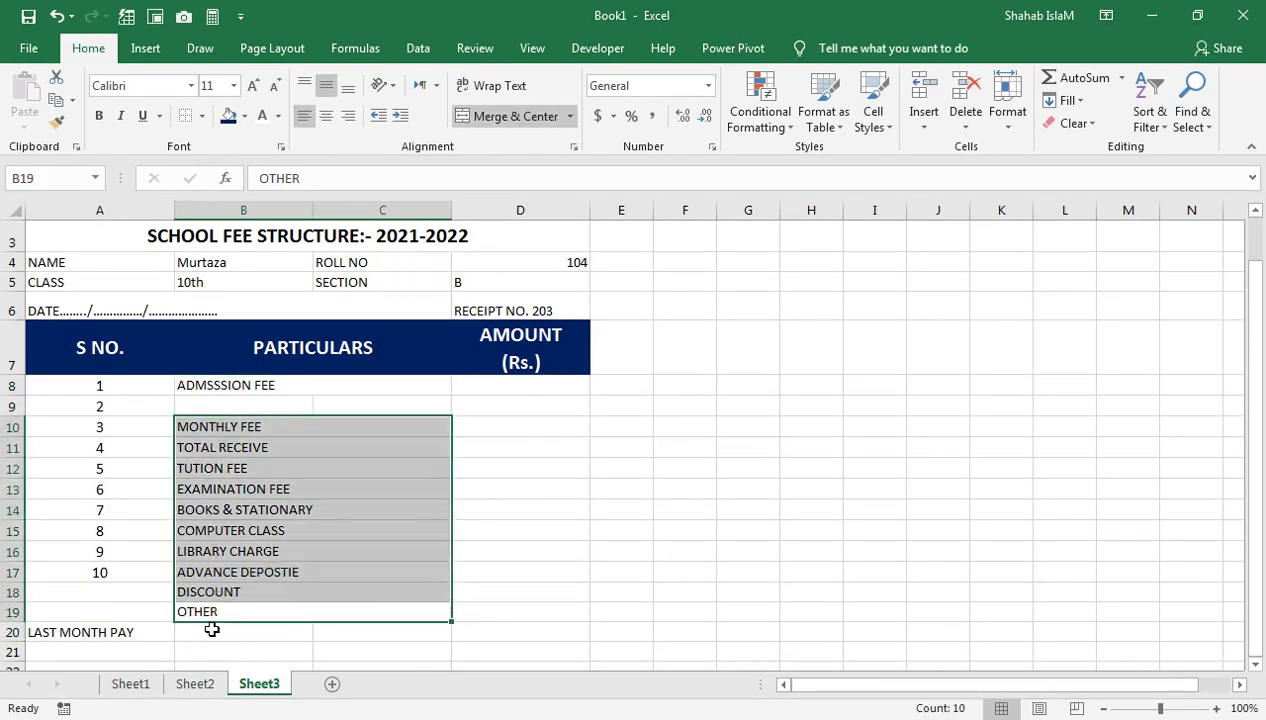
{"action": "left_click_drag", "start_coordinate": [210, 617], "coordinate": [210, 598]}
{"action": "left_click", "coordinate": [600, 424]}
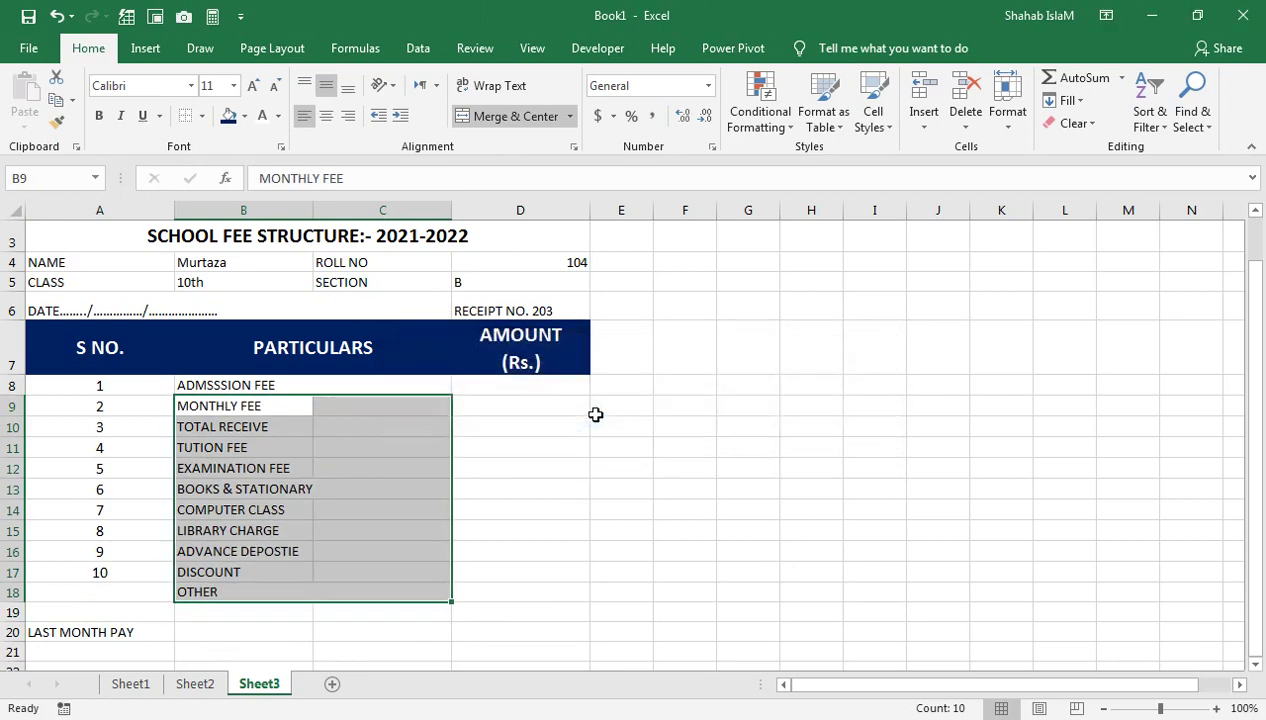
Re-merge rows 9–18 across B–C and extend the S NO. numbering to 11
{"action": "left_click", "coordinate": [319, 449]}
{"action": "left_click_drag", "start_coordinate": [262, 399], "coordinate": [404, 590]}
{"action": "left_click", "coordinate": [575, 116]}
{"action": "left_click", "coordinate": [557, 160]}
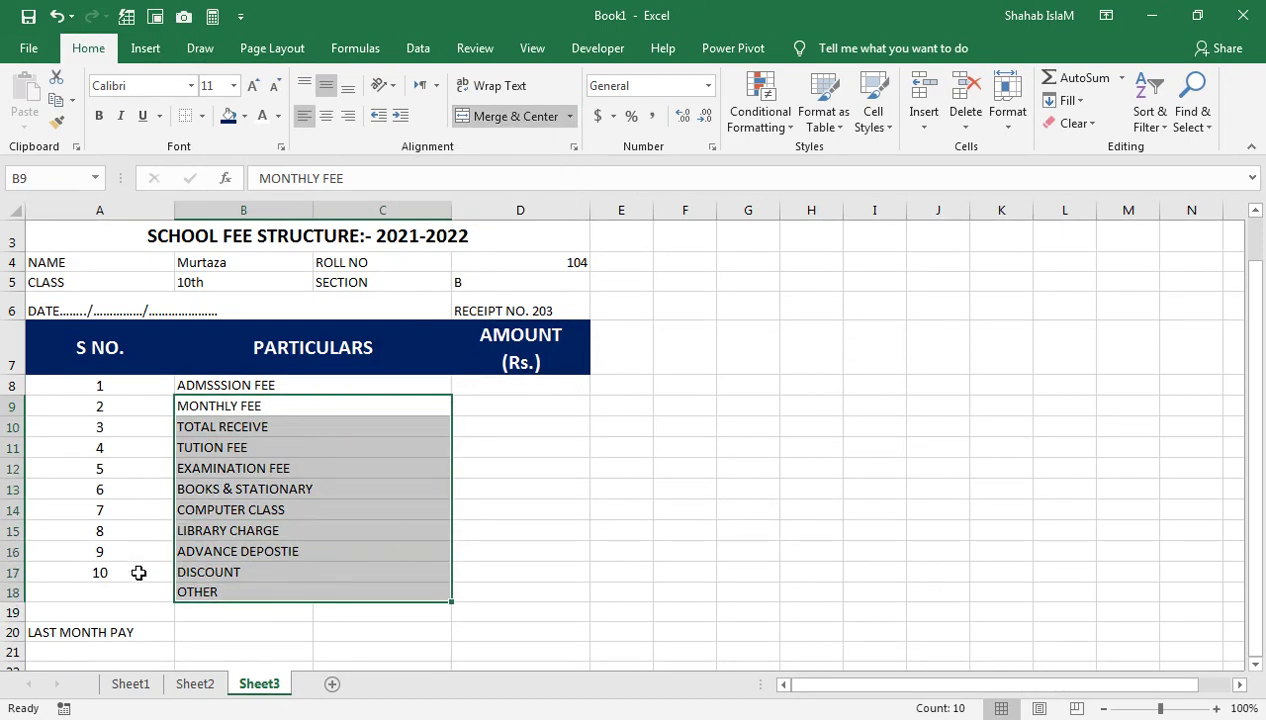
{"action": "left_click", "coordinate": [139, 571]}
{"action": "left_click_drag", "start_coordinate": [177, 587], "coordinate": [150, 605]}
{"action": "left_click", "coordinate": [121, 573]}
{"action": "left_click_drag", "start_coordinate": [130, 556], "coordinate": [176, 598]}
{"action": "left_click", "coordinate": [271, 410]}
{"action": "left_click", "coordinate": [275, 387]}
{"action": "left_click", "coordinate": [243, 260]}
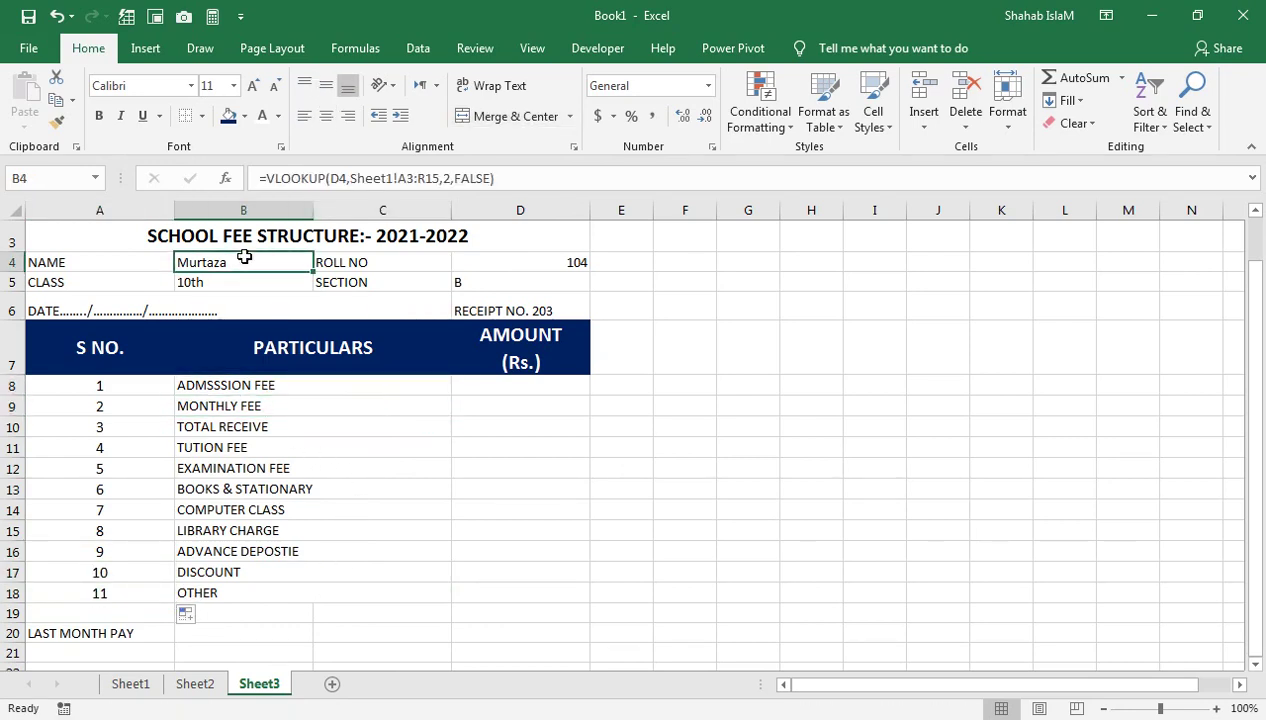
Copy the name VLOOKUP formula from B4 into the first amount cell D8
{"action": "triple_click", "coordinate": [374, 184]}
{"action": "key", "text": "ctrl+c"}
{"action": "key", "text": "Return"}
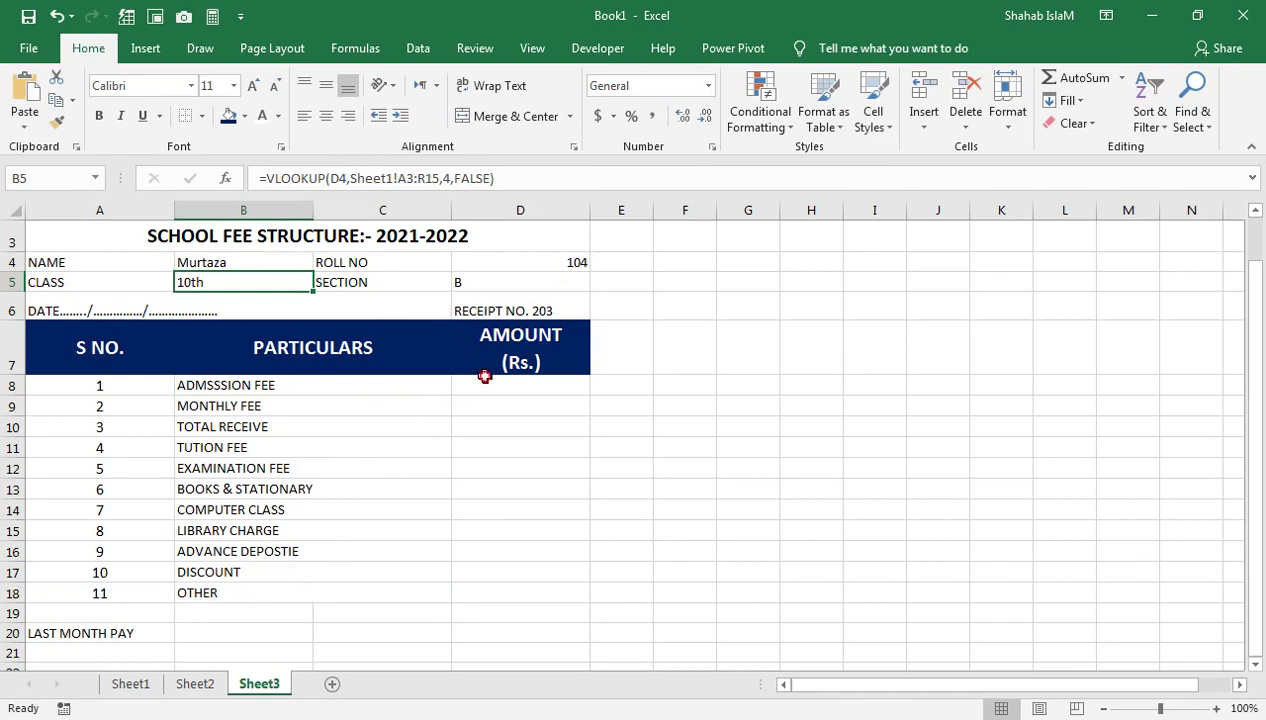
{"action": "left_click", "coordinate": [484, 378]}
{"action": "key", "text": "ctrl+v"}
{"action": "key", "text": "Up"}
{"action": "key", "text": "Up"}
{"action": "key", "text": "Up"}
{"action": "key", "text": "Up"}
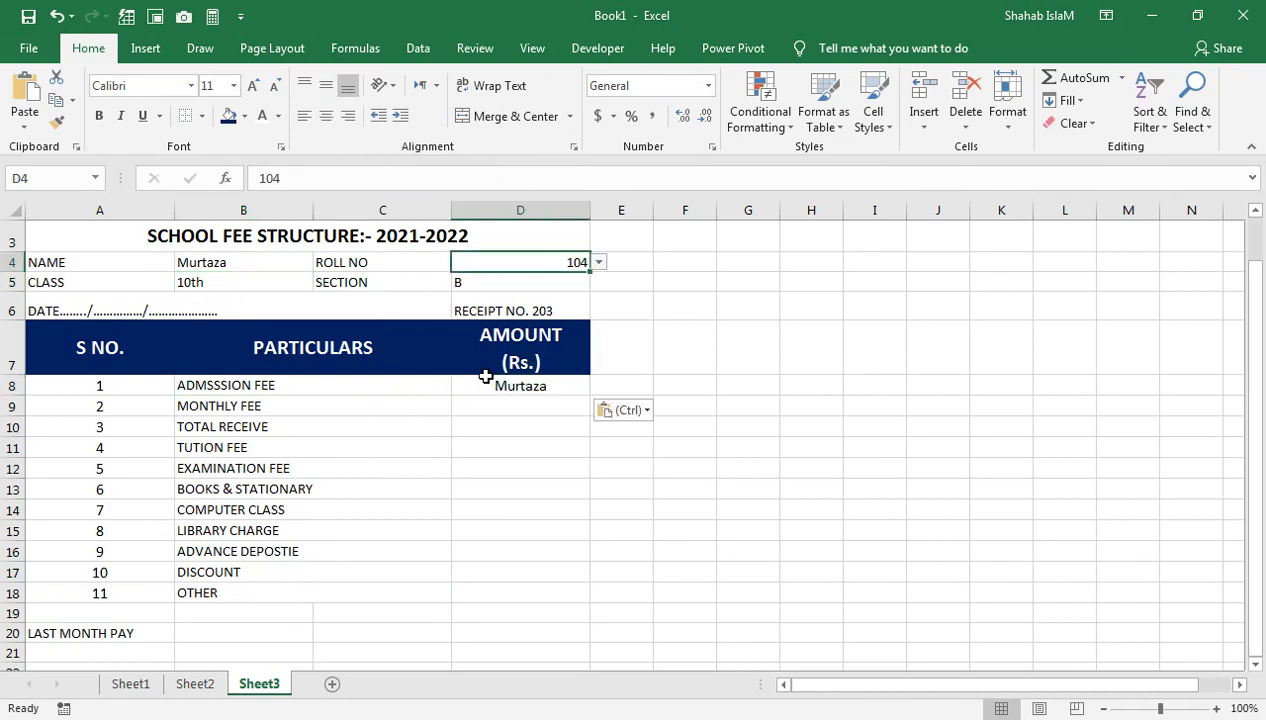
On Sheet1, cancel an accidental move of the fee headings, then go back to Sheet3
{"action": "left_click", "coordinate": [138, 686]}
{"action": "left_click_drag", "start_coordinate": [362, 286], "coordinate": [400, 378]}
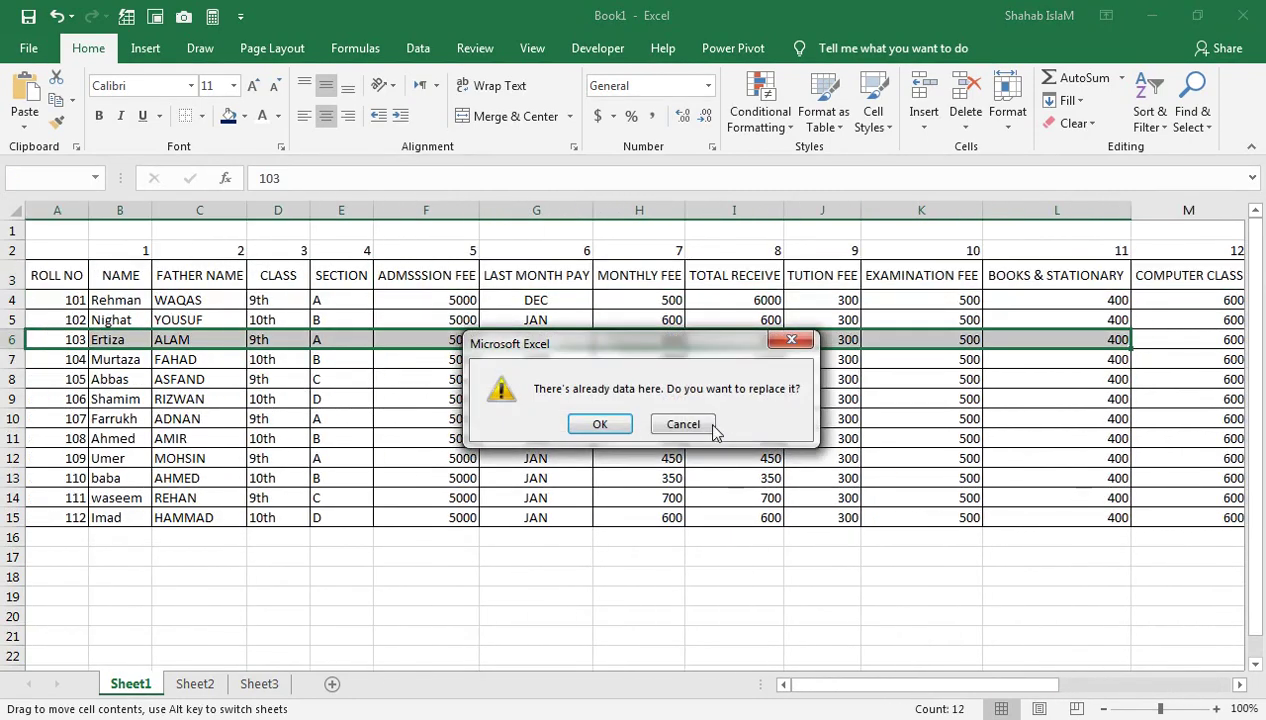
{"action": "left_click", "coordinate": [690, 424]}
{"action": "left_click", "coordinate": [415, 246]}
{"action": "left_click", "coordinate": [523, 234]}
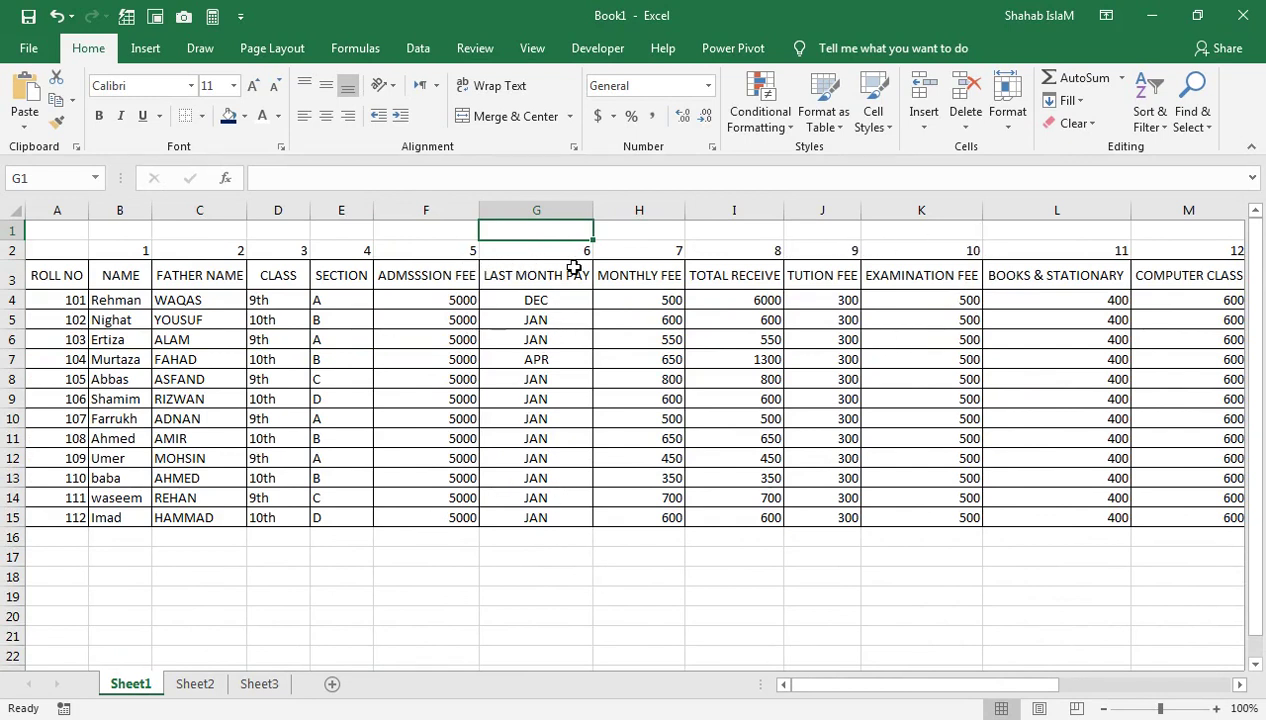
{"action": "left_click", "coordinate": [255, 685]}
Set D8's lookup to read column 5 of the Sheet1 table
{"action": "double_click", "coordinate": [502, 387]}
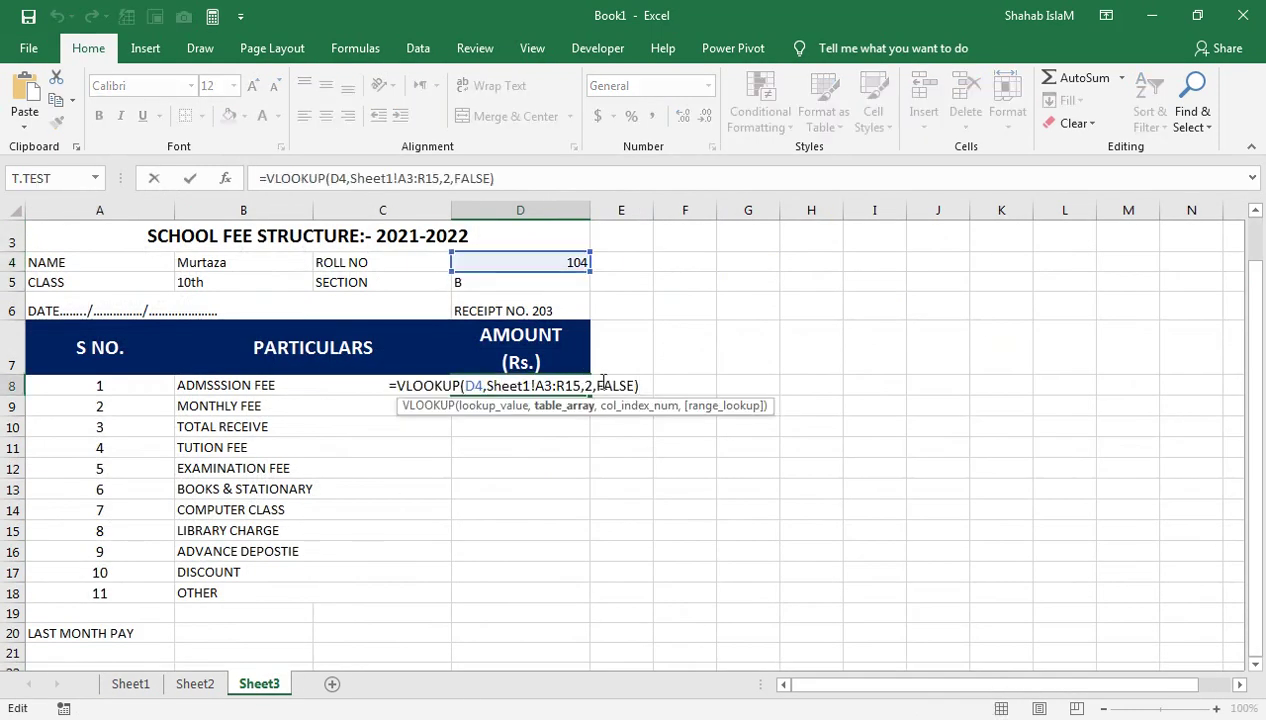
{"action": "left_click", "coordinate": [587, 388]}
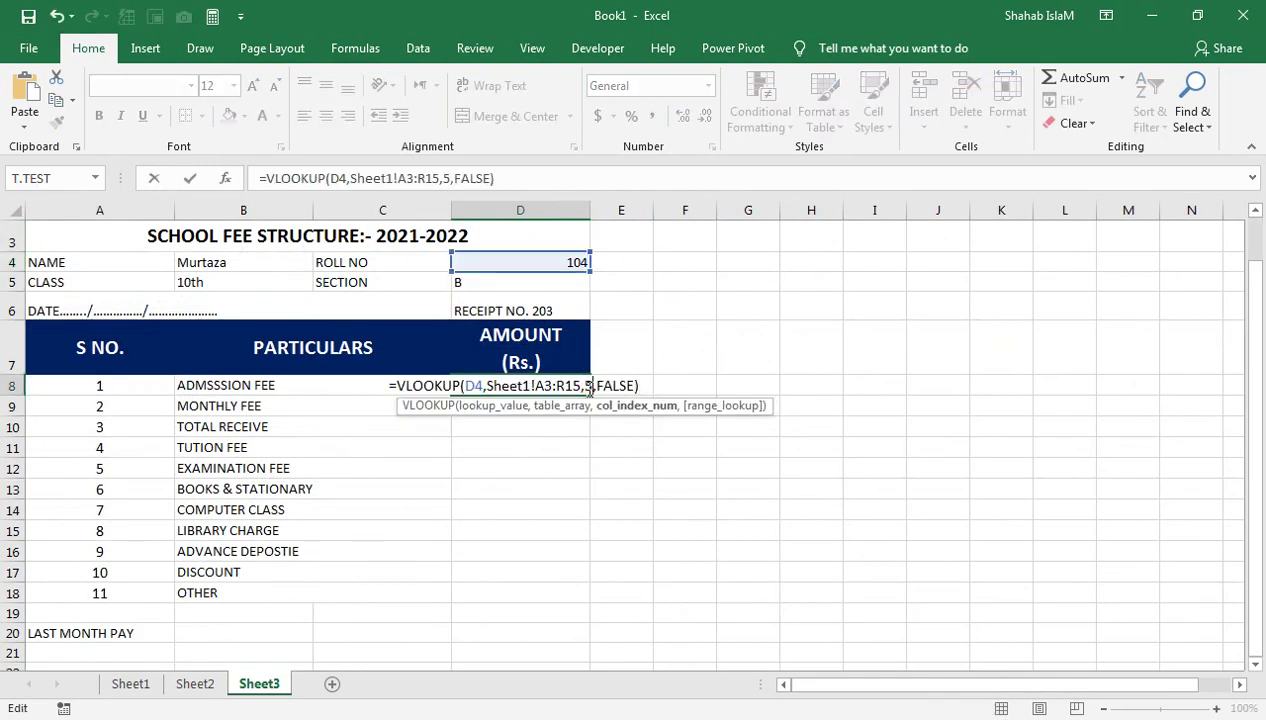
{"action": "key", "text": "Return"}
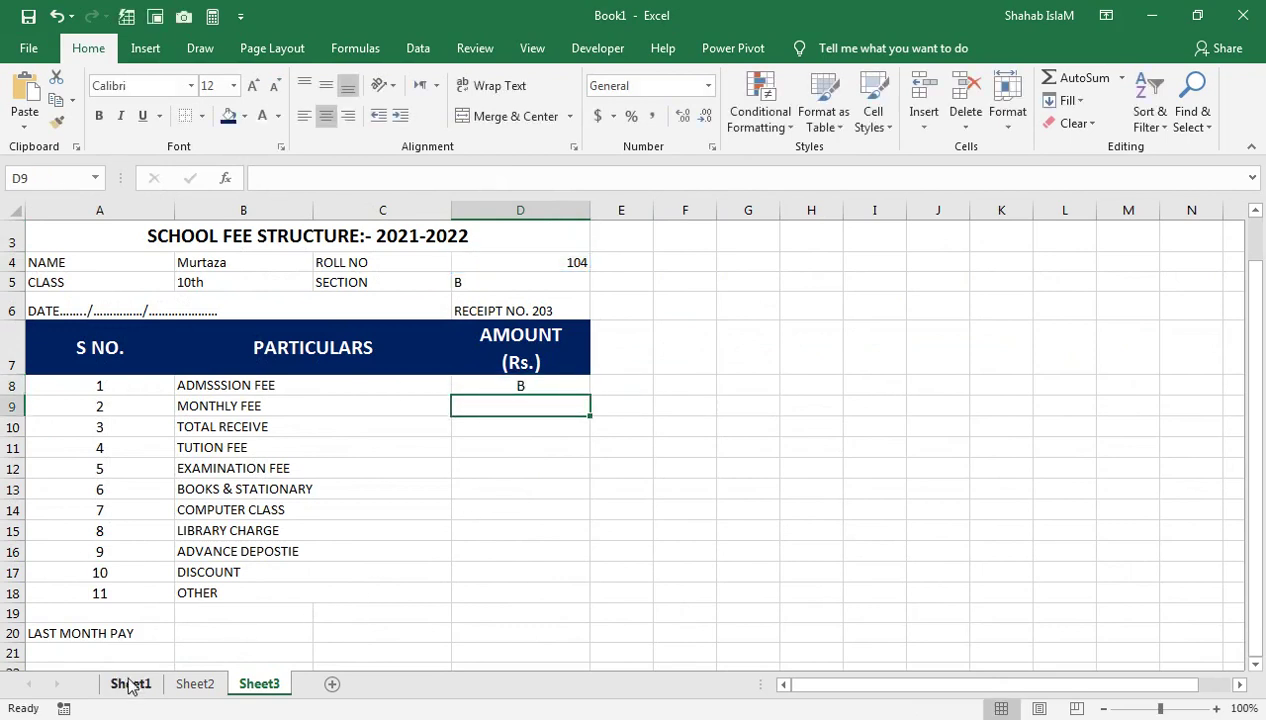
{"action": "left_click", "coordinate": [130, 683]}
{"action": "left_click", "coordinate": [199, 339]}
{"action": "key", "text": "ctrl+v"}
Number Sheet1's row 2 from 1 in A2 across to 17 in Q2
{"action": "left_click", "coordinate": [51, 257]}
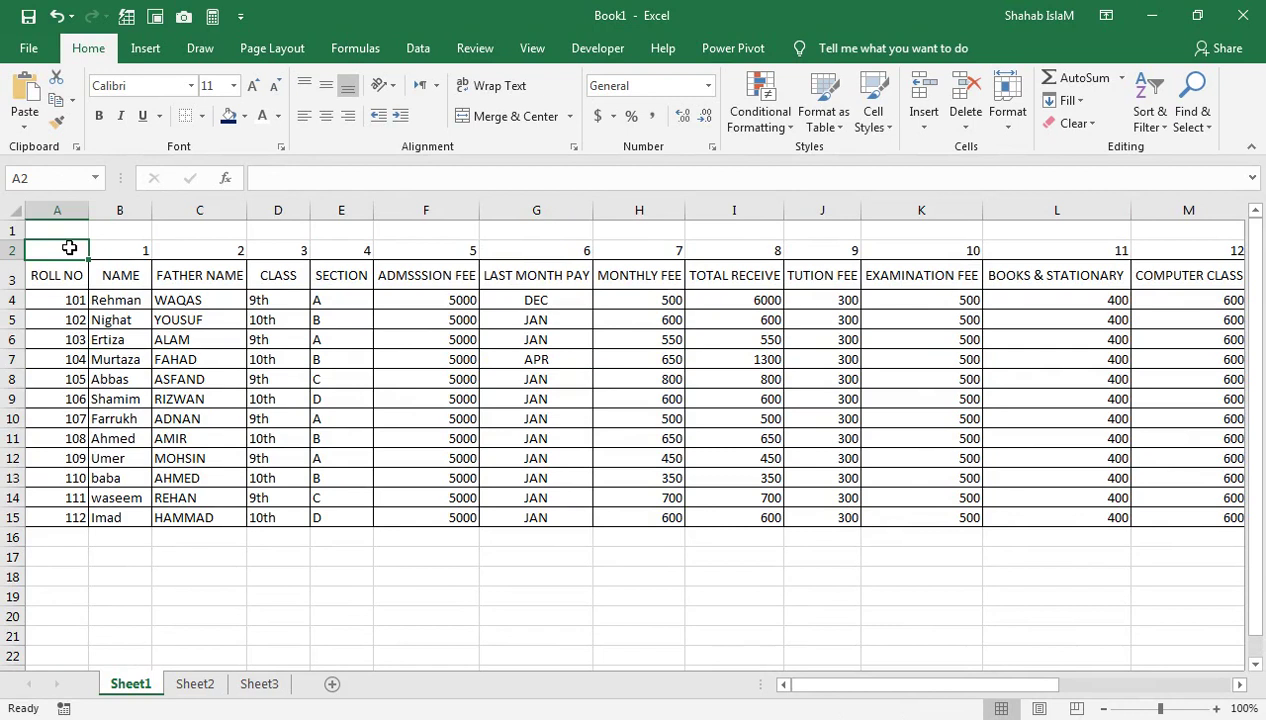
{"action": "type", "text": "1"}
{"action": "left_click", "coordinate": [132, 255]}
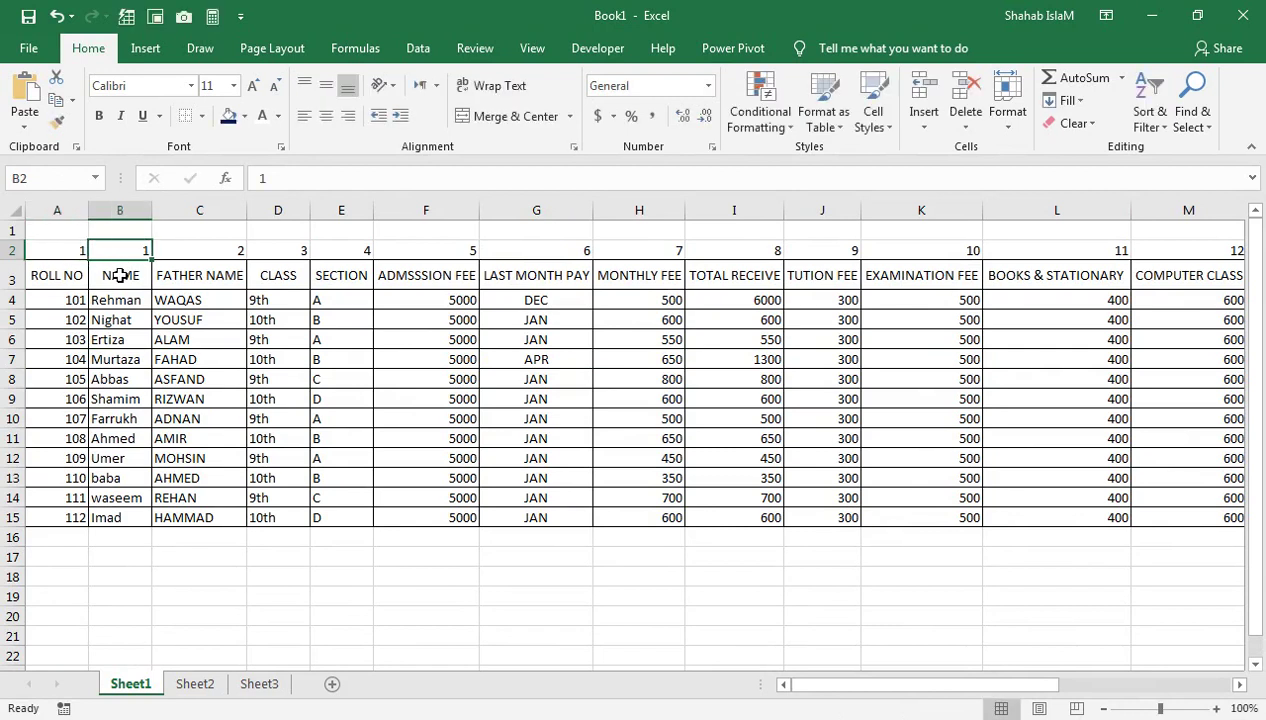
{"action": "left_click", "coordinate": [119, 273]}
{"action": "left_click", "coordinate": [141, 250]}
{"action": "type", "text": "2"}
{"action": "left_click", "coordinate": [135, 294]}
{"action": "left_click_drag", "start_coordinate": [52, 250], "coordinate": [1050, 600]}
{"action": "left_click_drag", "start_coordinate": [1051, 684], "coordinate": [796, 652]}
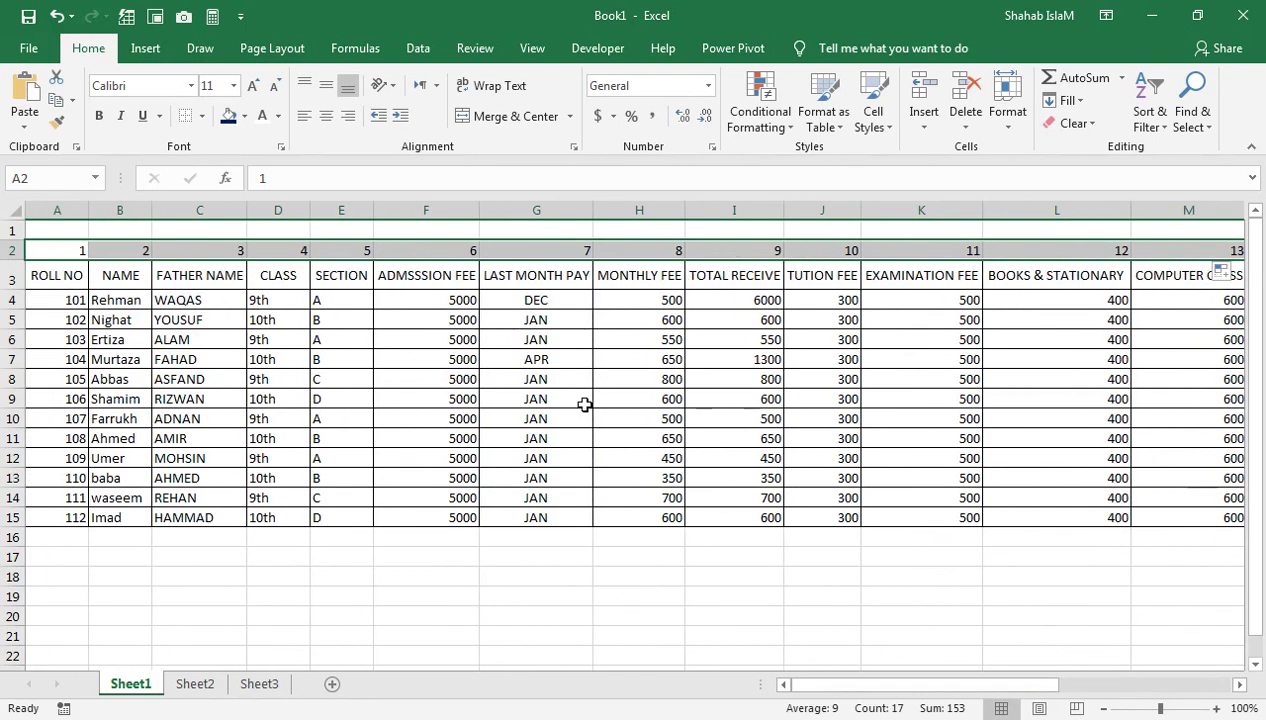
Confirm D8's admission fee of 5000, then copy the lookup to D9 with column 8, showing 650
{"action": "left_click", "coordinate": [259, 684]}
{"action": "left_click", "coordinate": [578, 382]}
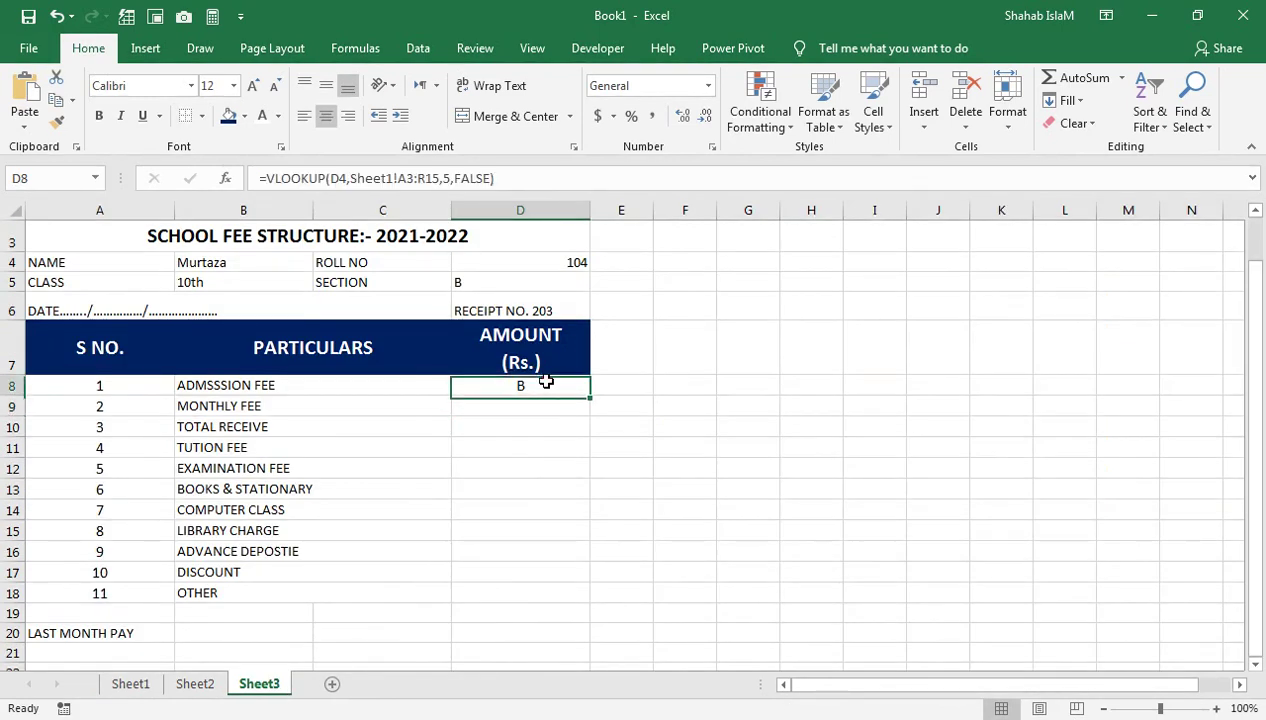
{"action": "double_click", "coordinate": [590, 380]}
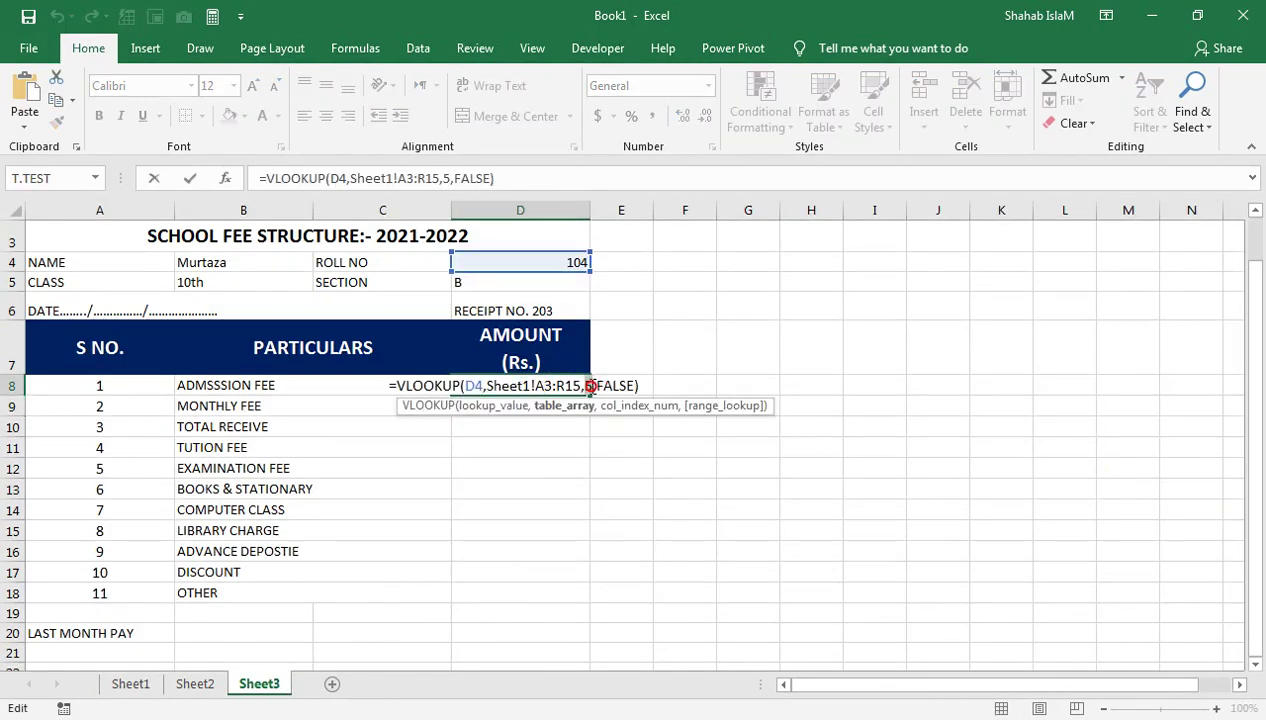
{"action": "key", "text": "Return"}
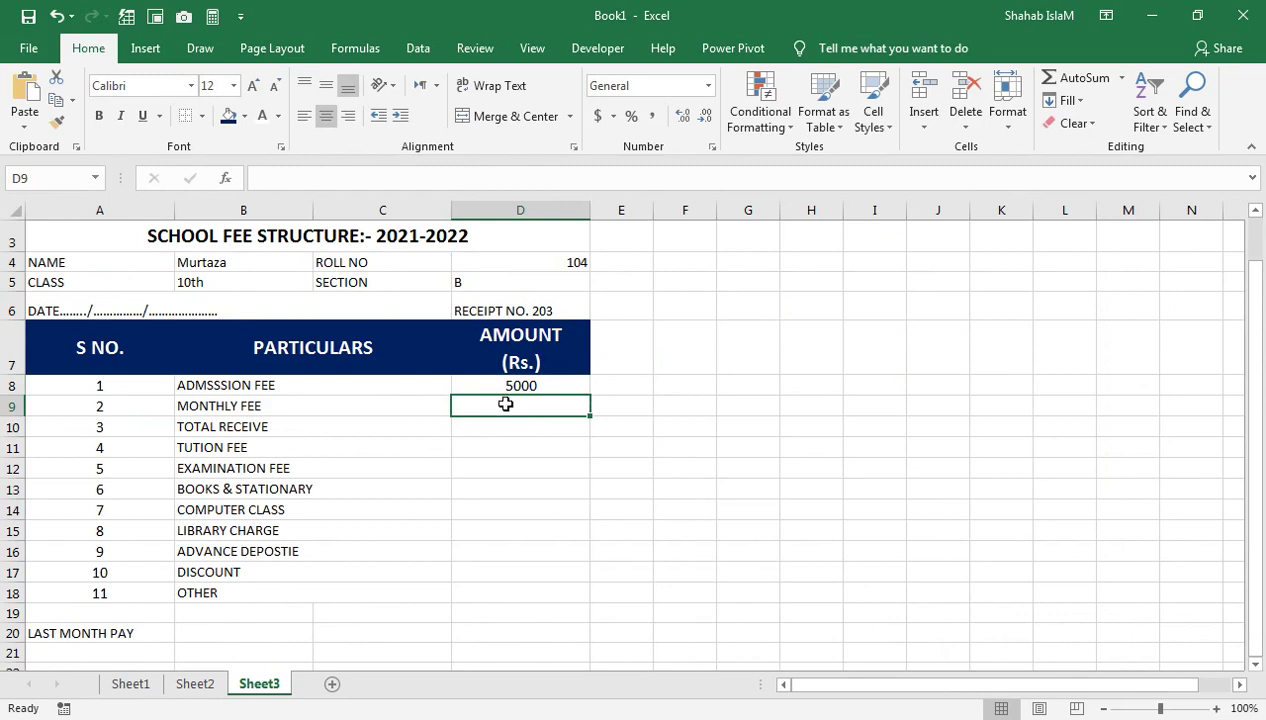
{"action": "type", "text": "=VLOOKUP(D4,Sheet1!A3:R15,2,FALSE)"}
{"action": "double_click", "coordinate": [550, 408]}
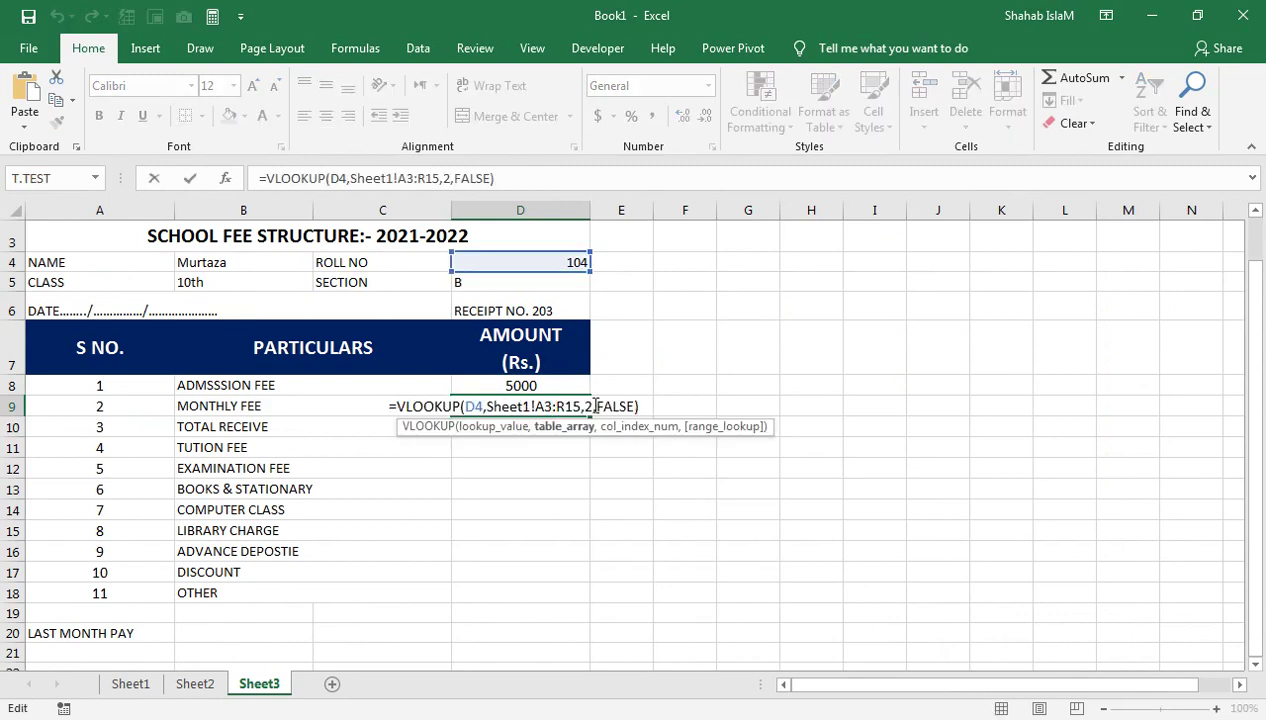
{"action": "left_click", "coordinate": [587, 406]}
{"action": "type", "text": "8"}
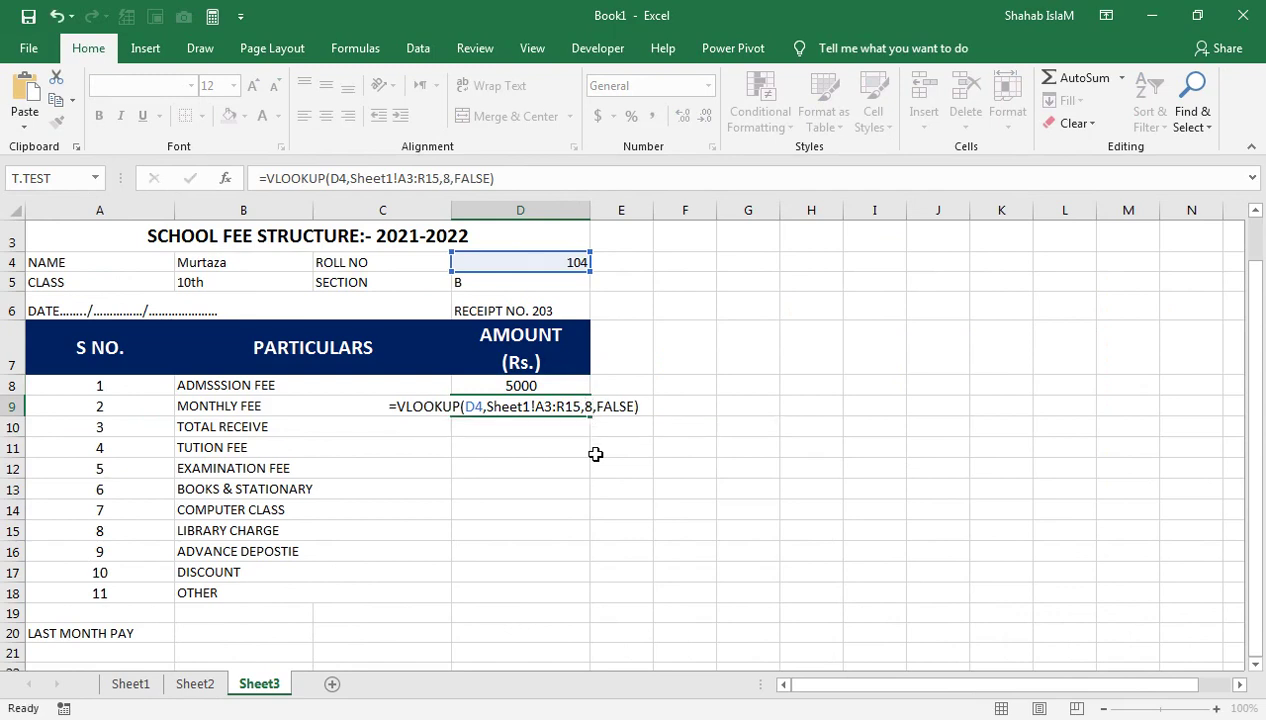
{"action": "key", "text": "Return"}
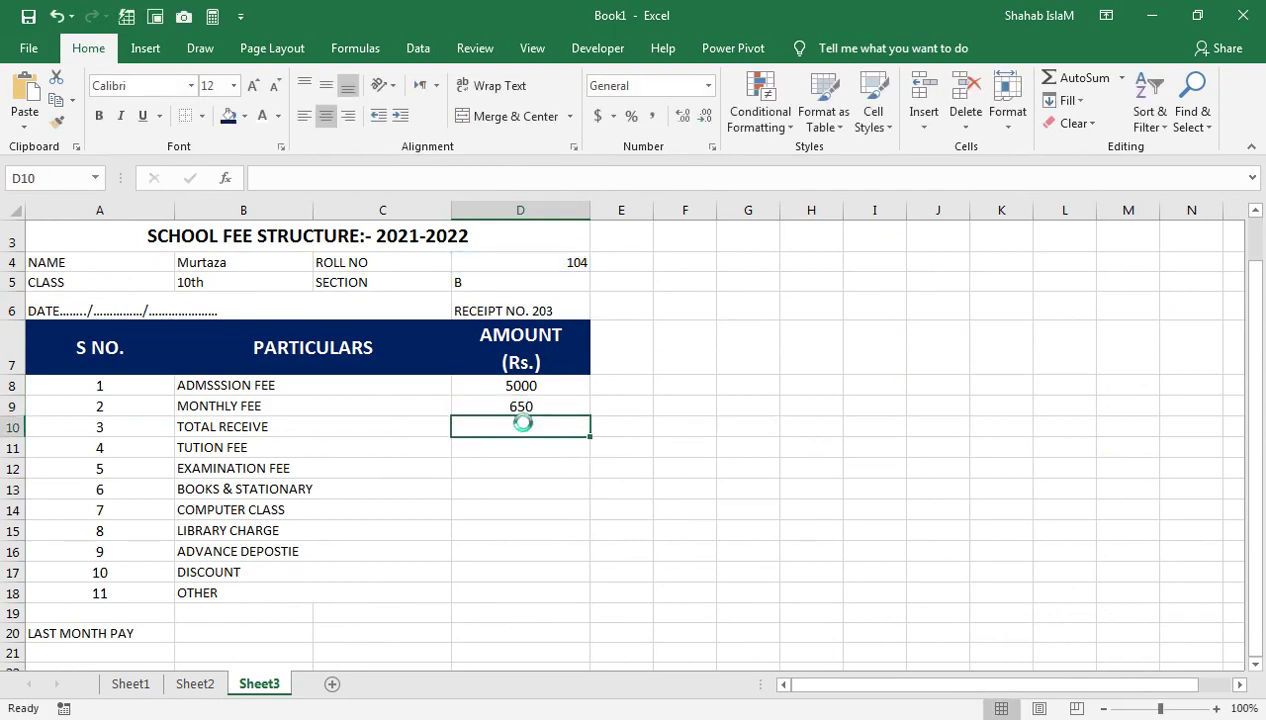
Copy the lookup to D10 with column 9 (1300) and D11 with column 10 (300)
{"action": "type", "text": "=VLOOKUP(D4,Sheet1!A3:R15,2,FALSE)"}
{"action": "double_click", "coordinate": [522, 426]}
{"action": "left_click_drag", "start_coordinate": [587, 428], "coordinate": [594, 428]}
{"action": "type", "text": "9"}
{"action": "key", "text": "Return"}
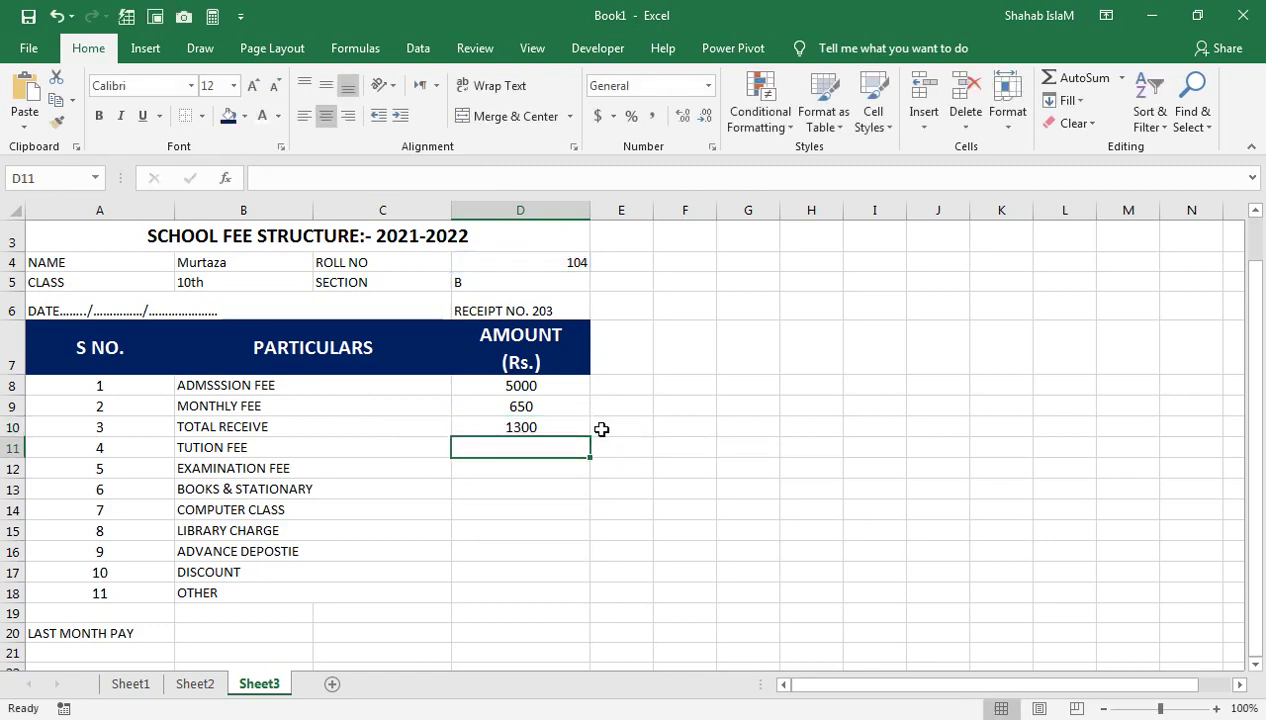
{"action": "type", "text": "=VLOOKUP(D4,Sheet1!A3:R15,2,FALSE)"}
{"action": "double_click", "coordinate": [567, 450]}
{"action": "left_click_drag", "start_coordinate": [592, 448], "coordinate": [584, 448]}
{"action": "type", "text": "10"}
{"action": "key", "text": "Return"}
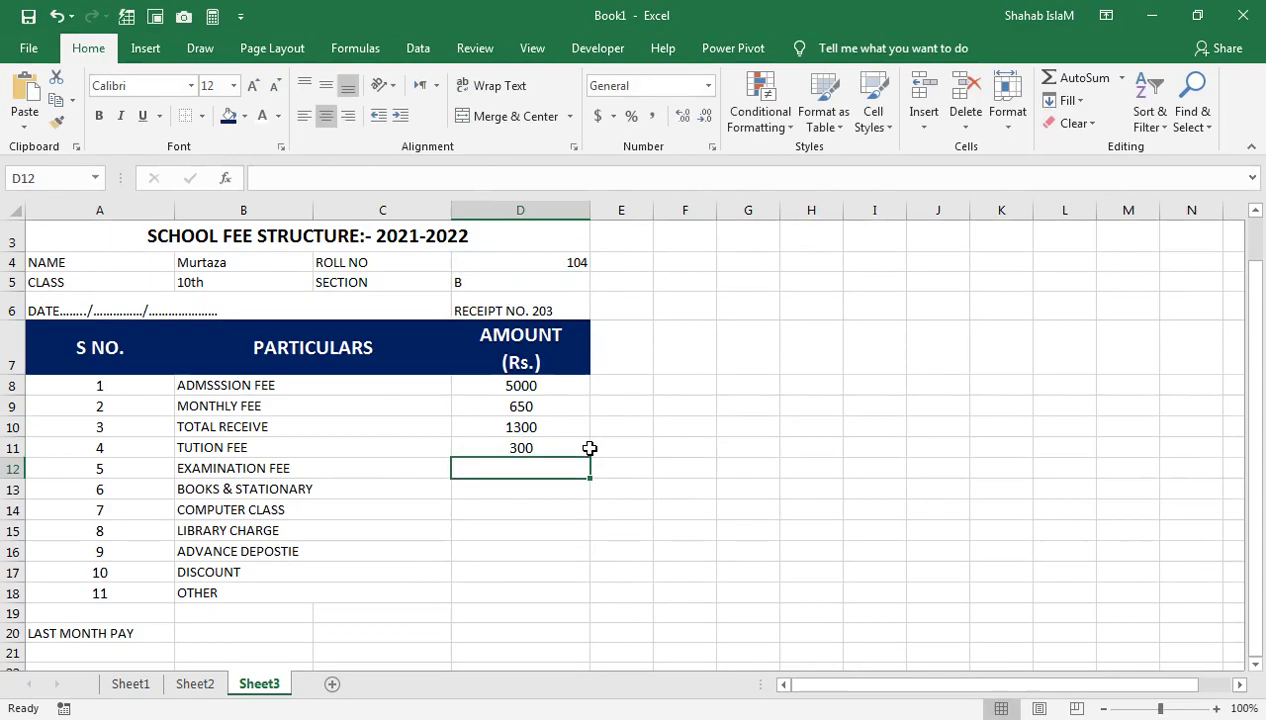
Check Sheet1's fee column numbers, then return to the receipt on Sheet3 via Sheet2
{"action": "left_click", "coordinate": [130, 684]}
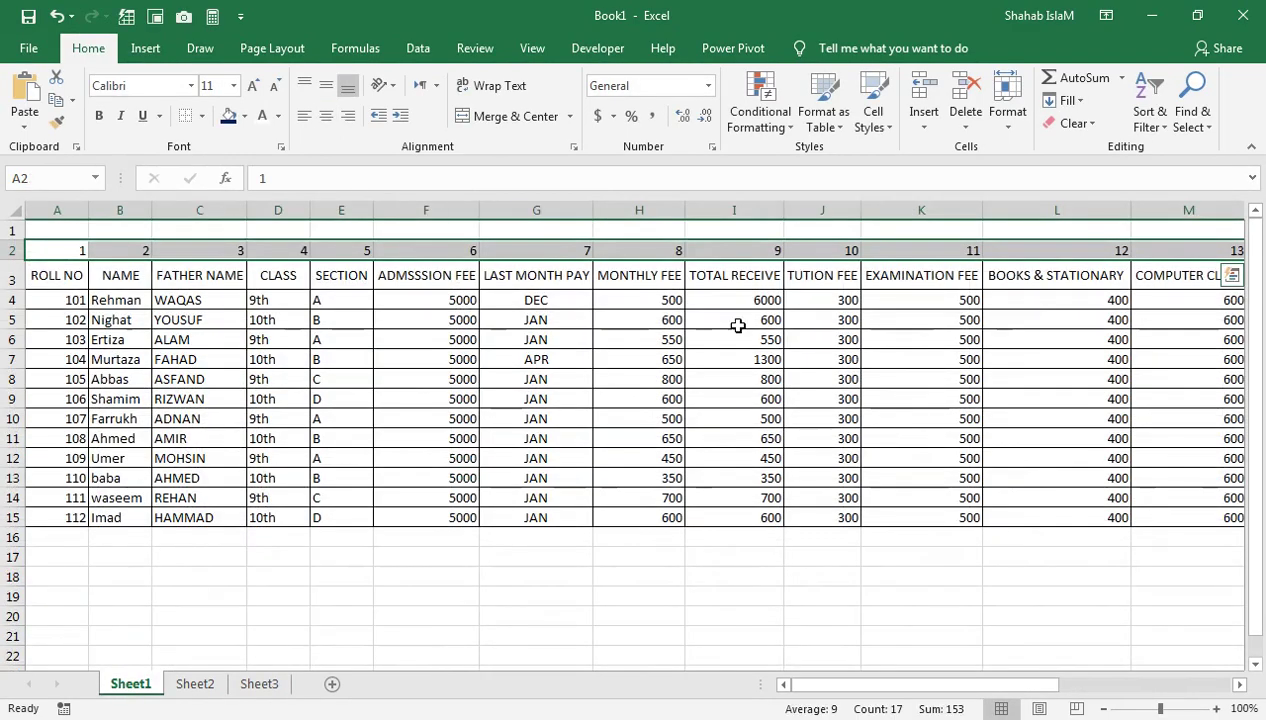
{"action": "left_click", "coordinate": [808, 251]}
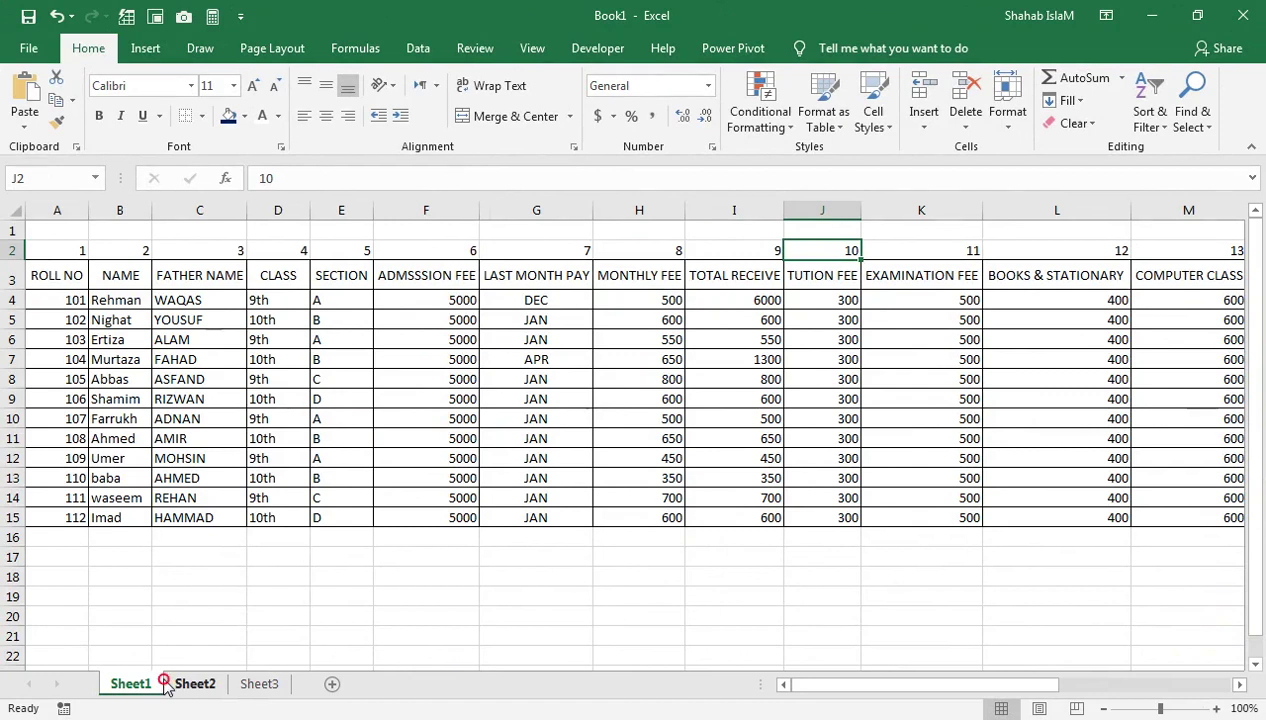
{"action": "left_click", "coordinate": [168, 684]}
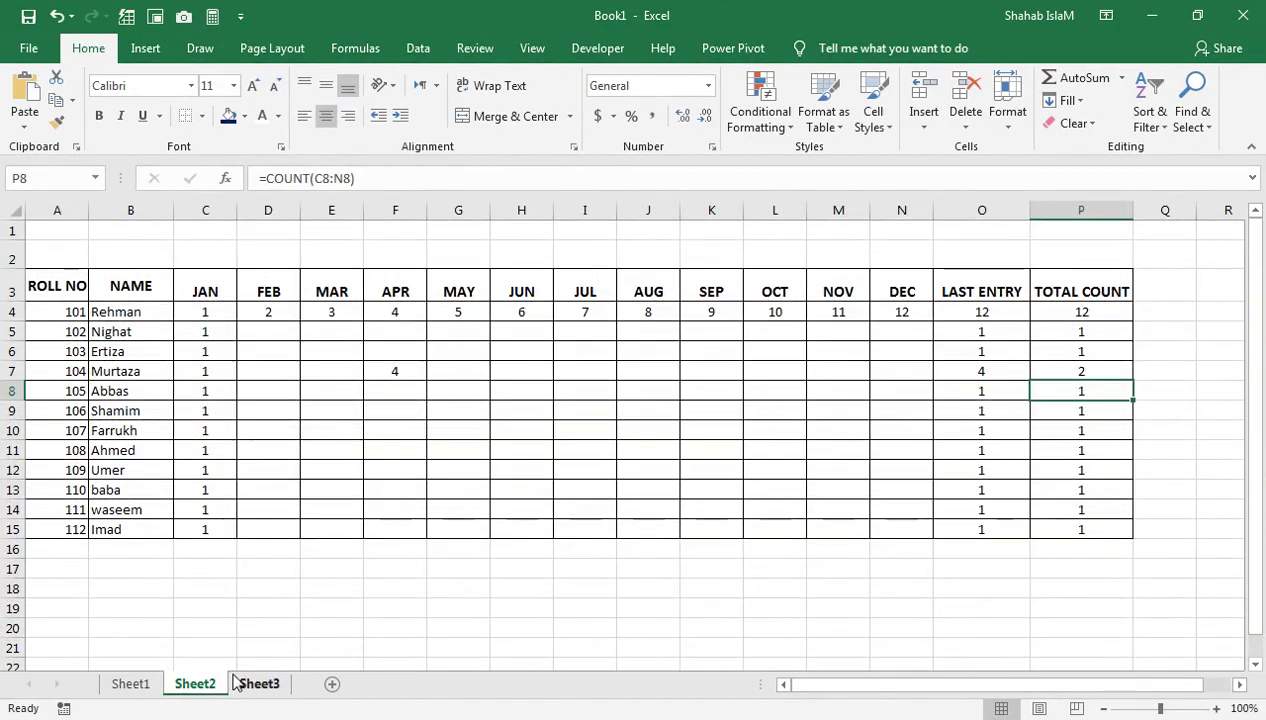
{"action": "left_click", "coordinate": [252, 684]}
Paste the fee VLOOKUP into D12:D14, adjusting column indexes for Examination, Books and Computer fees
{"action": "type", "text": "=VLOOKUP(D4,Sheet1!A3:R15,2,FALSE)"}
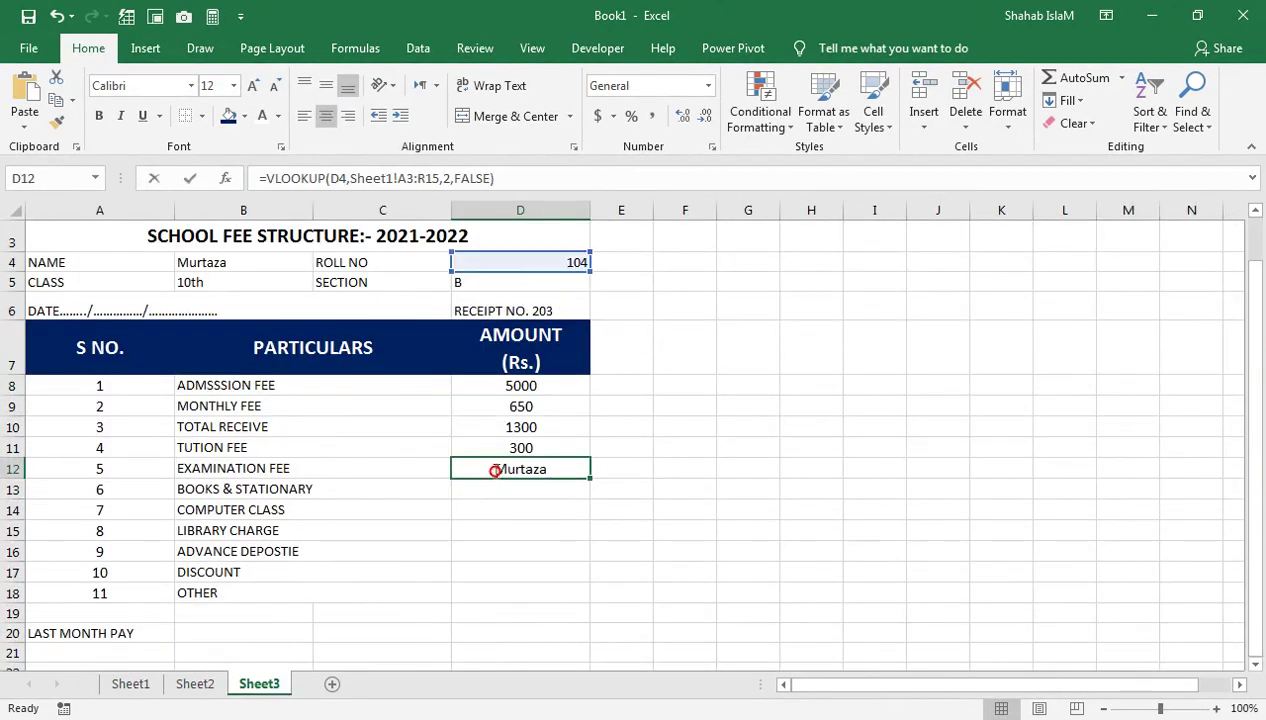
{"action": "double_click", "coordinate": [484, 468]}
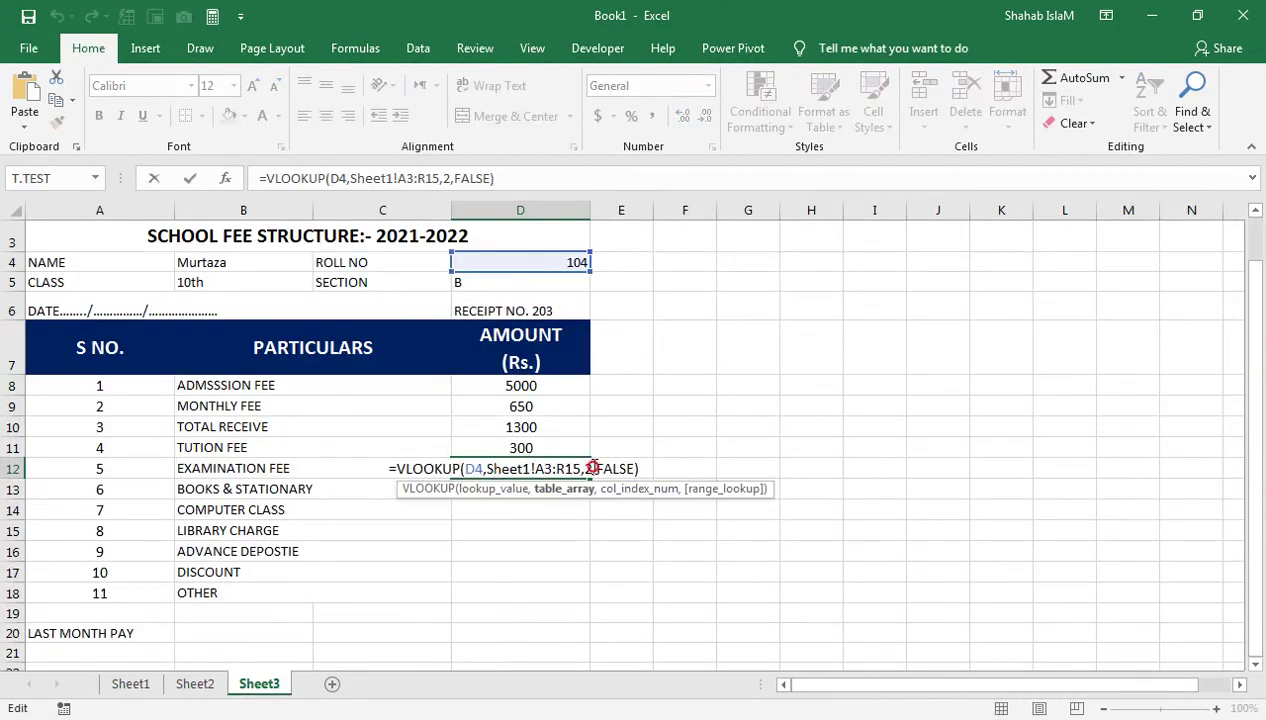
{"action": "double_click", "coordinate": [586, 469]}
{"action": "type", "text": "11"}
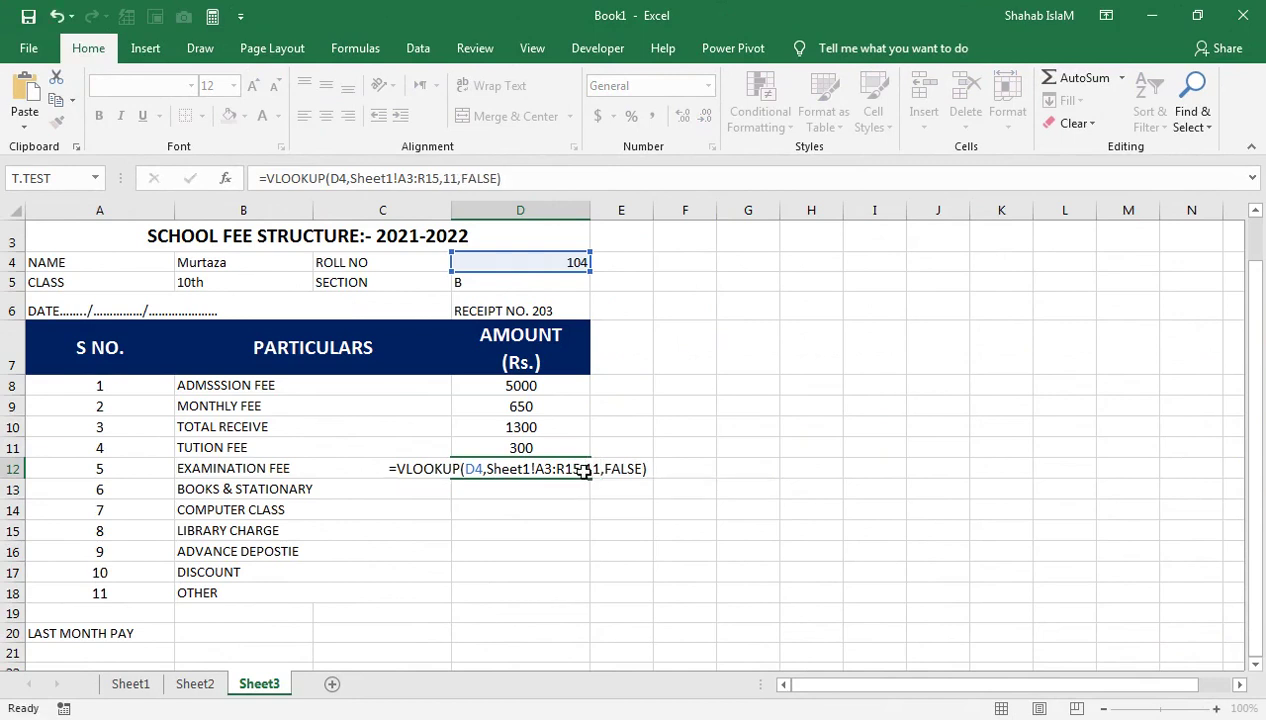
{"action": "key", "text": "Return"}
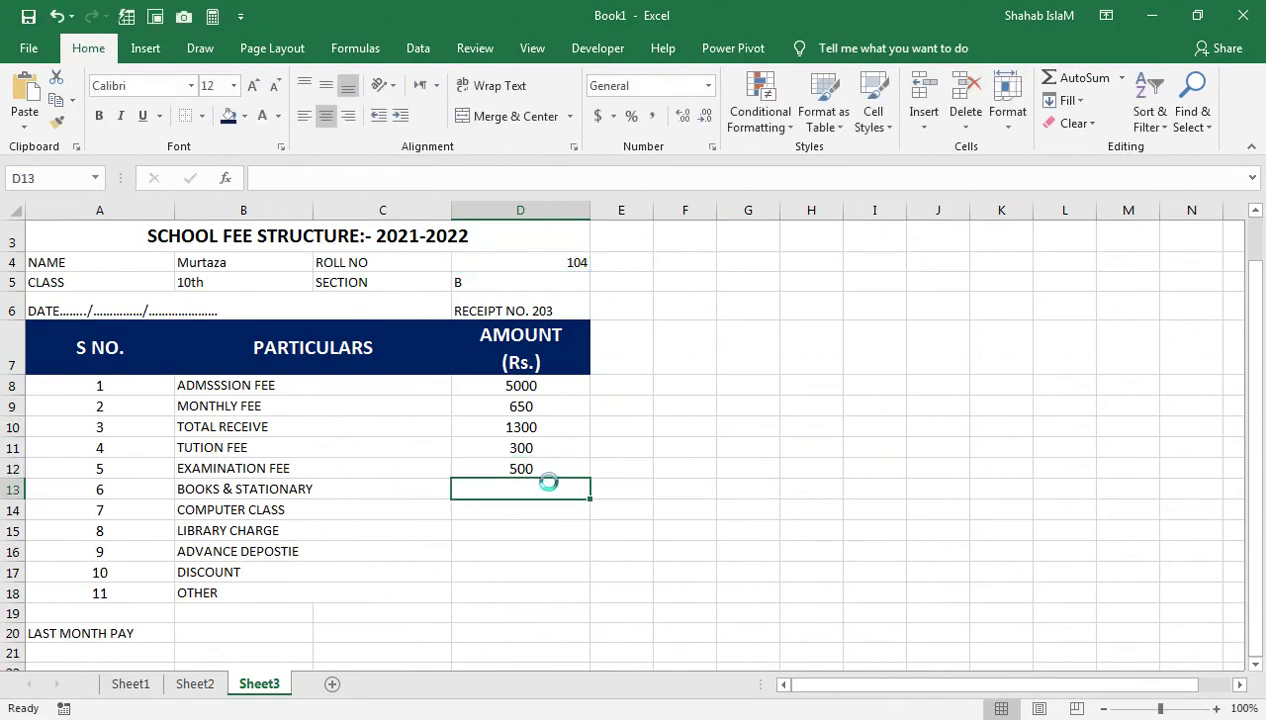
{"action": "key", "text": "ctrl+v"}
{"action": "double_click", "coordinate": [549, 488]}
{"action": "left_click", "coordinate": [587, 489]}
{"action": "key", "text": "Return"}
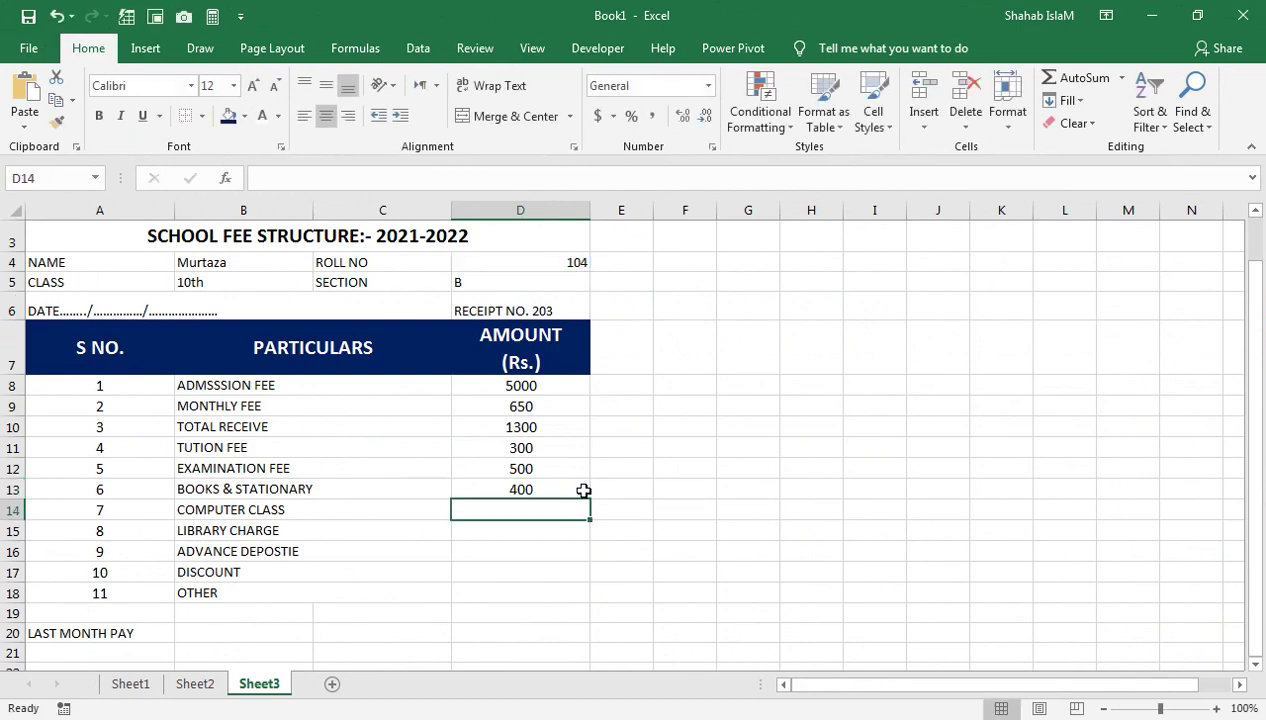
{"action": "type", "text": "=VLOOKUP(D4,Sheet1!A3:R15,2,FALSE)"}
{"action": "double_click", "coordinate": [545, 510]}
{"action": "double_click", "coordinate": [585, 510]}
{"action": "type", "text": "11"}
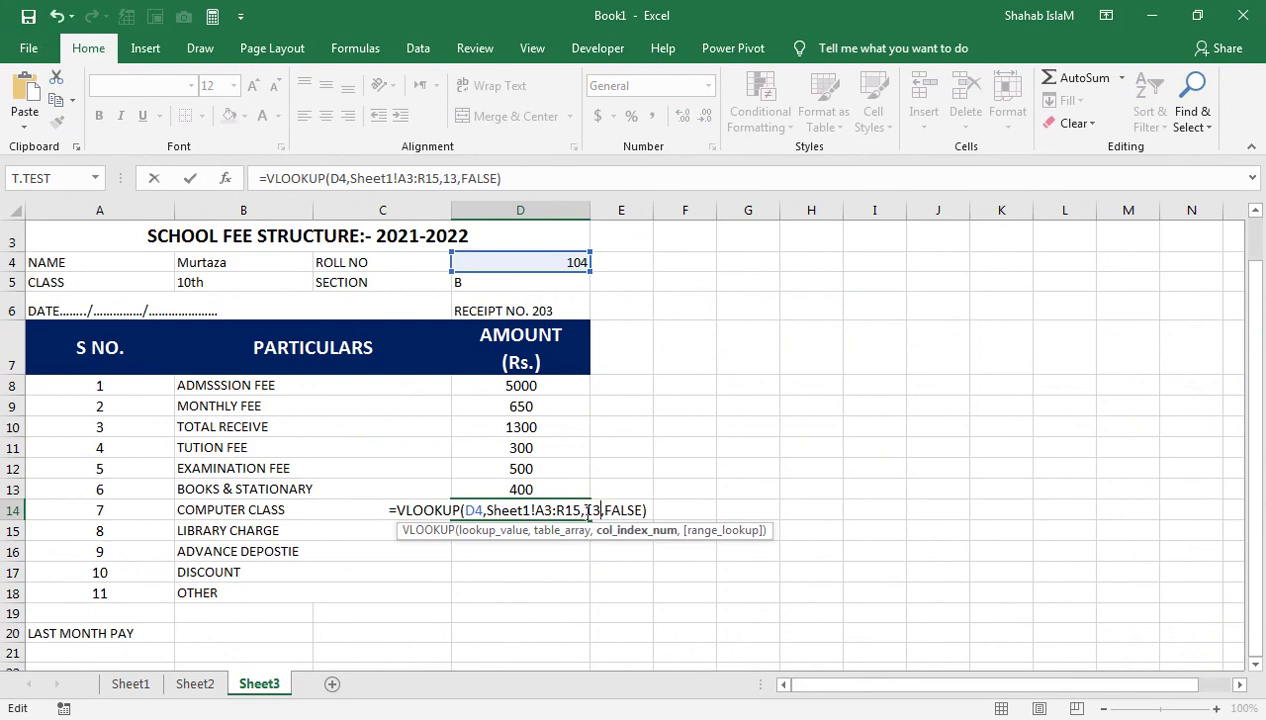
{"action": "key", "text": "Return"}
Paste the VLOOKUP into D15:D17 with column indexes 14, 15 and 16 (140, 0, 0)
{"action": "key", "text": "ctrl+v"}
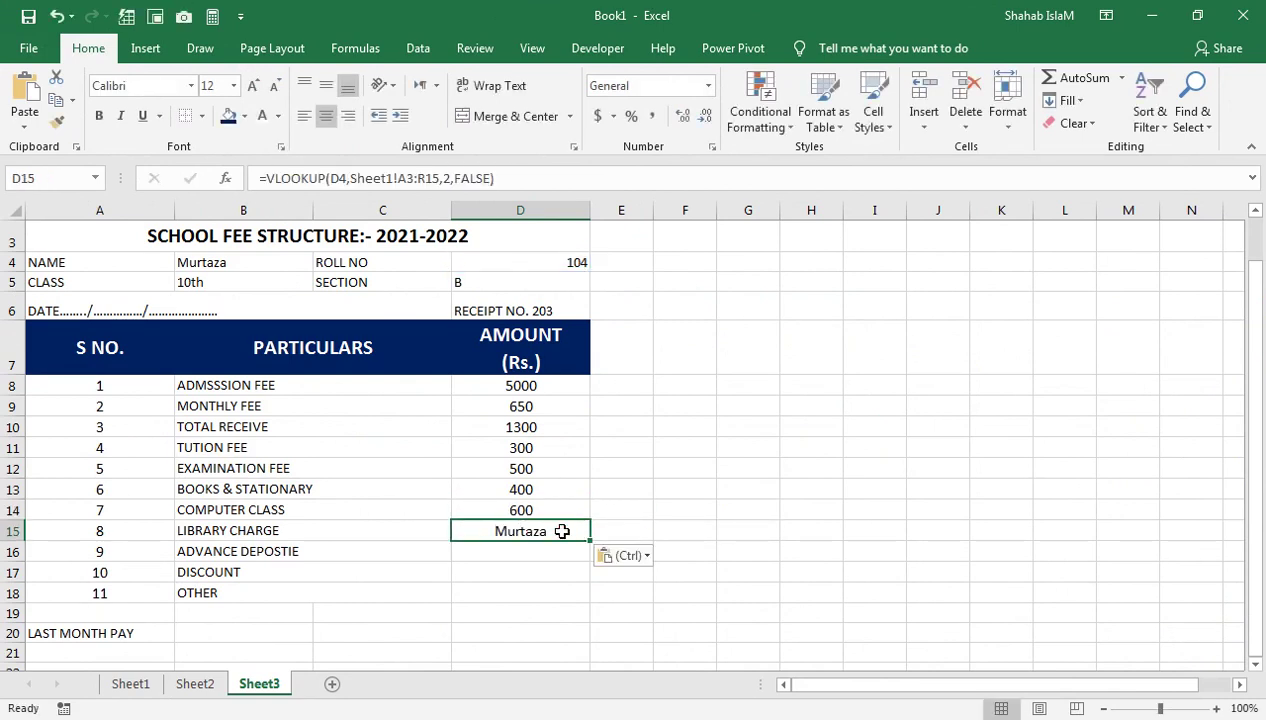
{"action": "double_click", "coordinate": [596, 531]}
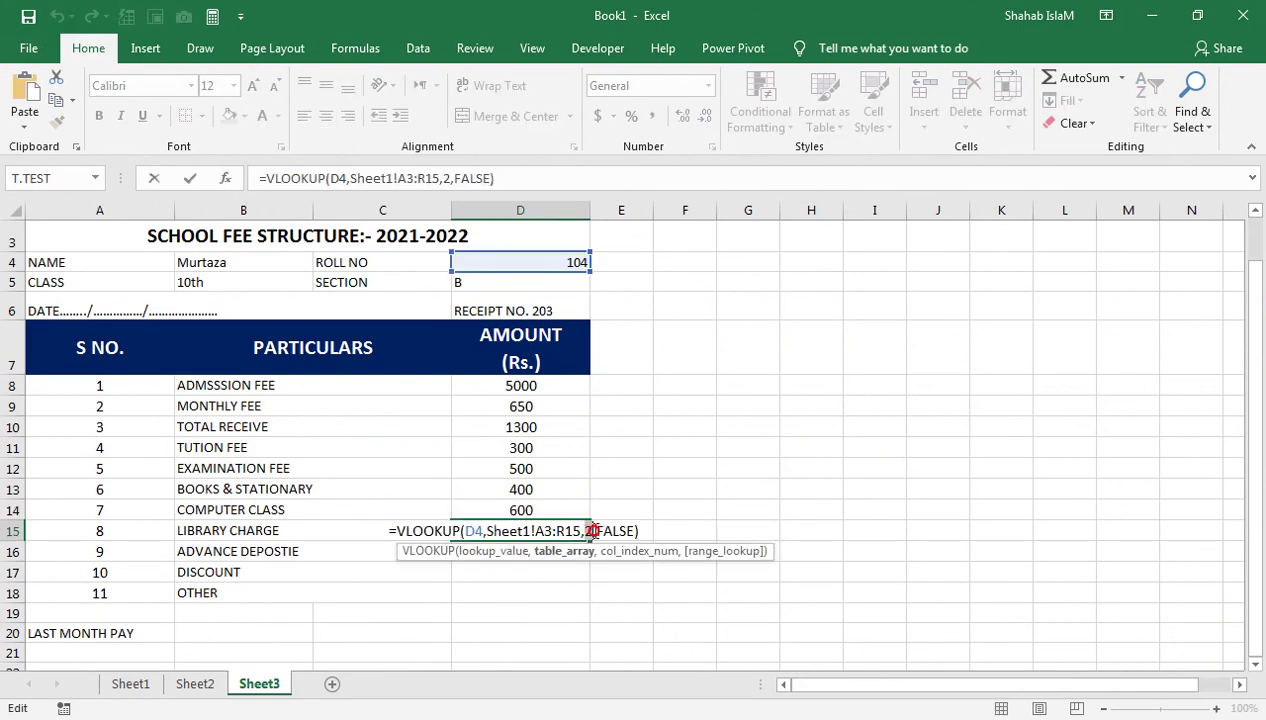
{"action": "type", "text": "14"}
{"action": "key", "text": "Return"}
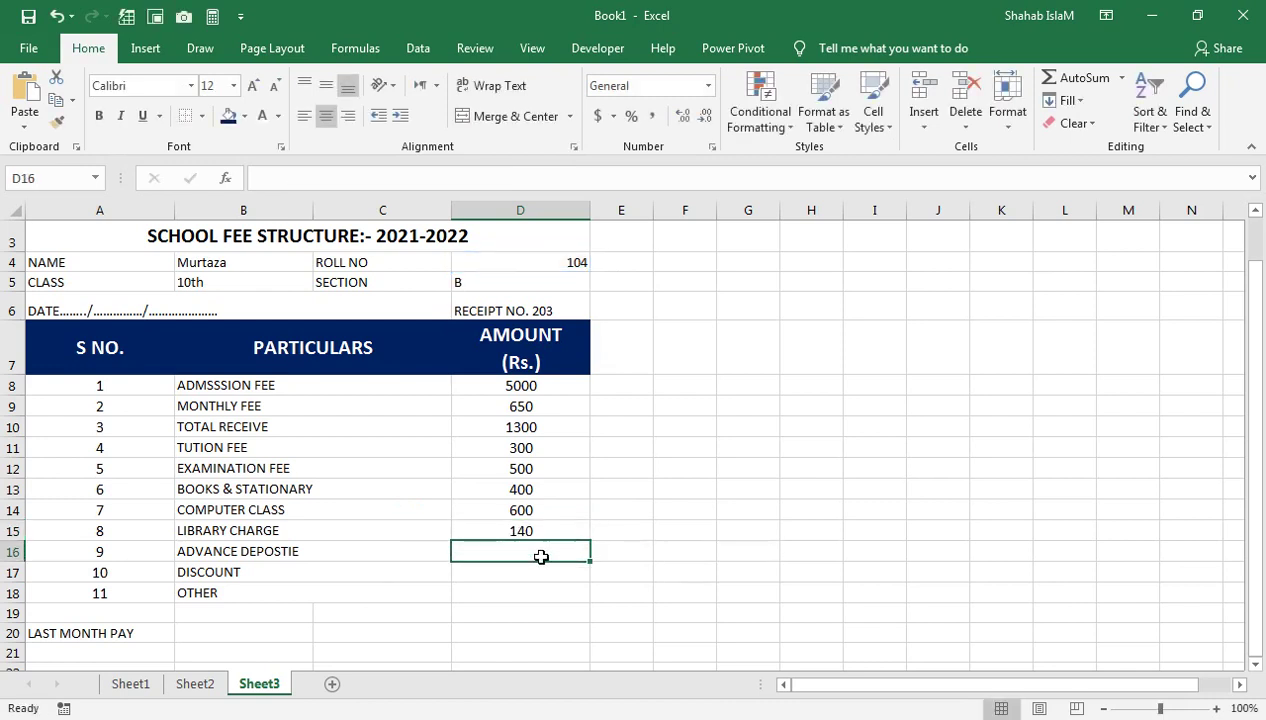
{"action": "type", "text": "=VLOOKUP(D4,Sheet1!A3:R15,2,FALSE)"}
{"action": "left_click", "coordinate": [553, 563]}
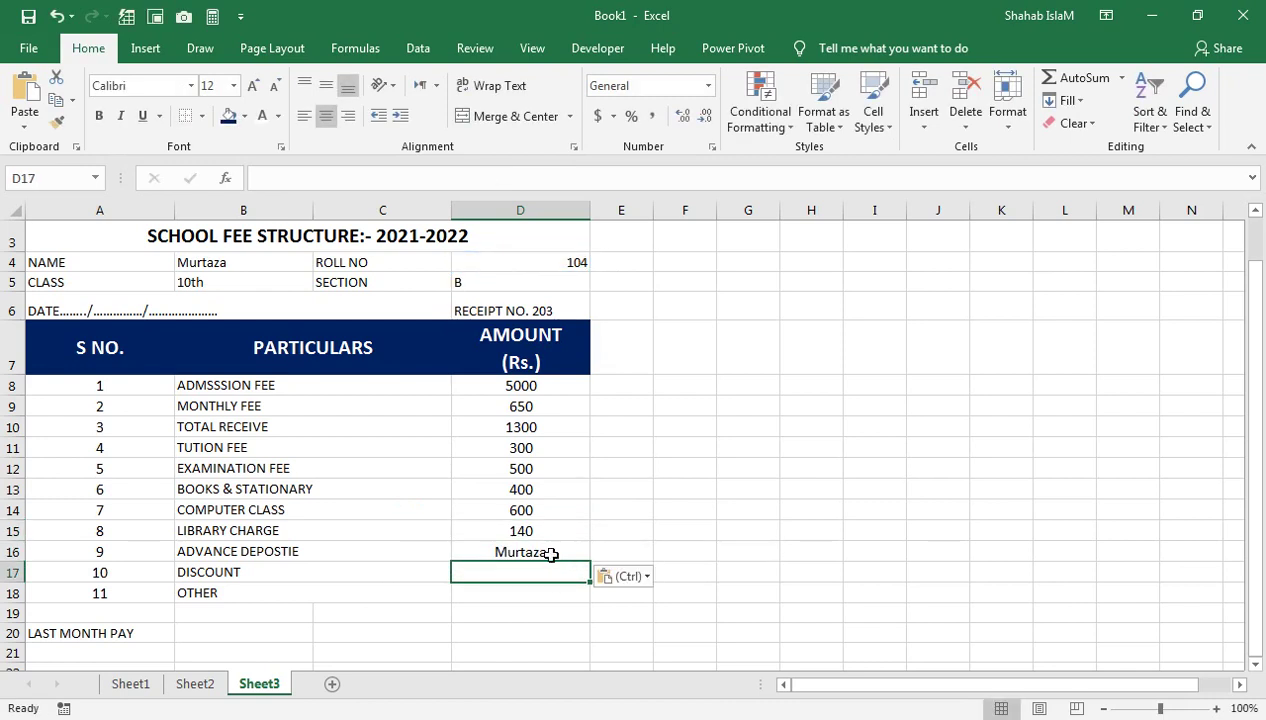
{"action": "double_click", "coordinate": [555, 552]}
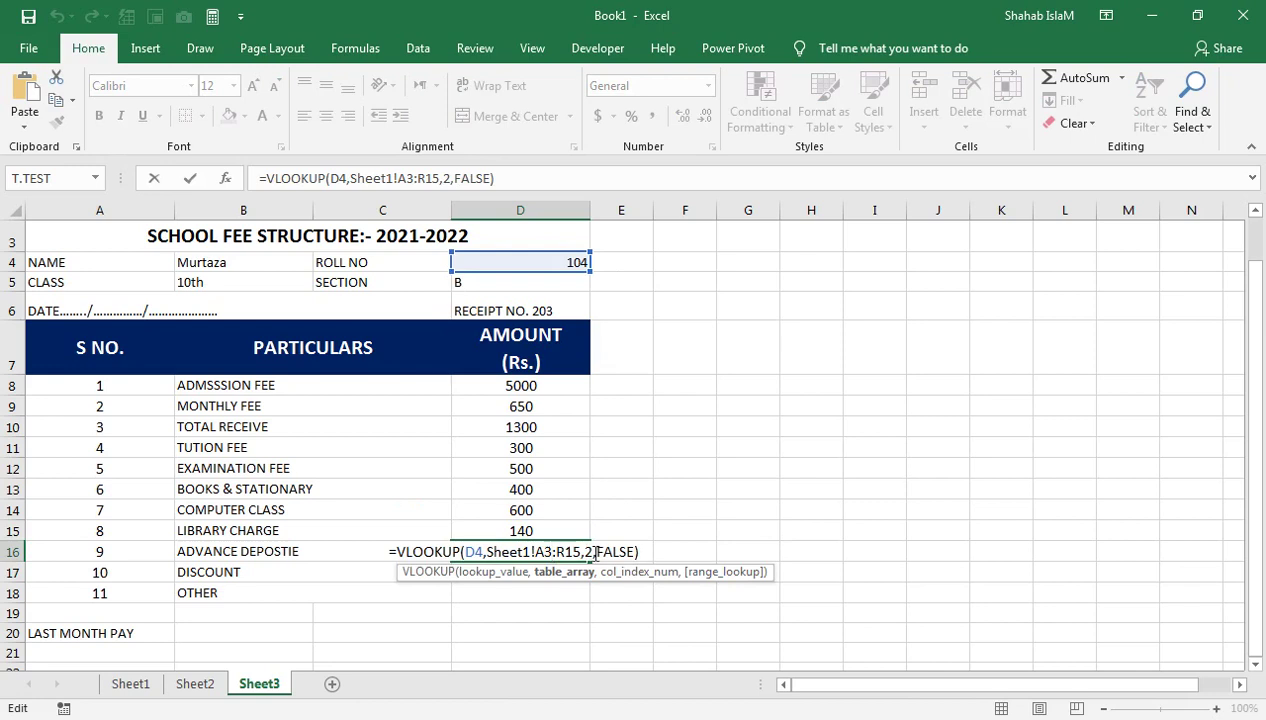
{"action": "double_click", "coordinate": [588, 552]}
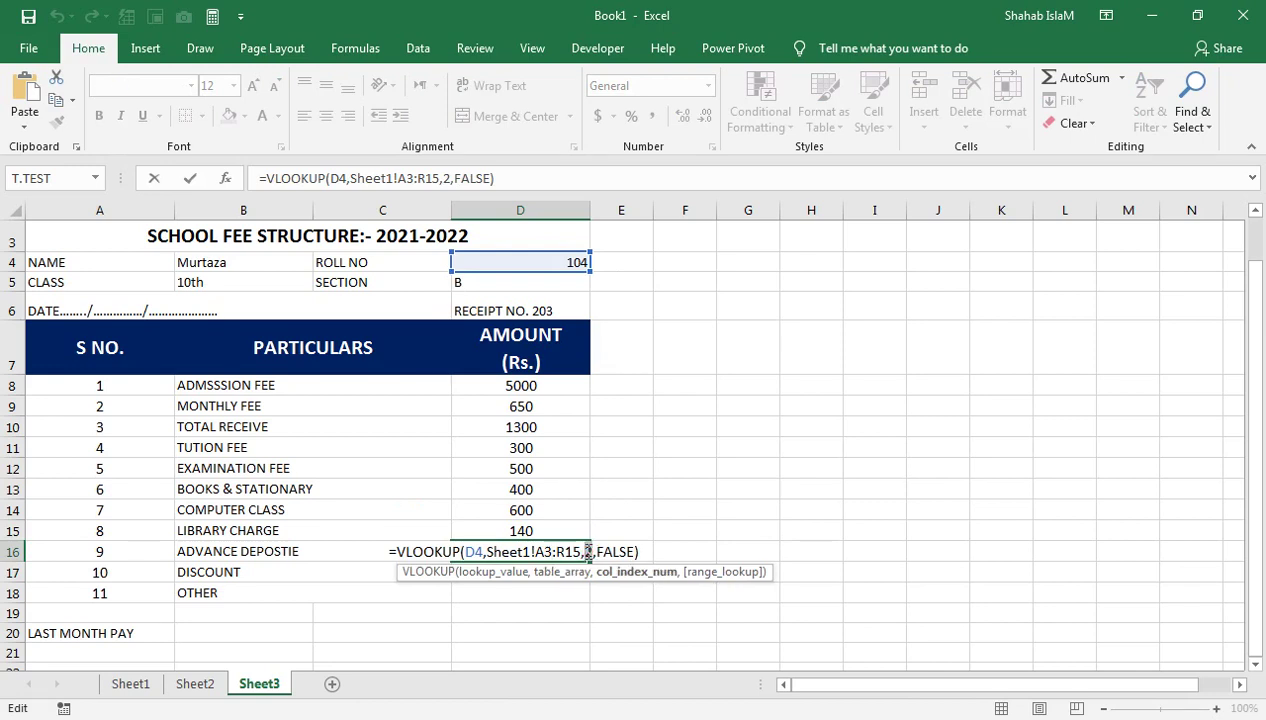
{"action": "type", "text": "5"}
{"action": "key", "text": "Return"}
{"action": "left_click", "coordinate": [588, 552]}
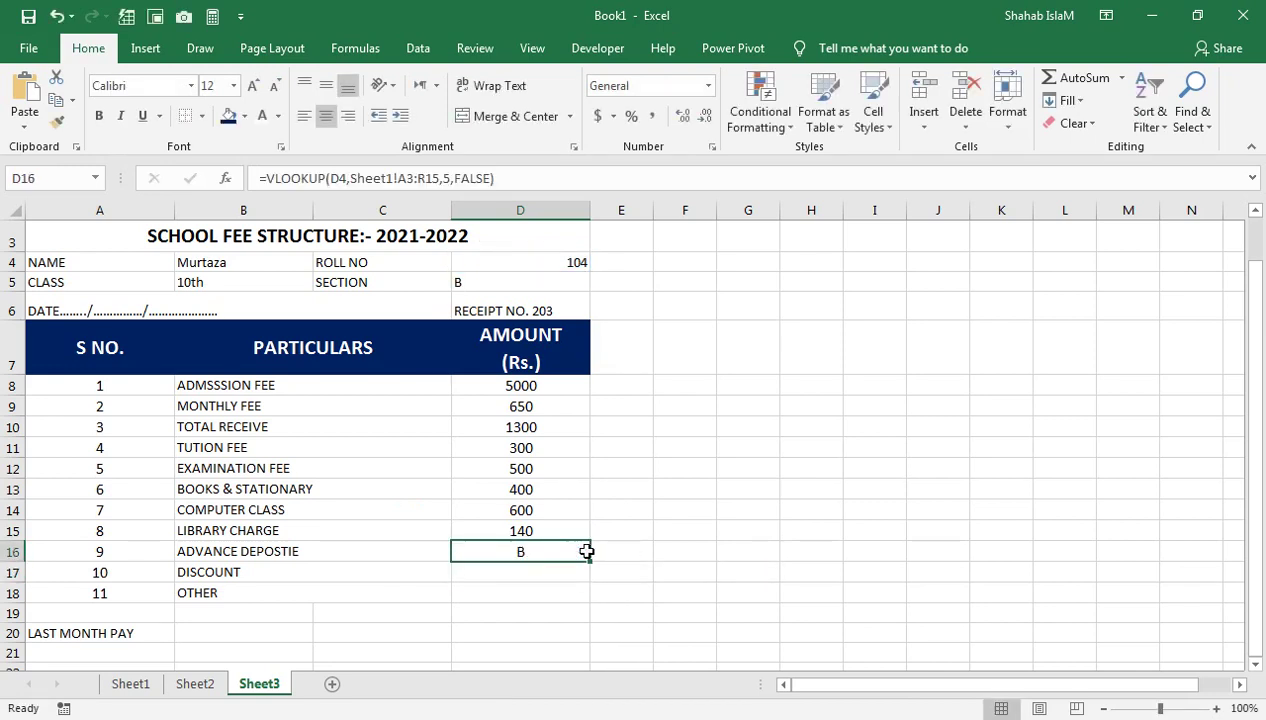
{"action": "key", "text": "F2"}
{"action": "key", "text": "Left"}
{"action": "key", "text": "Left"}
{"action": "key", "text": "Left"}
{"action": "key", "text": "Left"}
{"action": "key", "text": "Left"}
{"action": "key", "text": "Left"}
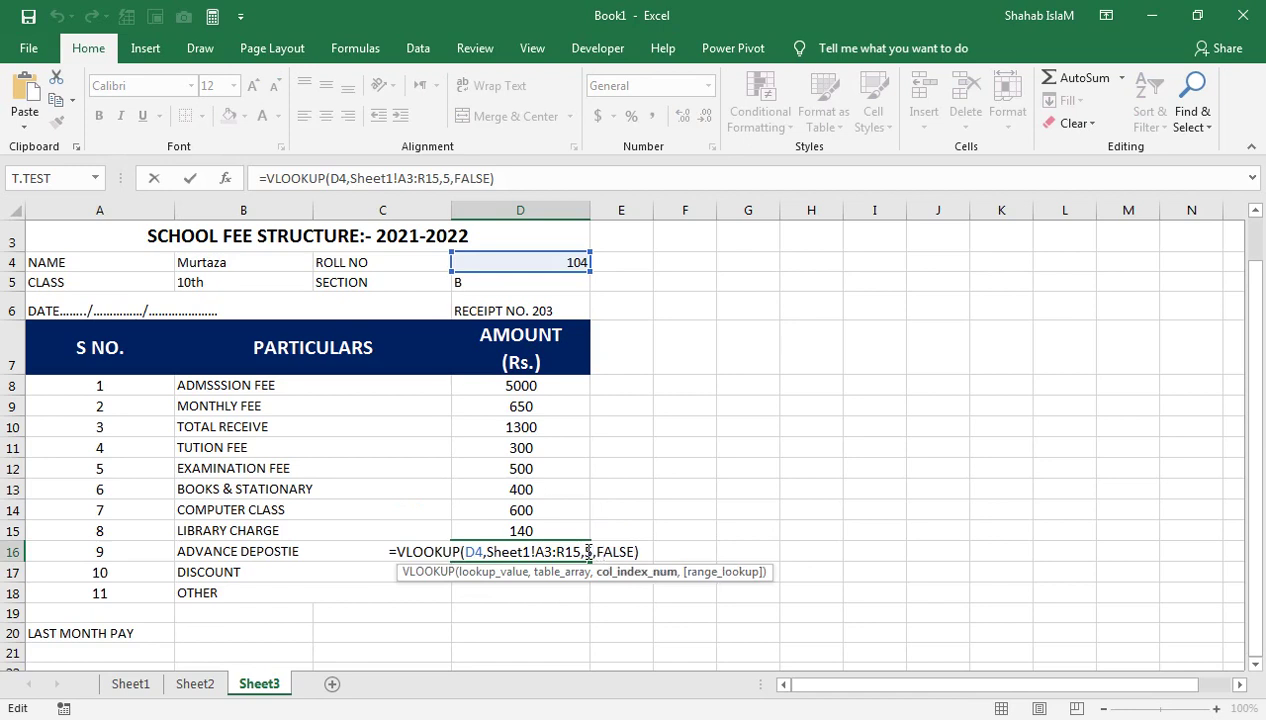
{"action": "key", "text": "Return"}
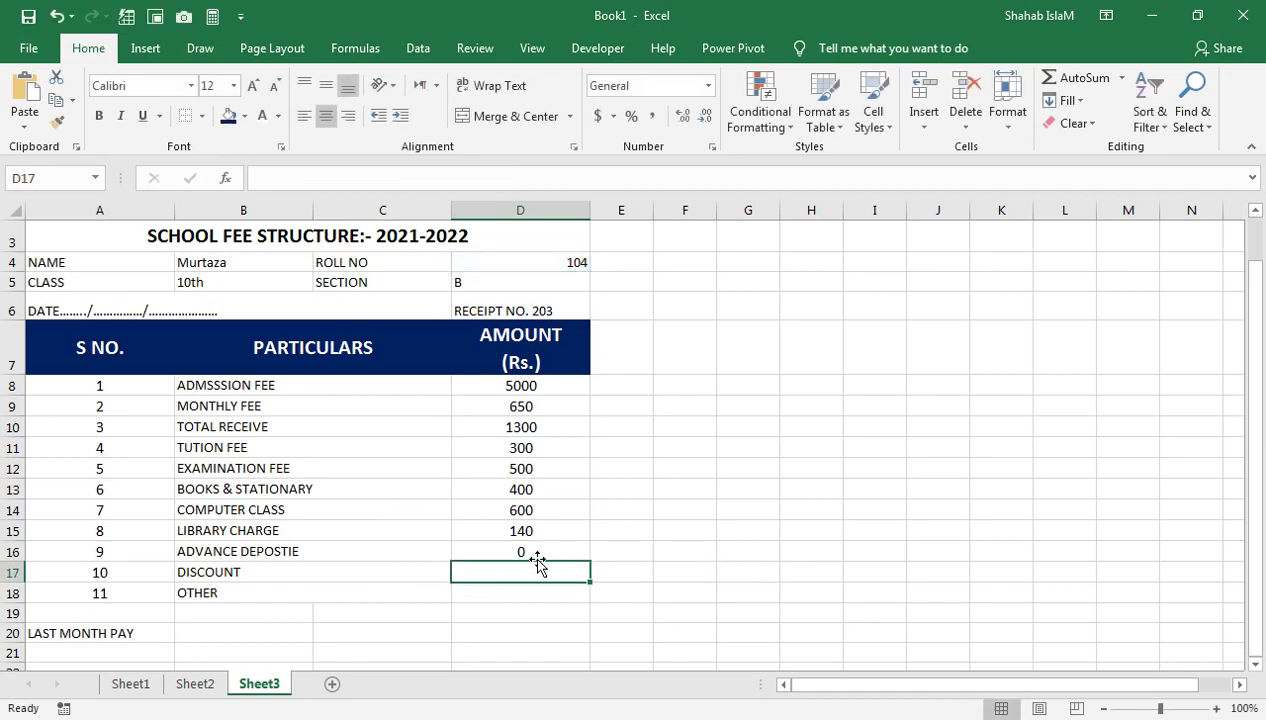
{"action": "type", "text": "=VLOOKUP(D4,Sheet1!A3:R15,2,FALSE)"}
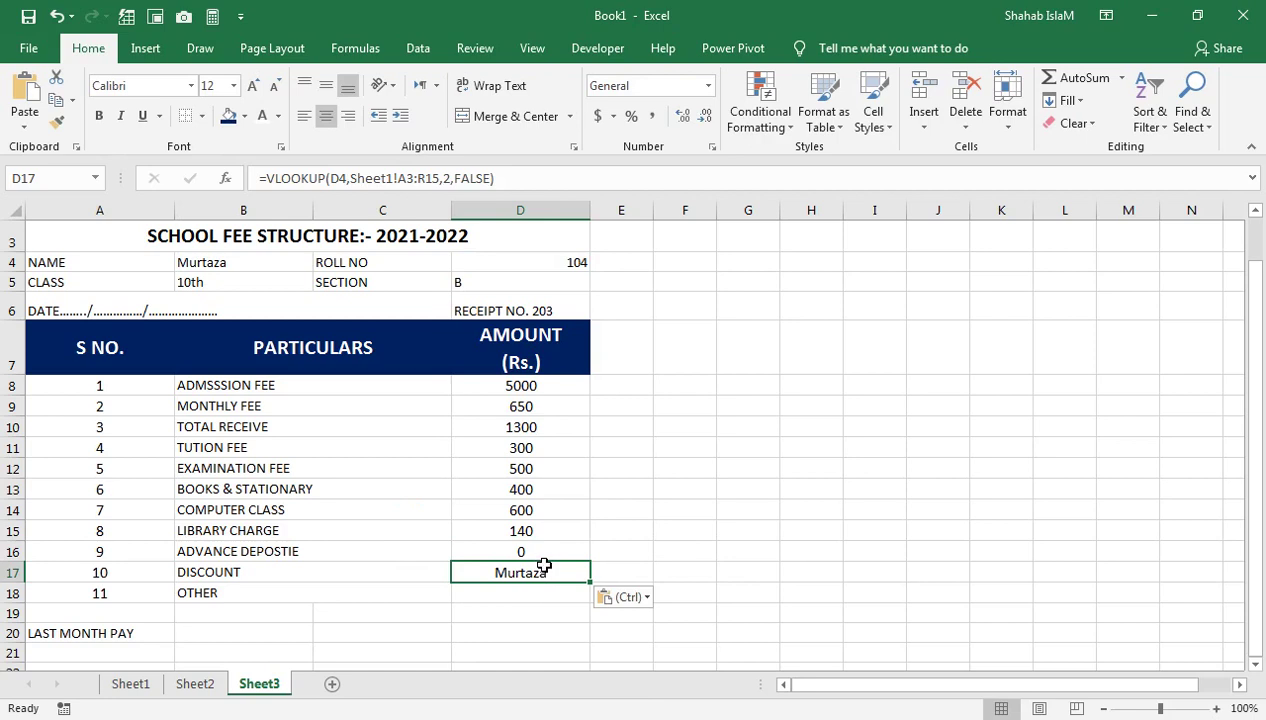
{"action": "left_click", "coordinate": [568, 552]}
{"action": "double_click", "coordinate": [560, 571]}
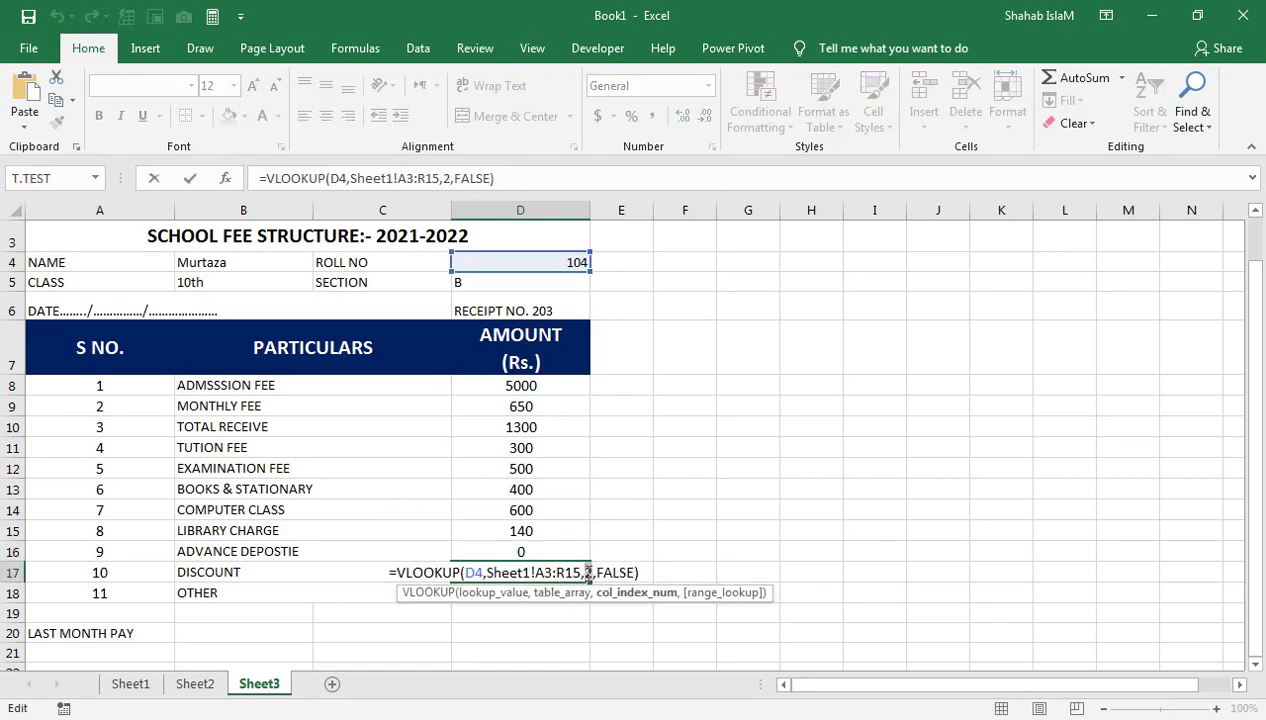
{"action": "key", "text": "BackSpace"}
{"action": "type", "text": "16"}
{"action": "key", "text": "Return"}
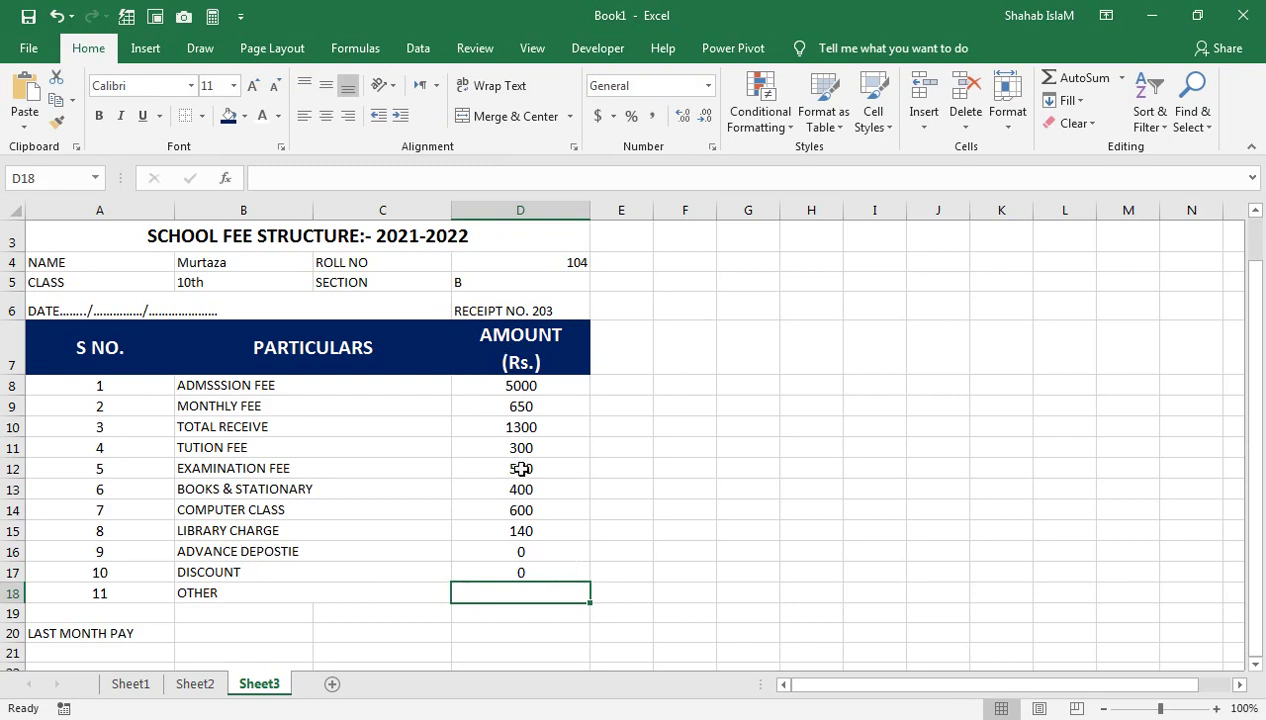
{"action": "left_click_drag", "start_coordinate": [520, 388], "coordinate": [503, 593]}
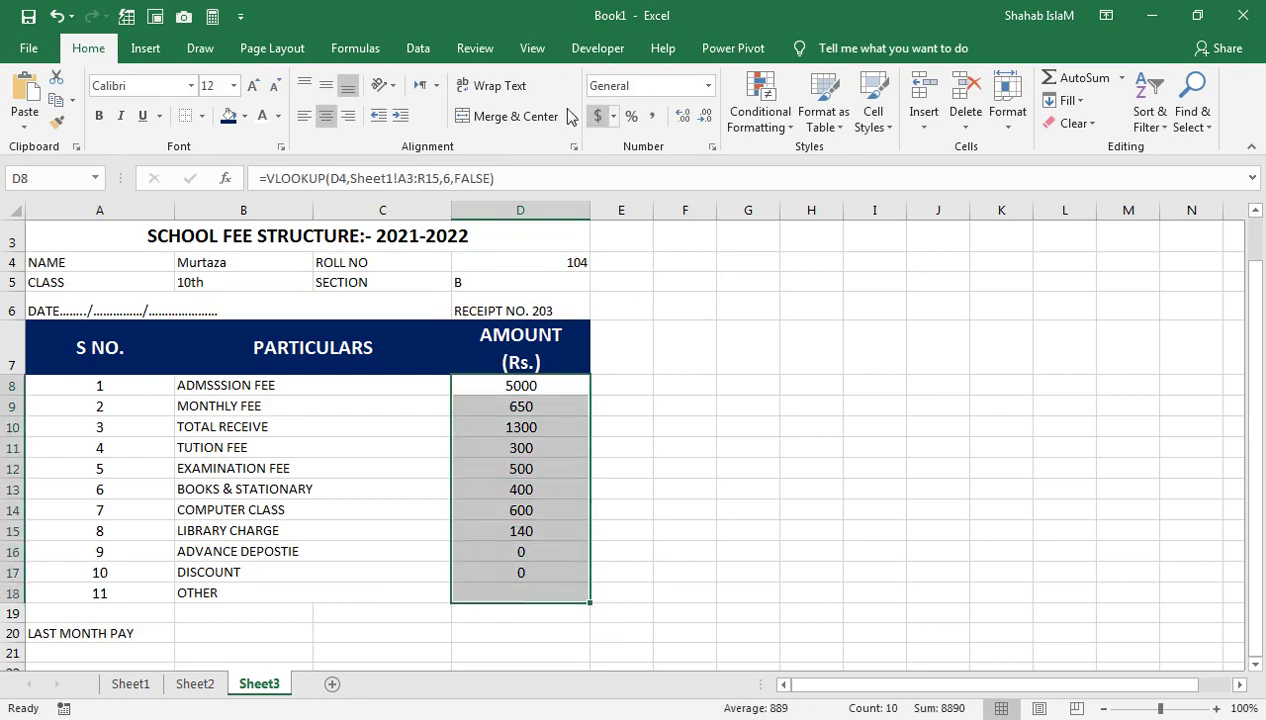
Apply Comma Style accounting format to the receipt amounts in D8:D18
{"action": "left_click", "coordinate": [648, 116]}
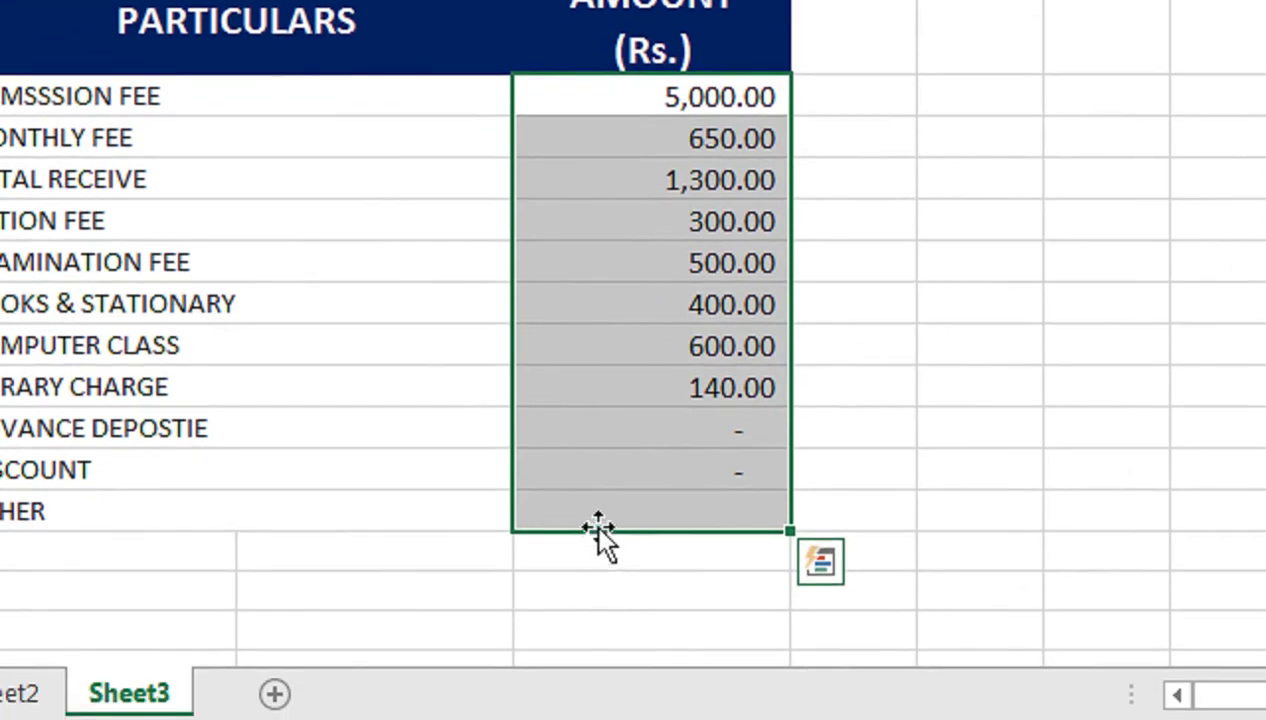
{"action": "left_click", "coordinate": [616, 469]}
{"action": "left_click", "coordinate": [620, 508]}
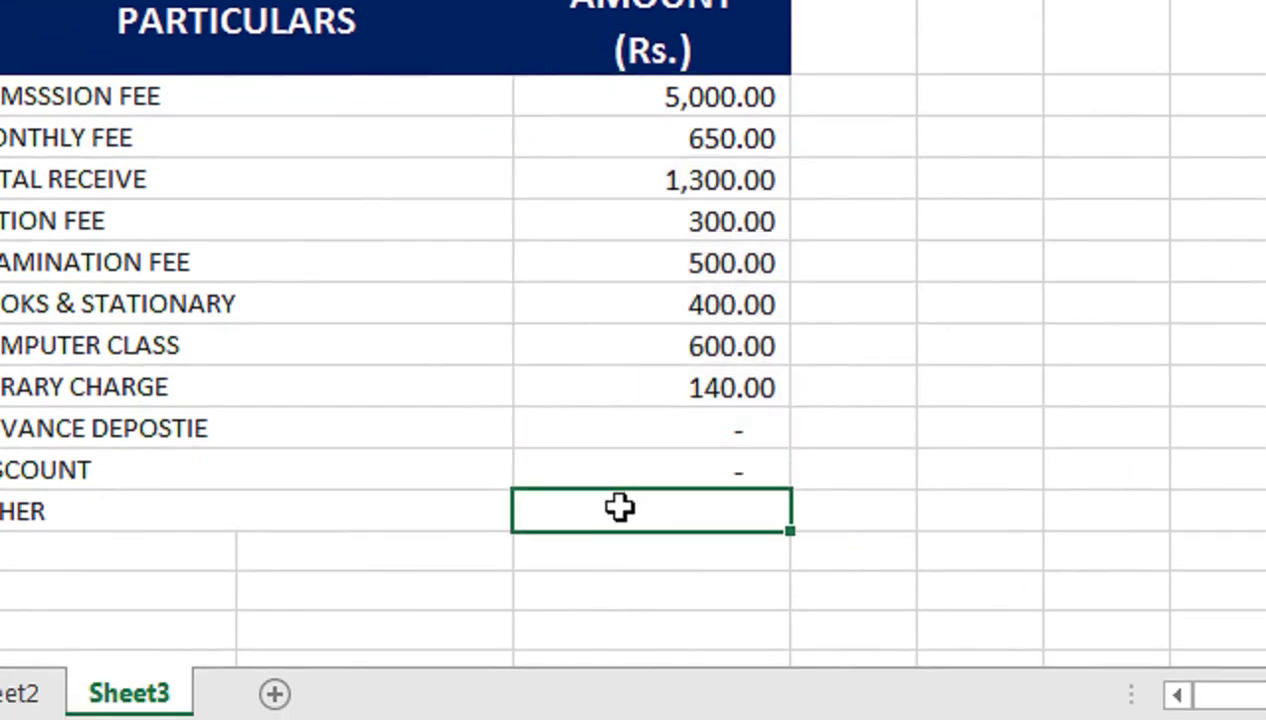
Check on Sheet1 that OTHER is column number 17
{"action": "left_click", "coordinate": [131, 684]}
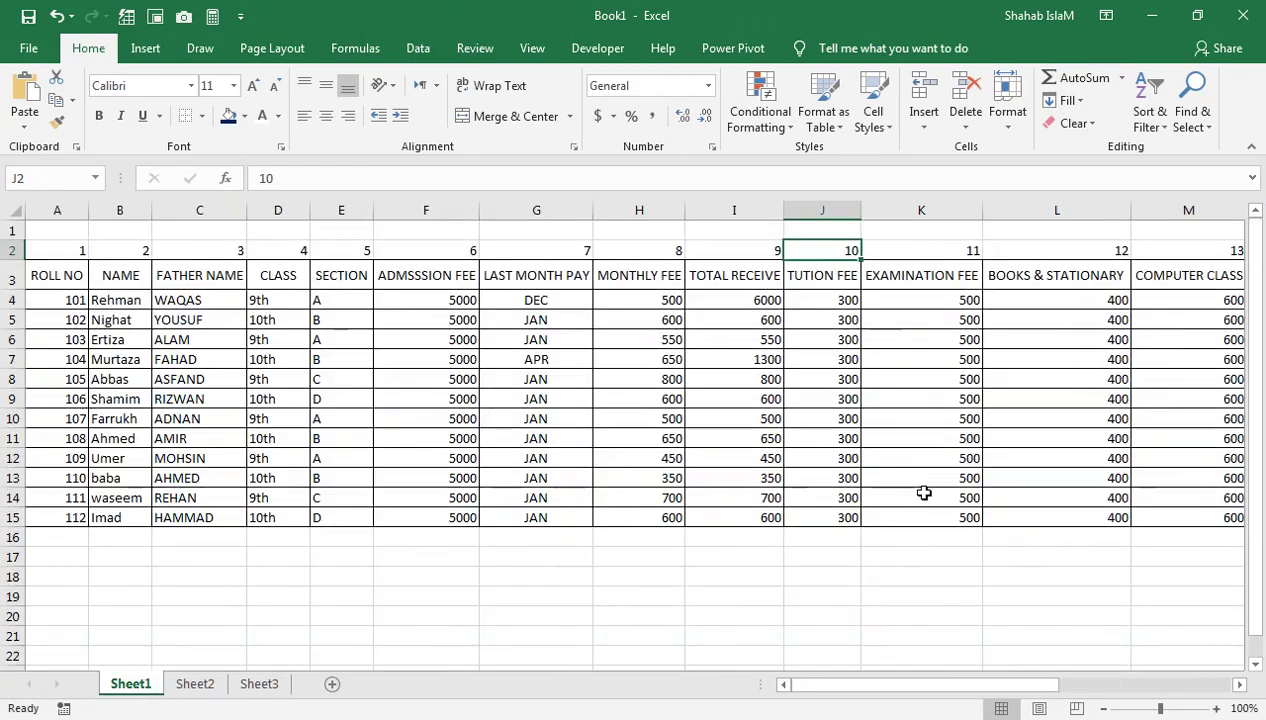
{"action": "left_click_drag", "start_coordinate": [1140, 280], "coordinate": [1040, 280]}
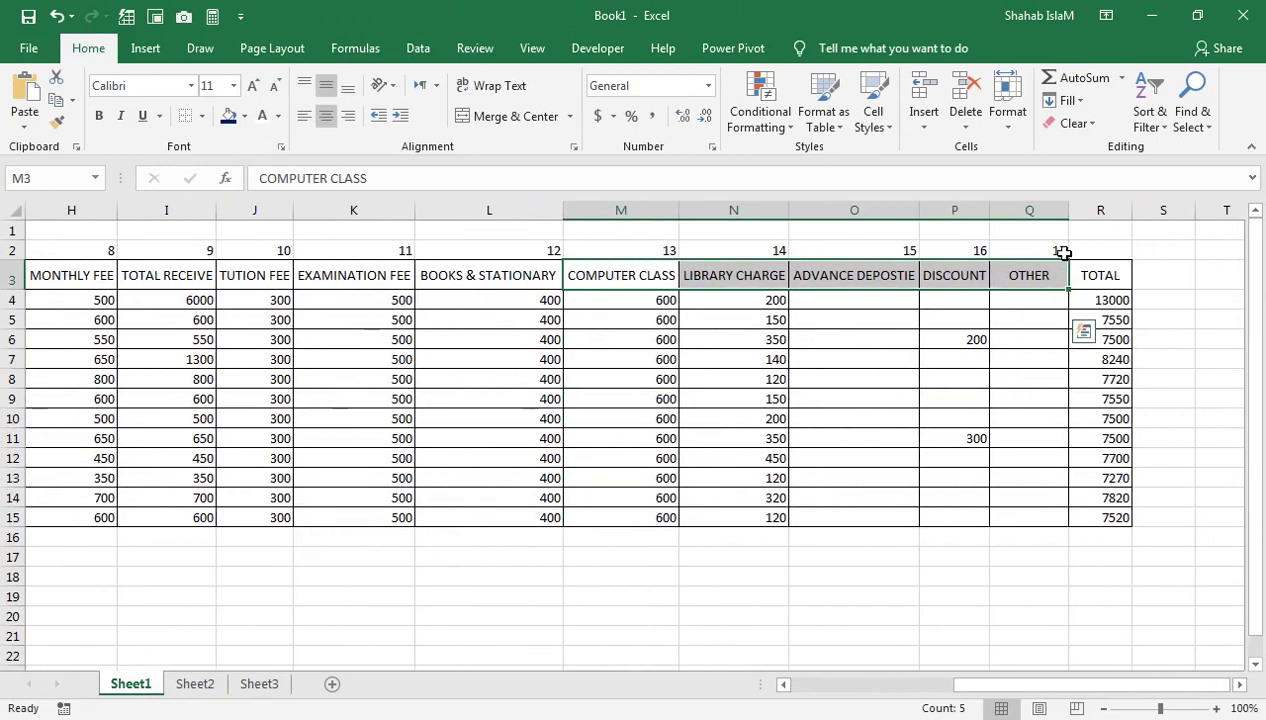
{"action": "left_click", "coordinate": [1031, 252]}
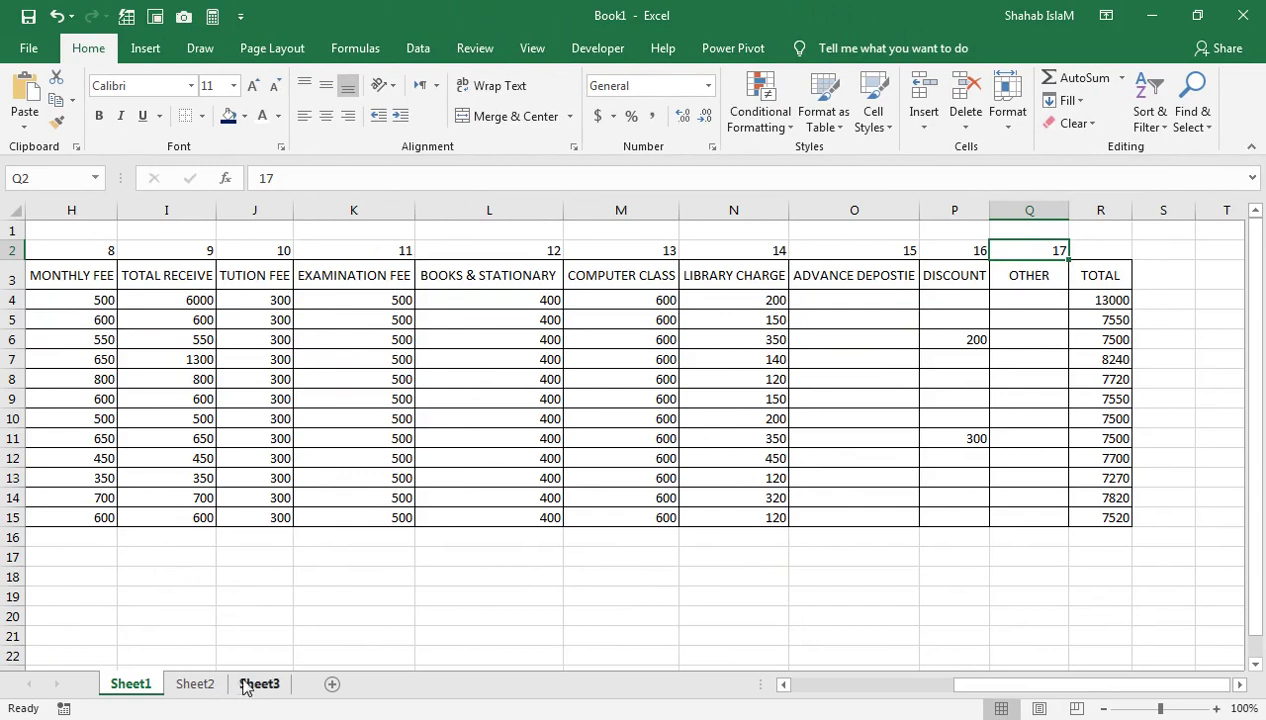
{"action": "left_click", "coordinate": [259, 684]}
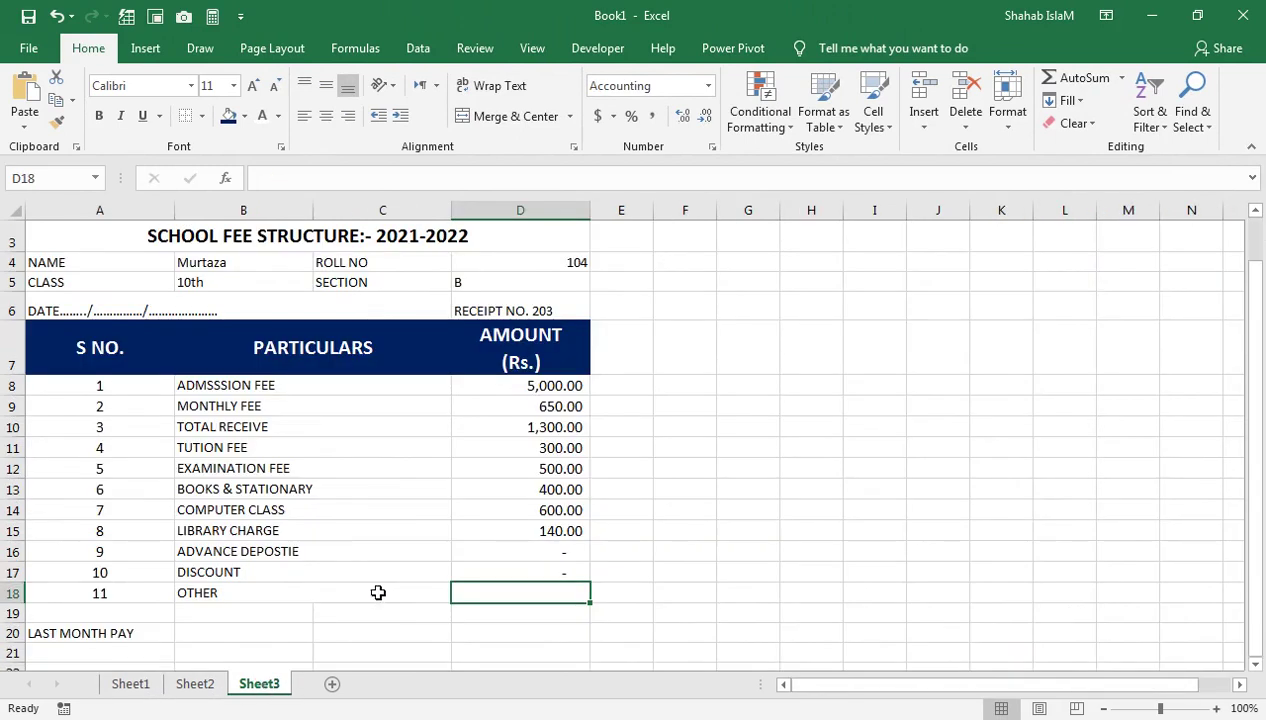
Put the VLOOKUP with column index 17 into D18 for the Other charge
{"action": "left_click", "coordinate": [528, 567]}
{"action": "left_click", "coordinate": [516, 600]}
{"action": "type", "text": "=VLOOKUP(D4,Sheet1!A3:R15,2,FALSE)"}
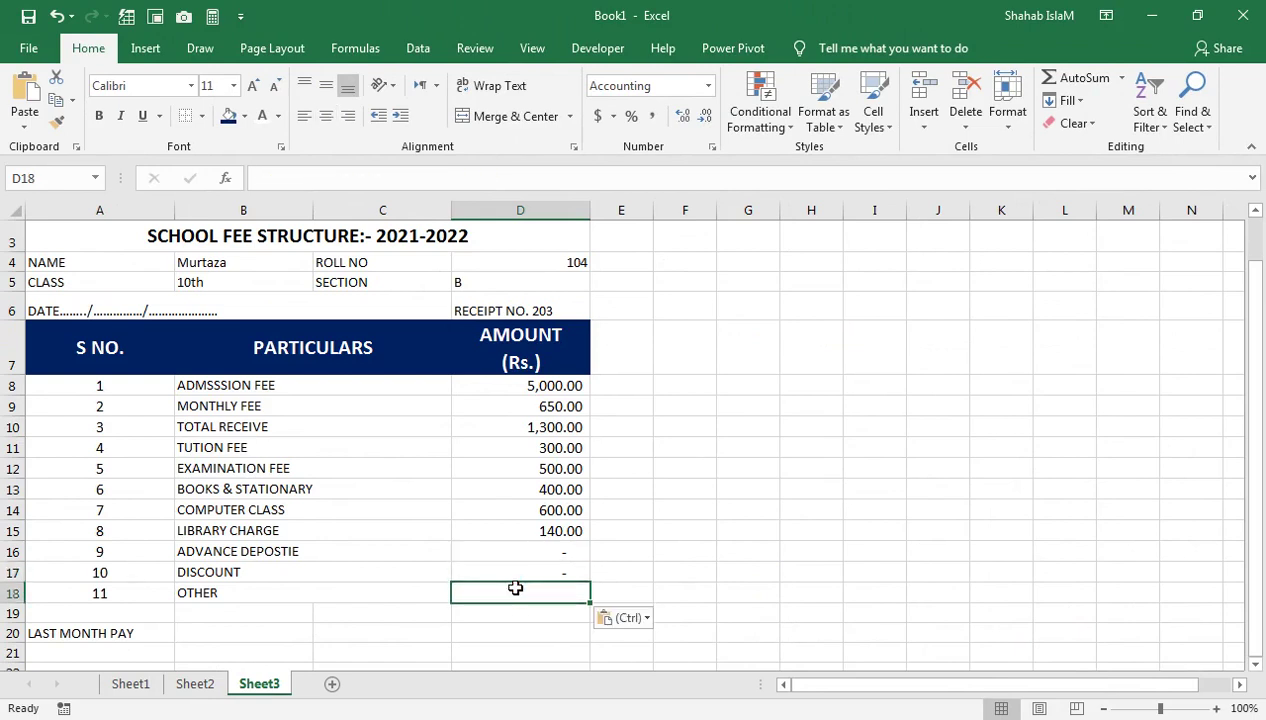
{"action": "double_click", "coordinate": [515, 591]}
{"action": "left_click", "coordinate": [643, 594]}
{"action": "key", "text": "Return"}
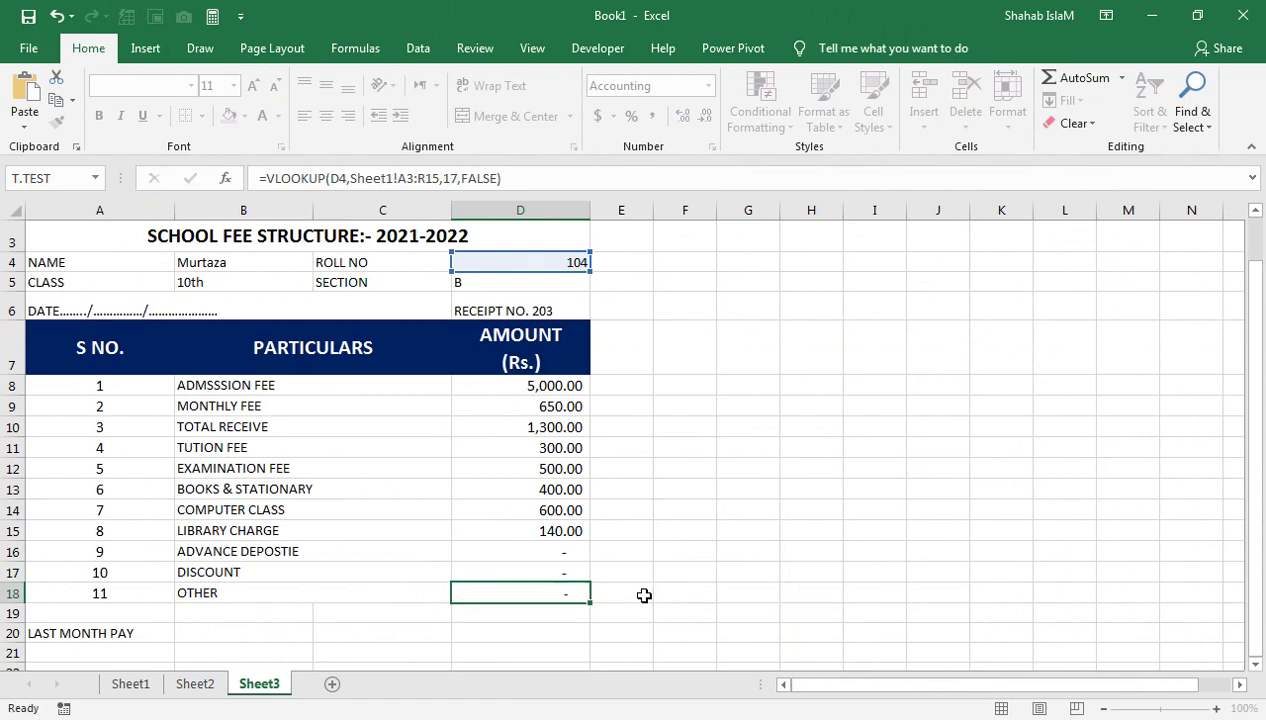
{"action": "left_click", "coordinate": [412, 591]}
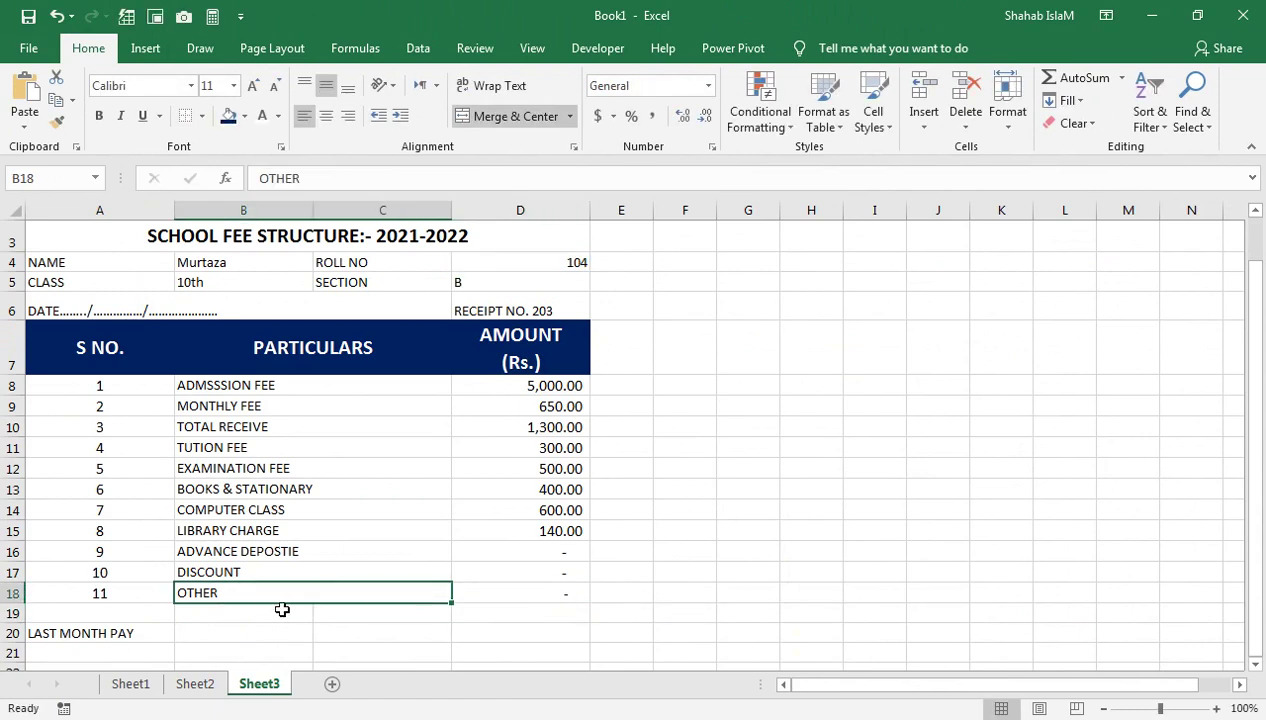
{"action": "left_click", "coordinate": [156, 625]}
Move LAST MONTH PAY up to A19 and check its column number 7 on Sheet1
{"action": "left_click_drag", "start_coordinate": [156, 625], "coordinate": [158, 613]}
{"action": "left_click", "coordinate": [233, 605]}
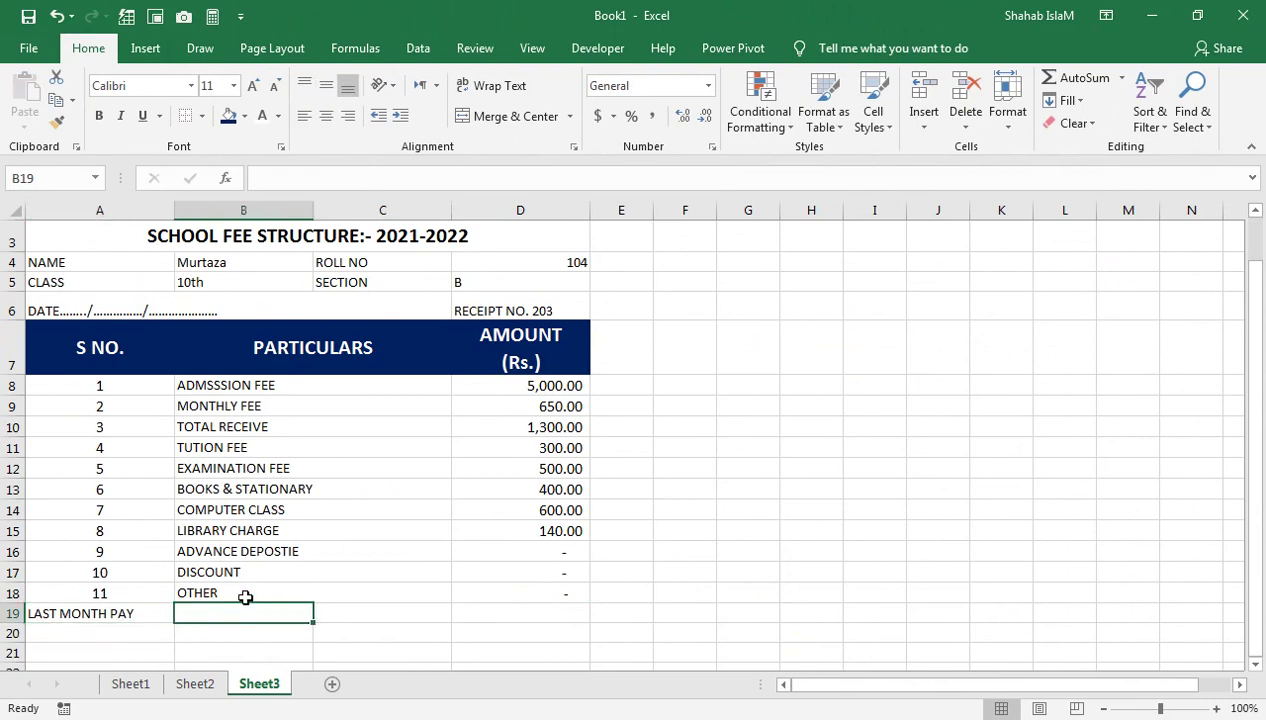
{"action": "left_click", "coordinate": [131, 684]}
{"action": "left_click_drag", "start_coordinate": [222, 327], "coordinate": [5, 300]}
{"action": "left_click", "coordinate": [577, 276]}
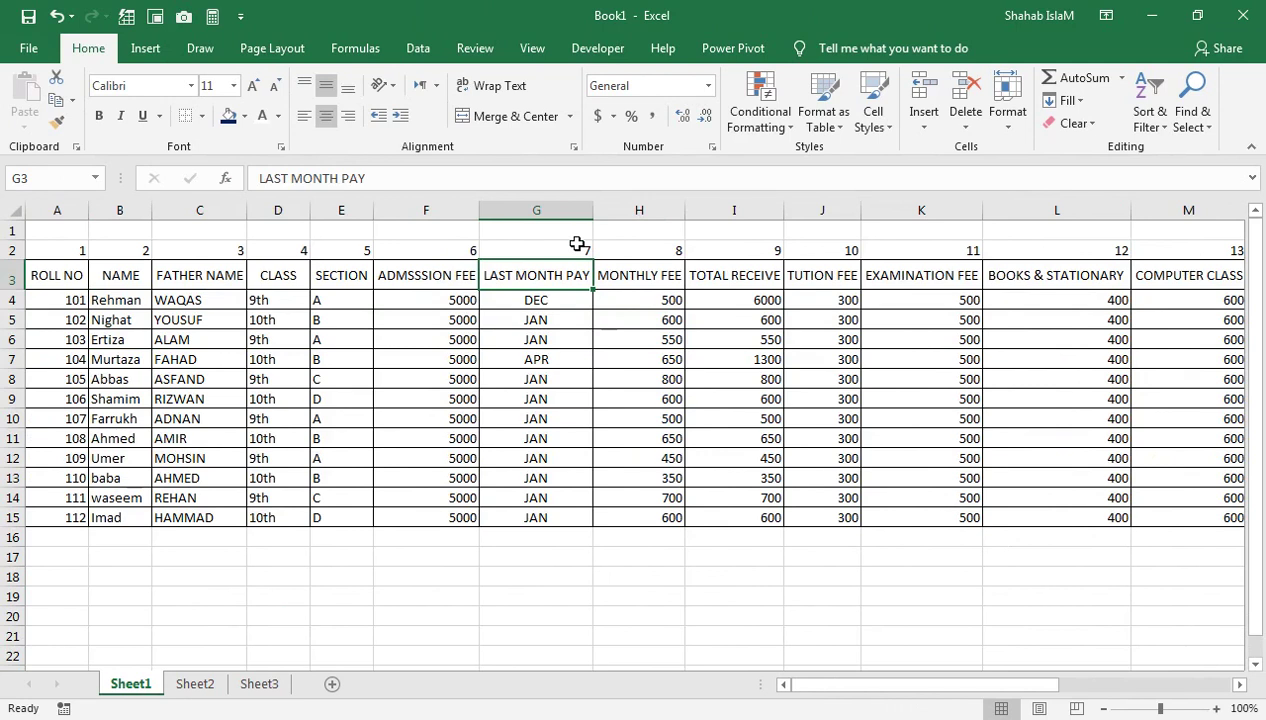
{"action": "left_click", "coordinate": [577, 244]}
{"action": "left_click", "coordinate": [252, 684]}
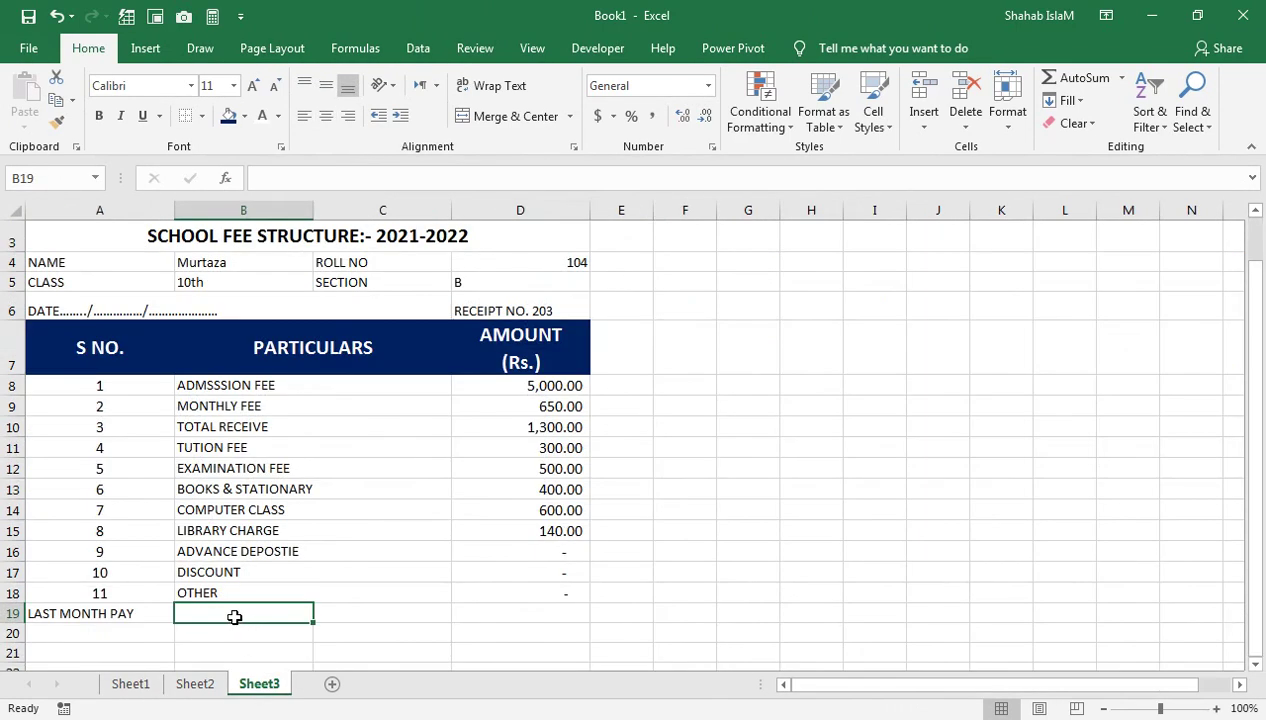
Copy B4's VLOOKUP into B19 with column index 7, showing APR
{"action": "left_click", "coordinate": [224, 258]}
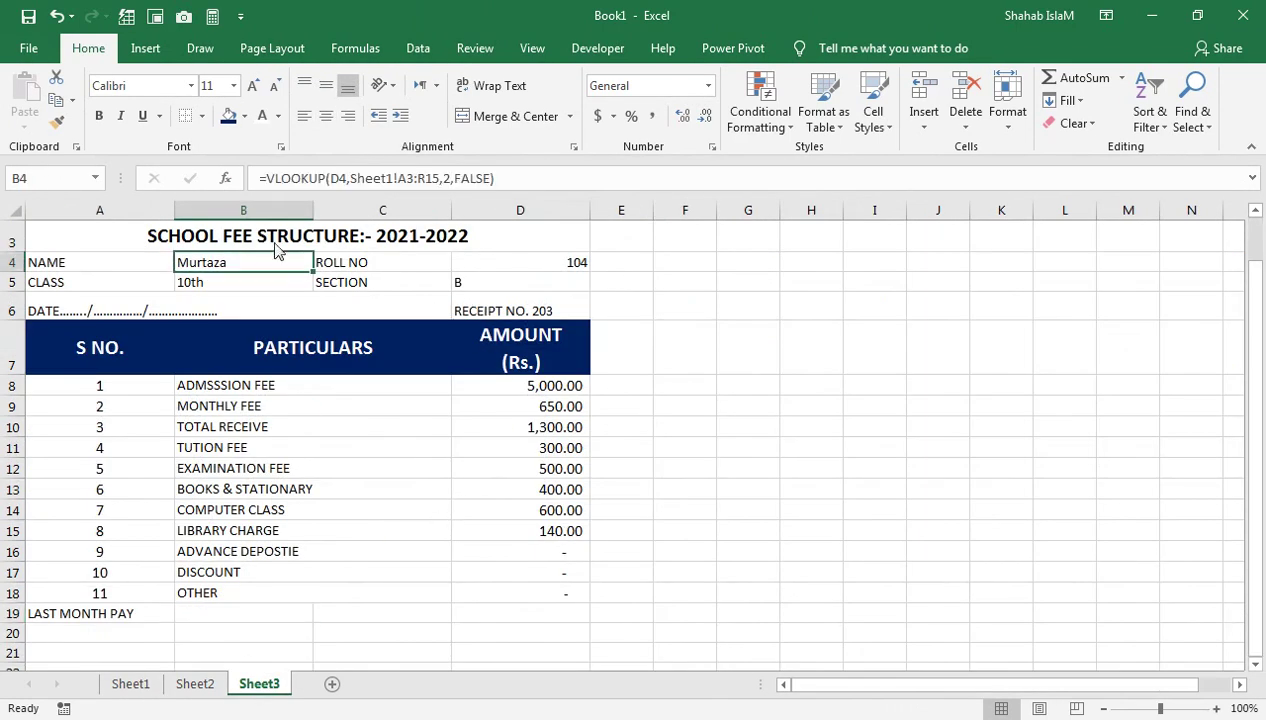
{"action": "left_click_drag", "start_coordinate": [518, 172], "coordinate": [251, 178]}
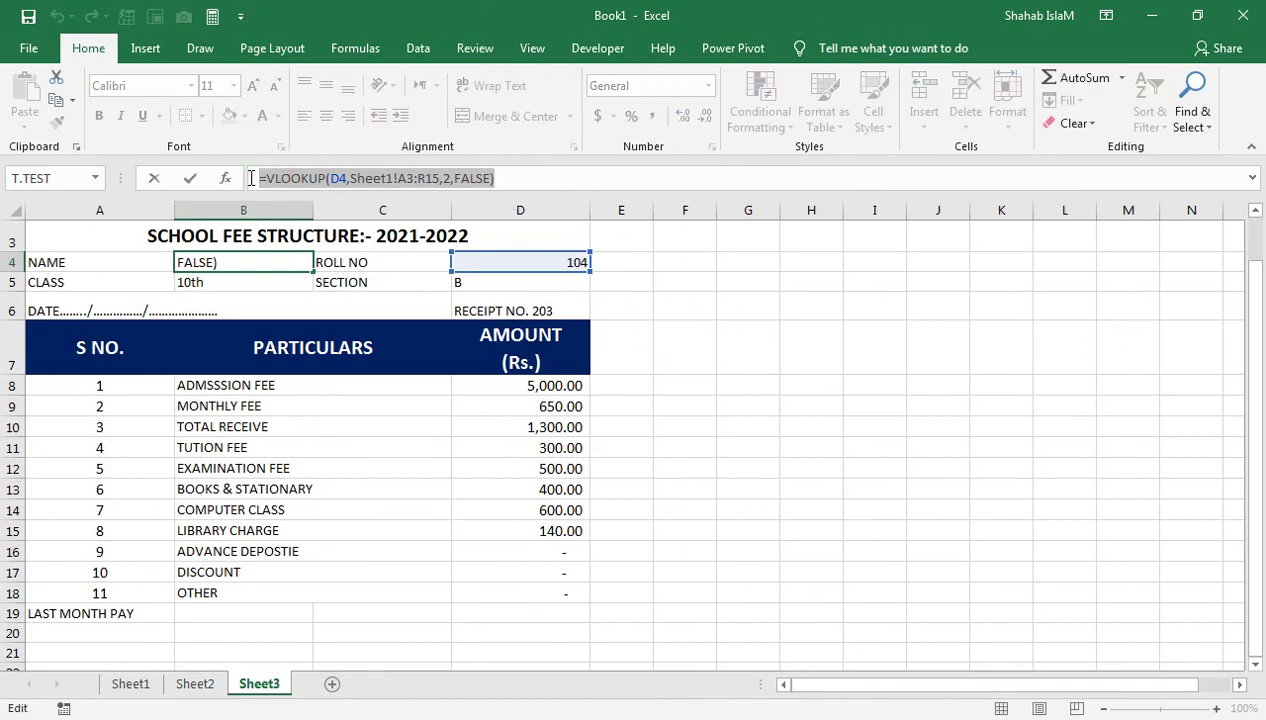
{"action": "key", "text": "ctrl+c"}
{"action": "key", "text": "Return"}
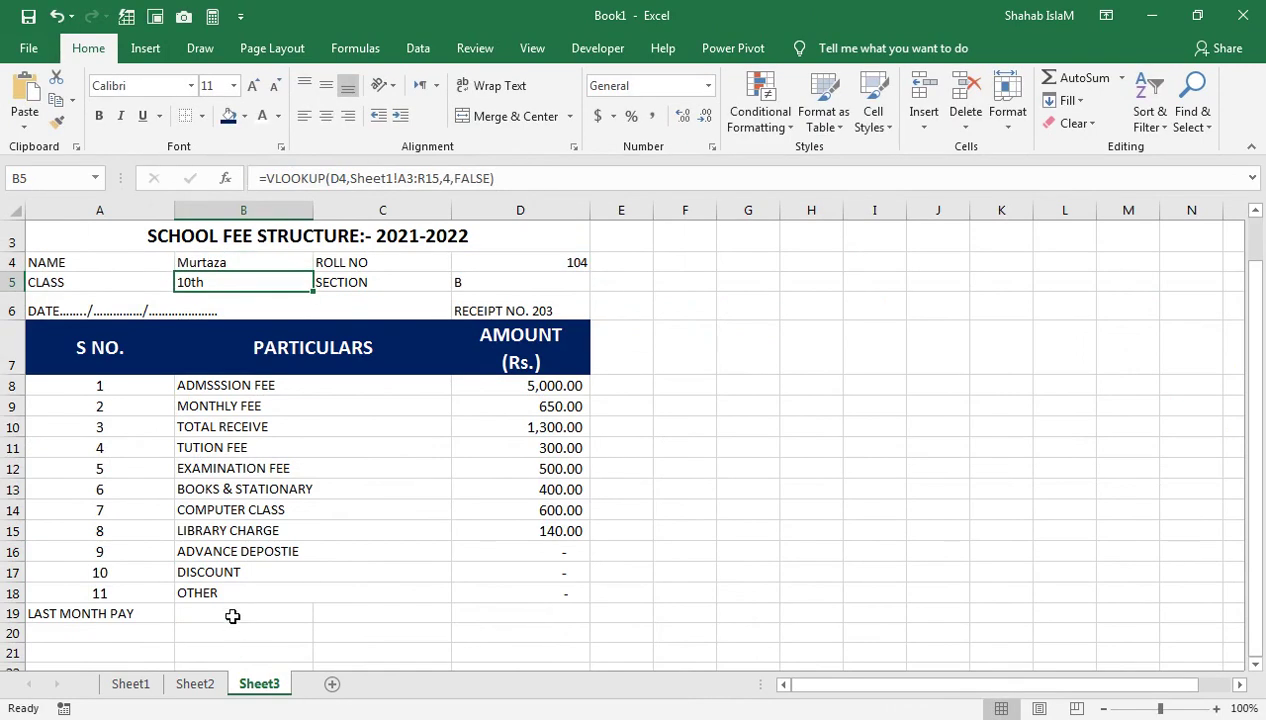
{"action": "left_click", "coordinate": [233, 618]}
{"action": "key", "text": "ctrl+v"}
{"action": "double_click", "coordinate": [236, 613]}
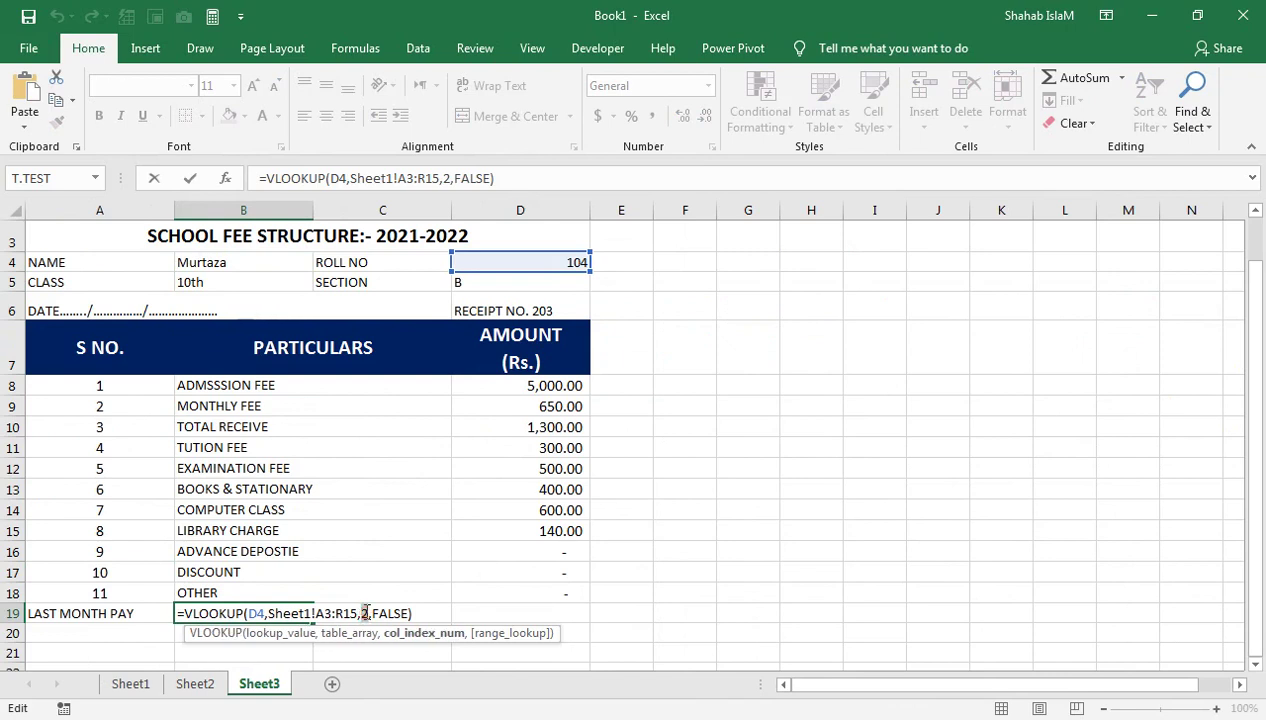
{"action": "type", "text": "7"}
{"action": "key", "text": "Return"}
{"action": "left_click", "coordinate": [297, 613]}
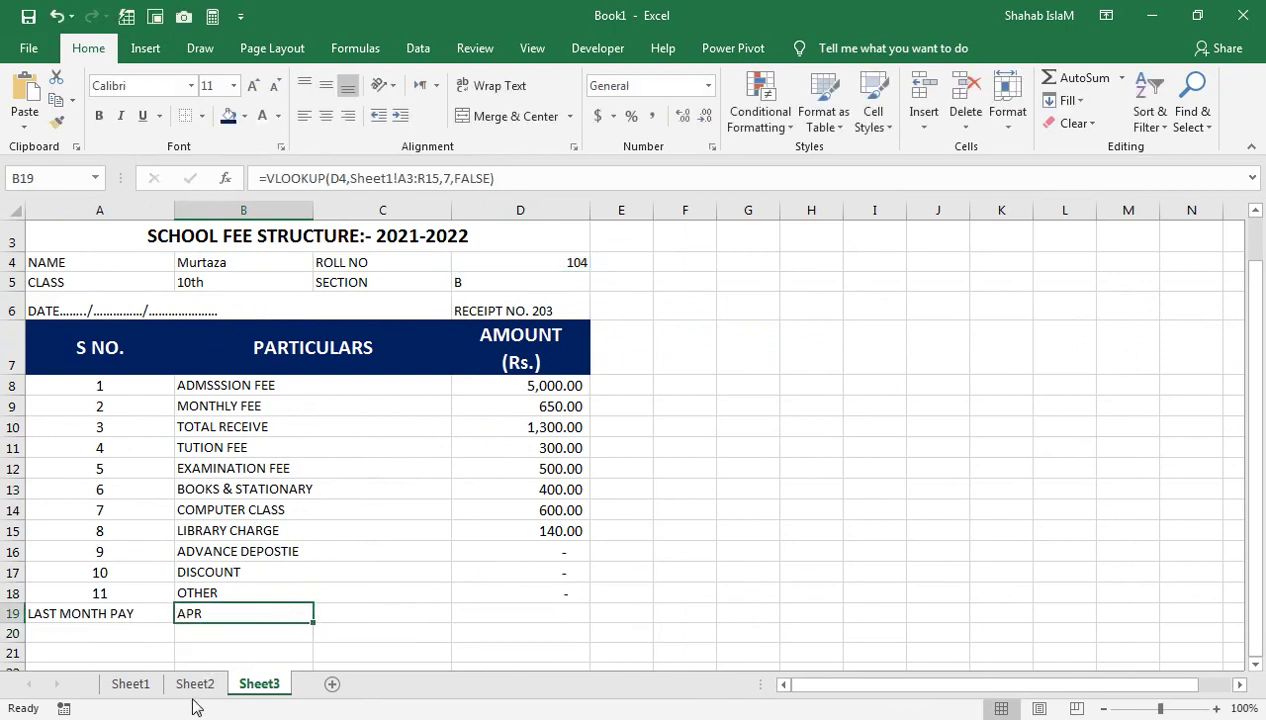
{"action": "left_click", "coordinate": [195, 683]}
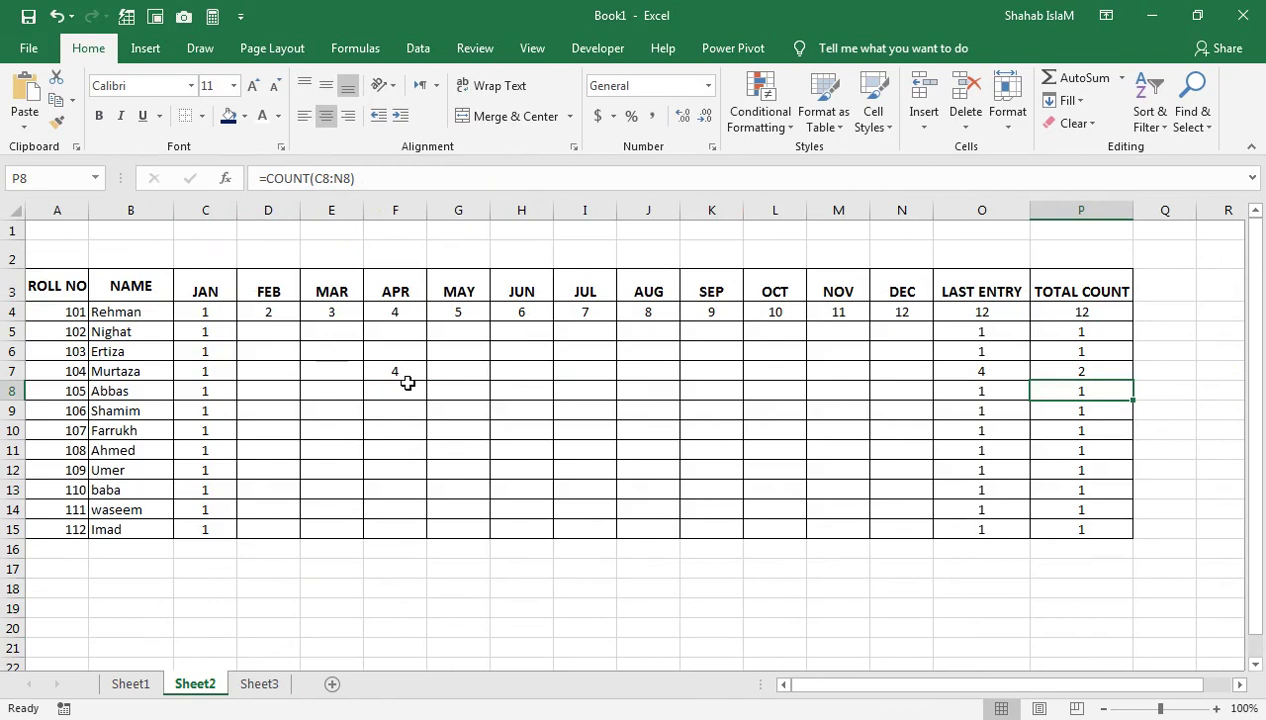
Enter 5, 6 and 7 for May to July in roll 104's attendance row
{"action": "left_click", "coordinate": [452, 370]}
{"action": "left_click", "coordinate": [570, 376]}
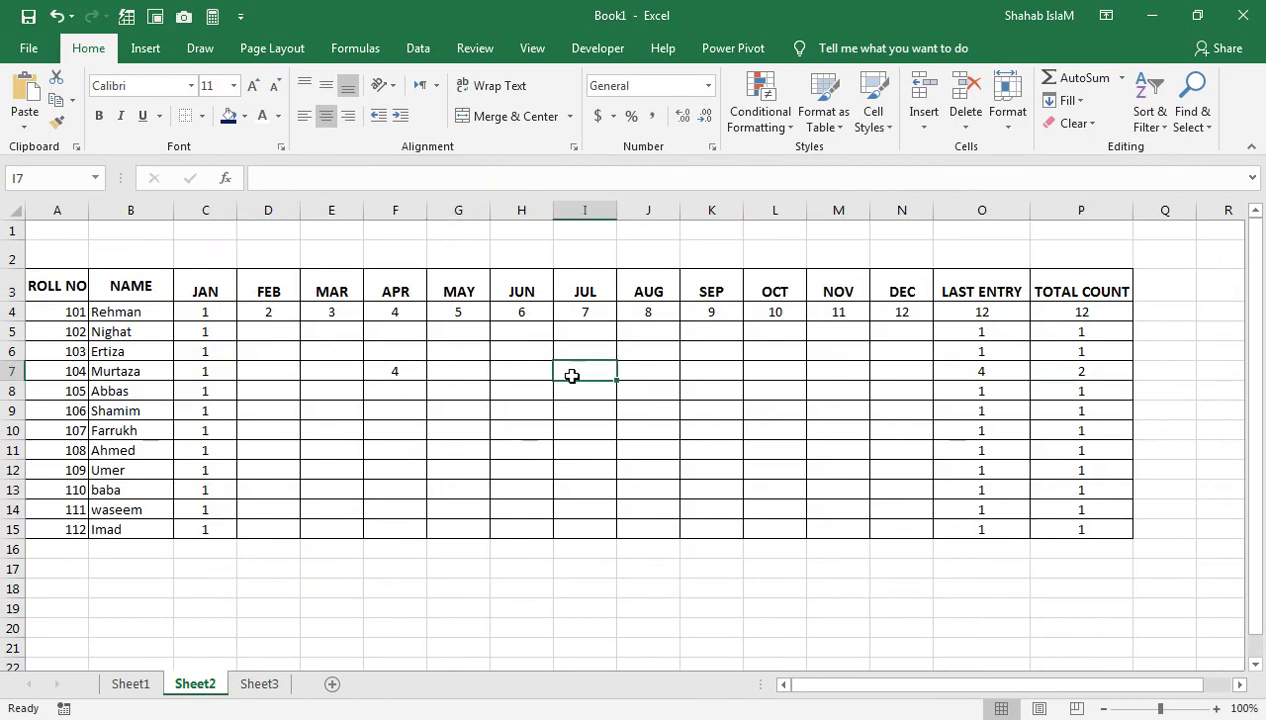
{"action": "key", "text": "Left"}
{"action": "key", "text": "Left"}
{"action": "type", "text": "5"}
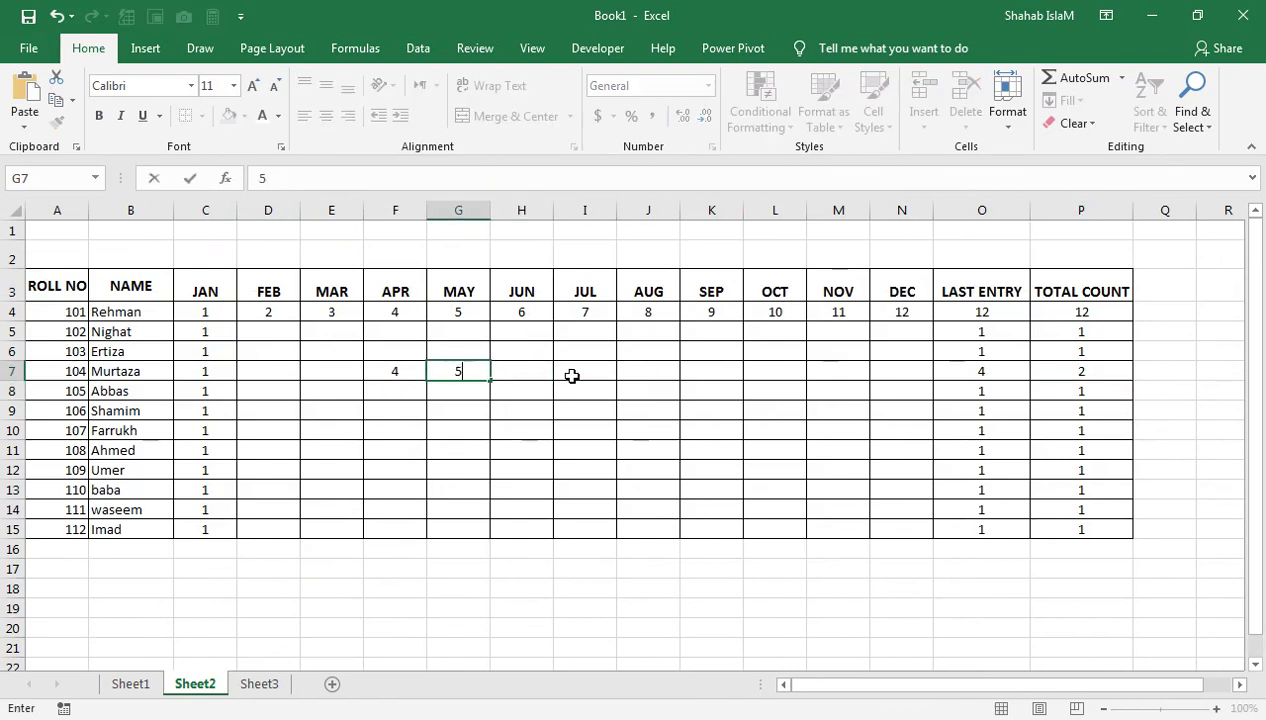
{"action": "key", "text": "Right"}
{"action": "type", "text": "6"}
{"action": "key", "text": "Right"}
{"action": "type", "text": "7"}
{"action": "key", "text": "Right"}
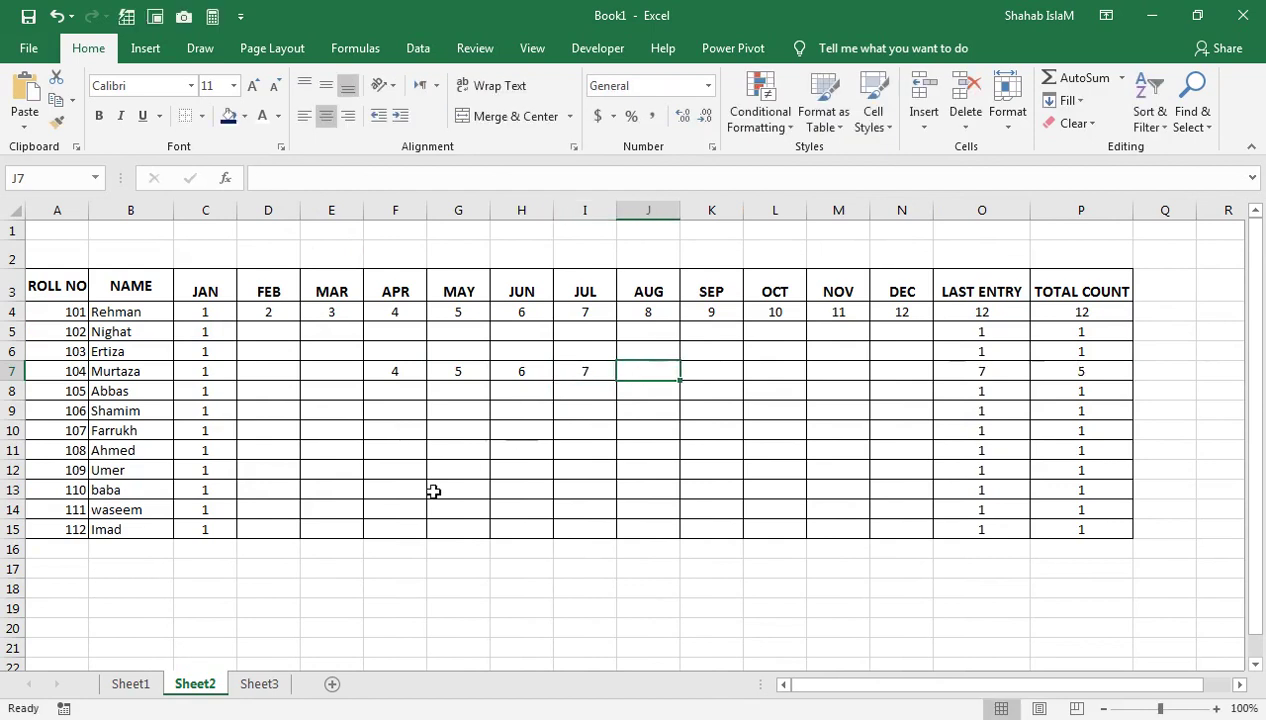
{"action": "left_click_drag", "start_coordinate": [267, 664], "coordinate": [270, 660]}
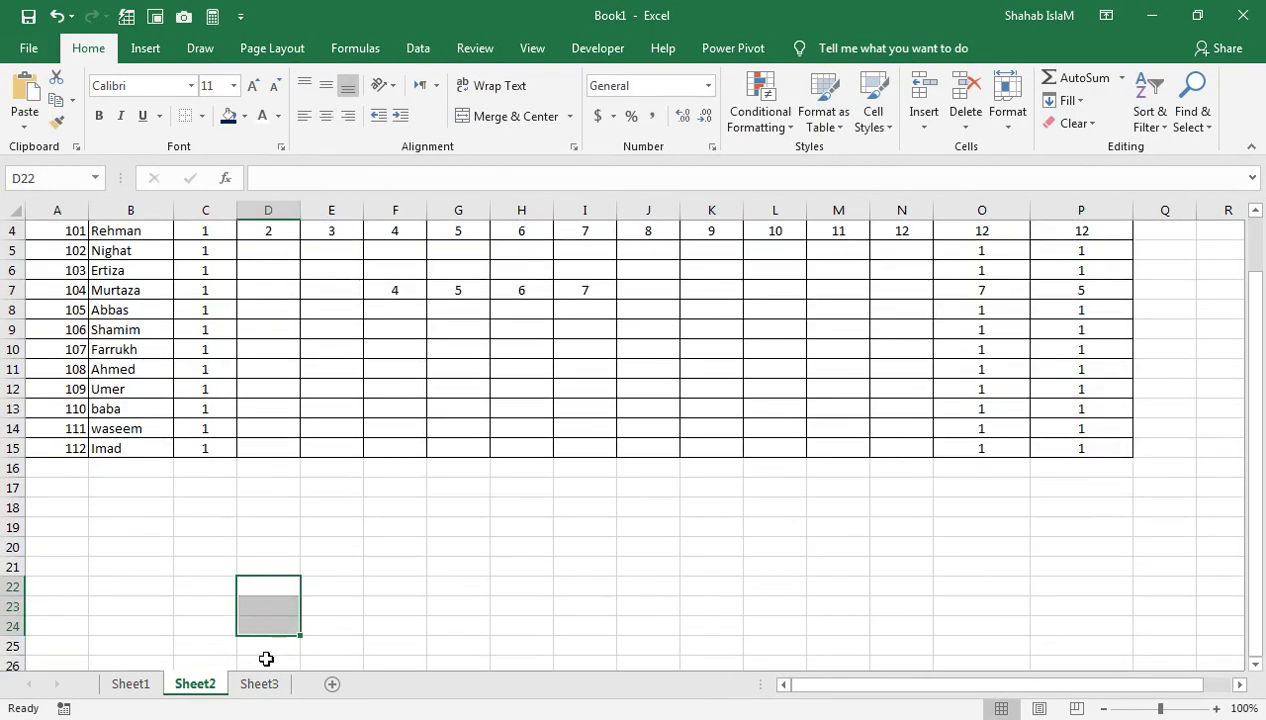
Back on Sheet3, confirm LAST MONTH PAY now reads JULY
{"action": "left_click", "coordinate": [259, 683]}
{"action": "left_click", "coordinate": [251, 569]}
{"action": "left_click", "coordinate": [433, 509]}
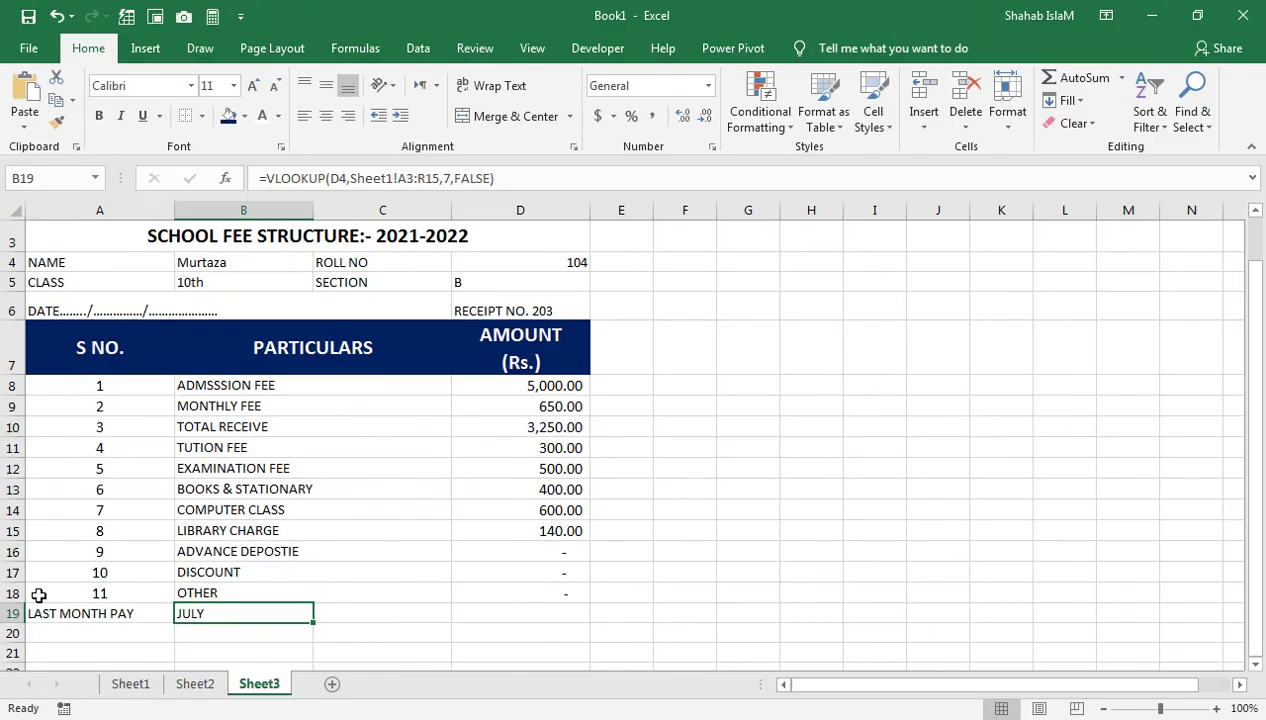
{"action": "left_click_drag", "start_coordinate": [120, 507], "coordinate": [374, 500]}
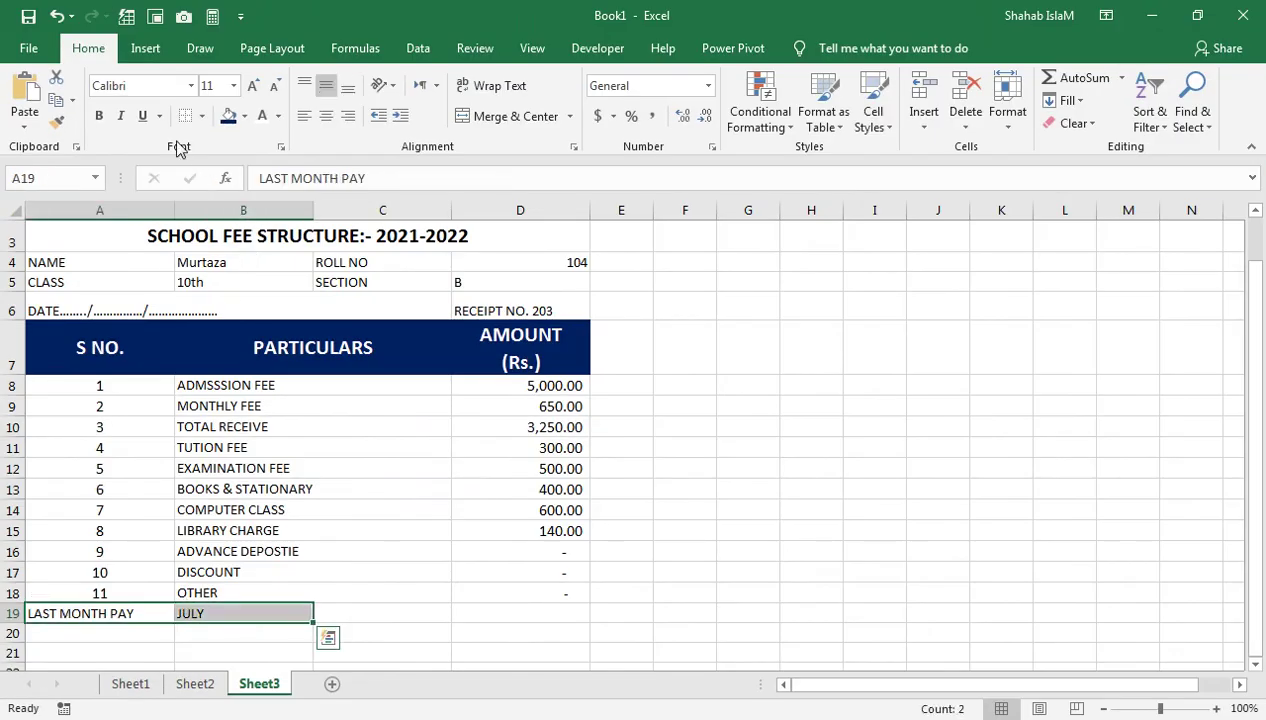
Make LAST MONTH PAY and JULY in A19:B19 bold and larger
{"action": "left_click", "coordinate": [99, 115]}
{"action": "left_click", "coordinate": [253, 85]}
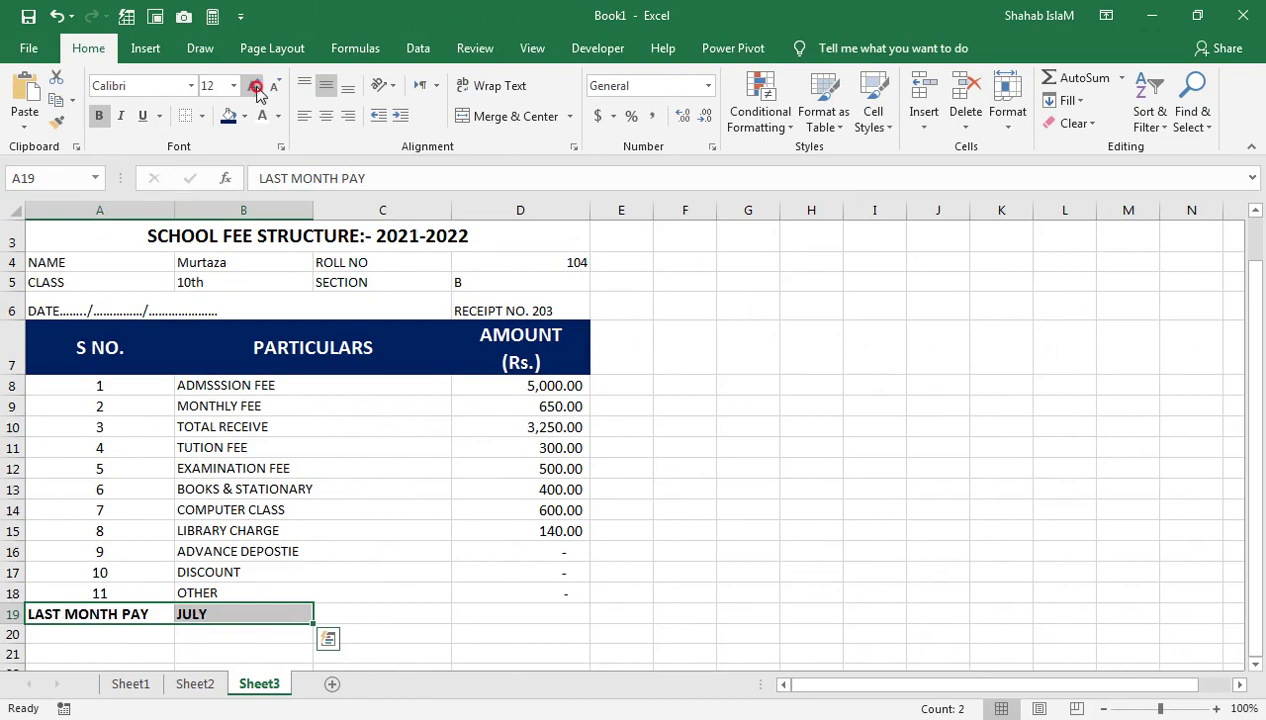
{"action": "left_click", "coordinate": [253, 85]}
{"action": "left_click", "coordinate": [197, 510]}
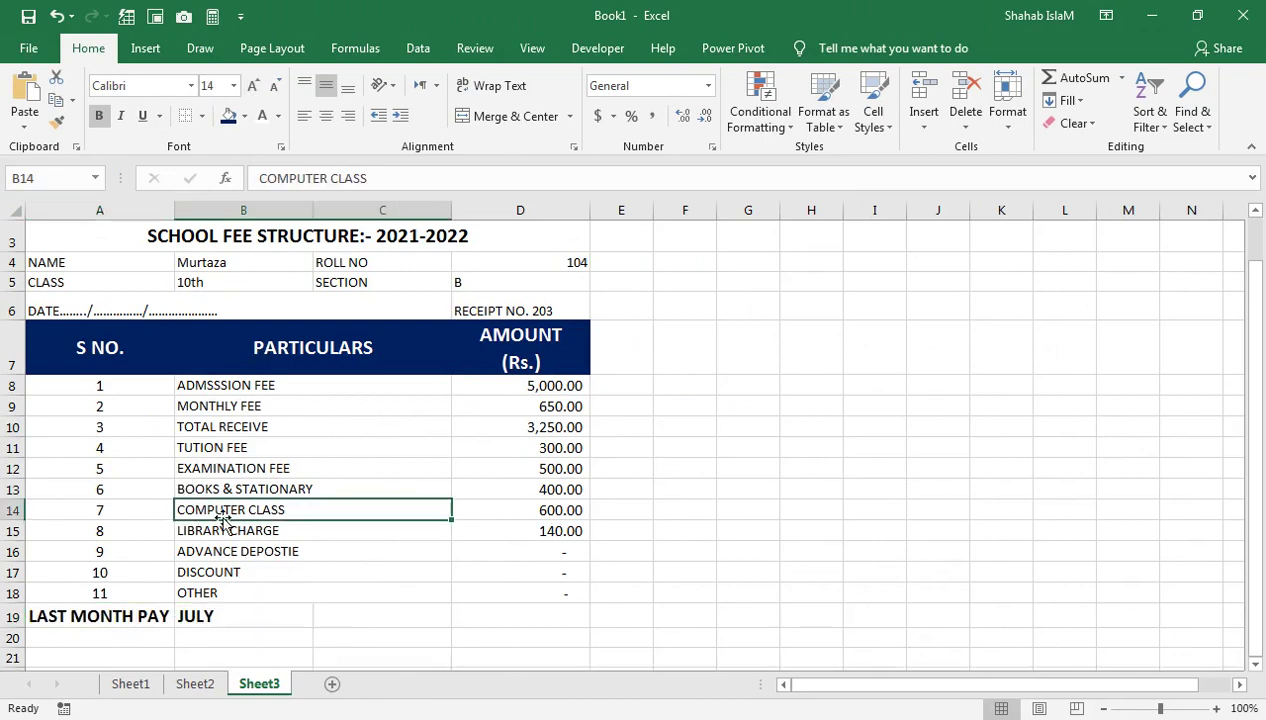
{"action": "left_click", "coordinate": [148, 617]}
Add a VLOOKUP with column index 18 in D19 and the label TOTAL in C19
{"action": "left_click", "coordinate": [400, 614]}
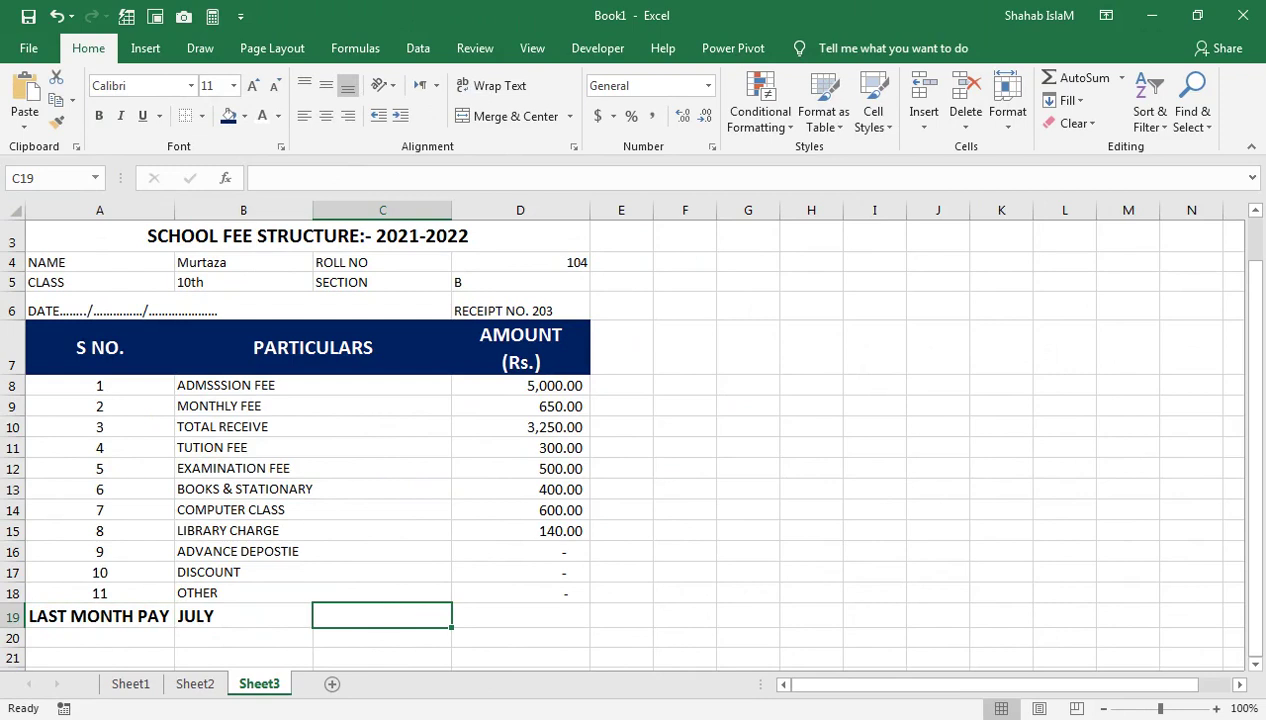
{"action": "left_click", "coordinate": [243, 262]}
{"action": "left_click_drag", "start_coordinate": [500, 178], "coordinate": [225, 180]}
{"action": "key", "text": "ctrl+c"}
{"action": "key", "text": "Return"}
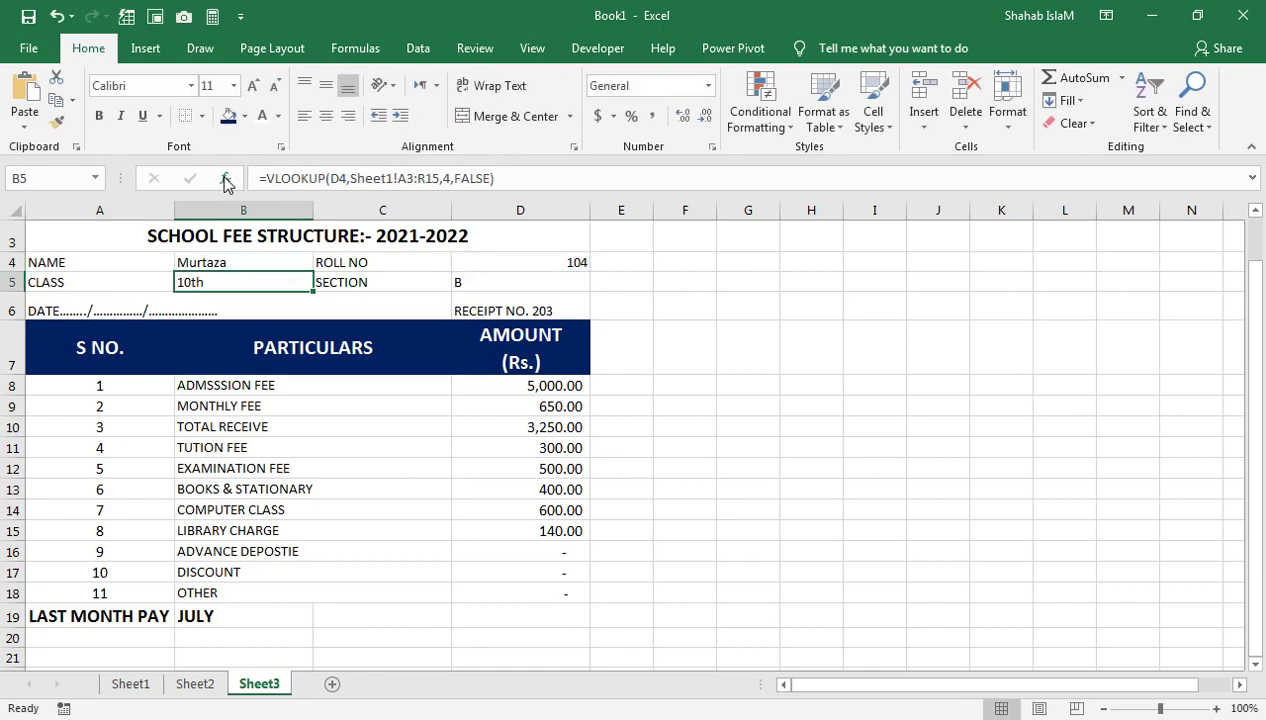
{"action": "left_click", "coordinate": [523, 609]}
{"action": "key", "text": "ctrl+v"}
{"action": "double_click", "coordinate": [523, 609]}
{"action": "double_click", "coordinate": [641, 617]}
{"action": "type", "text": "18"}
{"action": "key", "text": "Return"}
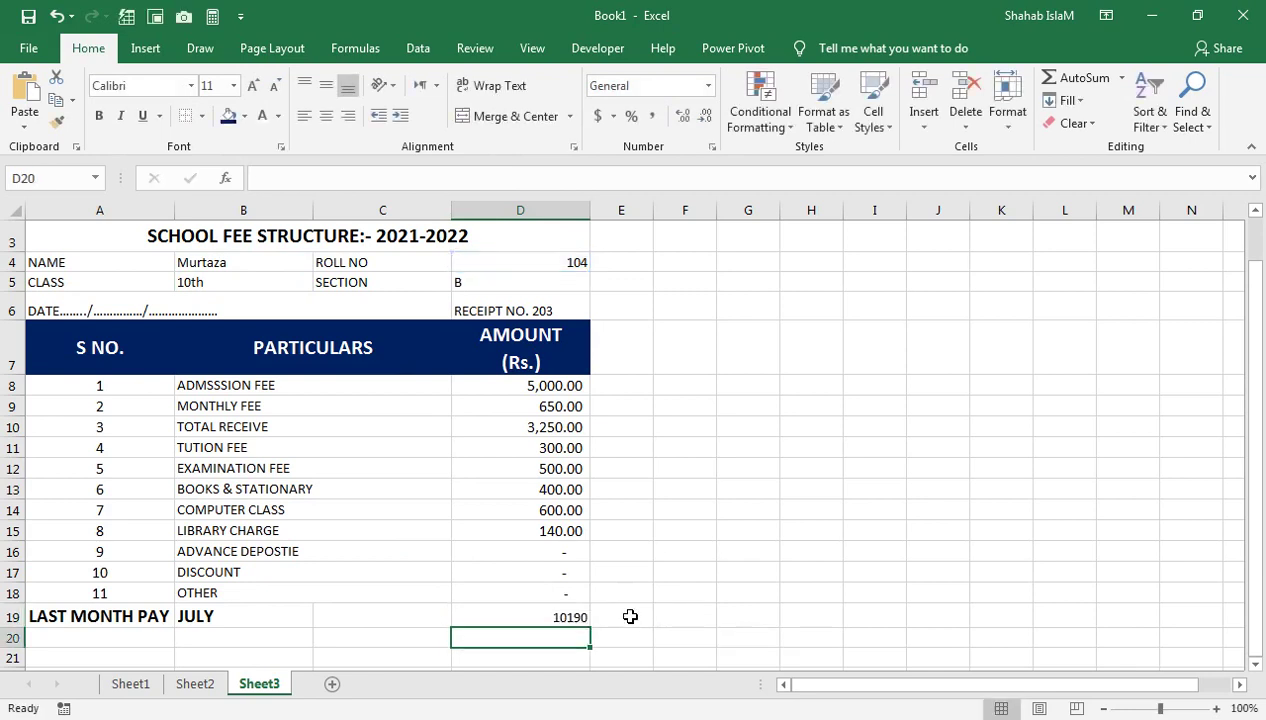
{"action": "left_click", "coordinate": [344, 613]}
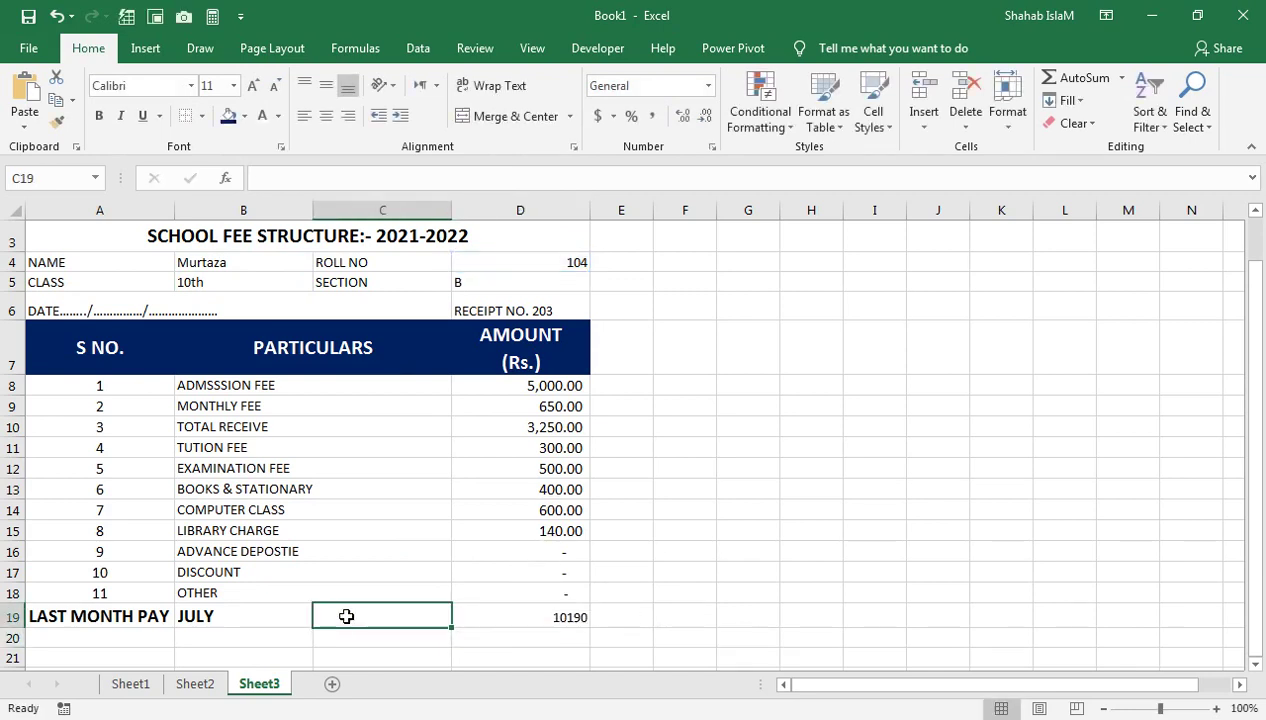
{"action": "type", "text": "tot"}
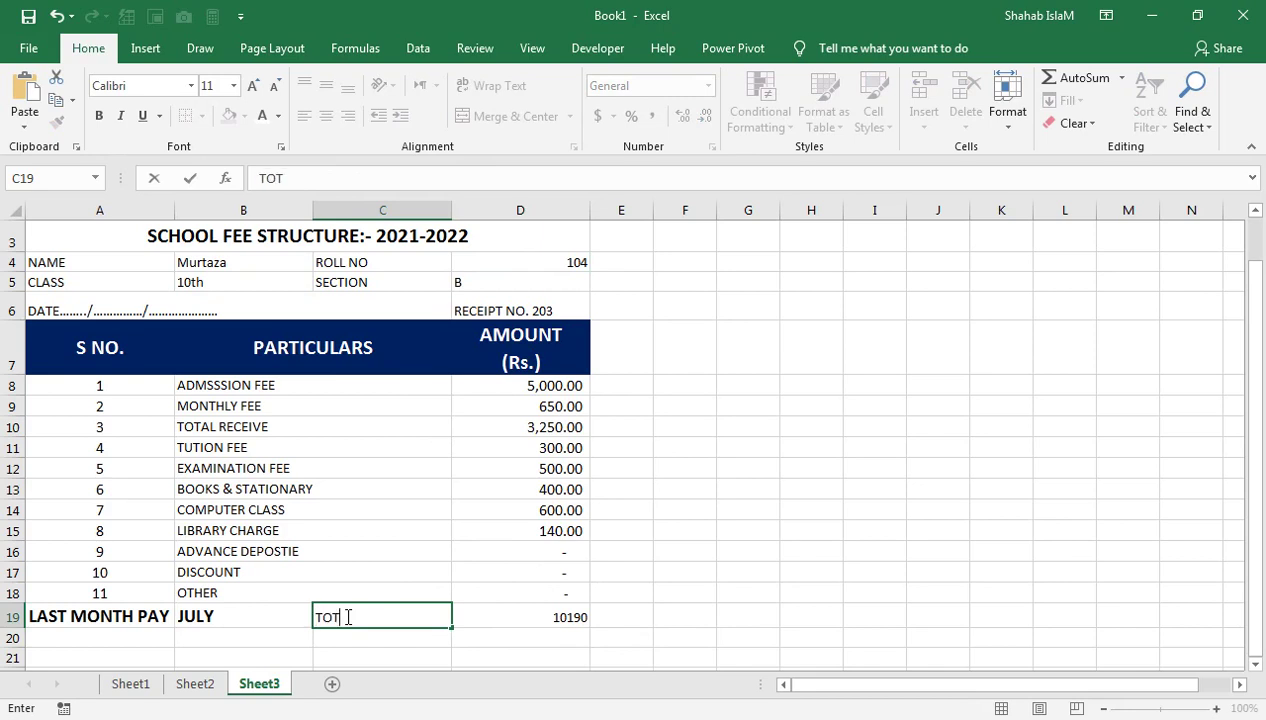
{"action": "type", "text": "AL"}
{"action": "key", "text": "Return"}
Give C19:D19 a dark blue fill, bold larger text, and make row 19 taller
{"action": "mouse_move", "coordinate": [345, 617]}
{"action": "left_mouse_down"}
{"action": "mouse_move", "coordinate": [503, 613]}
{"action": "mouse_move", "coordinate": [277, 641]}
{"action": "mouse_move", "coordinate": [354, 609]}
{"action": "left_mouse_up"}
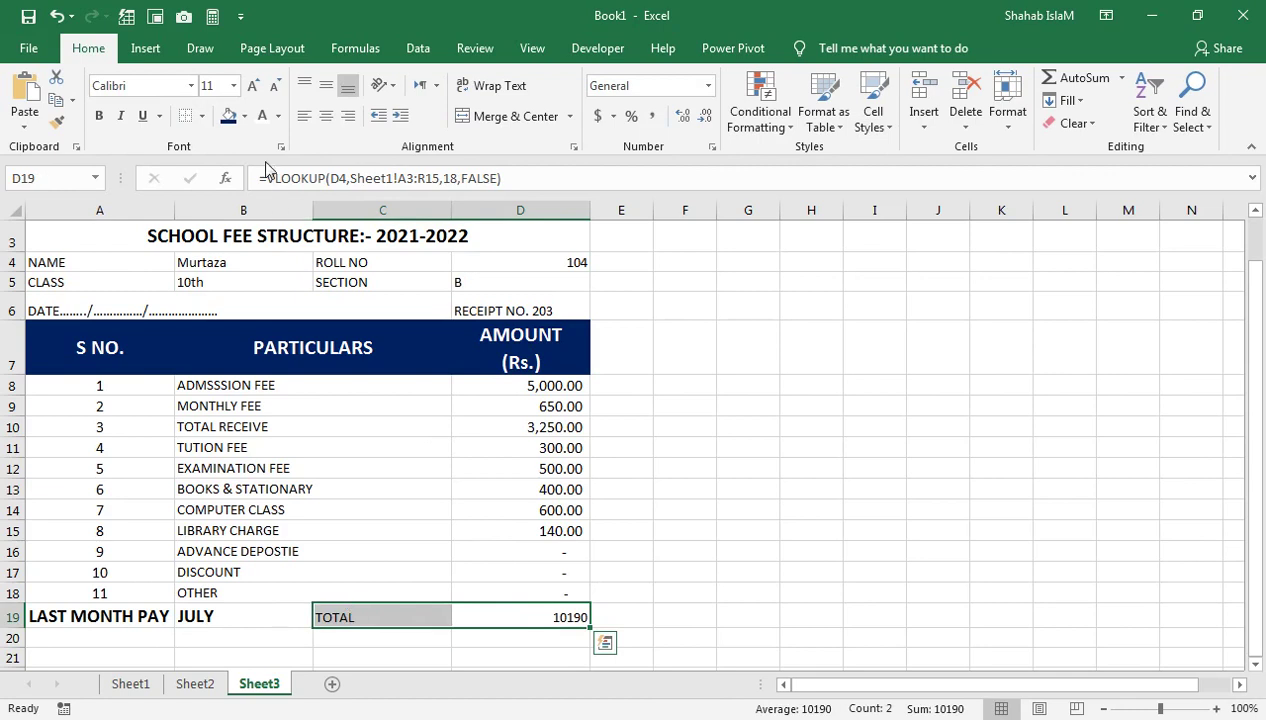
{"action": "left_click", "coordinate": [228, 116]}
{"action": "left_click_drag", "start_coordinate": [45, 628], "coordinate": [45, 630]}
{"action": "left_click", "coordinate": [100, 115]}
{"action": "left_click", "coordinate": [256, 87]}
{"action": "left_click", "coordinate": [256, 87]}
{"action": "left_click", "coordinate": [256, 87]}
{"action": "left_click", "coordinate": [256, 87]}
{"action": "left_click_drag", "start_coordinate": [17, 630], "coordinate": [16, 634]}
{"action": "left_click_drag", "start_coordinate": [220, 619], "coordinate": [140, 619]}
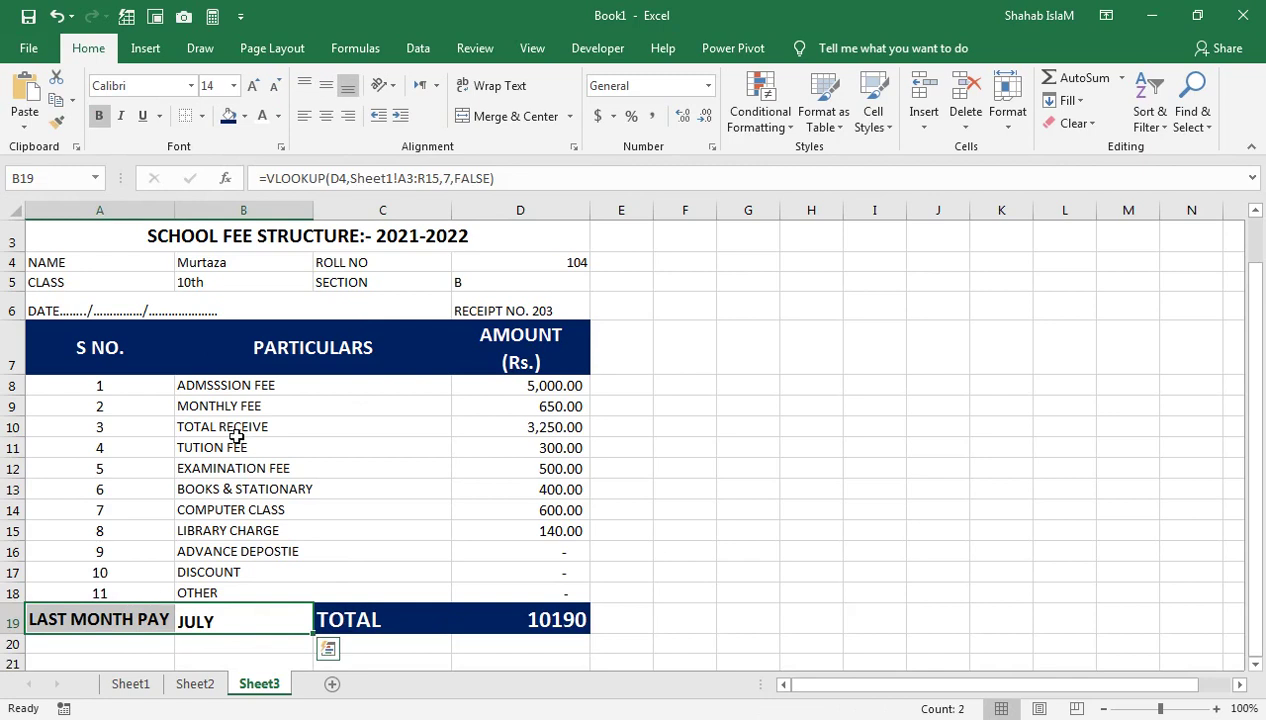
{"action": "left_click", "coordinate": [244, 116]}
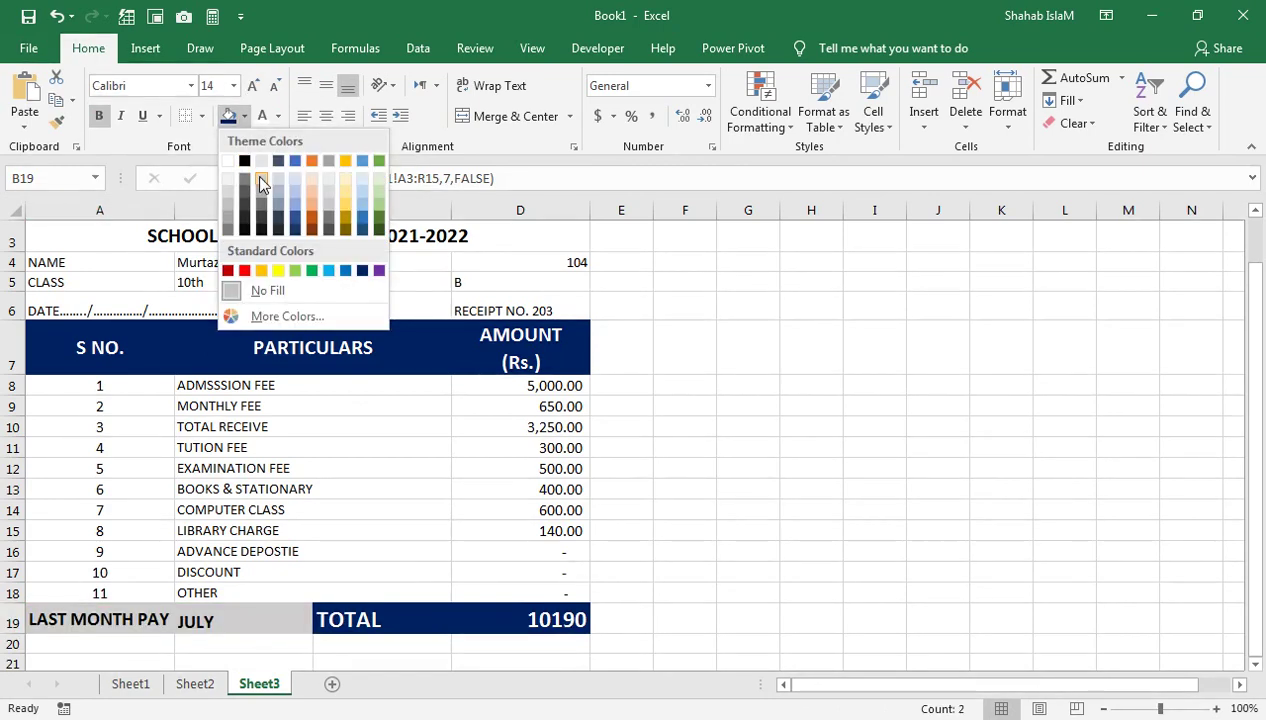
Fill the last-month cells and the title row grey, and zoom the sheet to 91%
{"action": "left_click", "coordinate": [256, 177]}
{"action": "left_click", "coordinate": [330, 238]}
{"action": "left_click", "coordinate": [230, 117]}
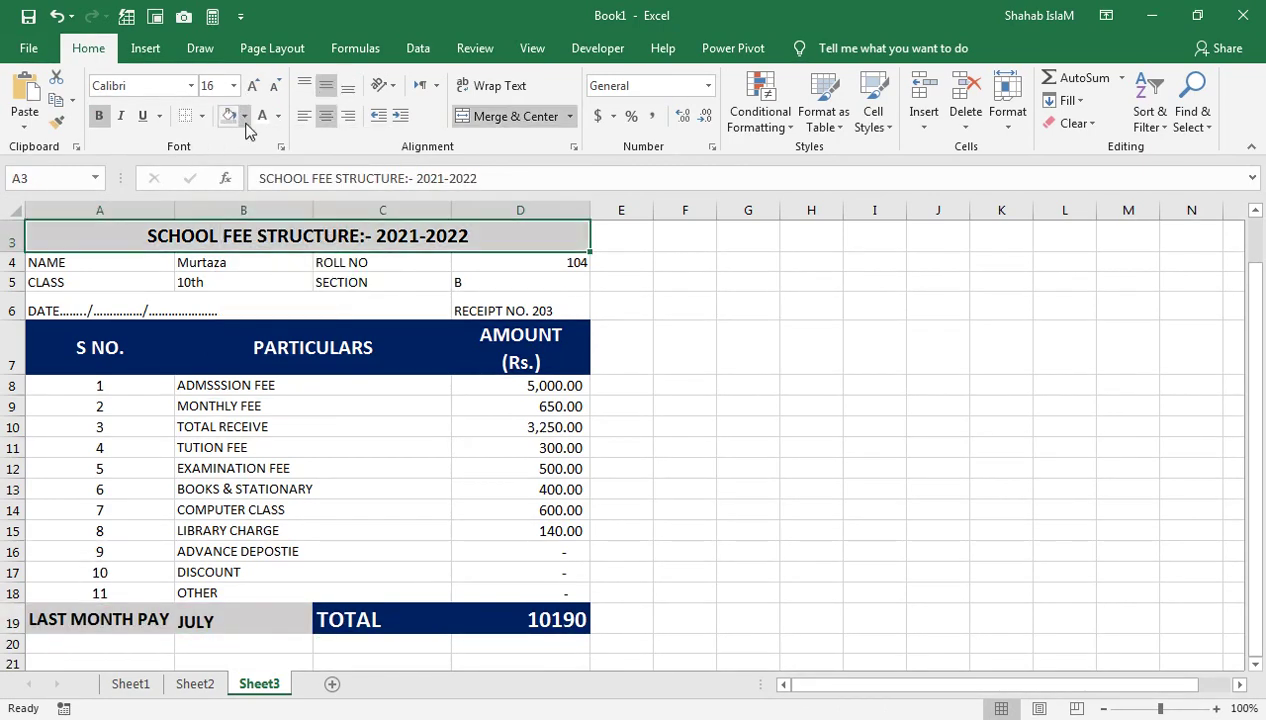
{"action": "left_click", "coordinate": [257, 315]}
{"action": "left_click", "coordinate": [333, 426]}
{"action": "left_click_drag", "start_coordinate": [440, 245], "coordinate": [452, 212]}
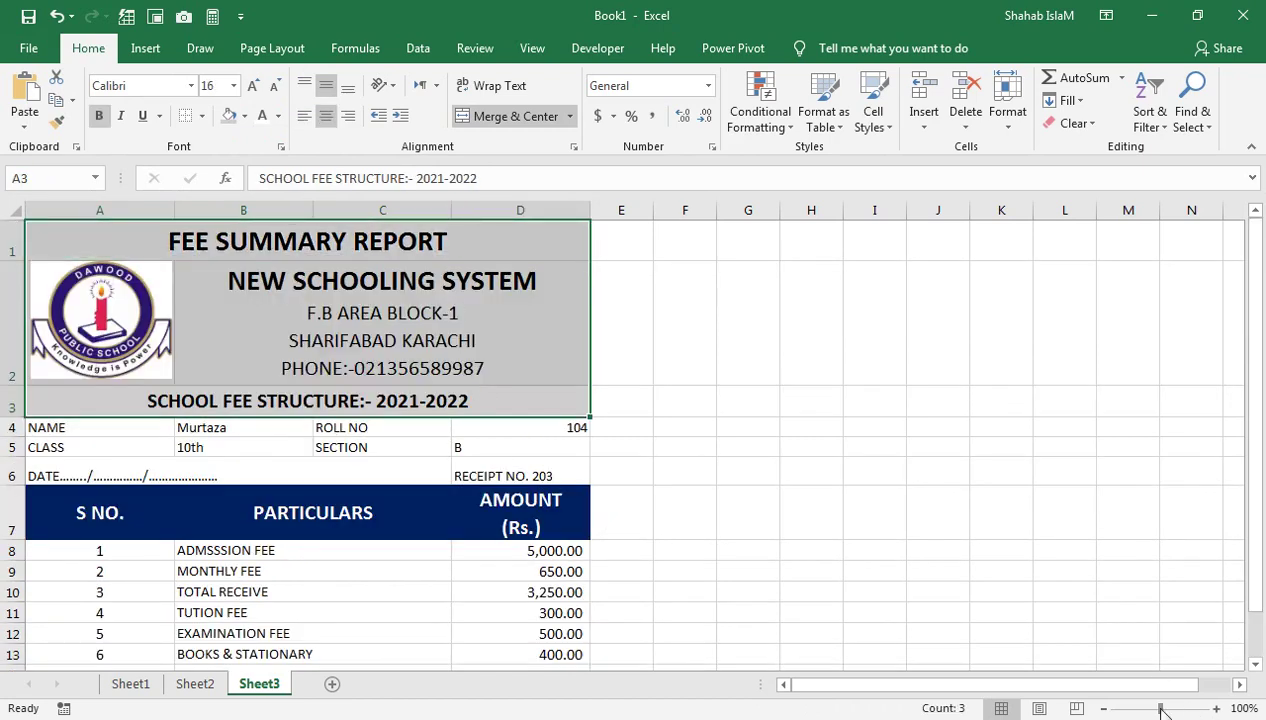
{"action": "left_click_drag", "start_coordinate": [1158, 708], "coordinate": [1143, 700]}
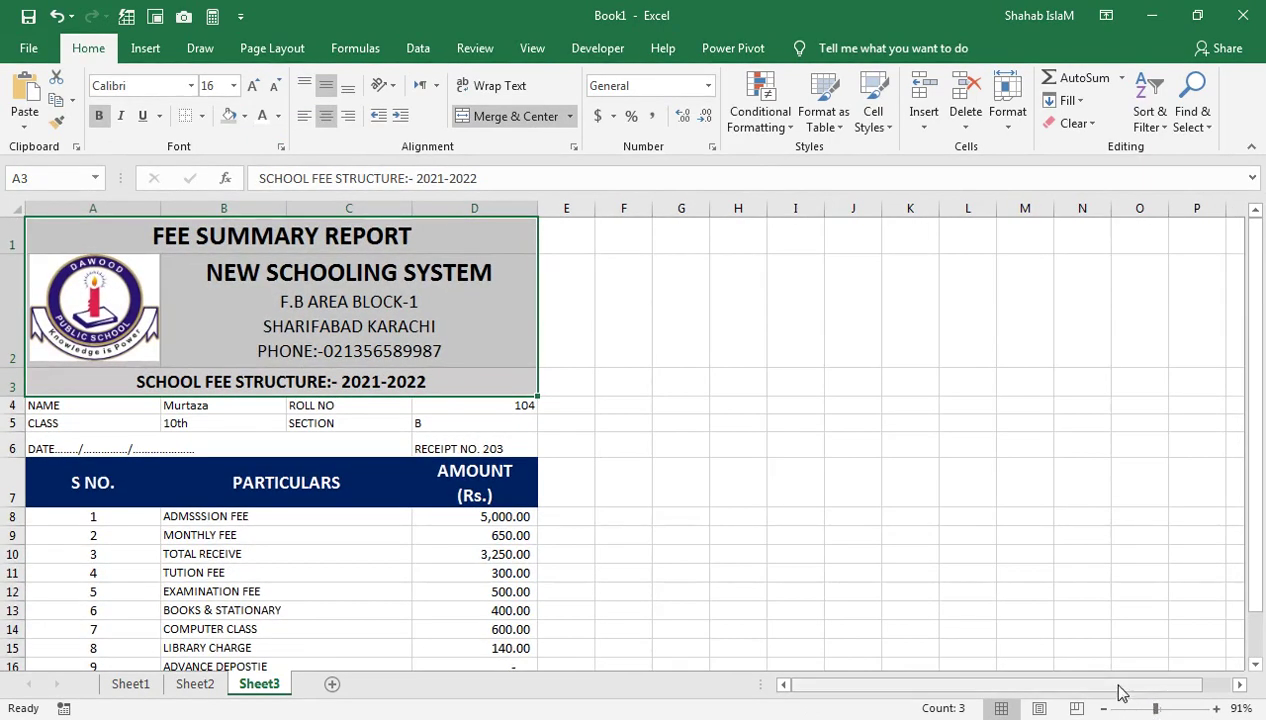
{"action": "left_click_drag", "start_coordinate": [760, 478], "coordinate": [753, 636]}
{"action": "scroll", "coordinate": [753, 636], "scroll_direction": "down", "scroll_amount": 1}
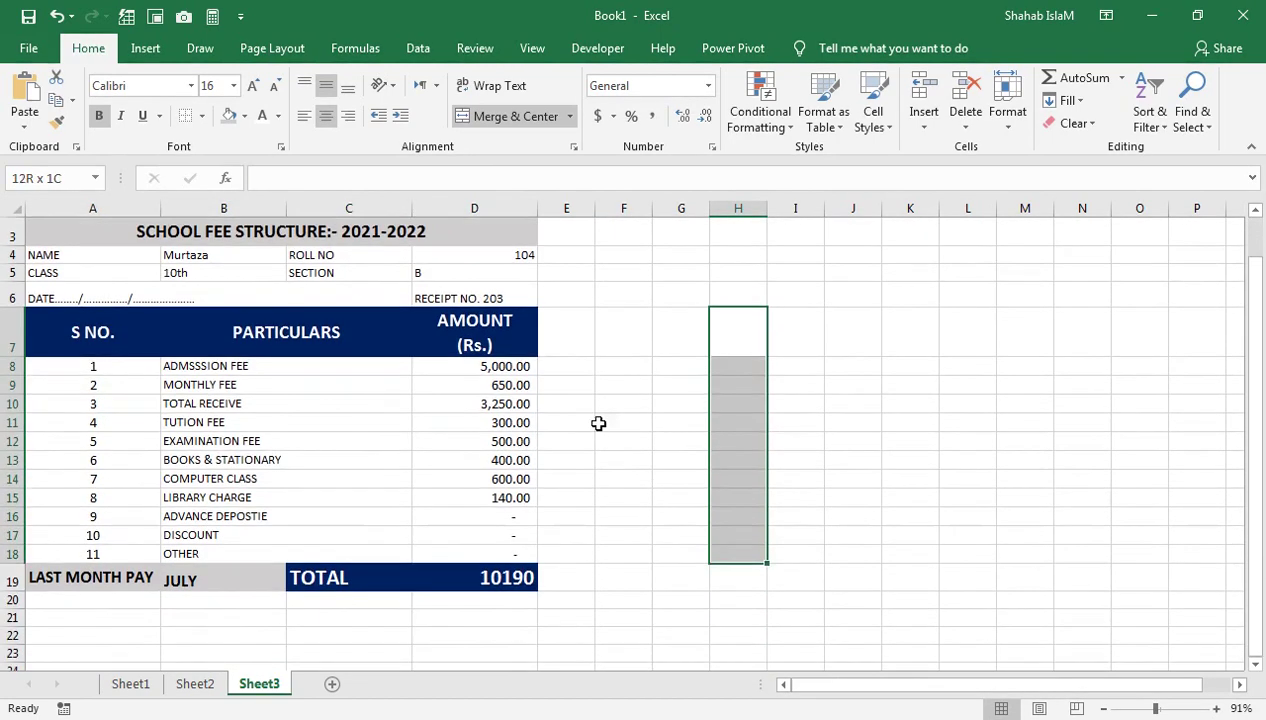
Choose roll number 101 from the D4 dropdown to fill the receipt
{"action": "left_click", "coordinate": [503, 243]}
{"action": "left_click", "coordinate": [528, 255]}
{"action": "left_click", "coordinate": [546, 255]}
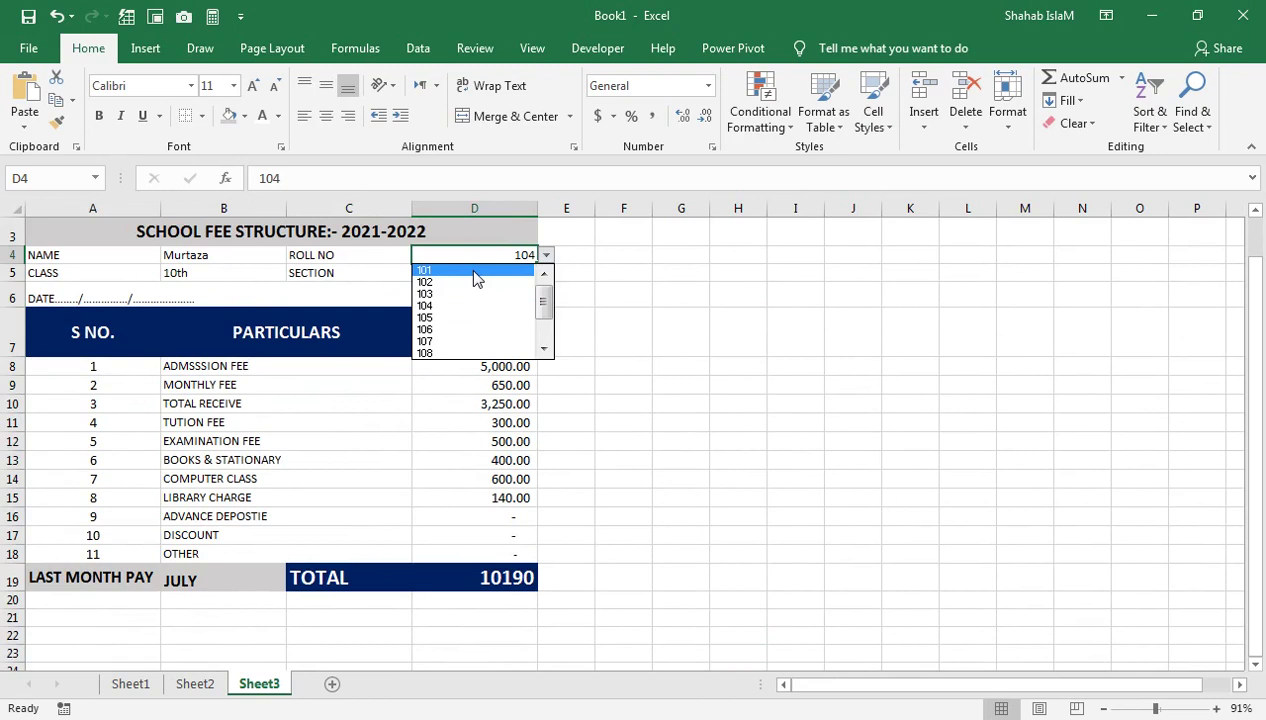
{"action": "left_click", "coordinate": [475, 271]}
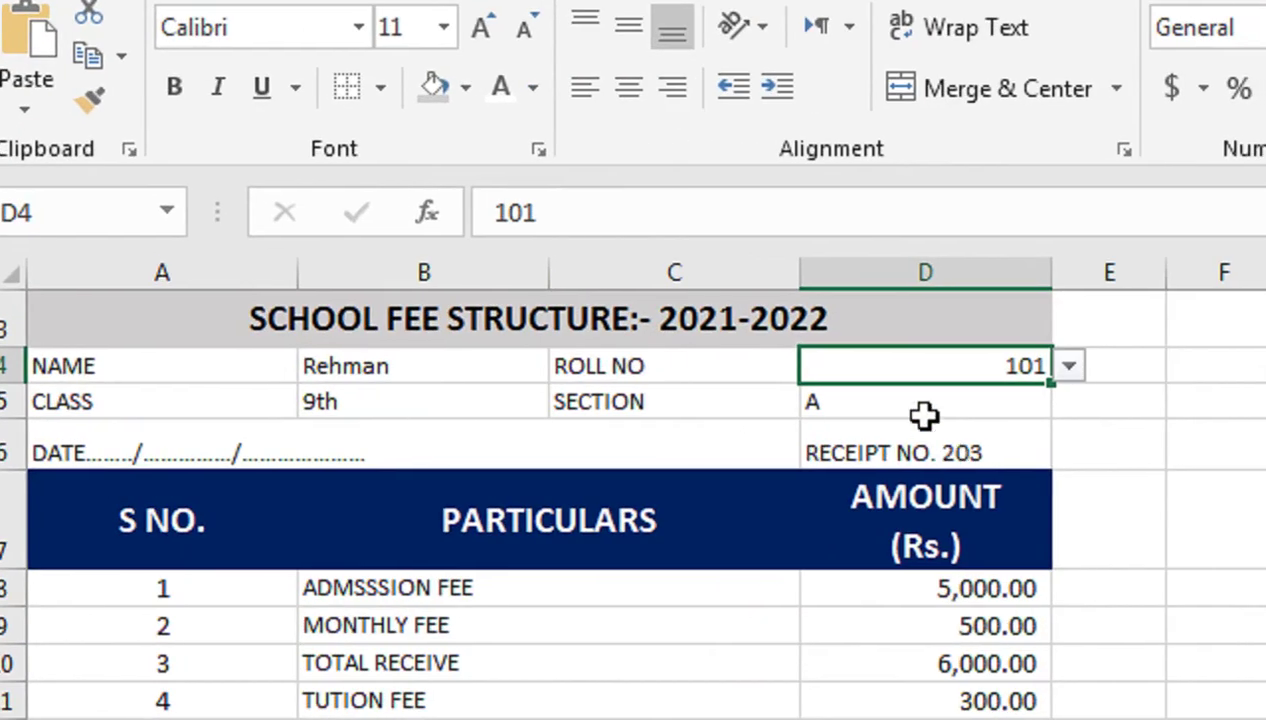
{"action": "left_click", "coordinate": [906, 437]}
Enlarge the DATE line in A6 to 18 and increase the font size of rows 4–5
{"action": "left_click", "coordinate": [230, 440]}
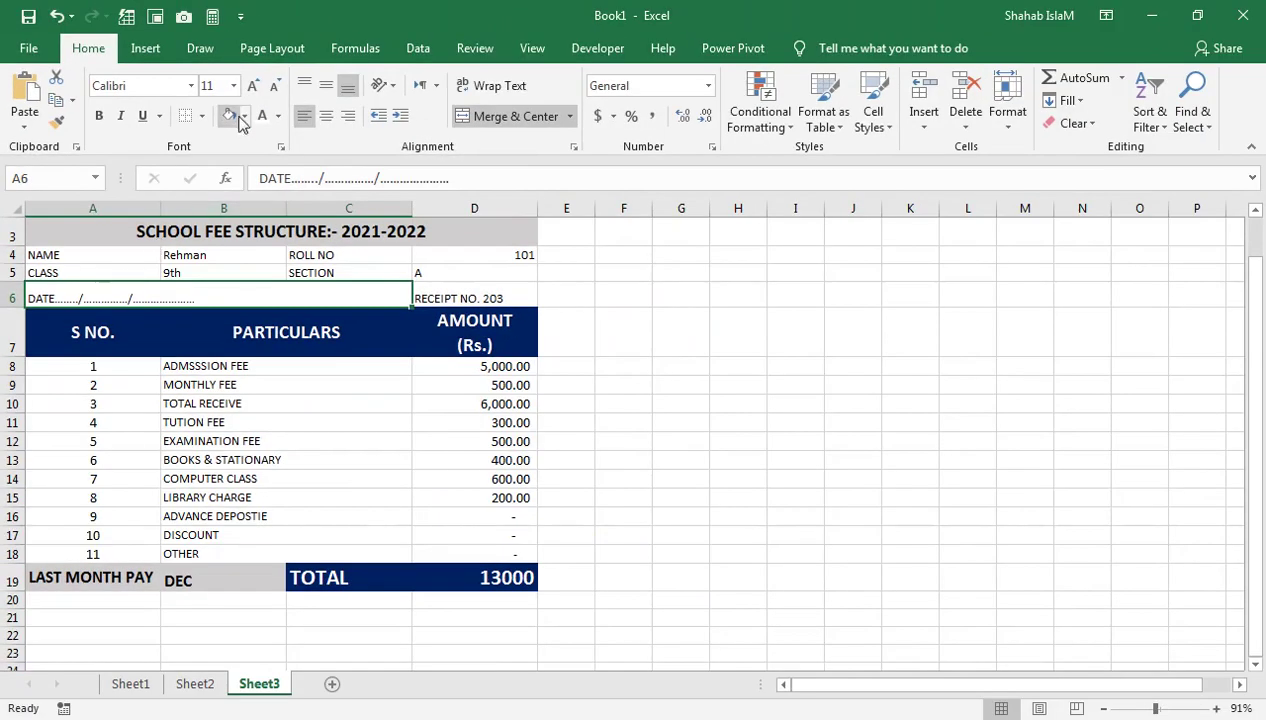
{"action": "left_click", "coordinate": [270, 80]}
{"action": "left_click", "coordinate": [270, 80]}
{"action": "left_click", "coordinate": [270, 80]}
{"action": "left_click", "coordinate": [252, 87]}
{"action": "left_click_drag", "start_coordinate": [44, 258], "coordinate": [466, 271]}
{"action": "left_click", "coordinate": [252, 87]}
{"action": "left_click", "coordinate": [252, 87]}
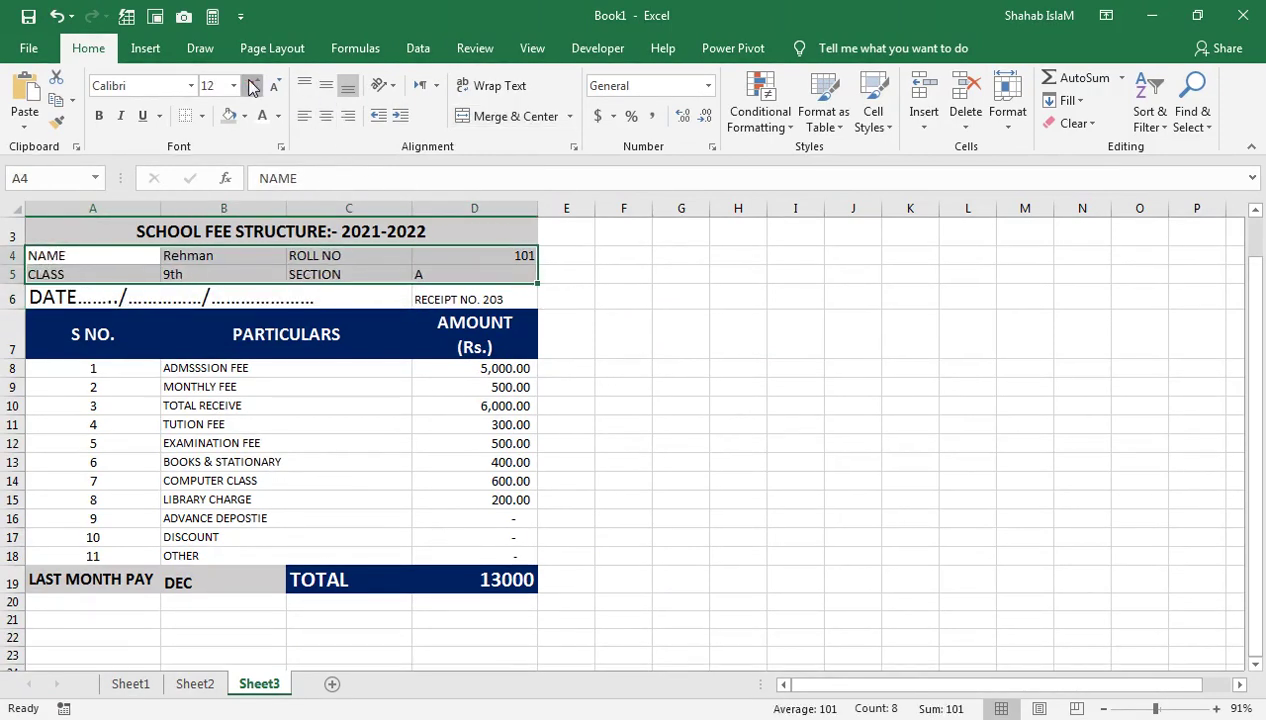
{"action": "left_click", "coordinate": [252, 87]}
Bold the section value A in D5 and copy that formatting onto RECEIPT NO. 203
{"action": "left_click", "coordinate": [483, 318]}
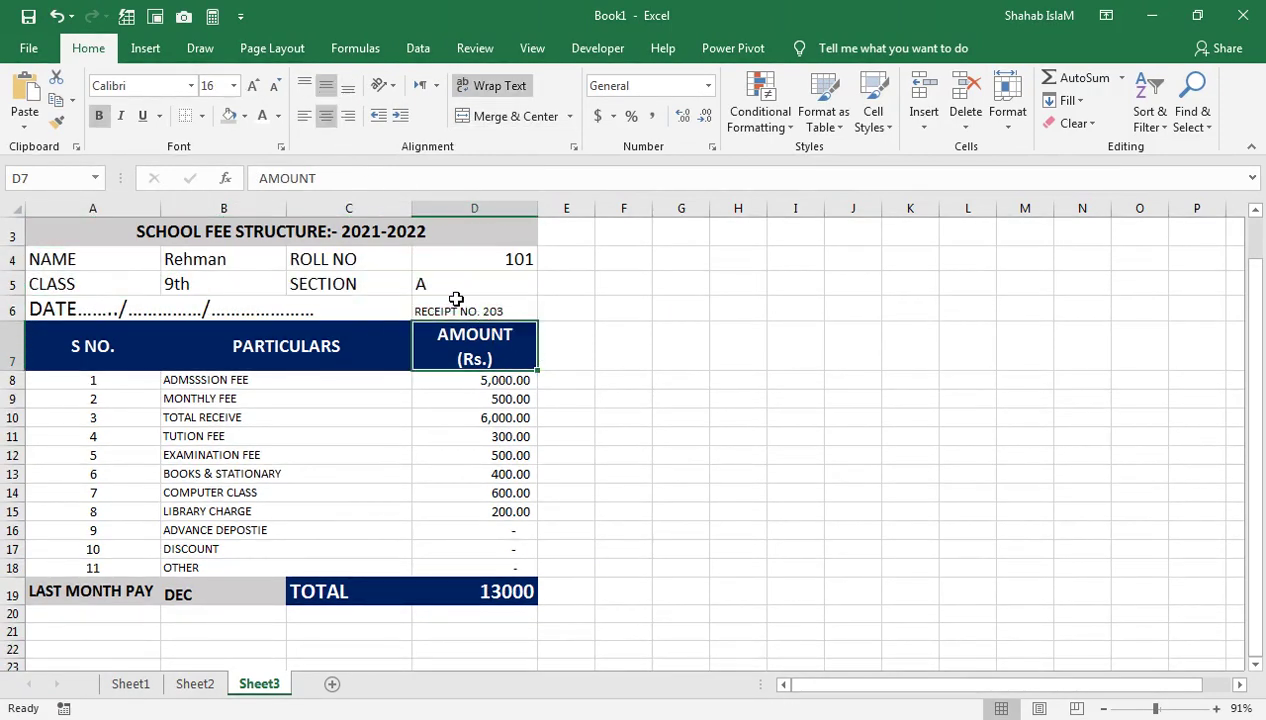
{"action": "left_click", "coordinate": [451, 290]}
{"action": "left_click", "coordinate": [99, 116]}
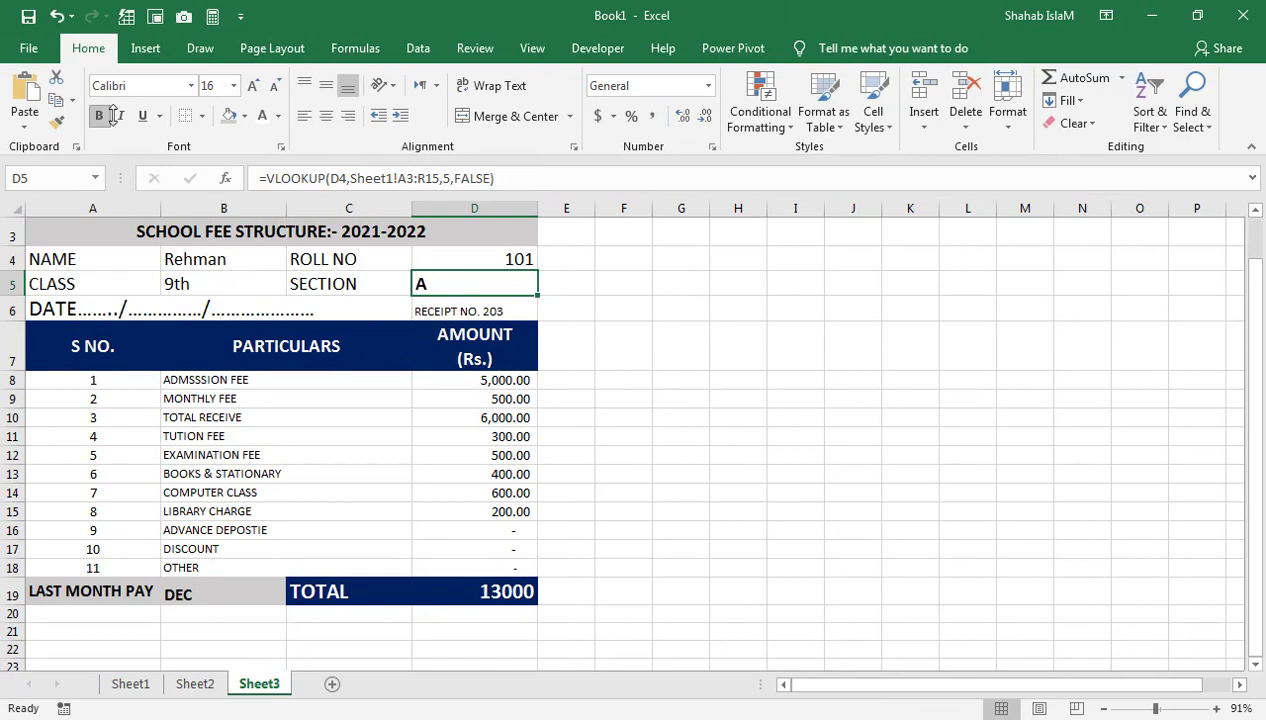
{"action": "left_click", "coordinate": [414, 300]}
{"action": "key", "text": "Up"}
{"action": "left_click", "coordinate": [58, 122]}
{"action": "left_click", "coordinate": [472, 309]}
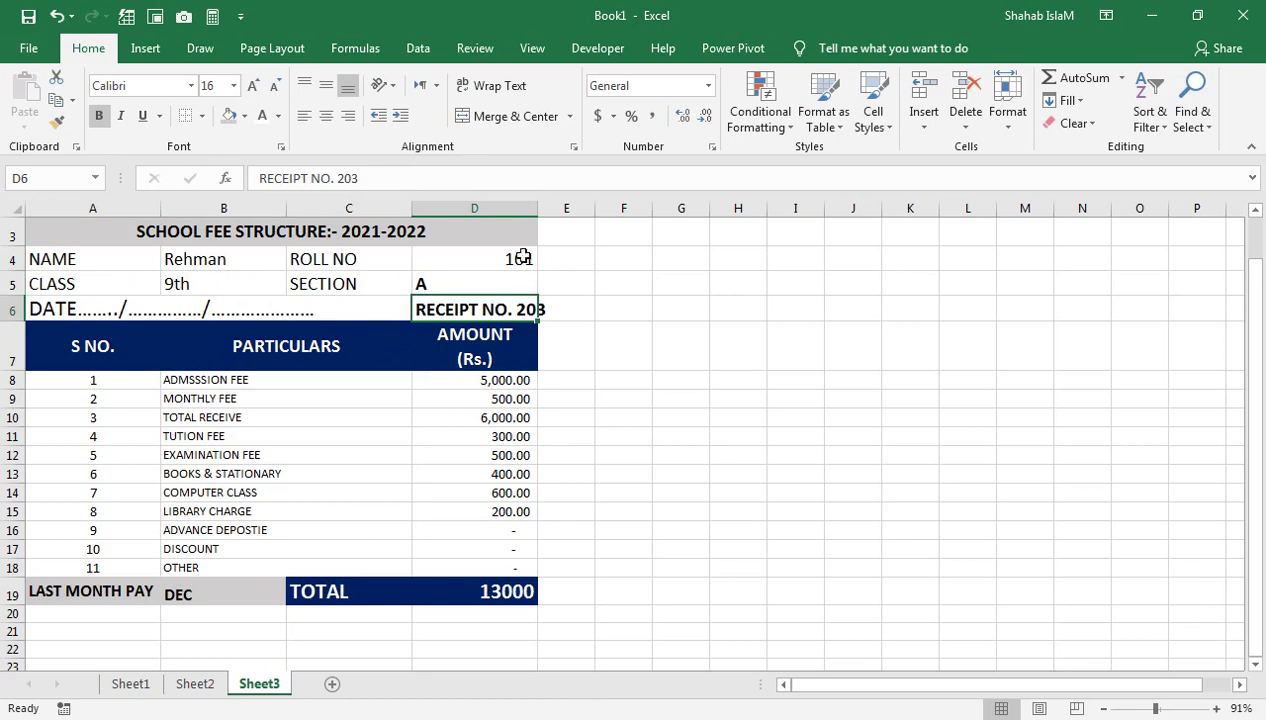
Widen column D so the receipt number fits, then select A20:D20
{"action": "left_click", "coordinate": [531, 208]}
{"action": "left_click_drag", "start_coordinate": [537, 208], "coordinate": [555, 208]}
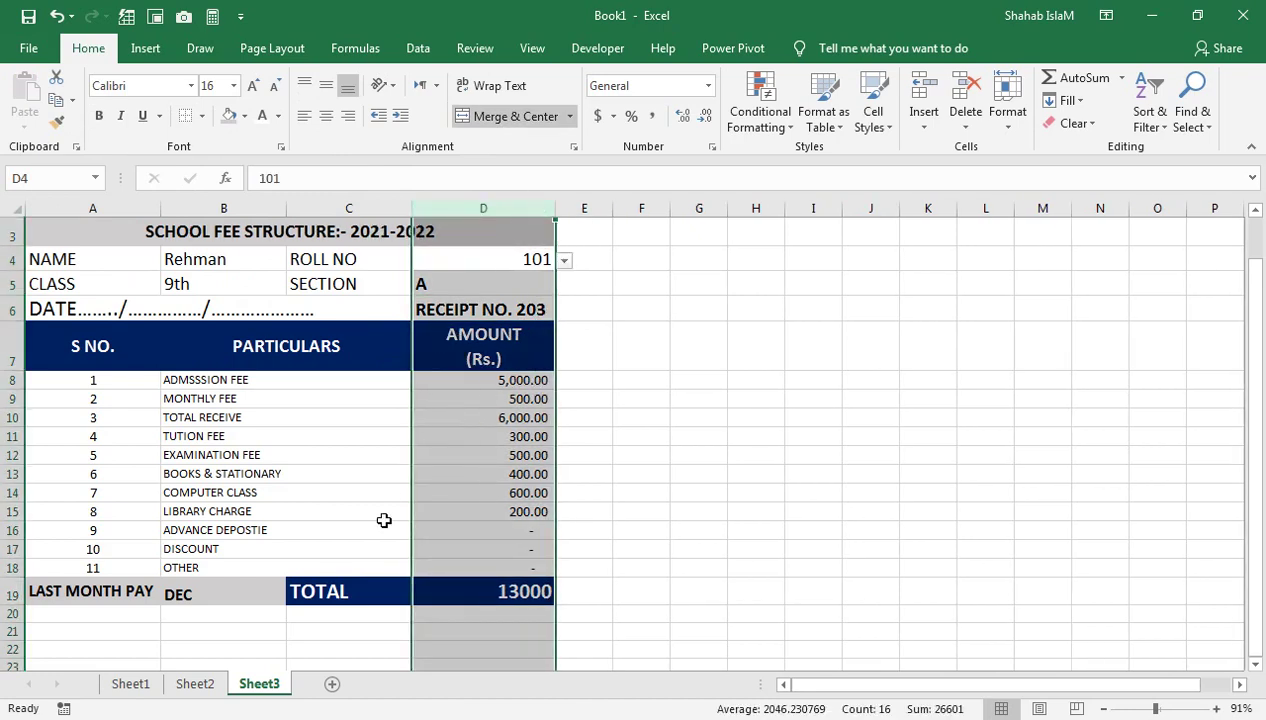
{"action": "left_click", "coordinate": [384, 518]}
{"action": "left_click", "coordinate": [537, 262]}
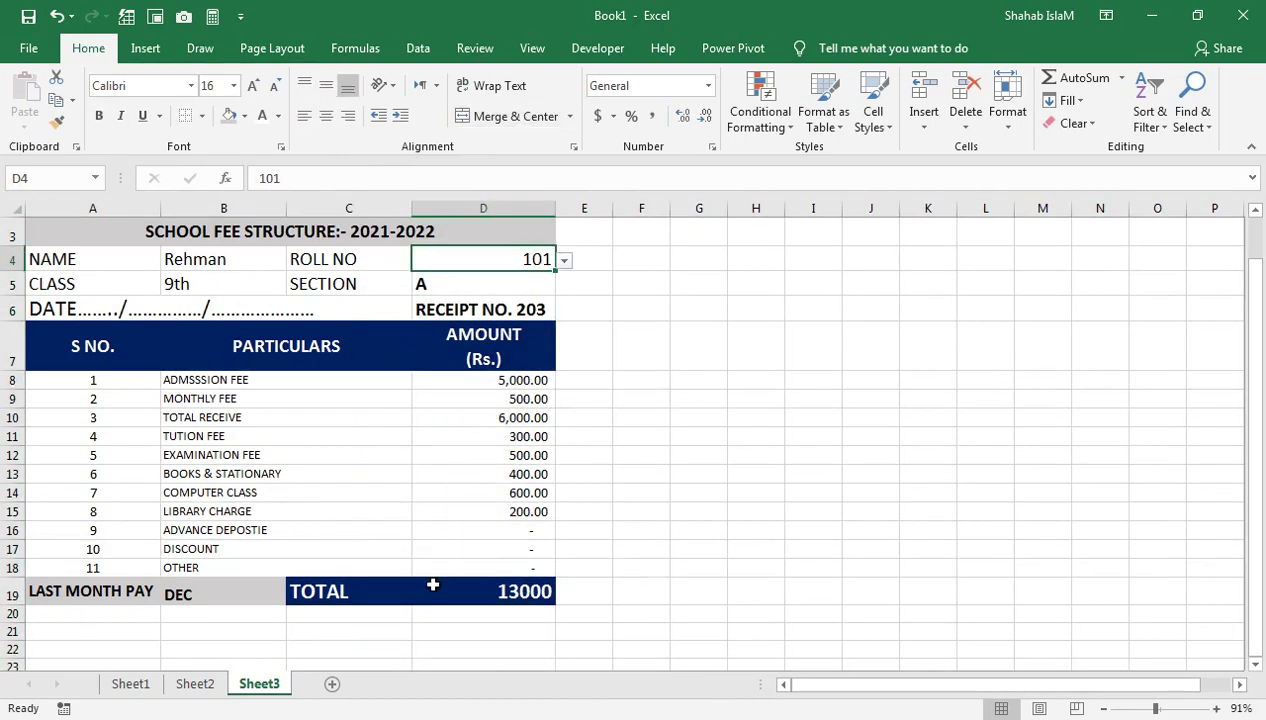
{"action": "left_click", "coordinate": [111, 612]}
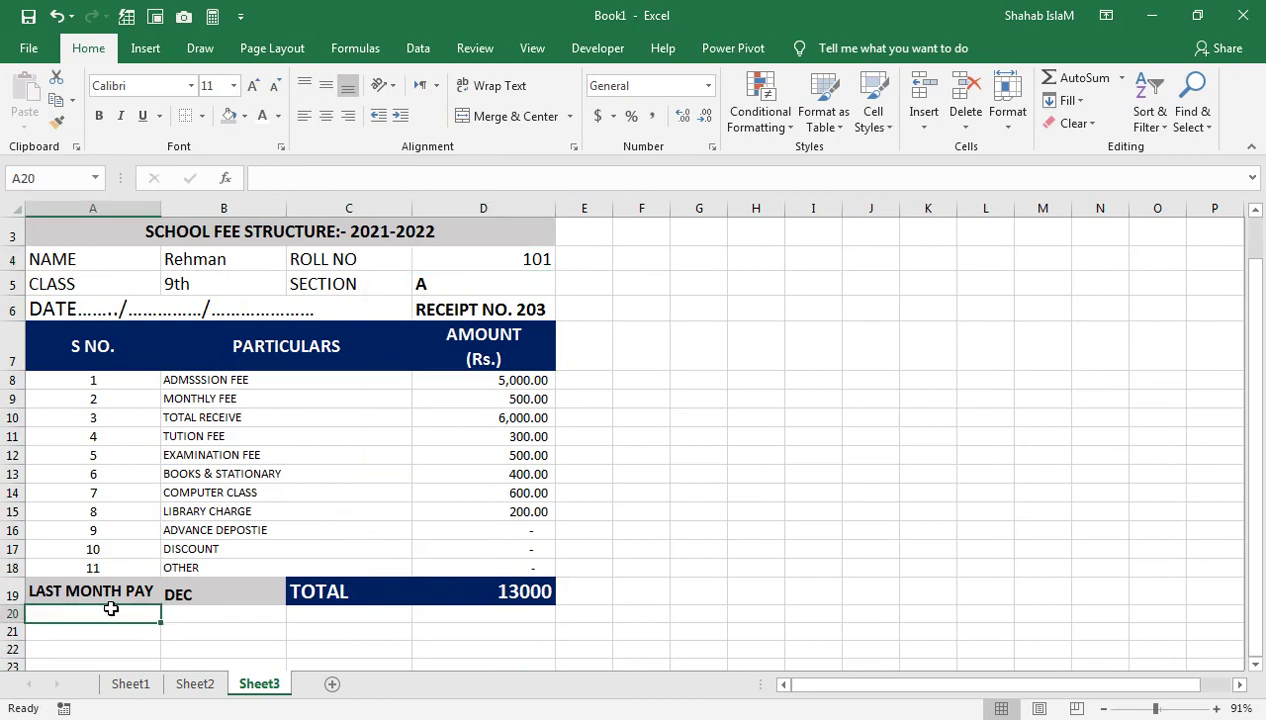
{"action": "left_click_drag", "start_coordinate": [130, 615], "coordinate": [483, 615]}
Merge A20:D20 and enter 'In Word:-' followed by a dotted line
{"action": "left_click", "coordinate": [515, 116]}
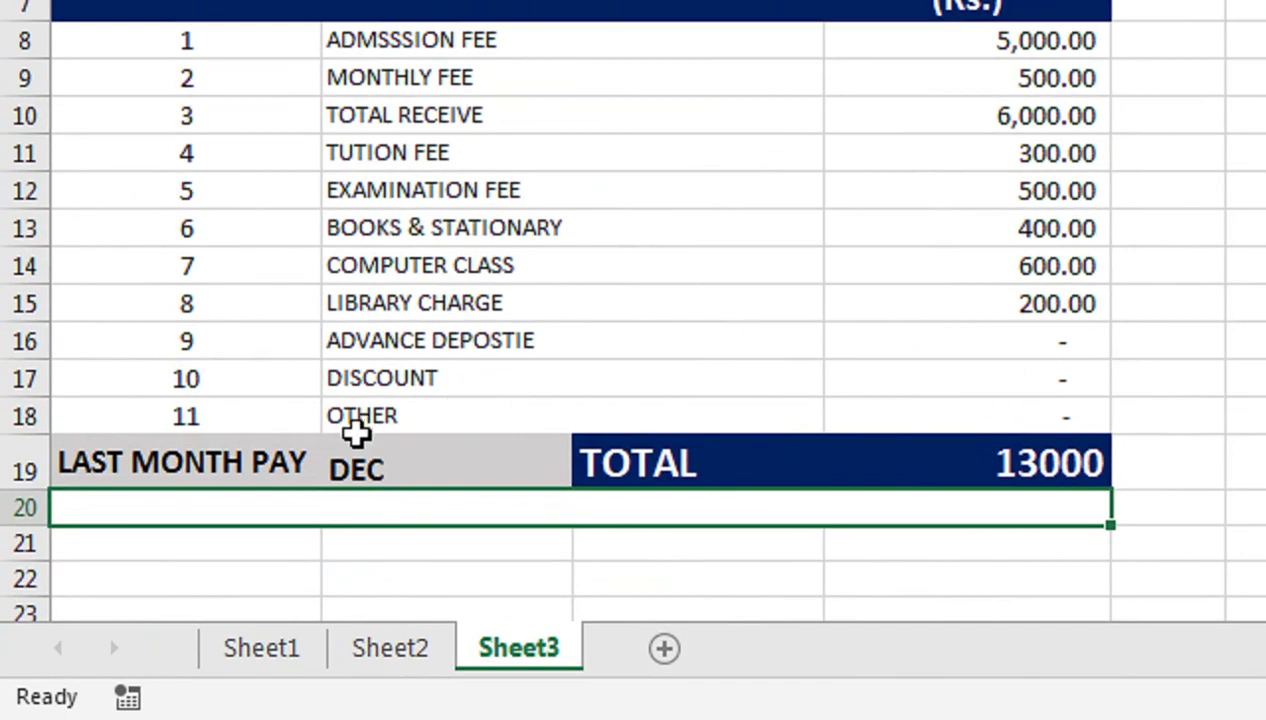
{"action": "type", "text": "IN "}
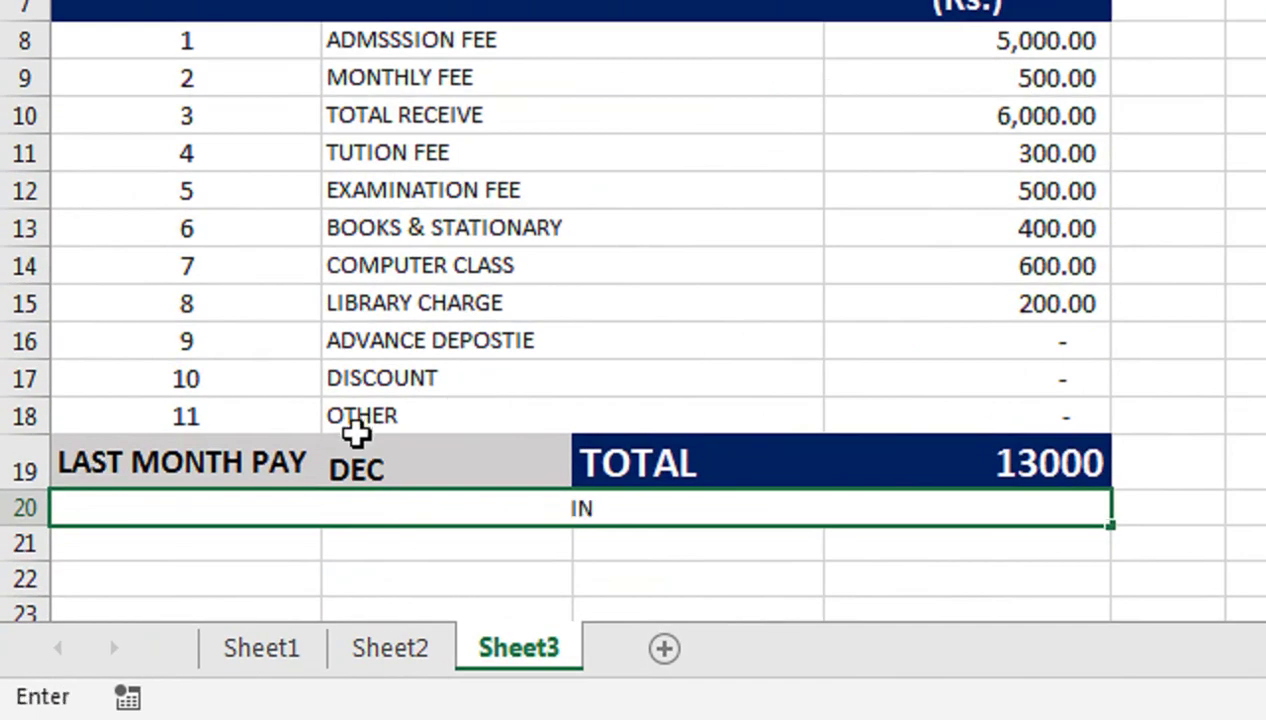
{"action": "type", "text": "wR"}
{"action": "key", "text": "BackSpace"}
{"action": "key", "text": "BackSpace"}
{"action": "key", "text": "BackSpace"}
{"action": "key", "text": "BackSpace"}
{"action": "type", "text": "n o"}
{"action": "key", "text": "BackSpace"}
{"action": "type", "text": "Word"}
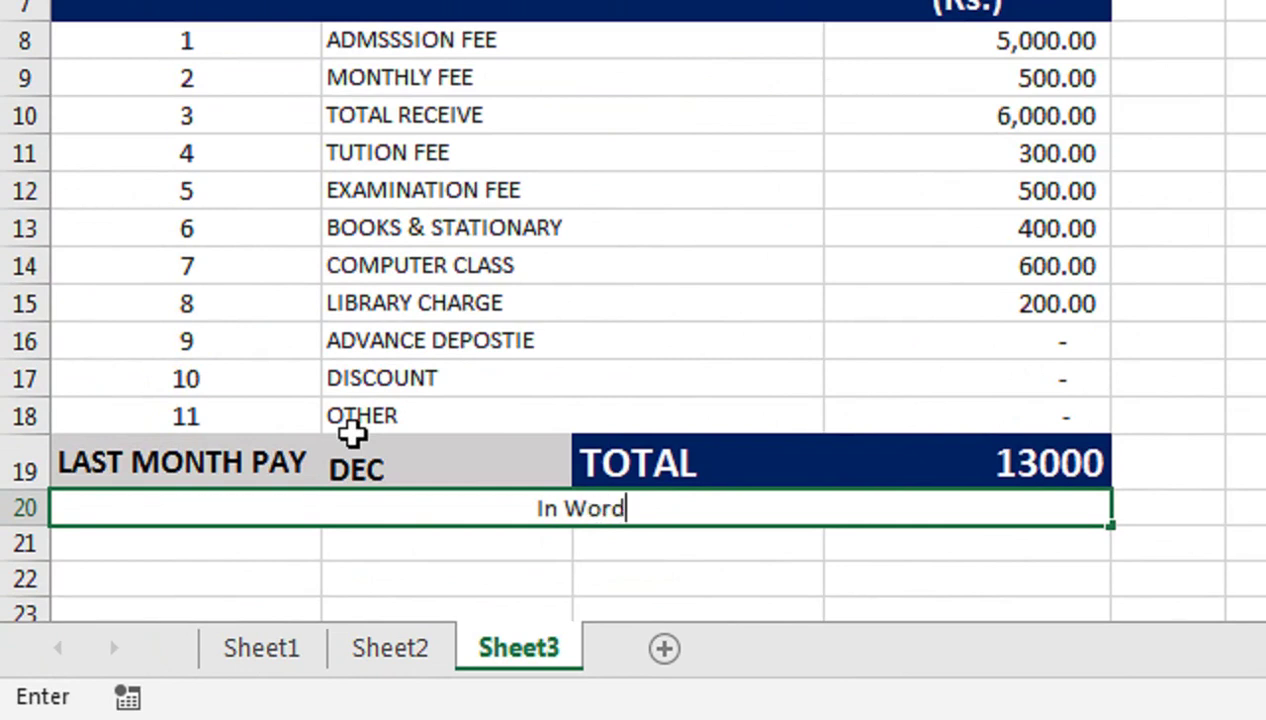
{"action": "type", "text": ":-"}
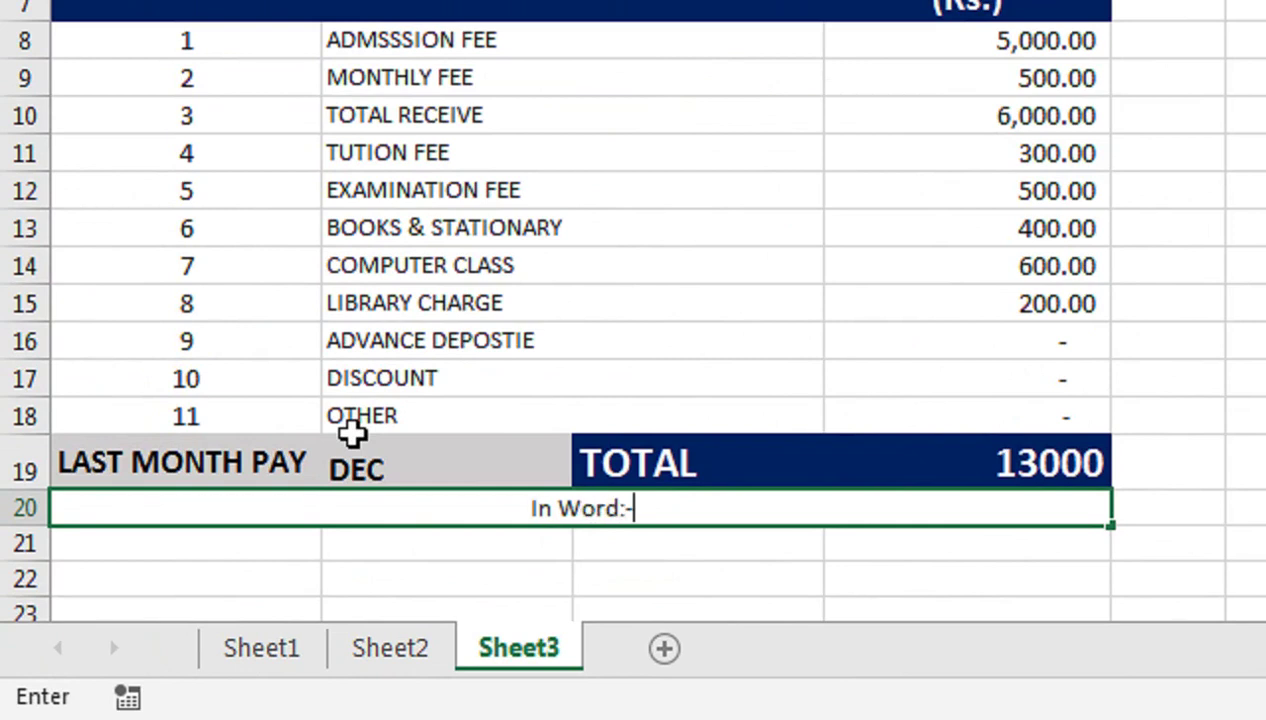
{"action": "type", "text": "........................................................"}
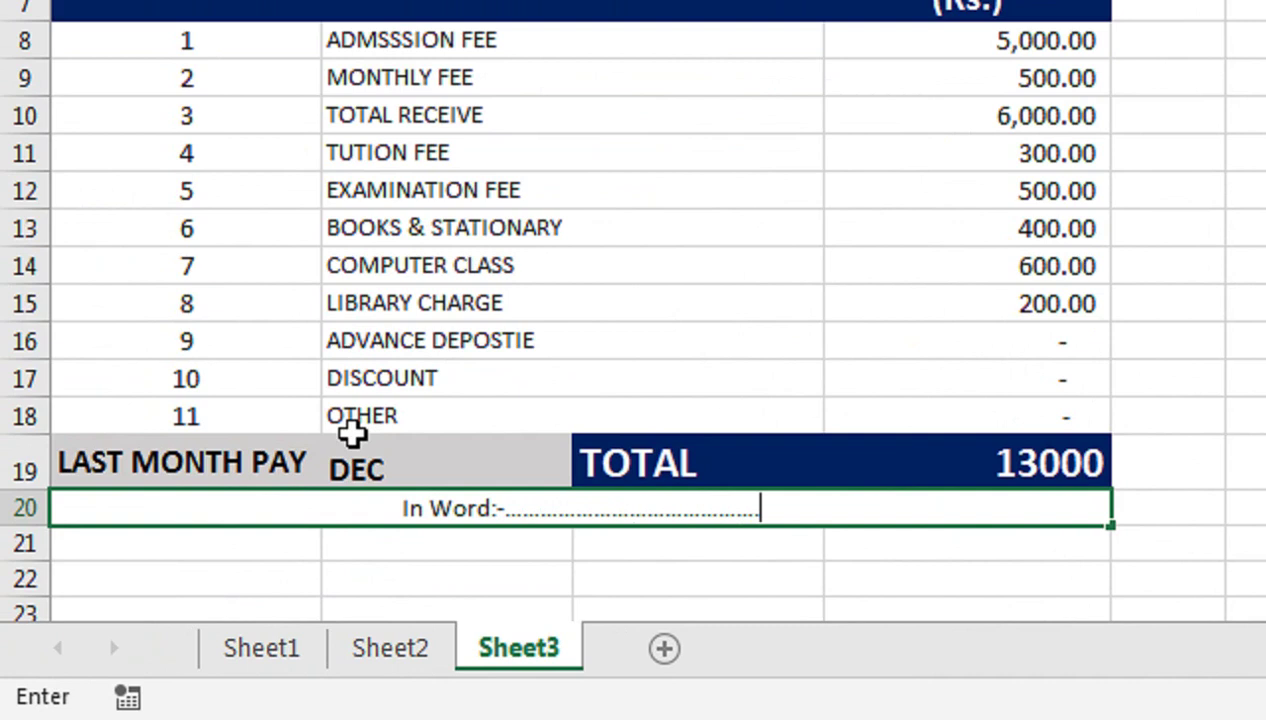
{"action": "type", "text": "..............................................................................................................................."}
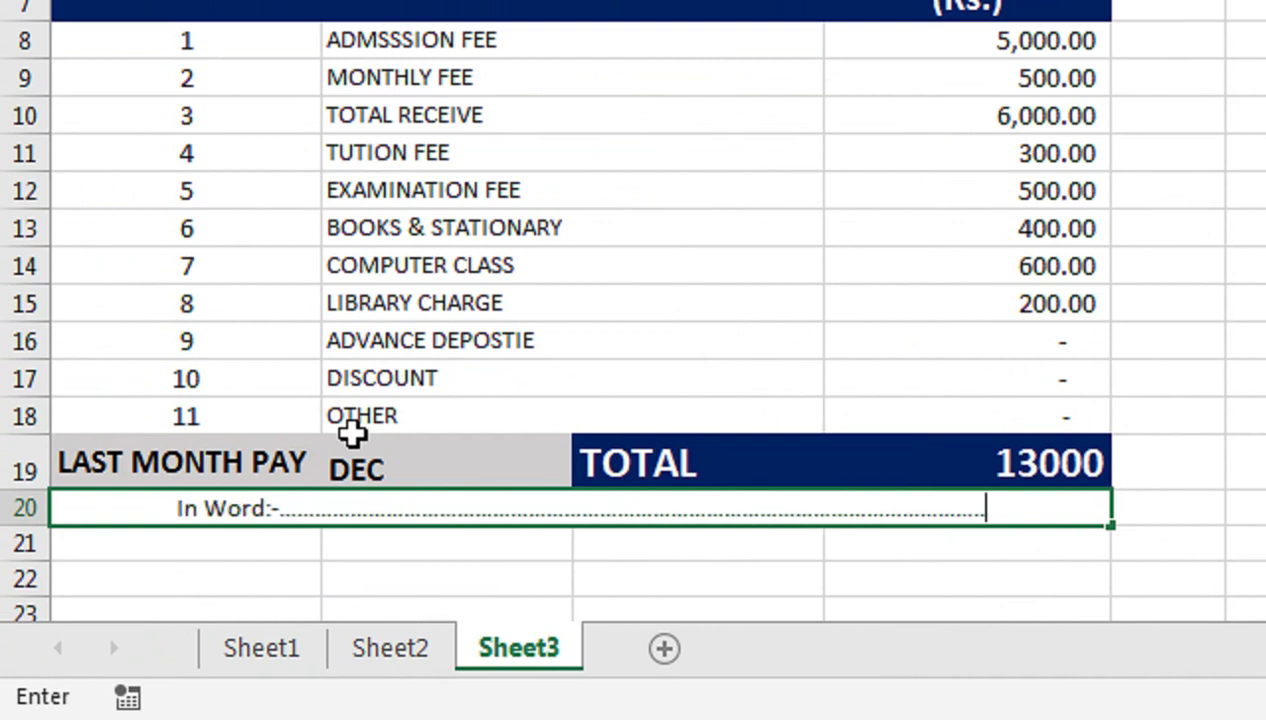
{"action": "key", "text": "Return"}
Left-align the In Word line, enlarge its text, and give it a thick outside border
{"action": "left_click", "coordinate": [418, 515]}
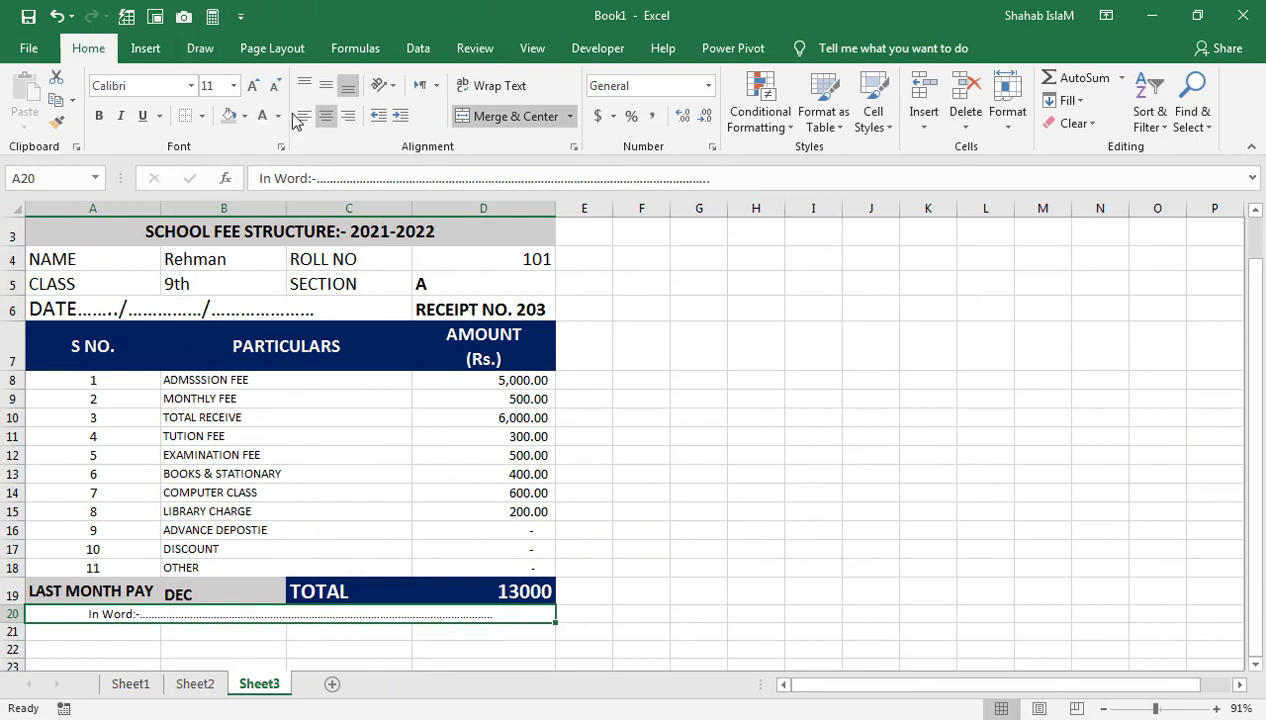
{"action": "left_click", "coordinate": [303, 116]}
{"action": "left_click", "coordinate": [253, 85]}
{"action": "left_click", "coordinate": [253, 85]}
{"action": "left_click", "coordinate": [253, 85]}
{"action": "left_click", "coordinate": [253, 85]}
{"action": "left_click", "coordinate": [203, 116]}
{"action": "left_click", "coordinate": [219, 336]}
{"action": "left_click", "coordinate": [62, 643]}
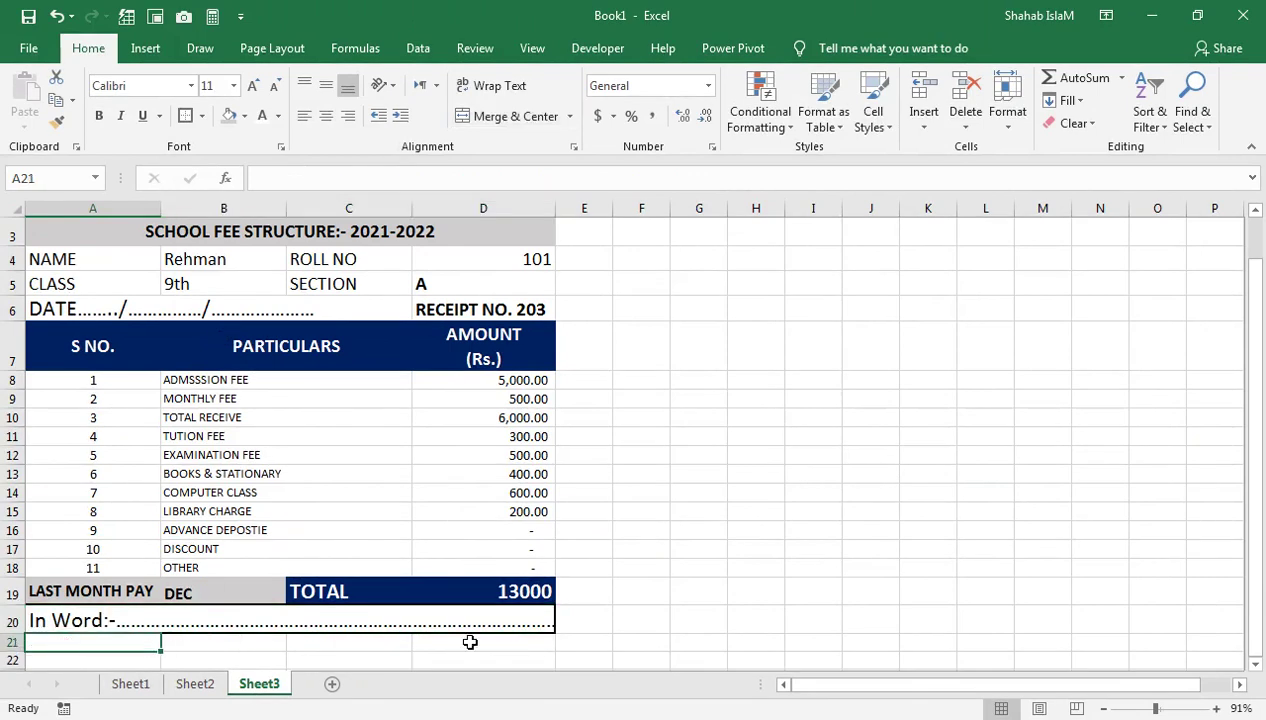
{"action": "left_click_drag", "start_coordinate": [625, 590], "coordinate": [20, 592]}
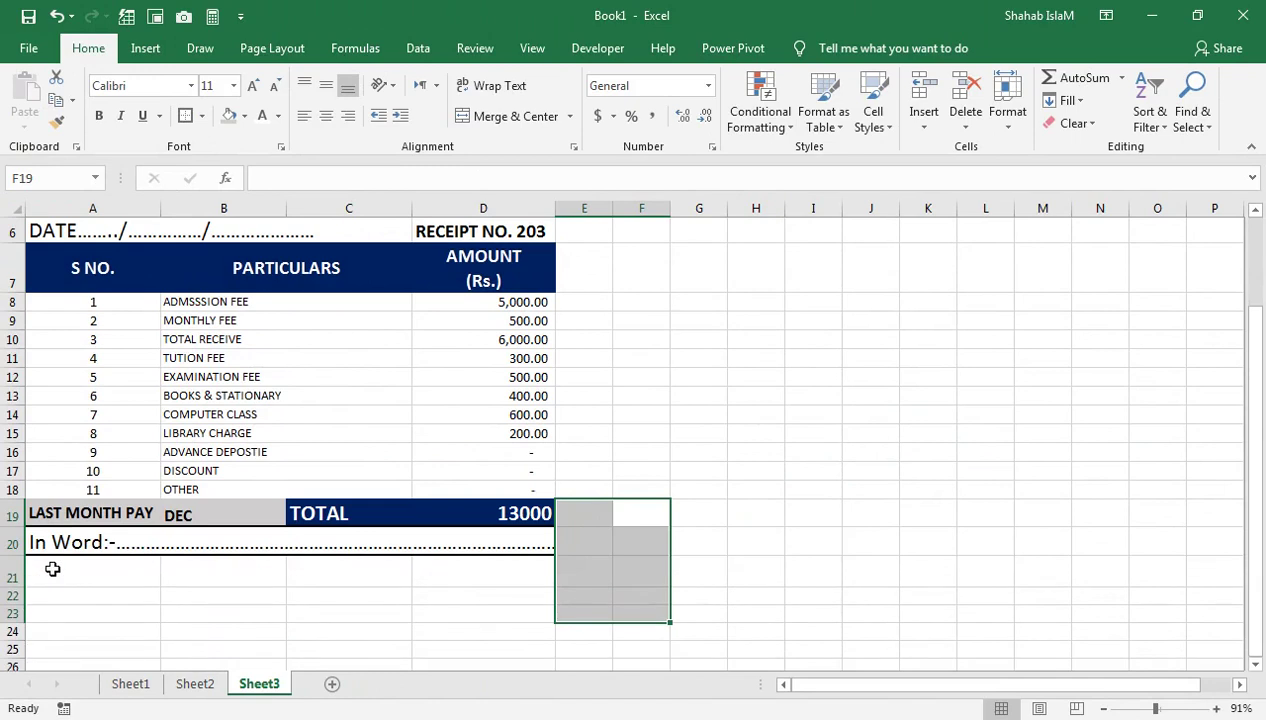
Make row 21 taller and enter 'NOTE:-Fee once paid is not refundable and tranferable' in A21
{"action": "left_click", "coordinate": [53, 568]}
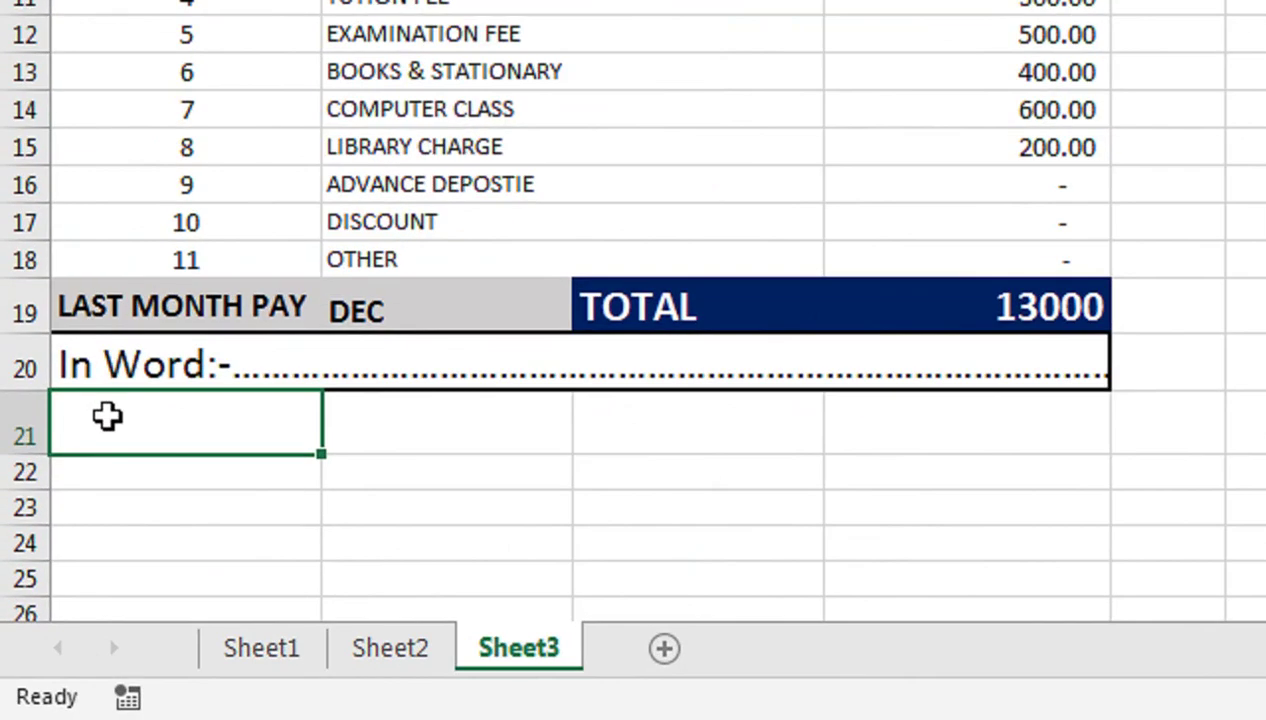
{"action": "type", "text": "no"}
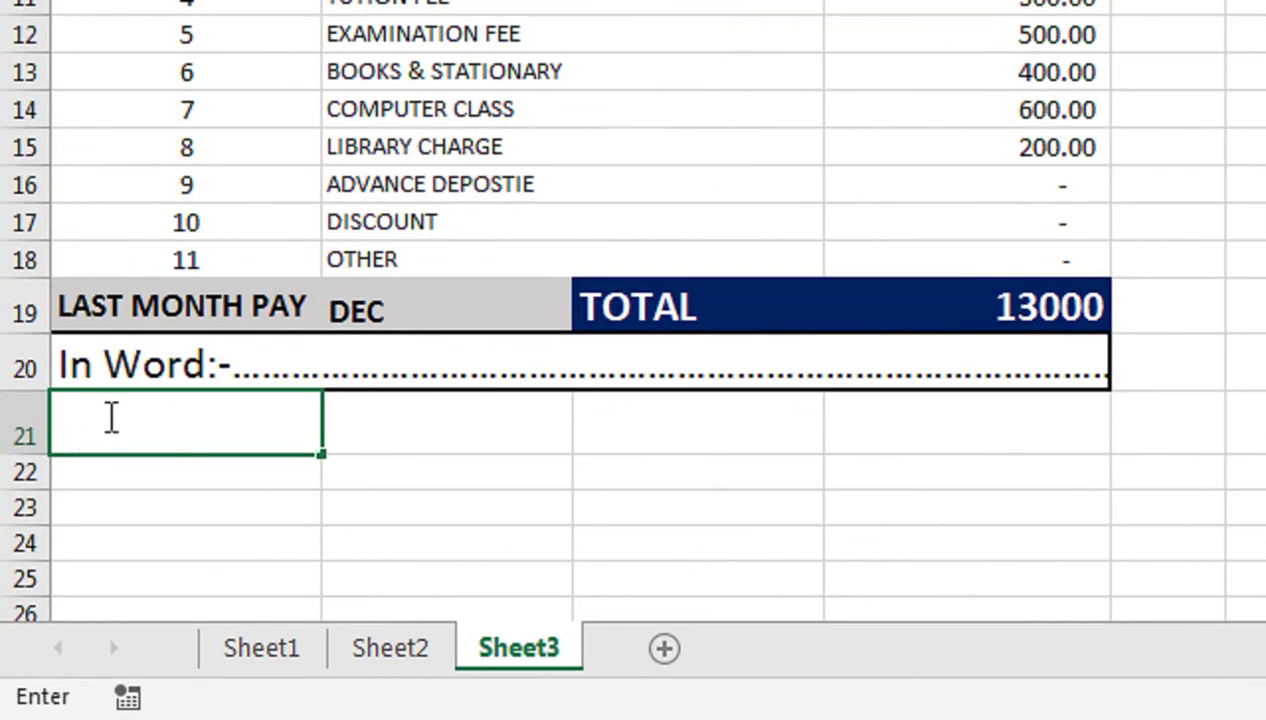
{"action": "type", "text": "NOTE\"-"}
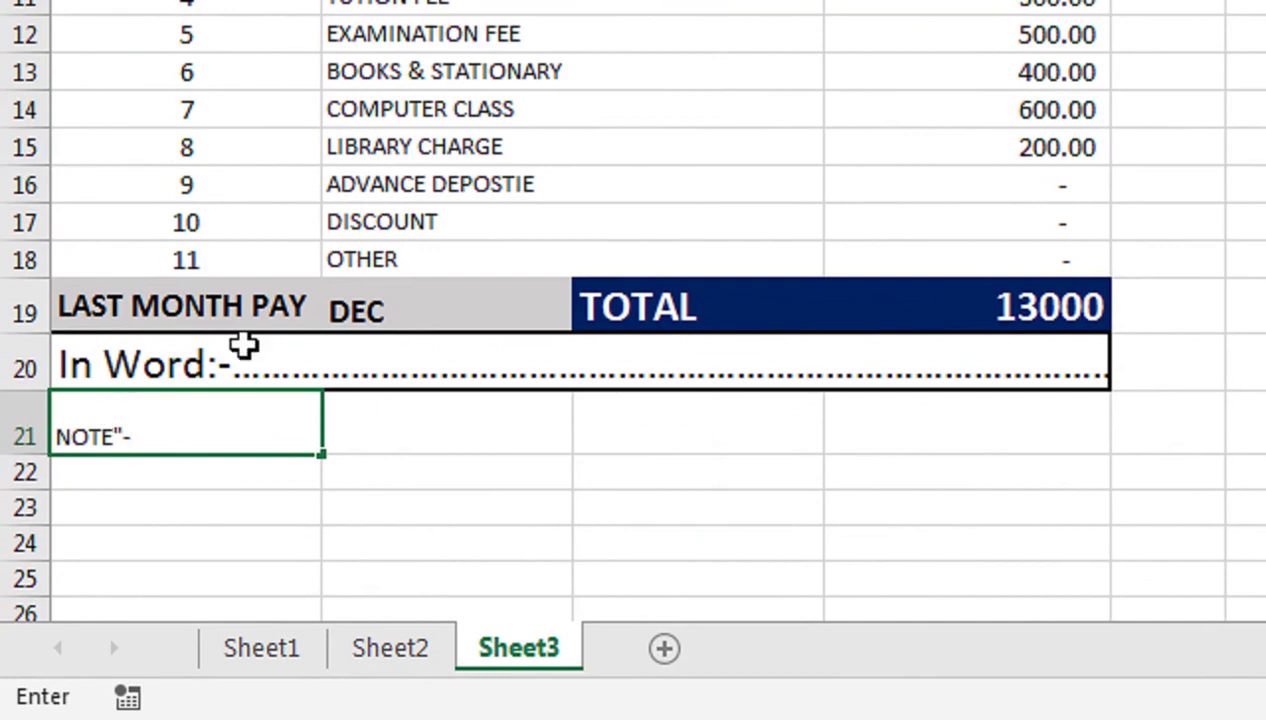
{"action": "key", "text": "BackSpace"}
{"action": "key", "text": "BackSpace"}
{"action": "type", "text": ":-FEe once"}
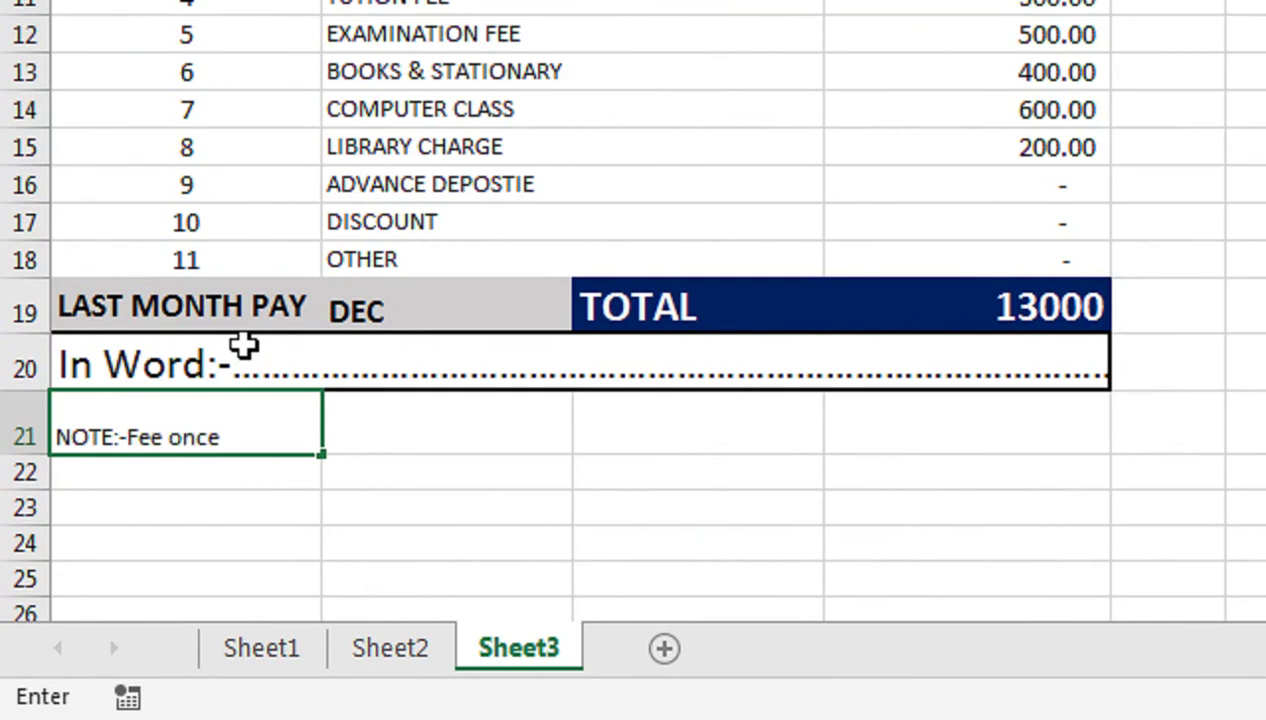
{"action": "type", "text": " paid "}
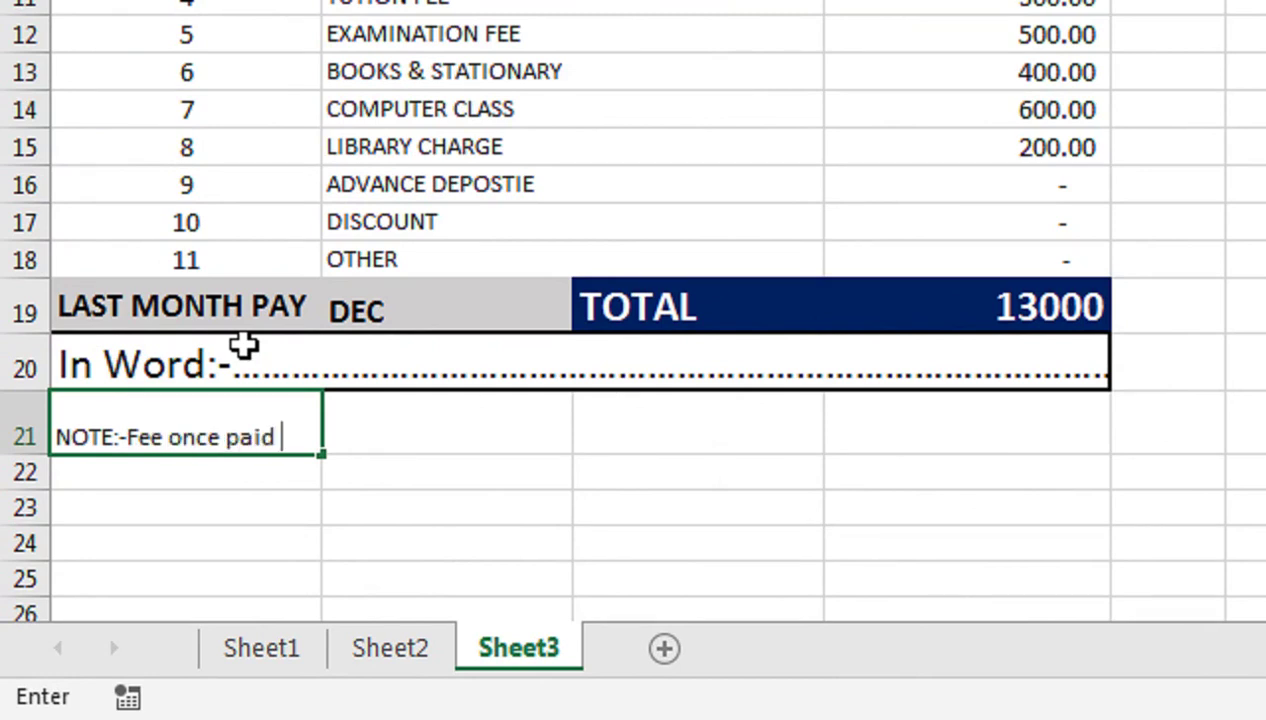
{"action": "type", "text": "is n"}
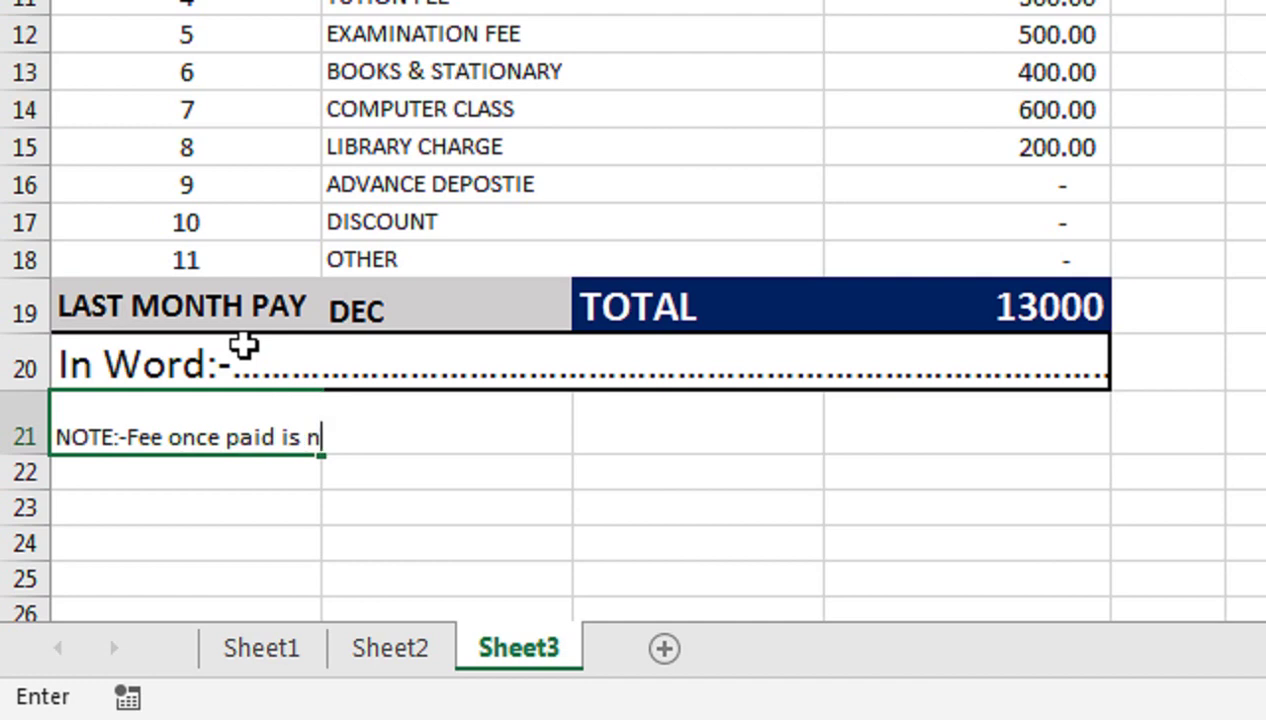
{"action": "type", "text": "ot refundable and tranferable"}
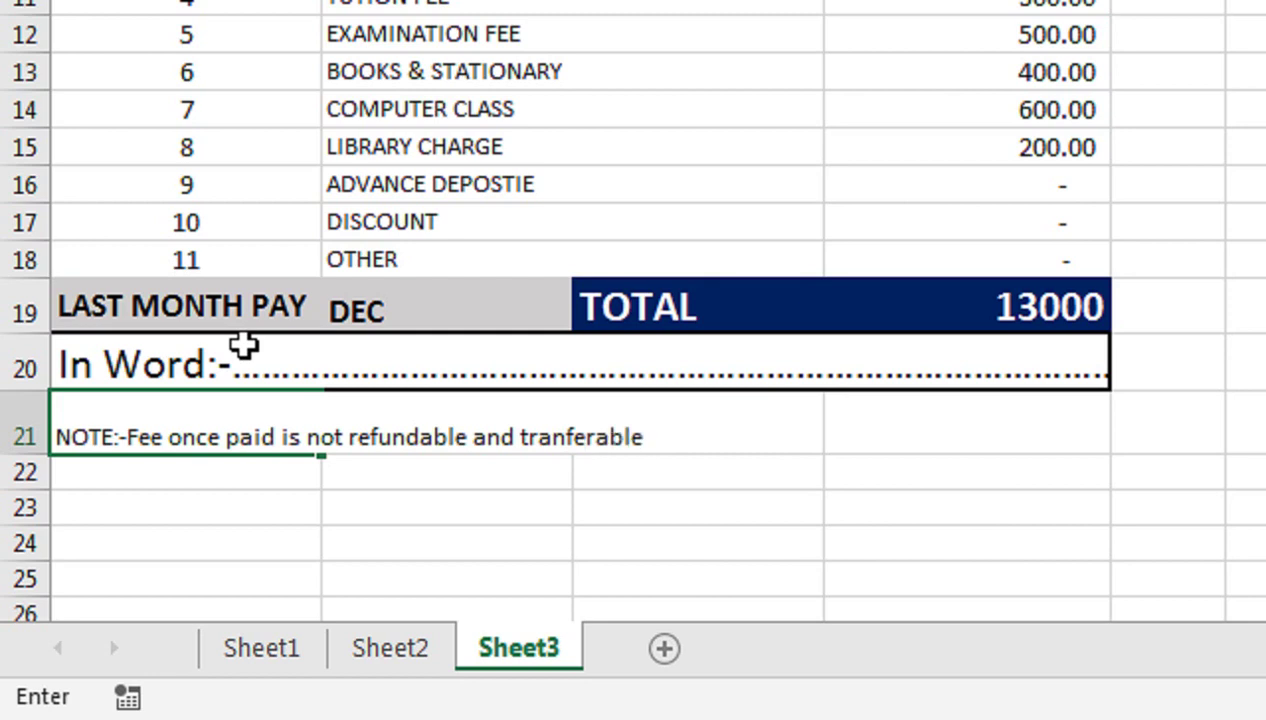
{"action": "key", "text": "Return"}
{"action": "key", "text": "shift+Right"}
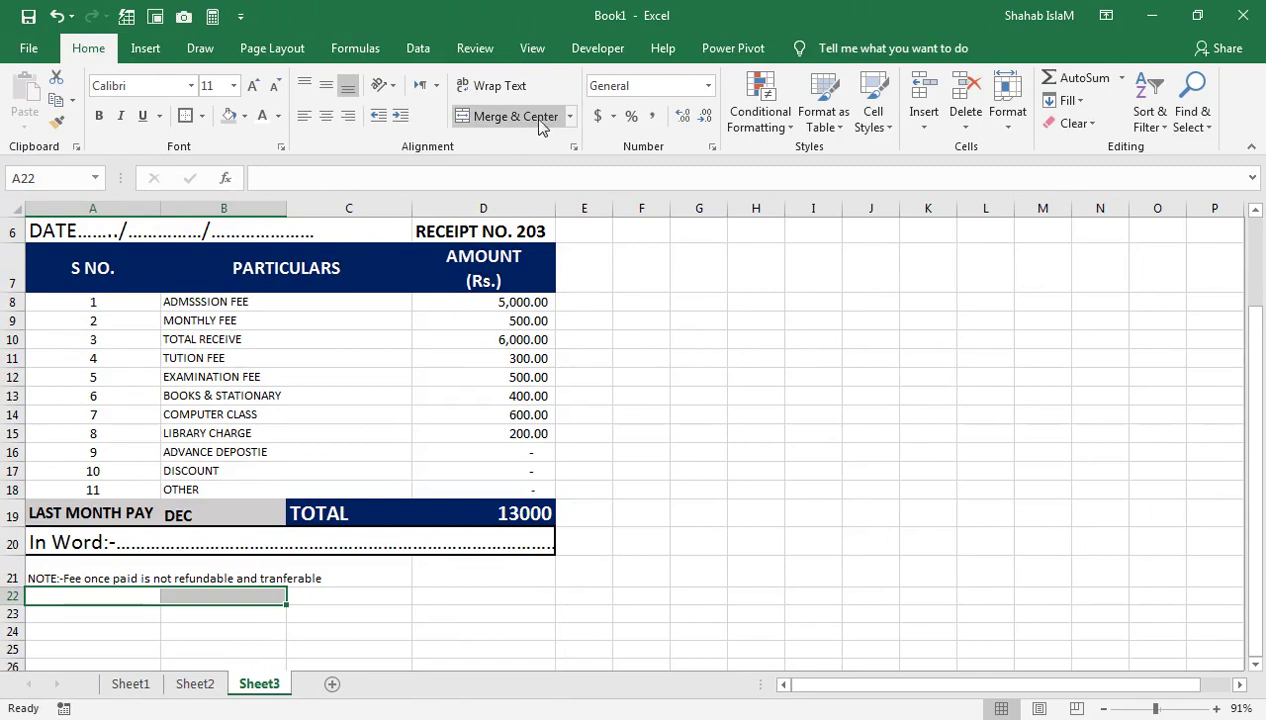
Merge A22:B22 and C22:D22, and type 'signature' in the merged C22 cell
{"action": "left_click", "coordinate": [536, 118]}
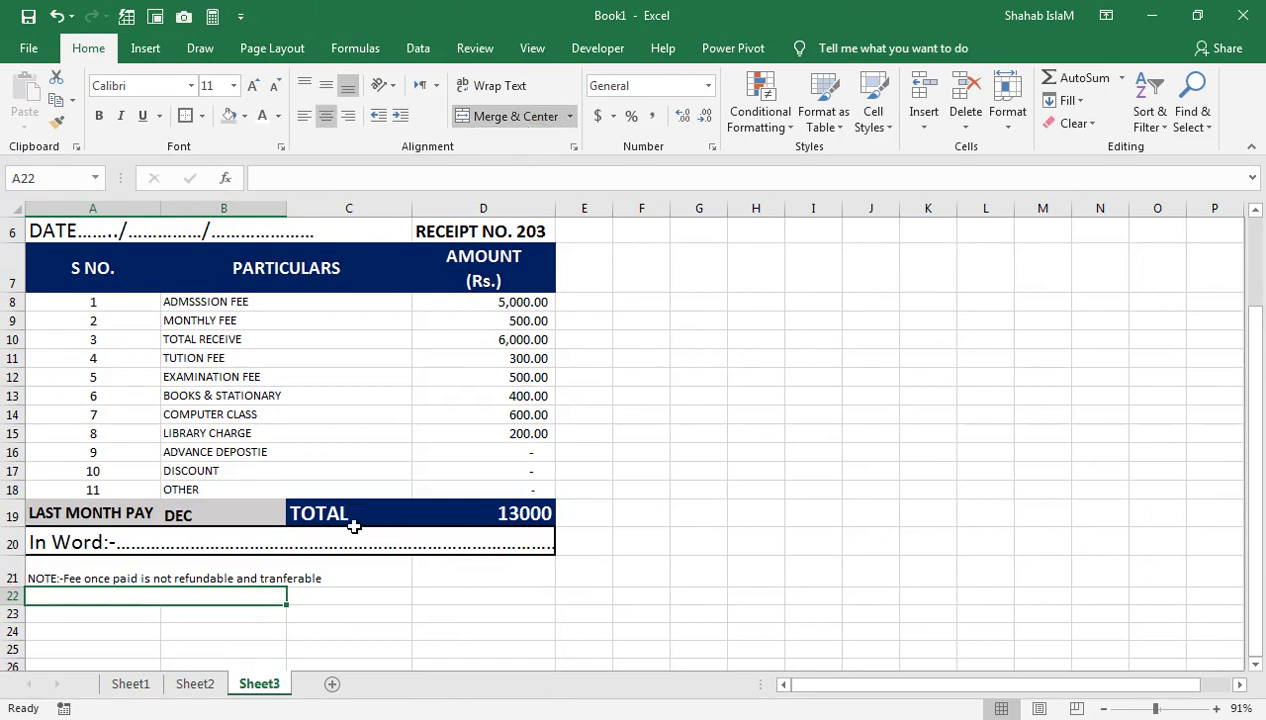
{"action": "left_click", "coordinate": [753, 472]}
{"action": "left_click_drag", "start_coordinate": [376, 594], "coordinate": [421, 591]}
{"action": "left_click", "coordinate": [516, 116]}
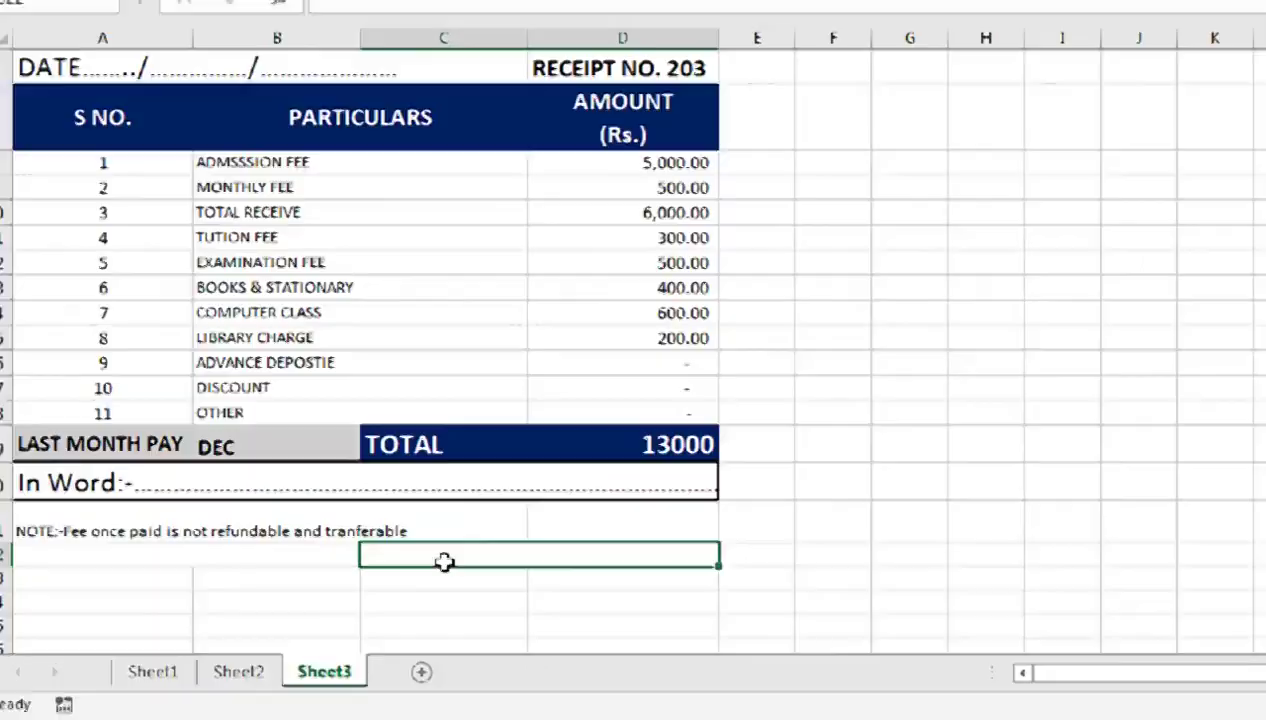
{"action": "double_click", "coordinate": [465, 548]}
{"action": "type", "text": "sign"}
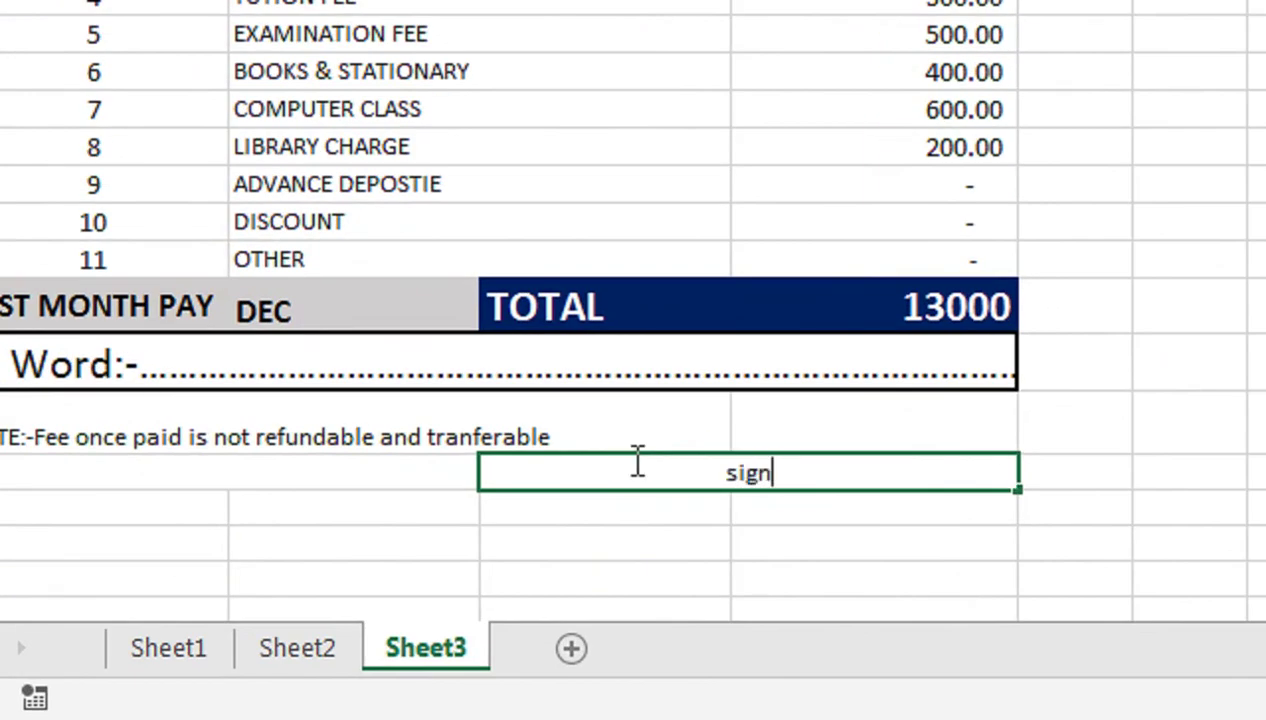
{"action": "type", "text": "atur"}
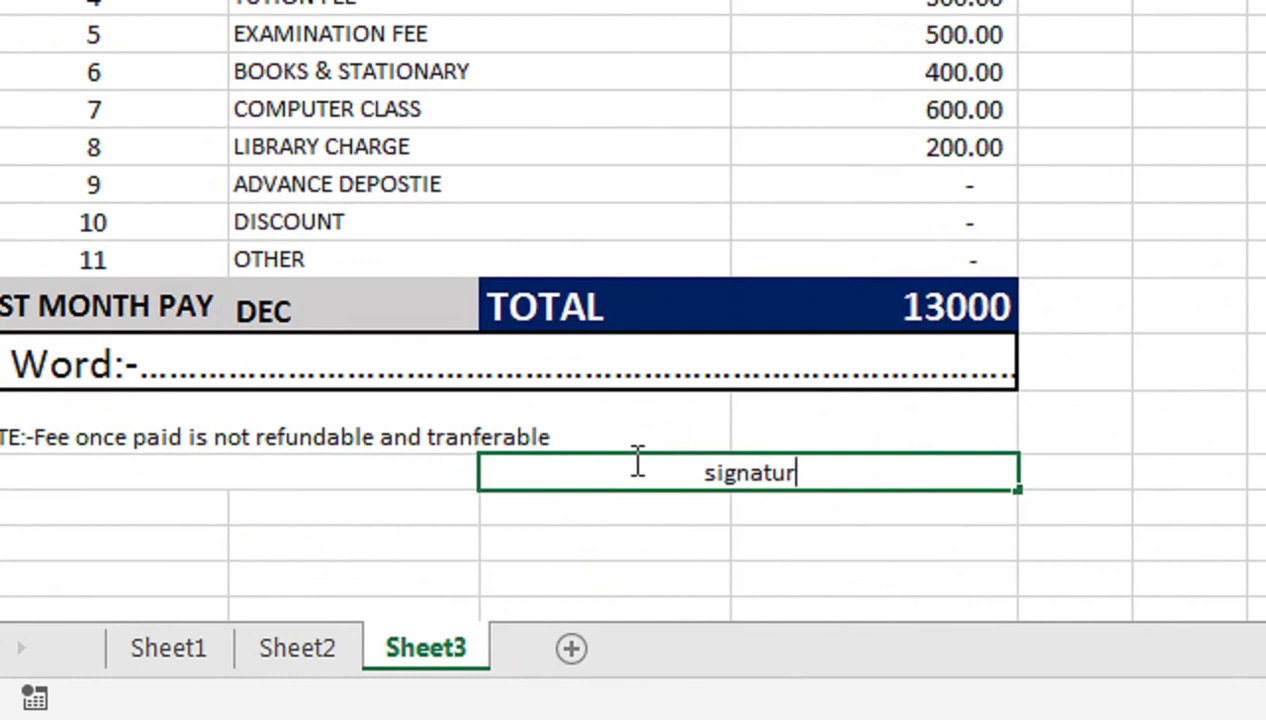
{"action": "type", "text": "e"}
{"action": "left_click", "coordinate": [630, 418]}
Left-align the signature label at size 16 and enlarge the NOTE text to 14 point
{"action": "left_click", "coordinate": [652, 487]}
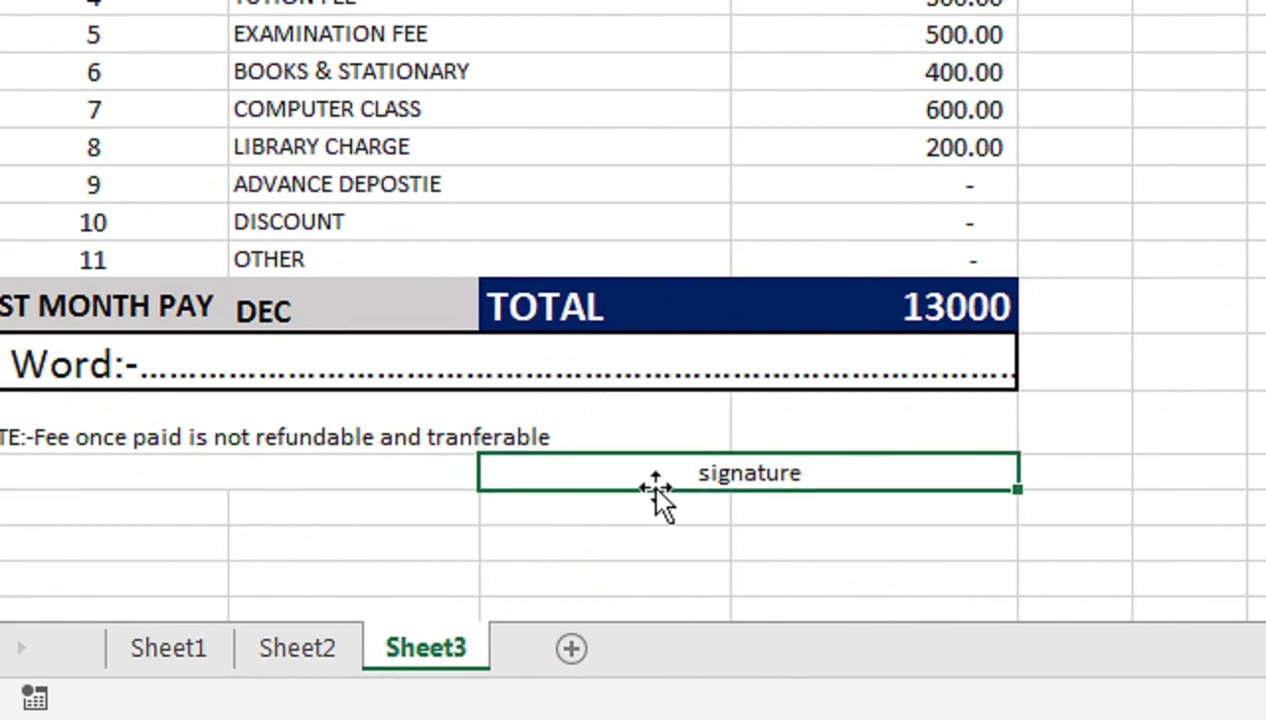
{"action": "left_click", "coordinate": [304, 116]}
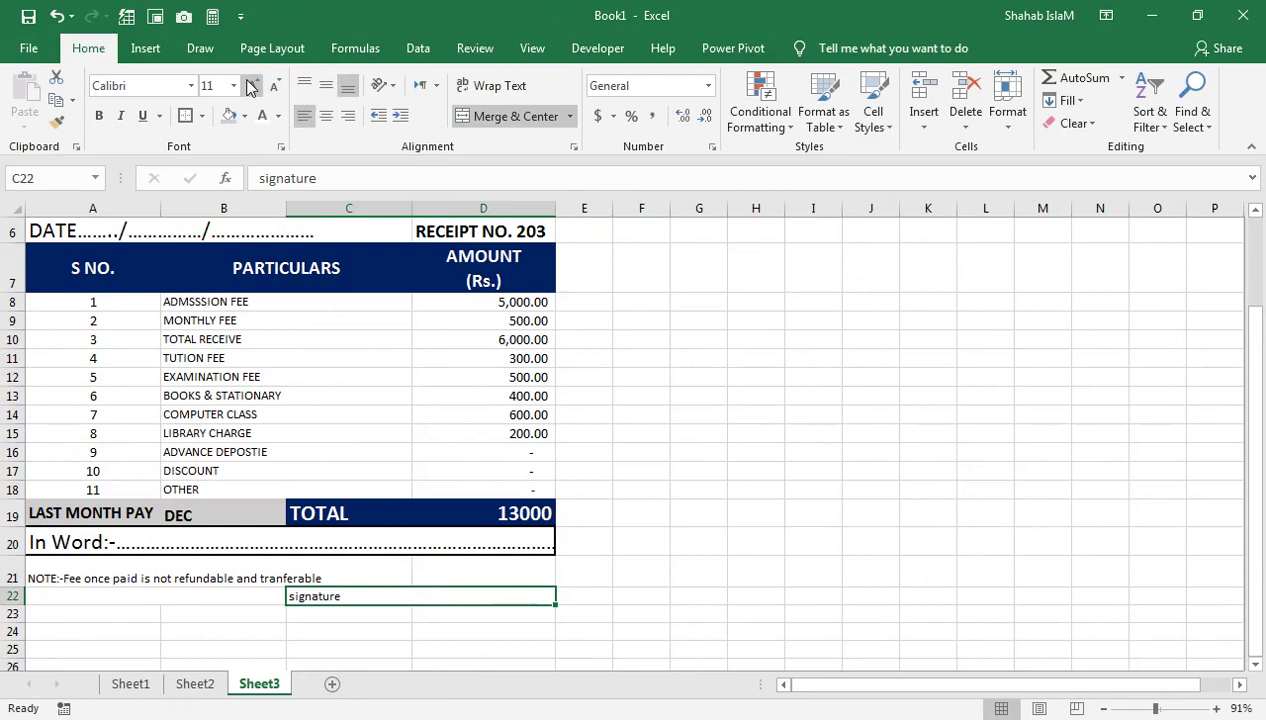
{"action": "left_click", "coordinate": [250, 86]}
{"action": "left_click", "coordinate": [250, 86]}
{"action": "left_click", "coordinate": [76, 575]}
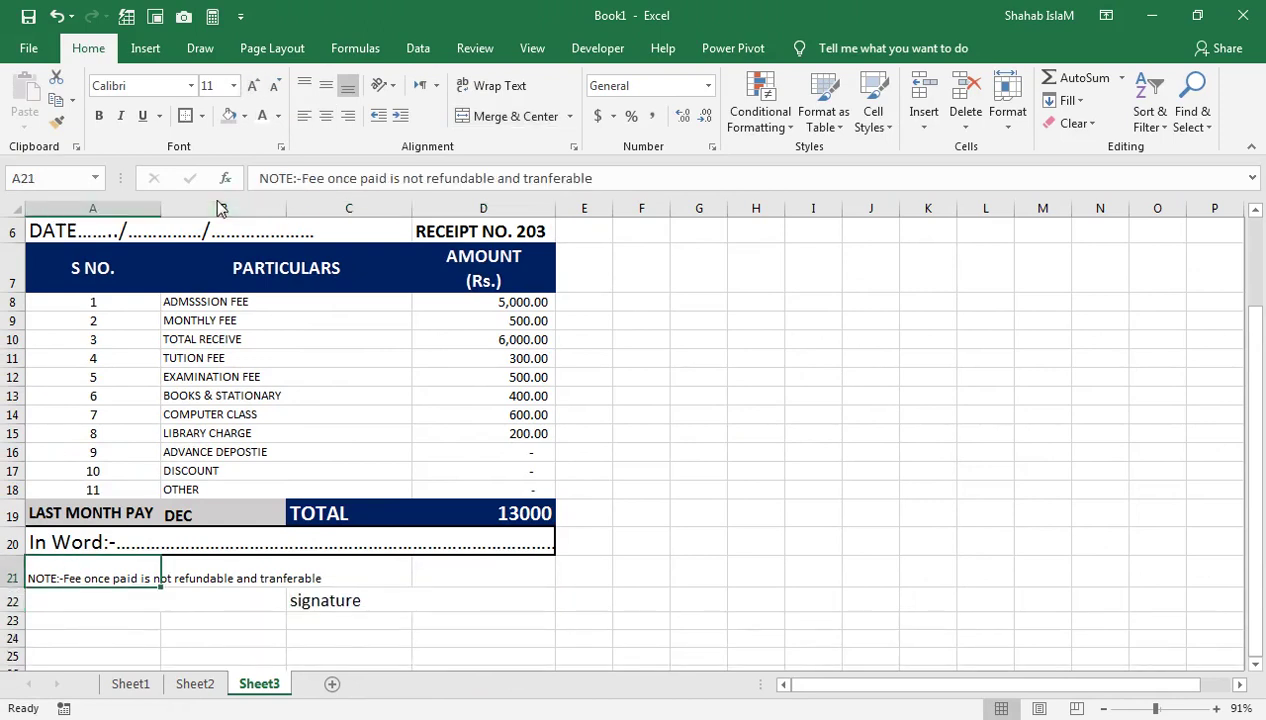
{"action": "left_click", "coordinate": [253, 86]}
{"action": "left_click", "coordinate": [253, 86]}
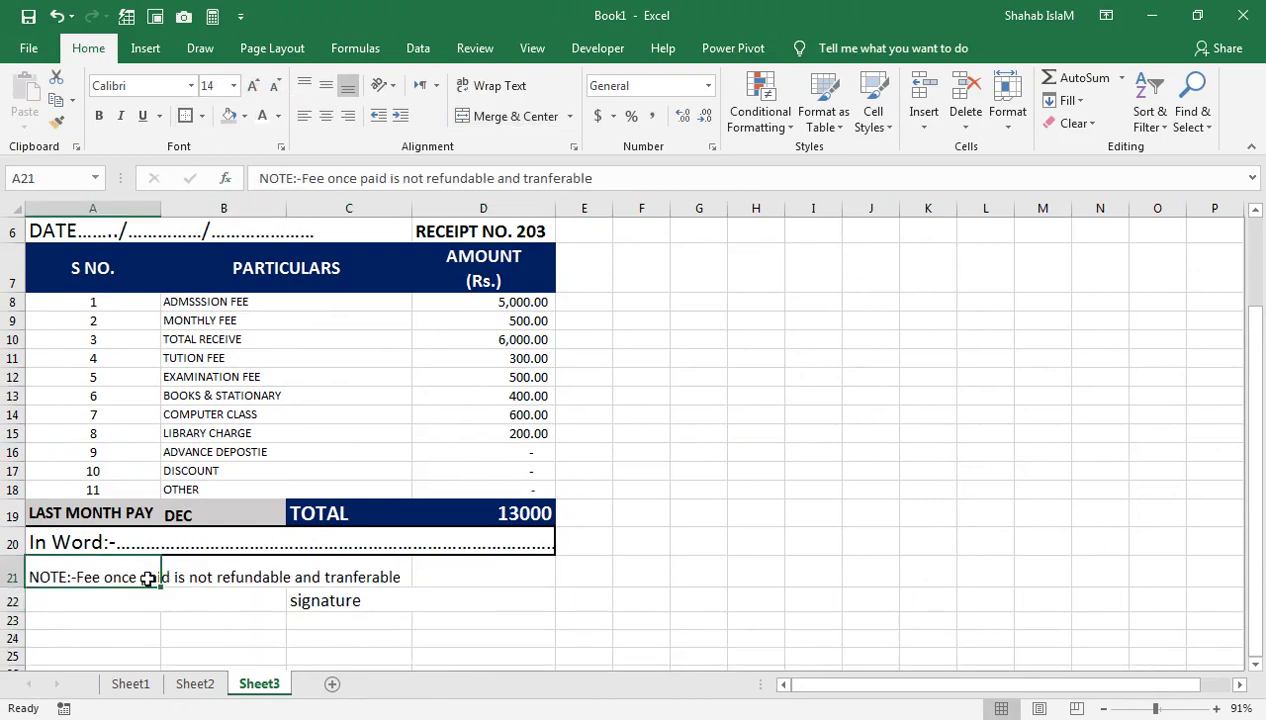
{"action": "left_click", "coordinate": [348, 579]}
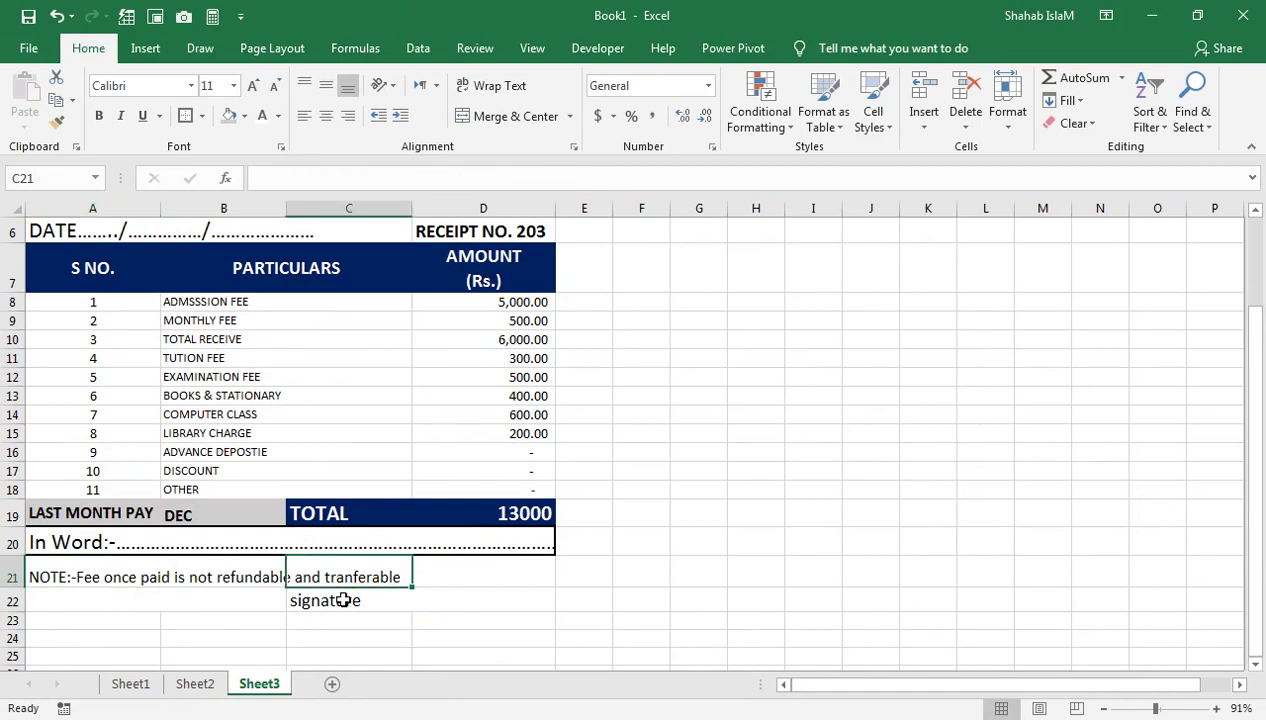
{"action": "left_click", "coordinate": [343, 600]}
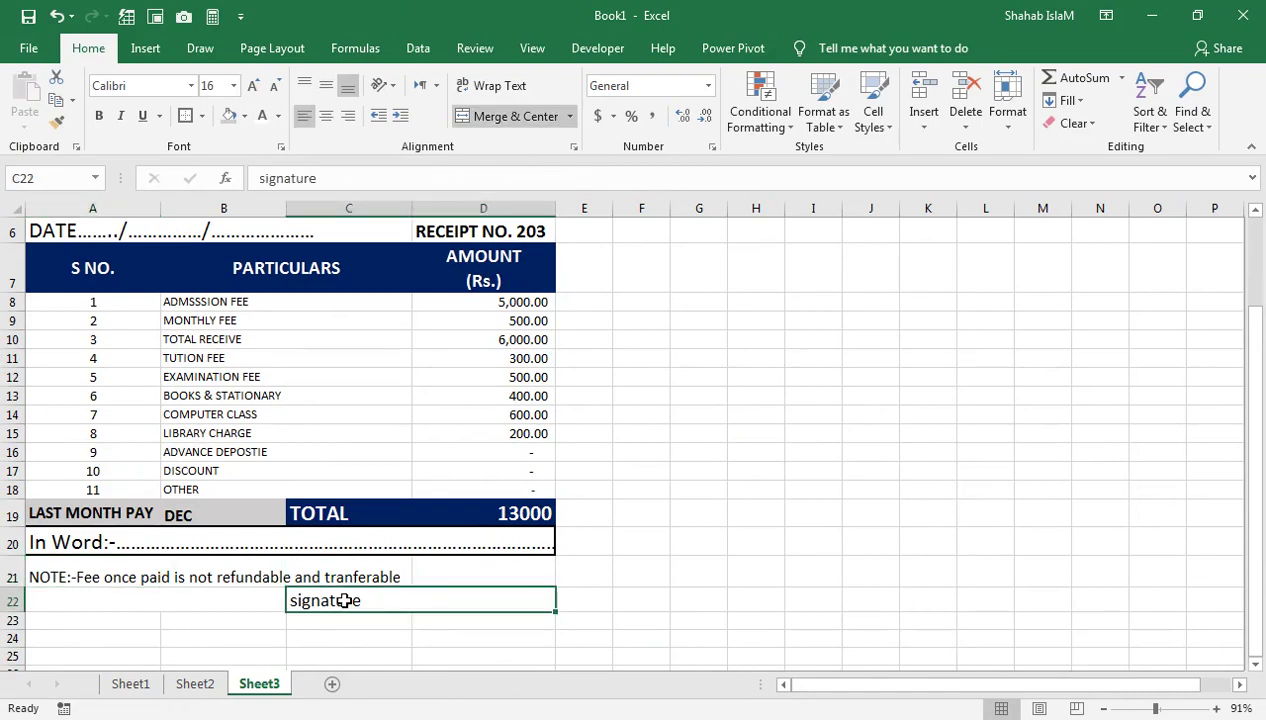
Give every cell in the fee rows A8:D18 All Borders
{"action": "left_click_drag", "start_coordinate": [123, 307], "coordinate": [430, 435]}
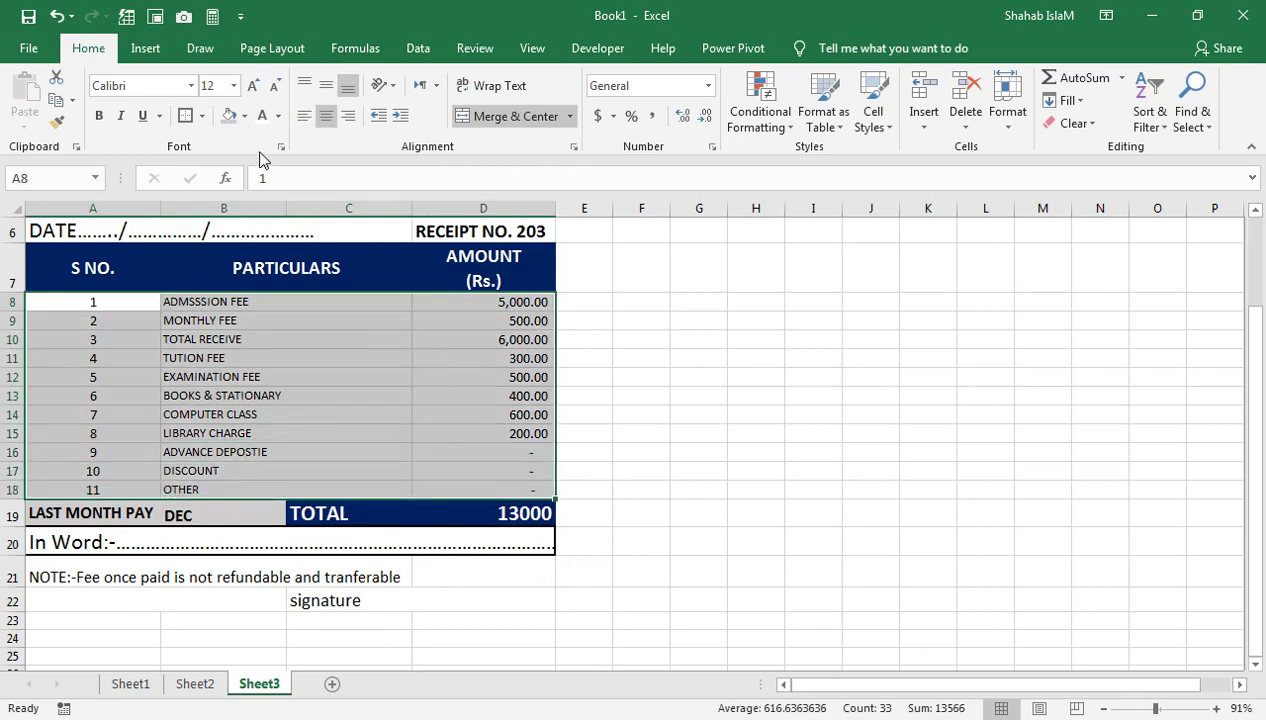
{"action": "left_click", "coordinate": [202, 116]}
{"action": "left_click", "coordinate": [226, 285]}
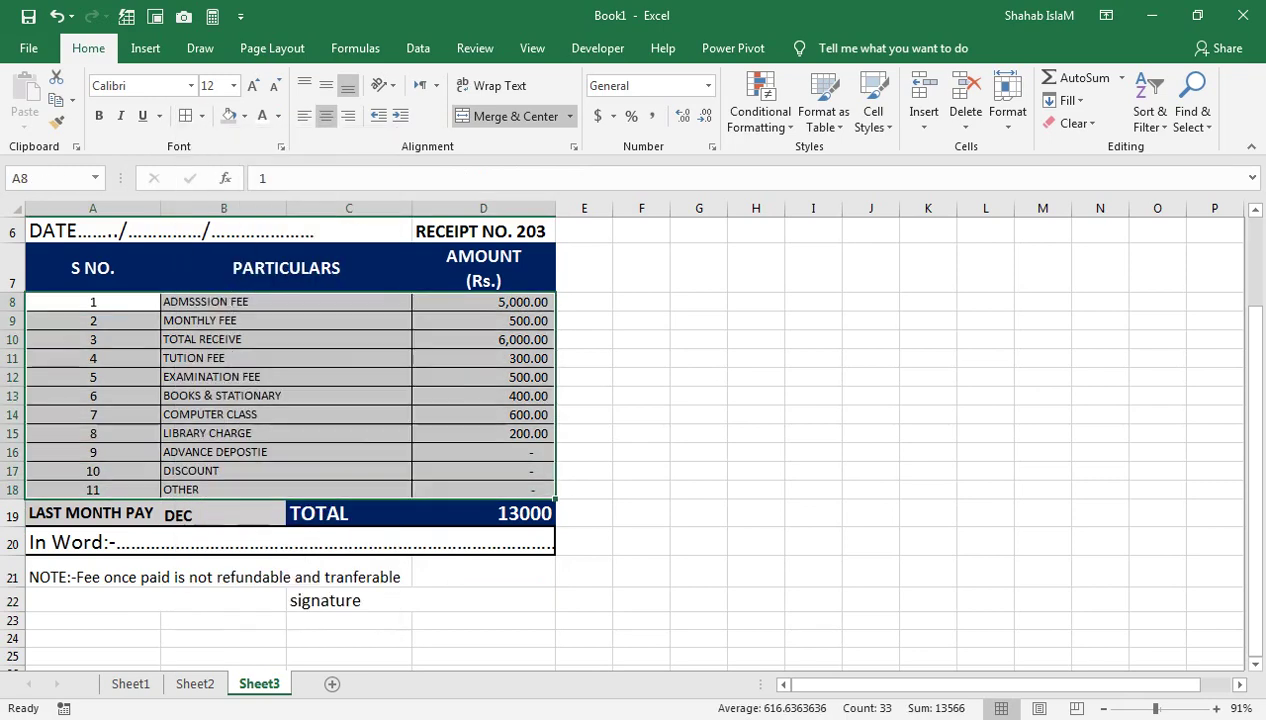
Merge the note row across A21:D21 and left-align the NOTE text
{"action": "mouse_move", "coordinate": [466, 574]}
{"action": "left_mouse_down"}
{"action": "mouse_move", "coordinate": [153, 608]}
{"action": "mouse_move", "coordinate": [181, 595]}
{"action": "left_mouse_up"}
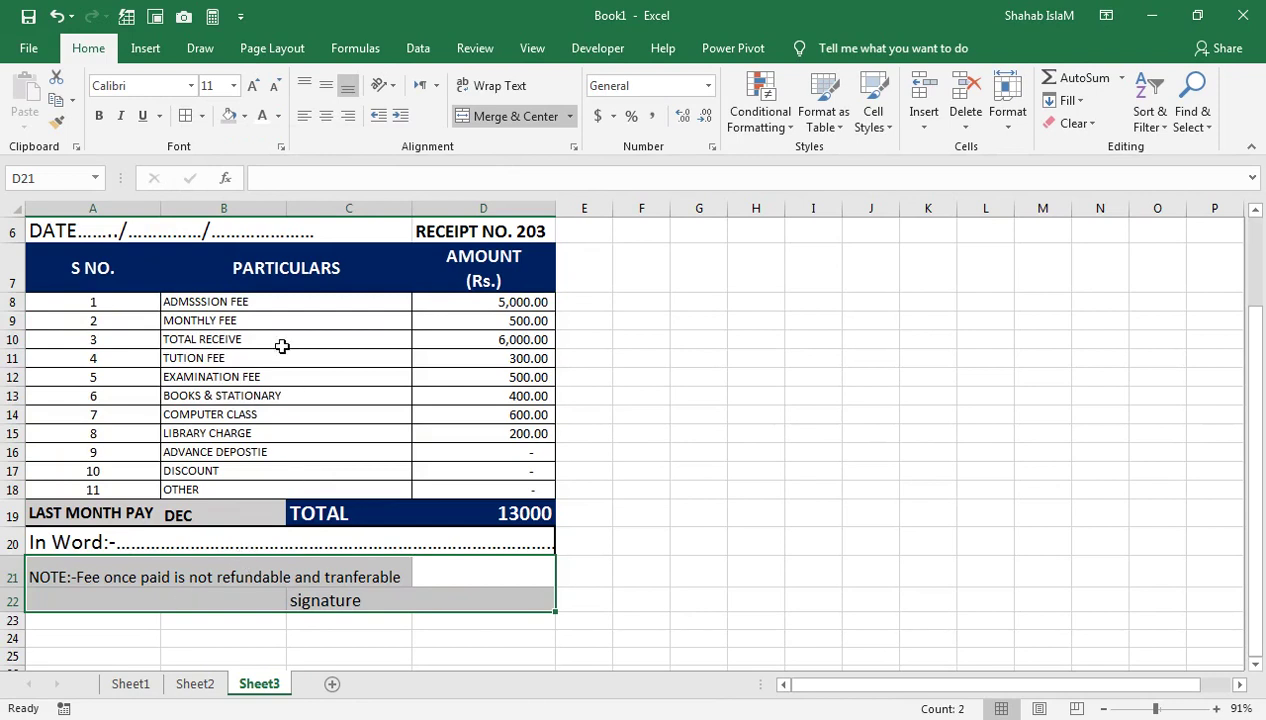
{"action": "left_click", "coordinate": [398, 576]}
{"action": "left_click_drag", "start_coordinate": [427, 573], "coordinate": [127, 565]}
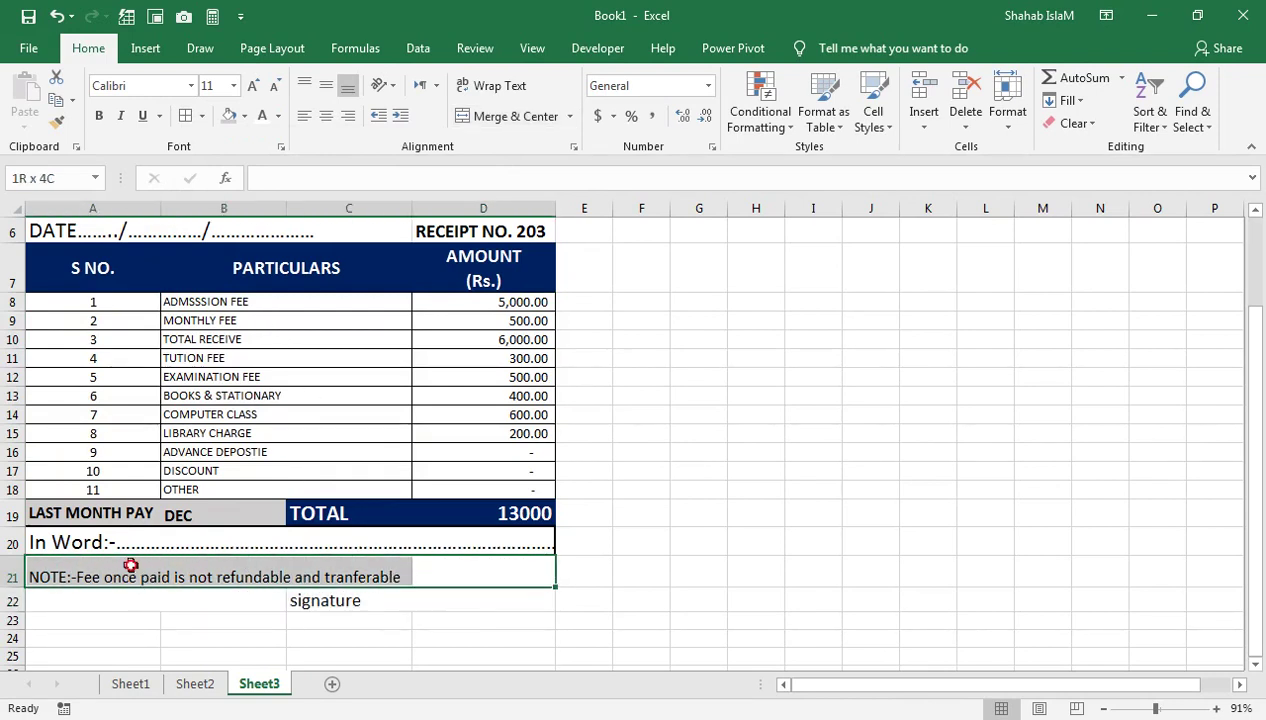
{"action": "left_click", "coordinate": [500, 116]}
{"action": "left_click", "coordinate": [304, 116]}
Apply All Borders and Thick Outside Borders to the note and signature rows A21:D22
{"action": "left_click_drag", "start_coordinate": [237, 578], "coordinate": [237, 601]}
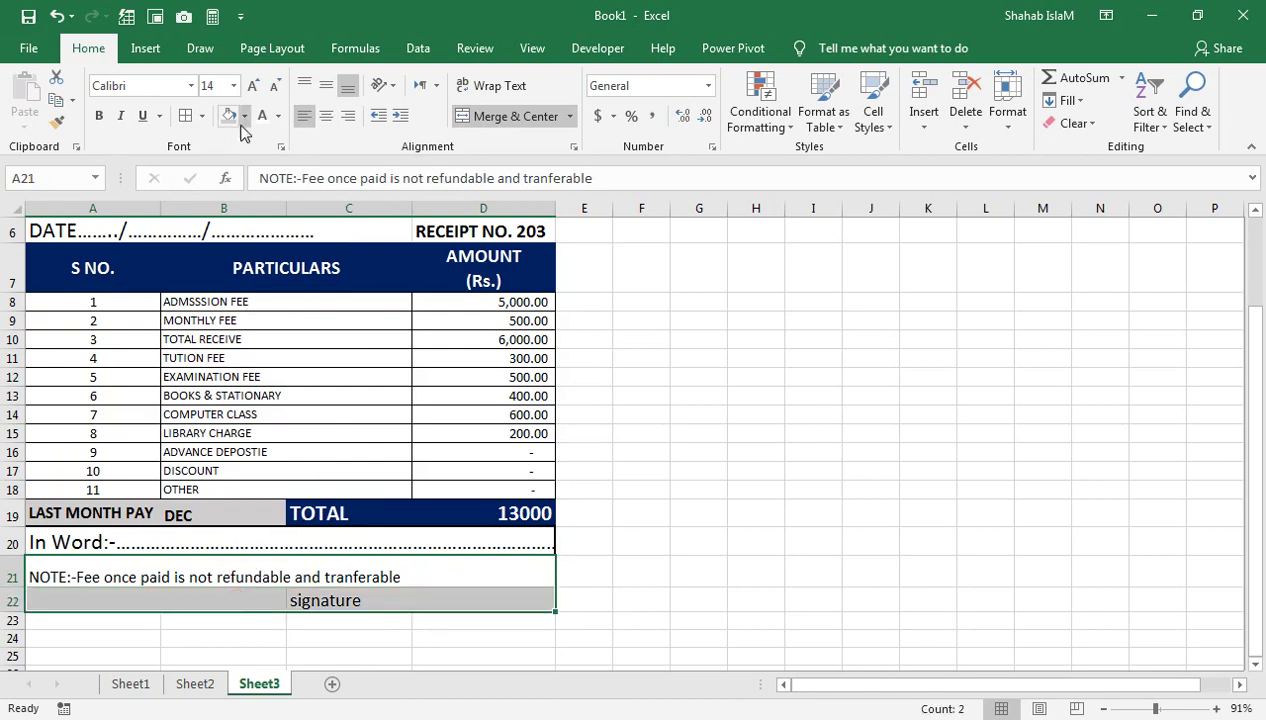
{"action": "left_click", "coordinate": [201, 116]}
{"action": "left_click", "coordinate": [236, 295]}
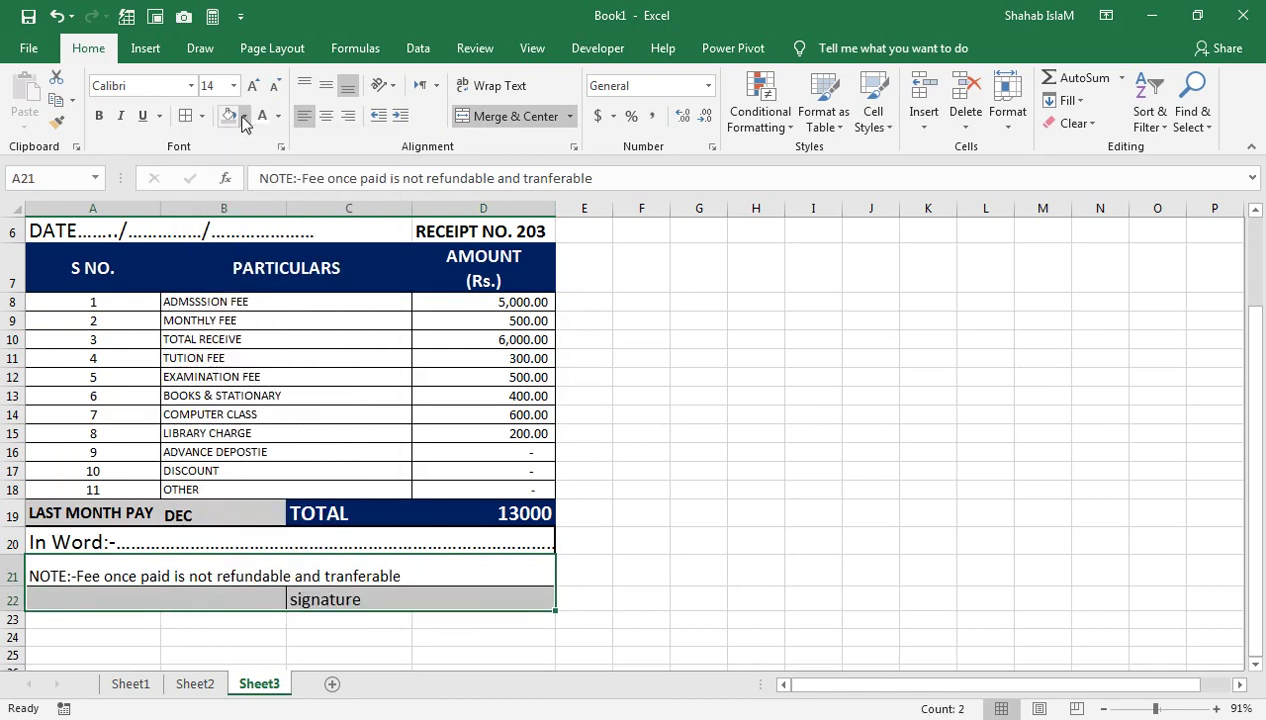
{"action": "left_click", "coordinate": [201, 116]}
{"action": "left_click", "coordinate": [247, 334]}
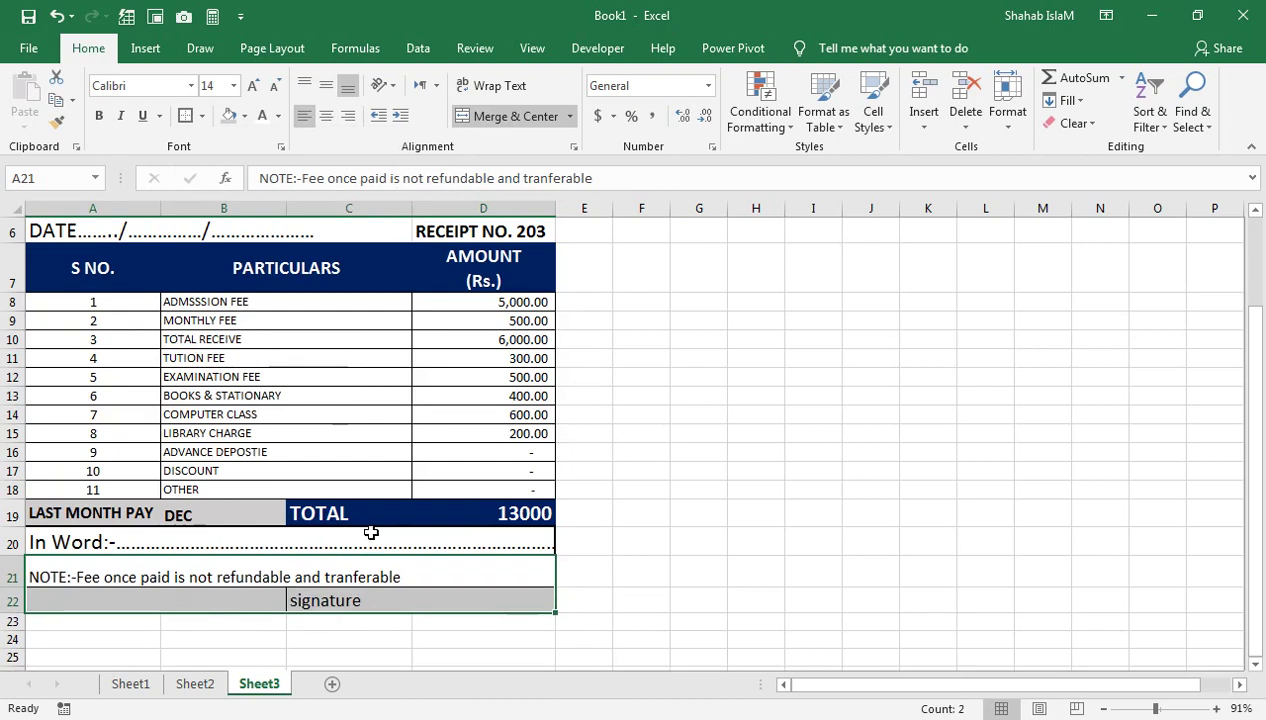
{"action": "left_click", "coordinate": [333, 545]}
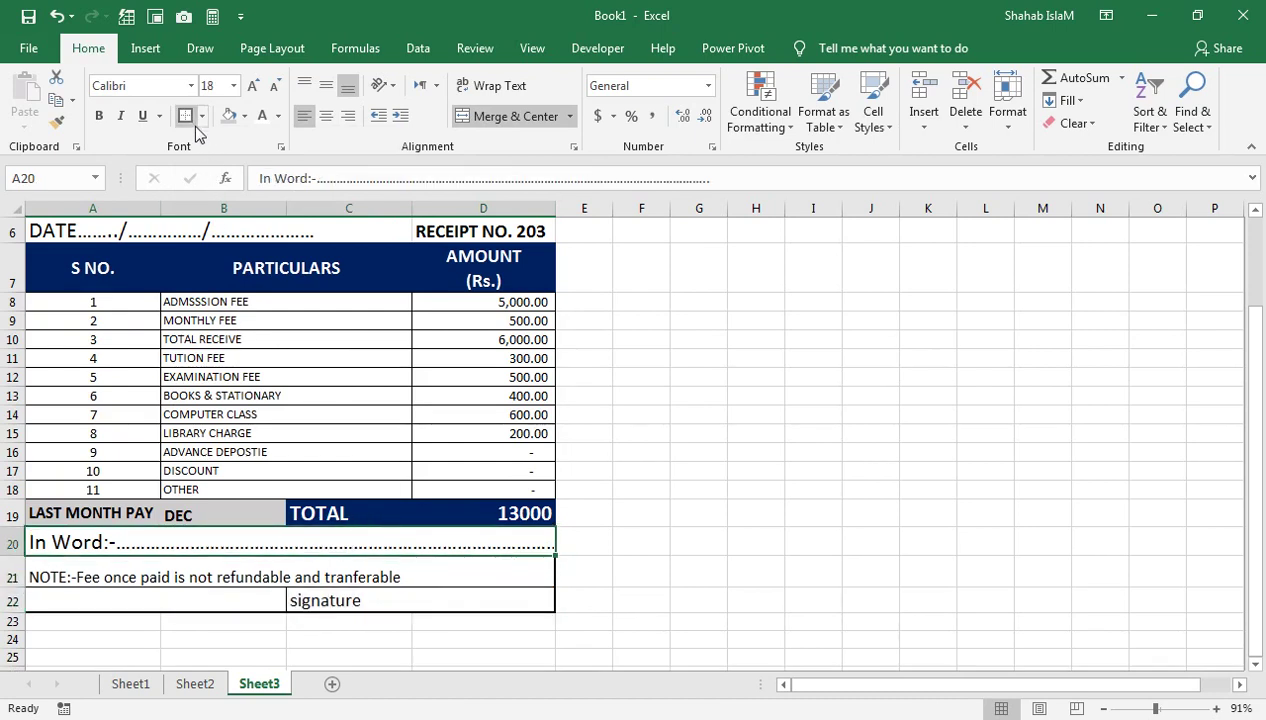
Reapply a border to the fee rows A8:D18
{"action": "left_click", "coordinate": [460, 489]}
{"action": "left_click_drag", "start_coordinate": [480, 489], "coordinate": [96, 300]}
{"action": "left_click", "coordinate": [190, 117]}
{"action": "left_click_drag", "start_coordinate": [335, 377], "coordinate": [354, 78]}
{"action": "left_click_drag", "start_coordinate": [150, 414], "coordinate": [490, 460]}
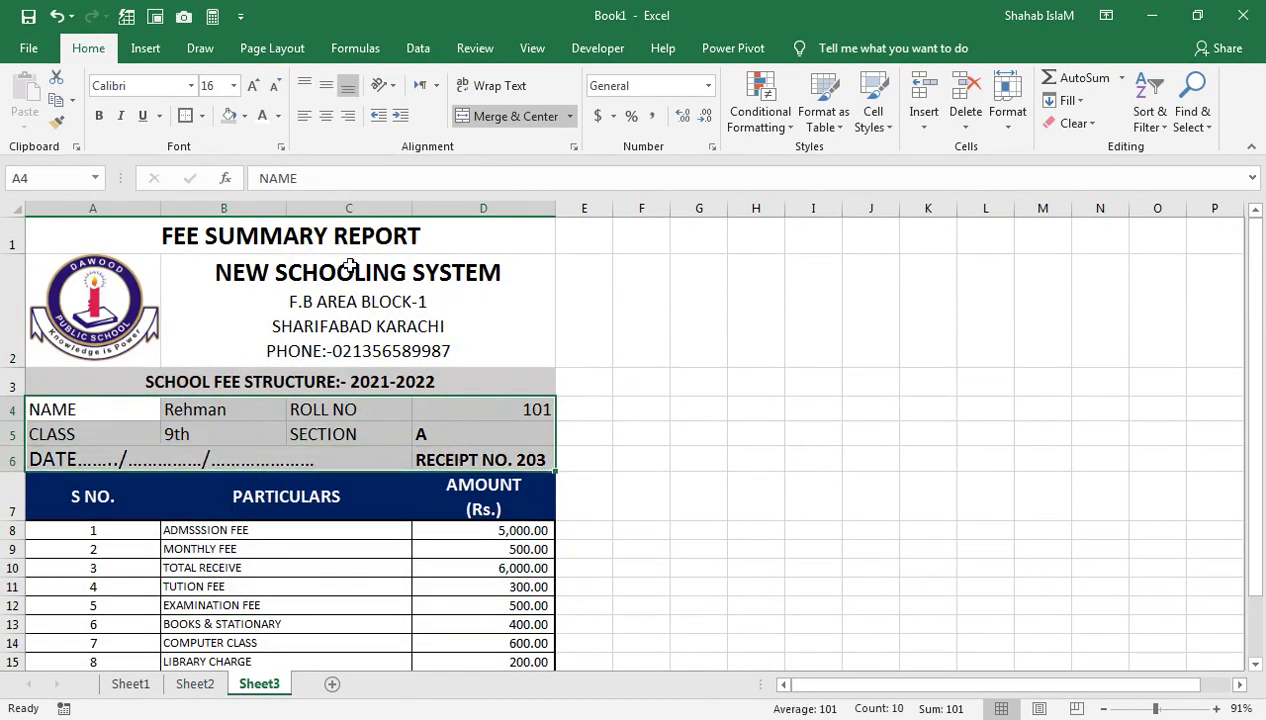
Give A4:D6 All Borders, and outline row 3 and the NEW SCHOOLING SYSTEM header with logo
{"action": "left_click", "coordinate": [203, 120]}
{"action": "left_click", "coordinate": [240, 281]}
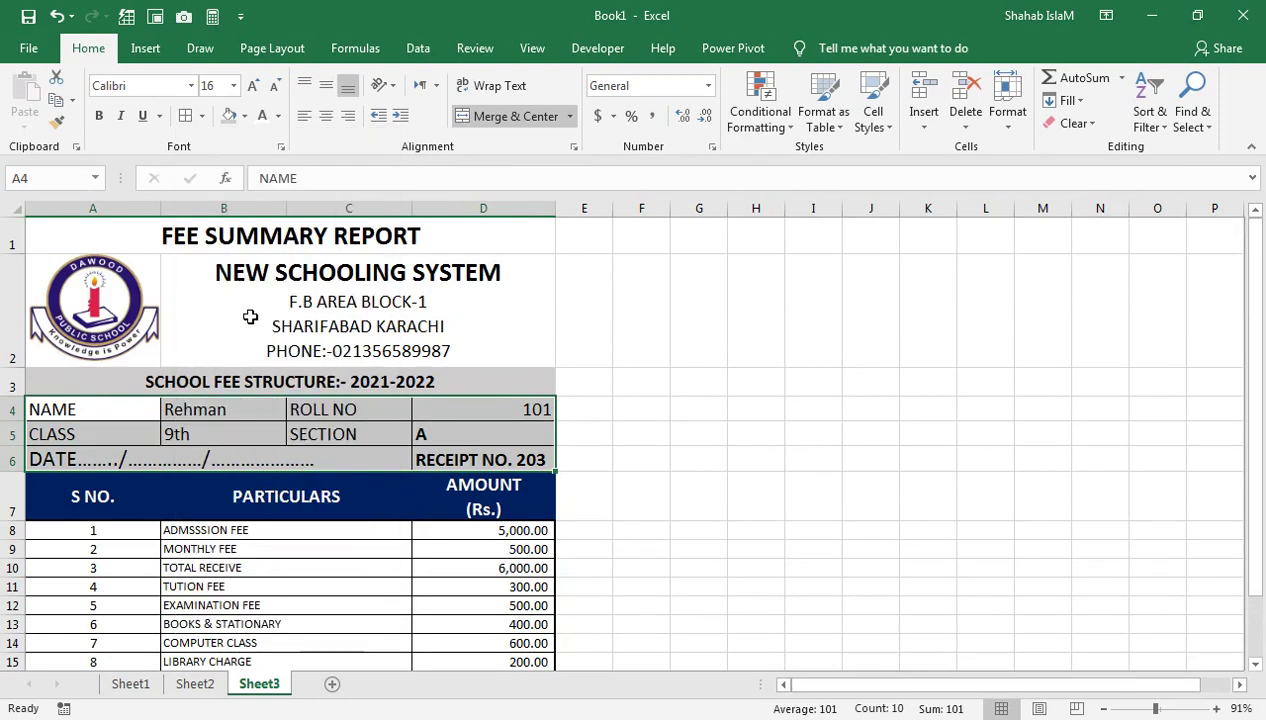
{"action": "left_click", "coordinate": [207, 377]}
{"action": "left_click", "coordinate": [203, 117]}
{"action": "left_click", "coordinate": [298, 326]}
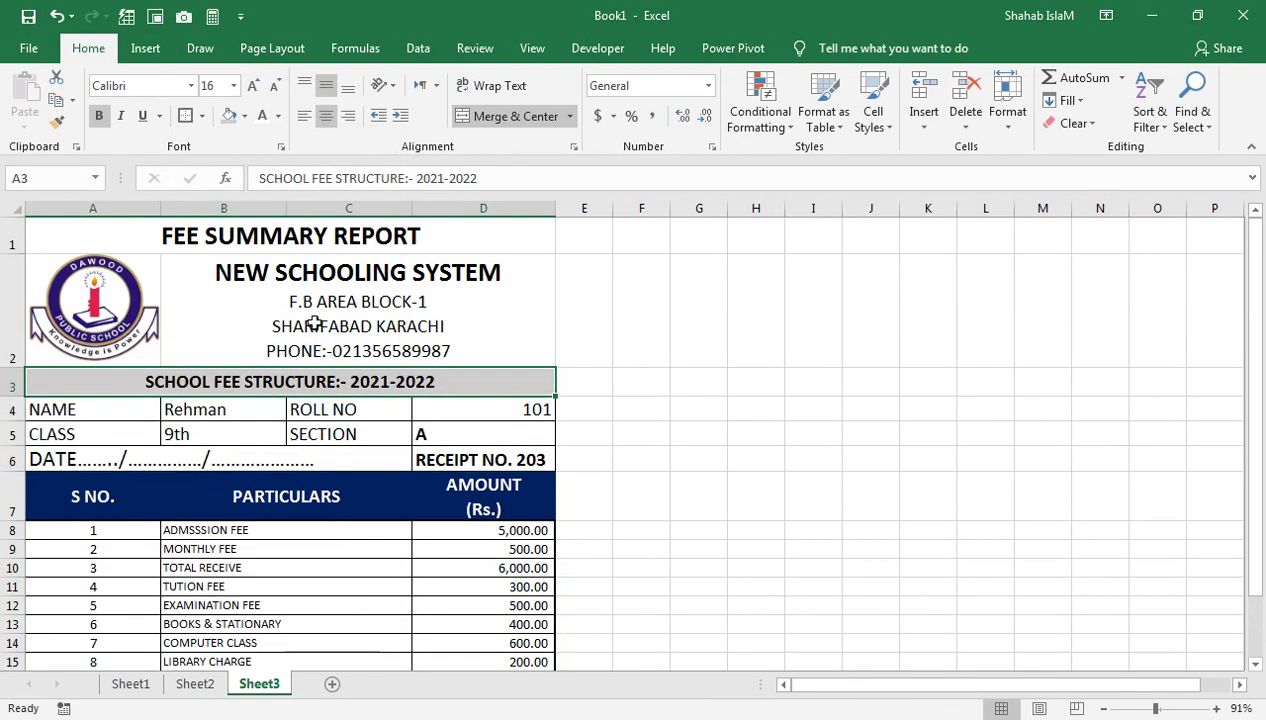
{"action": "left_click", "coordinate": [379, 300]}
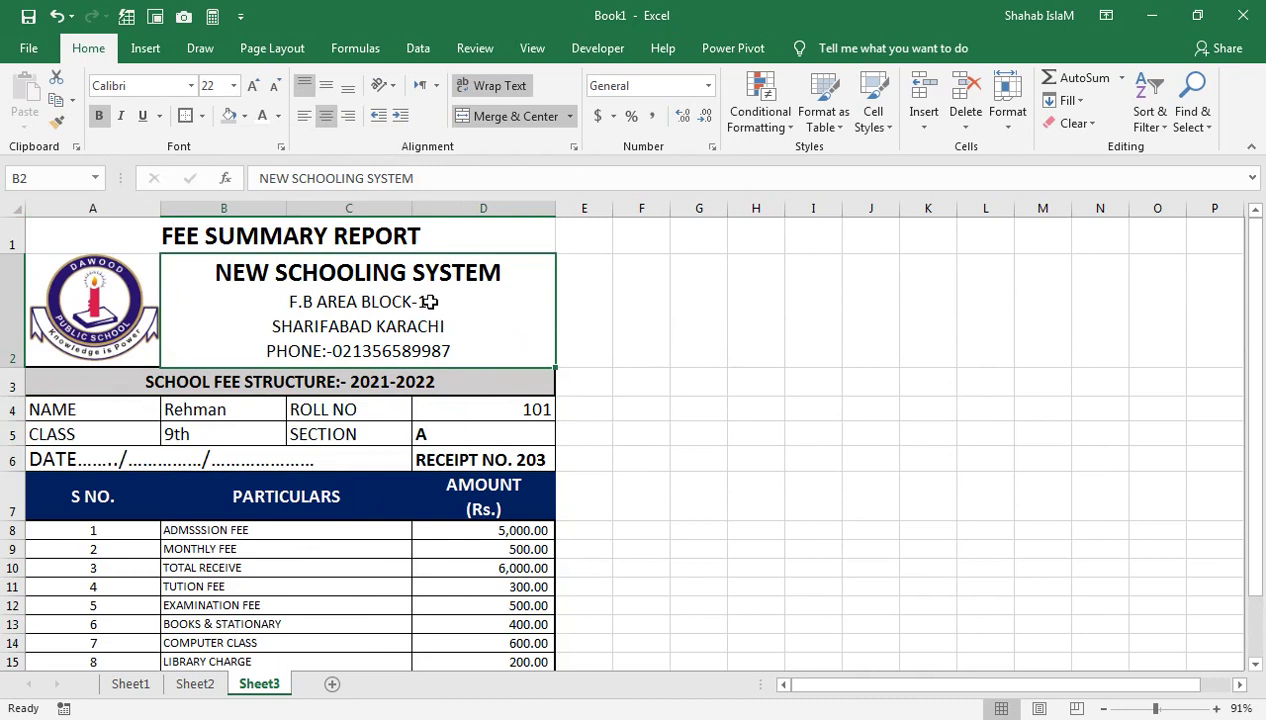
{"action": "key", "text": "shift+Left"}
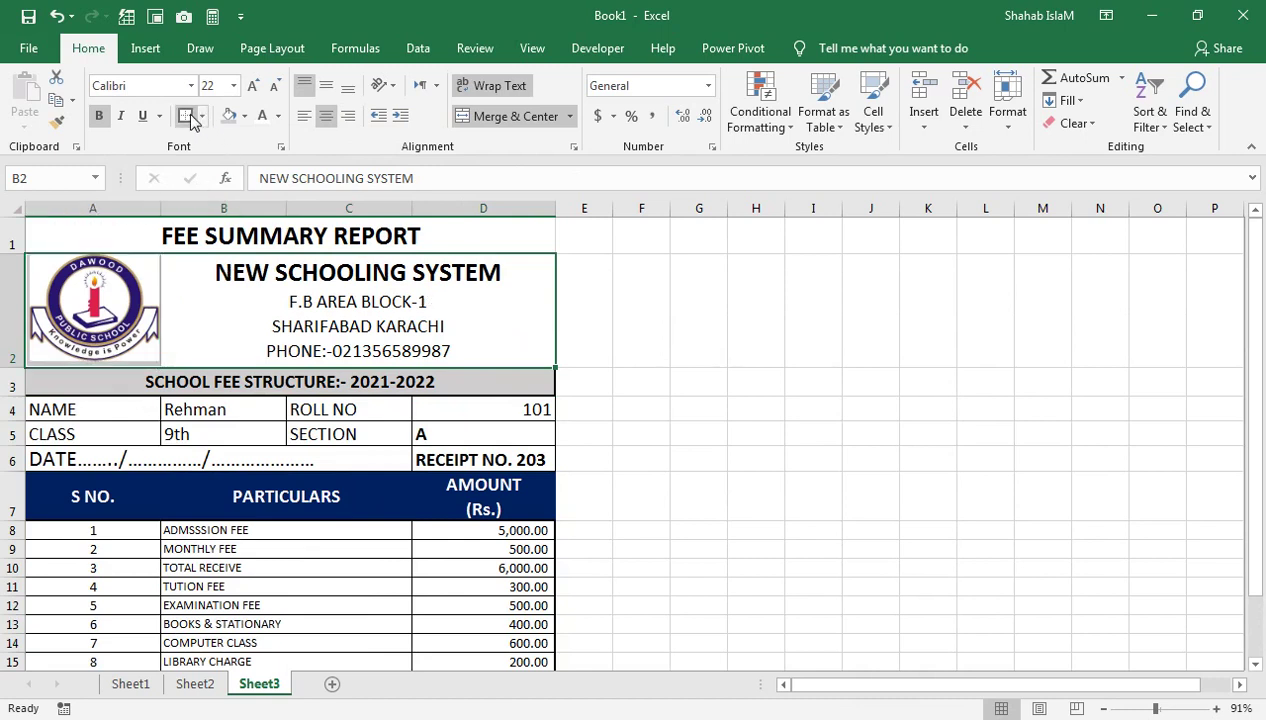
{"action": "left_click", "coordinate": [333, 325]}
Check the borders on the FEE SUMMARY REPORT title, header, DATE cell and student detail rows
{"action": "left_click", "coordinate": [294, 404]}
{"action": "left_click", "coordinate": [232, 232]}
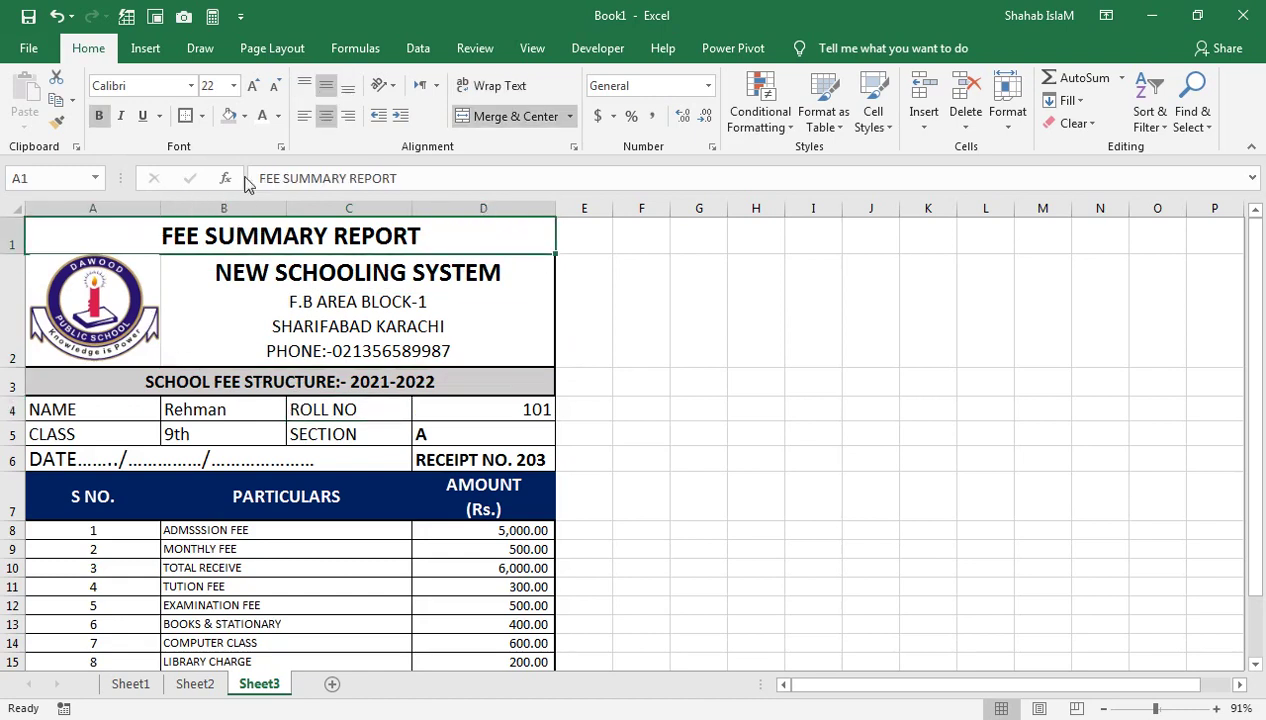
{"action": "left_click", "coordinate": [300, 452]}
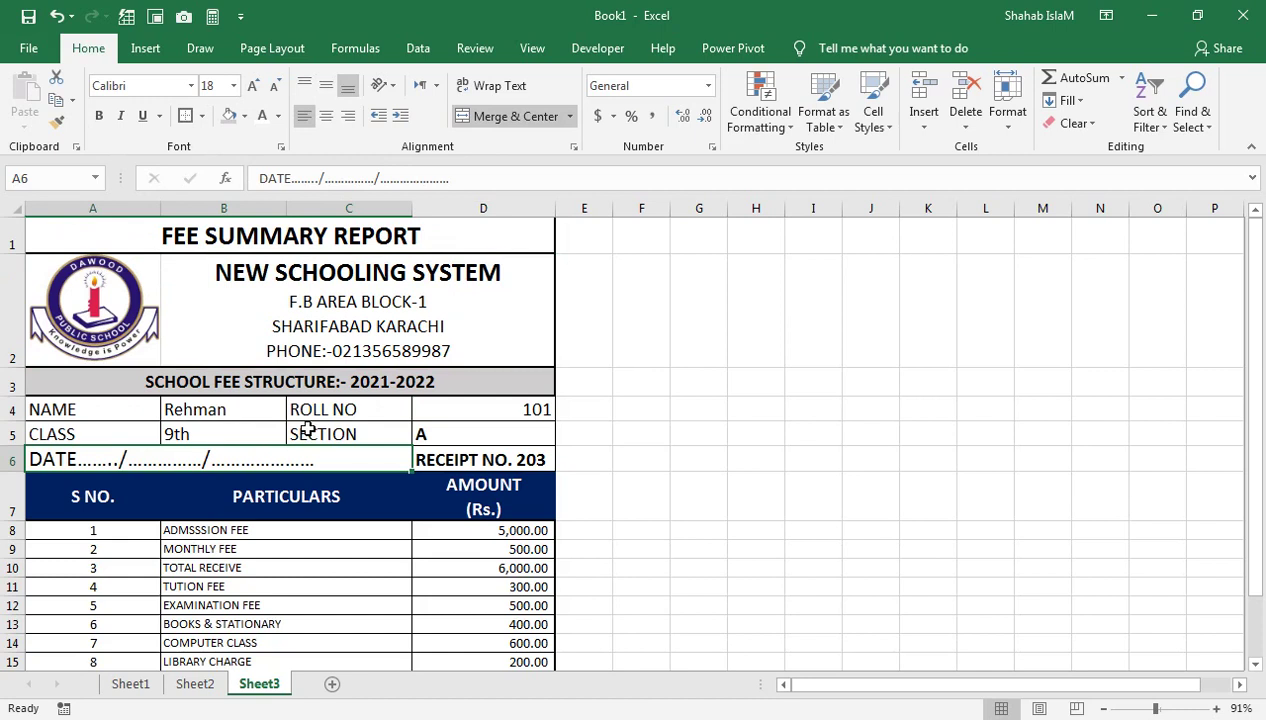
{"action": "left_click", "coordinate": [641, 433]}
{"action": "left_click", "coordinate": [523, 305]}
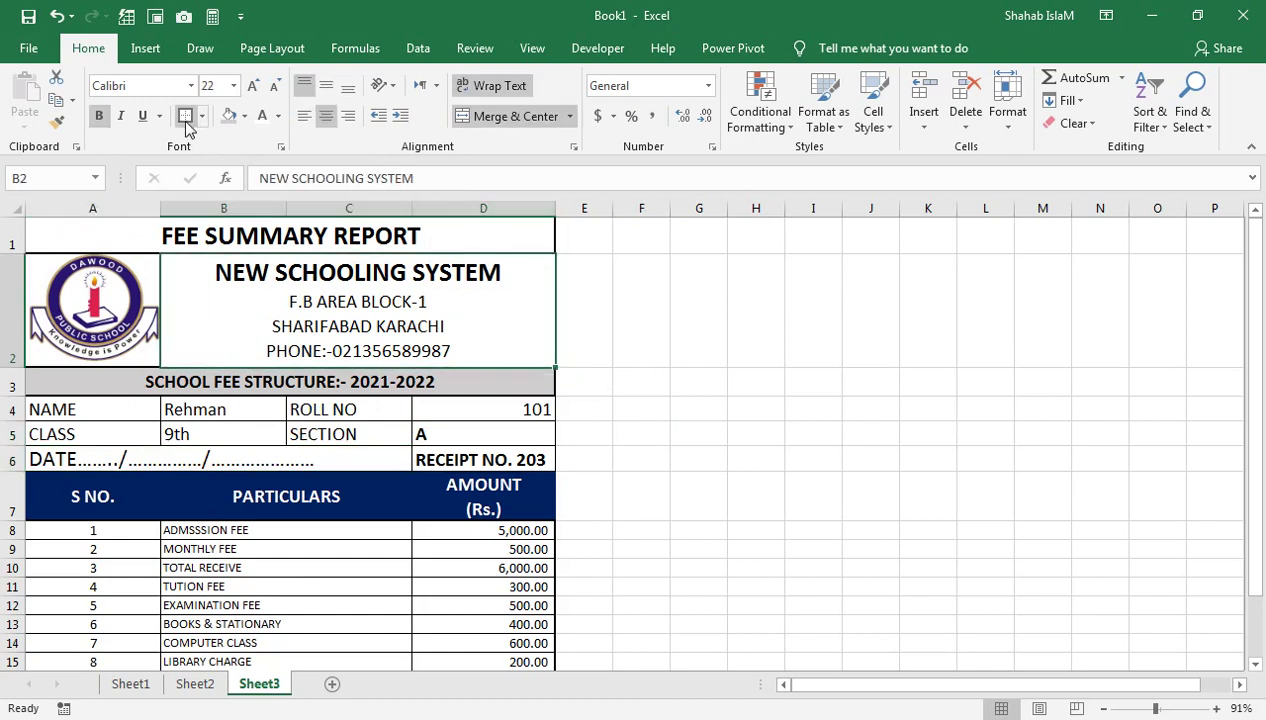
{"action": "left_click_drag", "start_coordinate": [530, 413], "coordinate": [85, 452]}
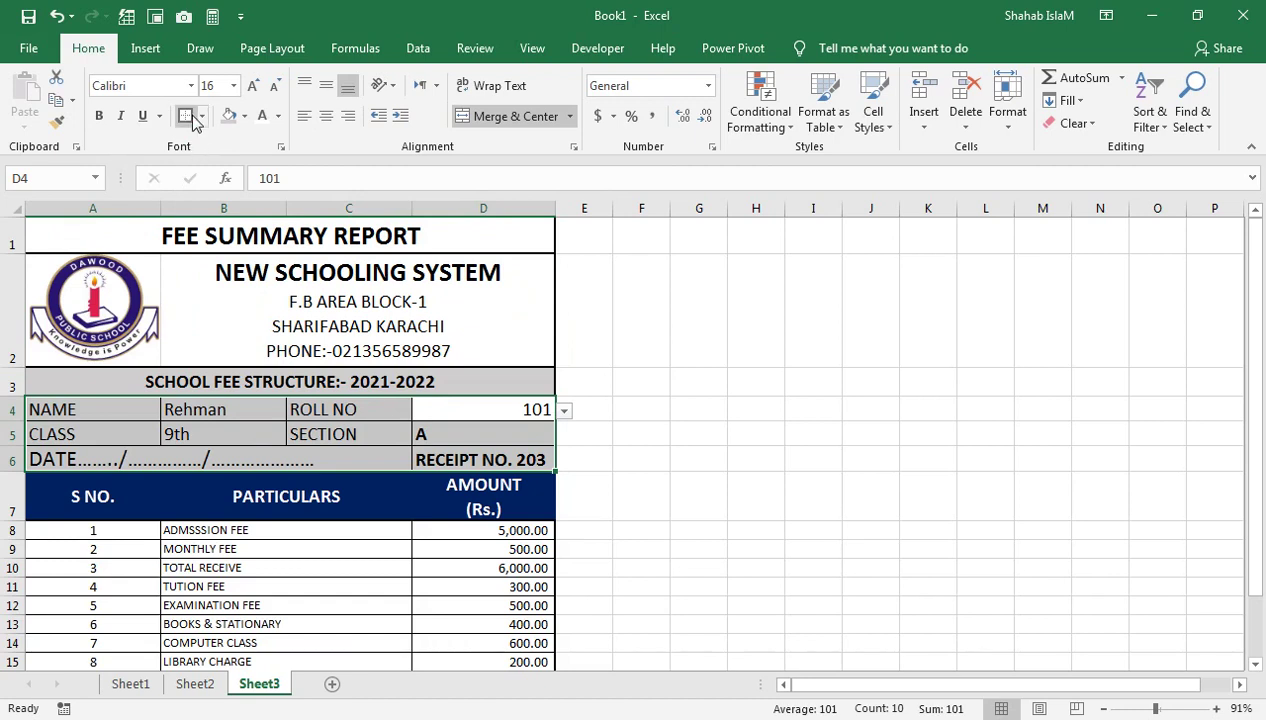
{"action": "left_click", "coordinate": [297, 274]}
{"action": "left_click", "coordinate": [274, 246]}
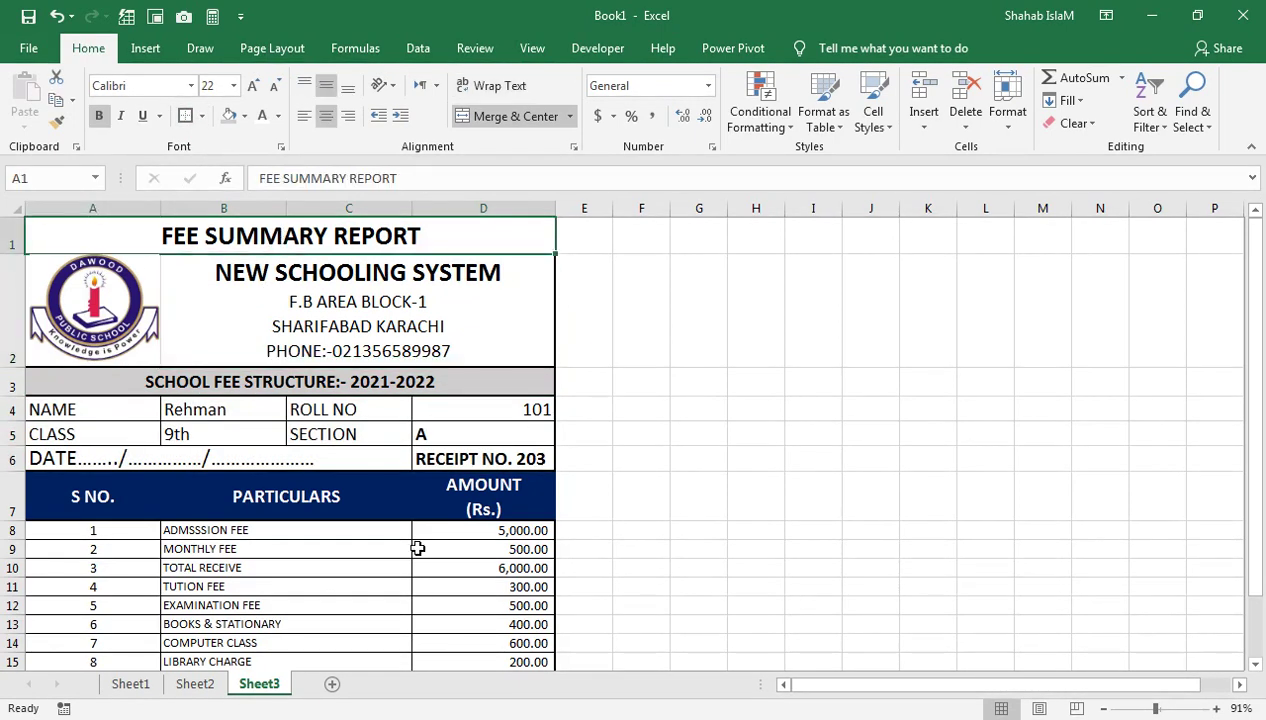
{"action": "left_click", "coordinate": [14, 47]}
In Page Setup's Margins, centre the receipt horizontally on the page, then return to Sheet3
{"action": "left_click", "coordinate": [38, 318]}
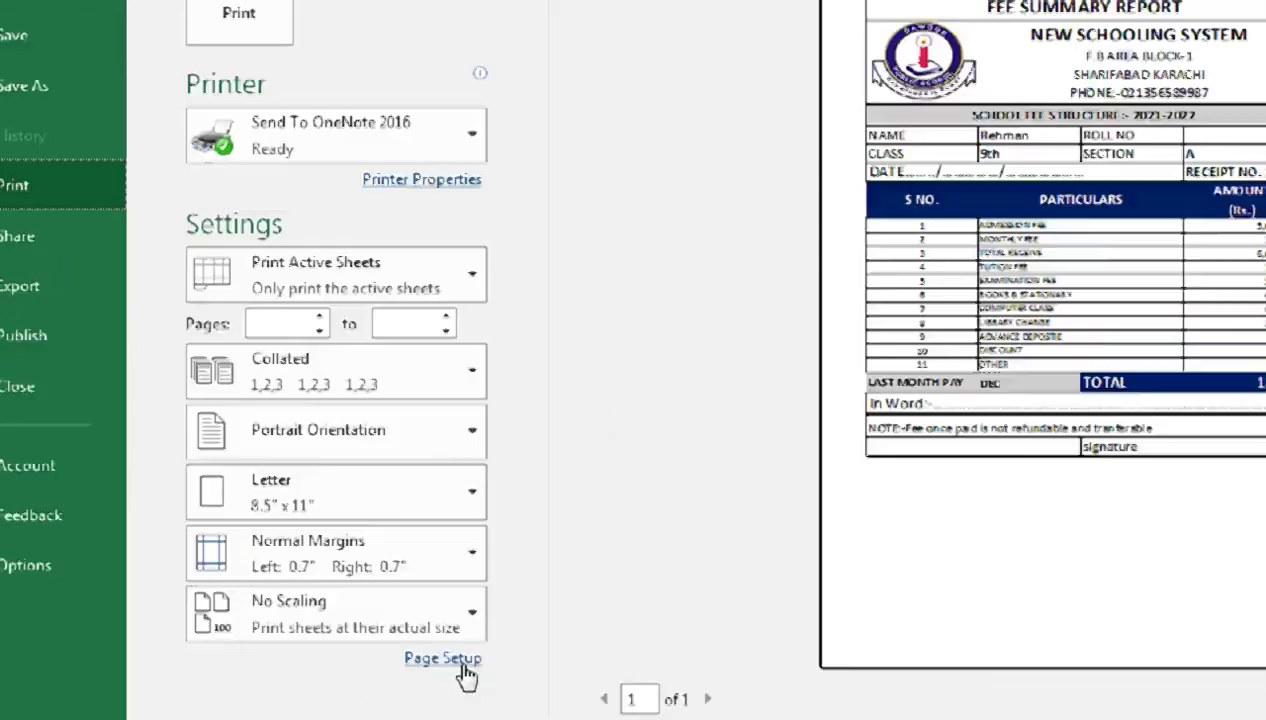
{"action": "left_click", "coordinate": [361, 673]}
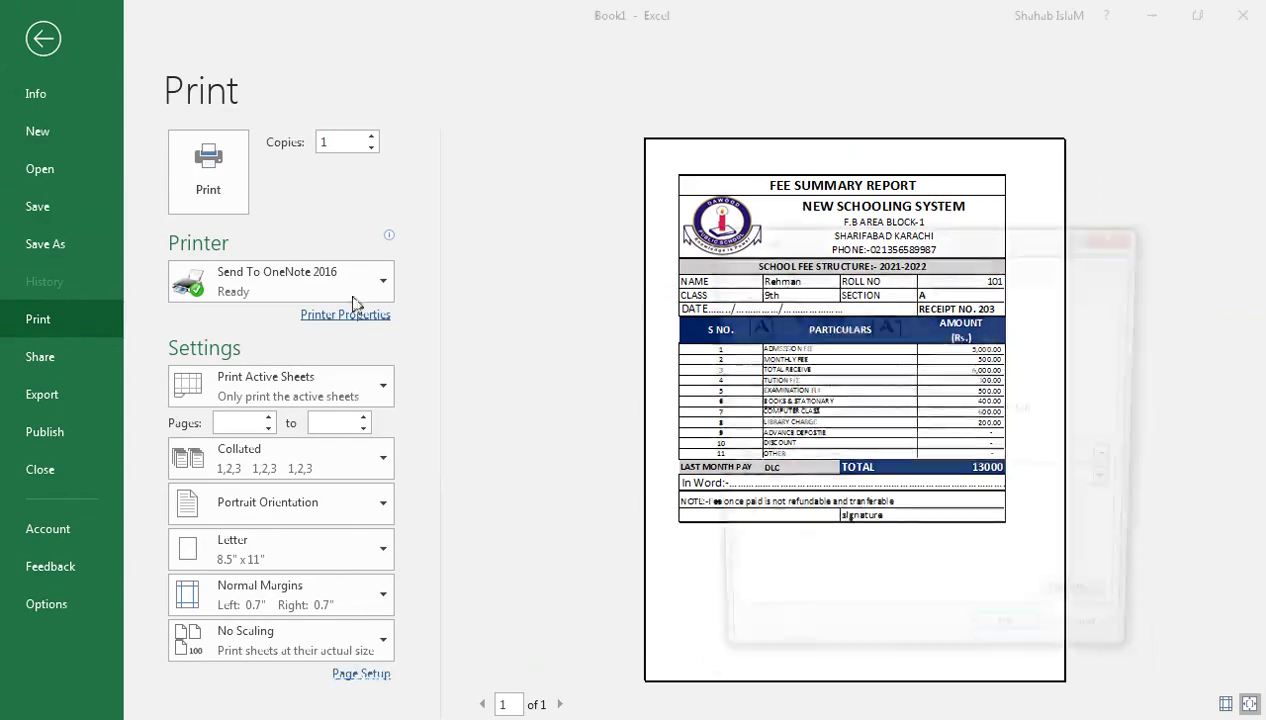
{"action": "left_click", "coordinate": [817, 273]}
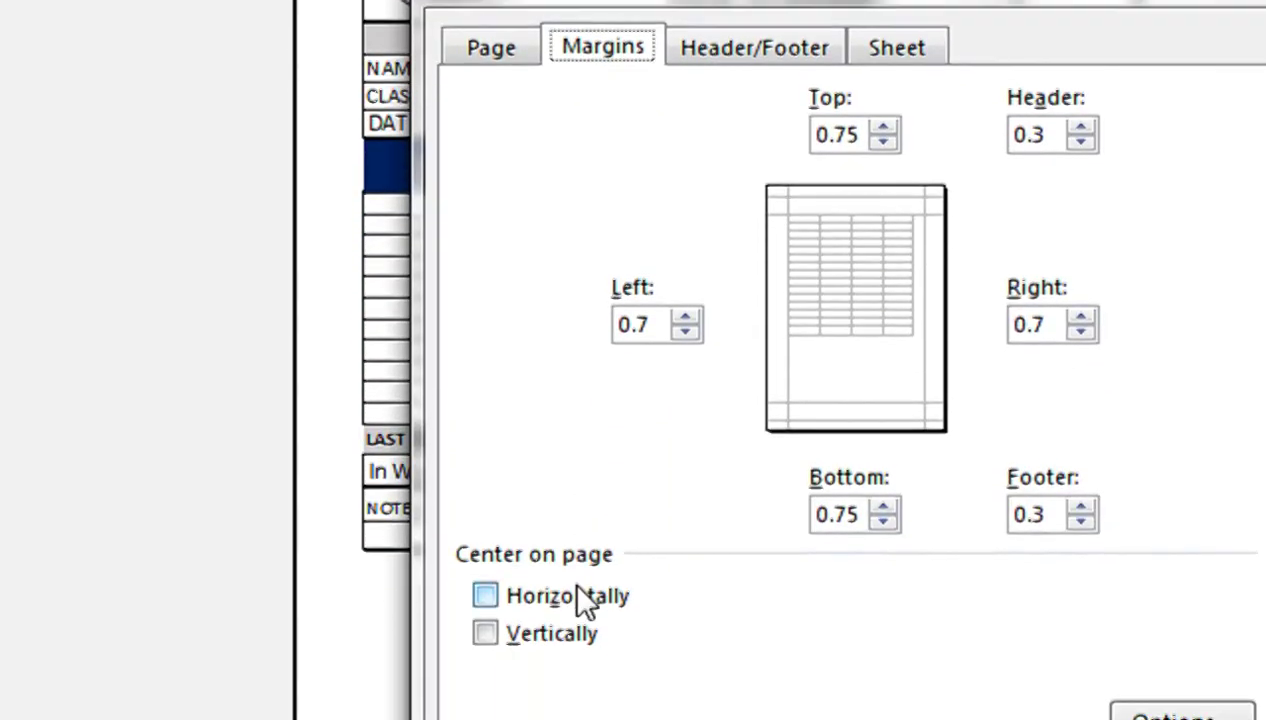
{"action": "left_click", "coordinate": [785, 546]}
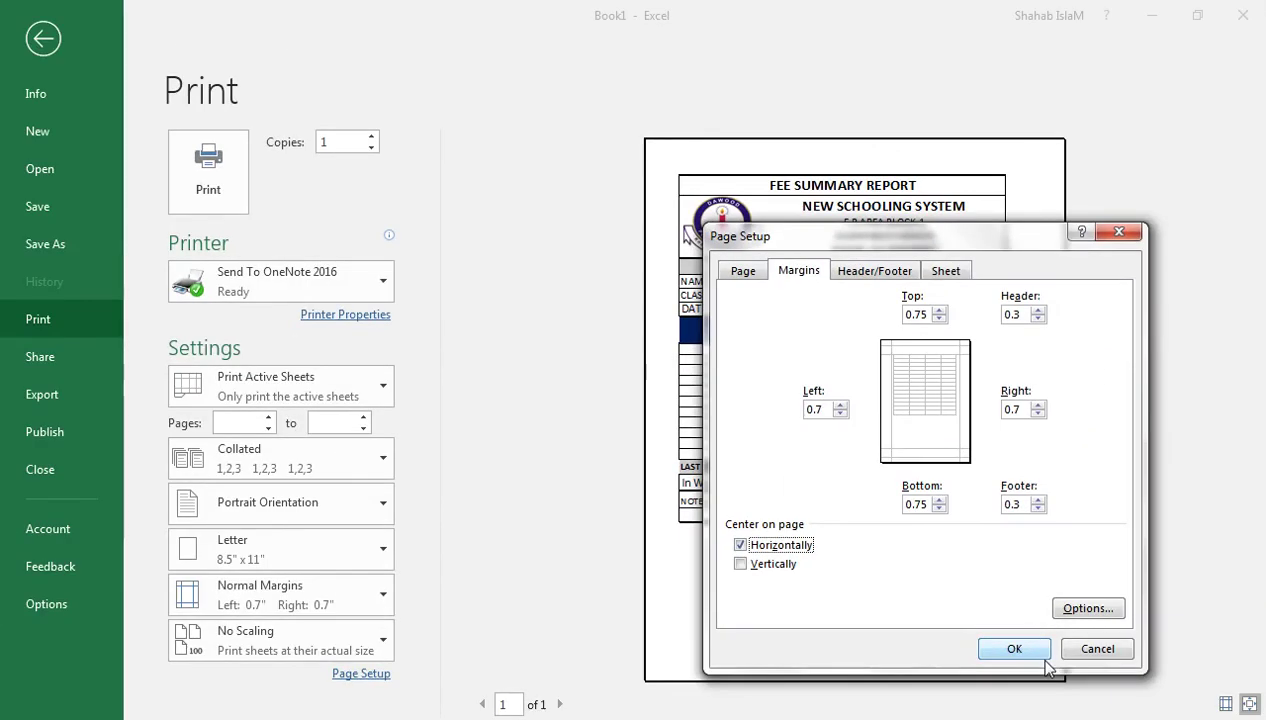
{"action": "left_click", "coordinate": [1036, 654]}
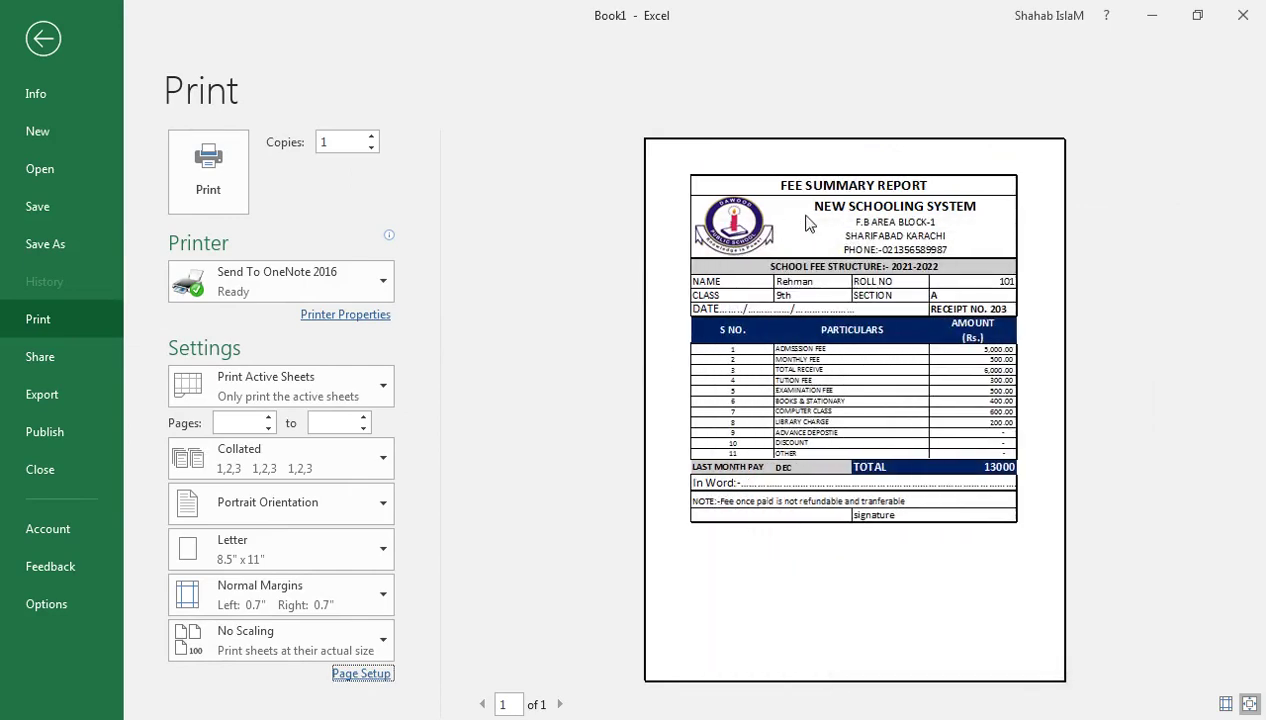
{"action": "left_click", "coordinate": [42, 39]}
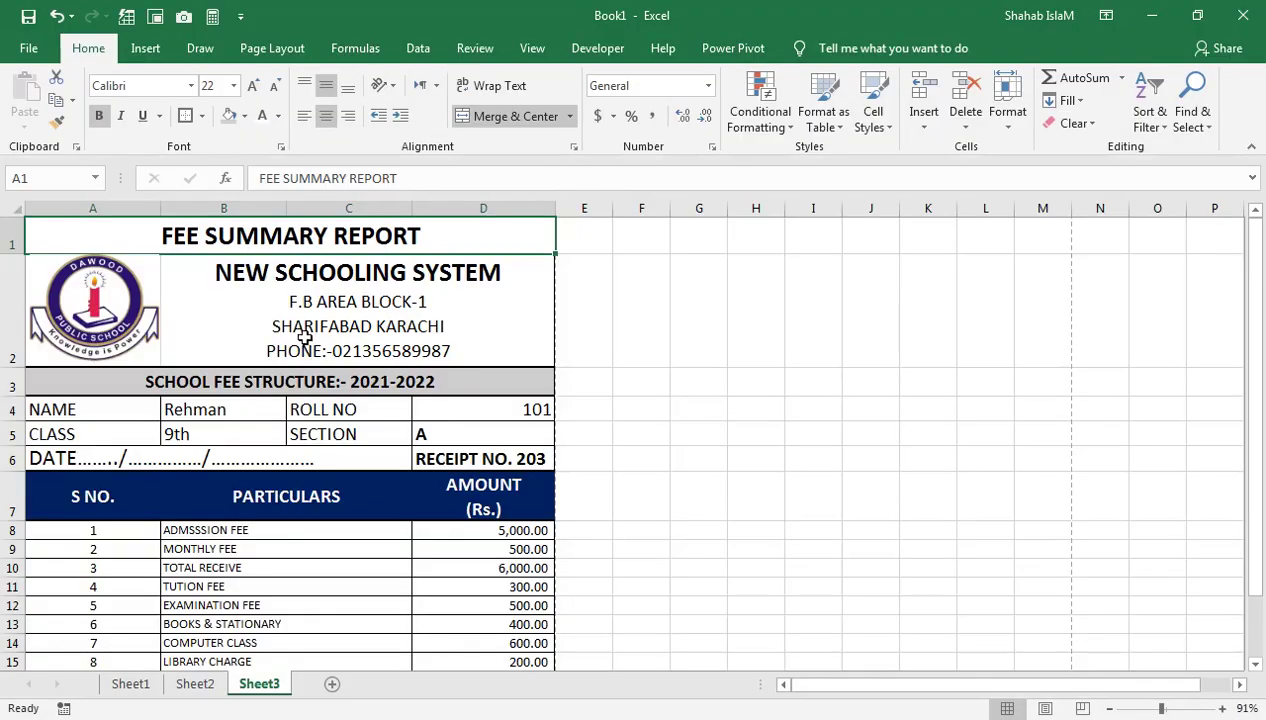